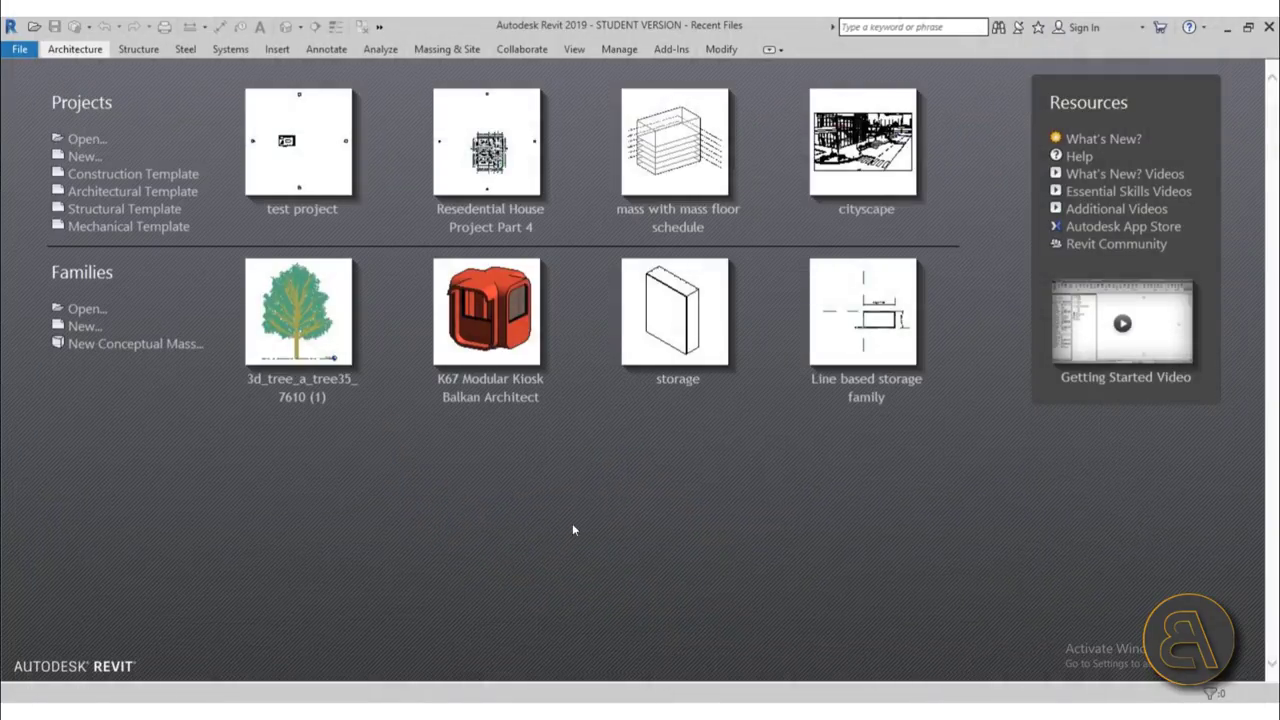
# - Create a new project from the Architectural Template
pyautogui.click(113, 199)
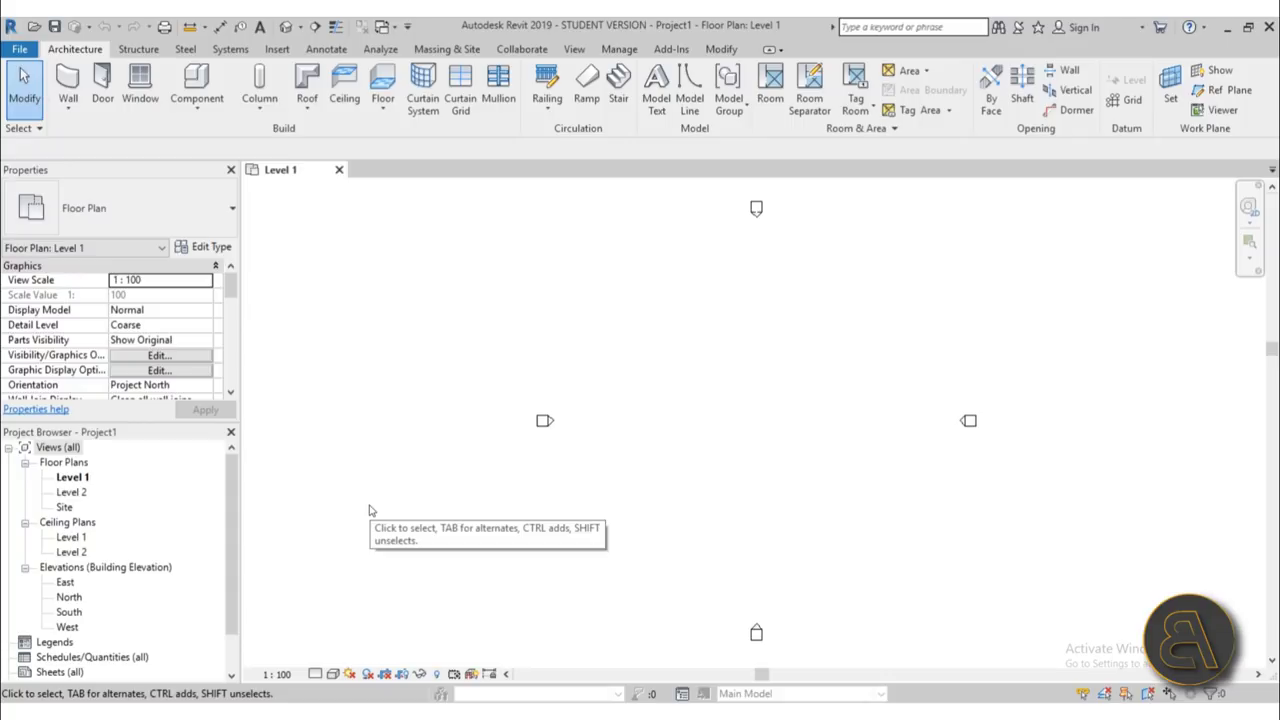
pyautogui.moveTo(790, 372); pyautogui.dragTo(613, 372, button='middle')
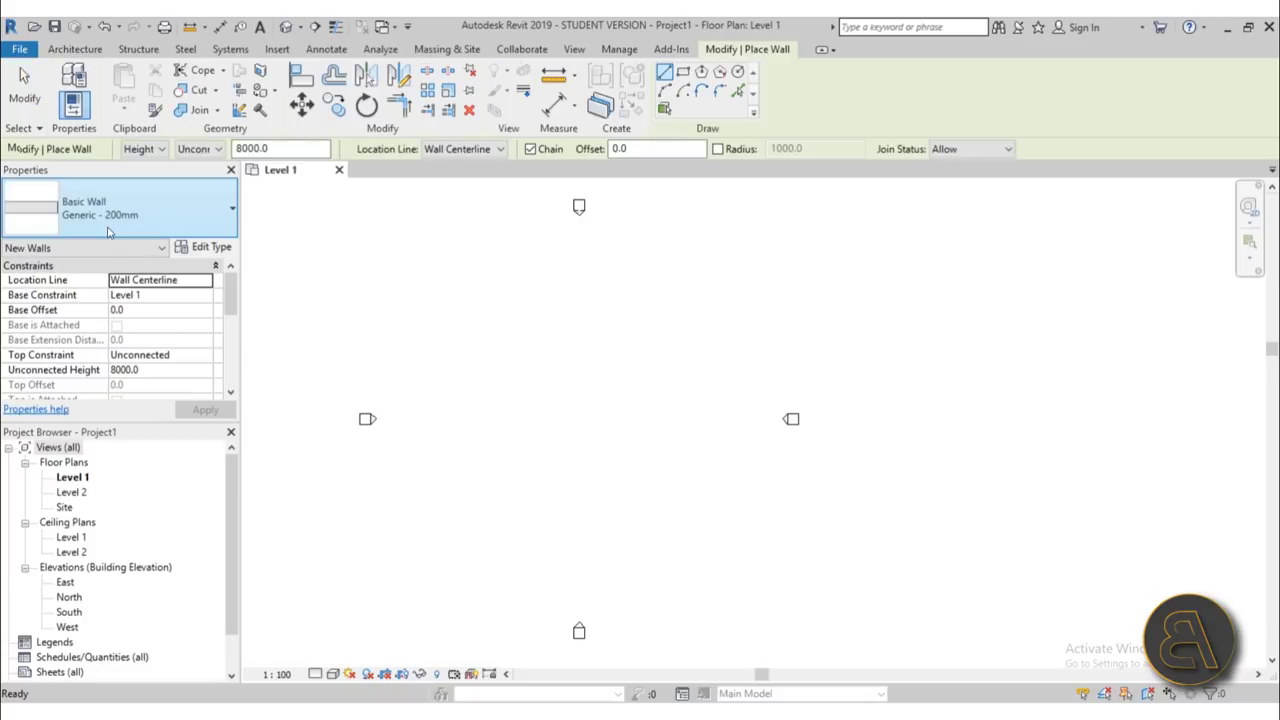
# - Set up the Wall tool for rectangular drawing with the Generic - 300mm type and its height up to Level 2
pyautogui.click(110, 207)
pyautogui.scroll(-4, 113, 455)
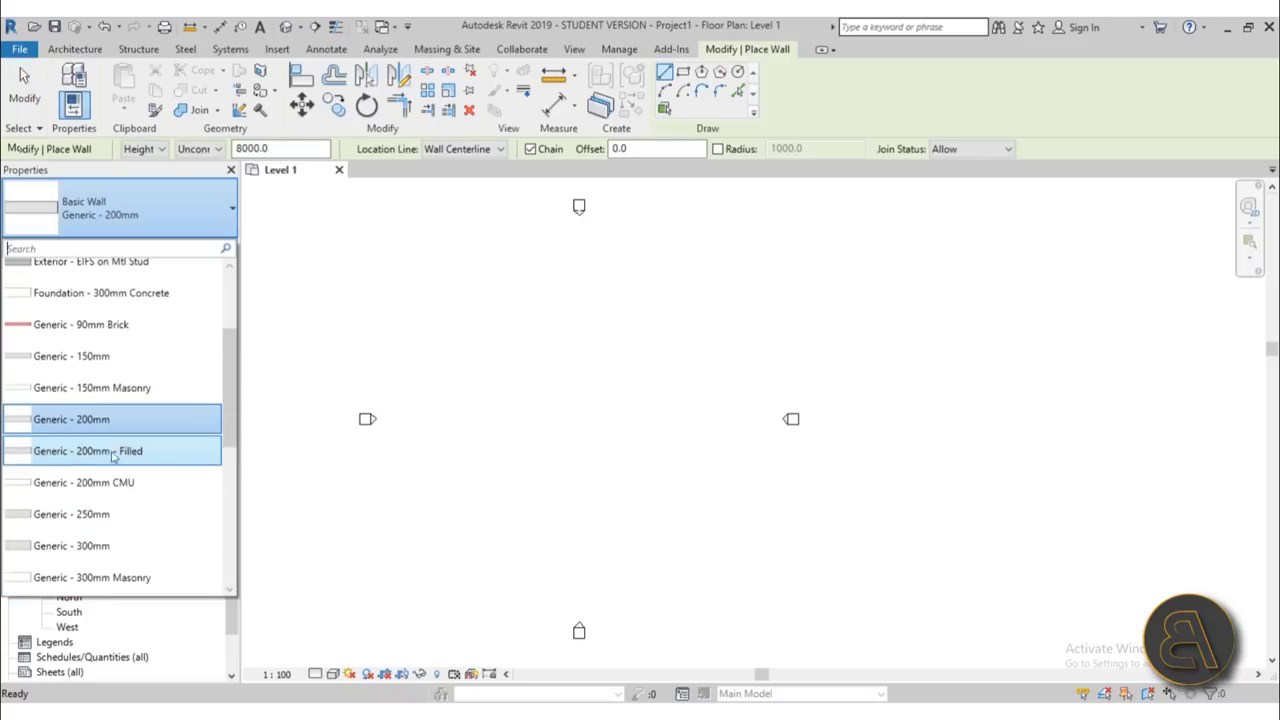
pyautogui.click(100, 545)
pyautogui.click(200, 149)
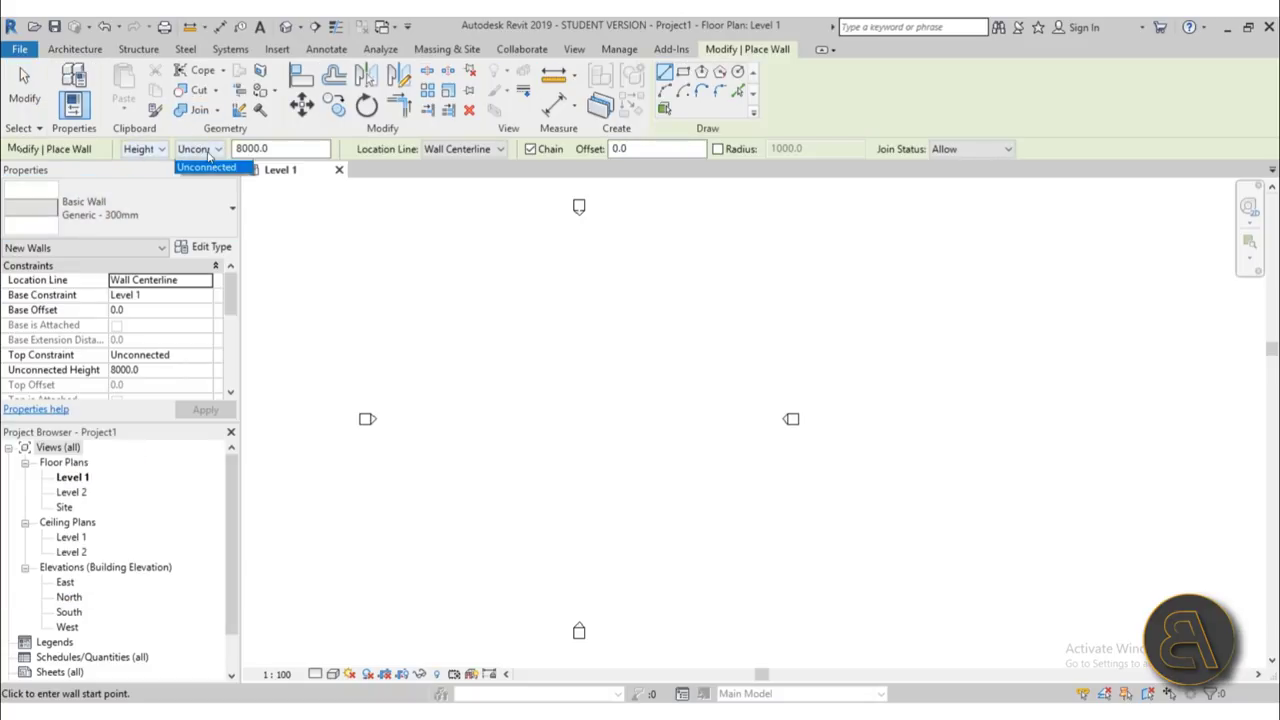
pyautogui.click(205, 180)
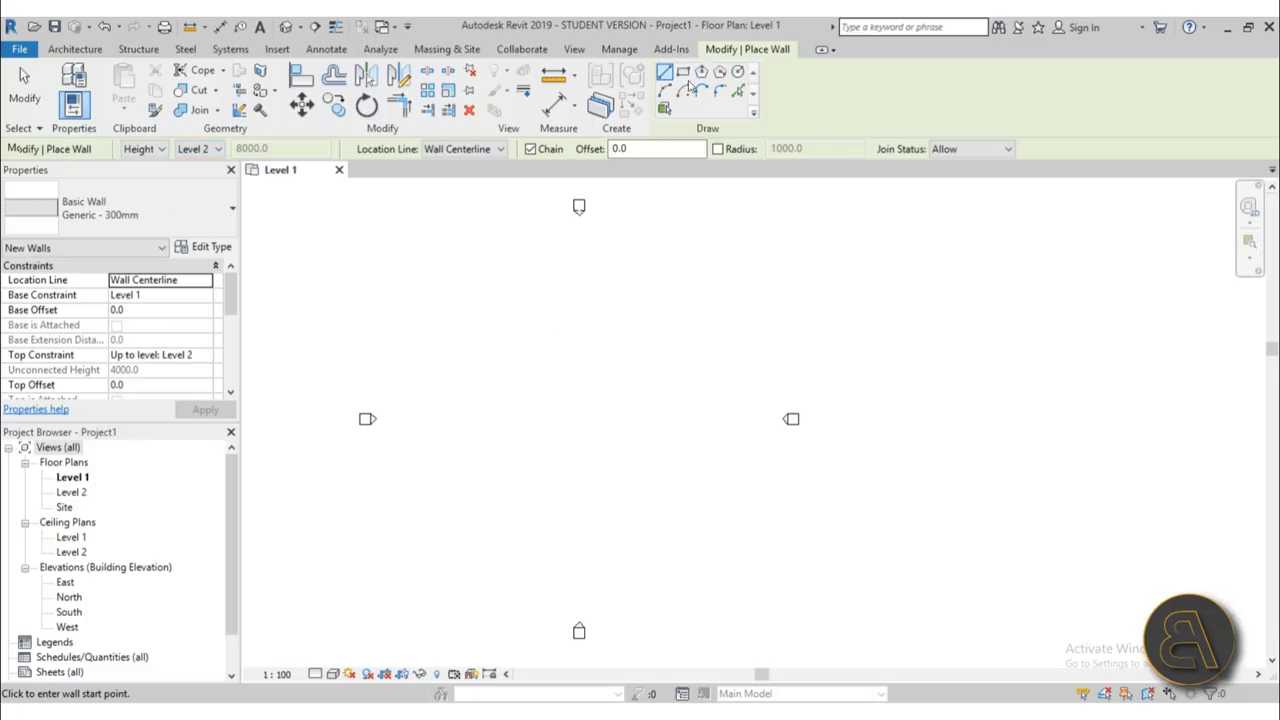
pyautogui.click(683, 72)
pyautogui.click(492, 345)
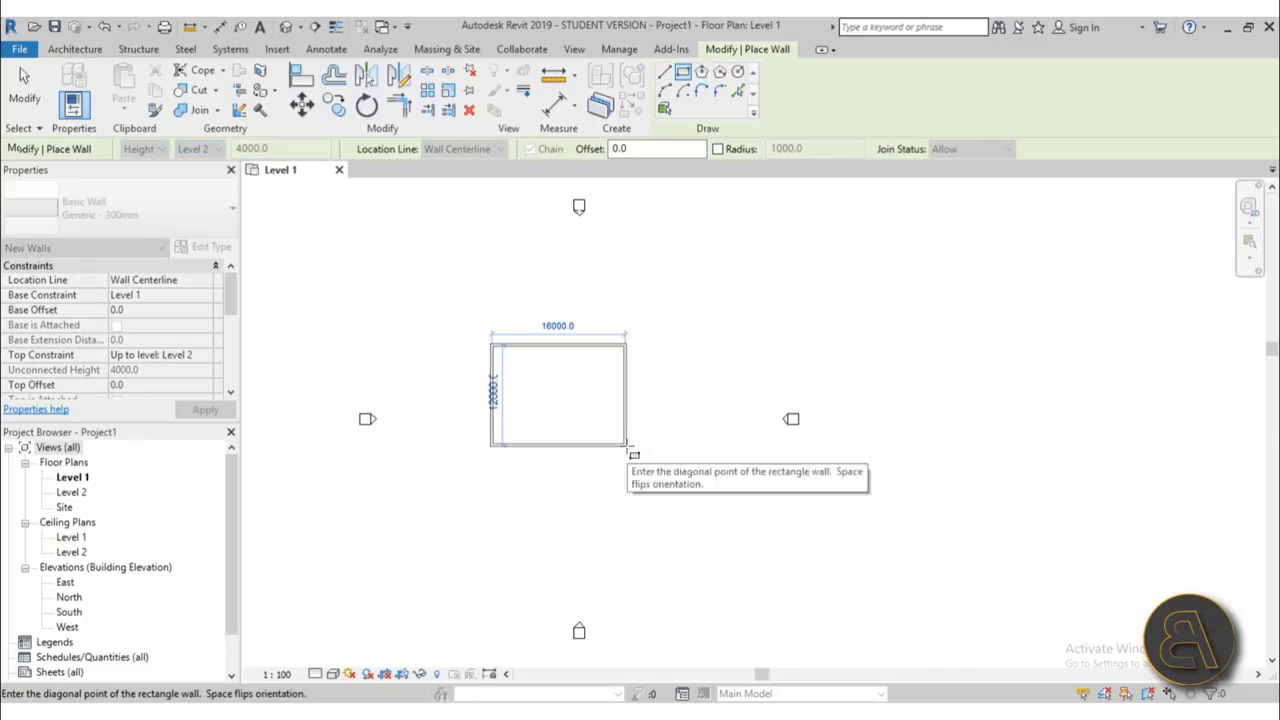
pyautogui.scroll(2, 629, 430)
pyautogui.press('Escape')
pyautogui.scroll(-2, 580, 432)
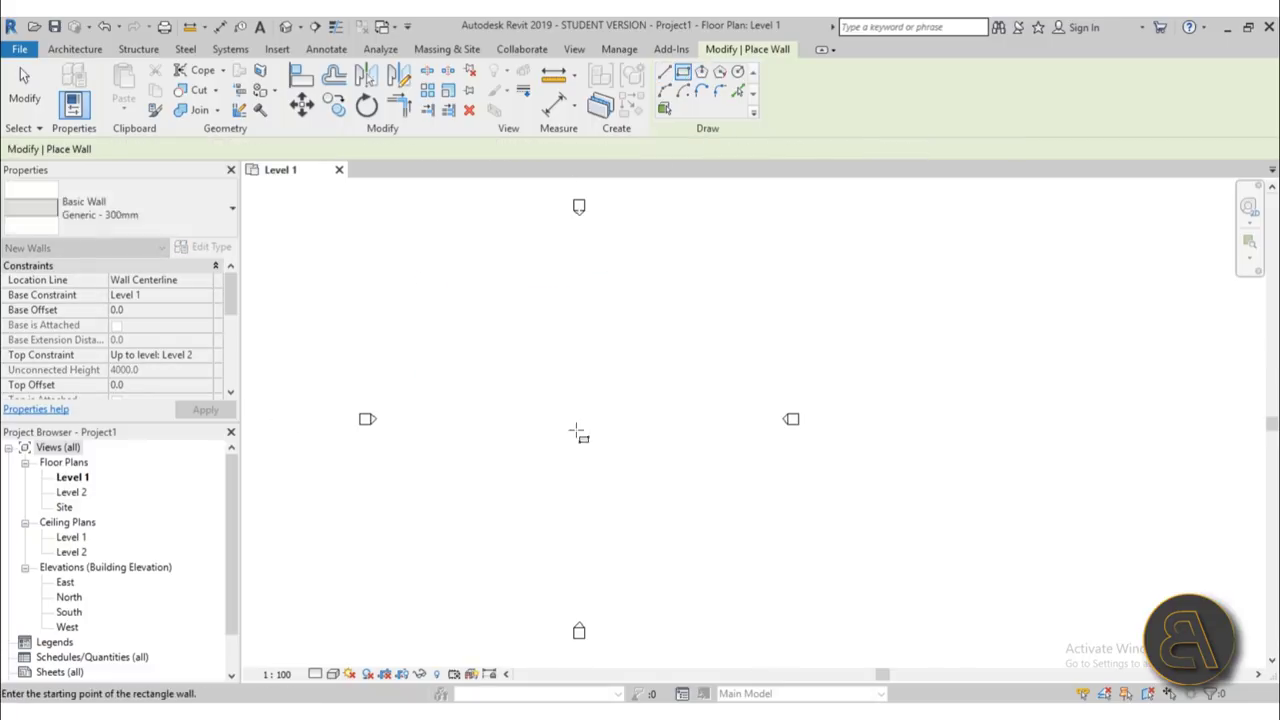
# - Set the project length units to meters with 2 decimal places
pyautogui.press('u')
pyautogui.press('n')
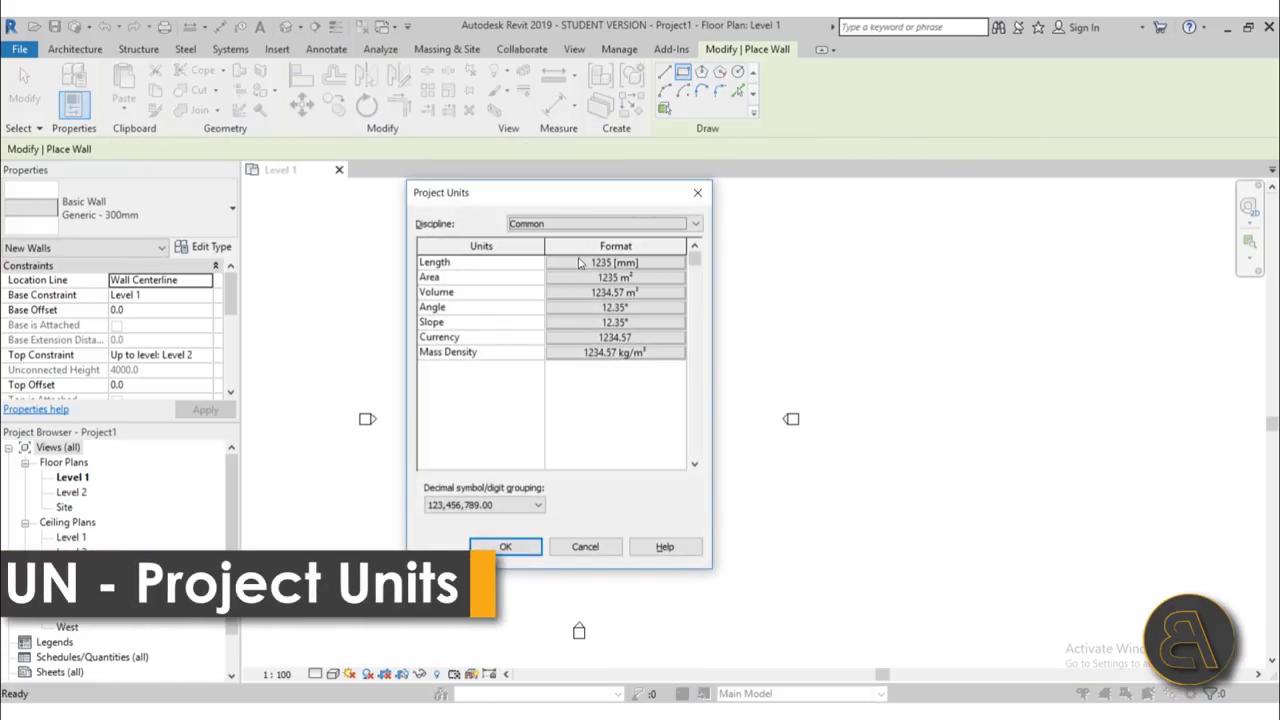
pyautogui.click(586, 264)
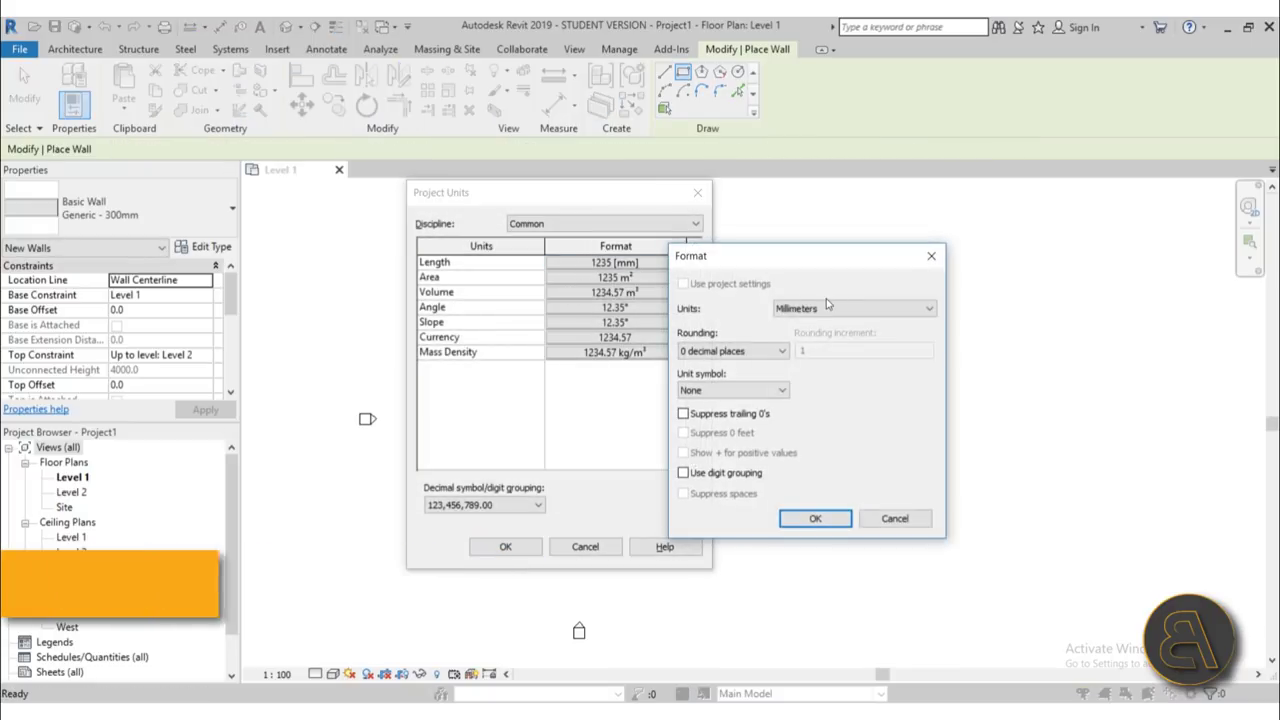
pyautogui.click(812, 309)
pyautogui.click(790, 344)
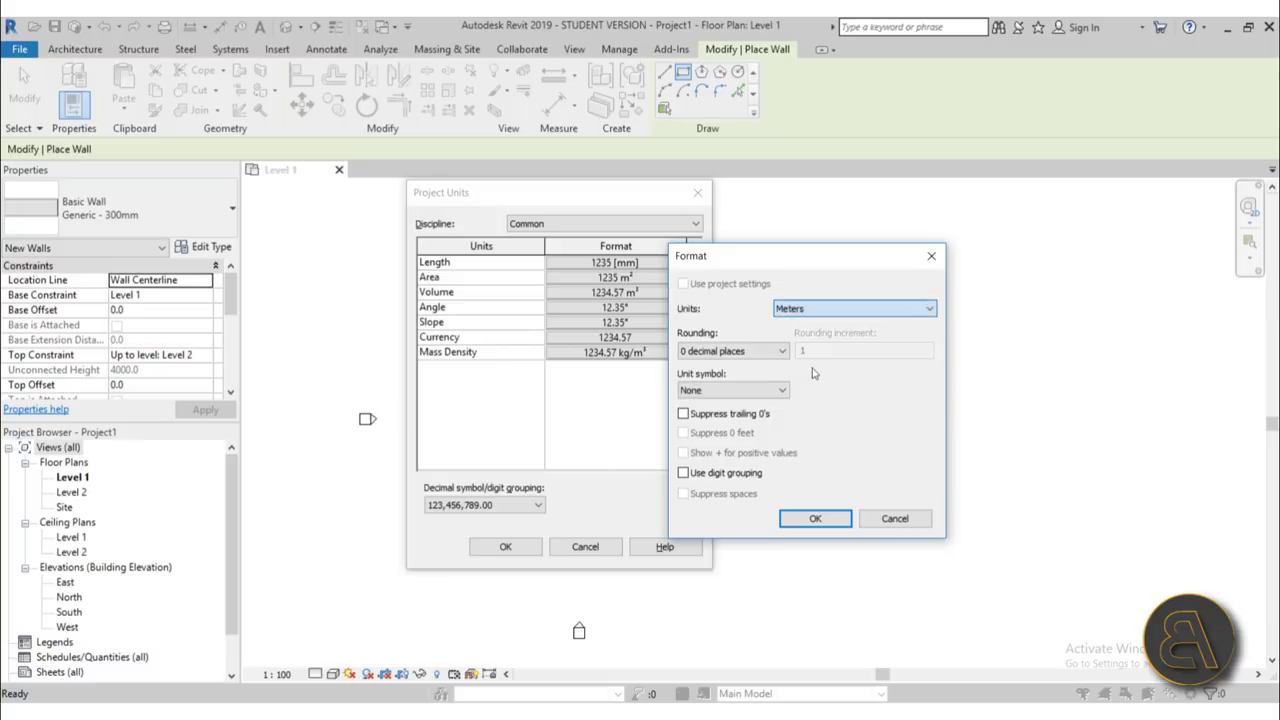
pyautogui.click(735, 351)
pyautogui.click(718, 420)
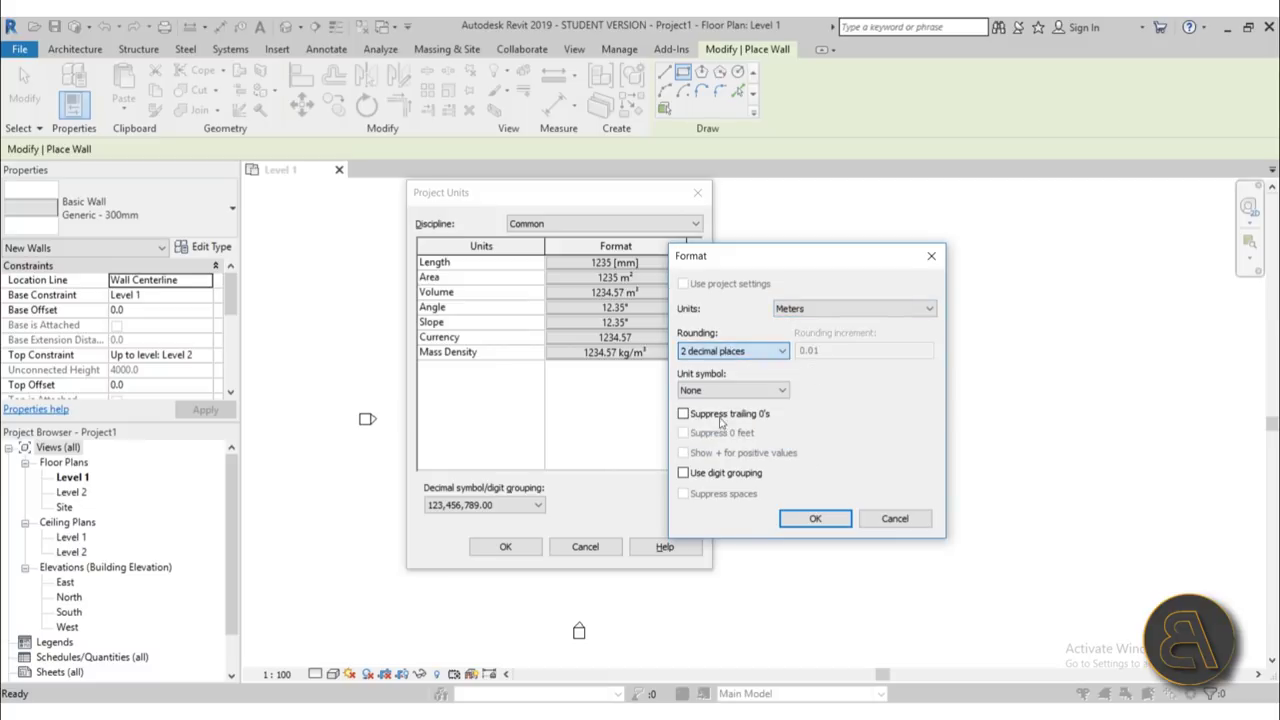
pyautogui.click(812, 519)
pyautogui.click(505, 546)
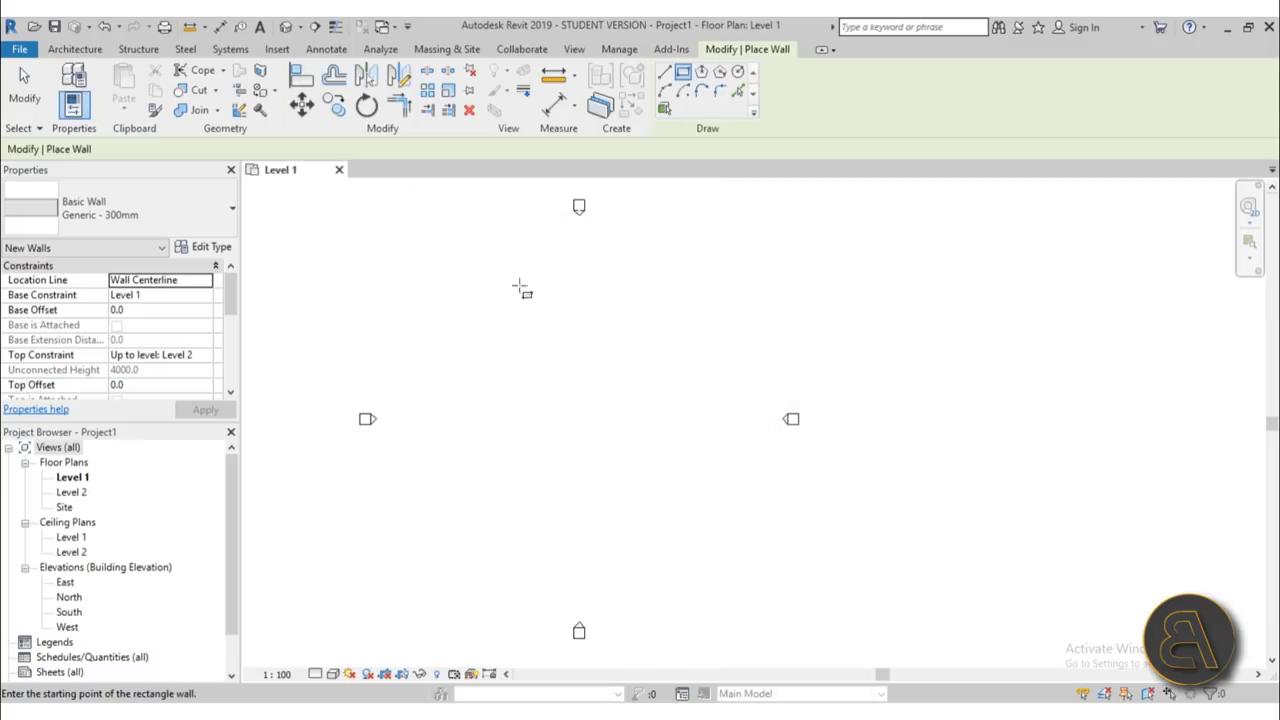
# - Draw a rectangle of walls about 10 m by 6 m between the elevation markers
pyautogui.click(523, 371)
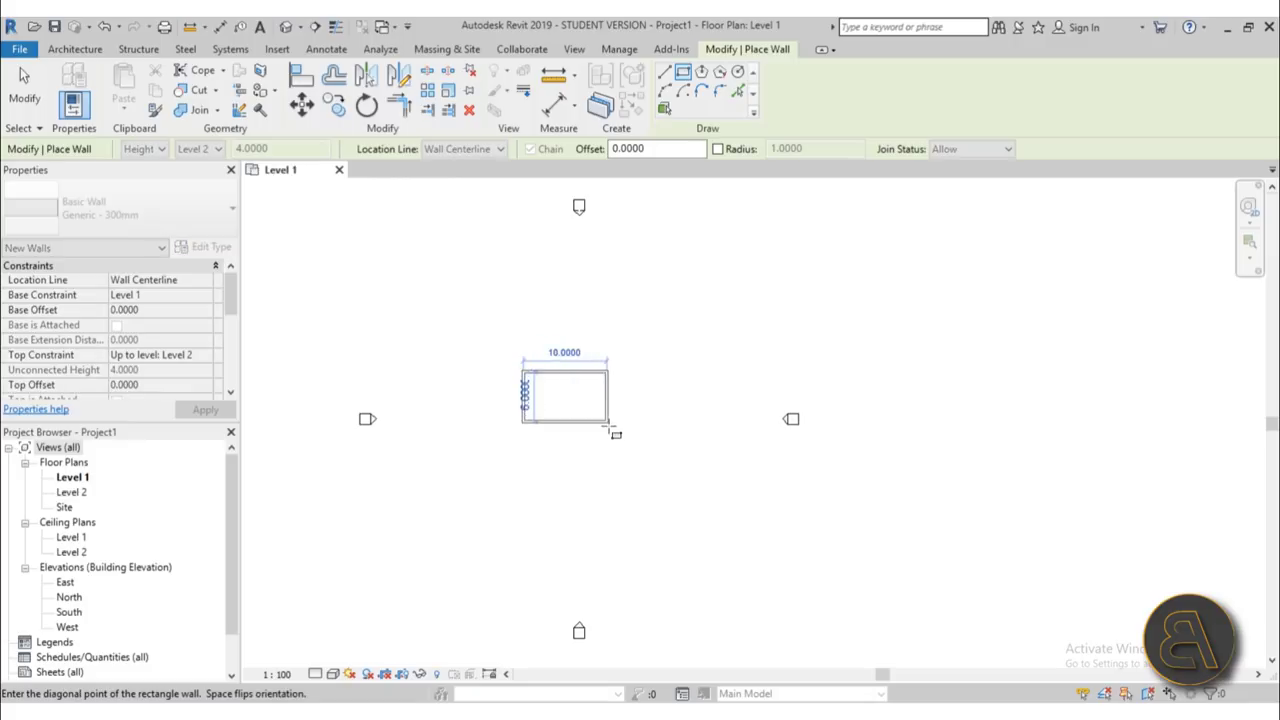
pyautogui.click(606, 423)
pyautogui.scroll(6, 591, 409)
pyautogui.press('Escape')
pyautogui.press('Escape')
# - Resize the wall rectangle to 8 m between the east and west walls and 5 m between the north and south walls
pyautogui.click(626, 406)
pyautogui.click(529, 476)
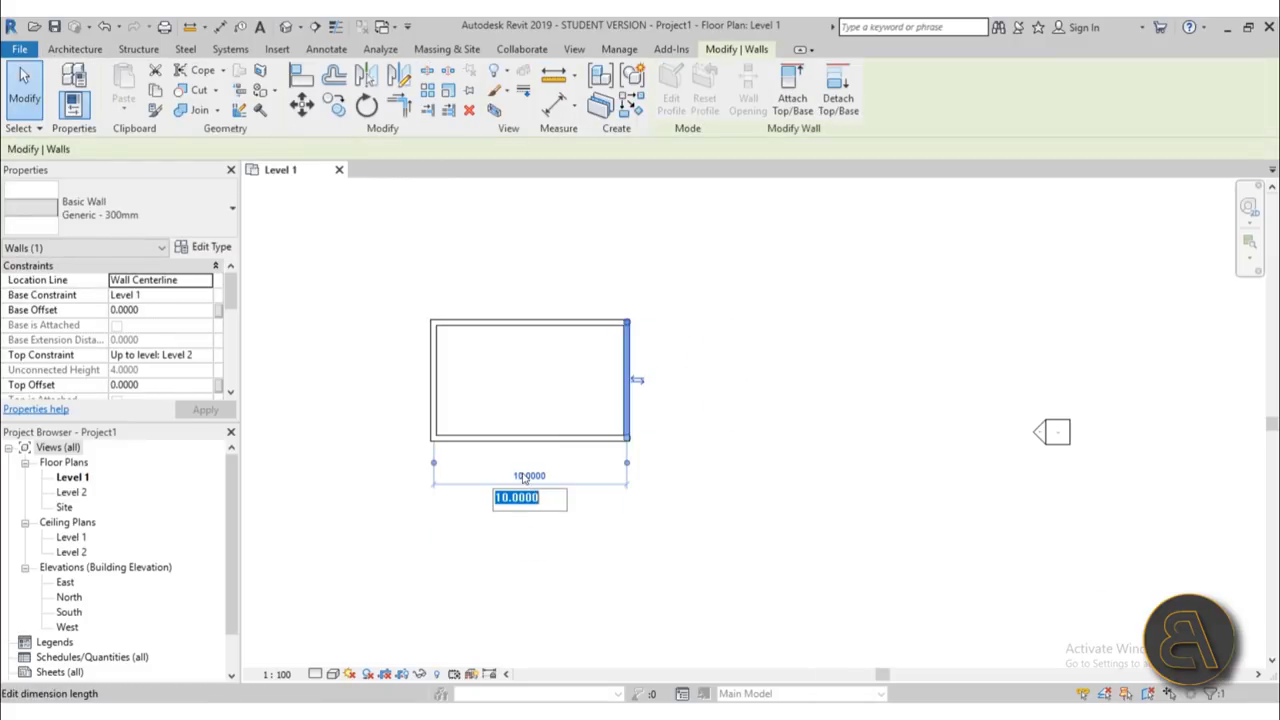
pyautogui.write('8')
pyautogui.press('Return')
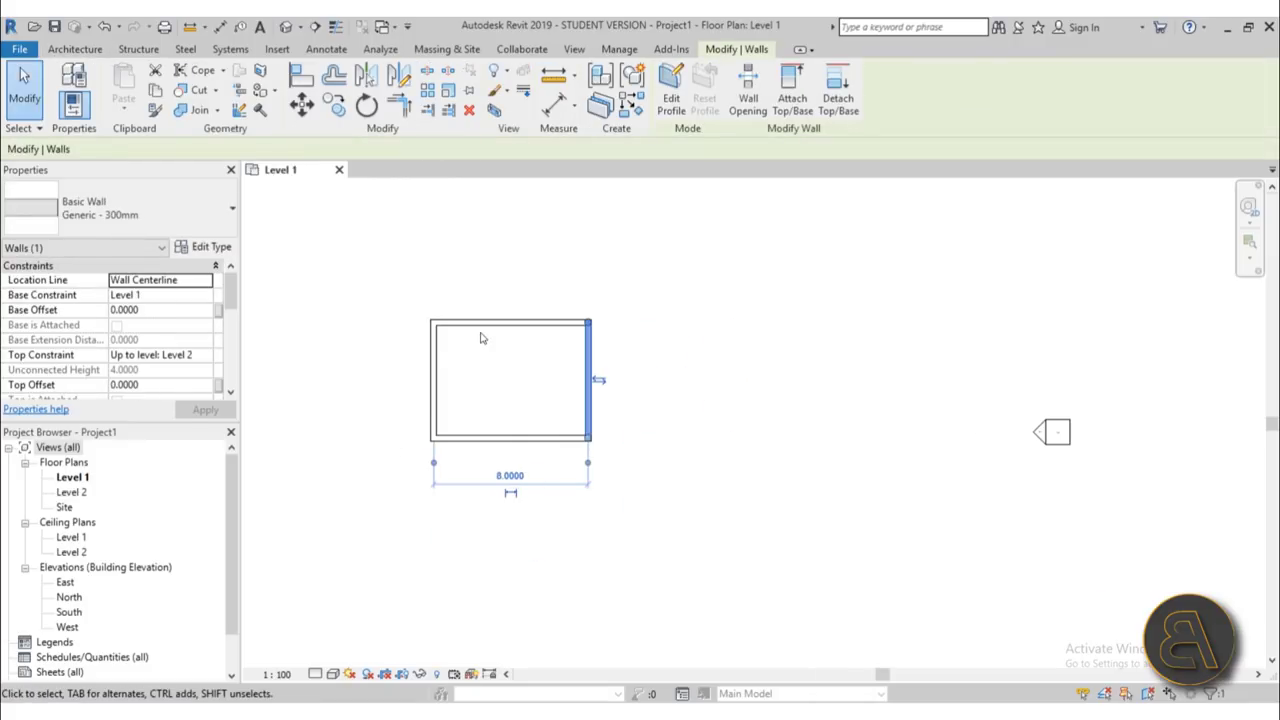
pyautogui.click(483, 323)
pyautogui.click(629, 380)
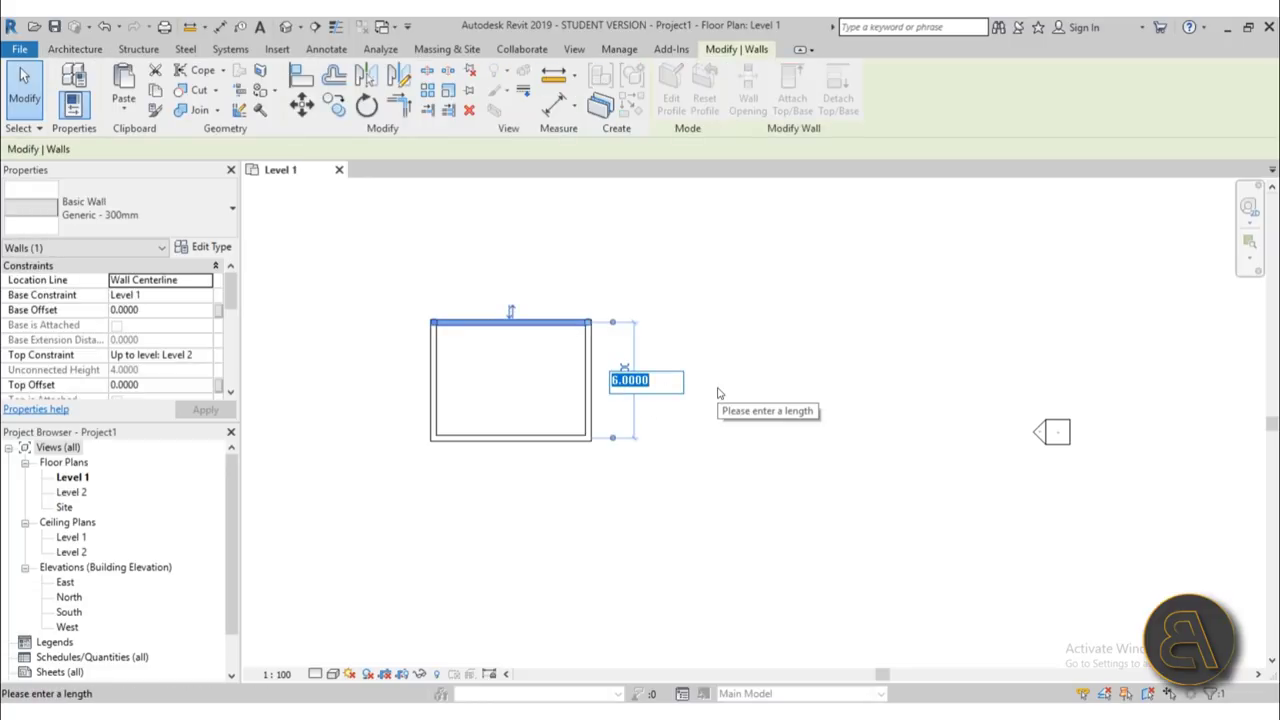
pyautogui.write('5')
pyautogui.press('Return')
pyautogui.press('Escape')
pyautogui.scroll(3, 497, 369)
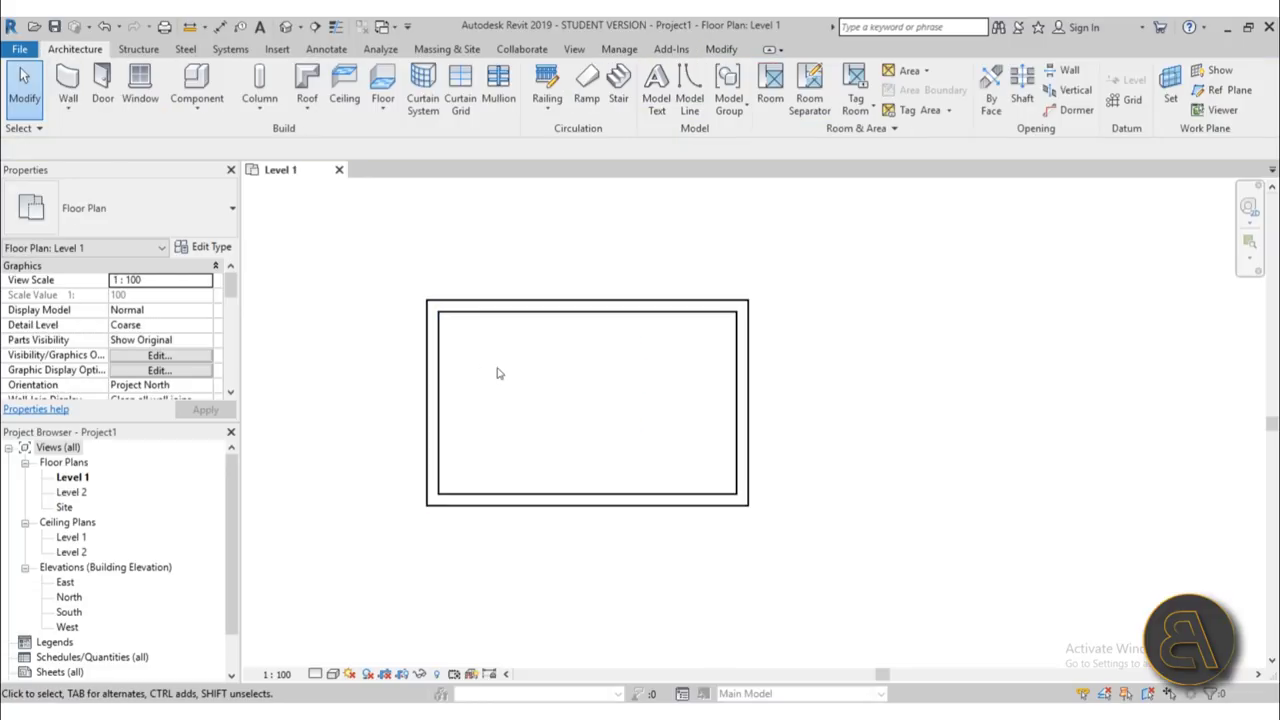
# - Select the whole chain of walls to check their top constraint, and view them in the North elevation
pyautogui.press('Tab')
pyautogui.click(520, 288)
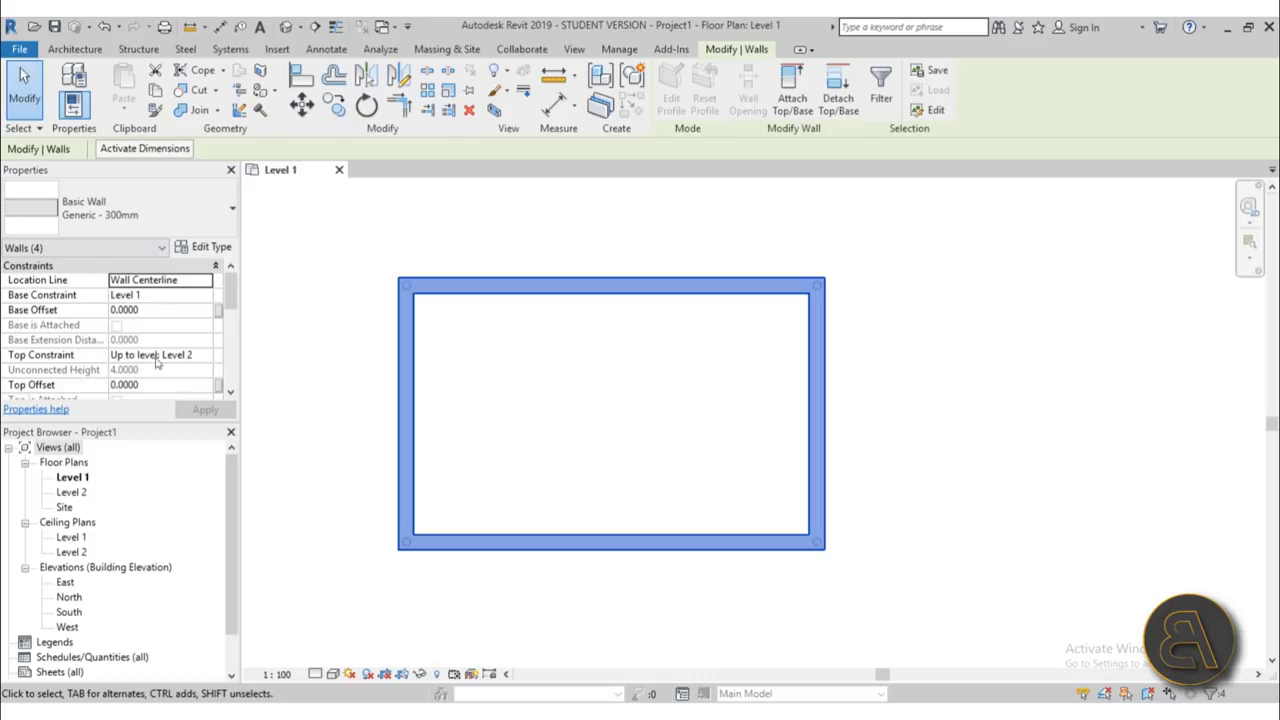
pyautogui.click(506, 406)
pyautogui.doubleClick(70, 597)
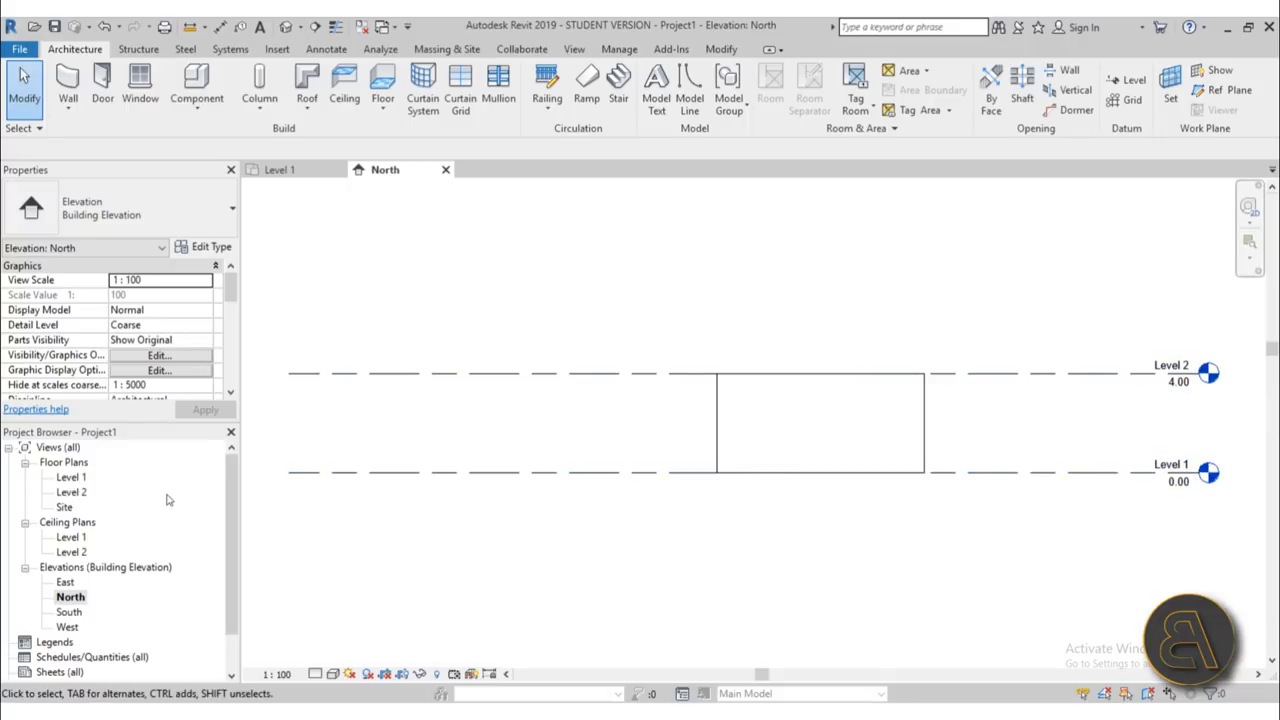
# - Draw a short horizontal Storefront curtain wall inside the room on the Level 1 floor plan
pyautogui.doubleClick(67, 479)
pyautogui.scroll(2, 560, 420)
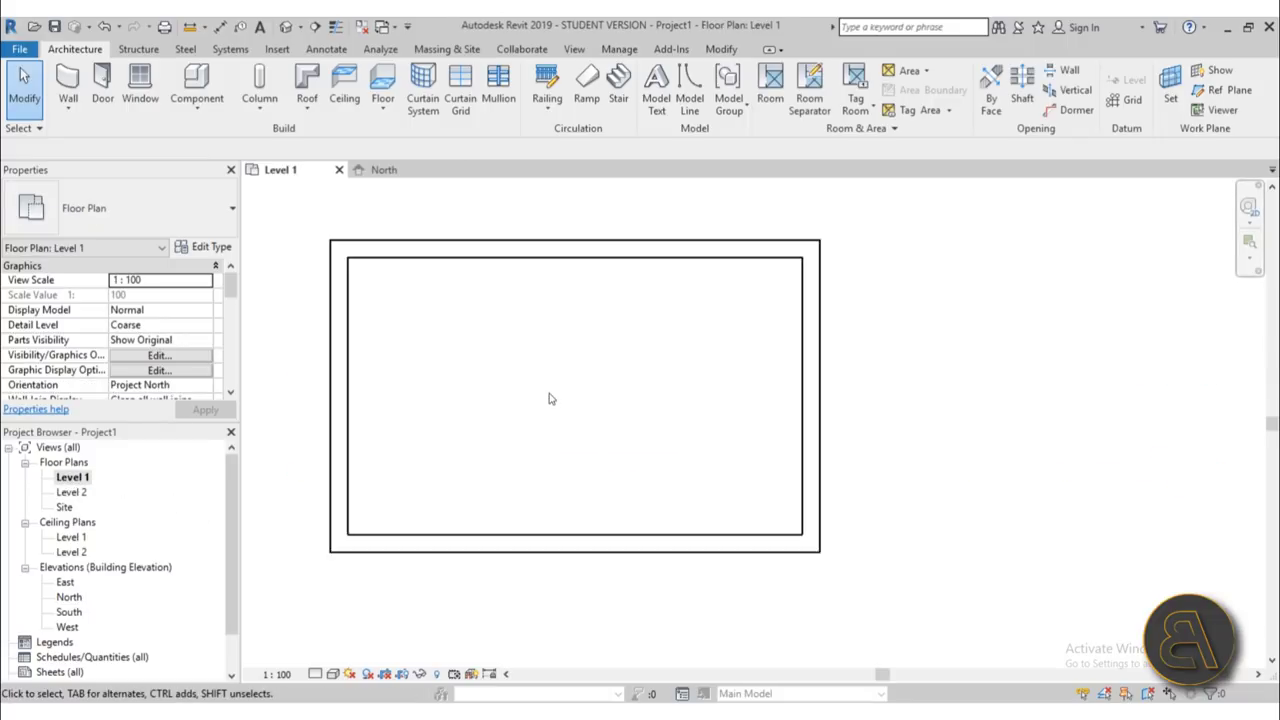
pyautogui.click(73, 80)
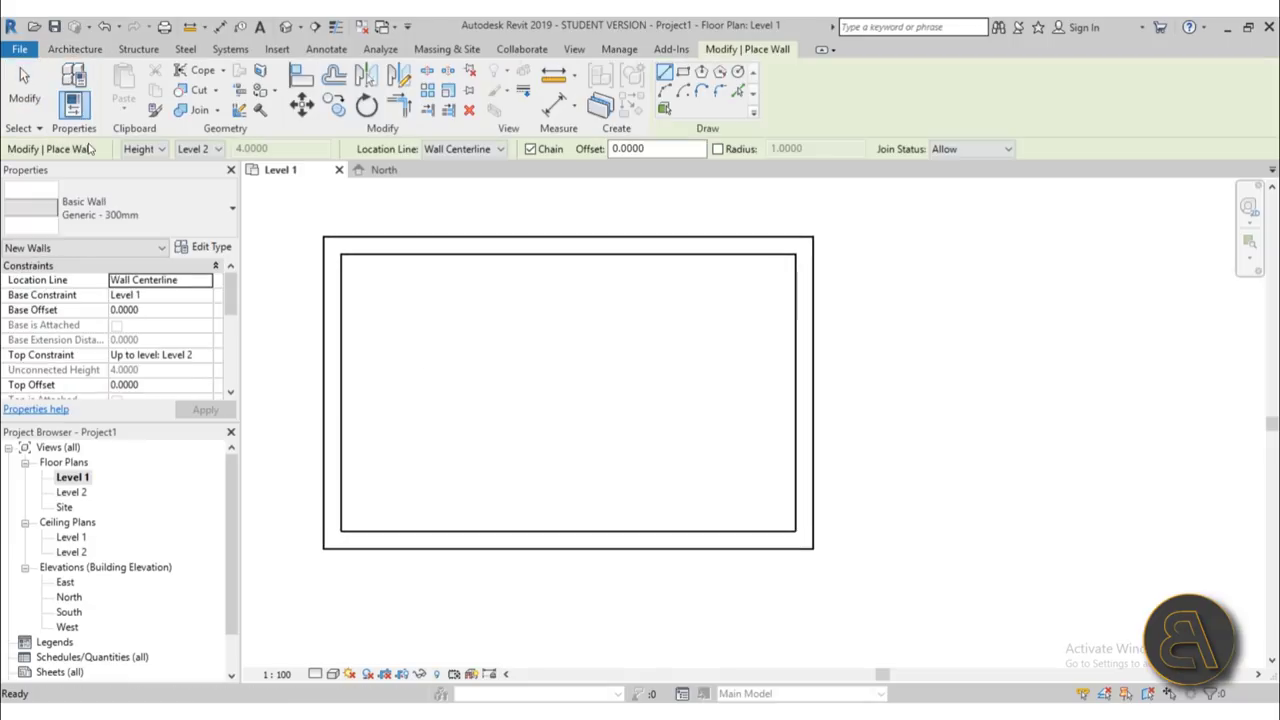
pyautogui.click(120, 207)
pyautogui.scroll(-3, 135, 430)
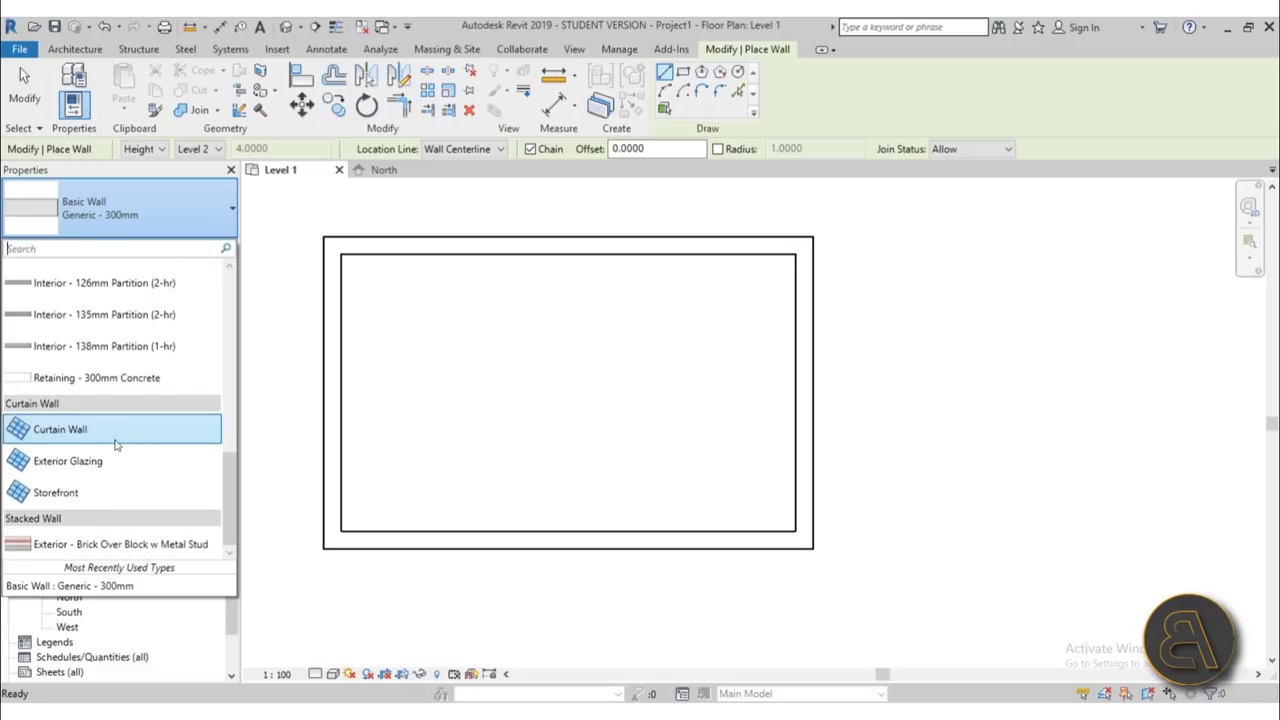
pyautogui.moveTo(62, 433)
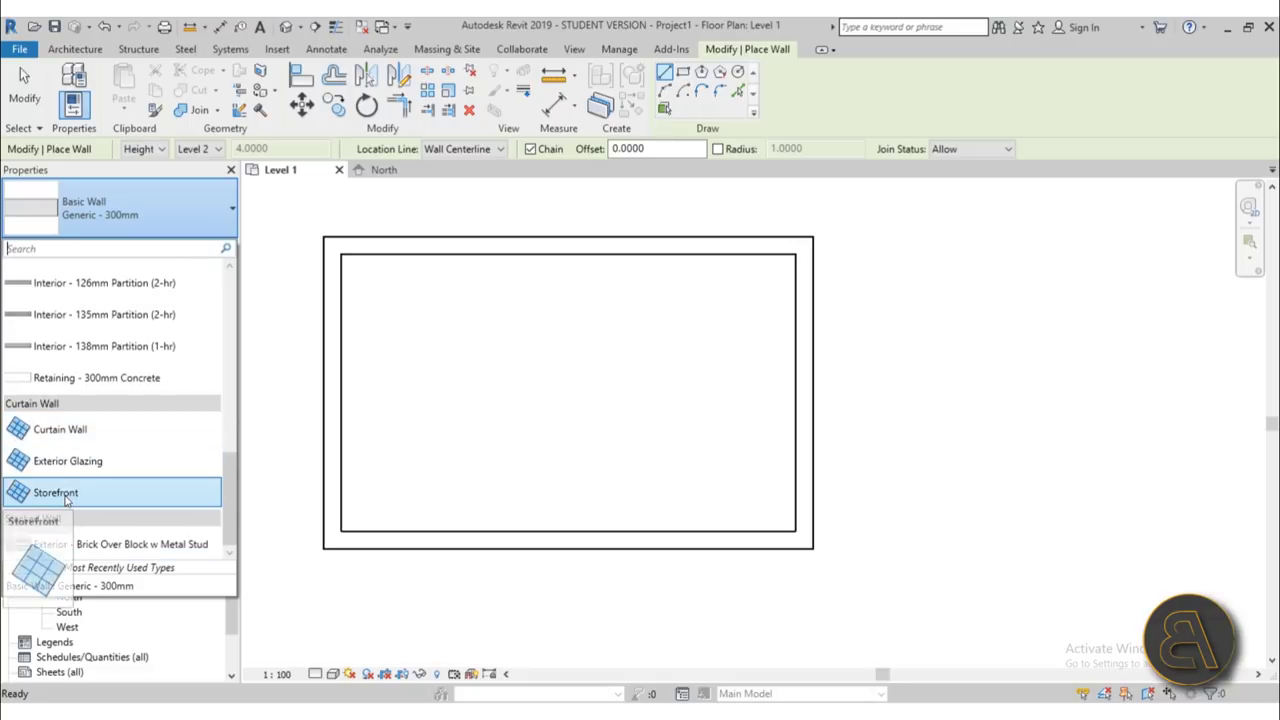
pyautogui.click(65, 496)
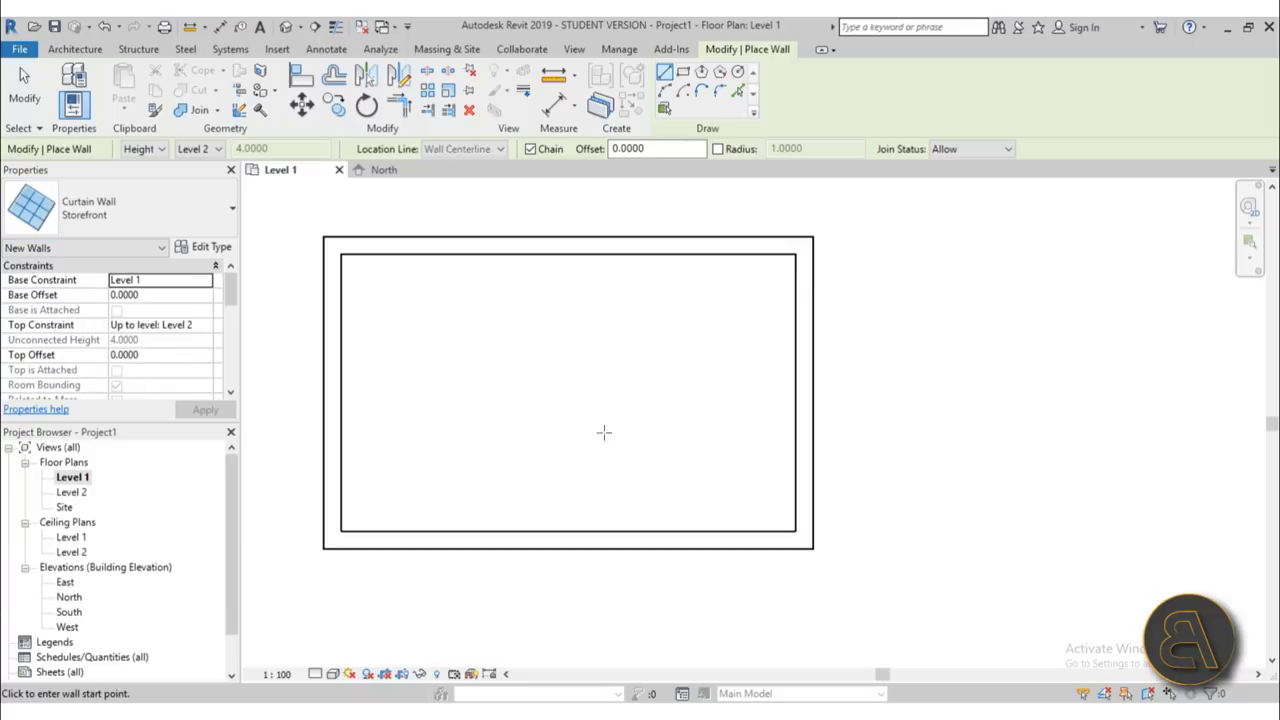
pyautogui.click(513, 431)
pyautogui.click(658, 431)
pyautogui.press('Escape')
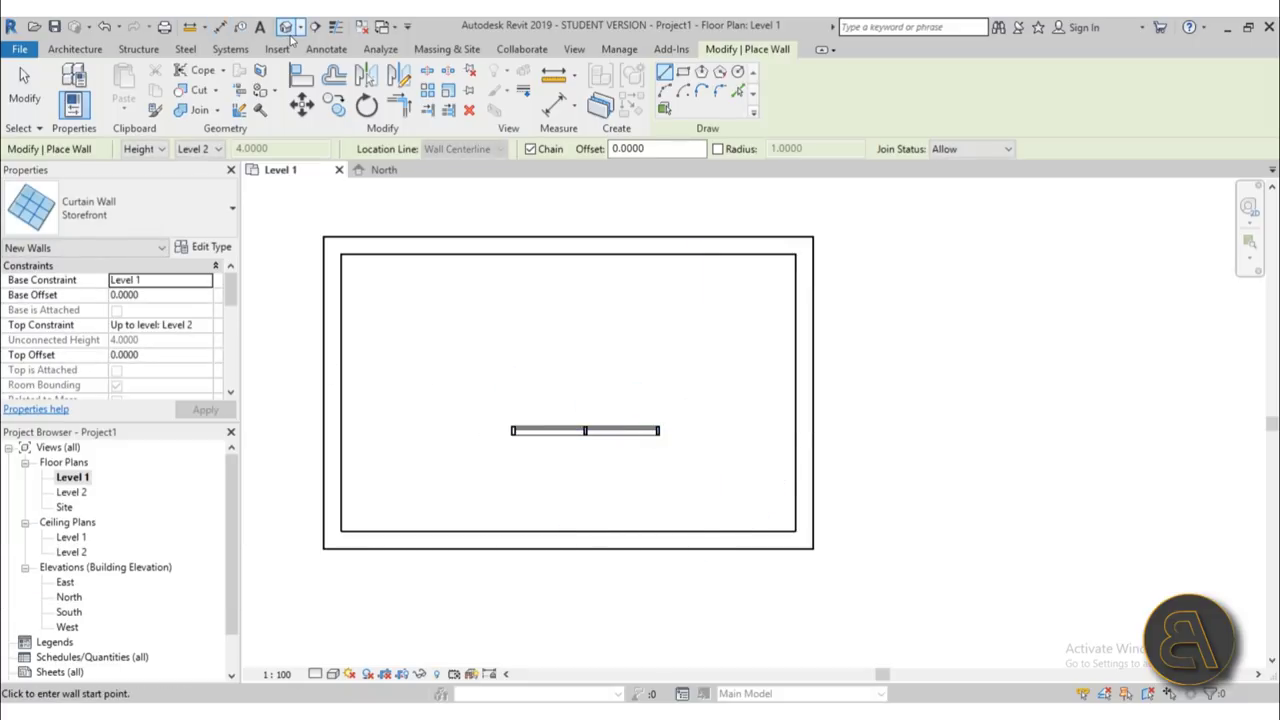
# - Examine the Storefront curtain wall and its mullions in the 3D view
pyautogui.click(286, 26)
pyautogui.scroll(3, 746, 385)
pyautogui.press('Escape')
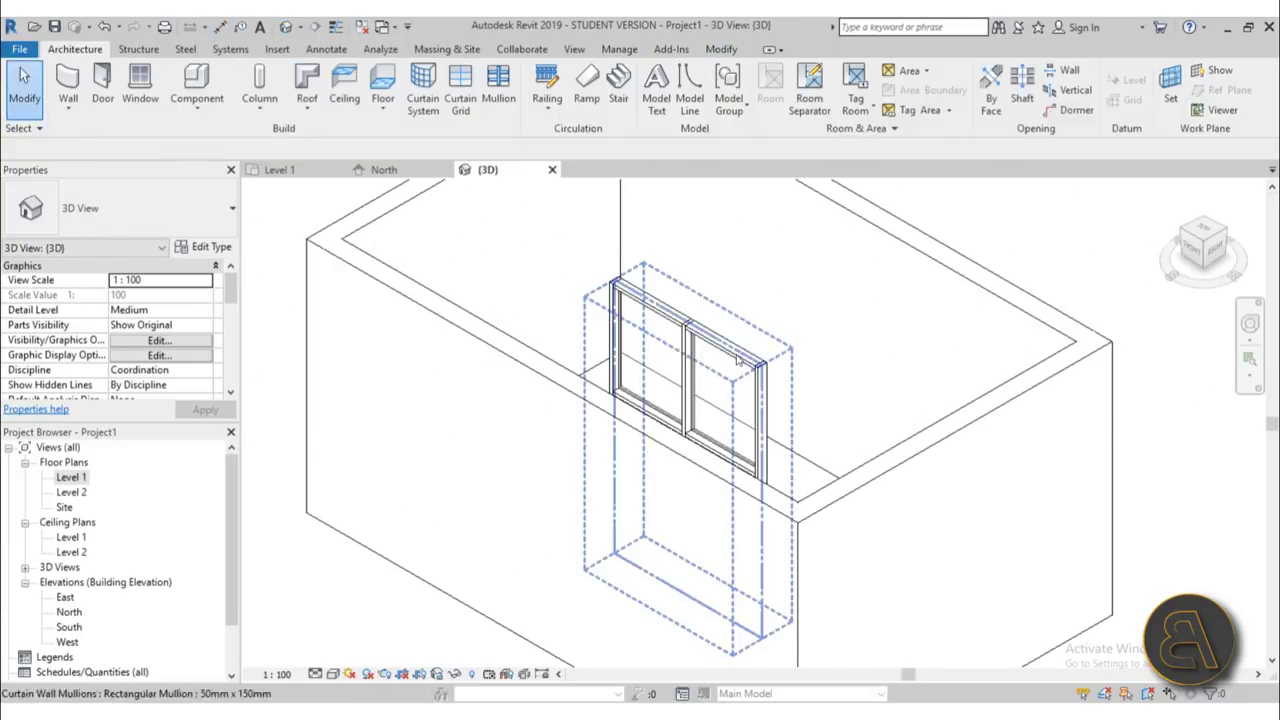
pyautogui.click(737, 358)
pyautogui.keyDown('shift'); pyautogui.moveTo(837, 381); pyautogui.dragTo(783, 412, button='middle'); pyautogui.keyUp('shift')
pyautogui.press('Escape')
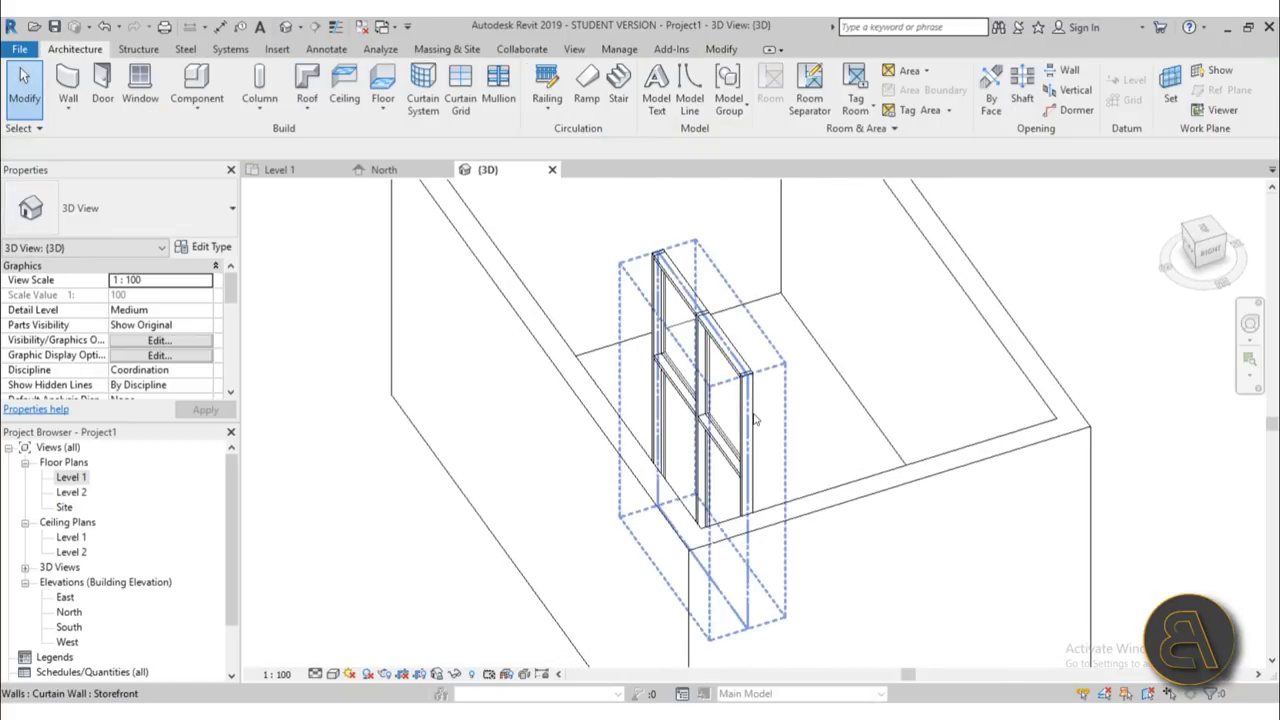
# - Delete the Storefront curtain wall from inside the room
pyautogui.click(745, 370)
pyautogui.scroll(-3, 745, 365)
pyautogui.press('Delete')
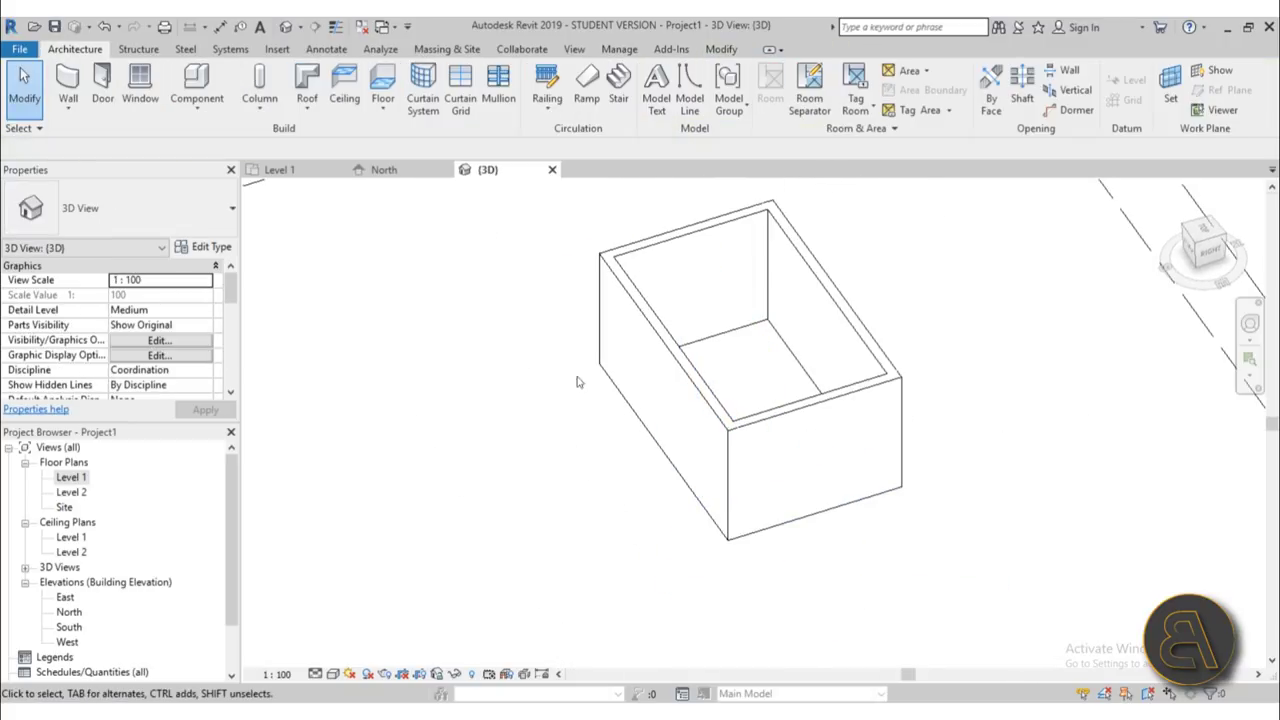
pyautogui.keyDown('shift'); pyautogui.moveTo(527, 420); pyautogui.dragTo(581, 411, button='middle'); pyautogui.keyUp('shift')
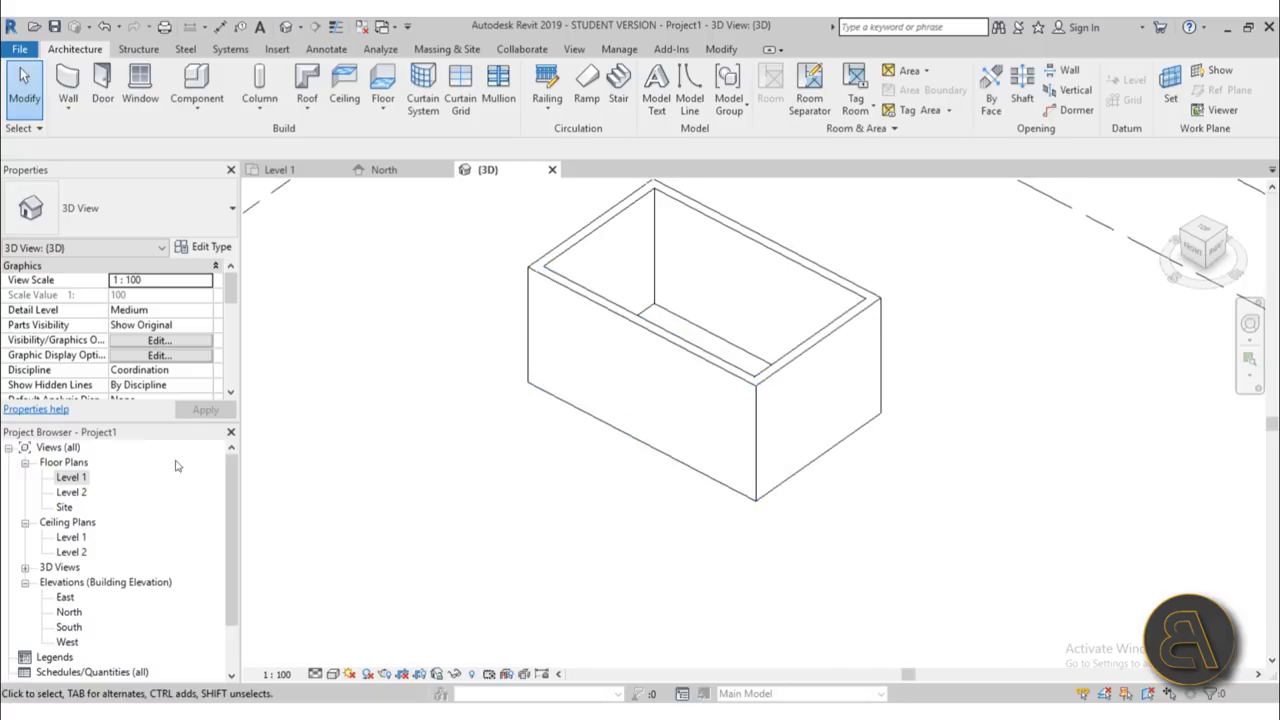
# - Draw an Exterior Glazing curtain wall about 6.8 m long along the south wall's centreline on the Level 1 floor plan
pyautogui.doubleClick(70, 478)
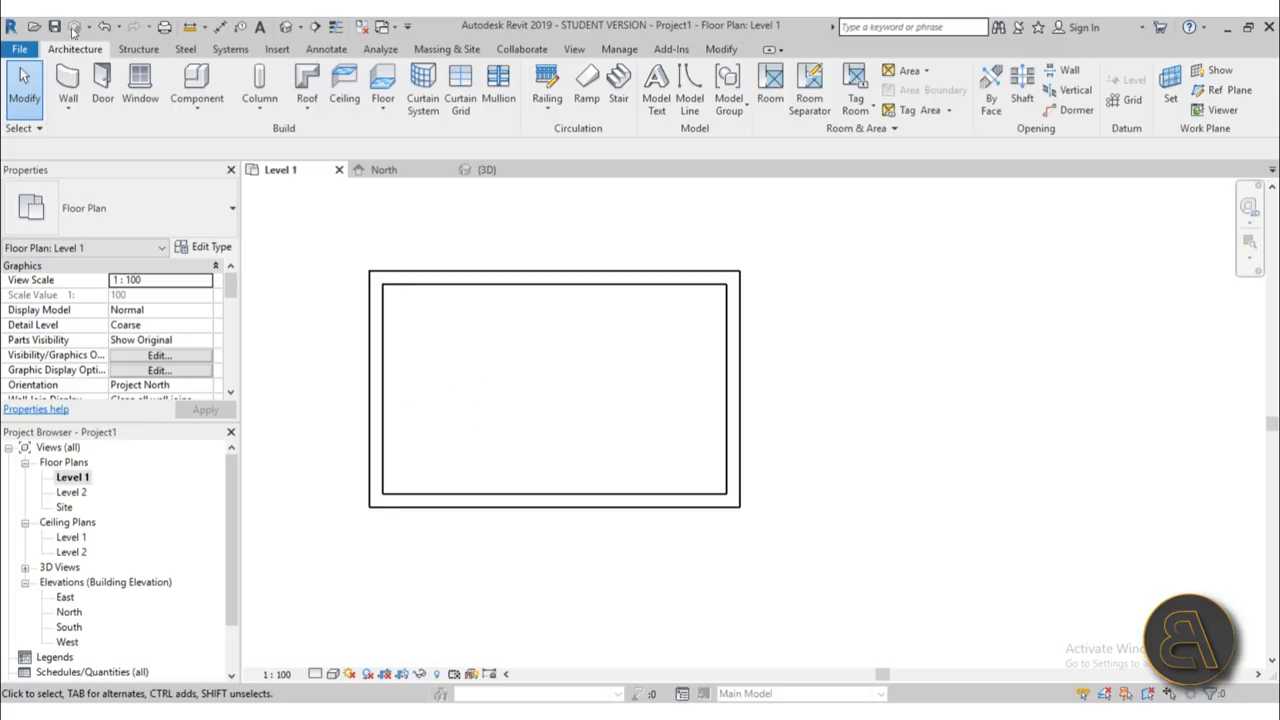
pyautogui.click(68, 82)
pyautogui.click(122, 203)
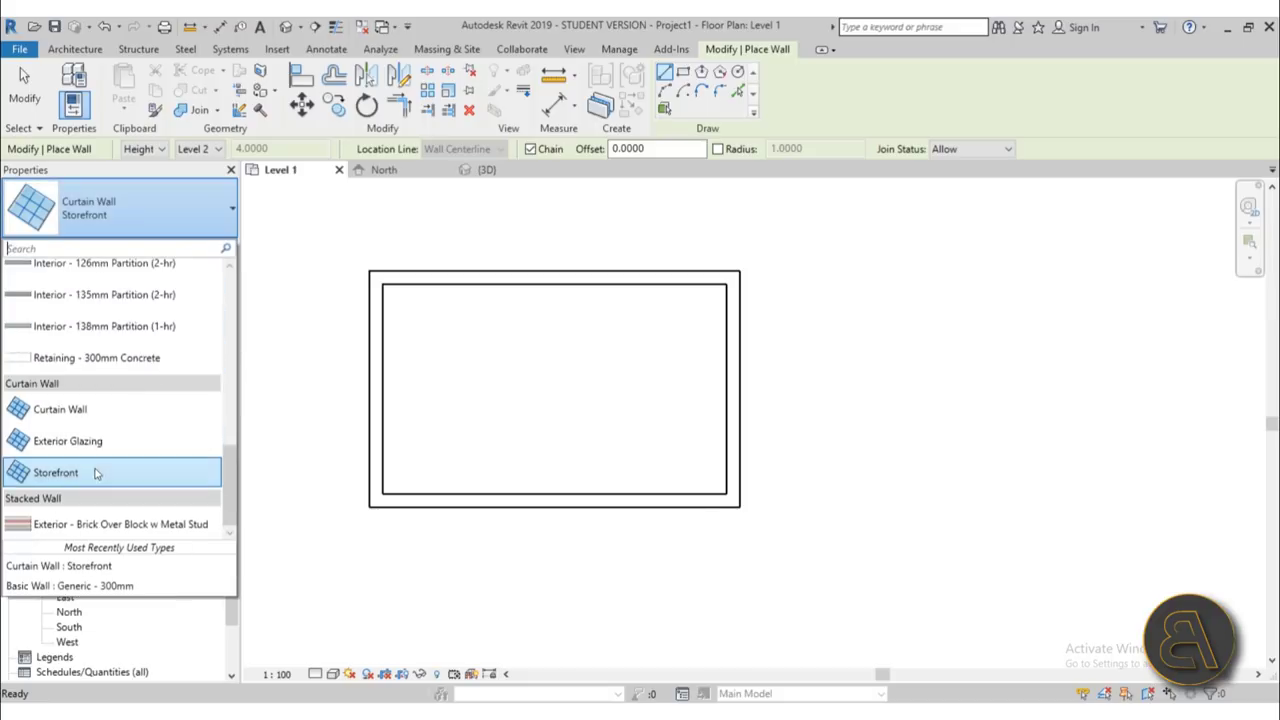
pyautogui.click(44, 450)
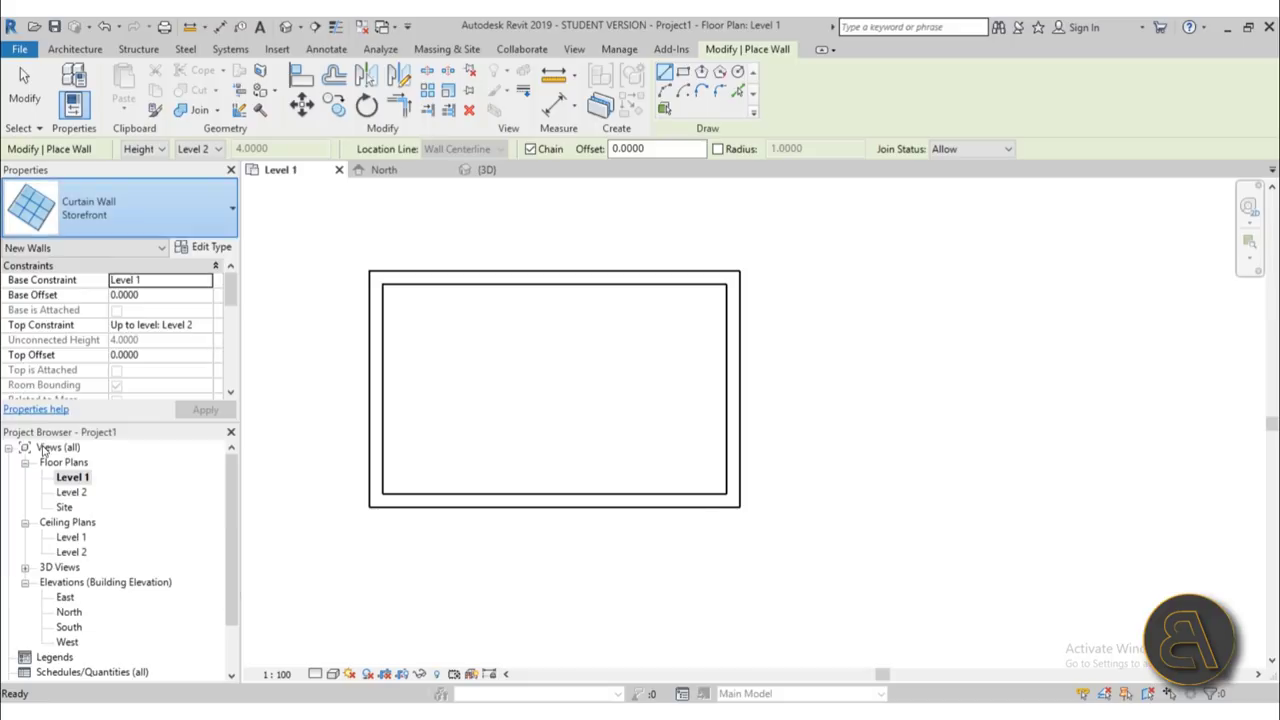
pyautogui.scroll(3, 410, 500)
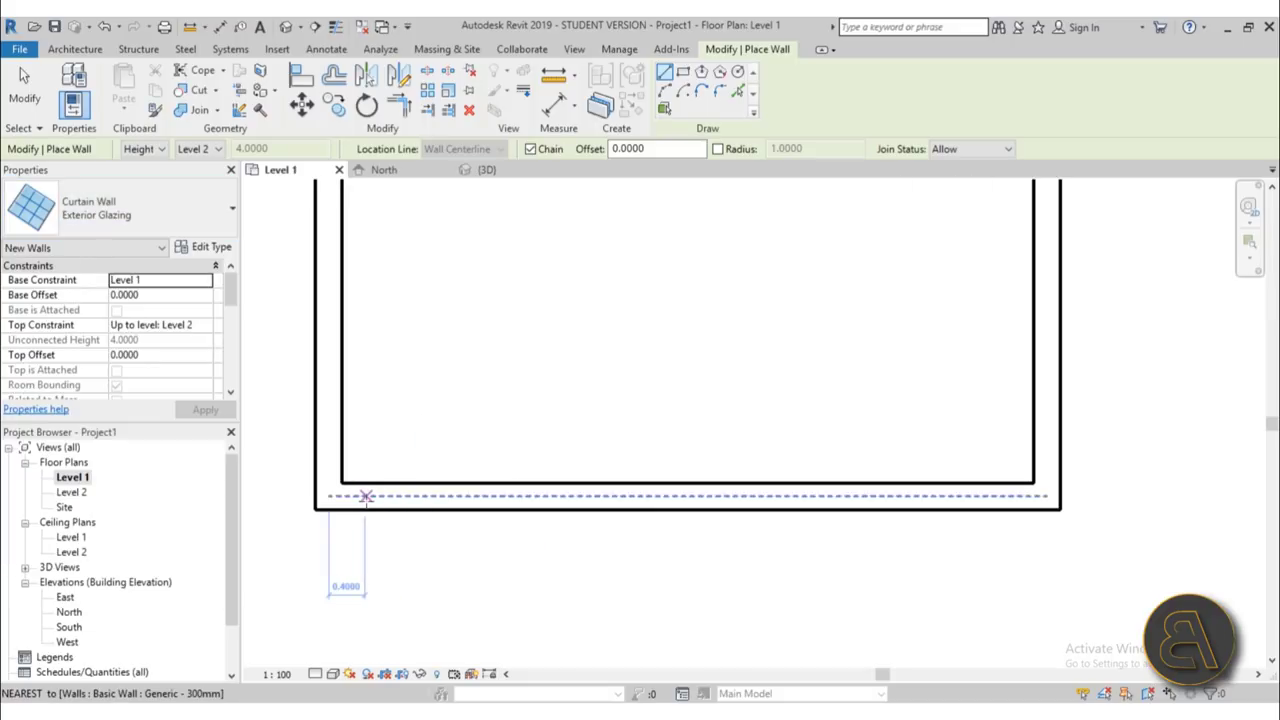
pyautogui.click(370, 496)
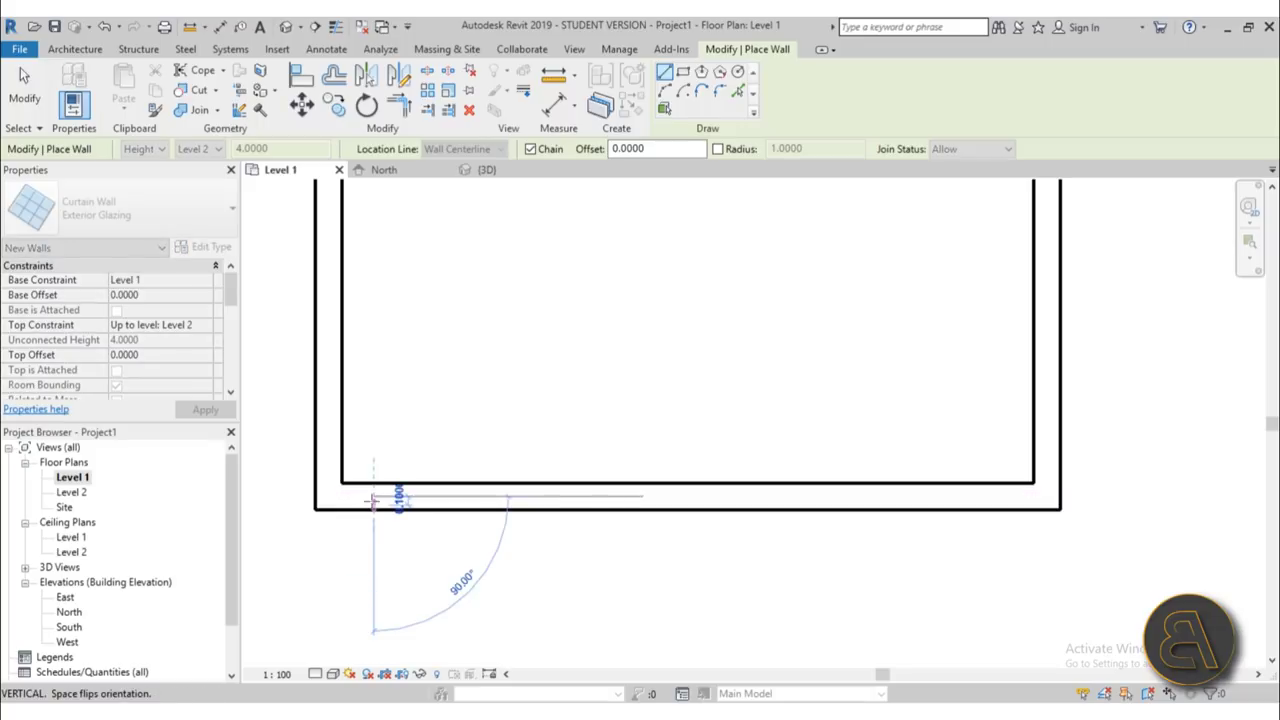
pyautogui.click(699, 496)
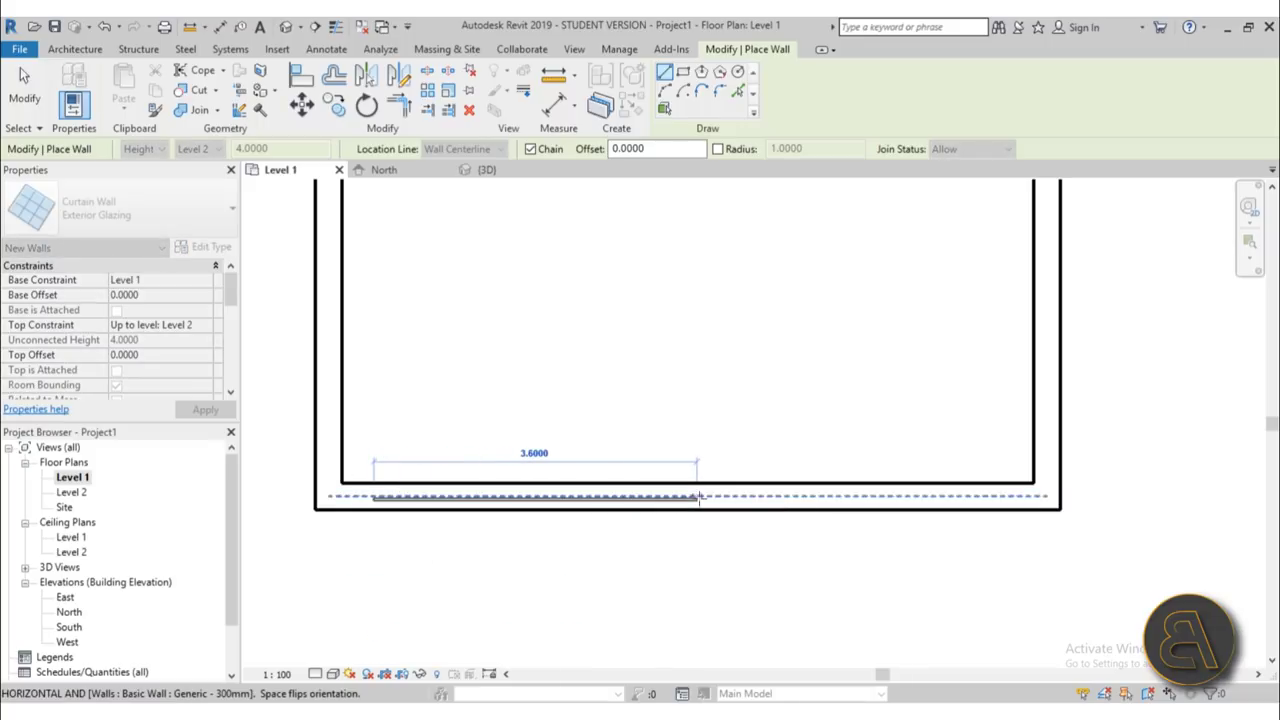
pyautogui.scroll(1, 1000, 497)
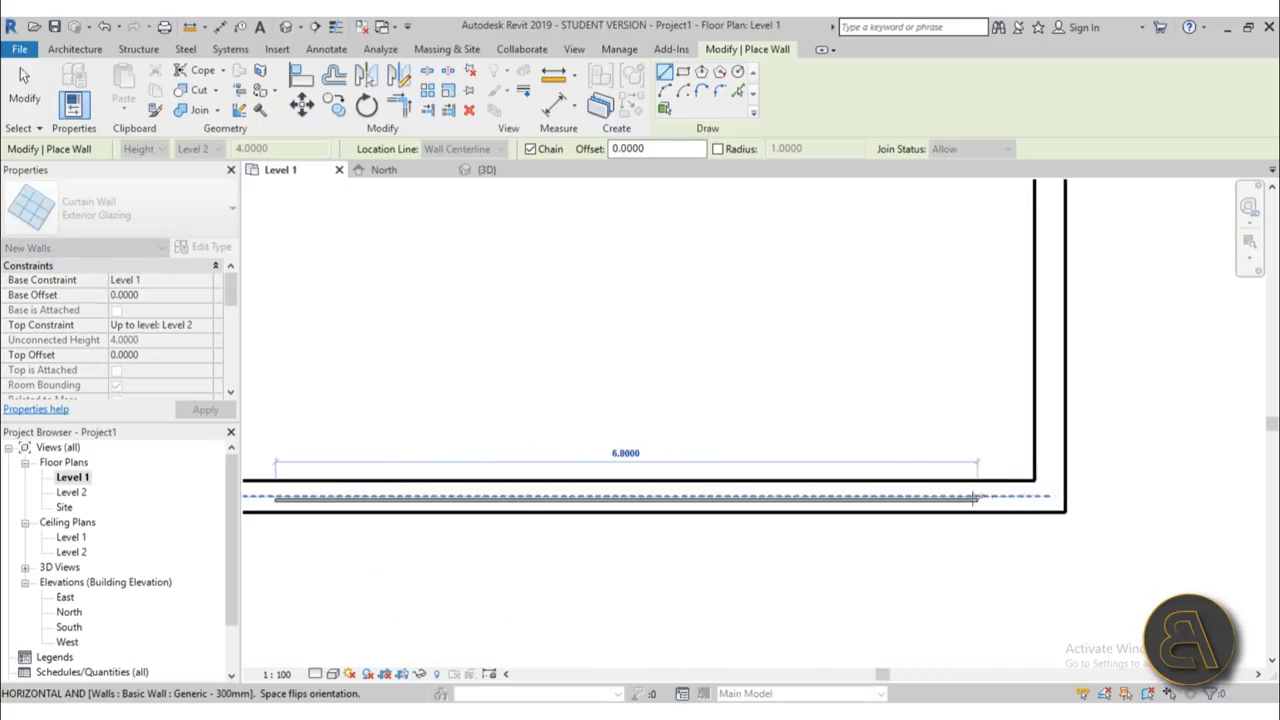
pyautogui.click(975, 496)
pyautogui.press('Escape')
pyautogui.press('Escape')
pyautogui.click(951, 505)
pyautogui.moveTo(966, 499); pyautogui.dragTo(979, 496)
pyautogui.press('Escape')
pyautogui.scroll(-2, 836, 421)
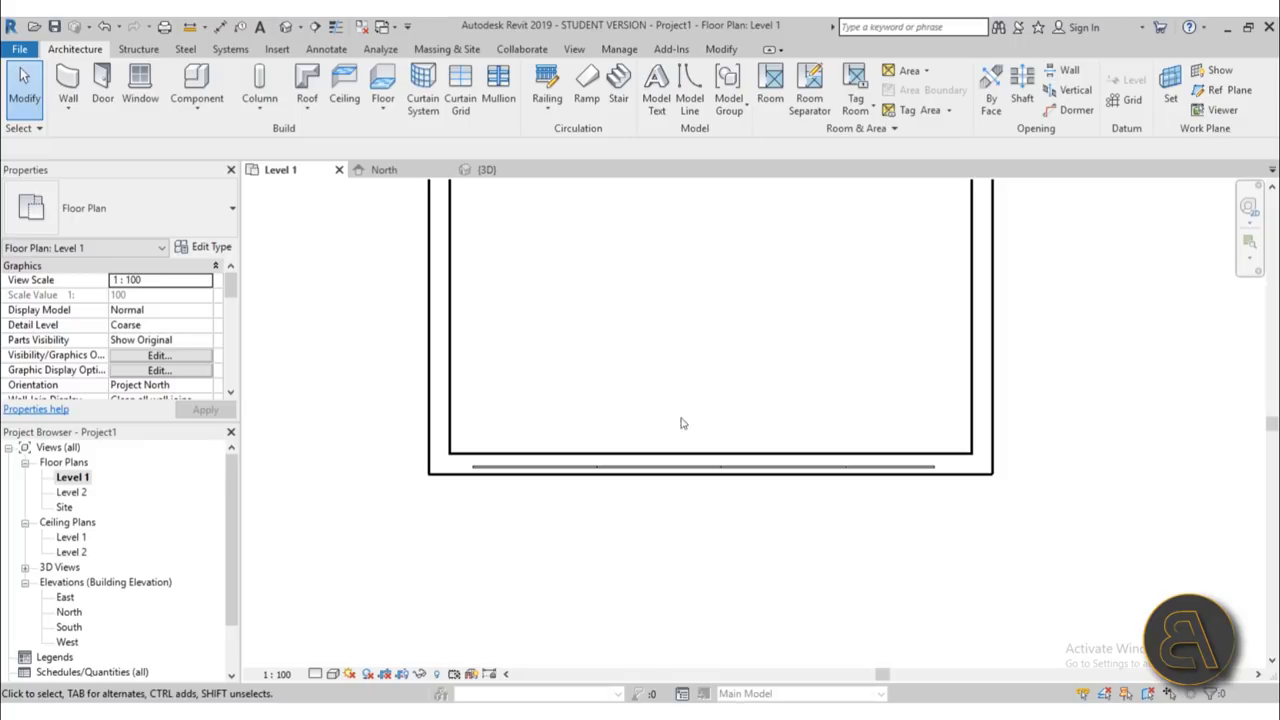
# - Cut the south wall's geometry with the Exterior Glazing curtain wall
pyautogui.scroll(2, 680, 423)
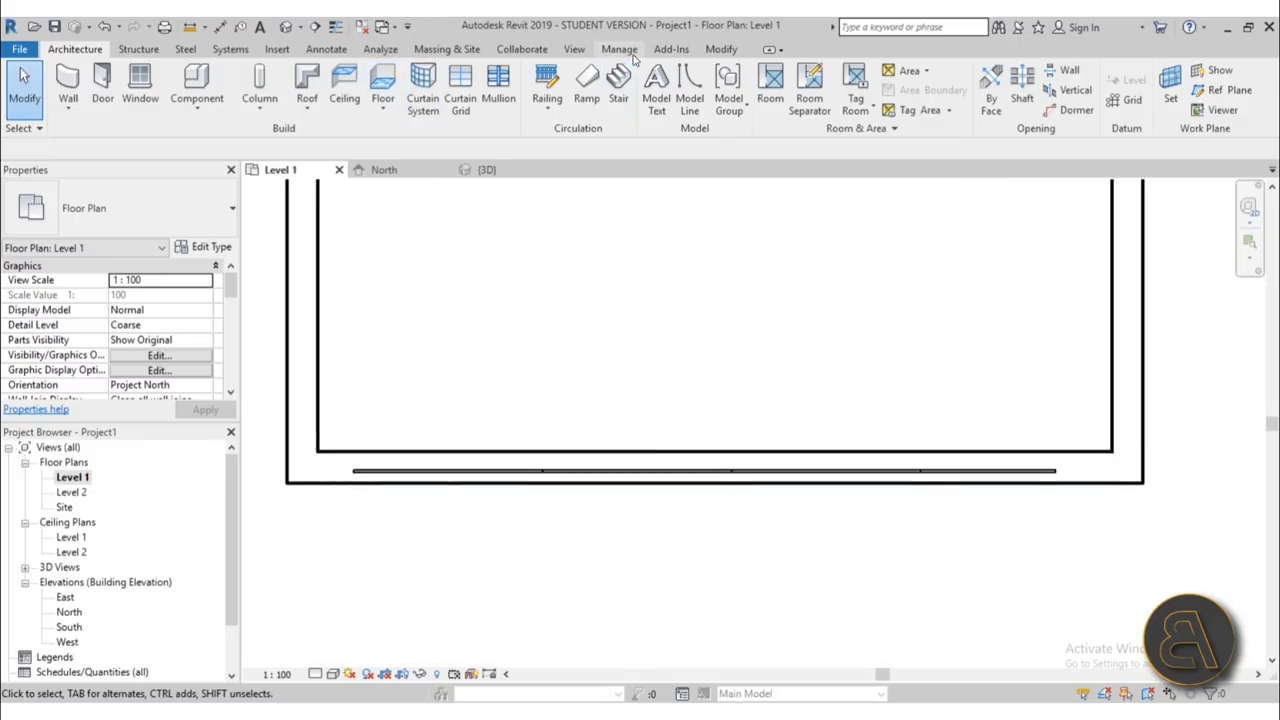
pyautogui.click(721, 49)
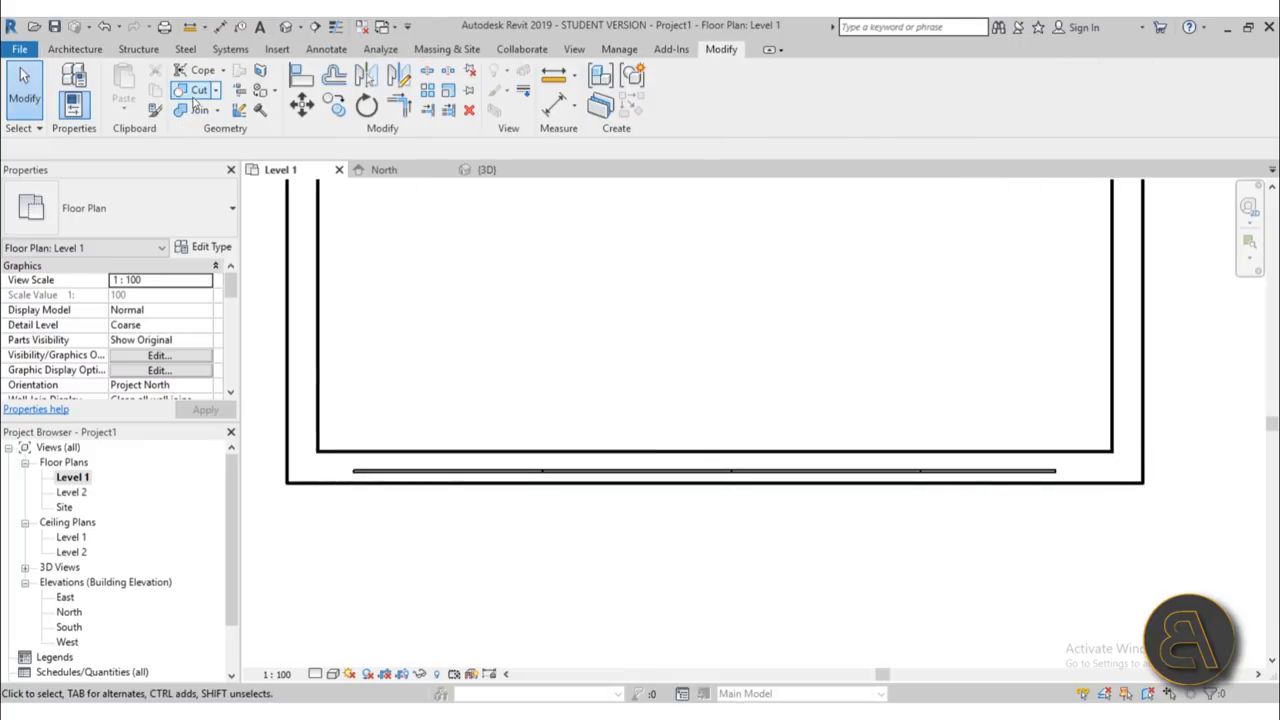
pyautogui.click(197, 92)
pyautogui.click(346, 463)
pyautogui.click(372, 476)
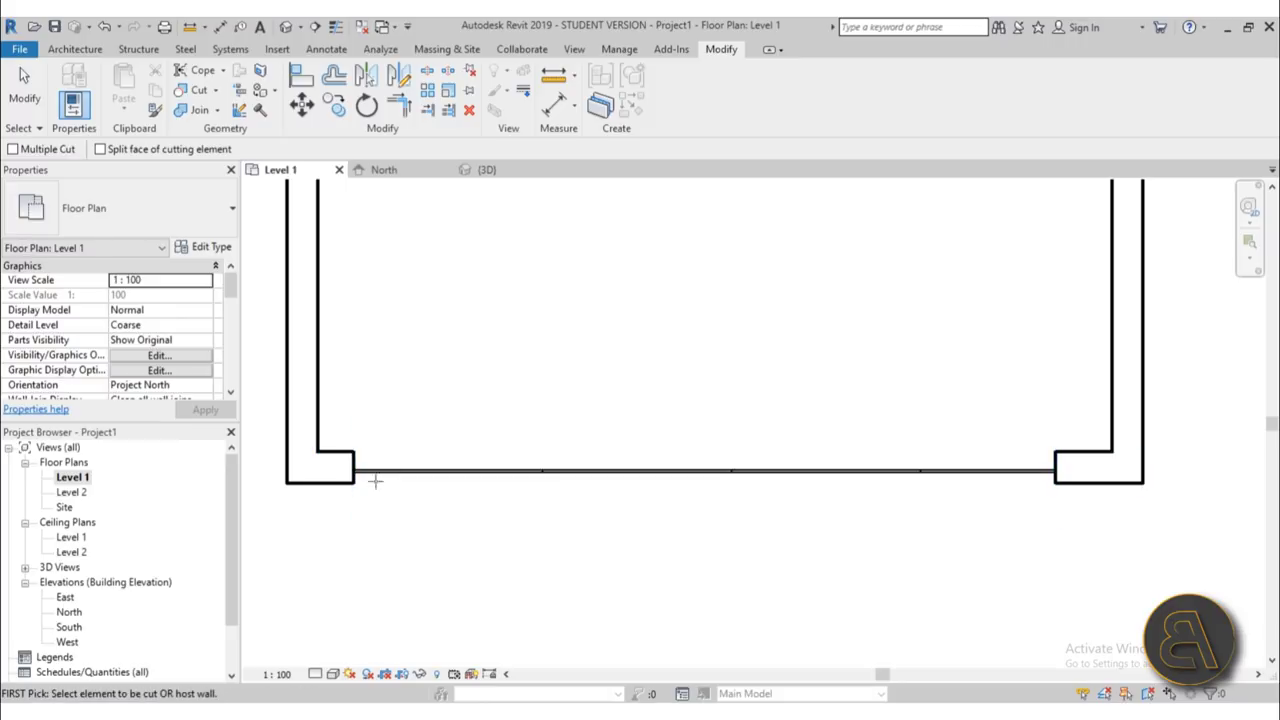
pyautogui.press('Escape')
# - Set the curtain wall's top constraint to Unconnected and its unconnected height to 3.2 m
pyautogui.click(385, 467)
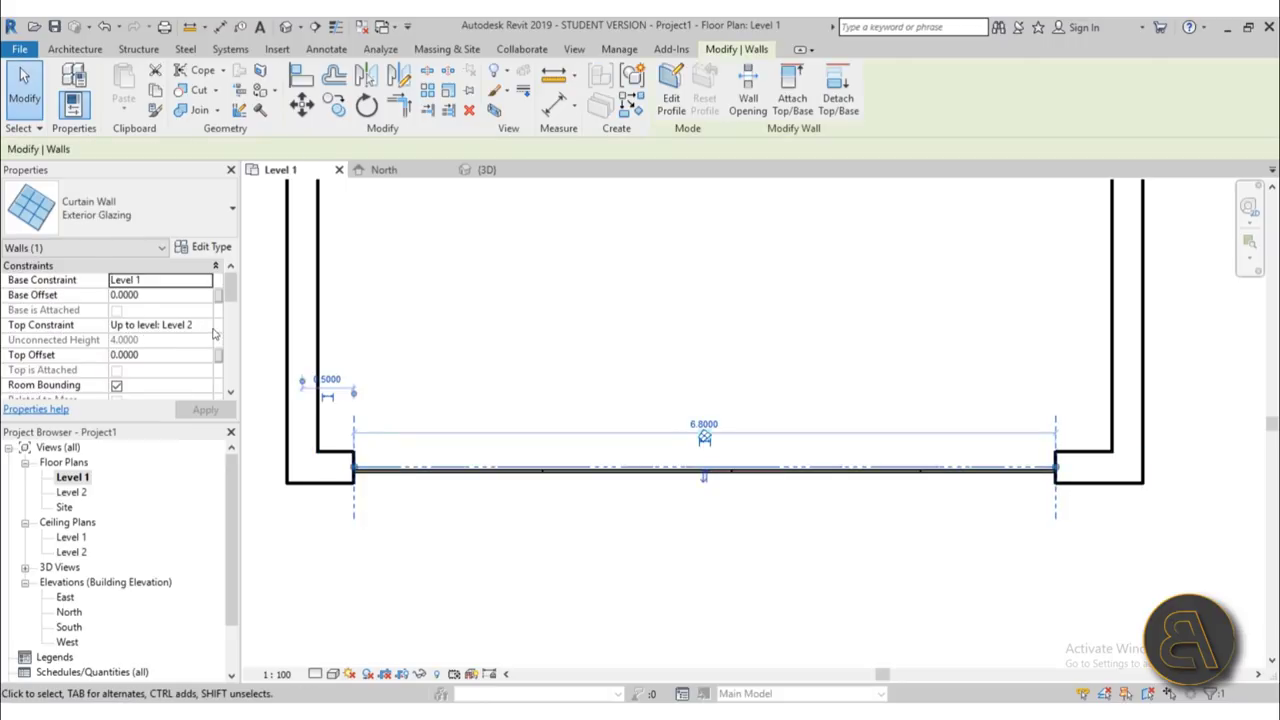
pyautogui.click(209, 330)
pyautogui.click(207, 326)
pyautogui.click(160, 341)
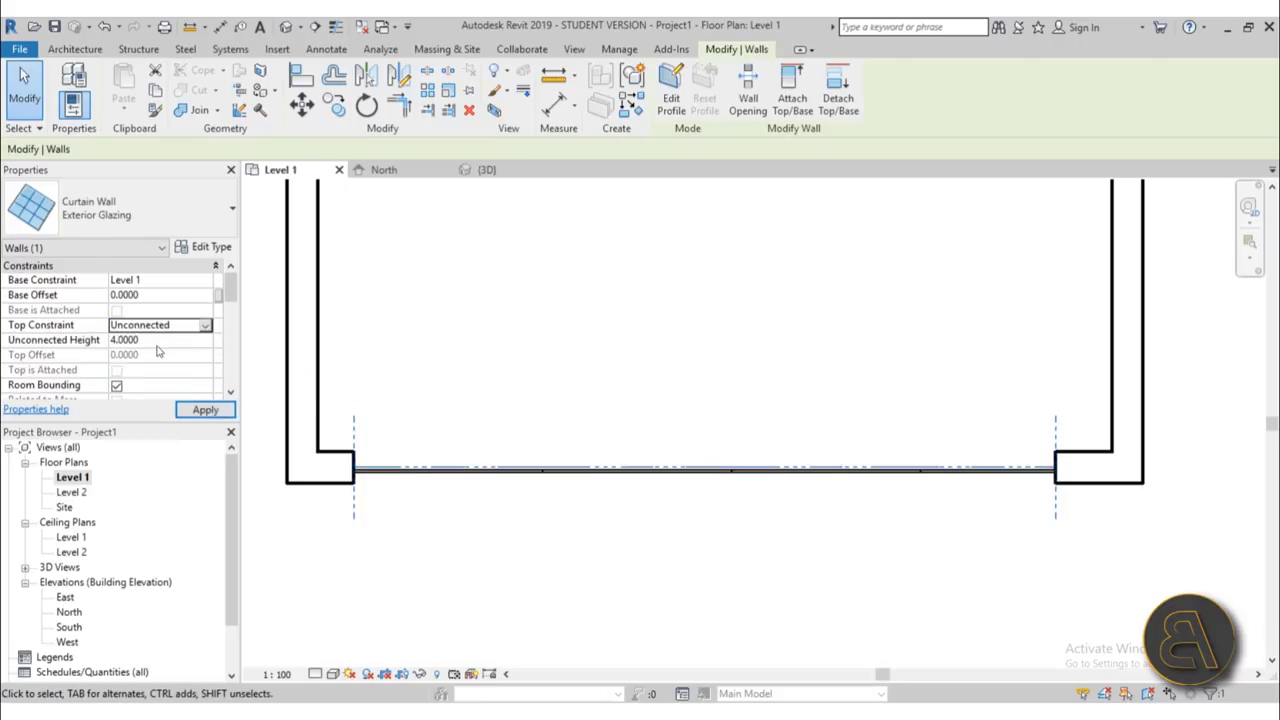
pyautogui.click(165, 340)
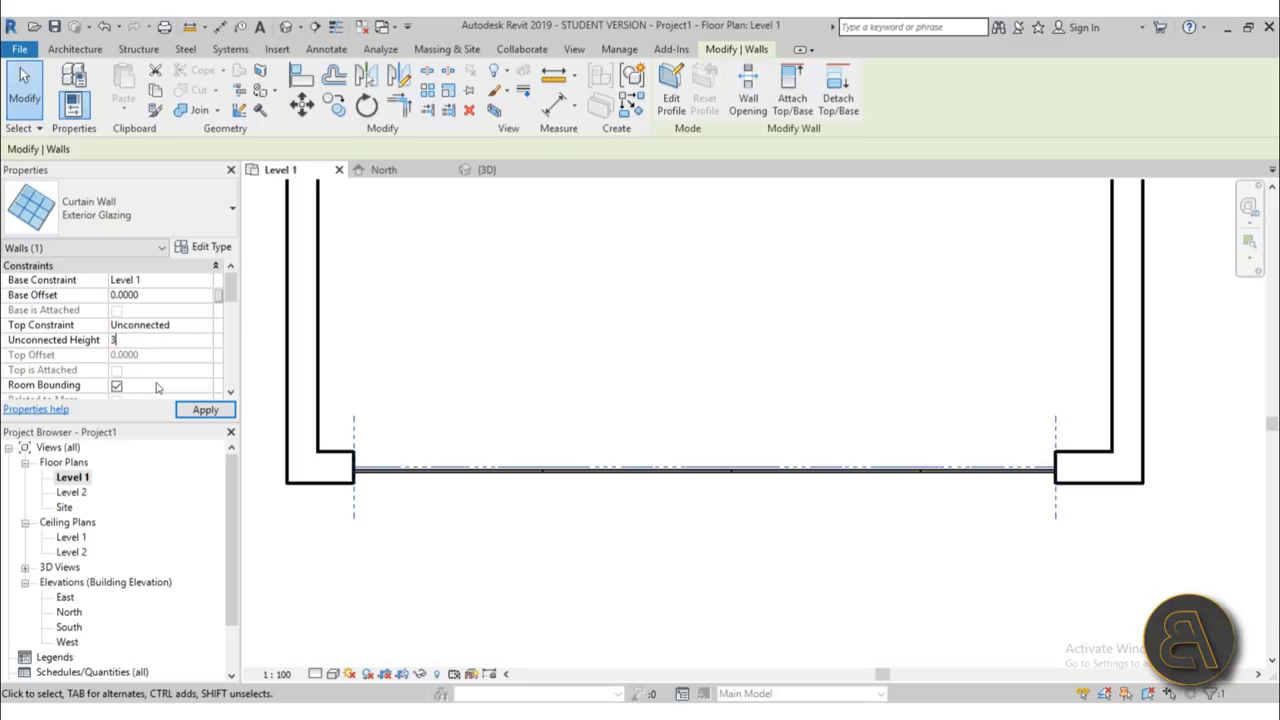
pyautogui.click(205, 409)
pyautogui.click(557, 334)
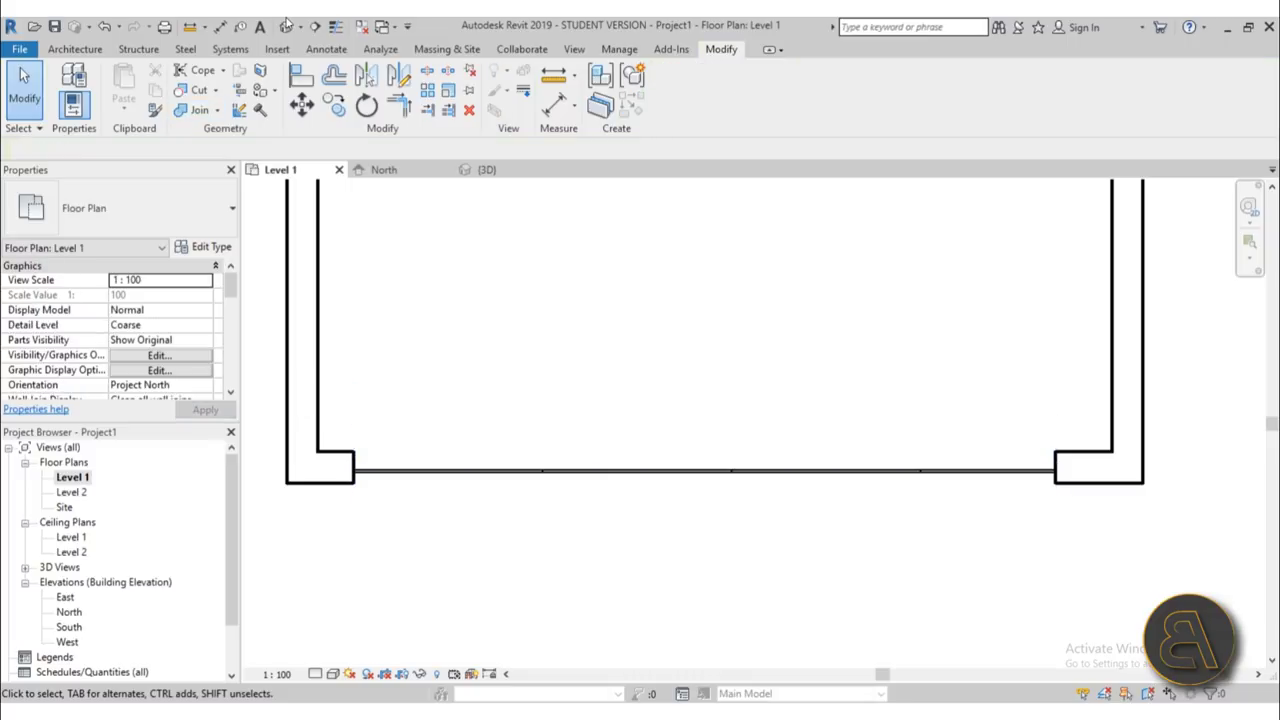
# - Inspect the curtain wall in the 3D view and check the spacing of its vertical grid lines
pyautogui.click(286, 27)
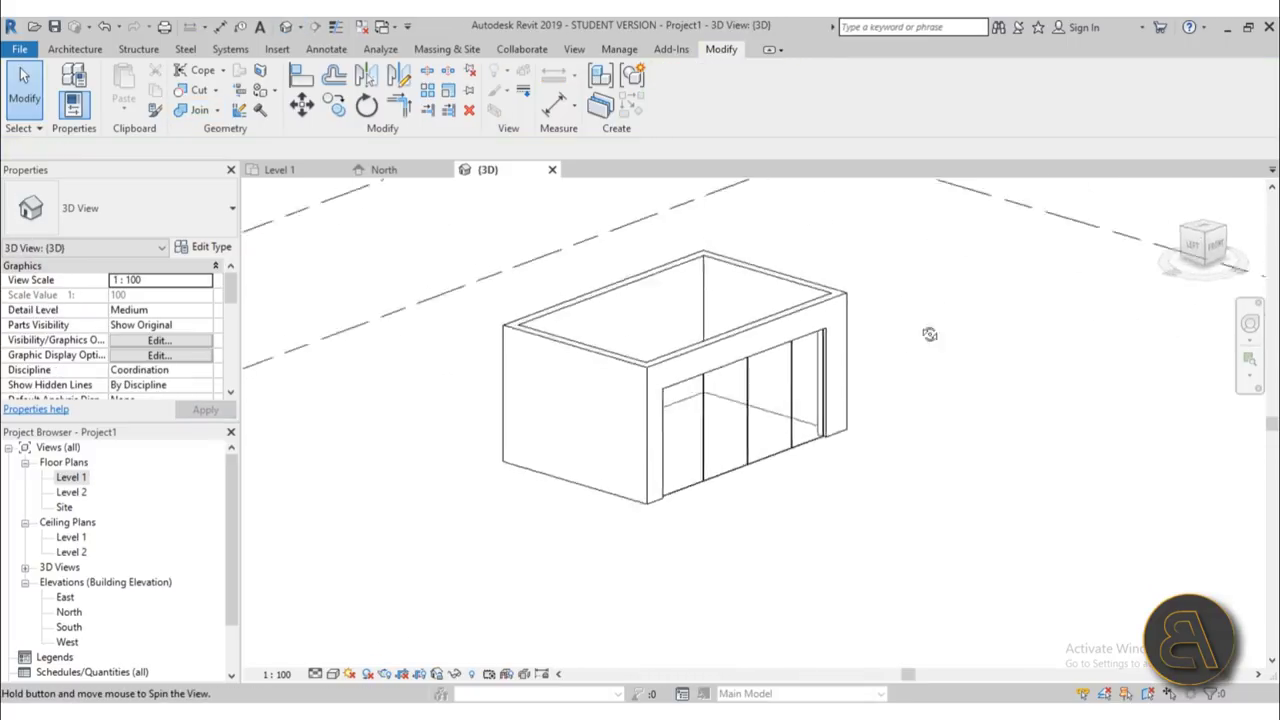
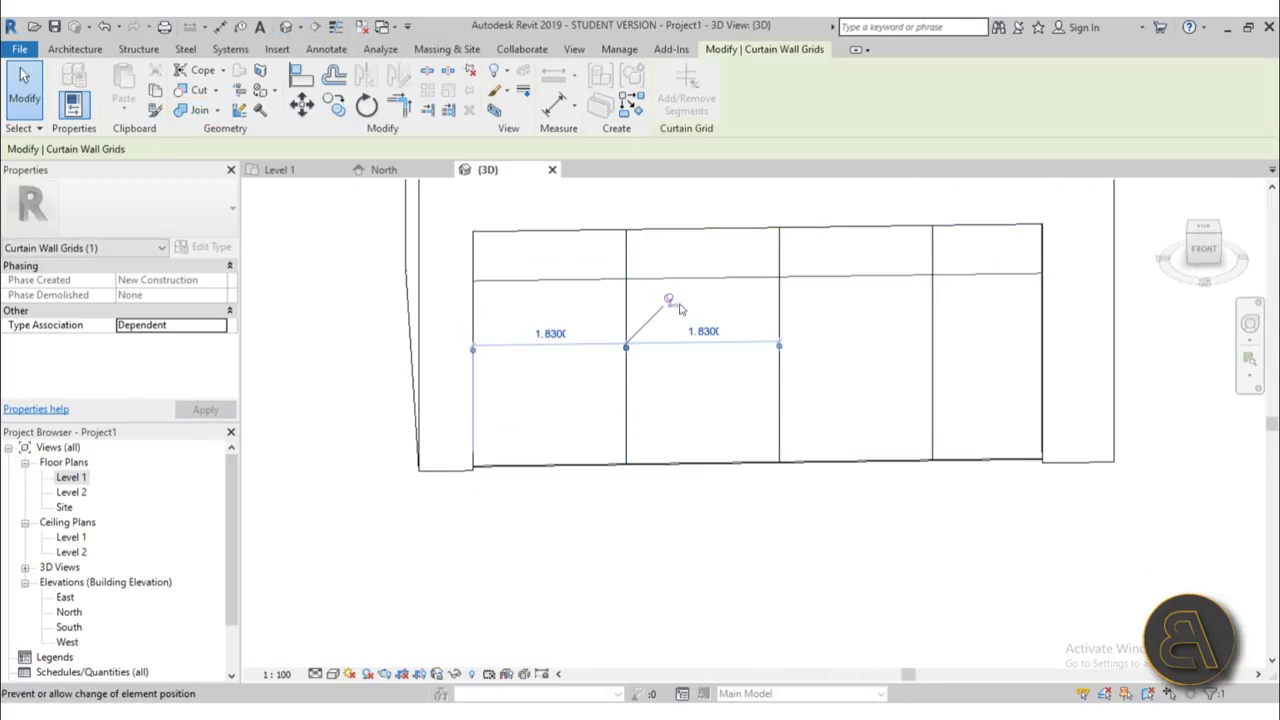
pyautogui.click(705, 332)
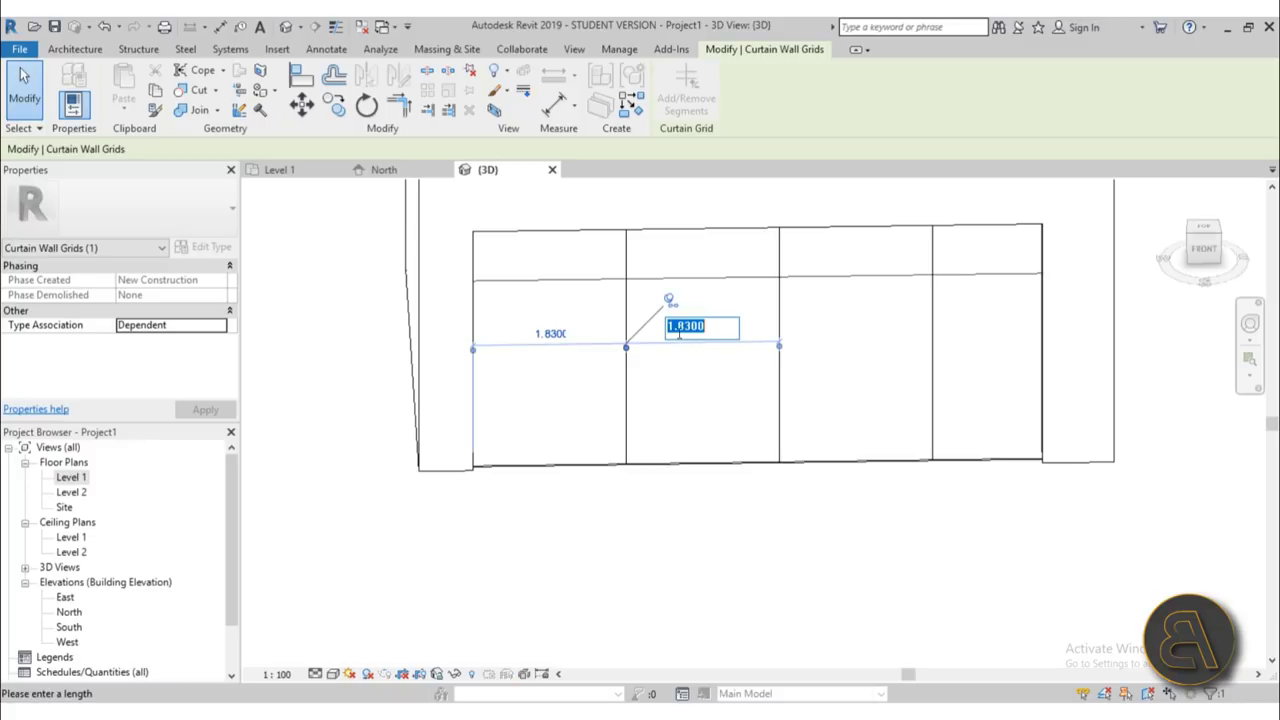
pyautogui.press('Escape')
pyautogui.press('Delete')
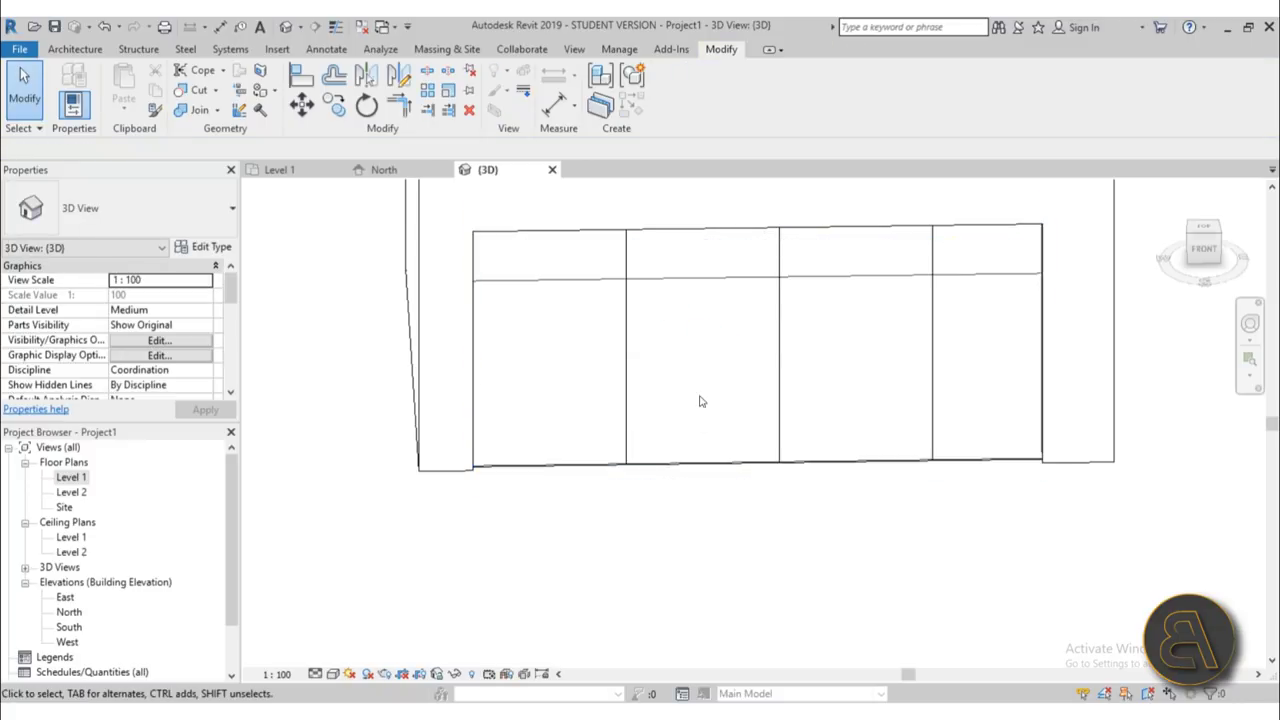
pyautogui.moveTo(700, 400); pyautogui.dragTo(690, 365, button='middle')
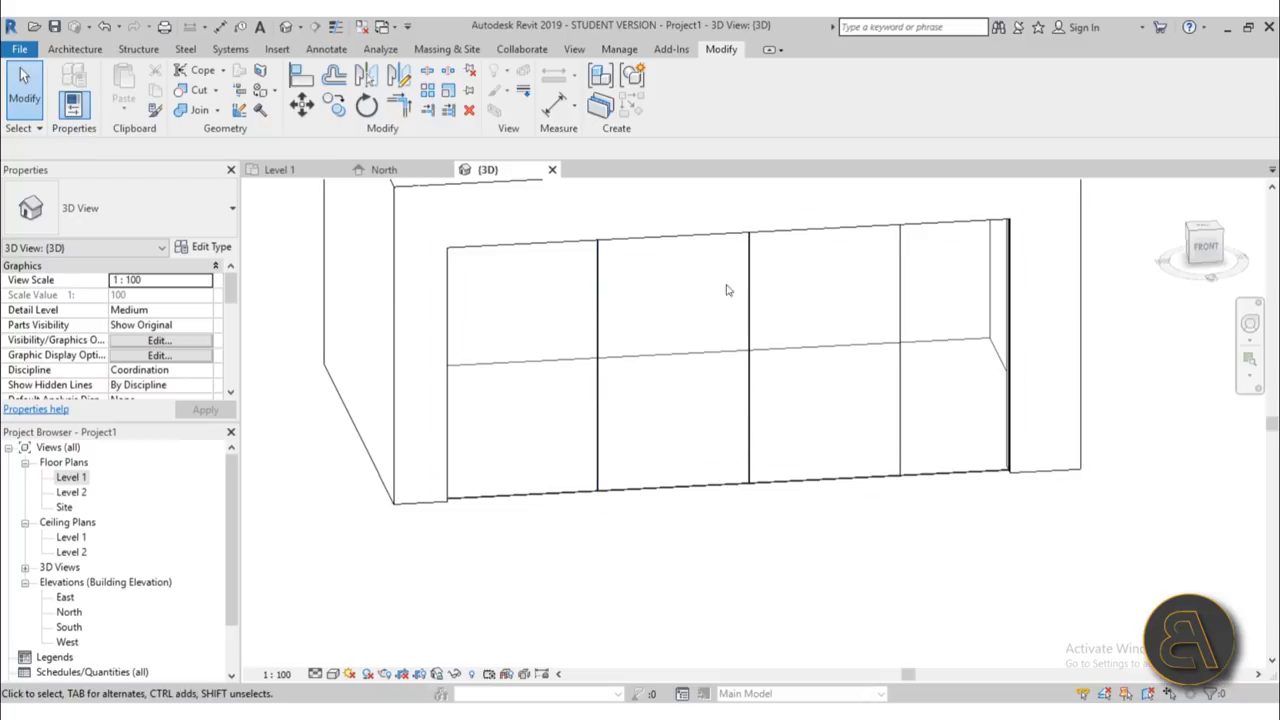
# - Add a one-segment horizontal curtain grid line across the second panel from the west, about 0.7 m below its top
pyautogui.click(70, 50)
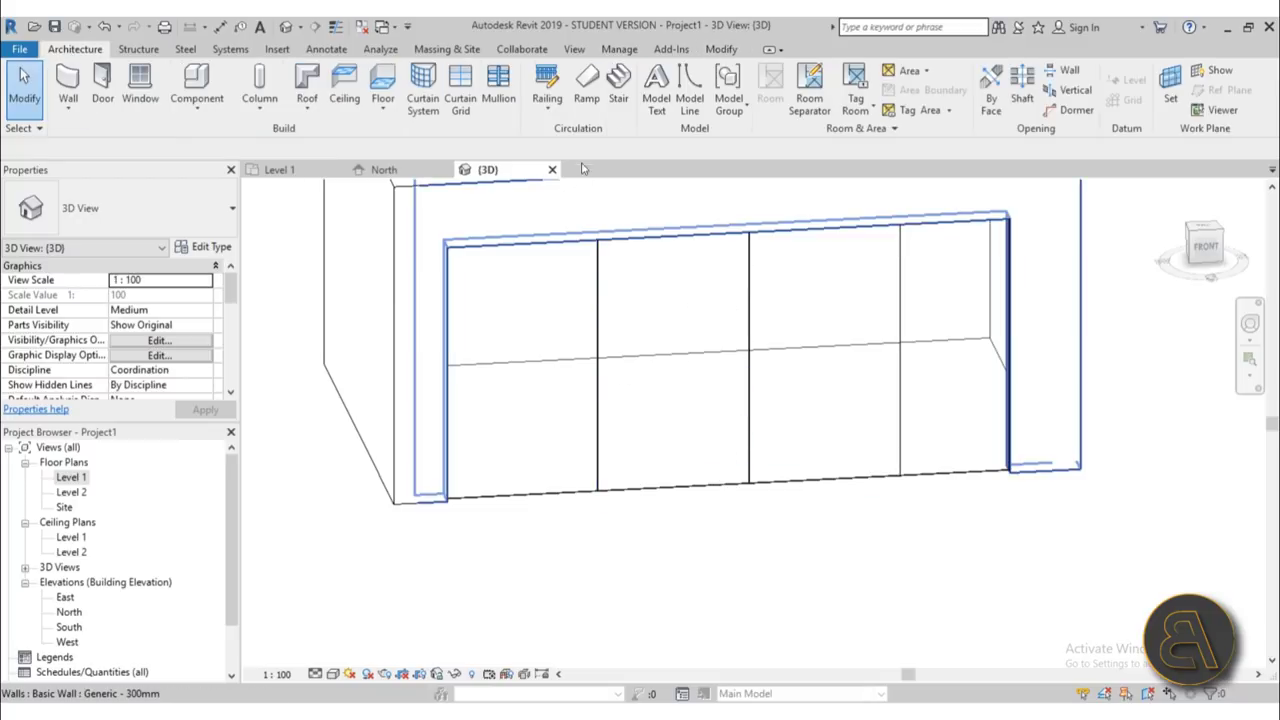
pyautogui.click(460, 88)
pyautogui.click(722, 108)
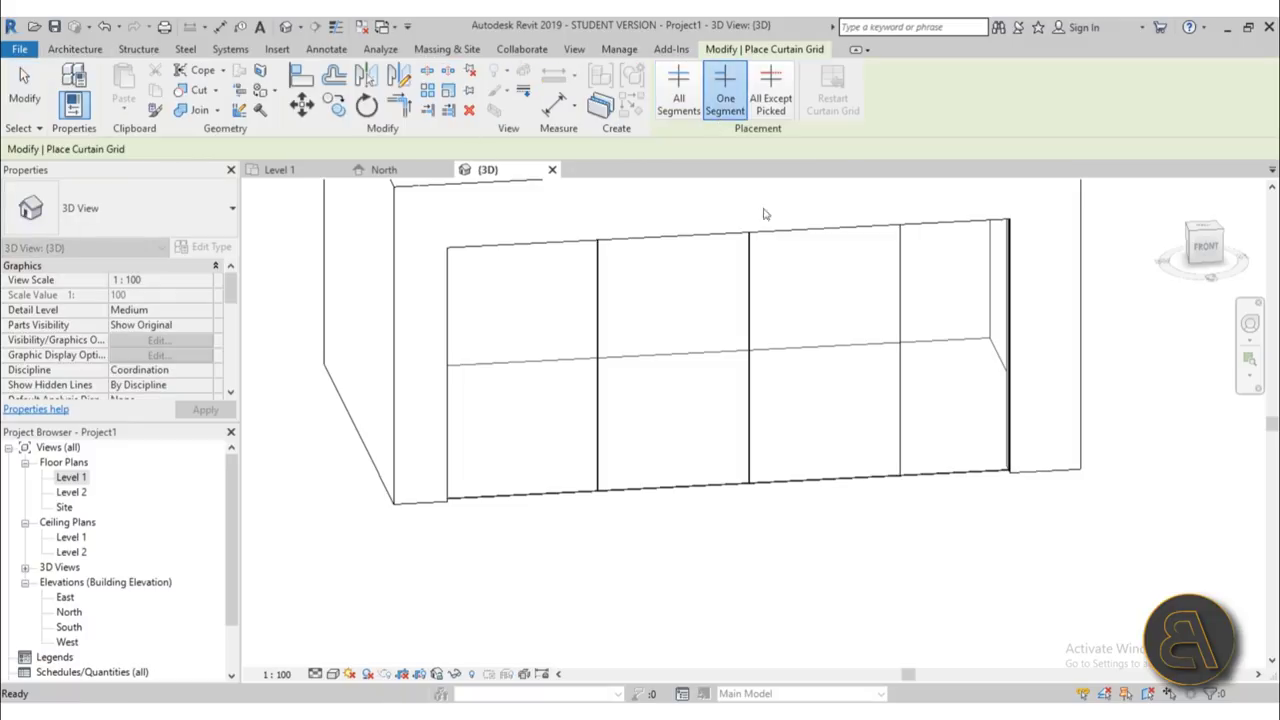
pyautogui.click(735, 288)
pyautogui.press('Escape')
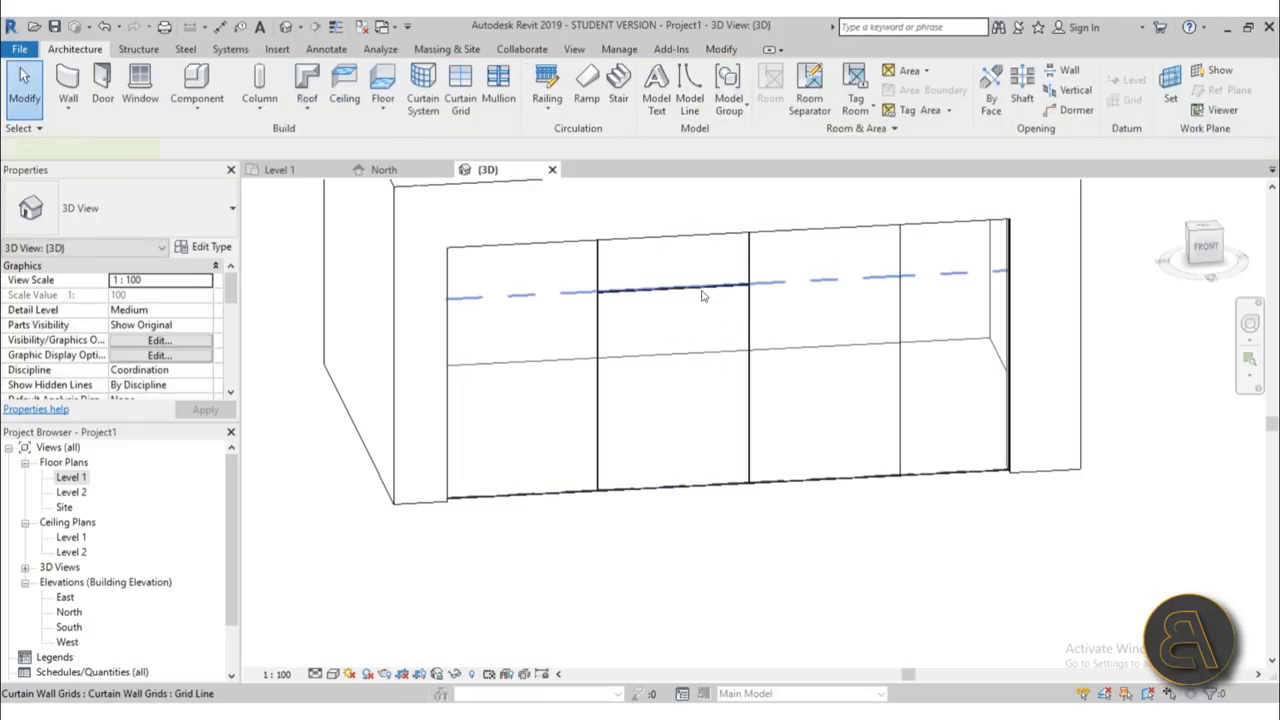
# - Set the horizontal grid line's height above the curtain wall's base to 2.1 m
pyautogui.click(715, 288)
pyautogui.click(697, 383)
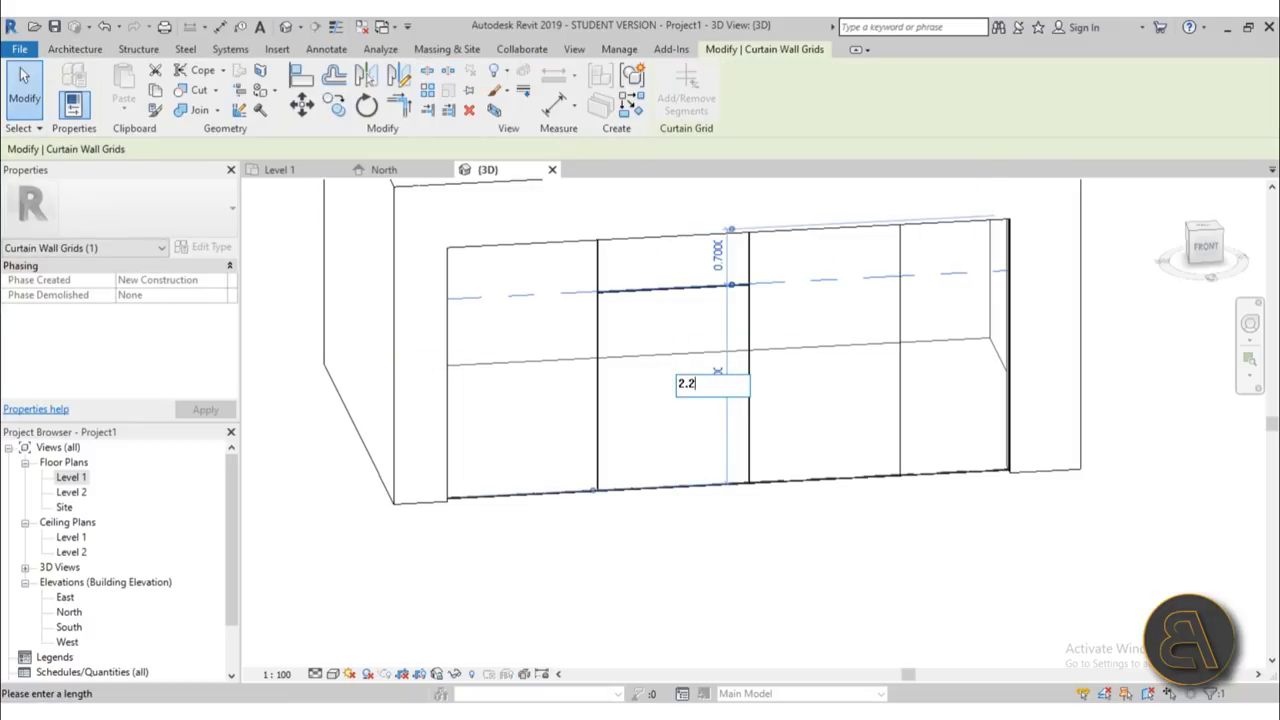
pyautogui.write('2.1')
pyautogui.press('Return')
pyautogui.press('Escape')
pyautogui.click(699, 324)
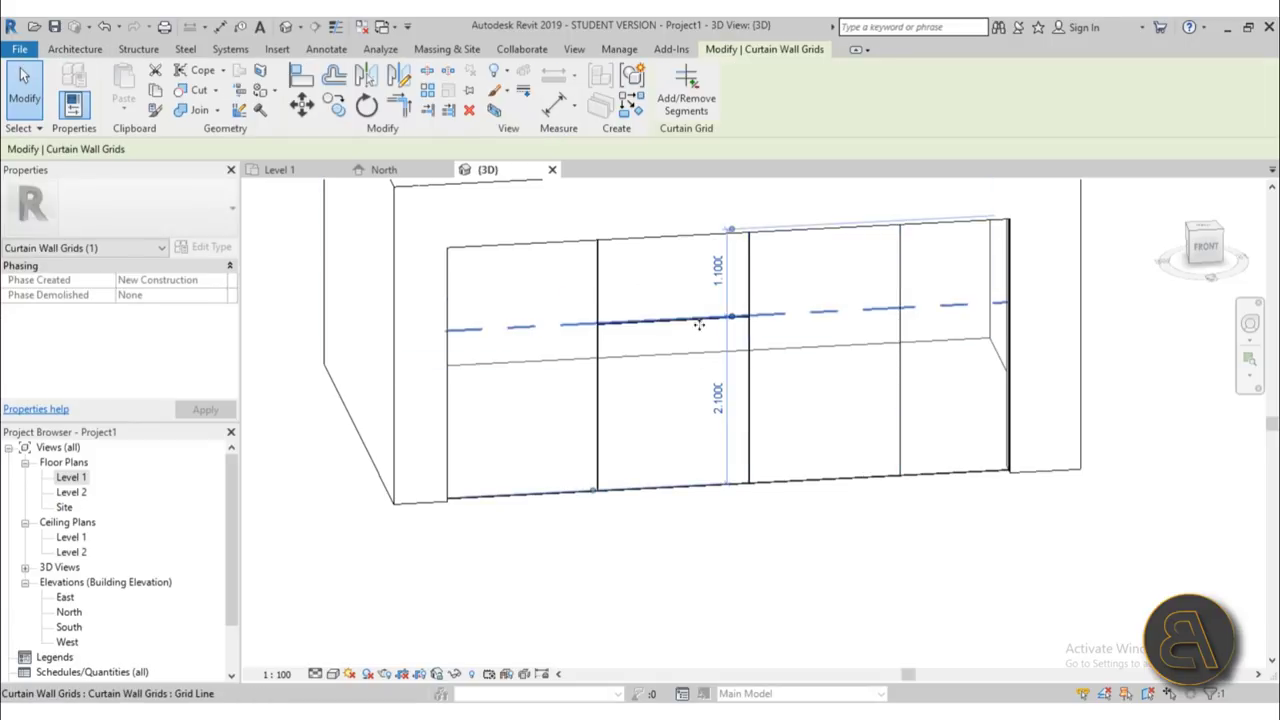
pyautogui.click(774, 423)
pyautogui.moveTo(706, 449); pyautogui.dragTo(706, 434, button='middle')
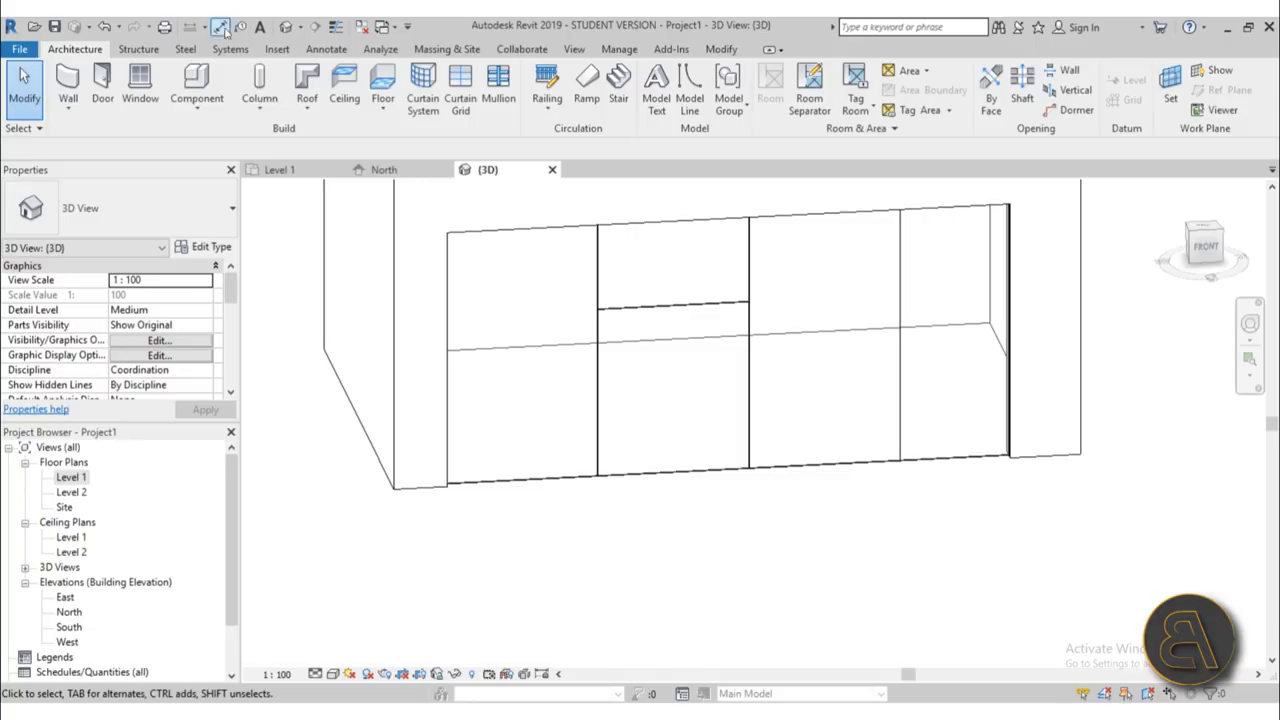
# - Load the M_Door-Curtain-Wall-Double-Glass family from the Doors folder of the US Metric library
pyautogui.click(277, 49)
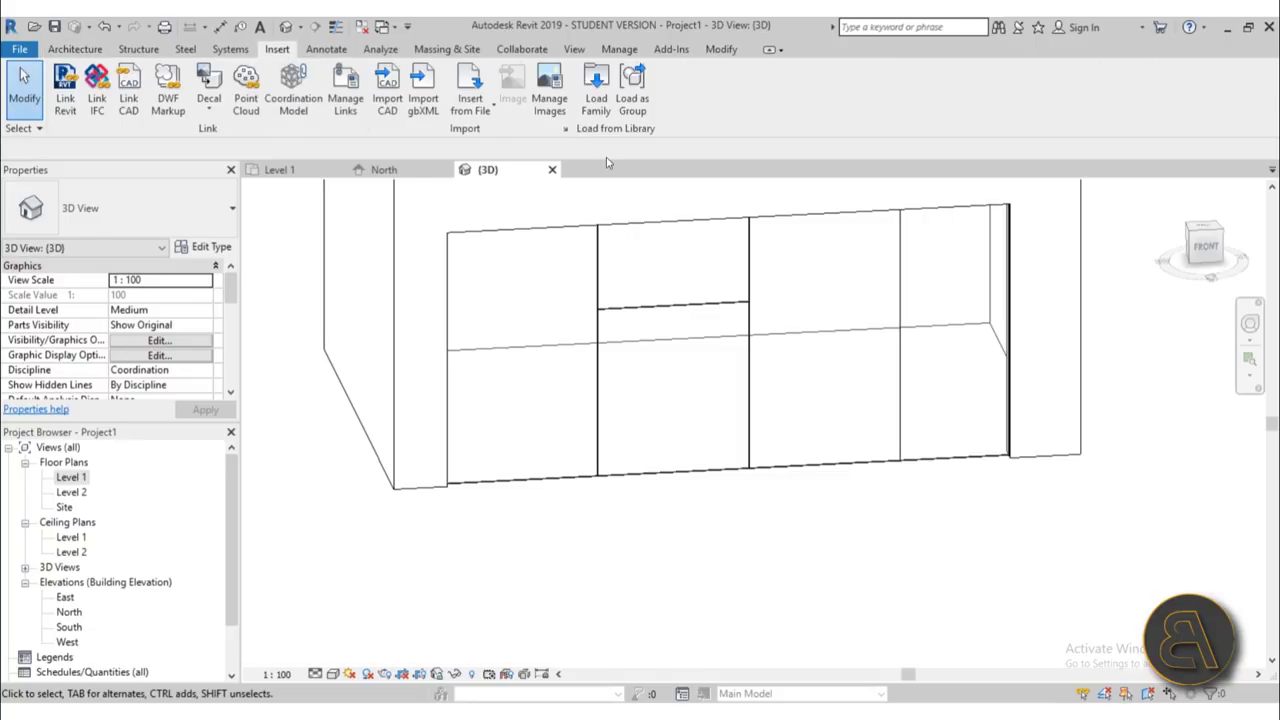
pyautogui.click(594, 100)
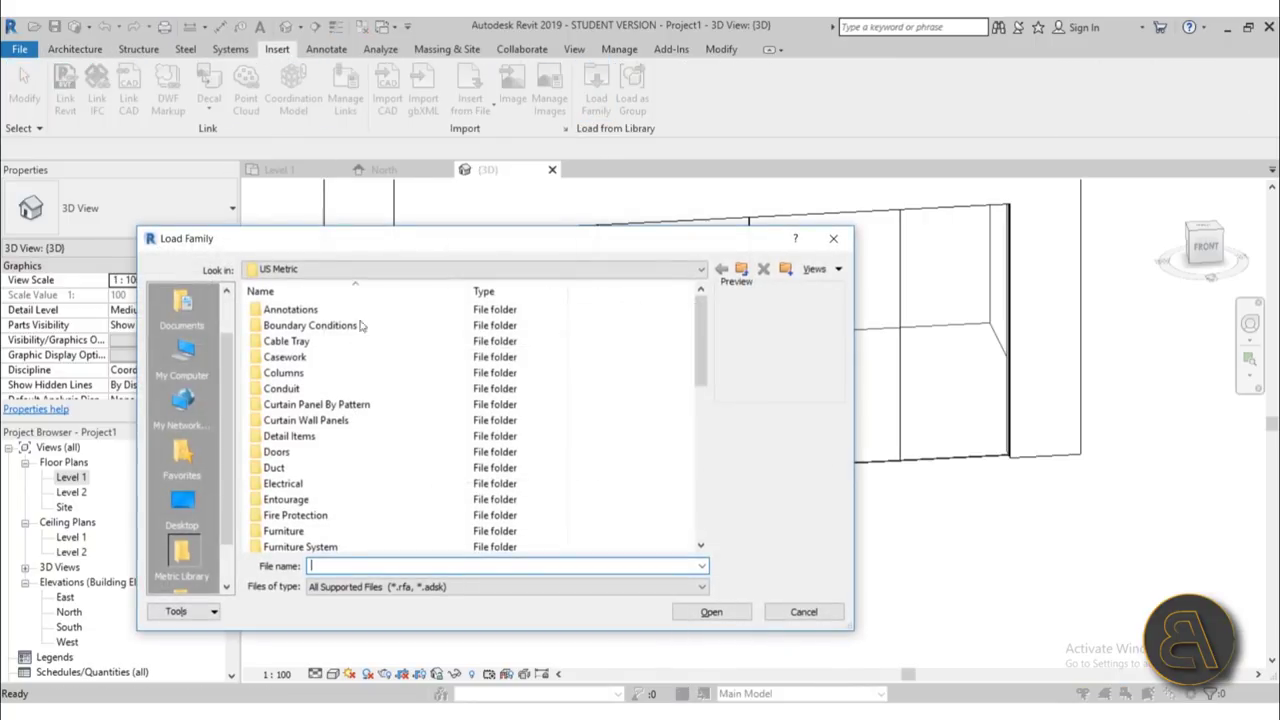
pyautogui.doubleClick(285, 452)
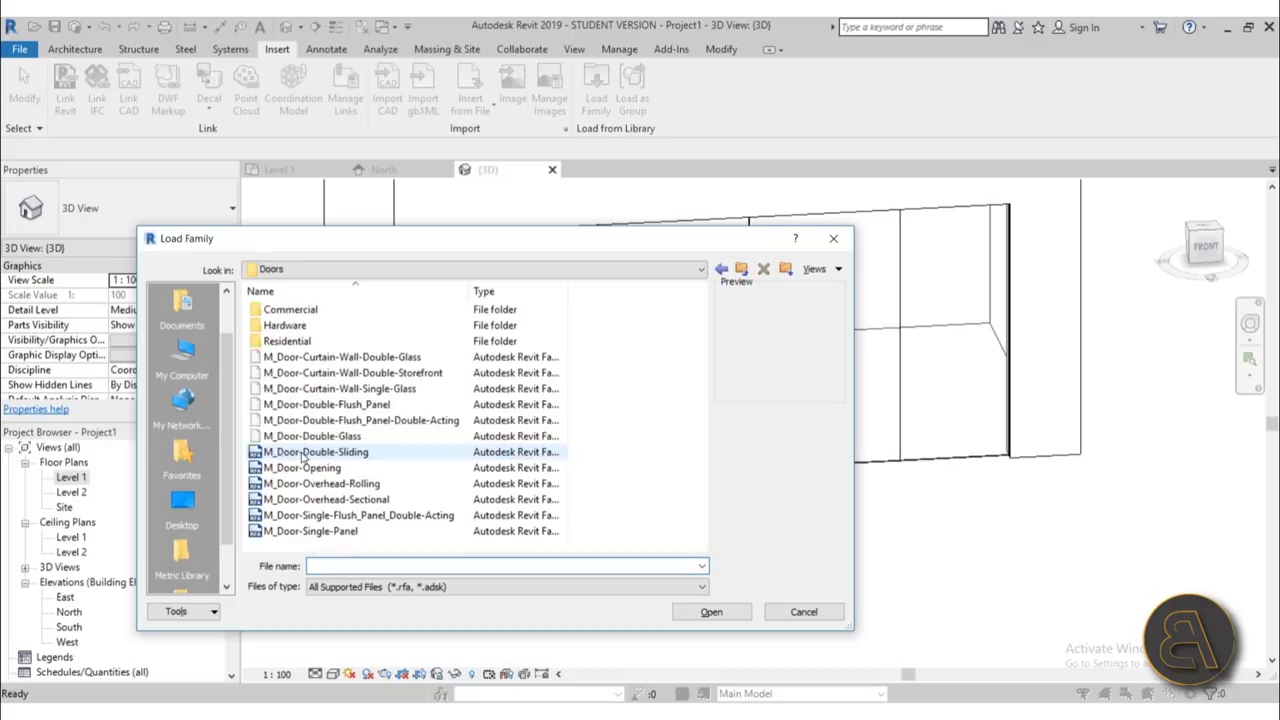
pyautogui.click(357, 373)
pyautogui.click(357, 359)
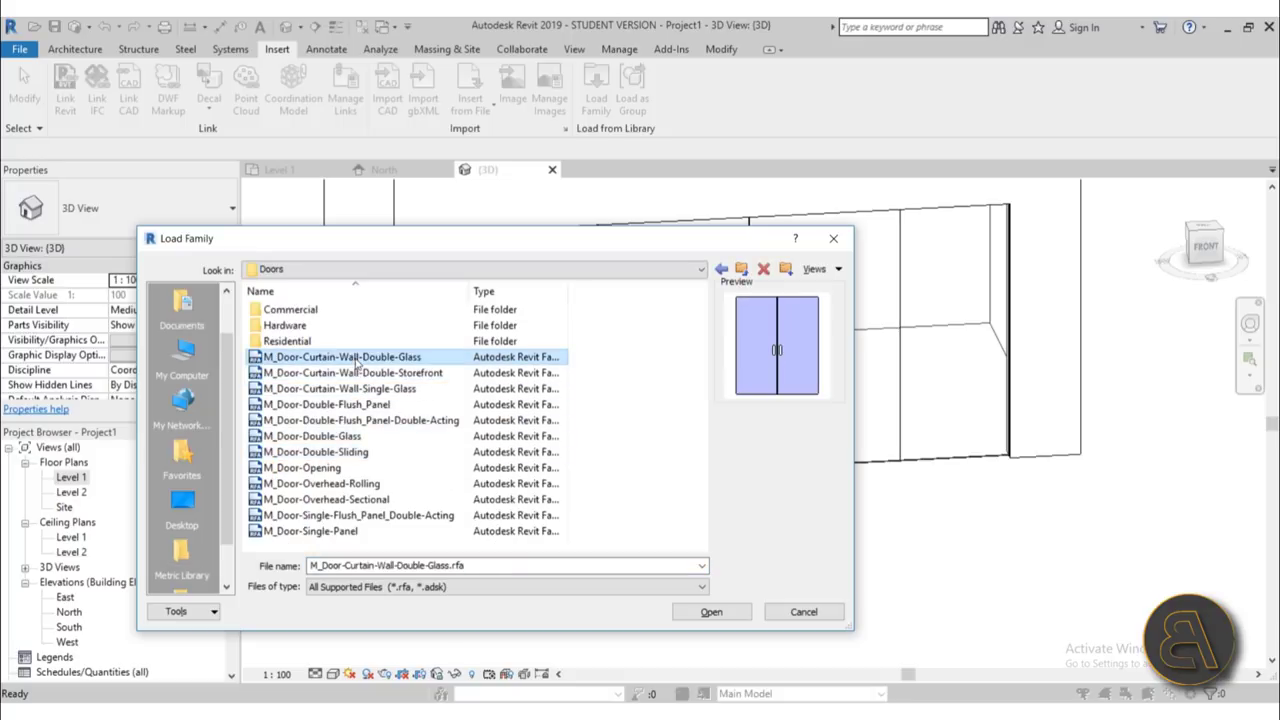
pyautogui.click(714, 617)
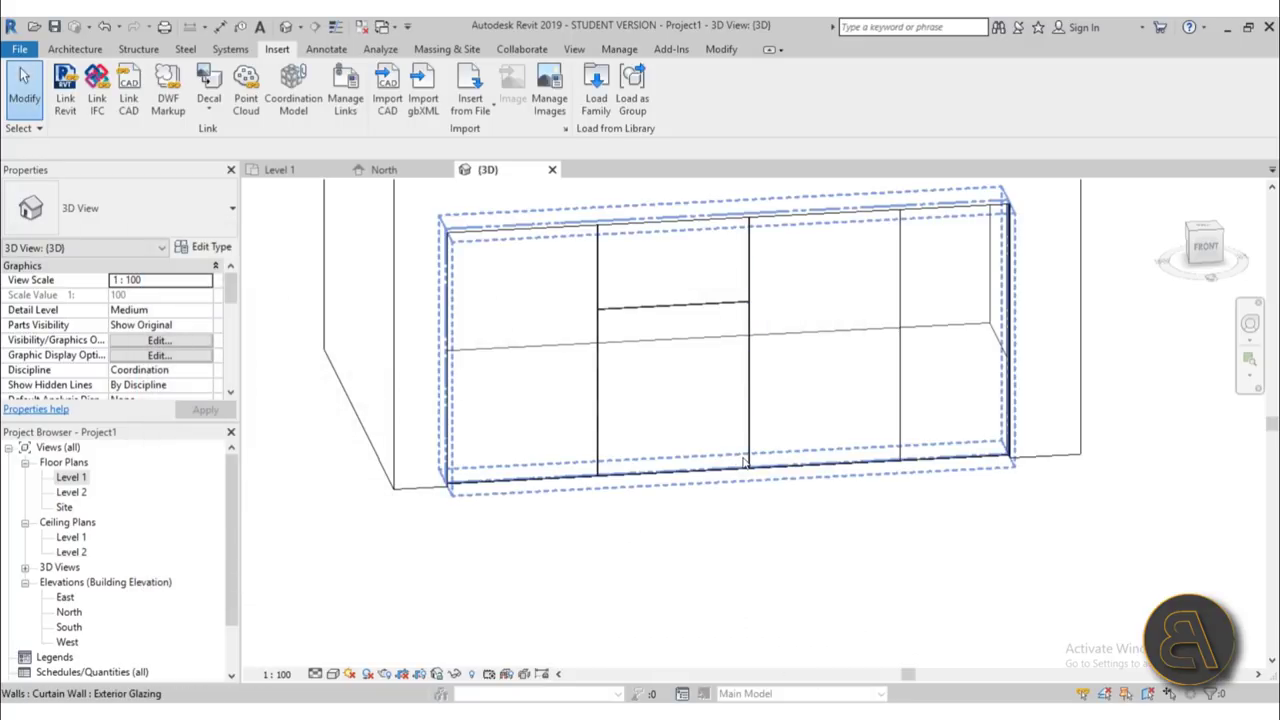
# - Change the glazed panel below the horizontal grid line to the M_Door-Curtain-Wall-Double-Glass type
pyautogui.press('Tab')
pyautogui.press('Tab')
pyautogui.press('Tab')
pyautogui.press('Tab')
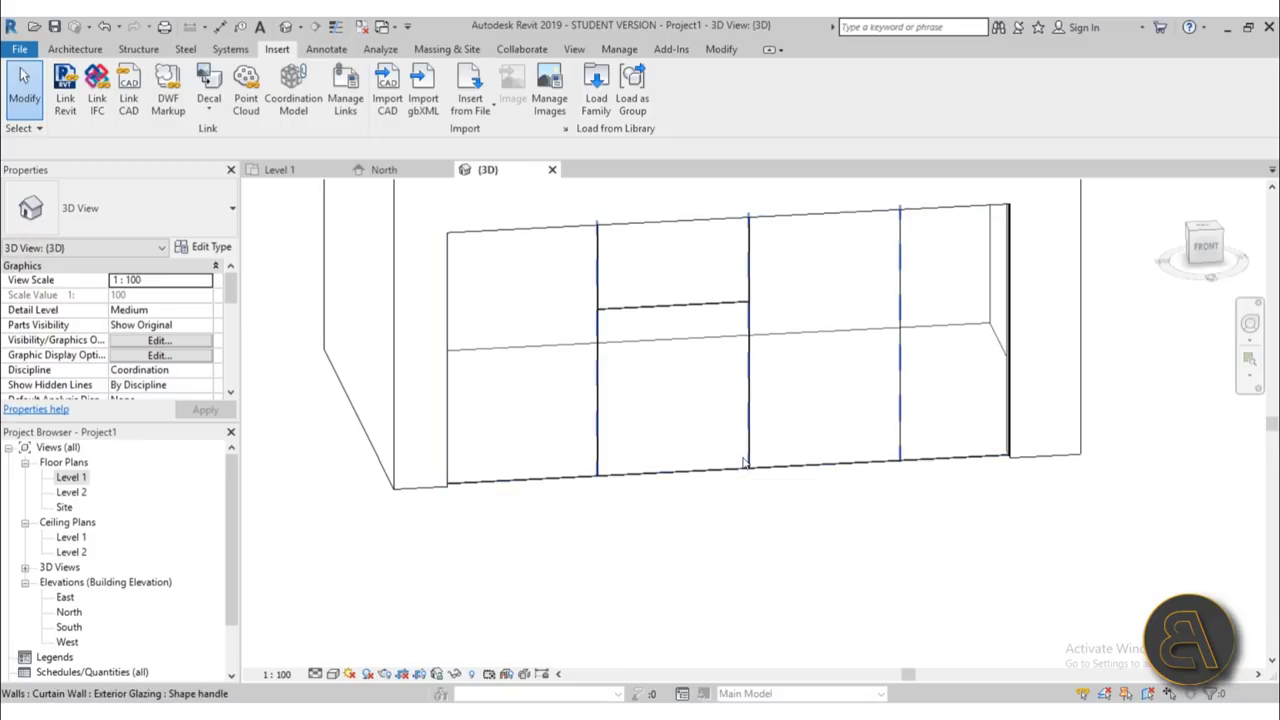
pyautogui.click(749, 462)
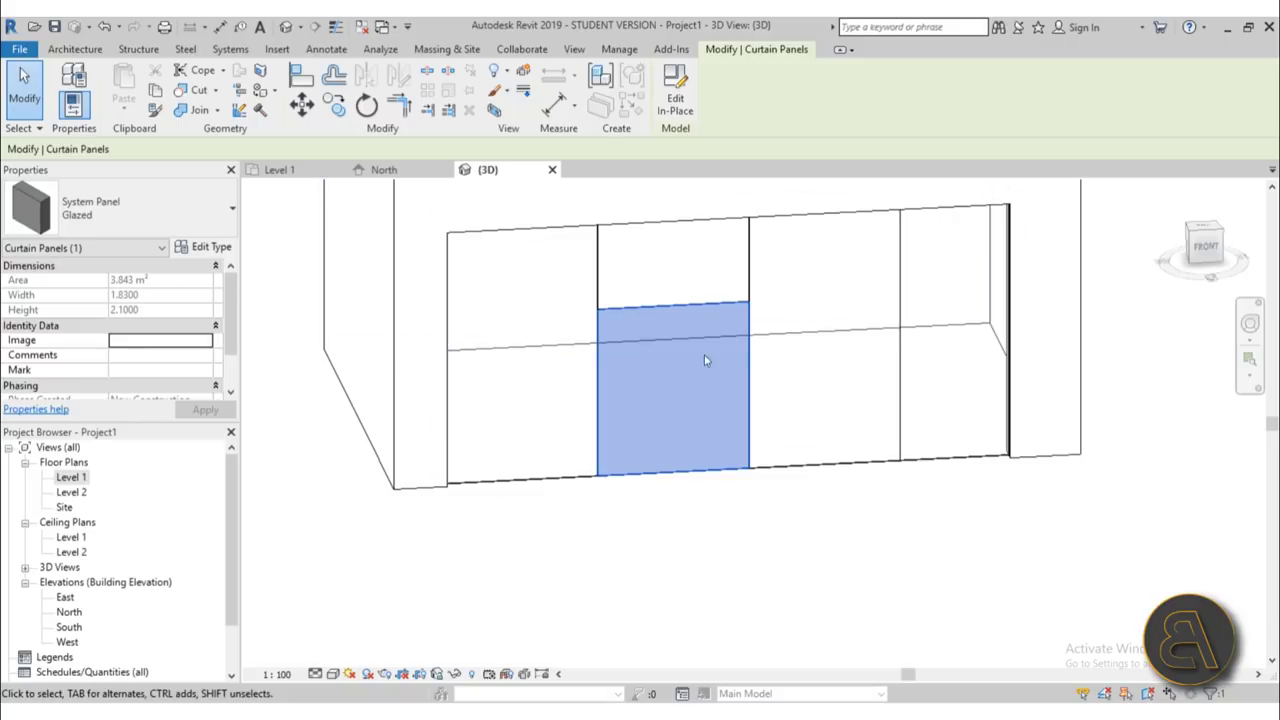
pyautogui.click(128, 208)
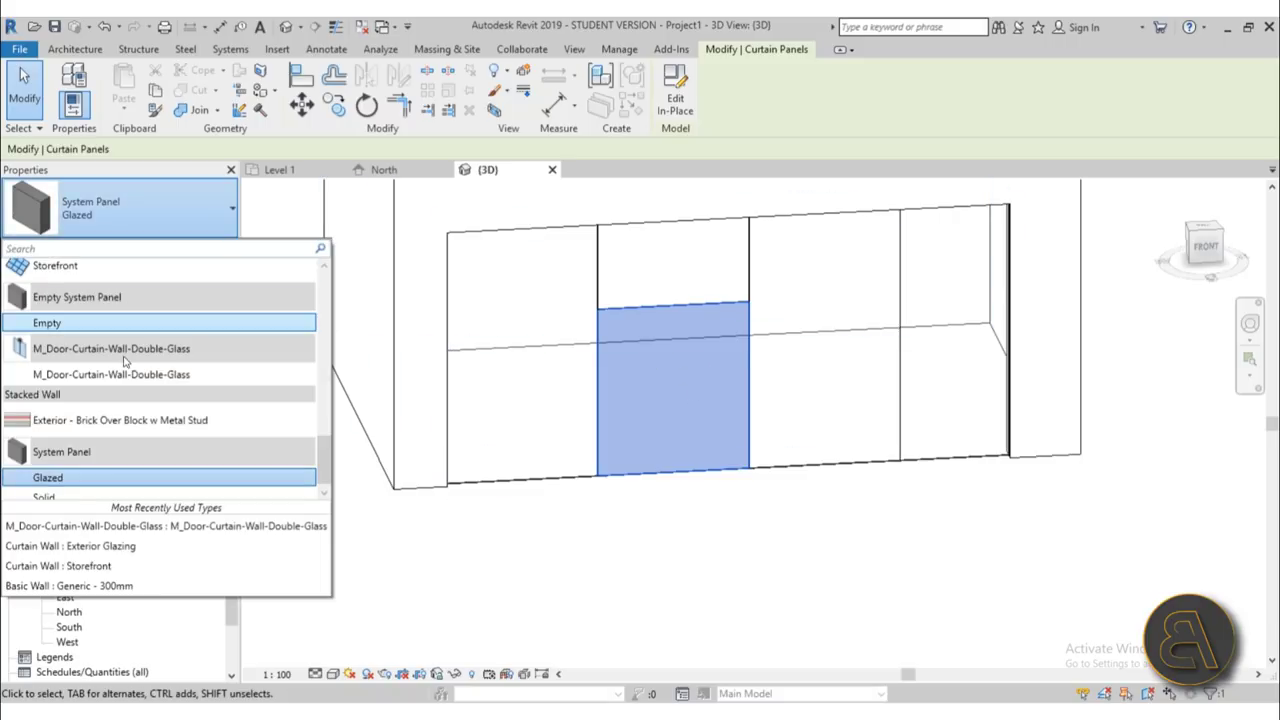
pyautogui.click(40, 375)
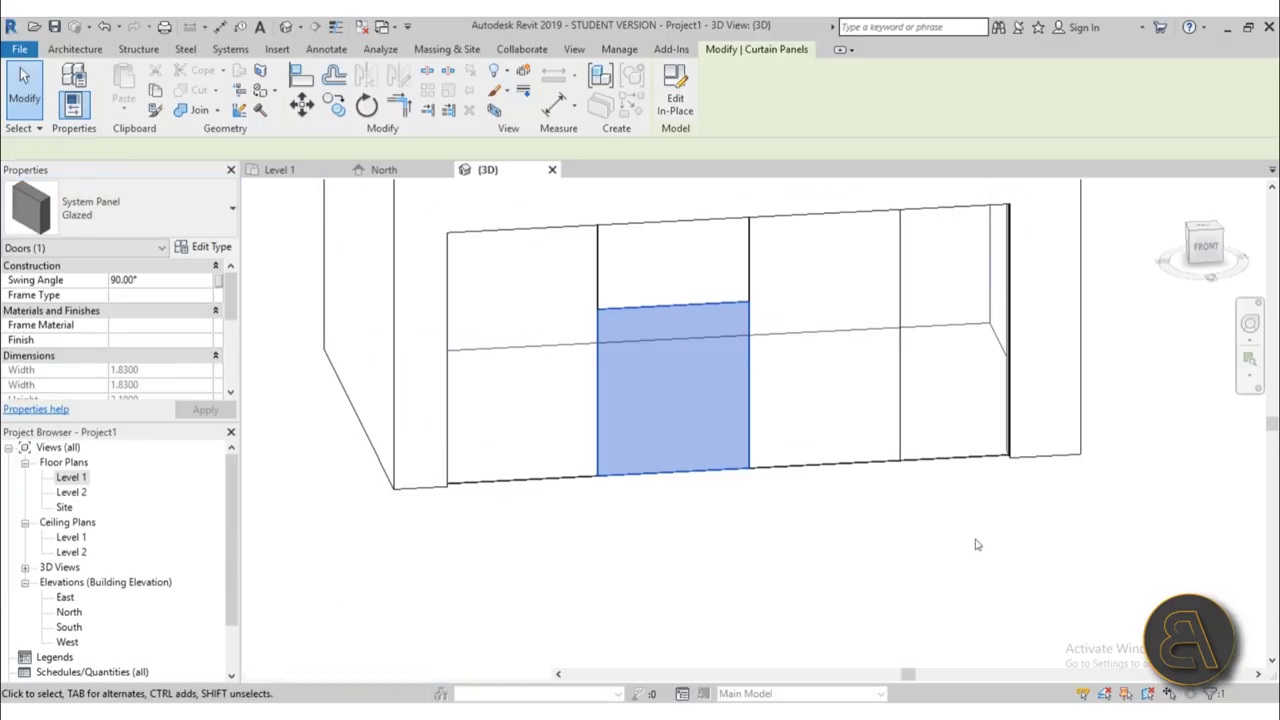
# - Set the 3D view's detail level to Fine and inspect the double glass door's handles
pyautogui.click(754, 594)
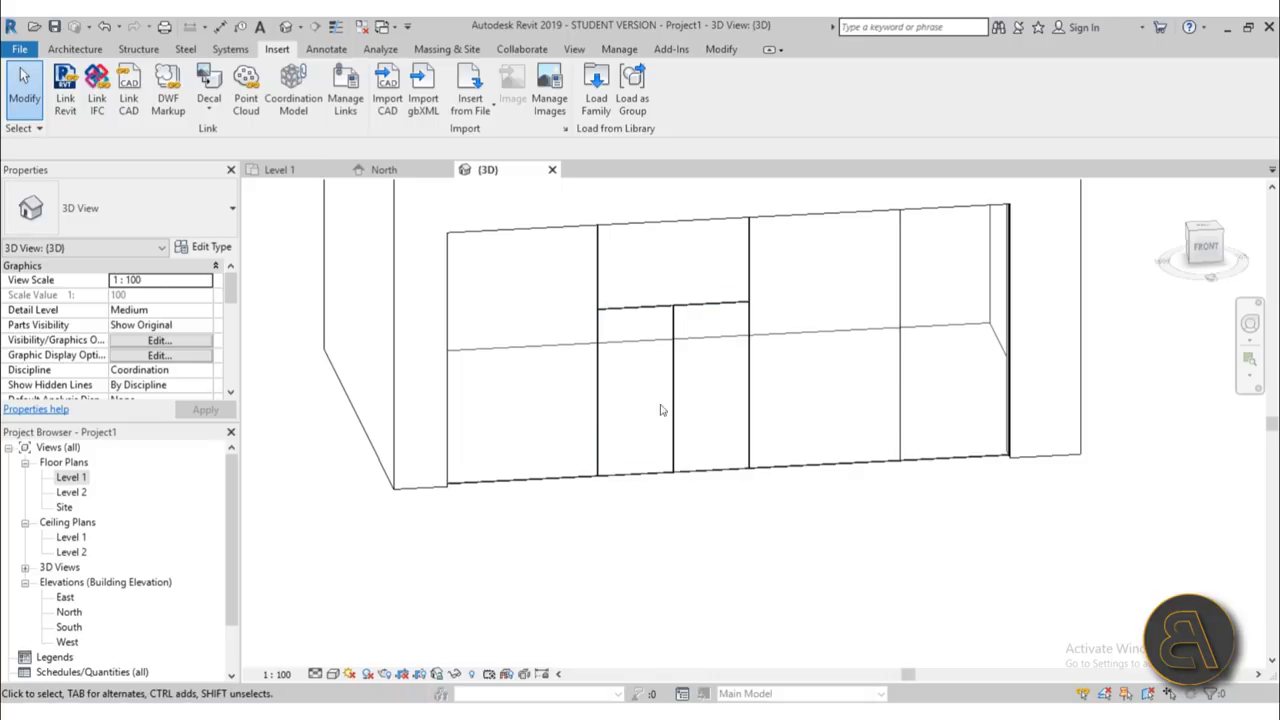
pyautogui.click(332, 674)
pyautogui.click(340, 656)
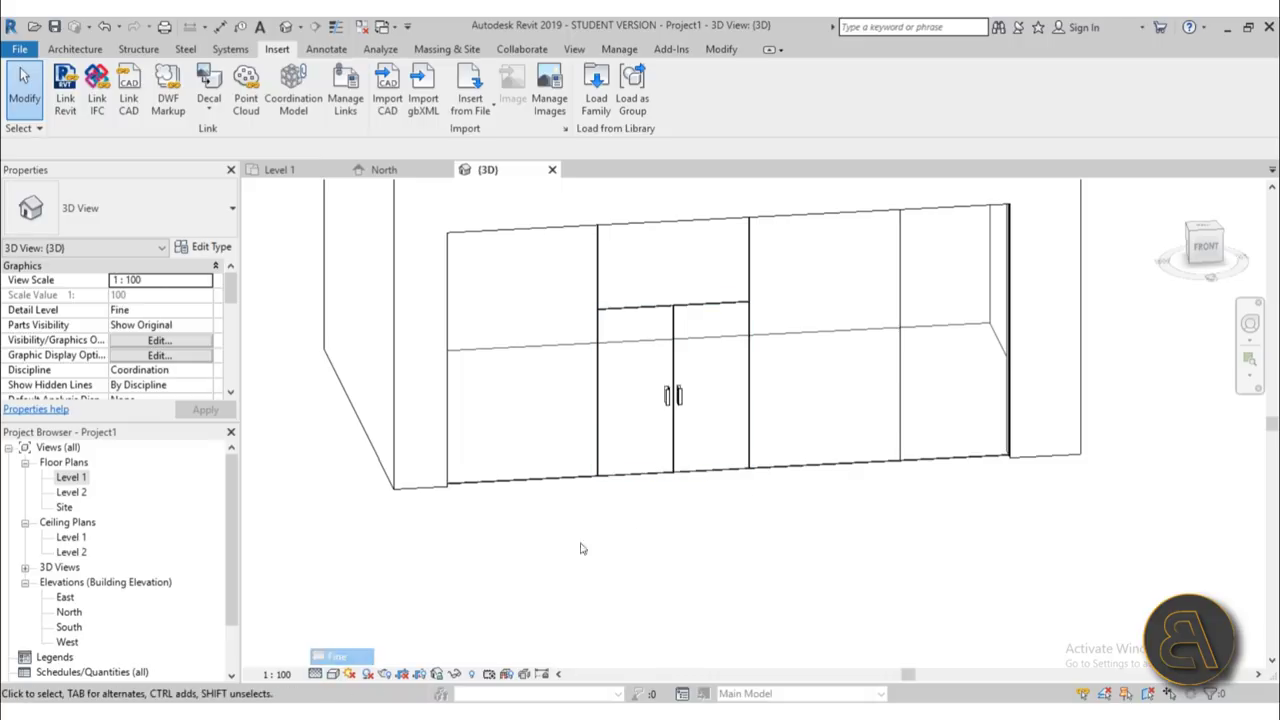
pyautogui.scroll(5, 660, 405)
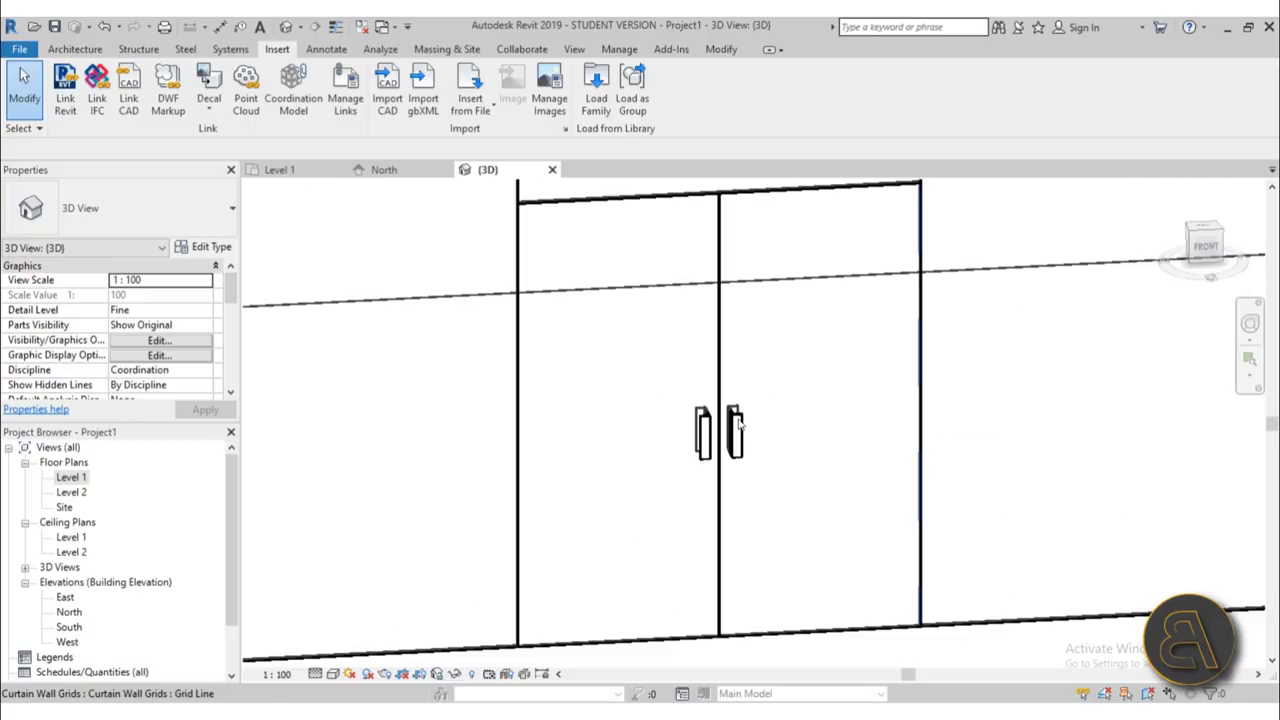
pyautogui.scroll(-5, 740, 424)
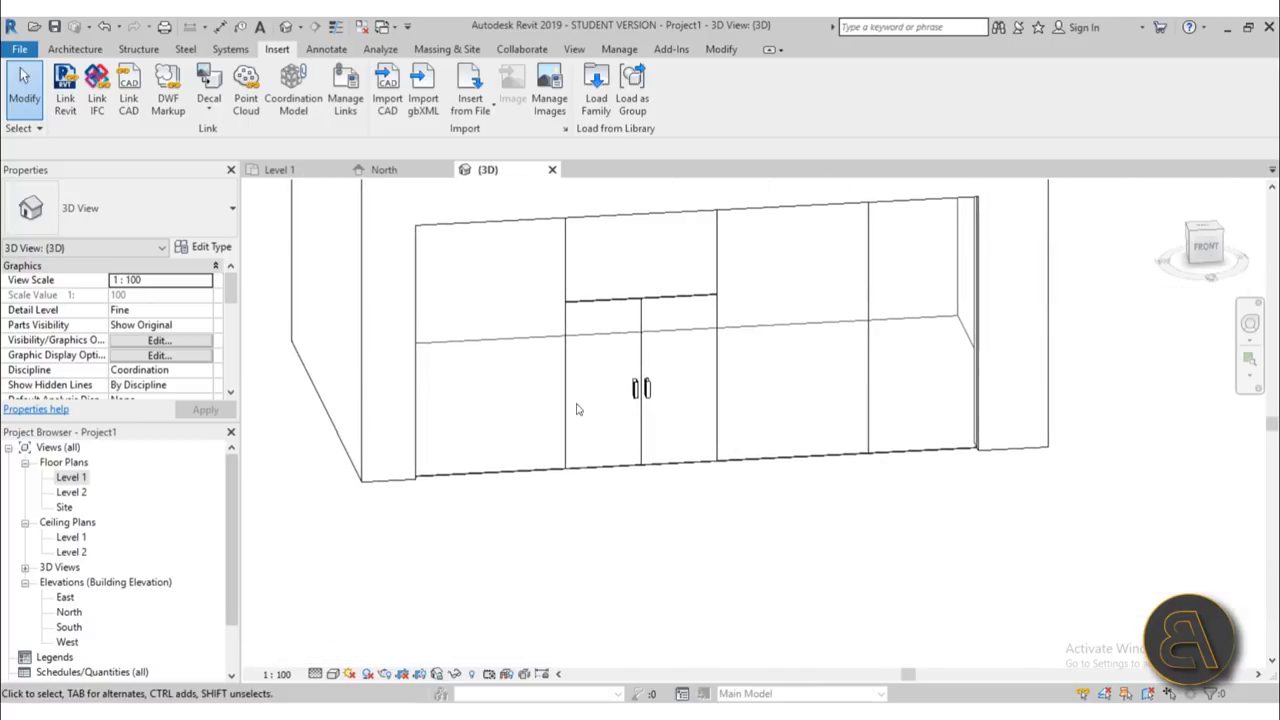
pyautogui.scroll(-4, 620, 450)
# - Open the Level 1 floor plan to work on the whole building outline
pyautogui.doubleClick(71, 477)
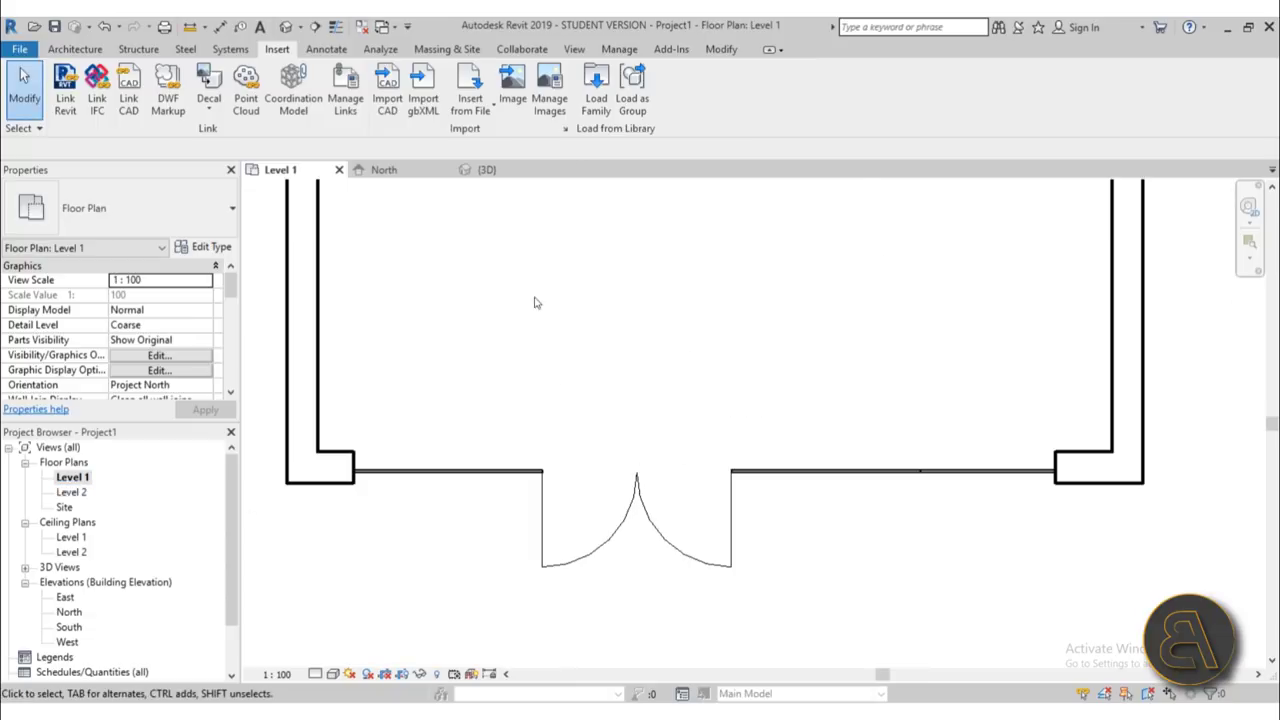
pyautogui.scroll(-4, 530, 318)
pyautogui.moveTo(530, 330); pyautogui.dragTo(480, 484, button='middle')
pyautogui.scroll(-1, 480, 484)
# - Create a Generic Floor - 400mm floor on Level 1 with a rectangular boundary along the outer faces of the building's walls
pyautogui.click(82, 52)
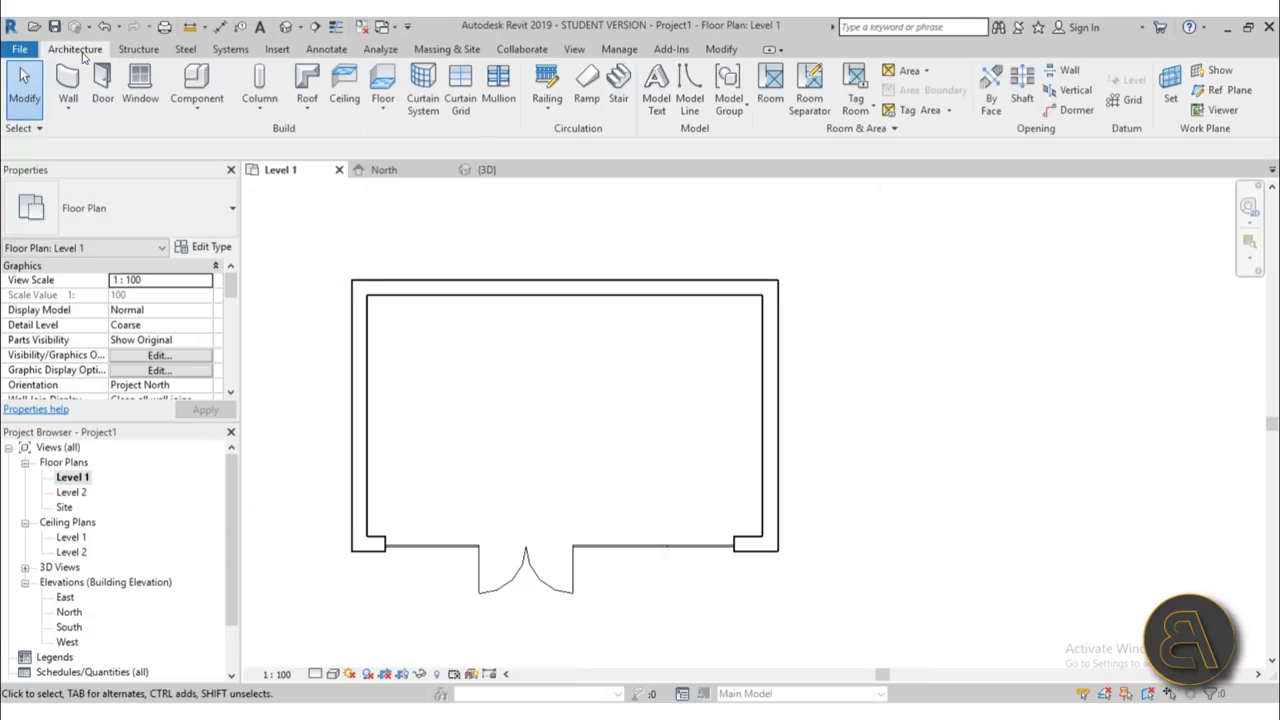
pyautogui.click(382, 82)
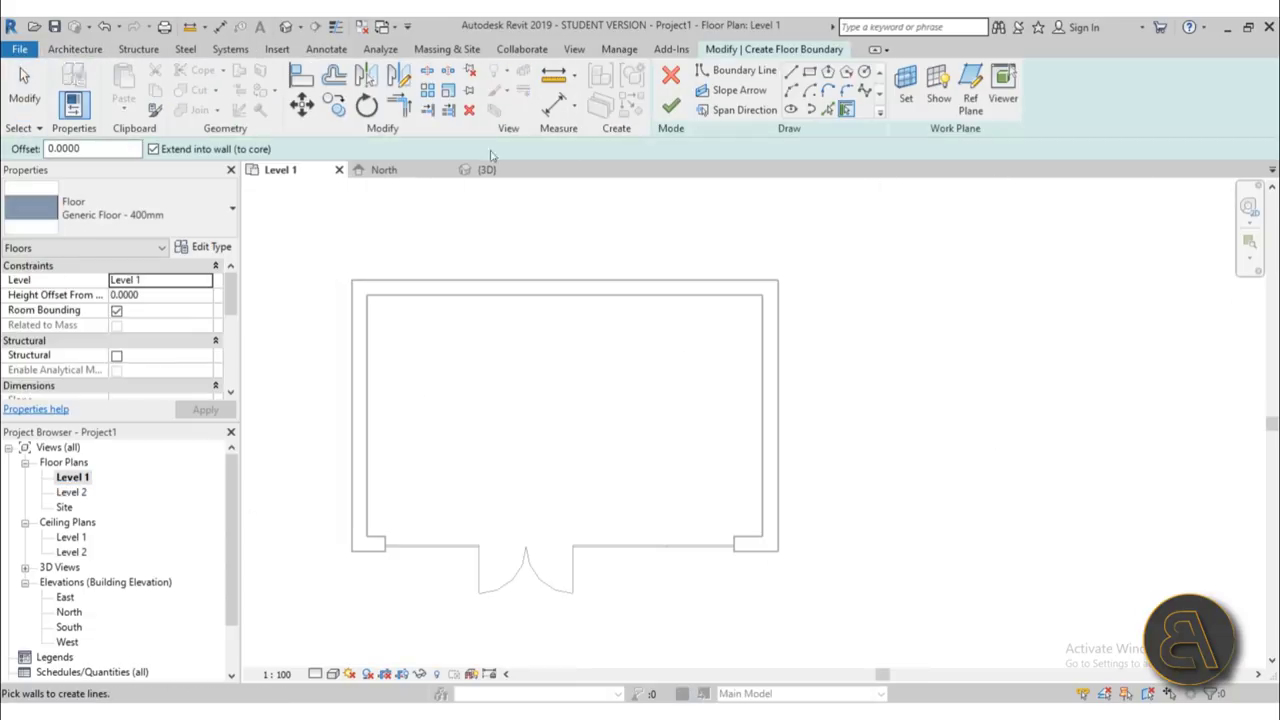
pyautogui.click(791, 71)
pyautogui.click(351, 280)
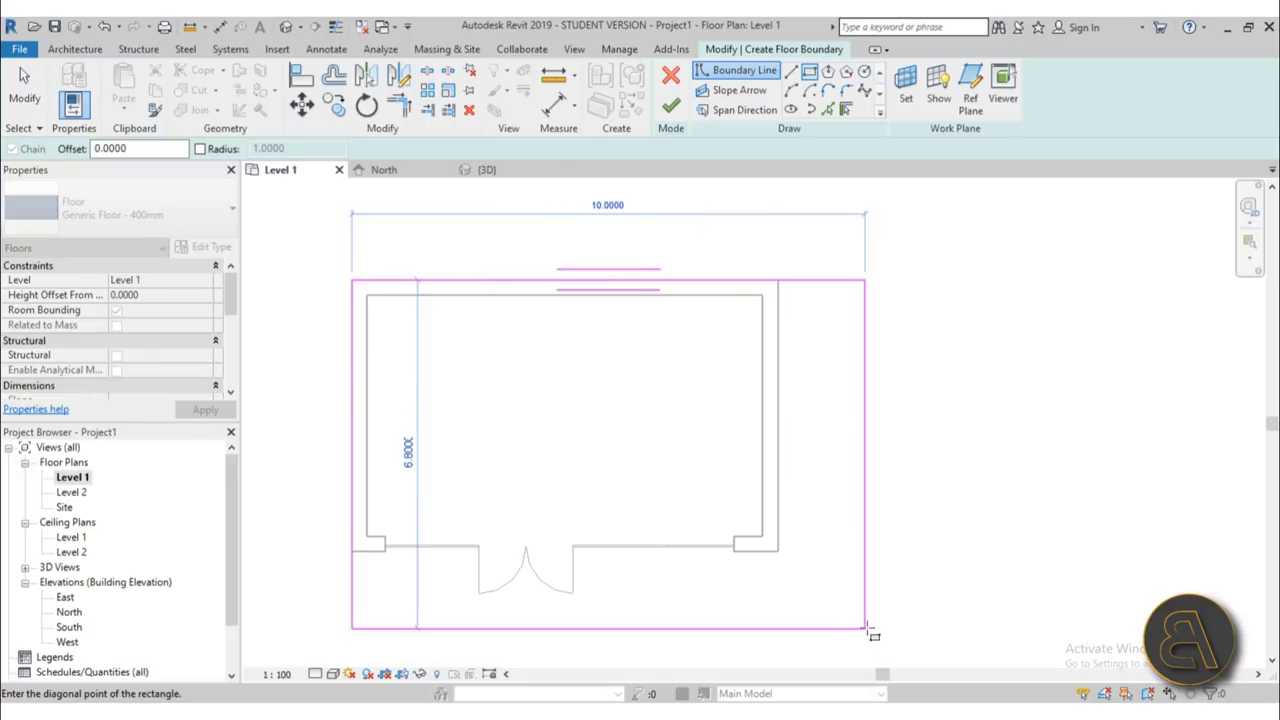
pyautogui.click(778, 550)
pyautogui.click(25, 88)
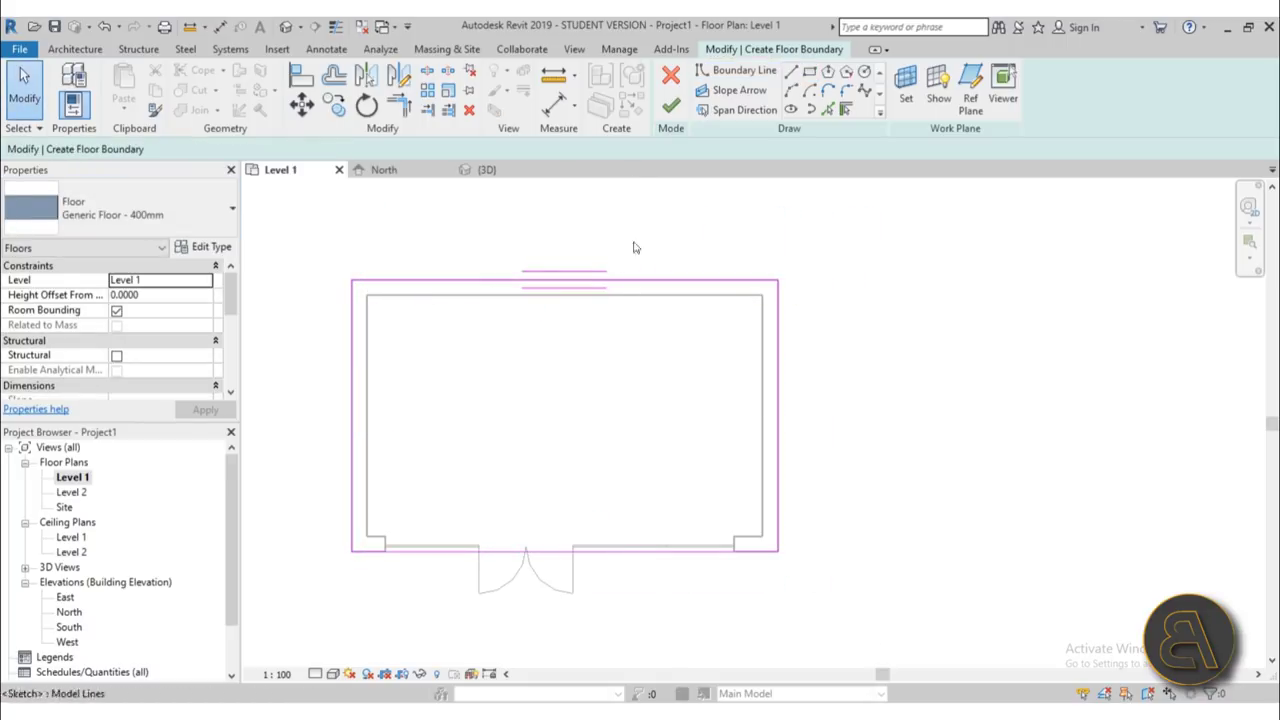
pyautogui.moveTo(517, 406); pyautogui.dragTo(515, 395, button='middle')
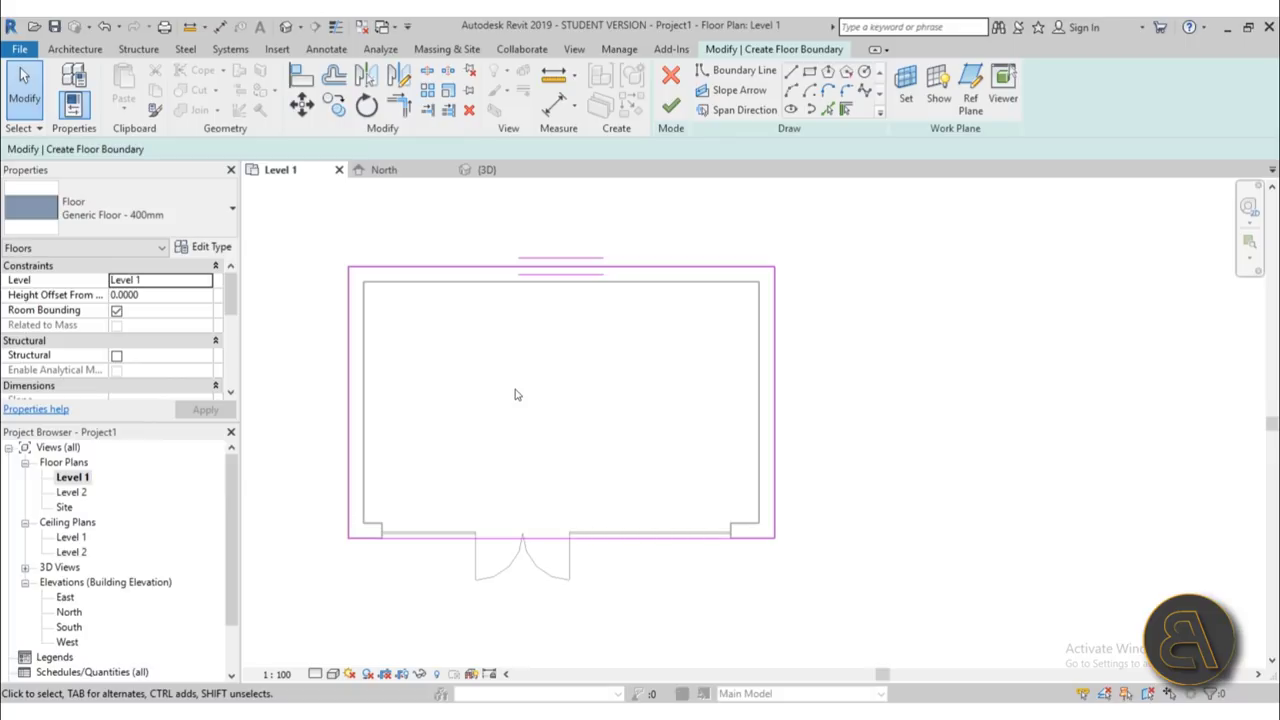
pyautogui.moveTo(518, 416); pyautogui.dragTo(516, 408, button='middle')
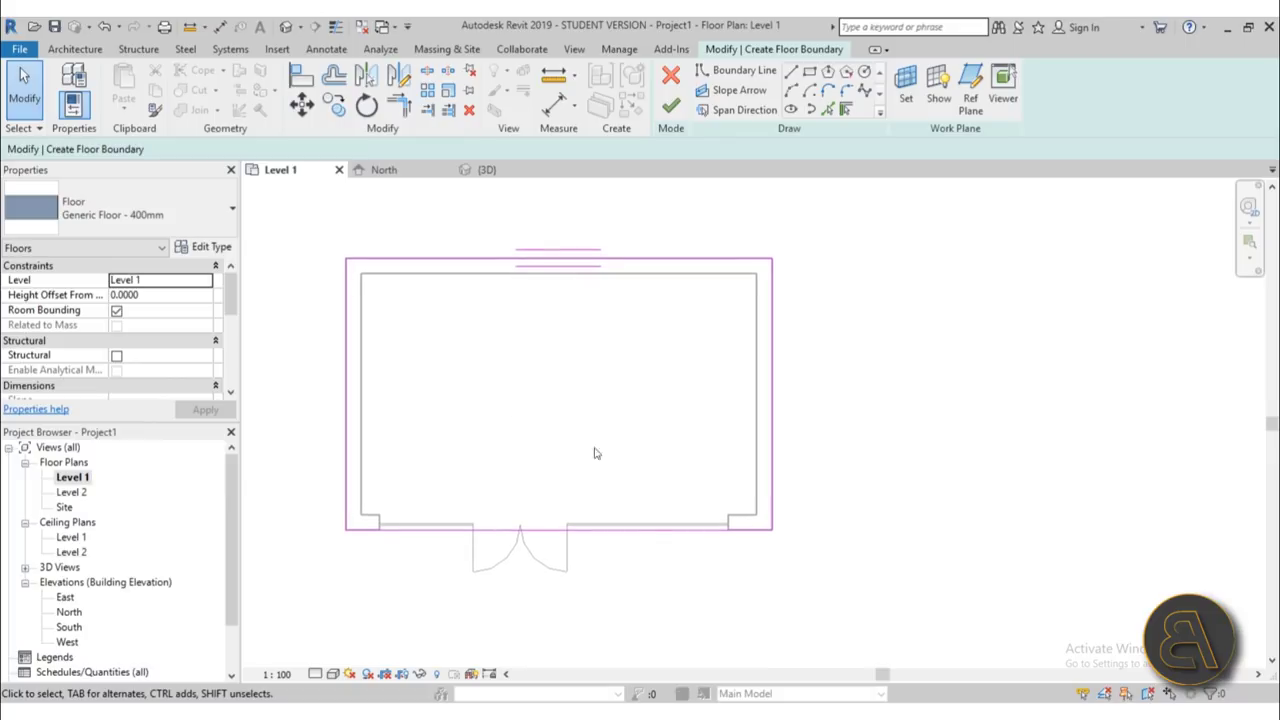
pyautogui.click(671, 106)
pyautogui.press('Escape')
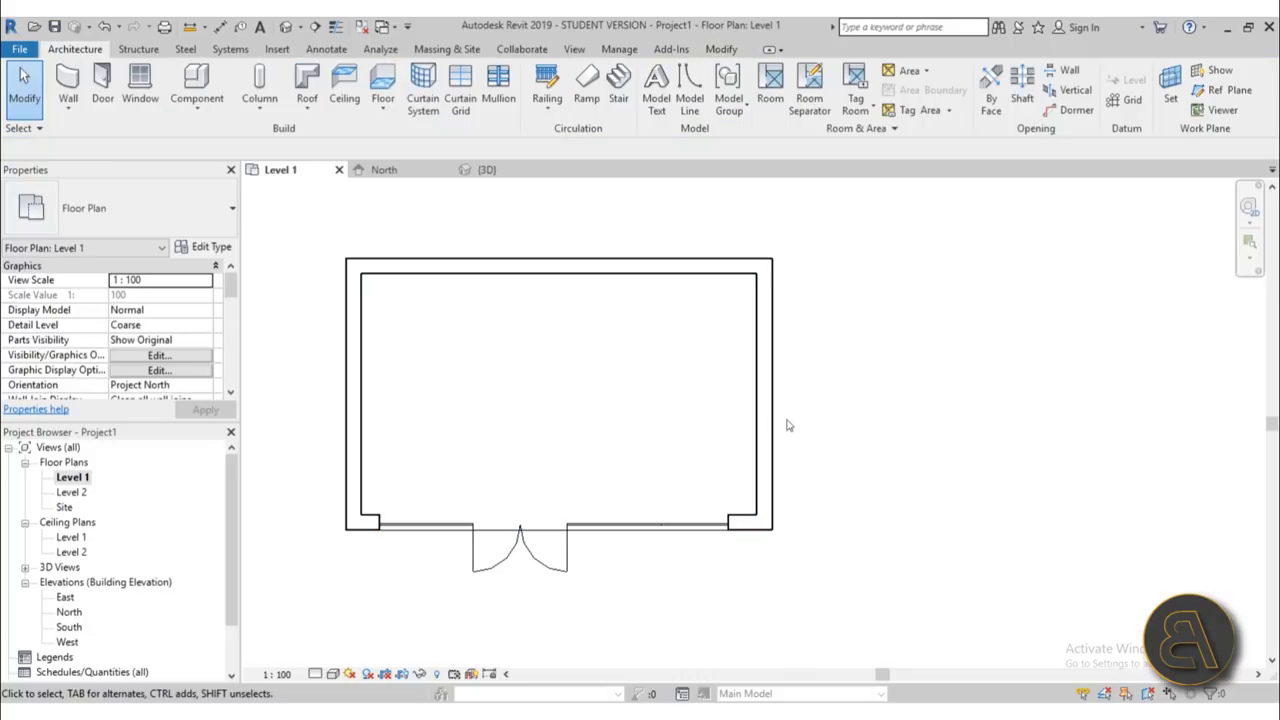
# - Assign the Gypsum Wall Board material to the structure layer of the Generic - 300mm type used by the four connected basic walls
pyautogui.click(613, 267)
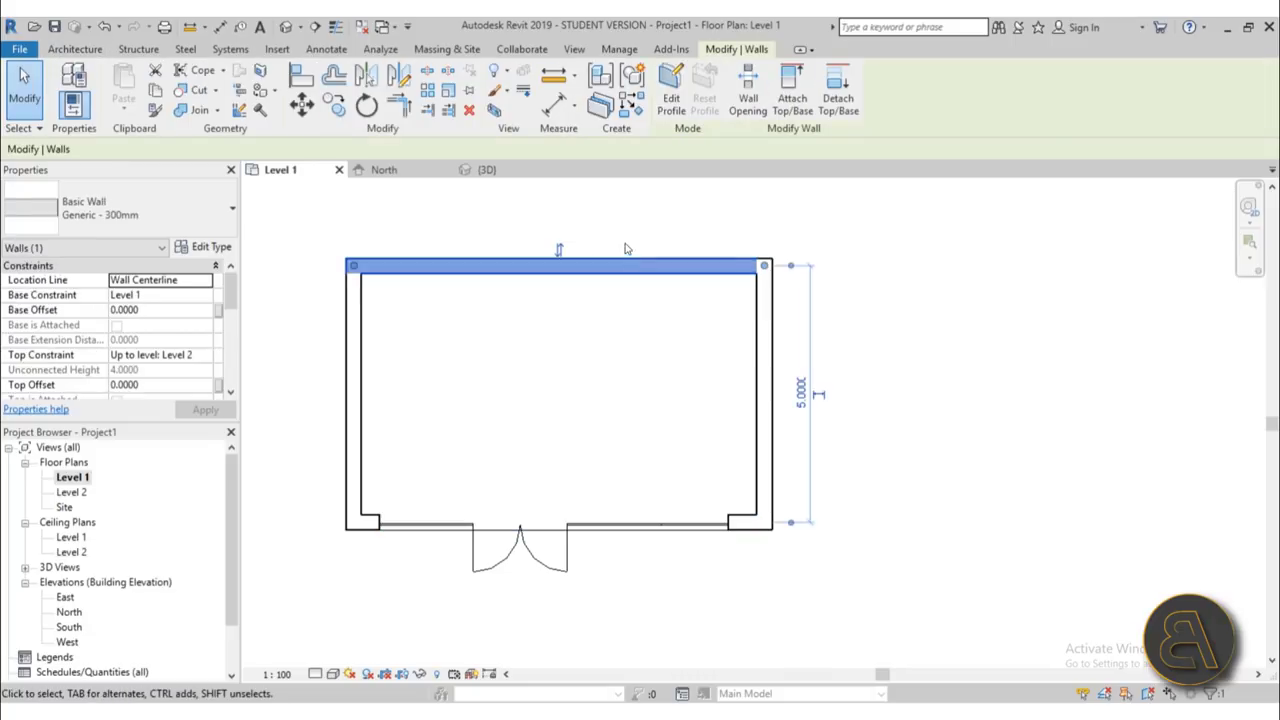
pyautogui.press('Escape')
pyautogui.press('Tab')
pyautogui.click(626, 264)
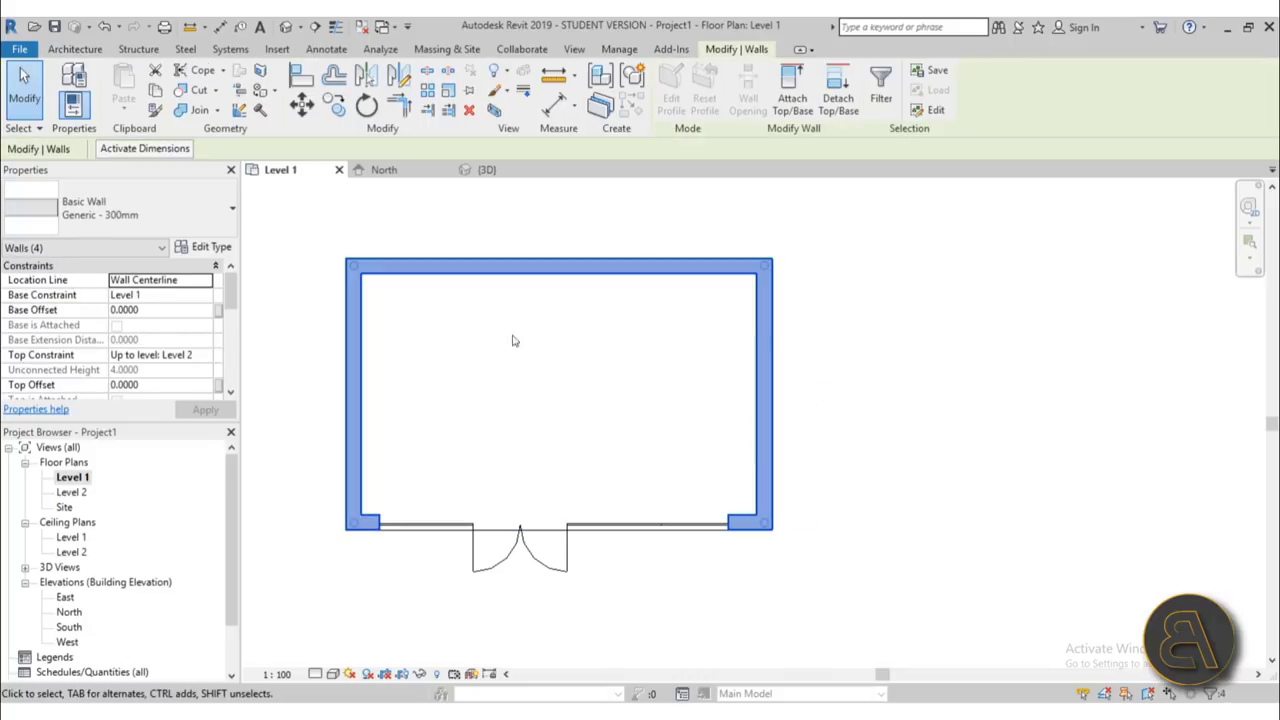
pyautogui.click(208, 247)
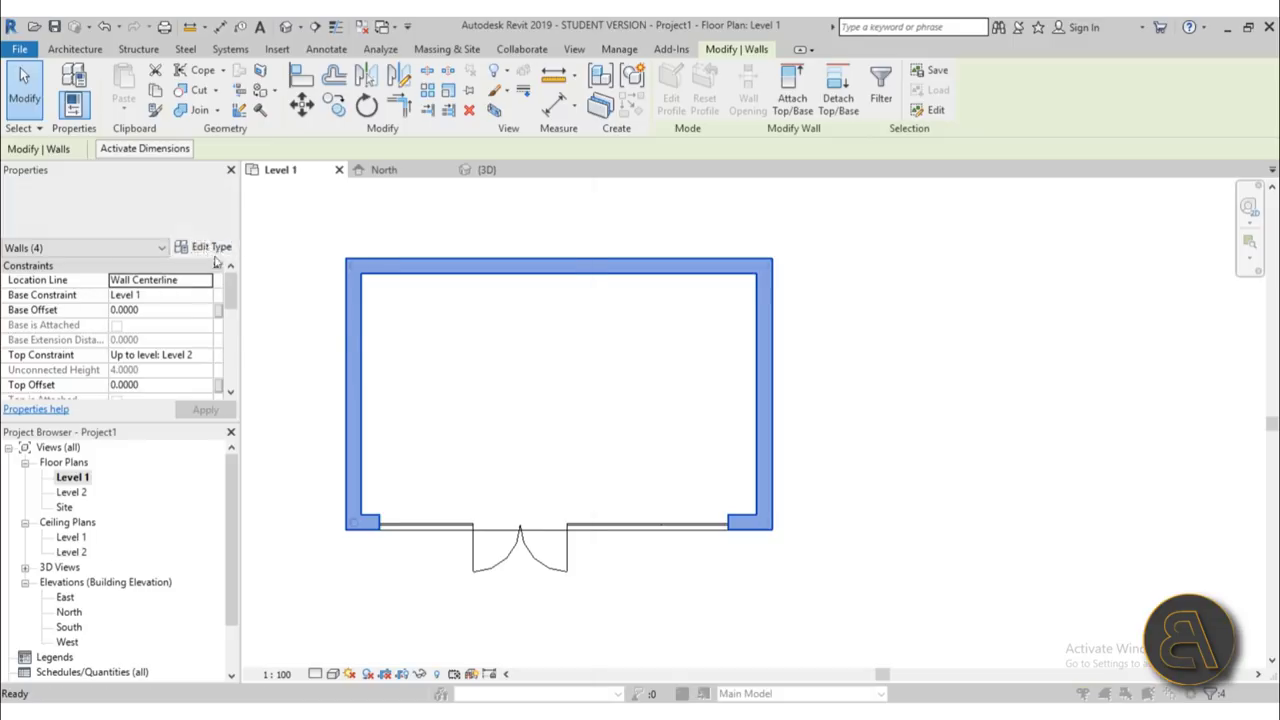
pyautogui.click(498, 243)
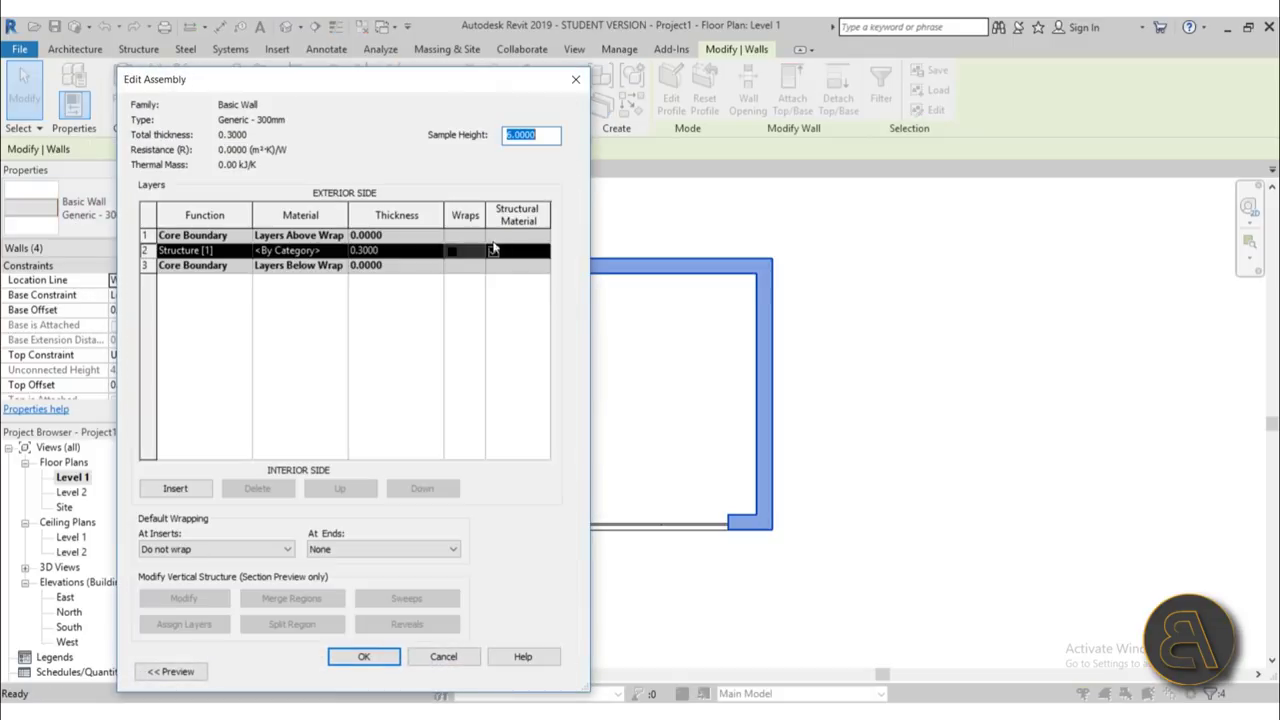
pyautogui.click(333, 251)
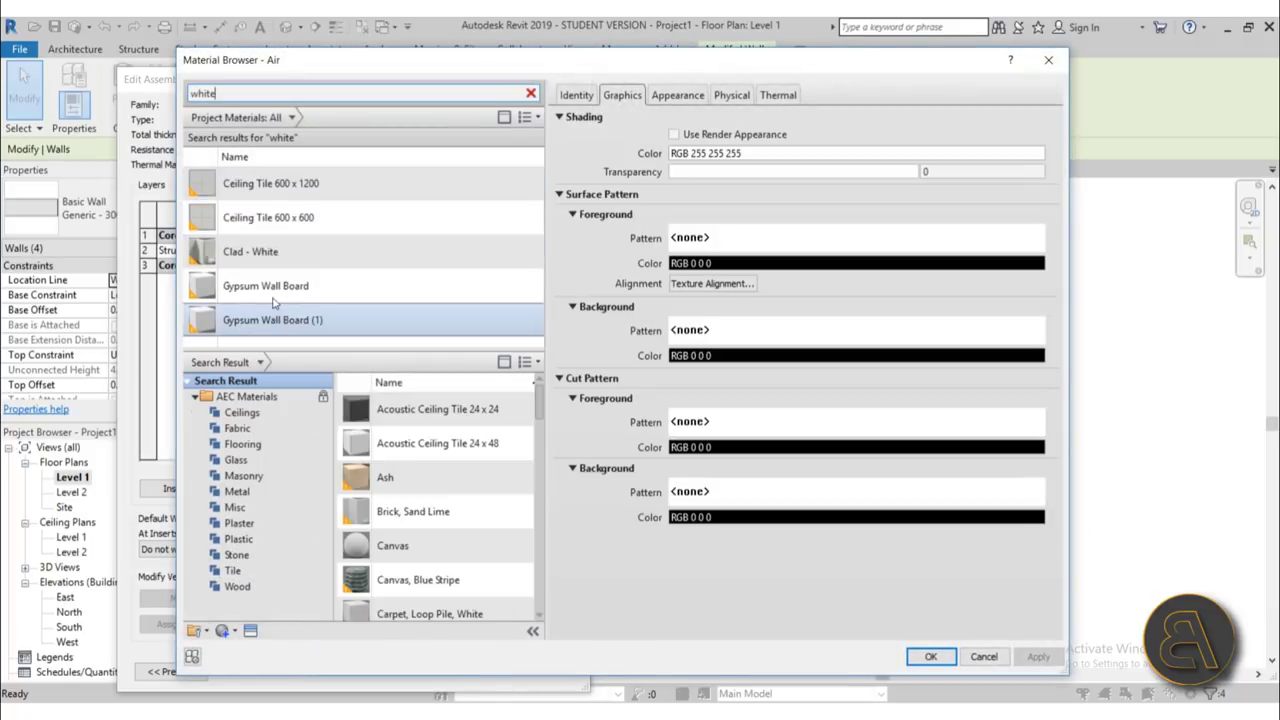
pyautogui.doubleClick(268, 290)
pyautogui.click(364, 657)
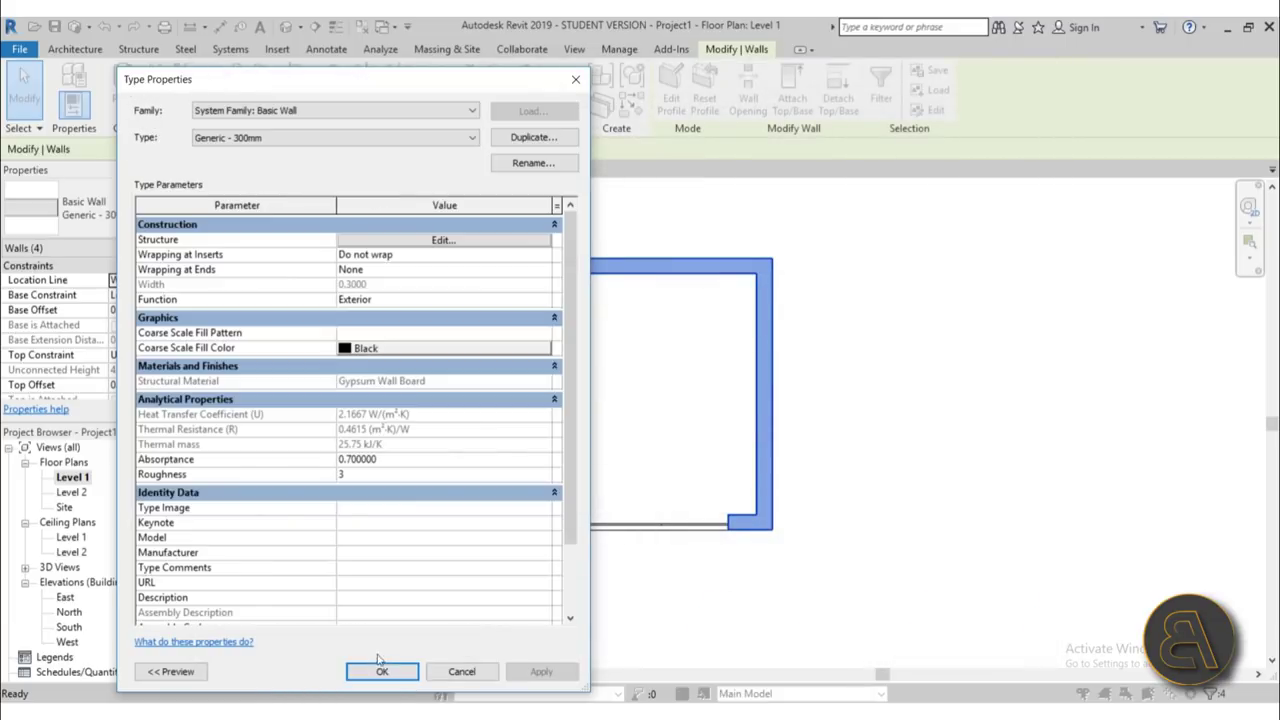
pyautogui.click(382, 672)
pyautogui.click(663, 443)
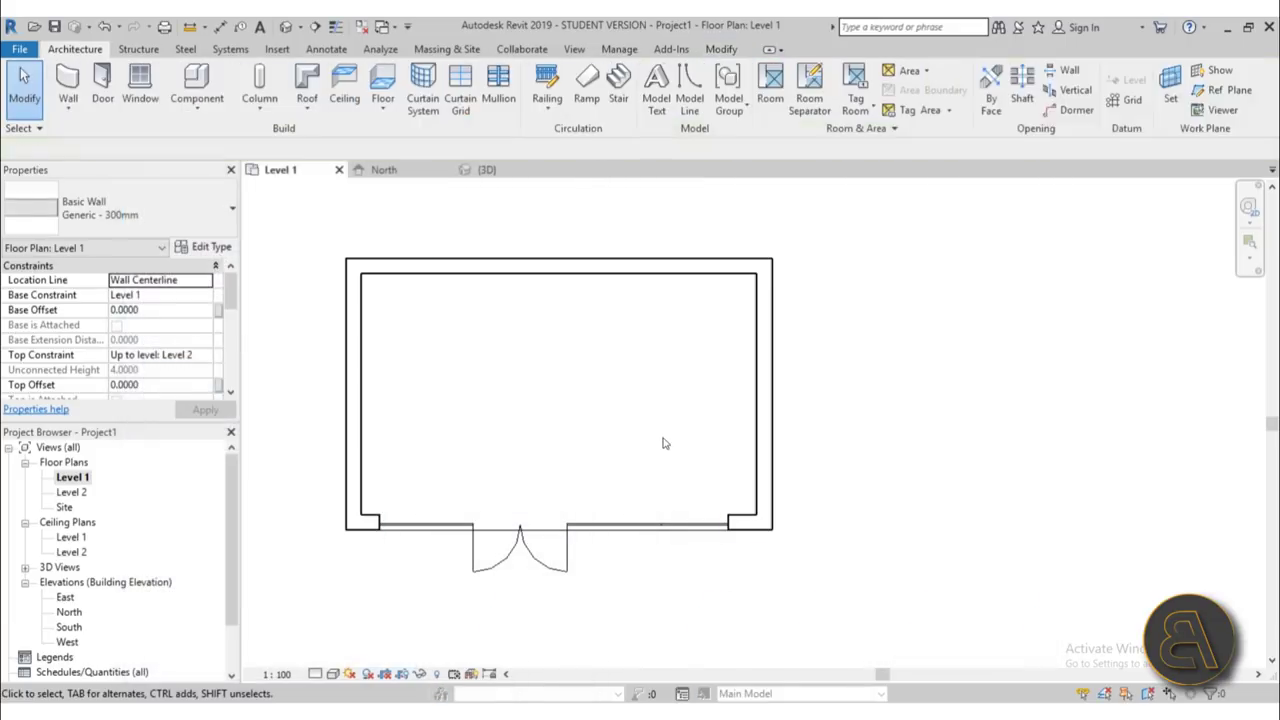
# - Duplicate the east wall's type under the name wood
pyautogui.click(762, 425)
pyautogui.click(212, 247)
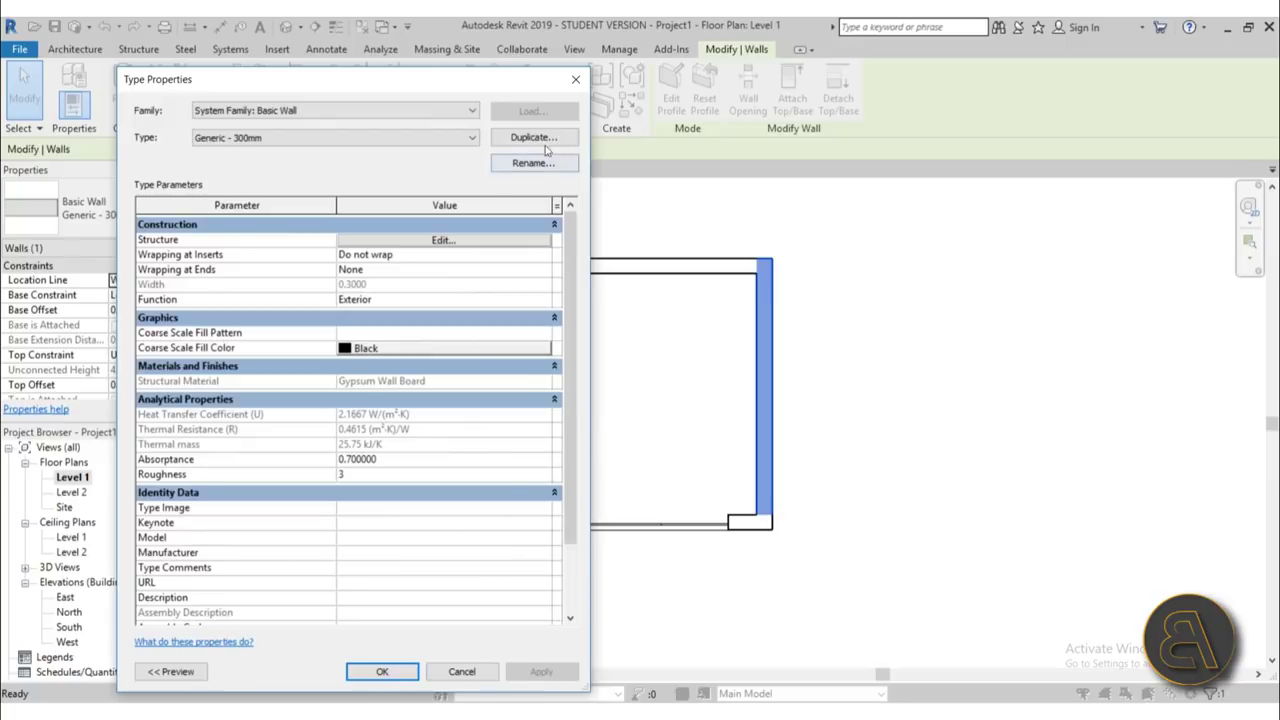
pyautogui.click(531, 137)
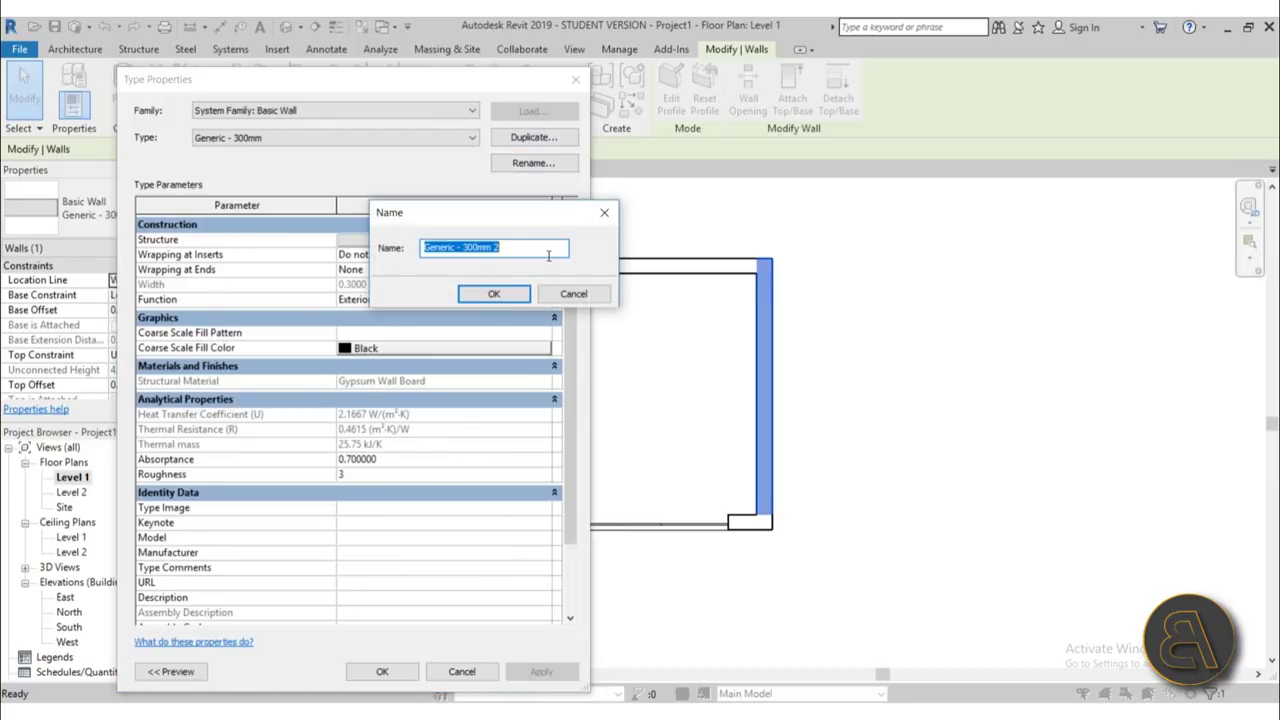
pyautogui.write('wood')
pyautogui.press('Return')
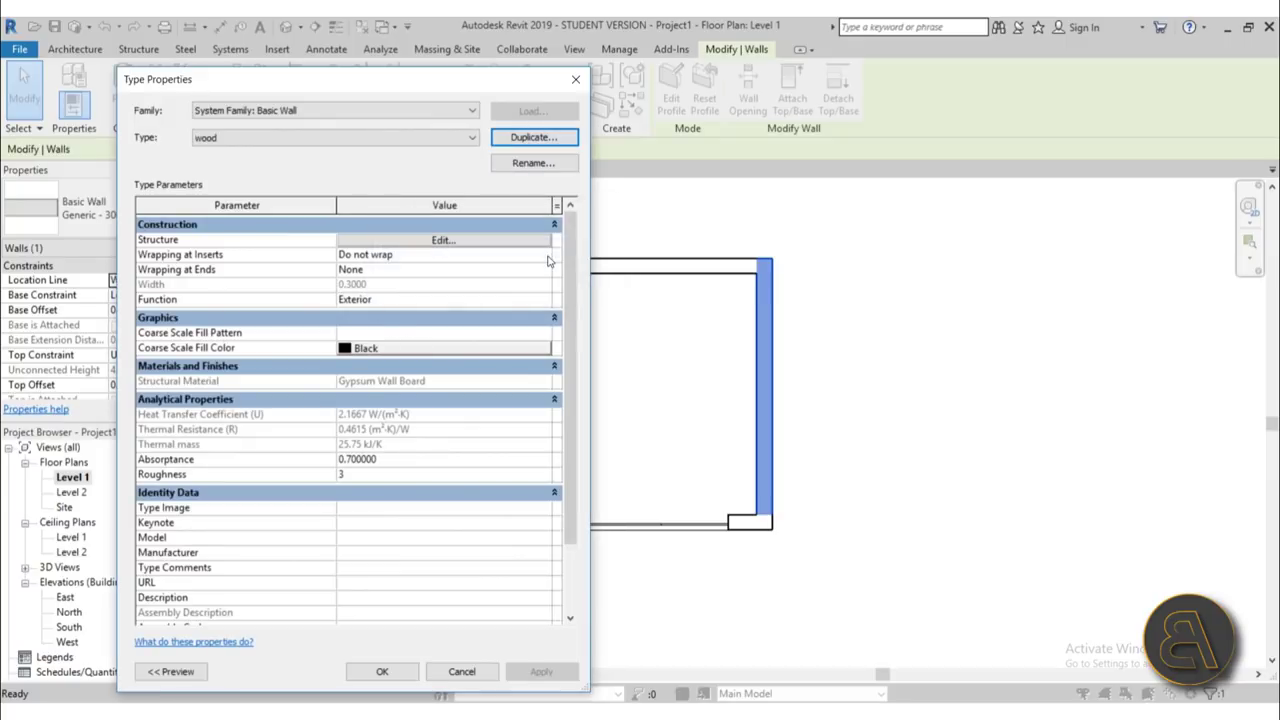
# - Add a Finish 1 [4] layer 0.02 m thick outside the exterior core boundary of the wood wall type
pyautogui.click(443, 240)
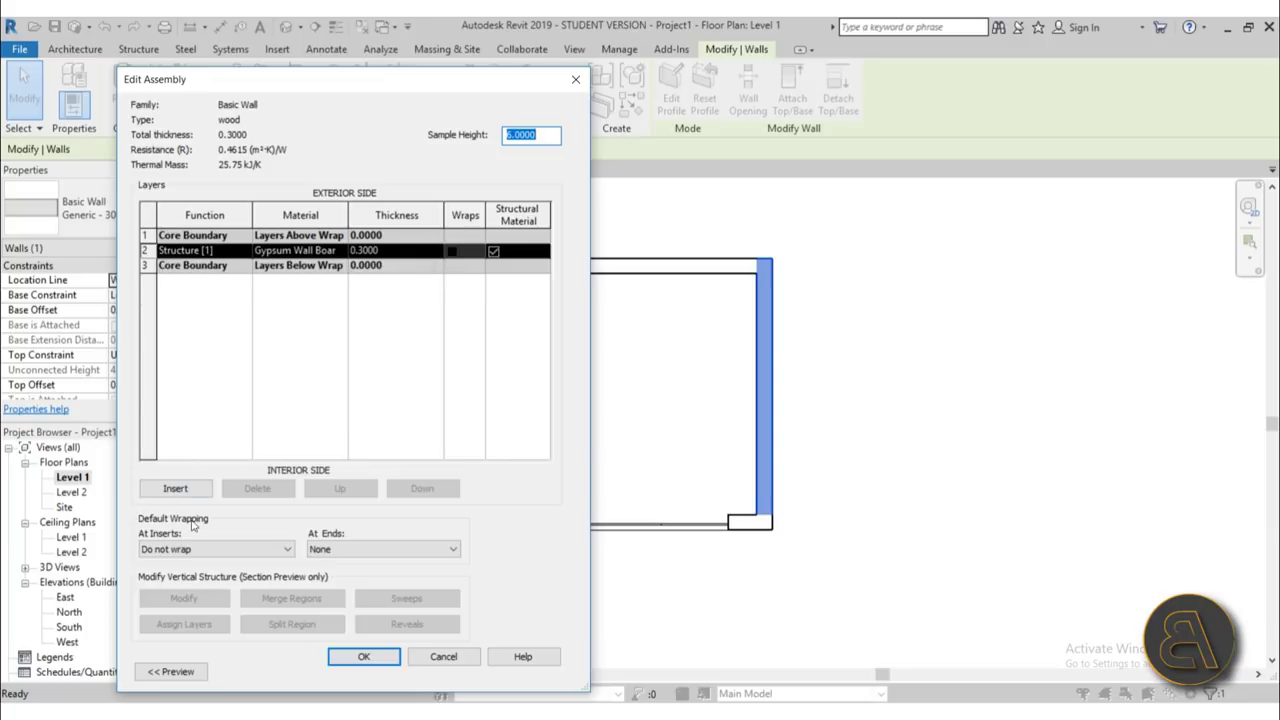
pyautogui.click(175, 488)
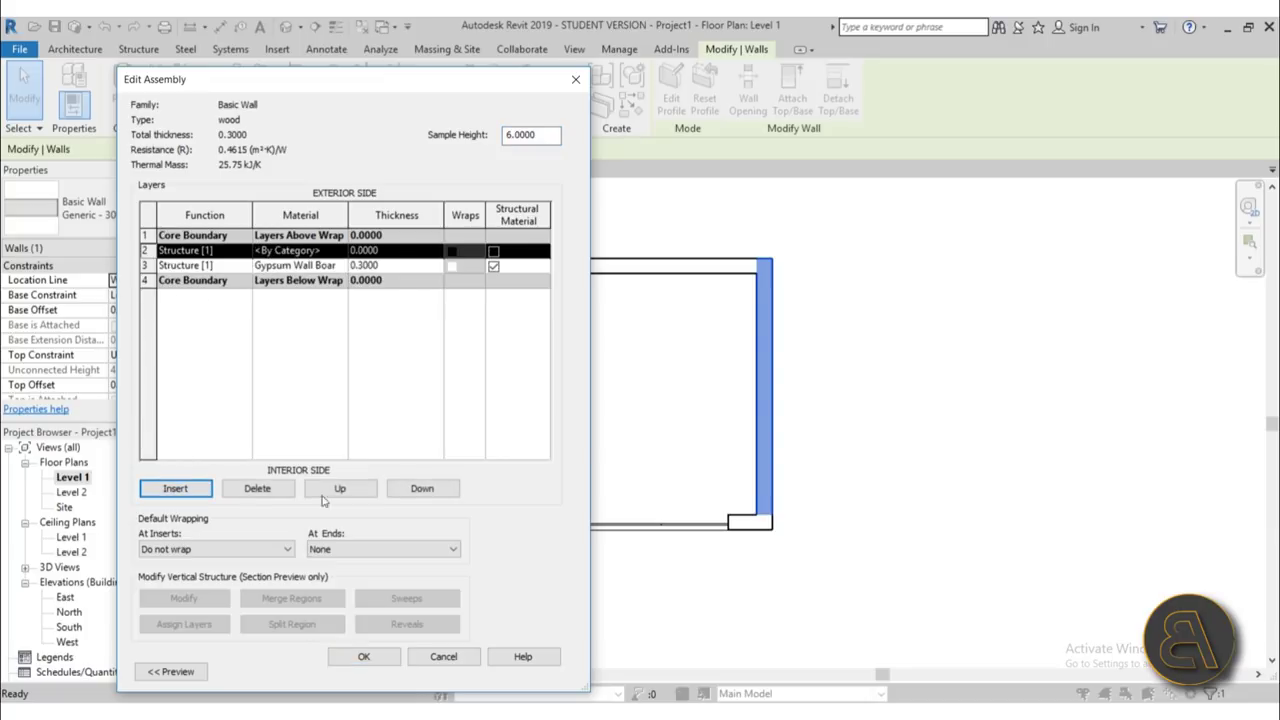
pyautogui.click(310, 490)
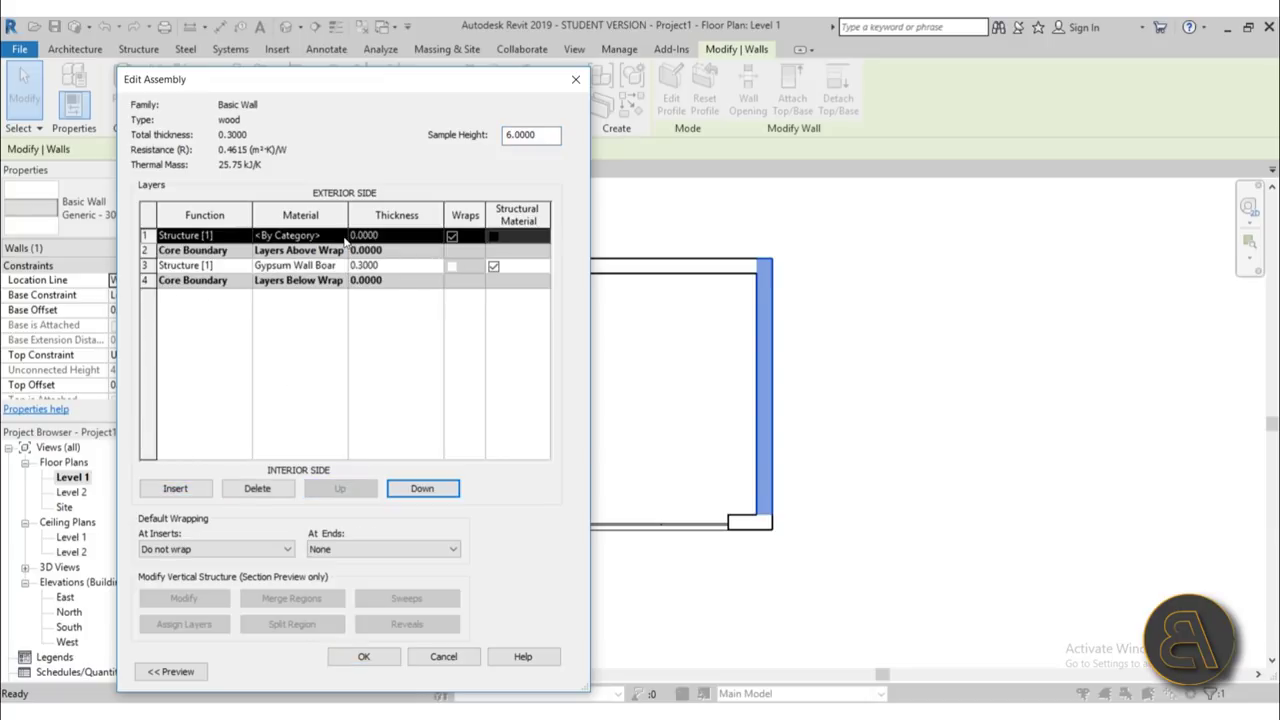
pyautogui.click(235, 240)
pyautogui.click(244, 236)
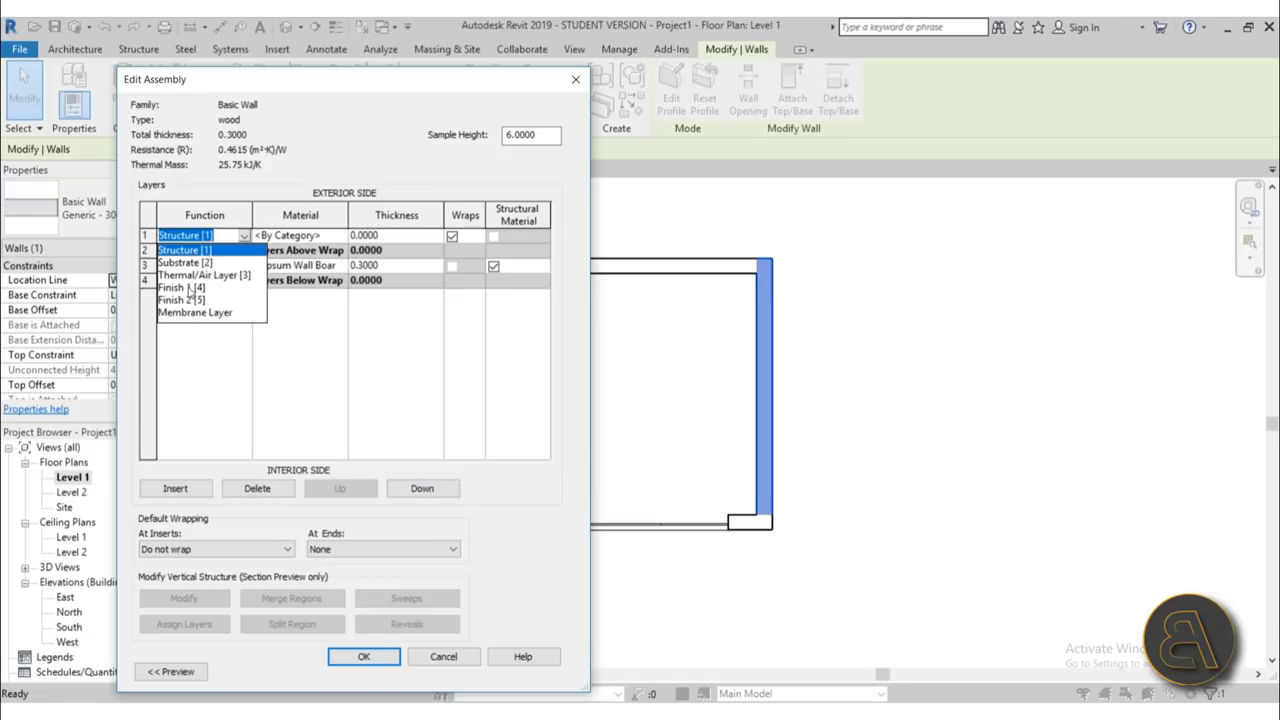
pyautogui.click(190, 288)
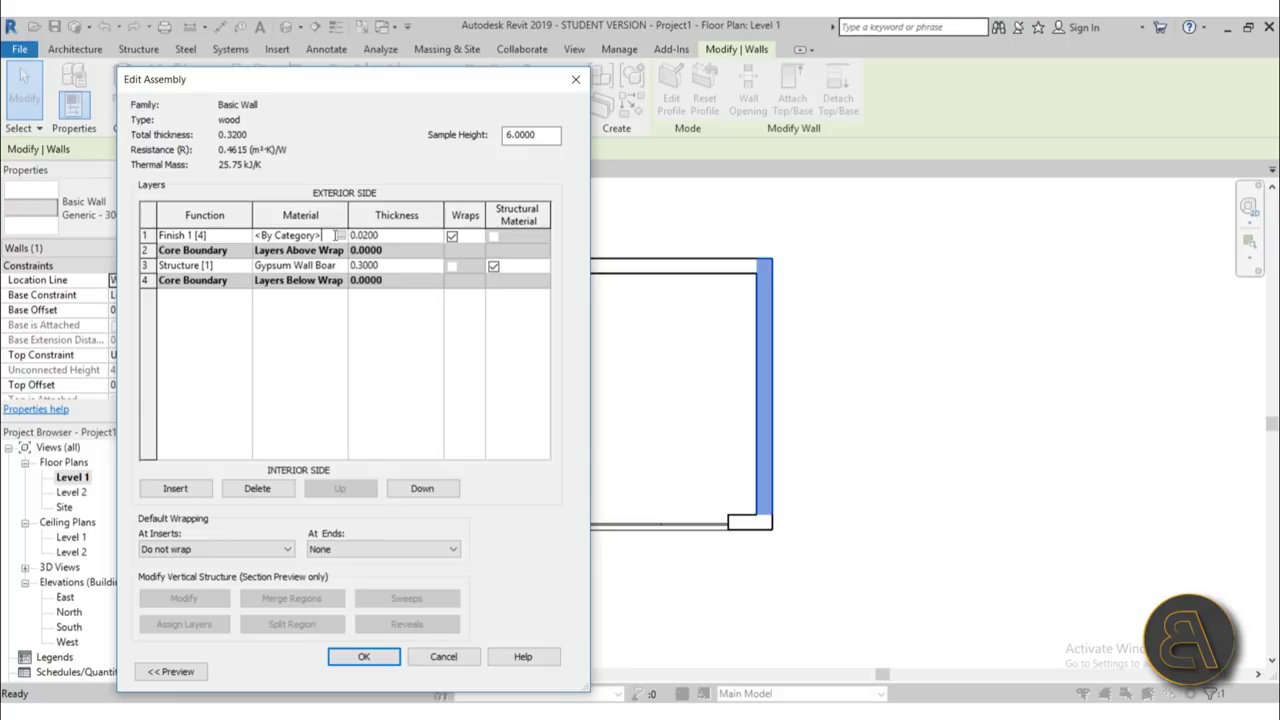
# - Find Siding, Clapboard among the wood library materials and apply it to the Finish 1 layer of the wood wall type
pyautogui.click(341, 235)
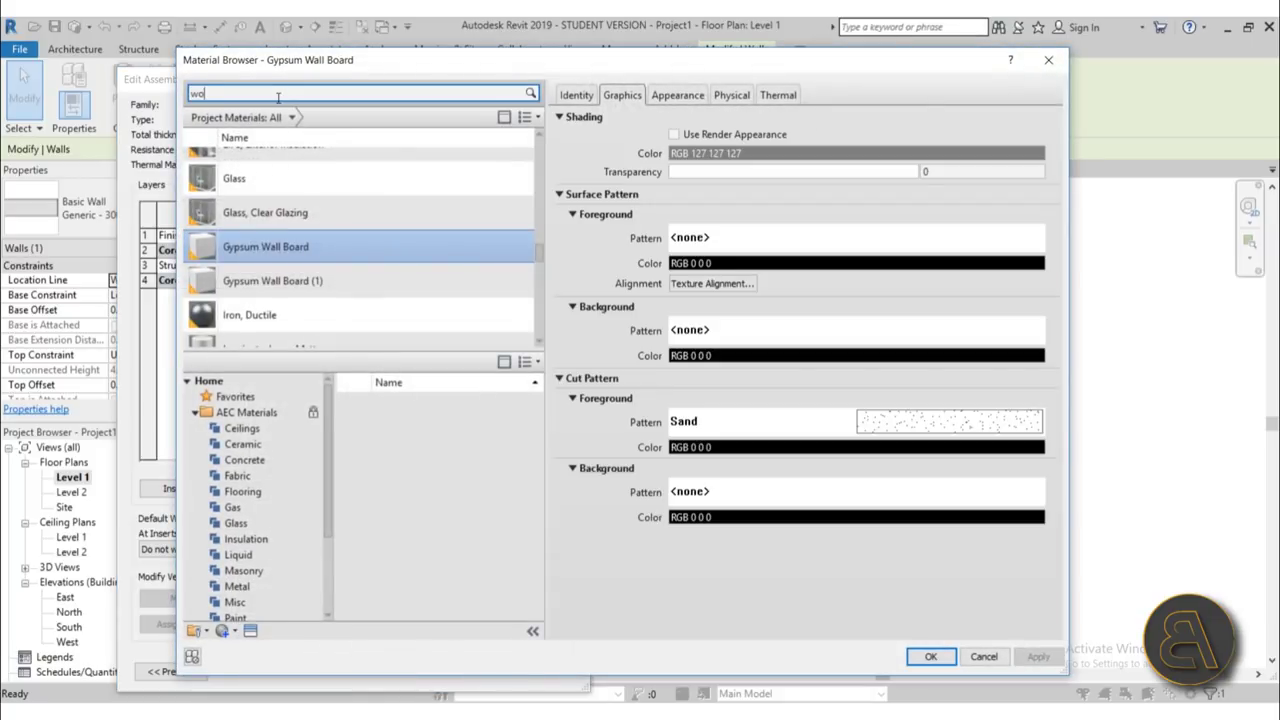
pyautogui.scroll(-10, 490, 455)
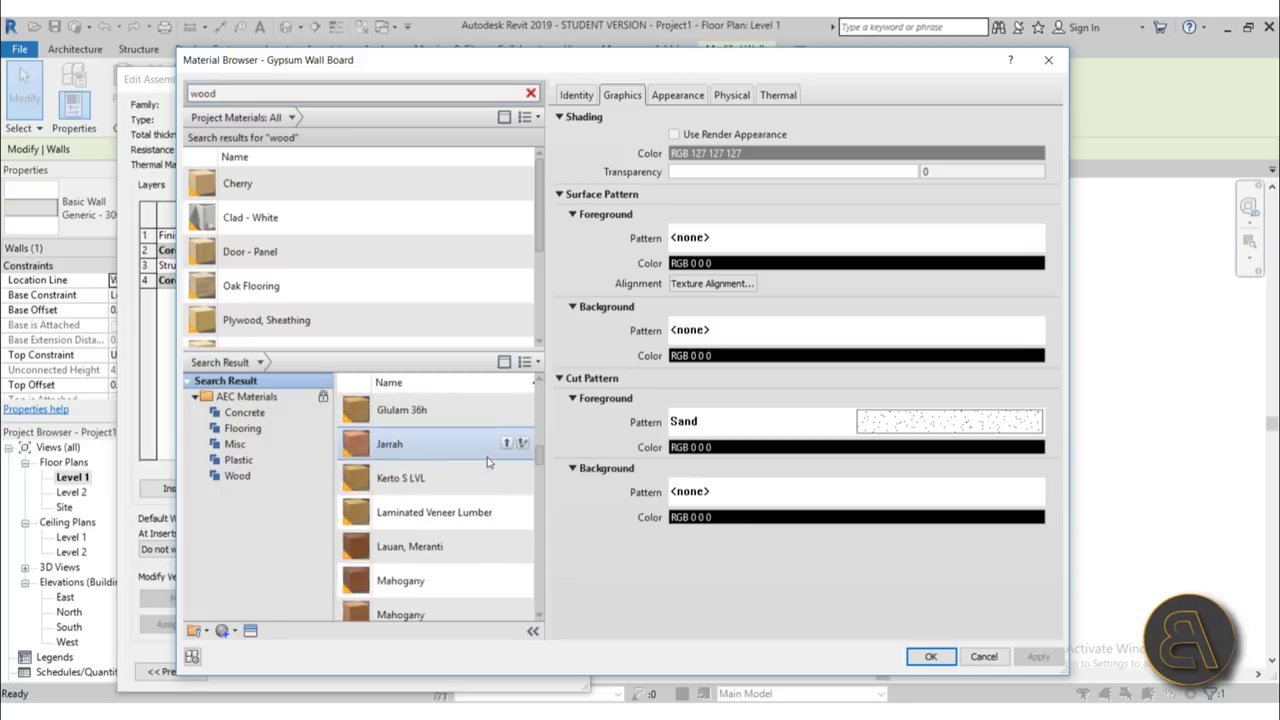
pyautogui.scroll(-15, 484, 460)
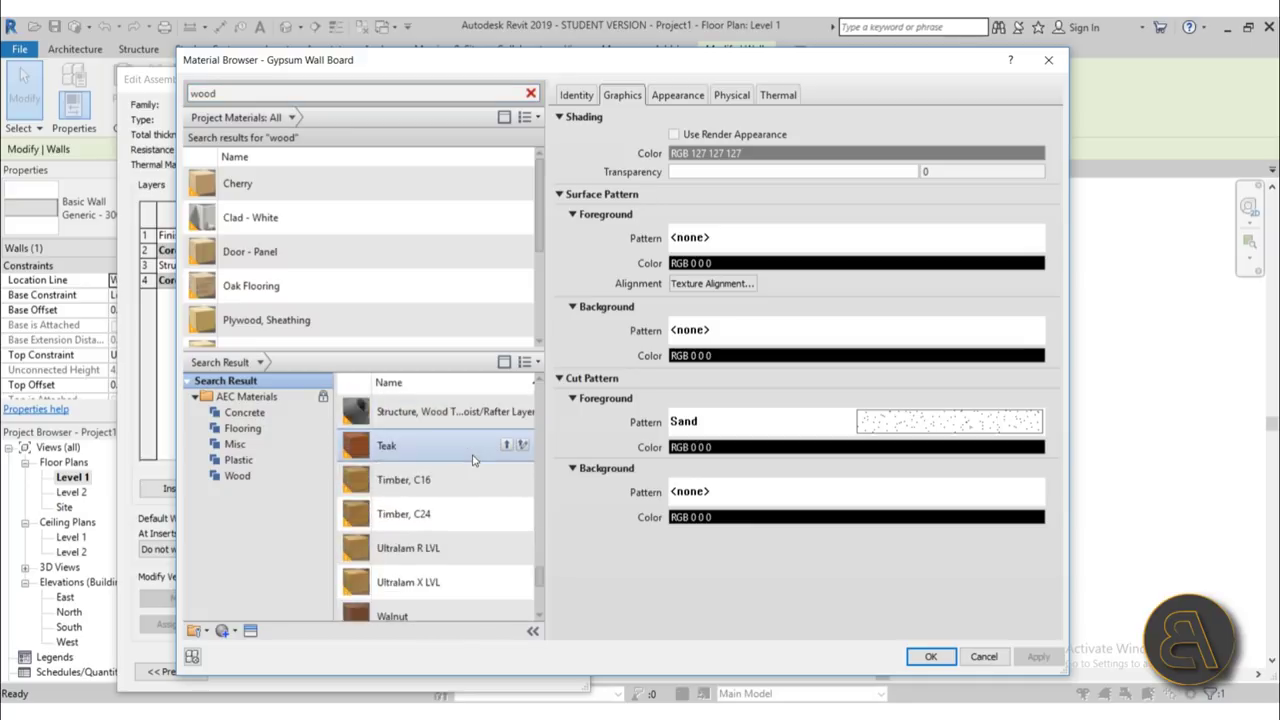
pyautogui.scroll(-5, 463, 472)
pyautogui.scroll(5, 448, 485)
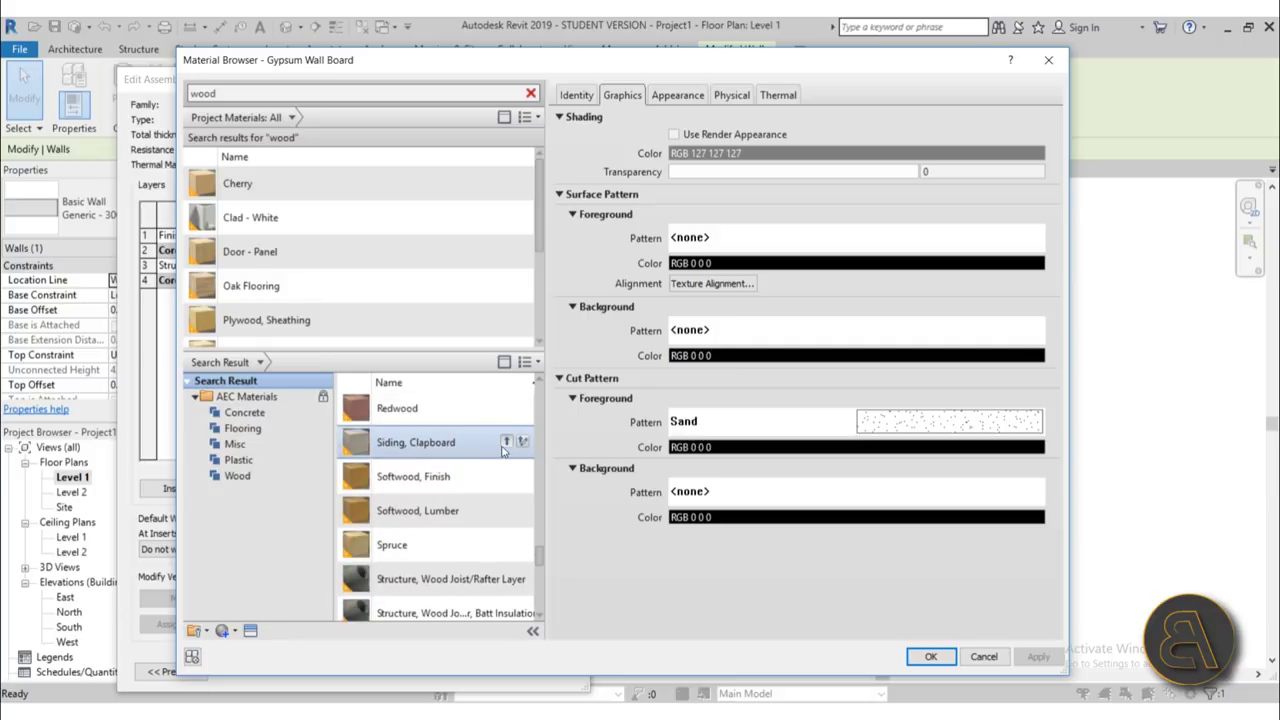
pyautogui.click(506, 441)
pyautogui.click(930, 656)
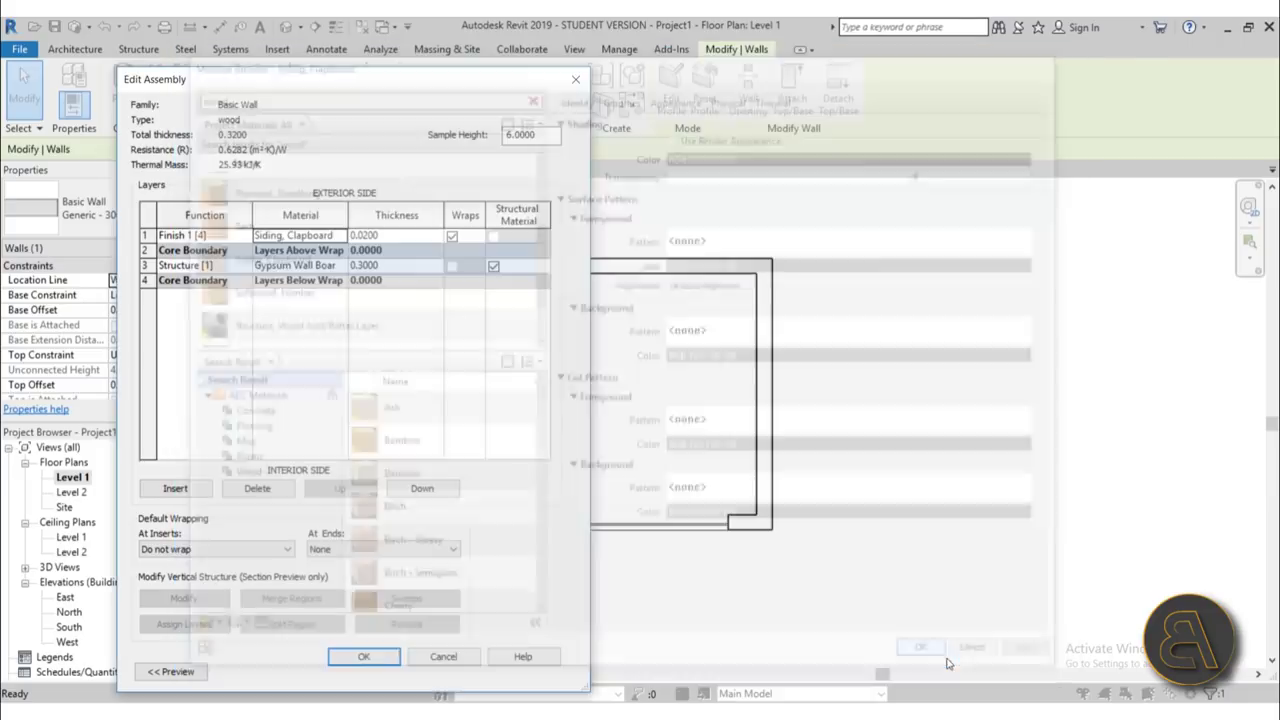
pyautogui.click(363, 657)
pyautogui.click(382, 671)
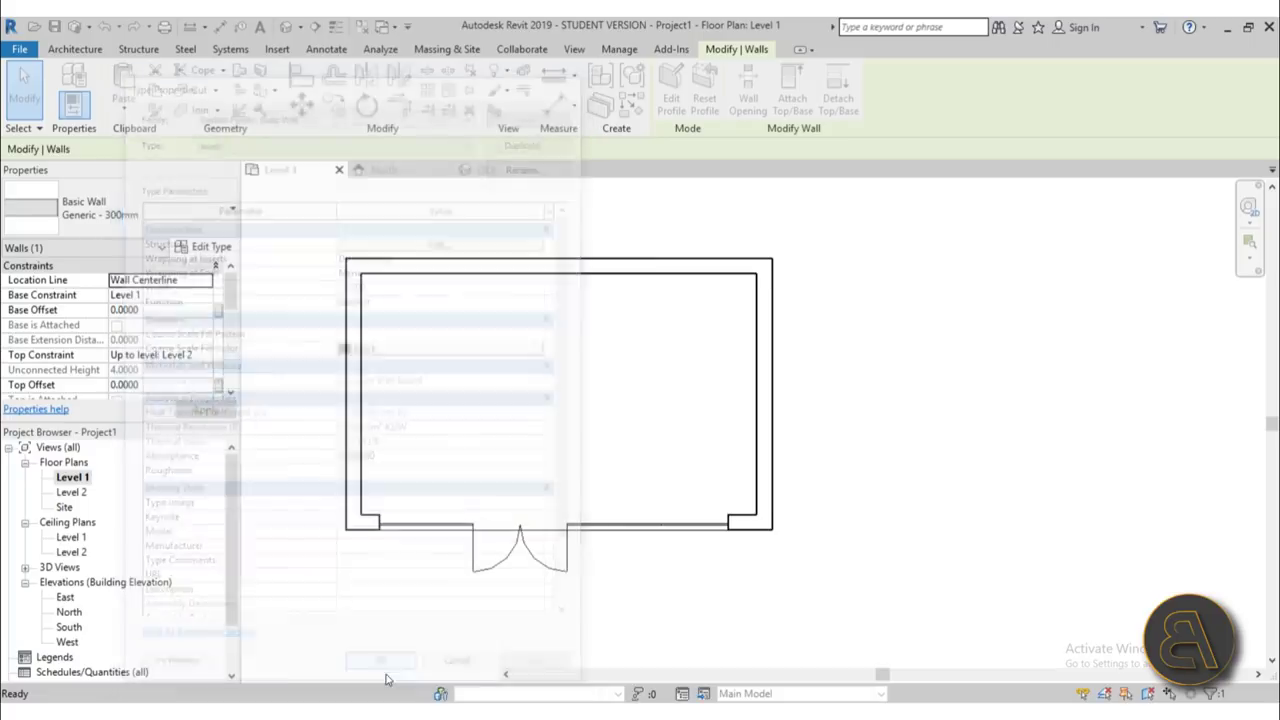
# - Turn on thin line display and set the Level 1 floor plan's detail level to Fine
pyautogui.scroll(5, 753, 431)
pyautogui.click(336, 27)
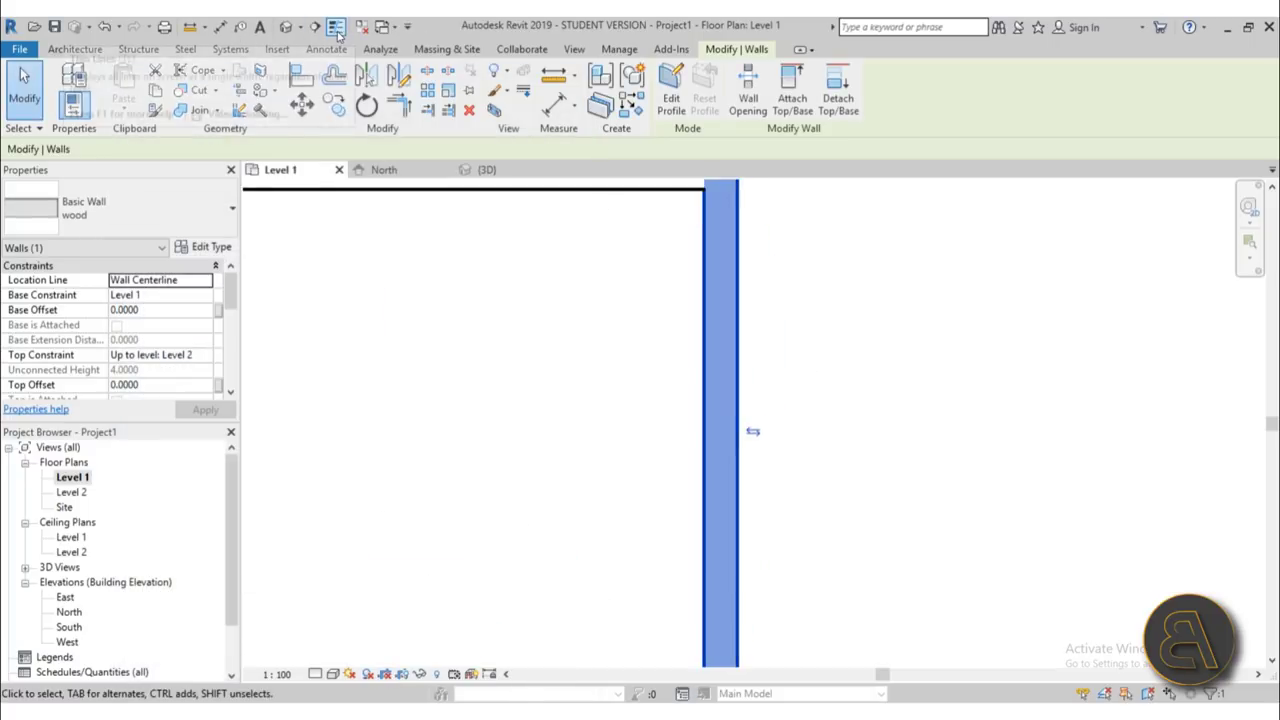
pyautogui.press('Escape')
pyautogui.click(315, 674)
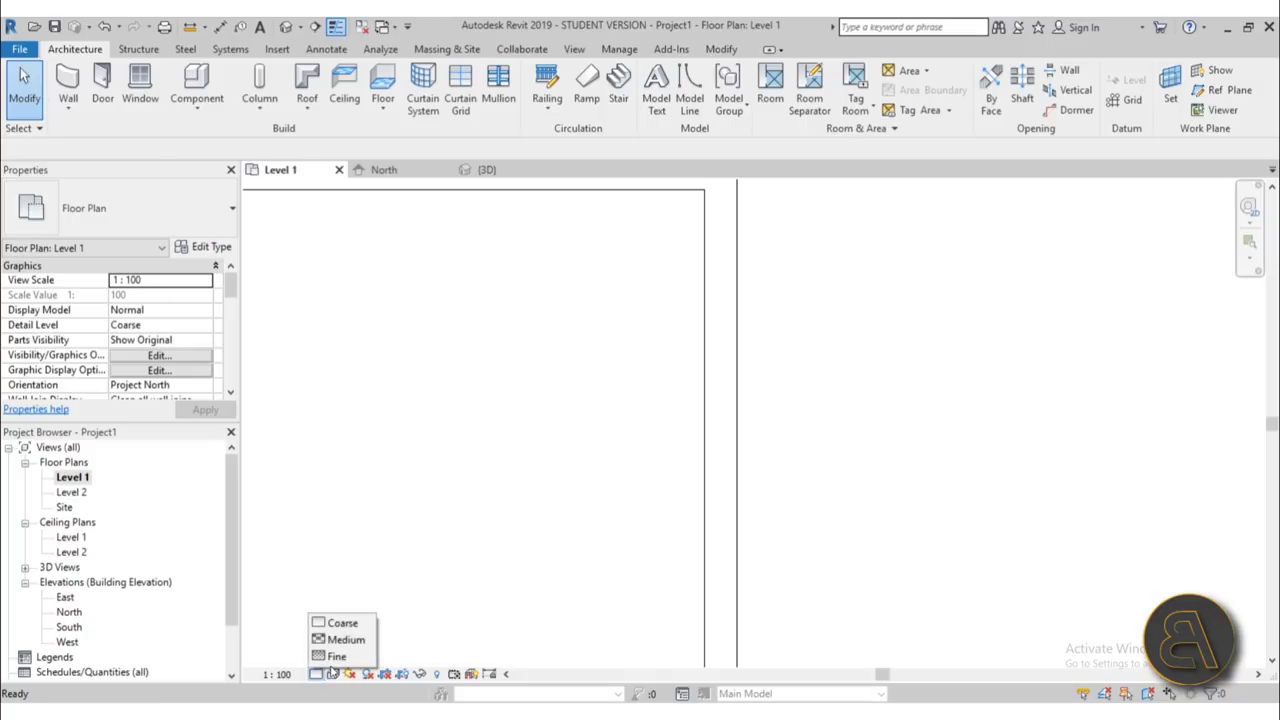
pyautogui.click(335, 654)
pyautogui.scroll(4, 672, 412)
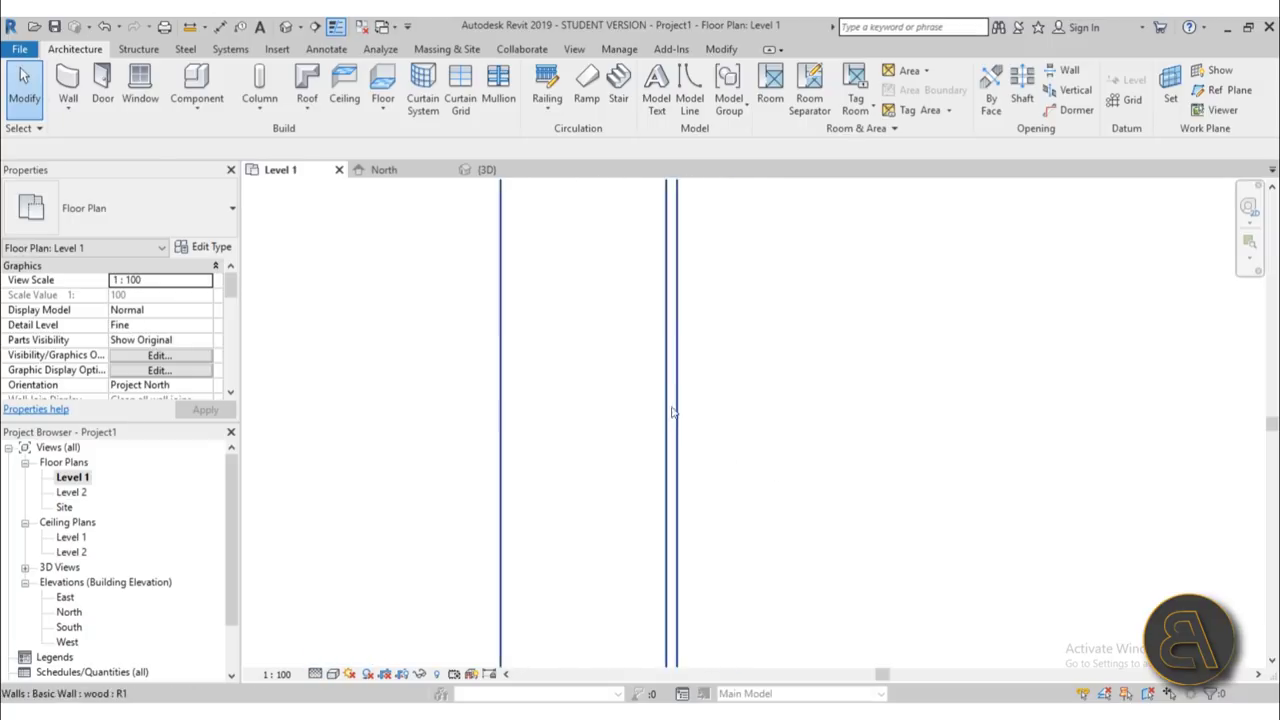
# - Flip the east wood wall so its siding layer faces the inside of the building
pyautogui.click(684, 506)
pyautogui.scroll(-3, 731, 502)
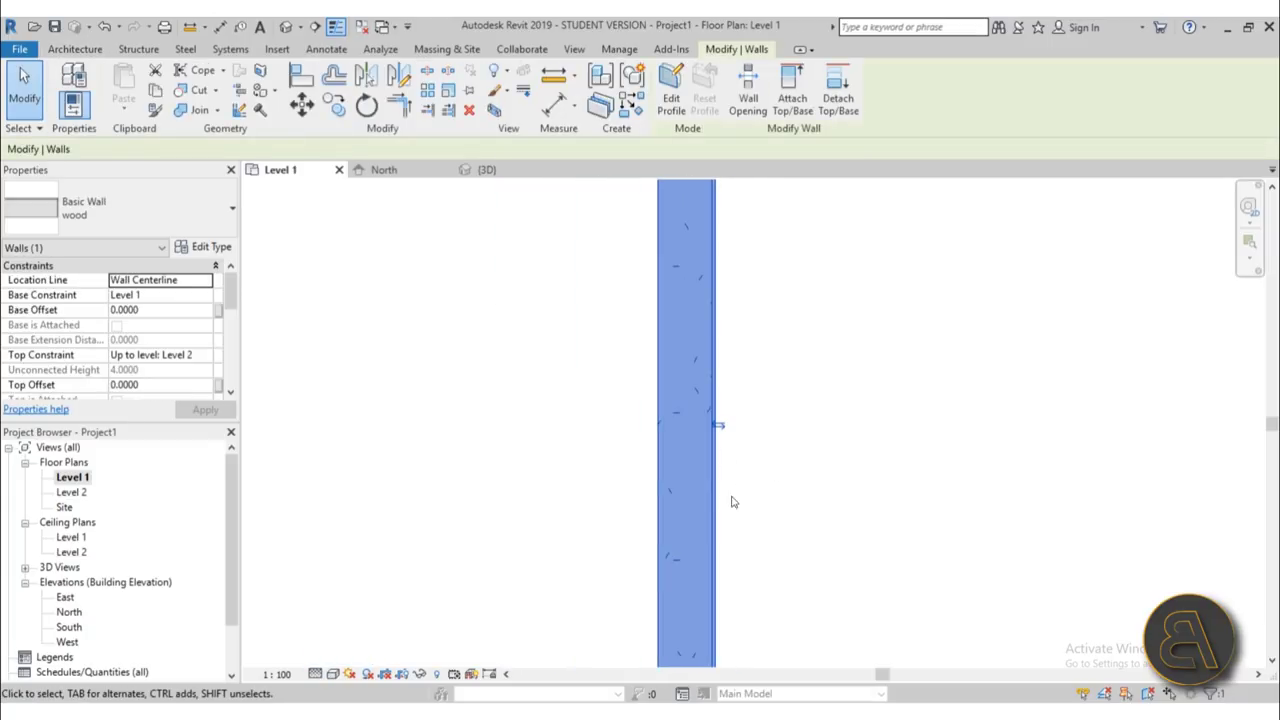
pyautogui.click(722, 428)
pyautogui.click(727, 434)
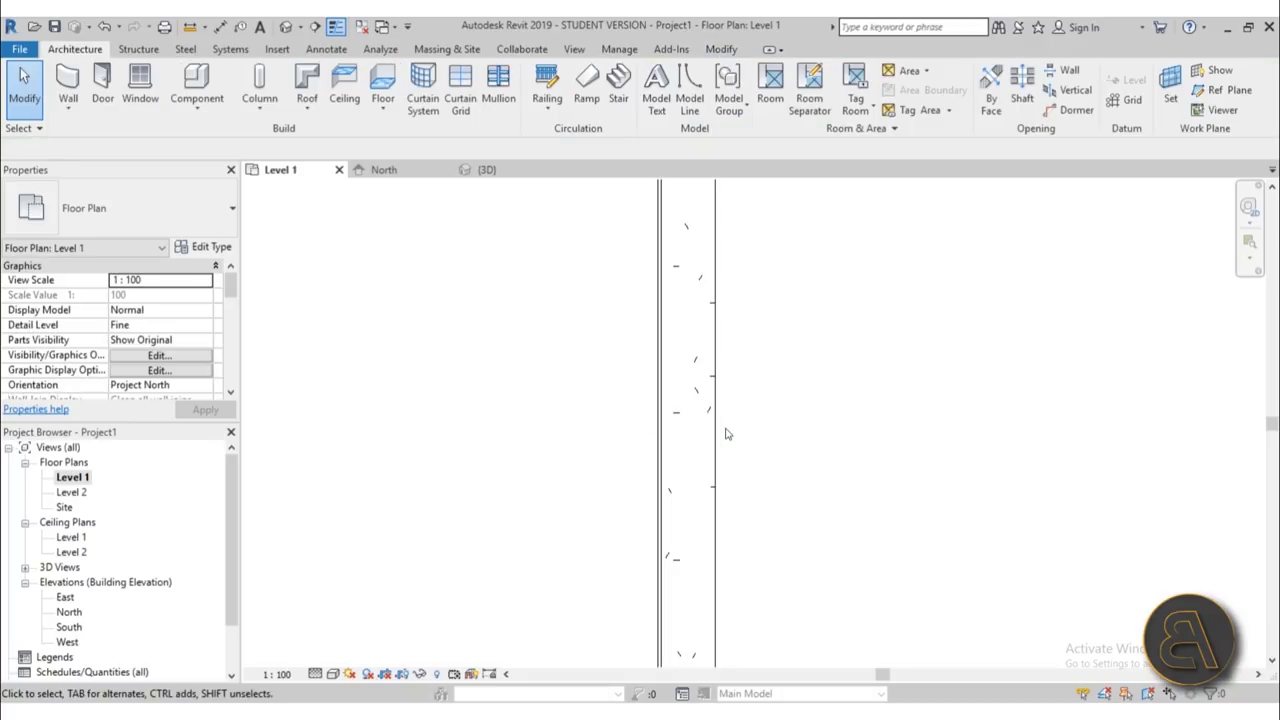
pyautogui.scroll(-3, 738, 455)
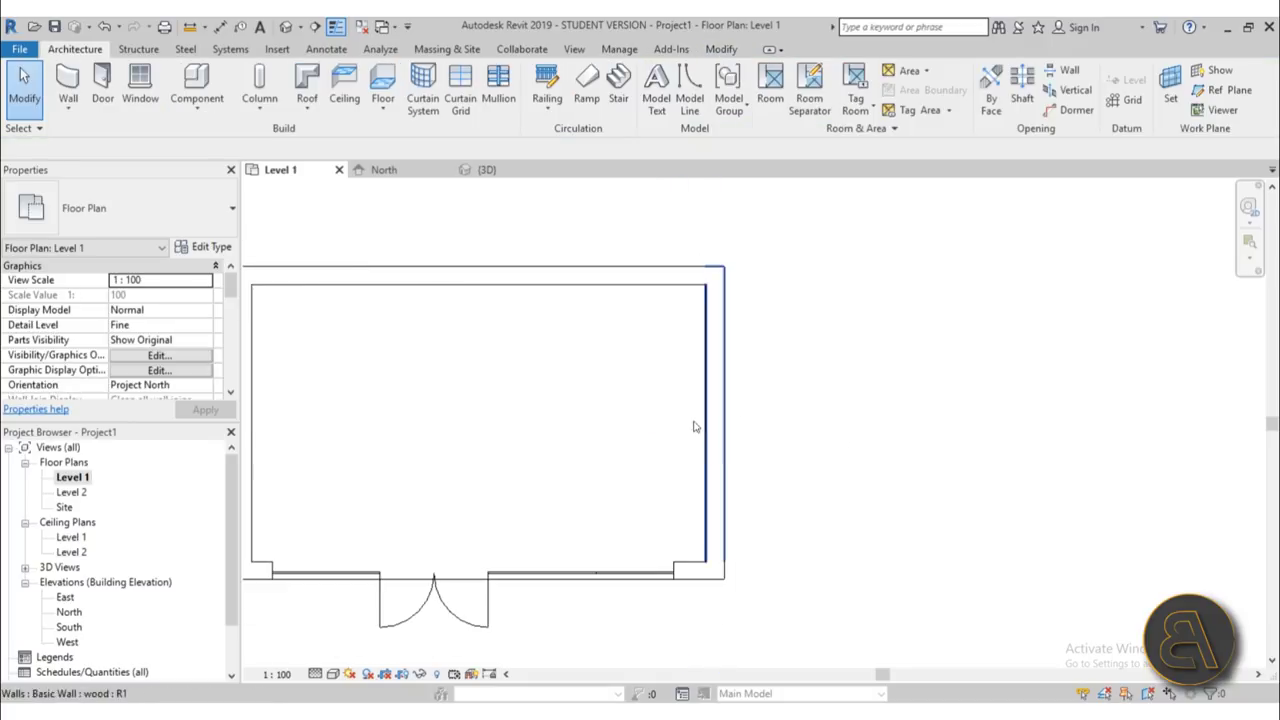
# - Show the building in the default 3D view, turned towards the glazed front wall
pyautogui.click(286, 28)
pyautogui.keyDown('shift'); pyautogui.moveTo(640, 414); pyautogui.dragTo(506, 454, button='middle'); pyautogui.keyUp('shift')
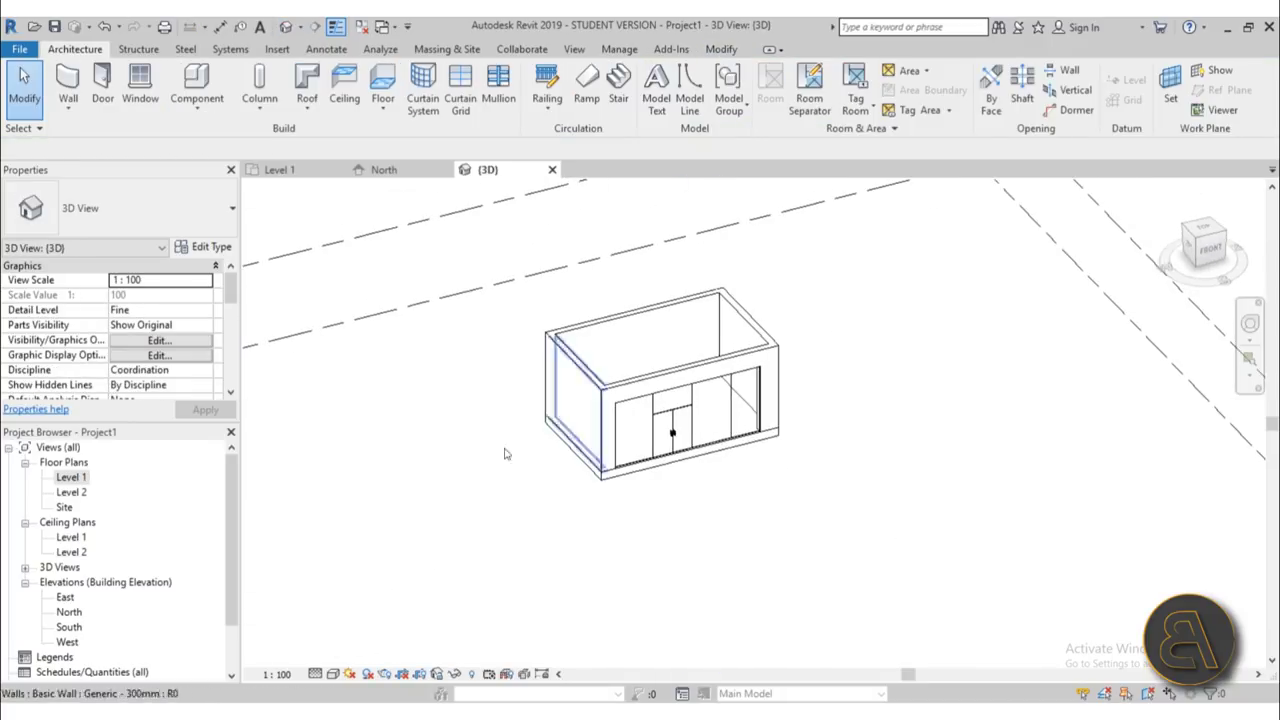
pyautogui.click(334, 675)
pyautogui.click(362, 662)
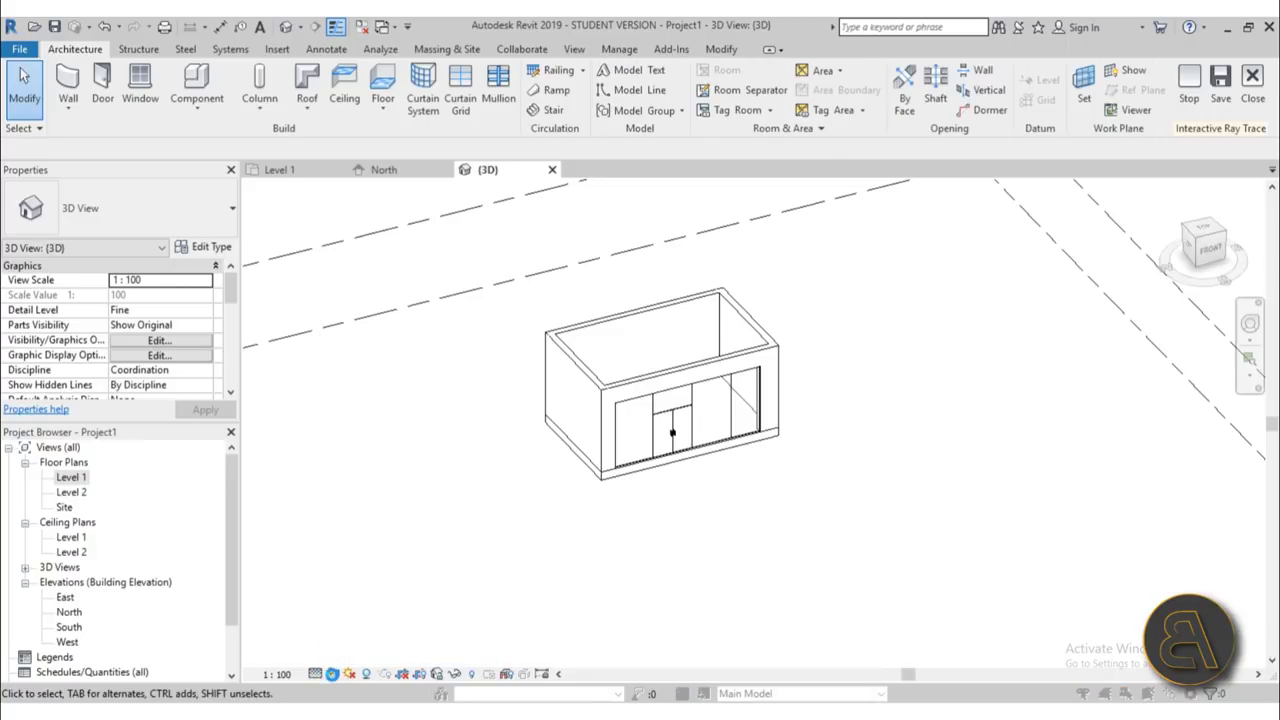
pyautogui.click(332, 674)
pyautogui.click(1255, 86)
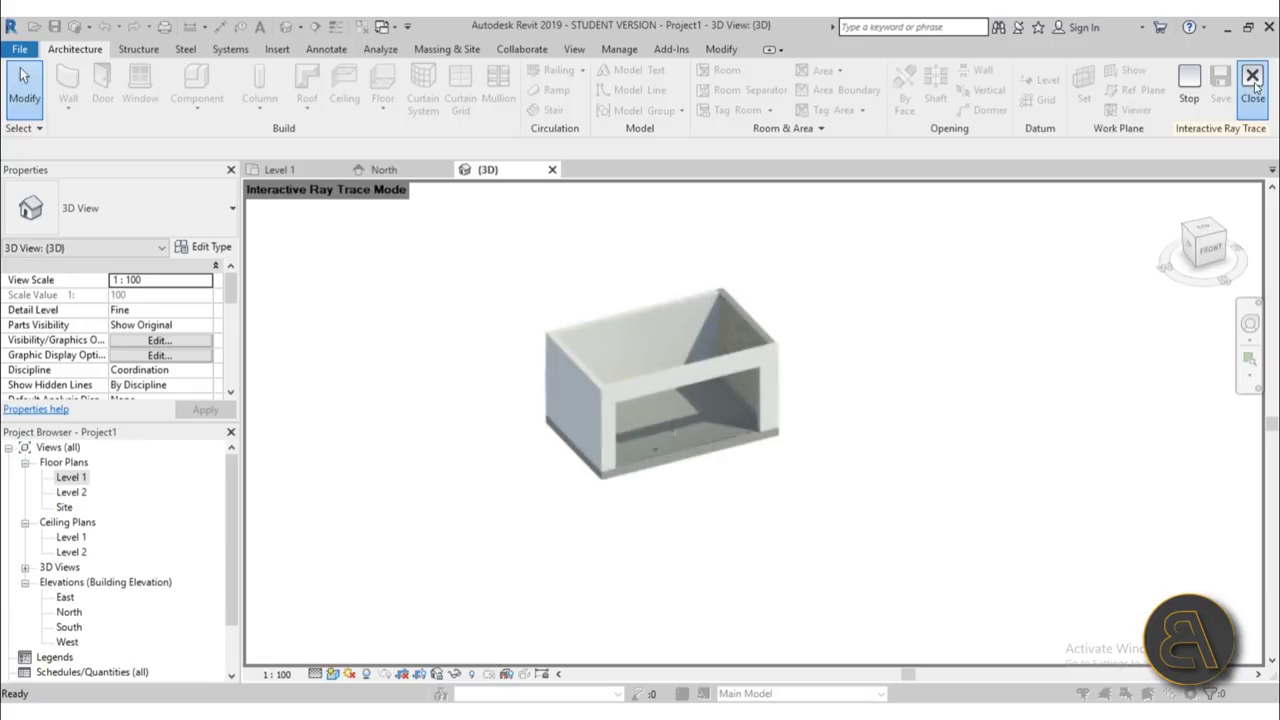
pyautogui.click(1253, 80)
# - Set the 3D view's visual style to Realistic and inspect the wood siding on the east wall's inner face
pyautogui.click(334, 675)
pyautogui.click(355, 640)
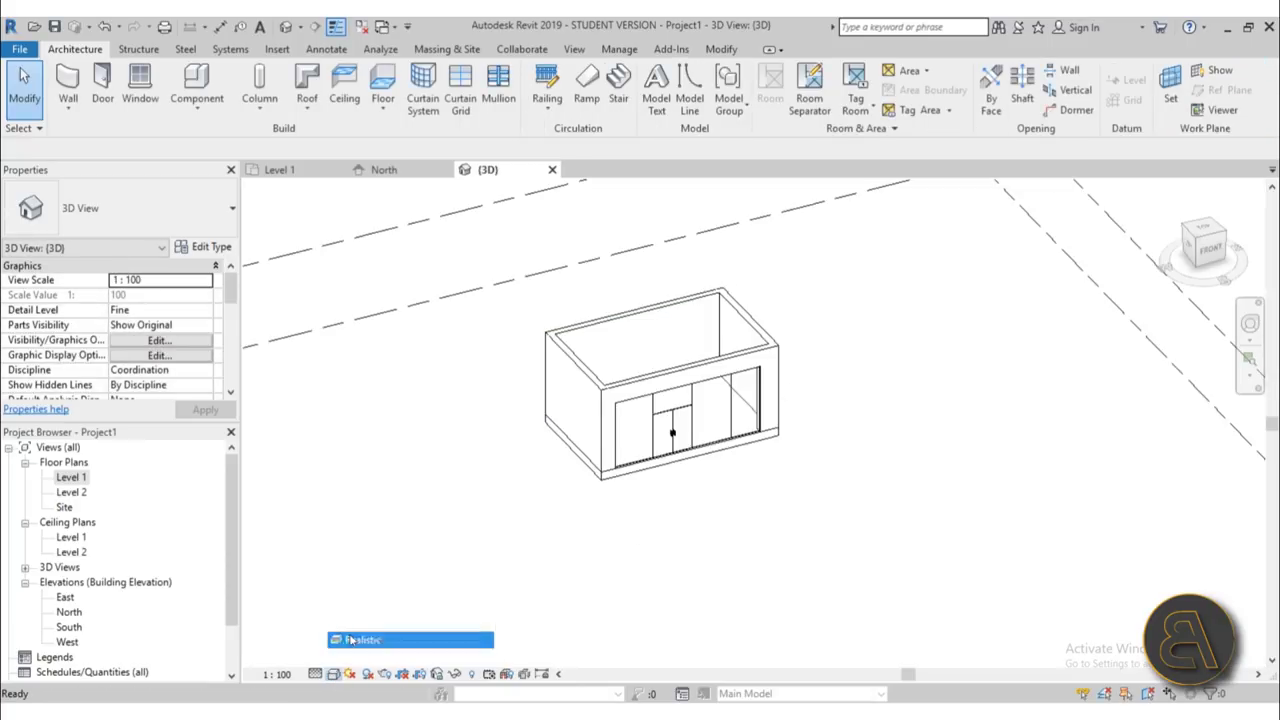
pyautogui.scroll(10, 693, 328)
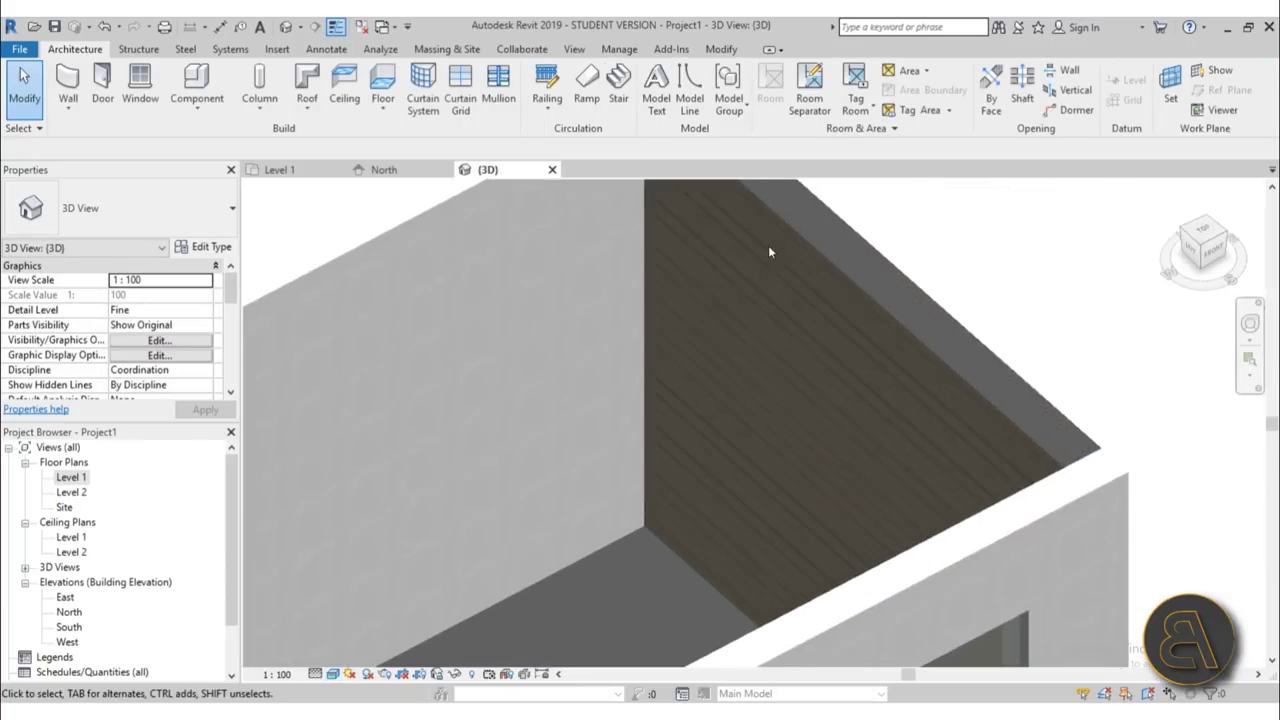
pyautogui.moveTo(769, 252); pyautogui.dragTo(639, 429, button='middle')
pyautogui.scroll(2, 483, 311)
pyautogui.scroll(-2, 586, 281)
pyautogui.keyDown('shift'); pyautogui.moveTo(640, 370); pyautogui.dragTo(800, 310, button='middle'); pyautogui.keyUp('shift')
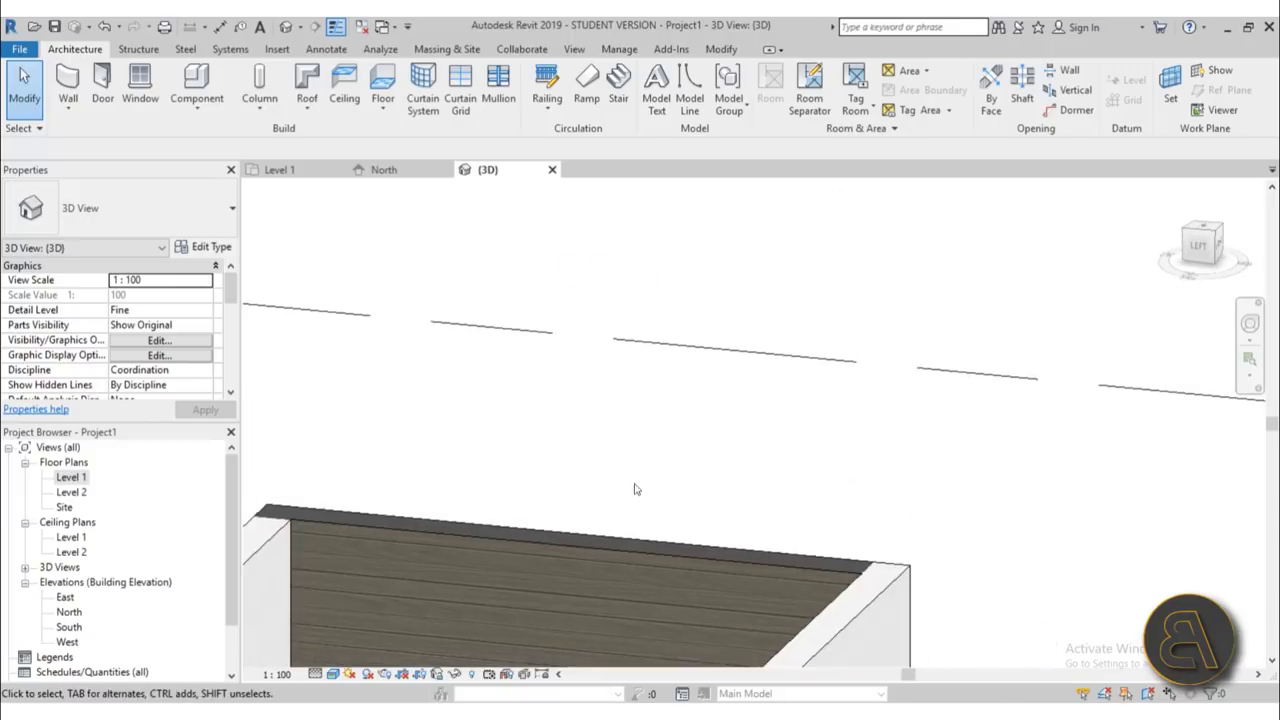
pyautogui.keyDown('shift'); pyautogui.moveTo(634, 489); pyautogui.dragTo(425, 150, button='middle'); pyautogui.keyUp('shift')
# - Try to assign Tile, Porcelain, 4in from the tile library to the structure layer of the Generic Floor - 400mm type
pyautogui.click(543, 516)
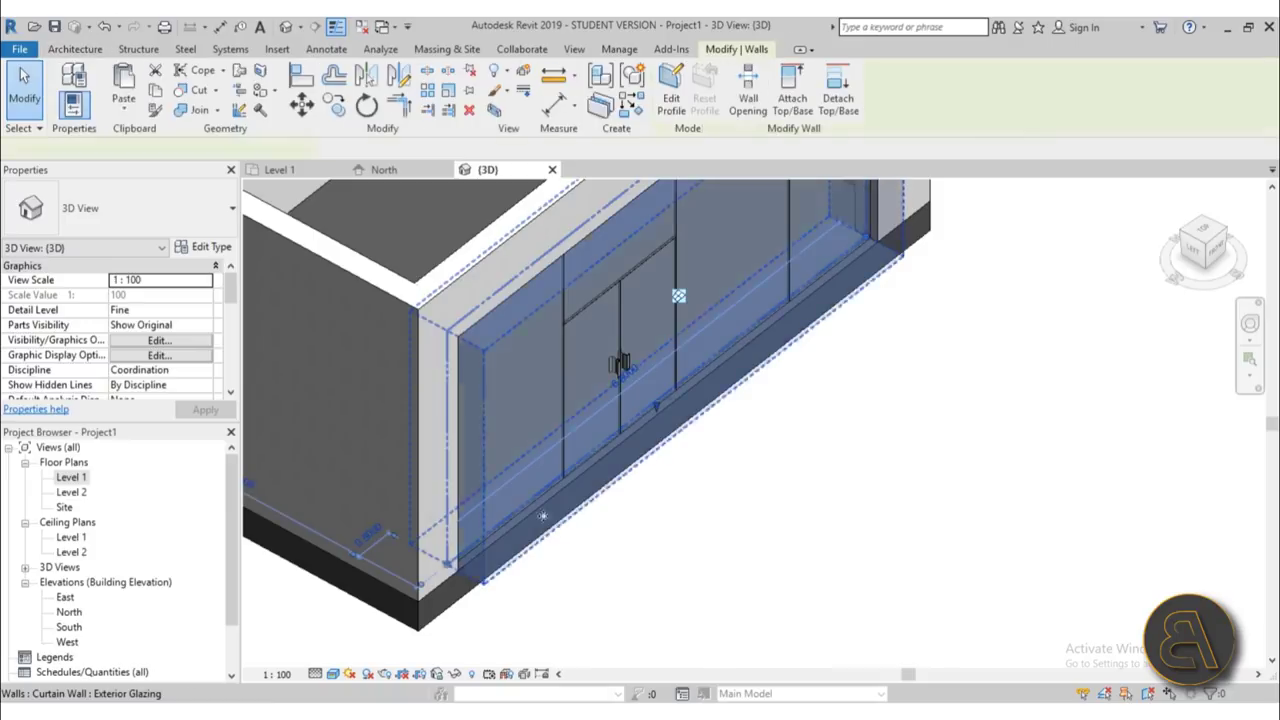
pyautogui.click(484, 626)
pyautogui.click(436, 612)
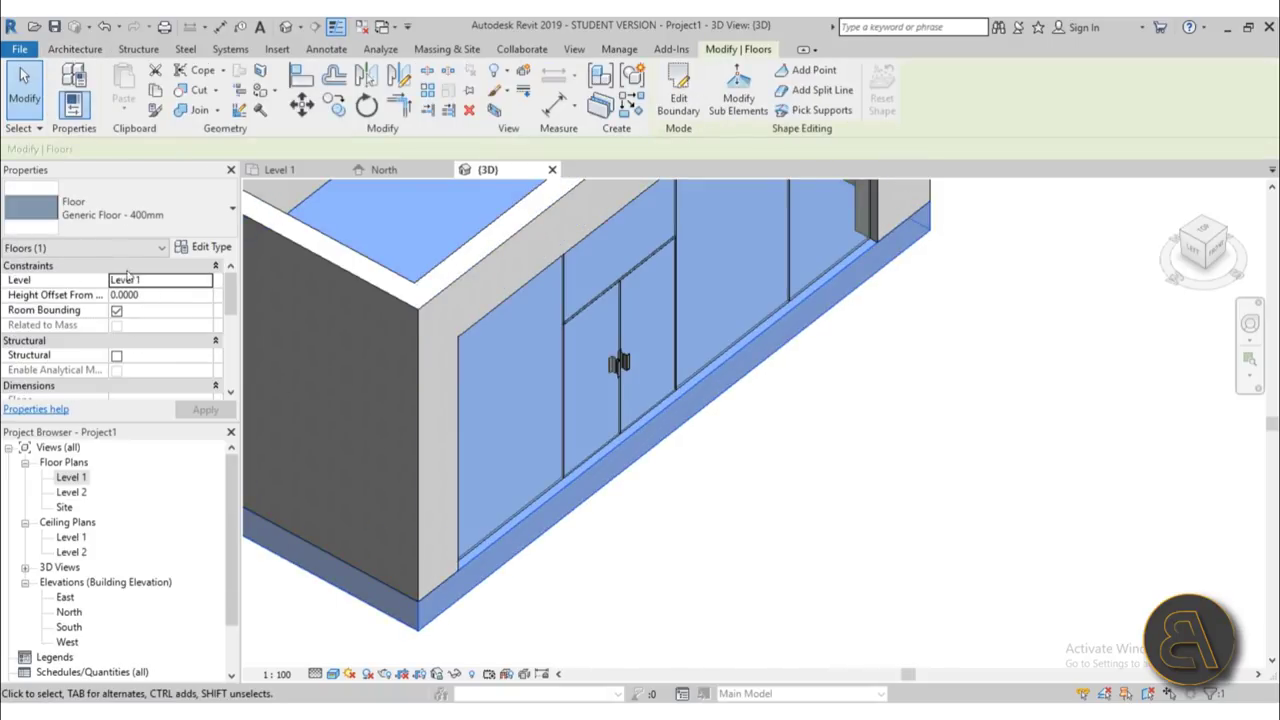
pyautogui.click(212, 250)
pyautogui.click(430, 240)
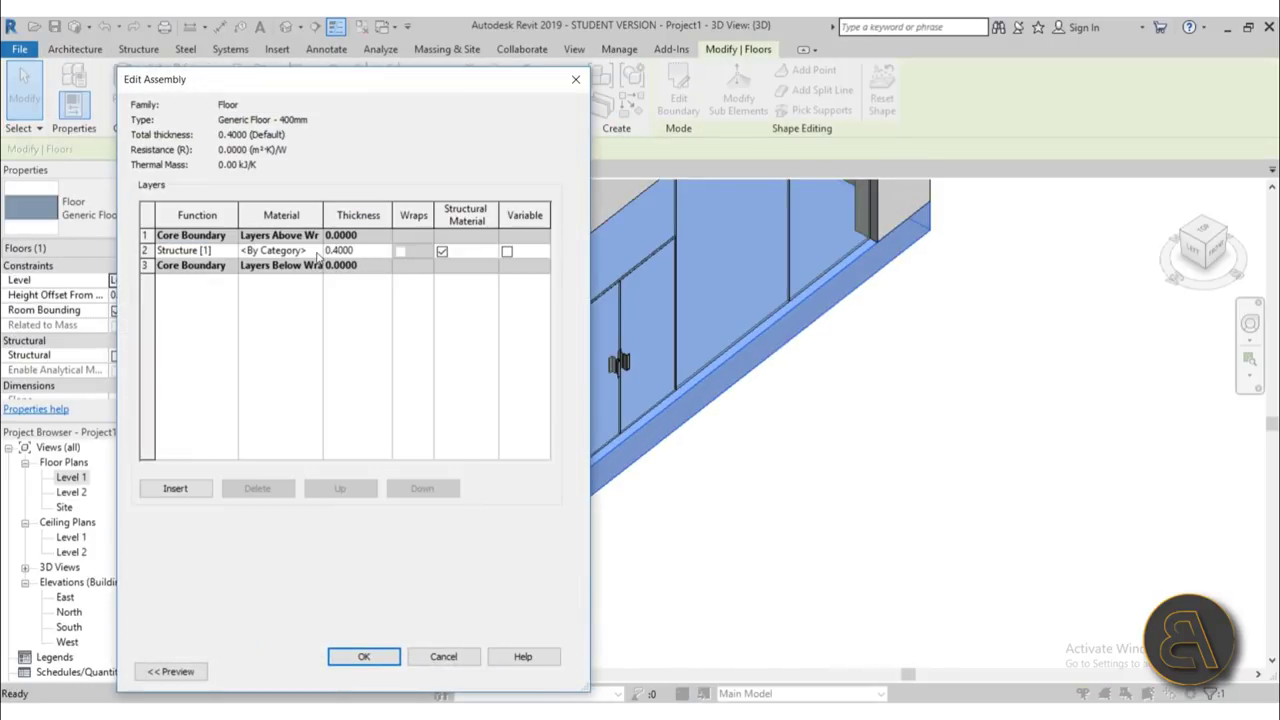
pyautogui.click(318, 257)
pyautogui.click(316, 252)
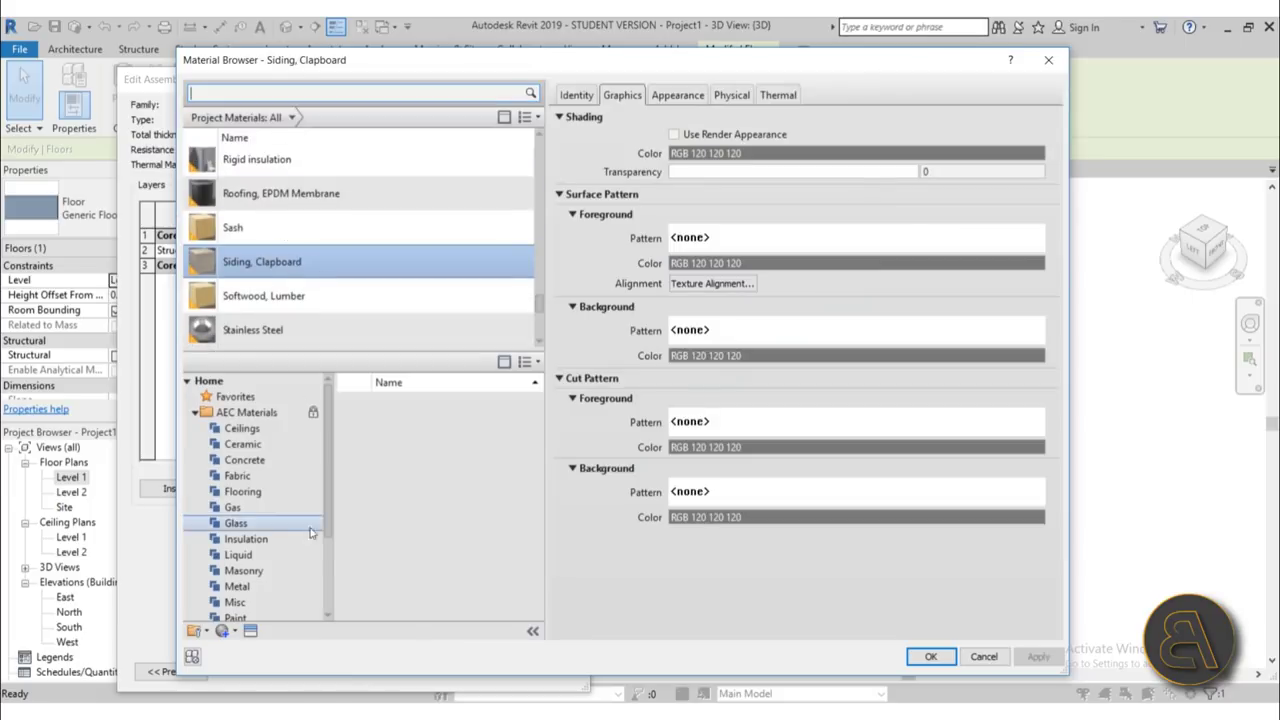
pyautogui.scroll(-3, 250, 540)
pyautogui.click(233, 571)
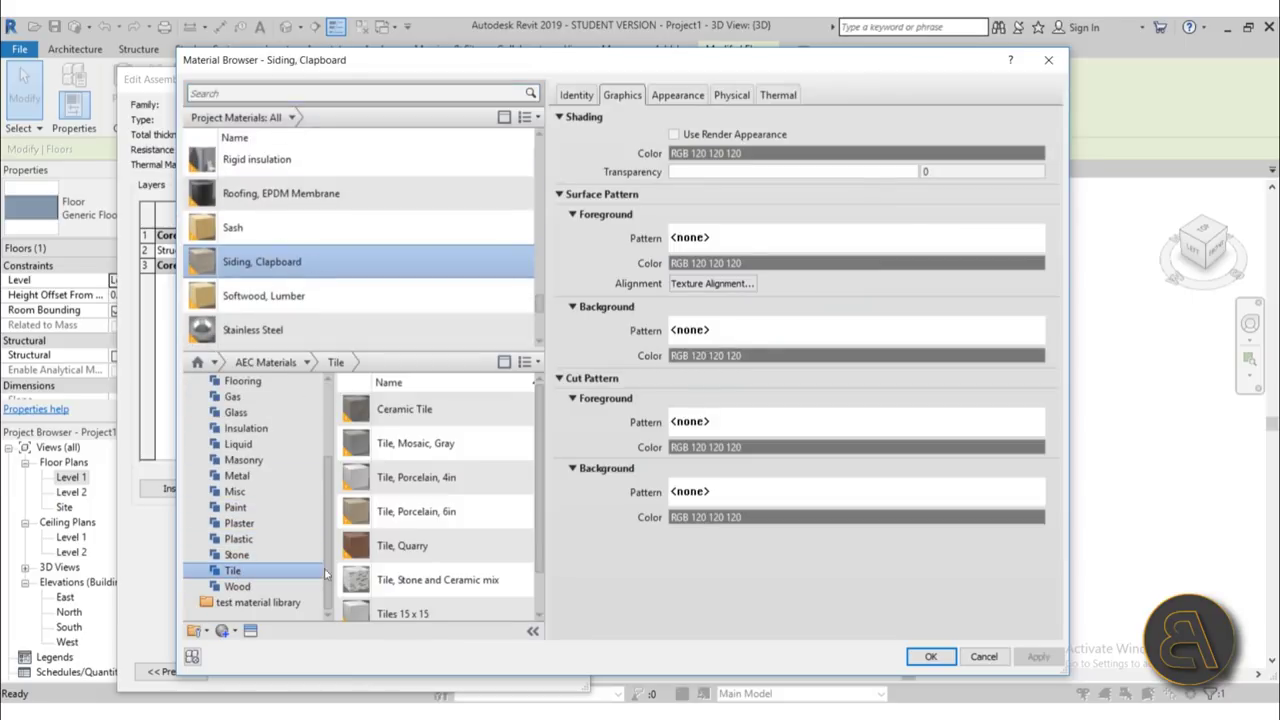
pyautogui.scroll(-2, 486, 572)
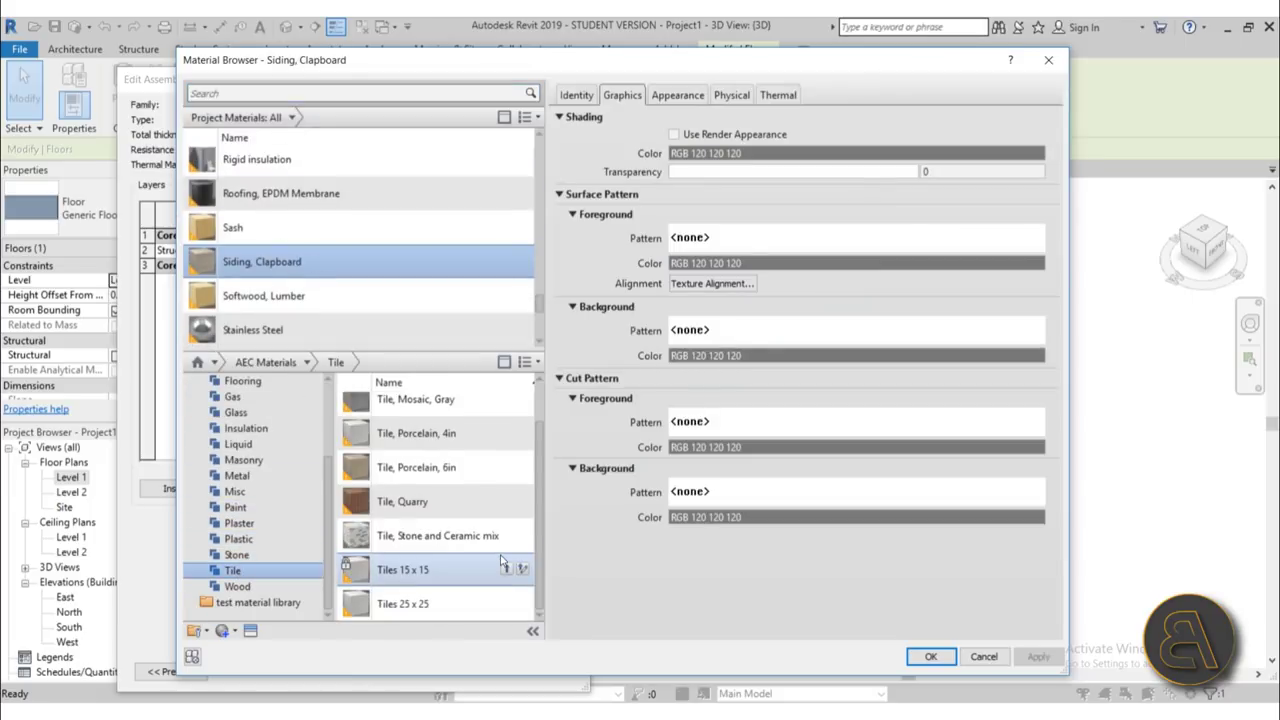
pyautogui.click(481, 436)
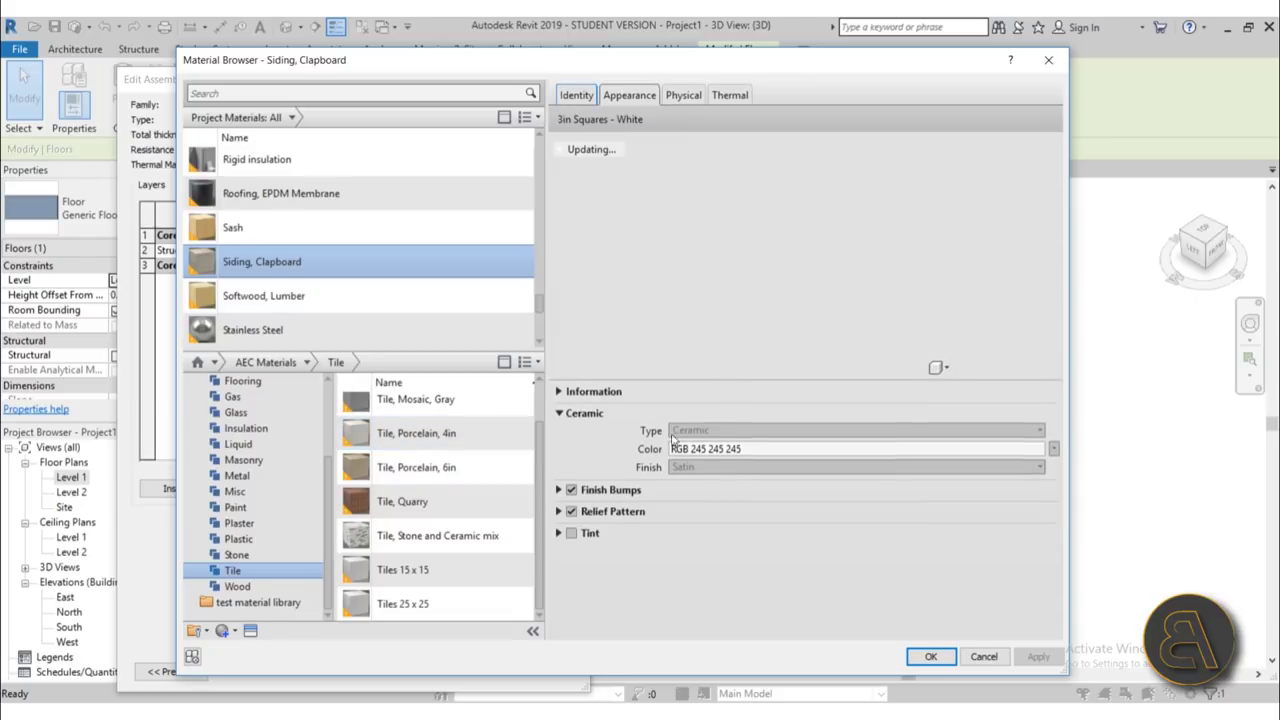
pyautogui.click(938, 657)
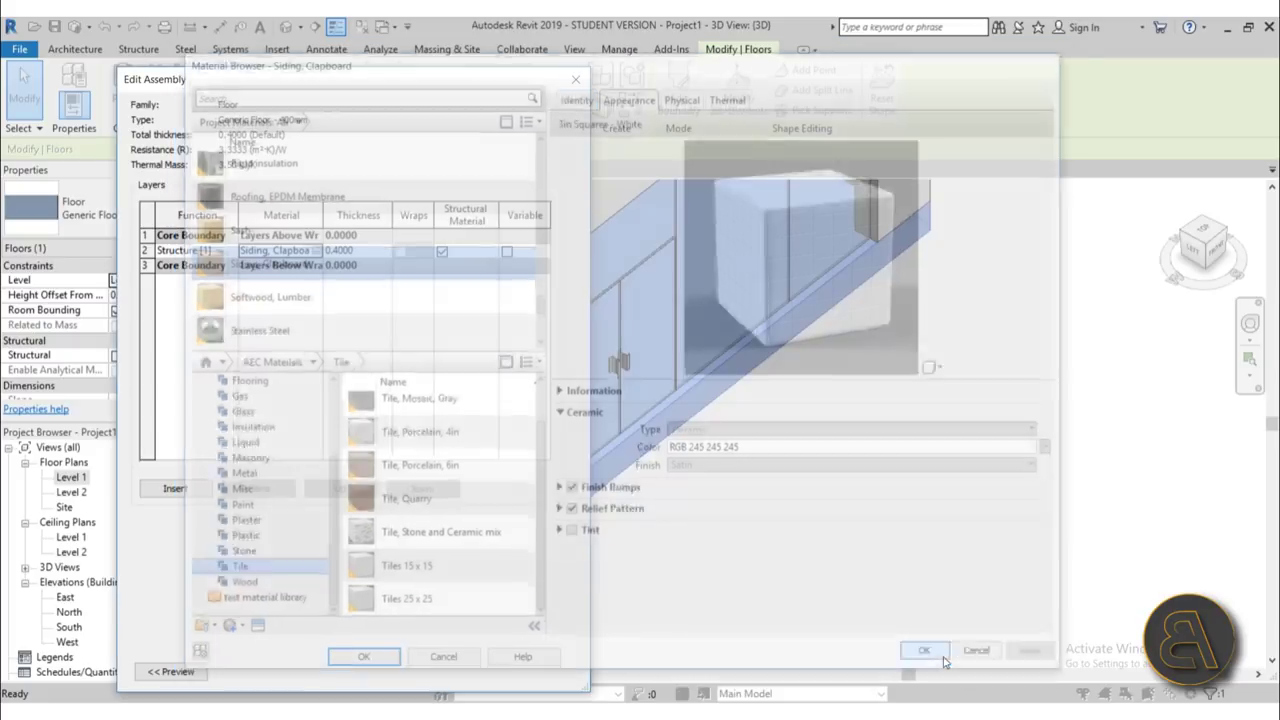
pyautogui.click(364, 657)
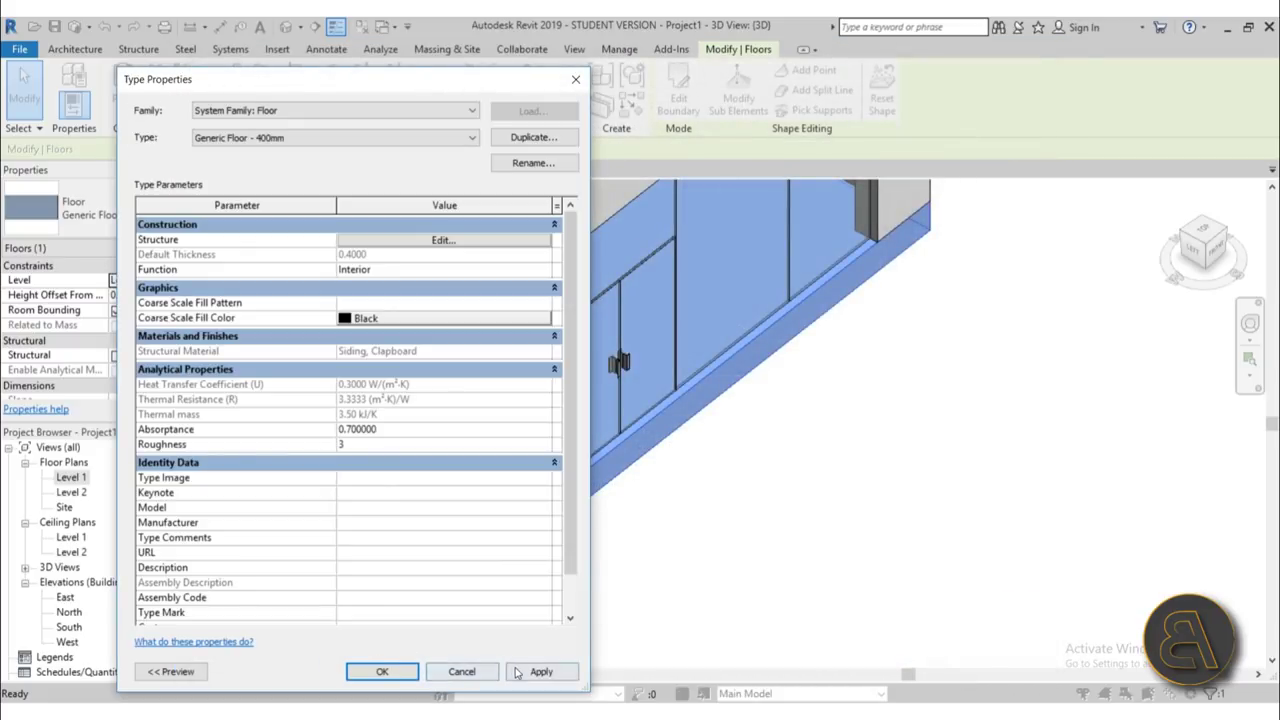
pyautogui.click(382, 671)
pyautogui.click(677, 600)
pyautogui.scroll(-3, 694, 486)
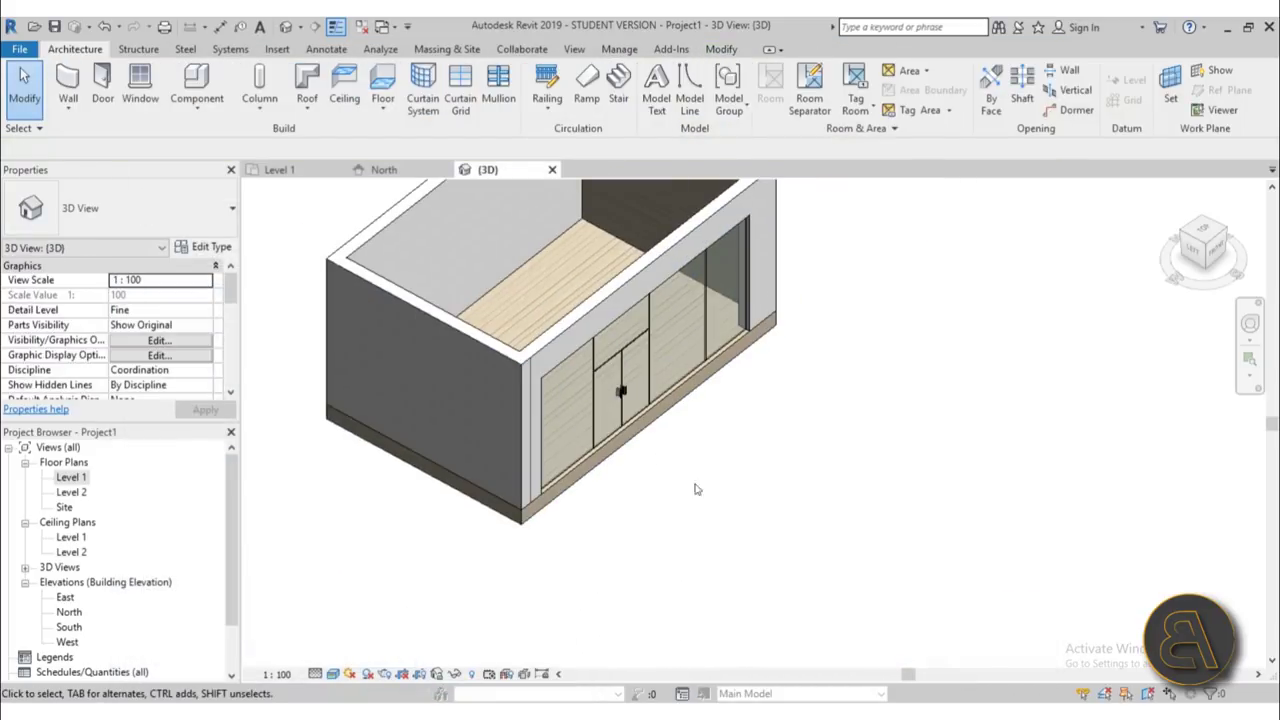
# - Add Tile, Porcelain, 4in to the project materials and assign it to the structure layer of the building's floor type
pyautogui.click(635, 447)
pyautogui.click(560, 520)
pyautogui.click(489, 511)
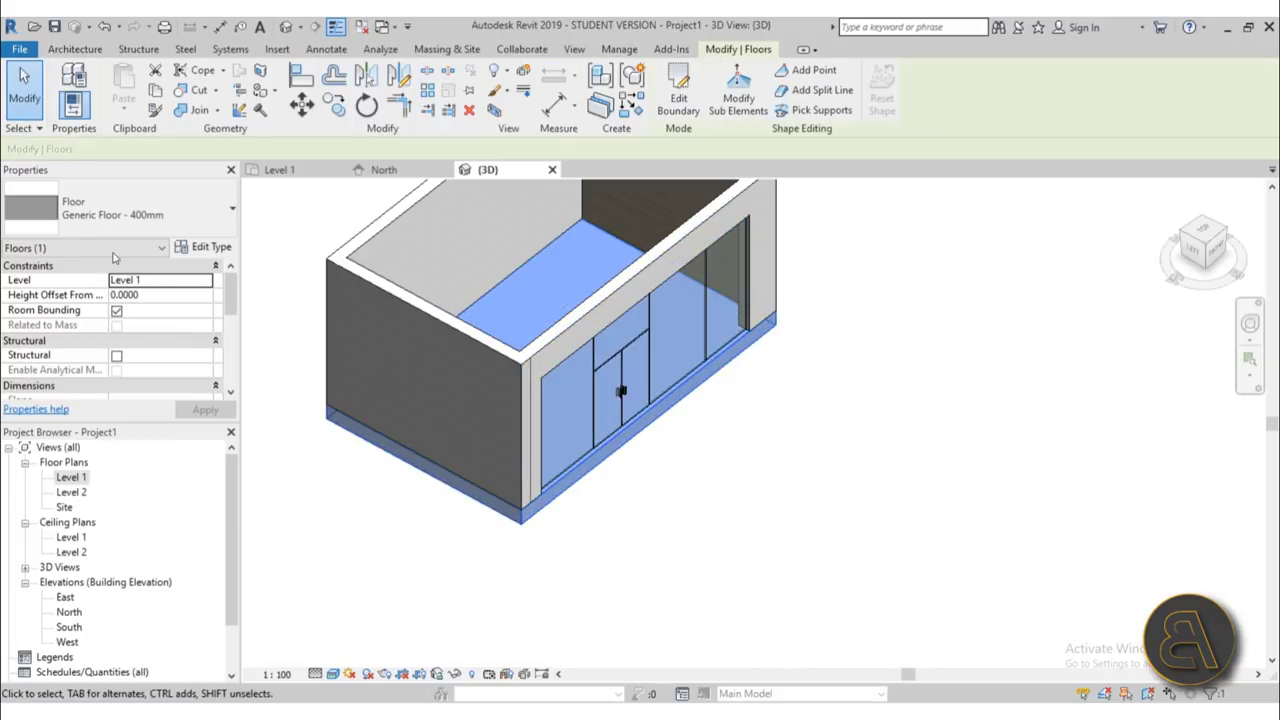
pyautogui.click(205, 250)
pyautogui.click(380, 241)
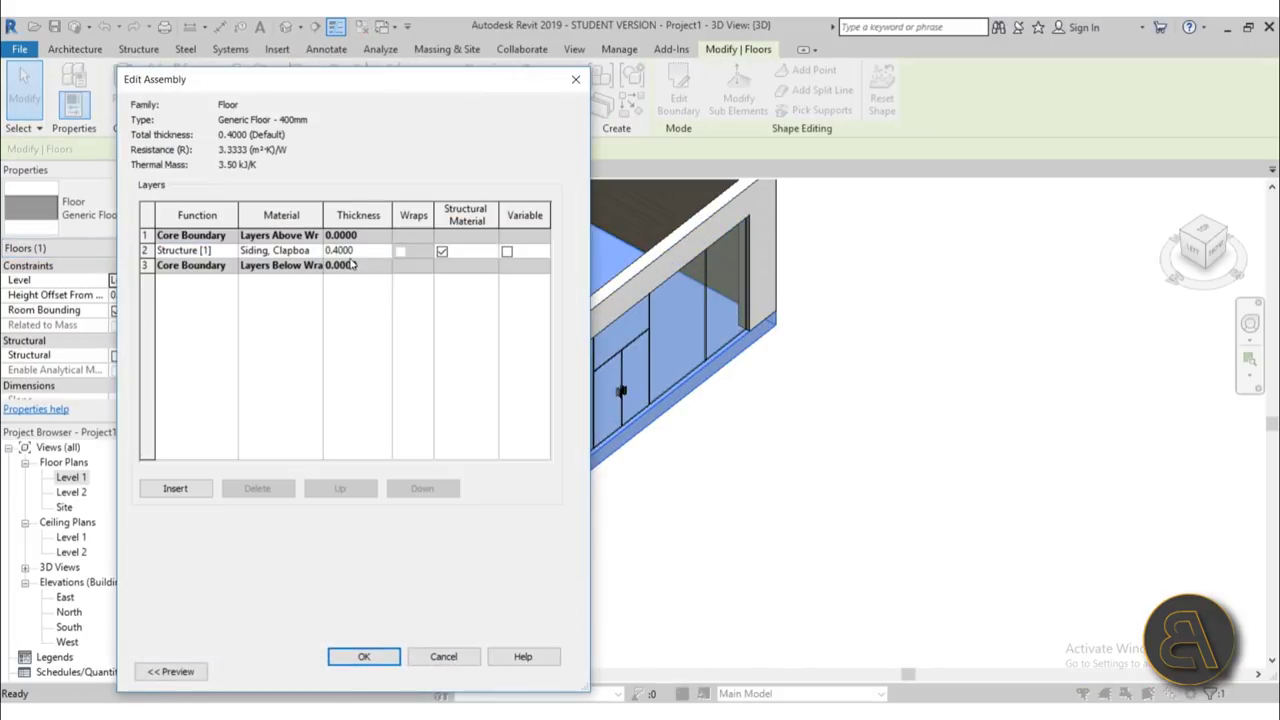
pyautogui.click(316, 251)
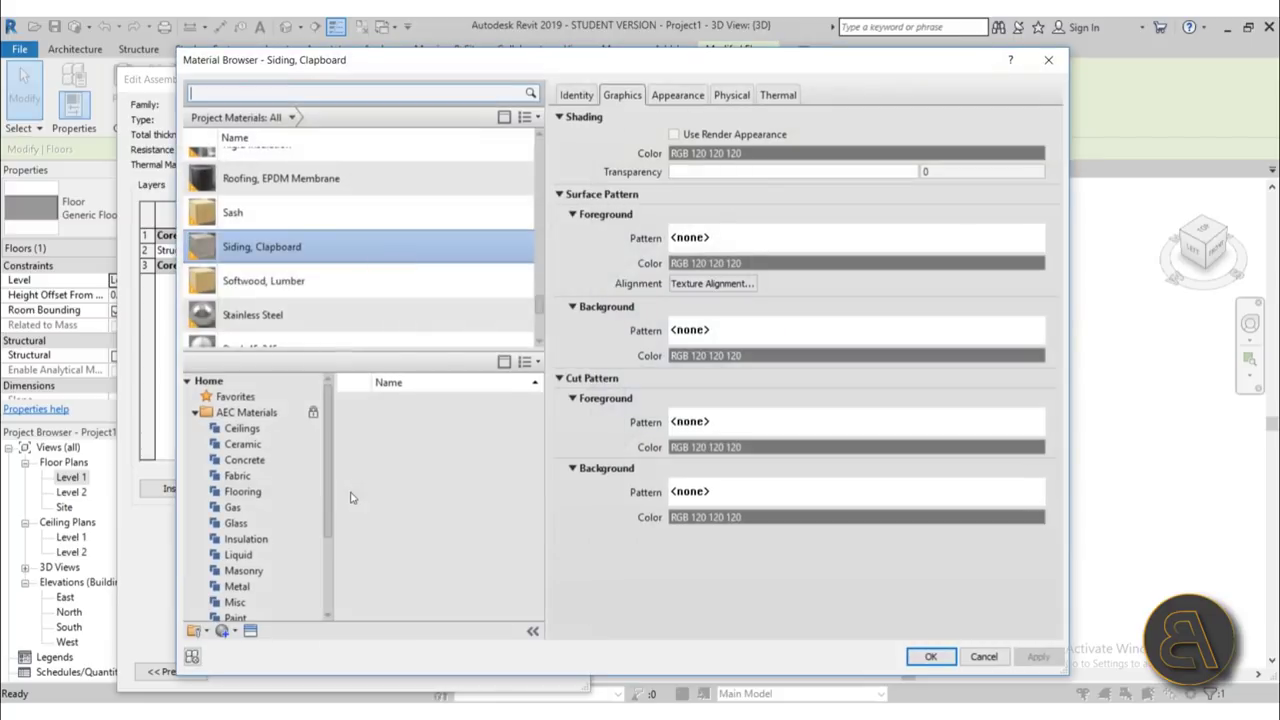
pyautogui.scroll(-3, 277, 446)
pyautogui.click(238, 570)
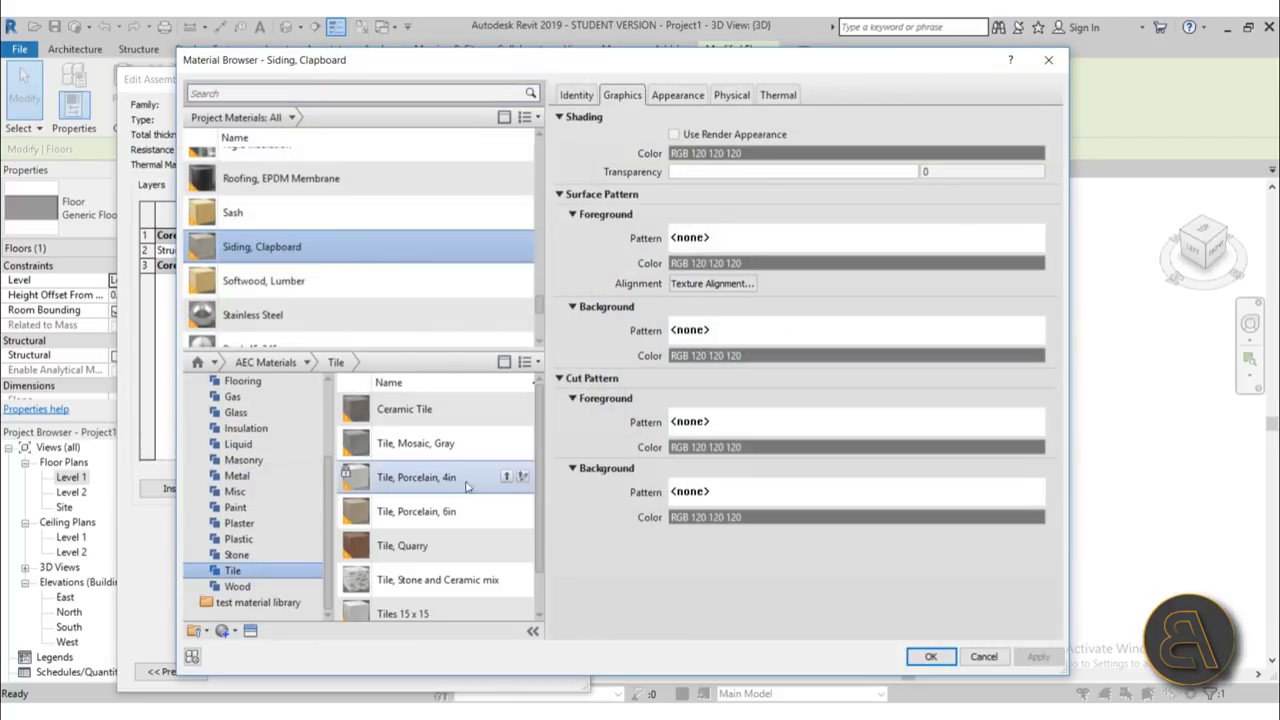
pyautogui.click(506, 478)
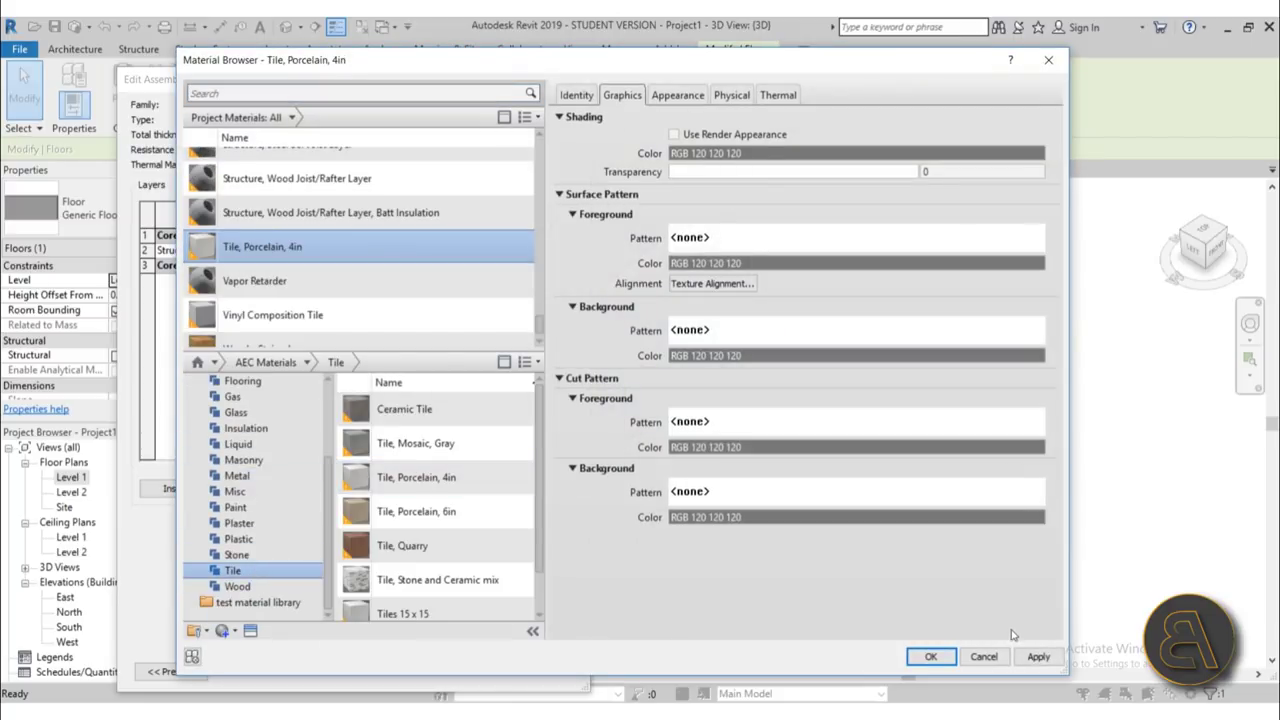
pyautogui.click(930, 656)
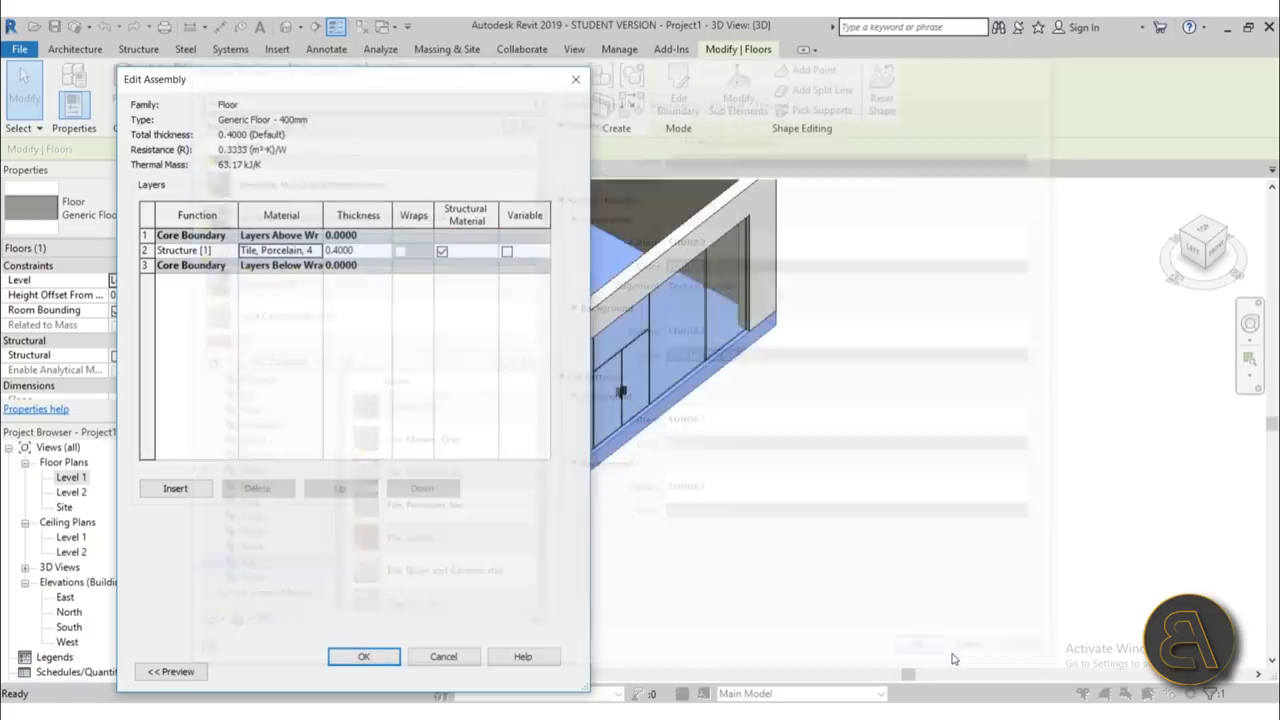
pyautogui.click(364, 657)
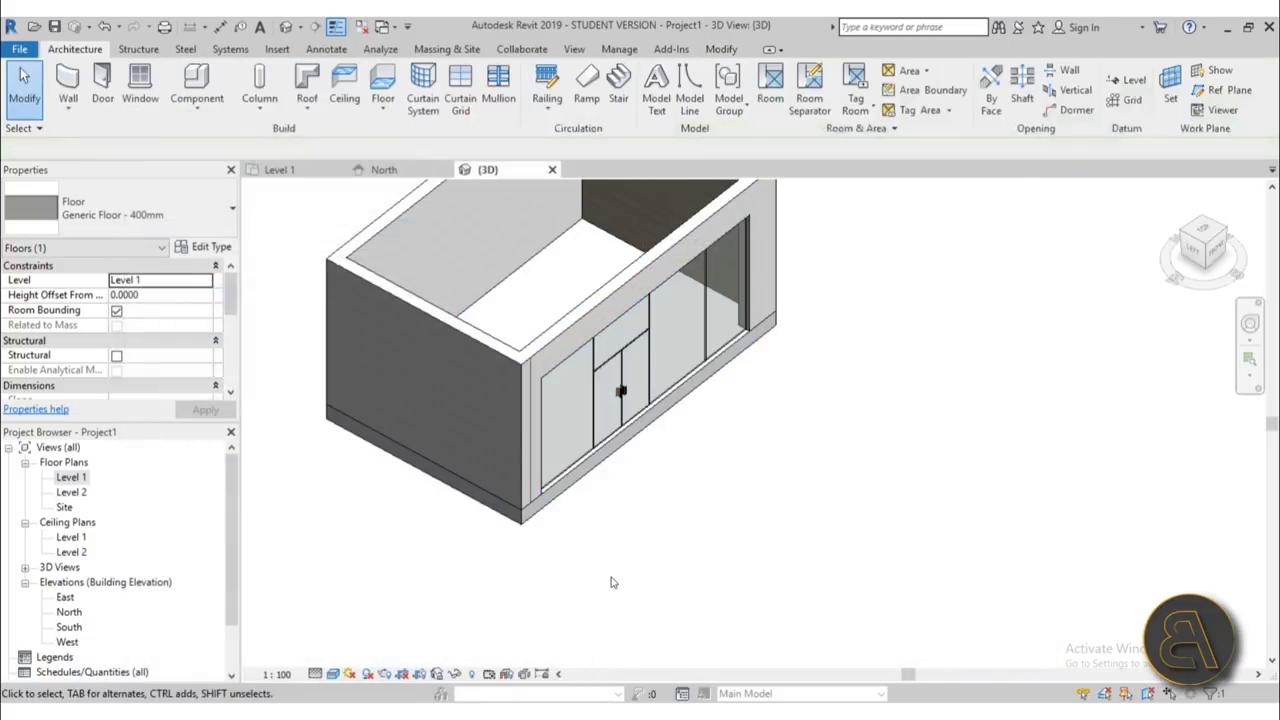
pyautogui.press('Escape')
pyautogui.keyDown('shift'); pyautogui.moveTo(655, 400); pyautogui.dragTo(580, 430, button='middle'); pyautogui.keyUp('shift')
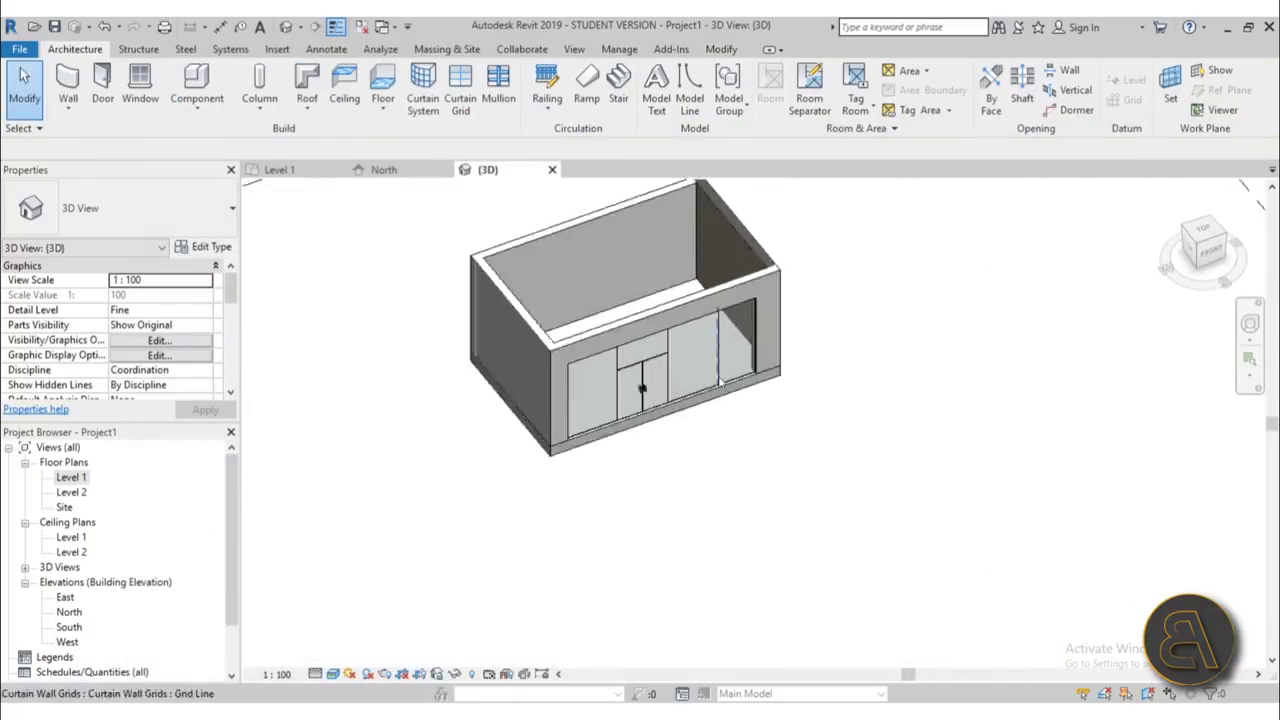
pyautogui.scroll(4, 560, 450)
pyautogui.keyDown('shift'); pyautogui.moveTo(524, 492); pyautogui.dragTo(566, 503, button='middle'); pyautogui.keyUp('shift')
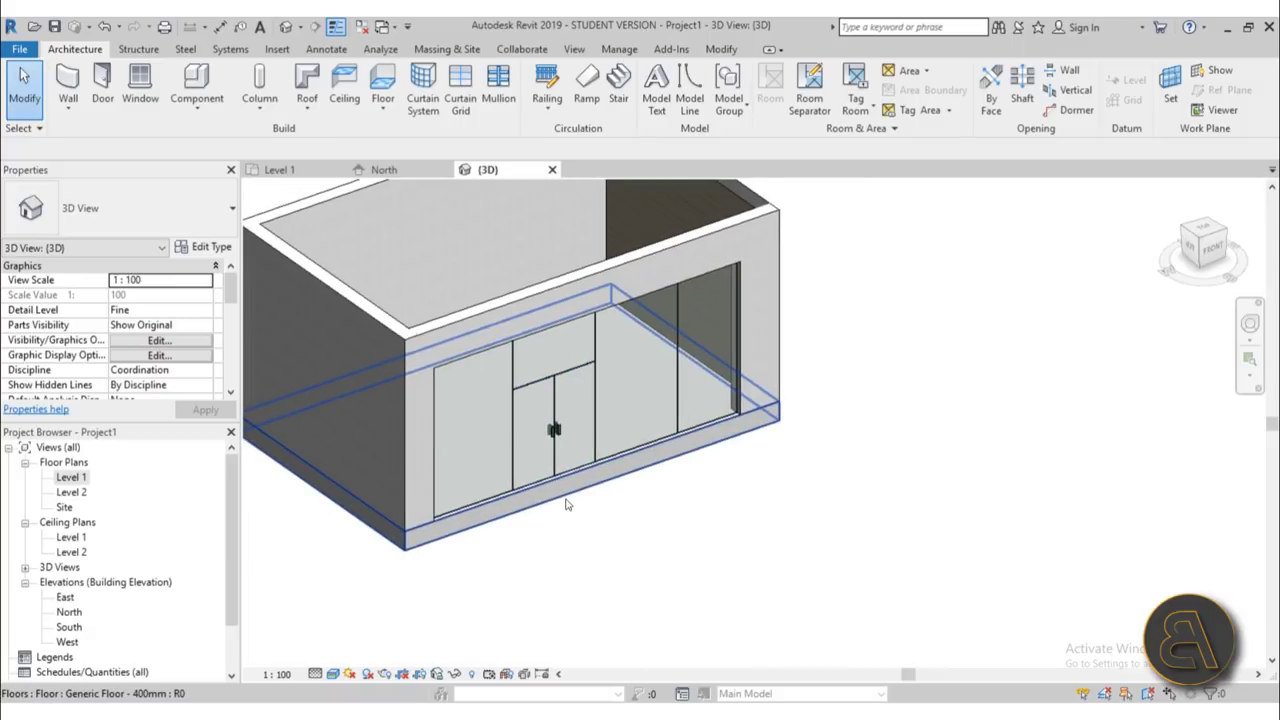
# - In the Level 1 plan, start a wall and duplicate the Generic - 300mm wall type as Generic - 3100mm
pyautogui.doubleClick(71, 478)
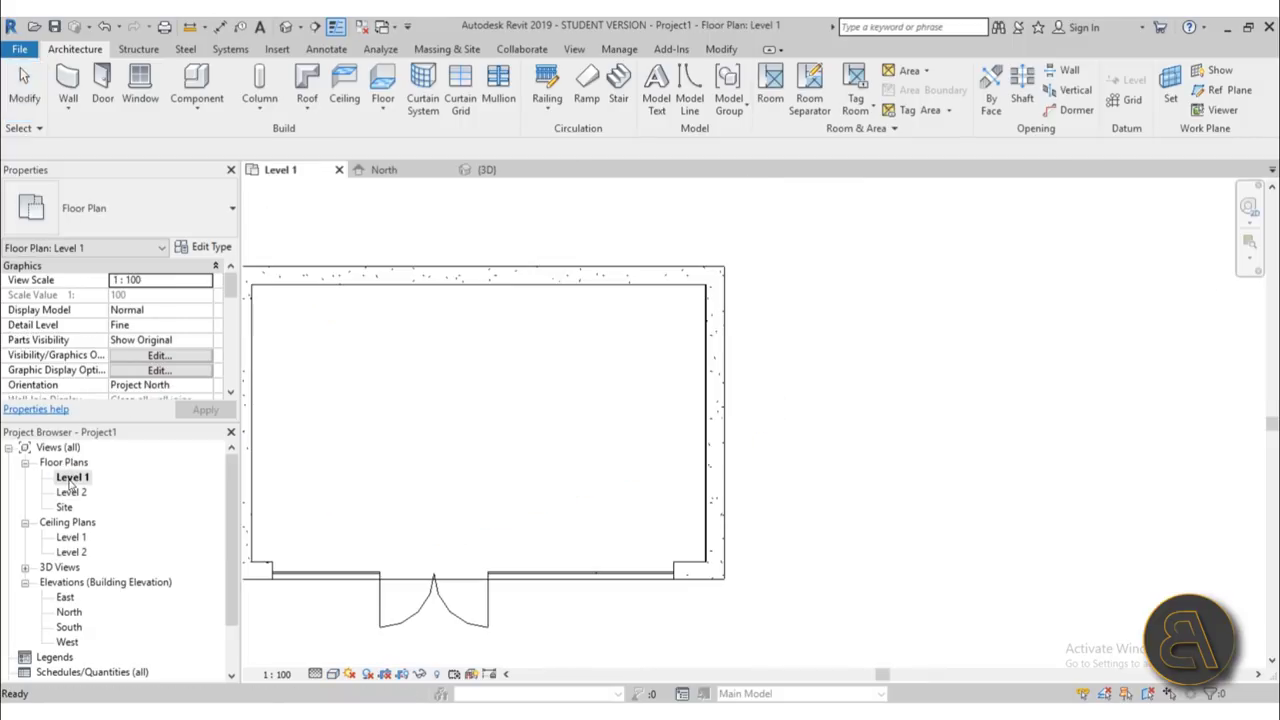
pyautogui.click(68, 85)
pyautogui.click(120, 208)
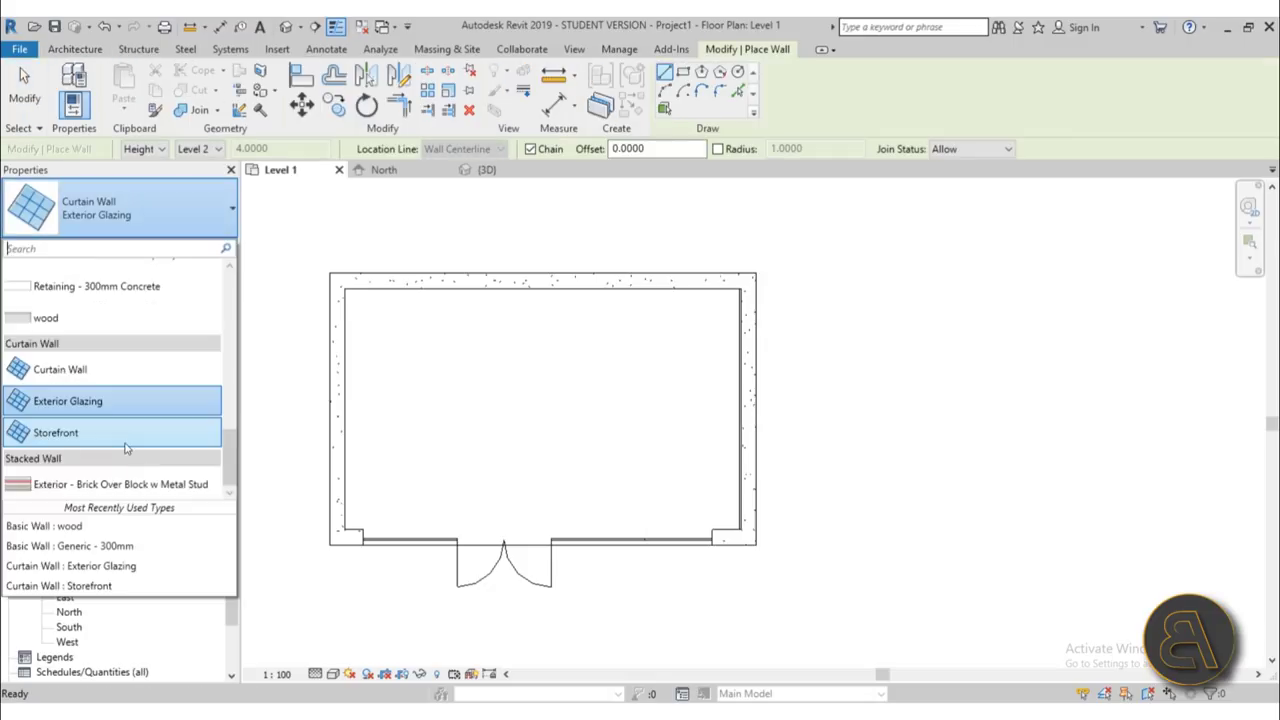
pyautogui.scroll(5, 126, 440)
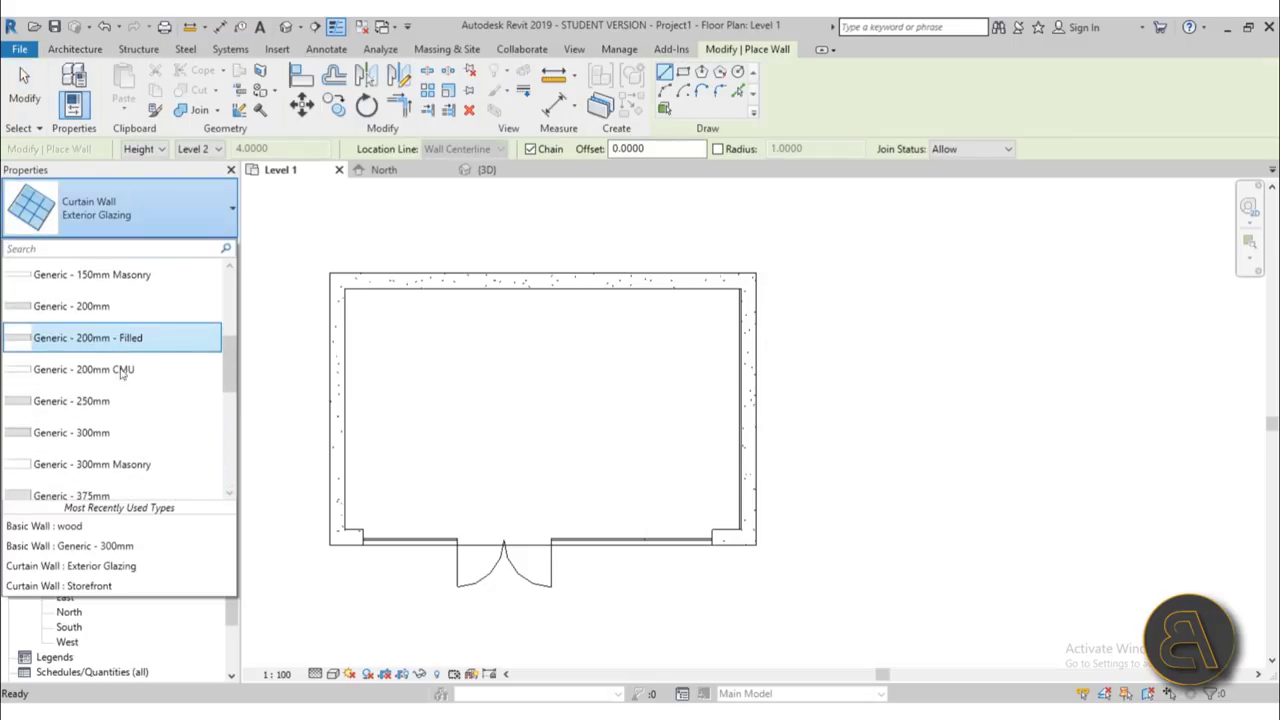
pyautogui.click(117, 432)
pyautogui.click(206, 256)
pyautogui.click(530, 138)
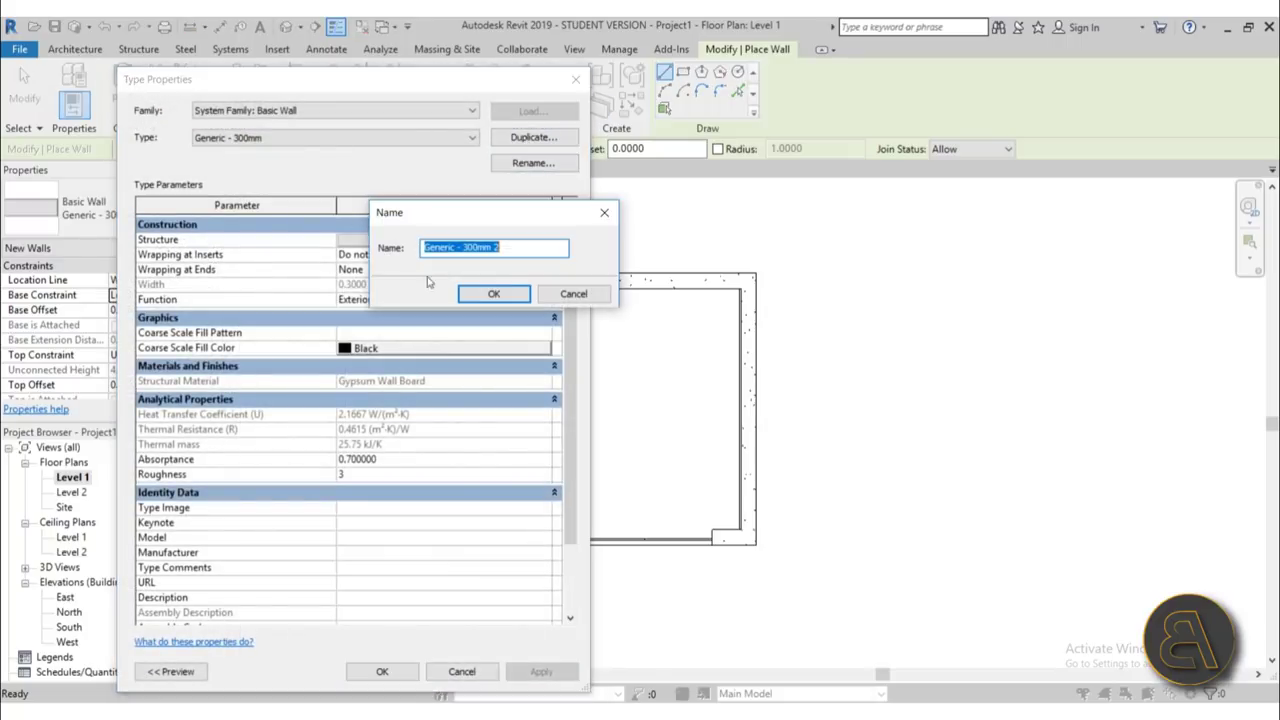
pyautogui.click(517, 251)
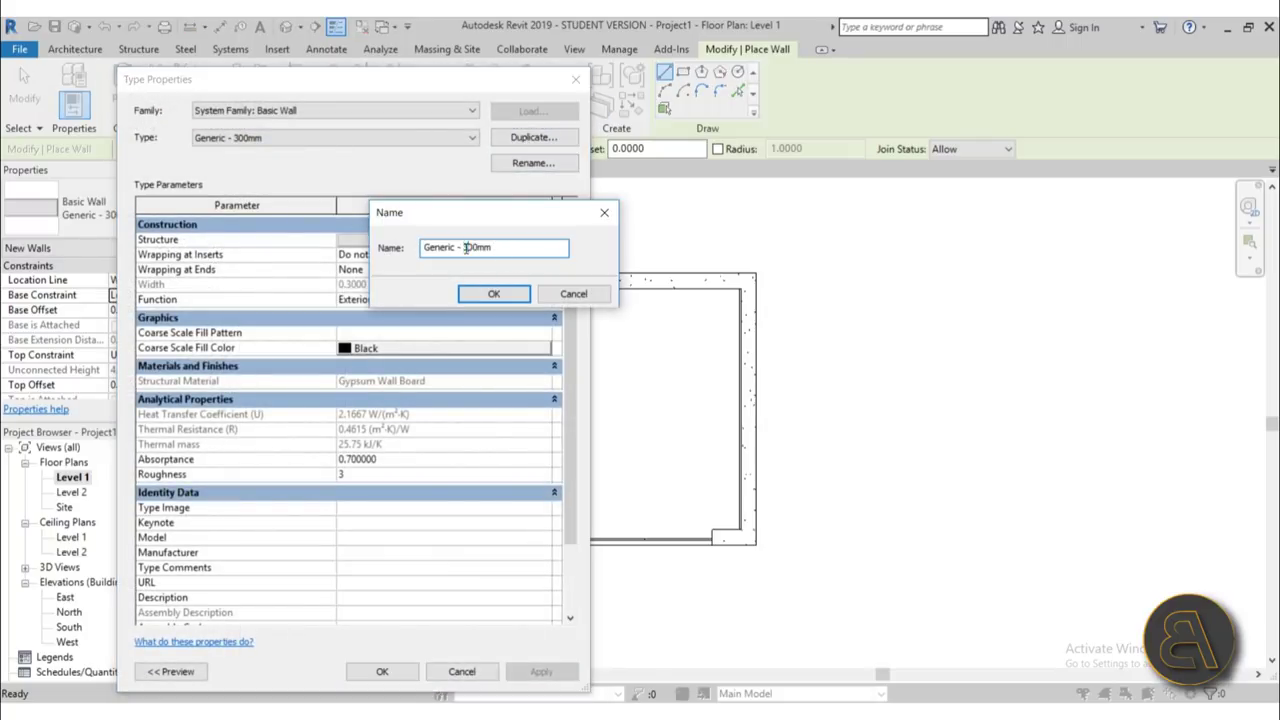
pyautogui.write('1')
pyautogui.press('Return')
# - Set the thickness of the new wall type's structure layer to 0.1 m
pyautogui.click(466, 241)
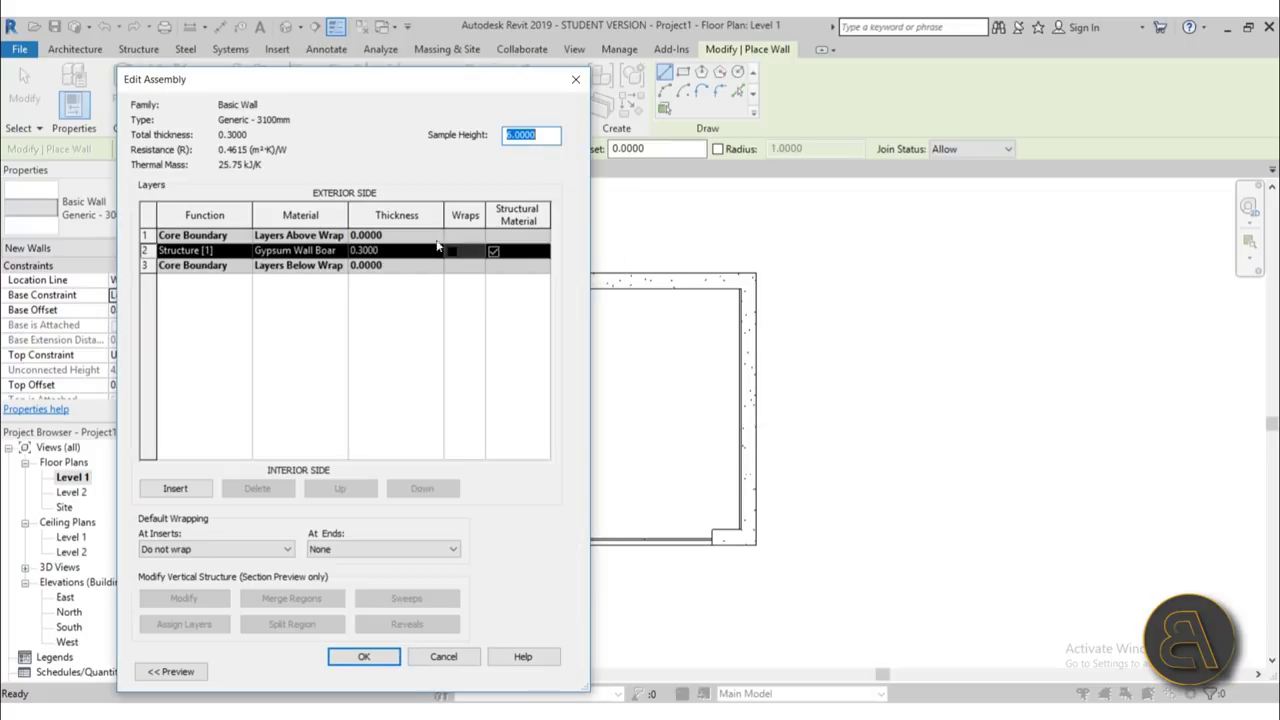
pyautogui.click(390, 251)
pyautogui.write('0.1')
pyautogui.press('Tab')
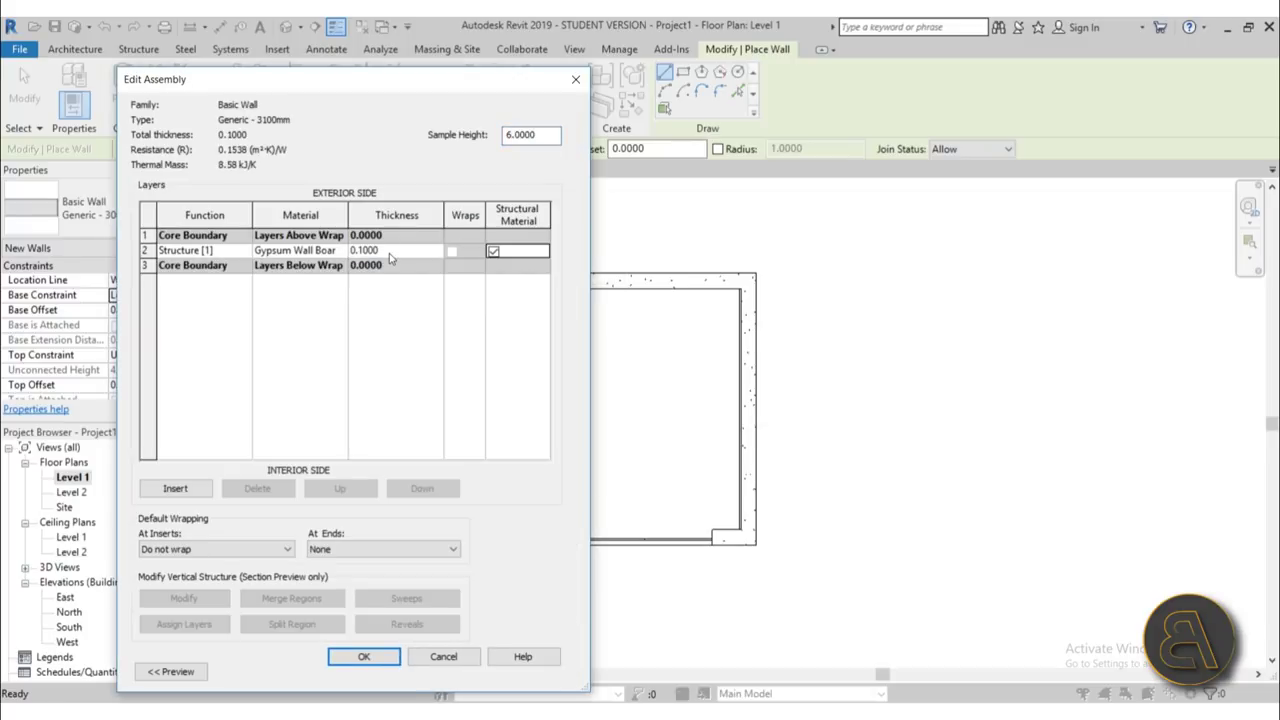
pyautogui.click(364, 656)
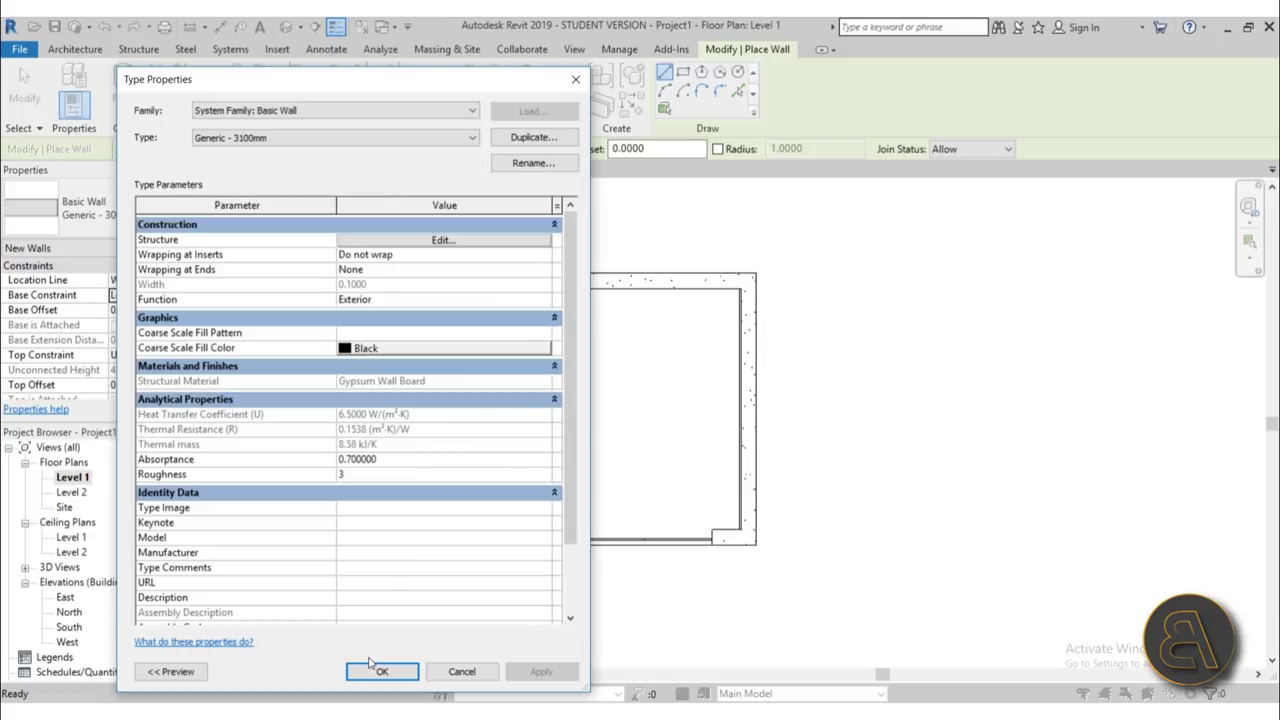
# - Rename the new wall type to Generic - 100mm
pyautogui.click(557, 167)
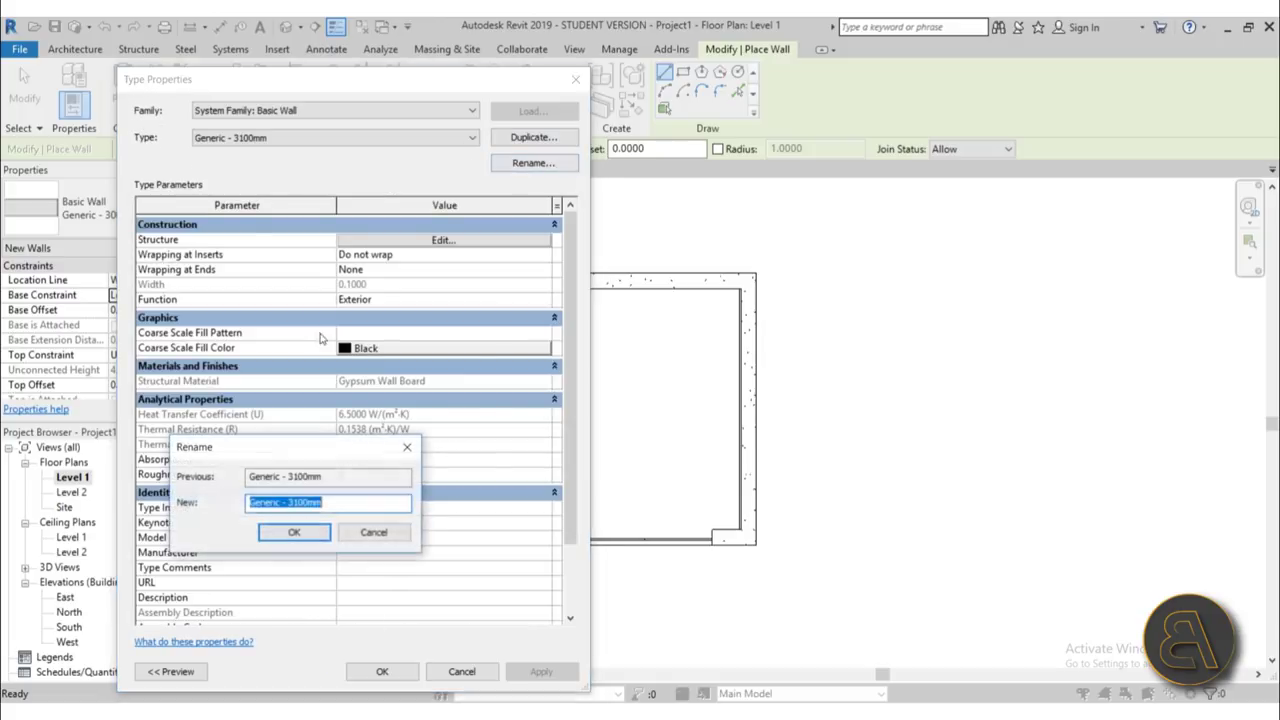
pyautogui.click(290, 503)
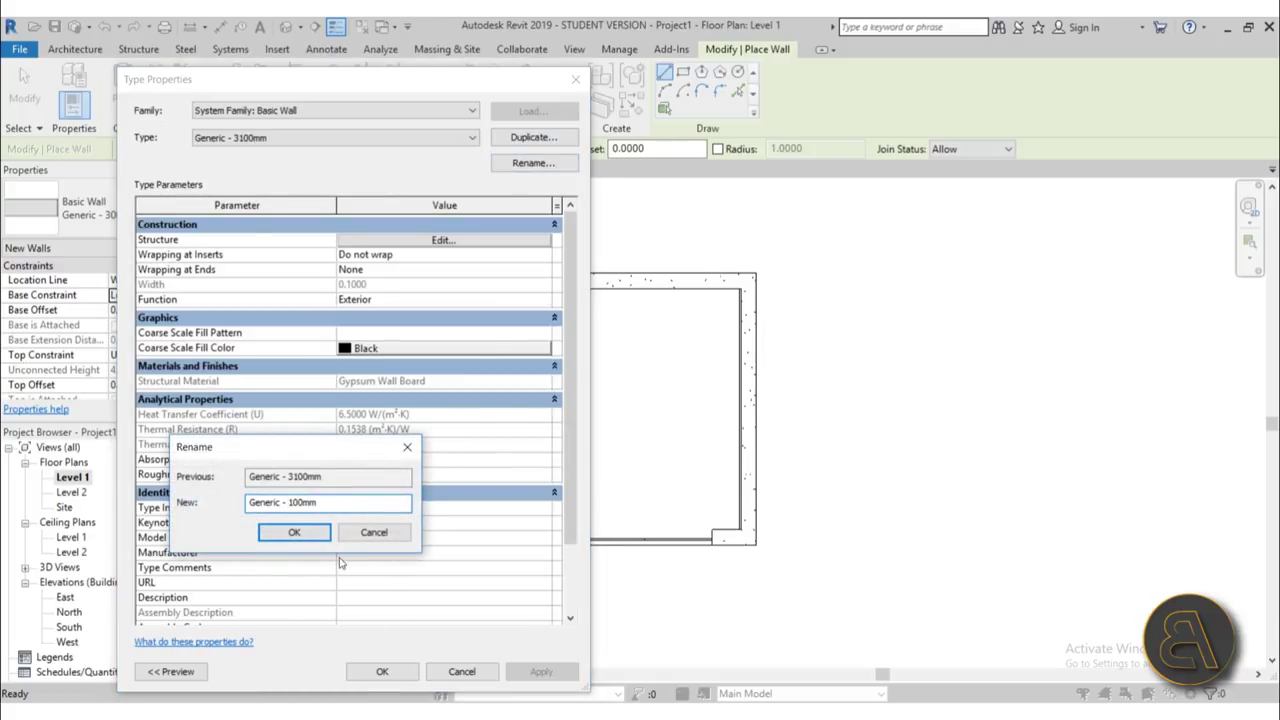
pyautogui.click(294, 532)
pyautogui.click(382, 671)
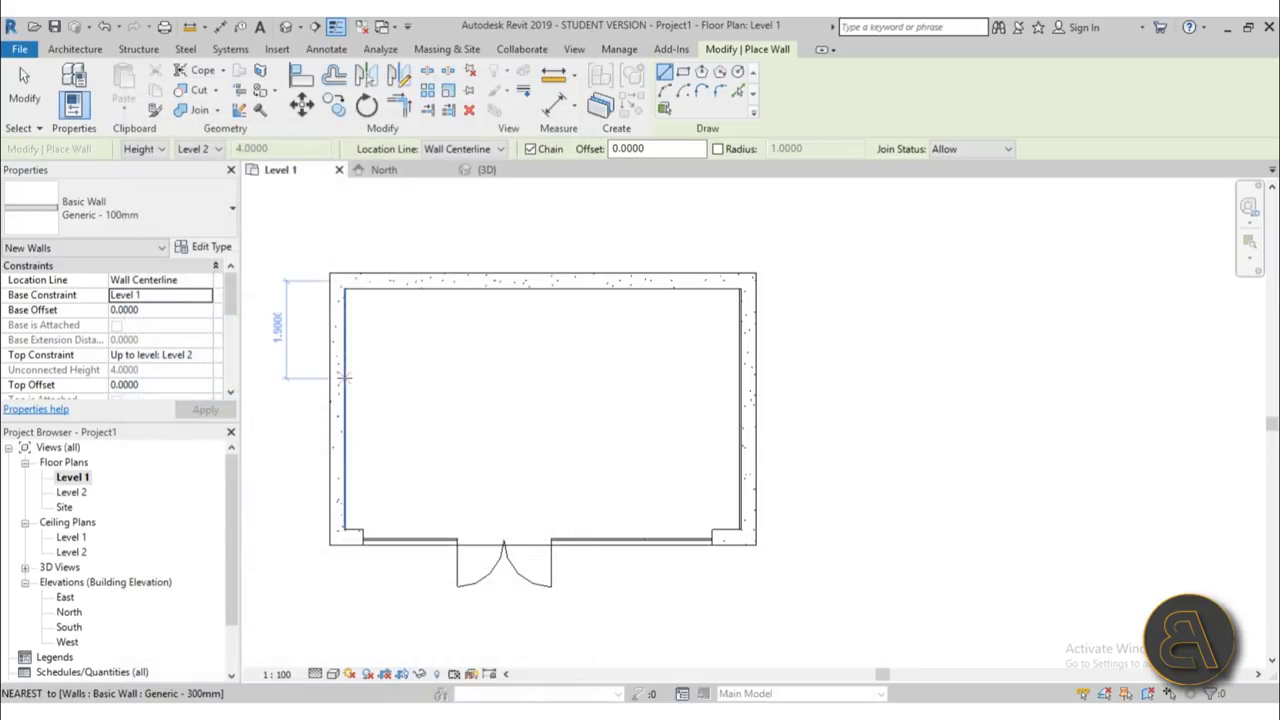
# - Draw two Generic - 100mm walls enclosing a small room of about 1.75 by 1.9 m in the building's northwest corner
pyautogui.click(343, 378)
pyautogui.click(428, 378)
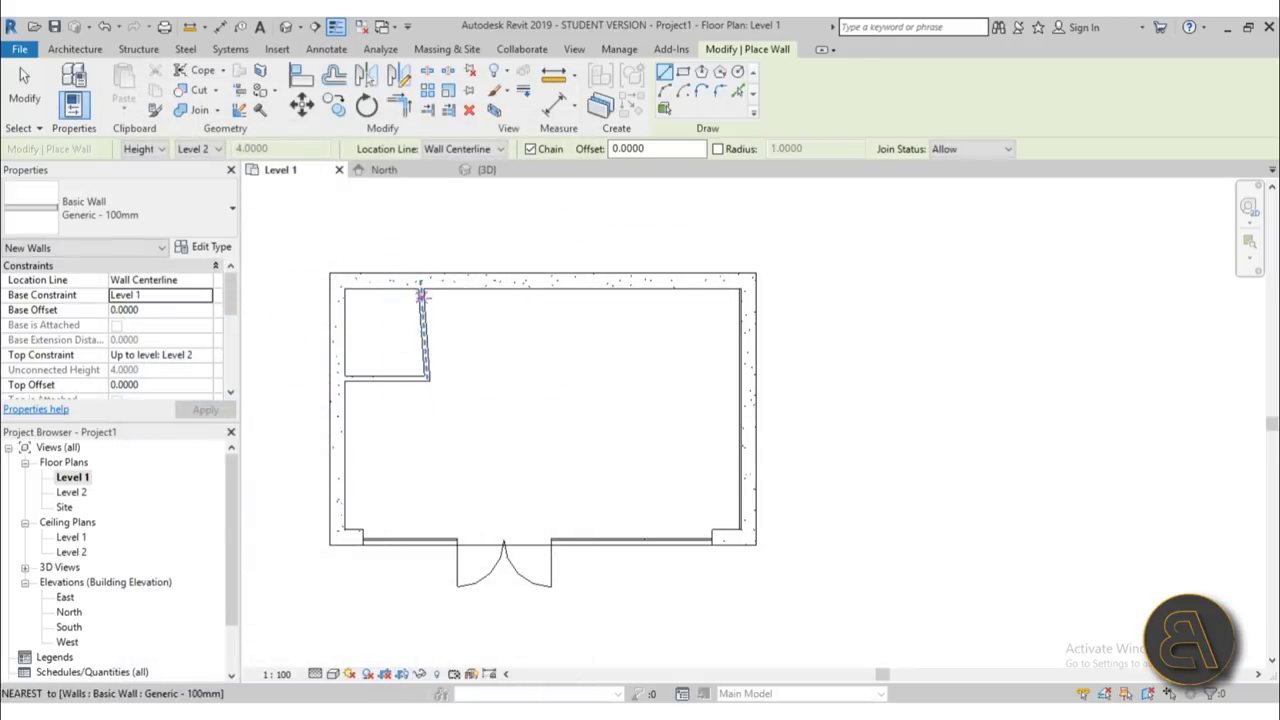
pyautogui.press('Escape')
pyautogui.press('Escape')
pyautogui.click(422, 298)
pyautogui.moveTo(420, 281); pyautogui.dragTo(427, 281)
pyautogui.press('Escape')
pyautogui.scroll(2, 345, 280)
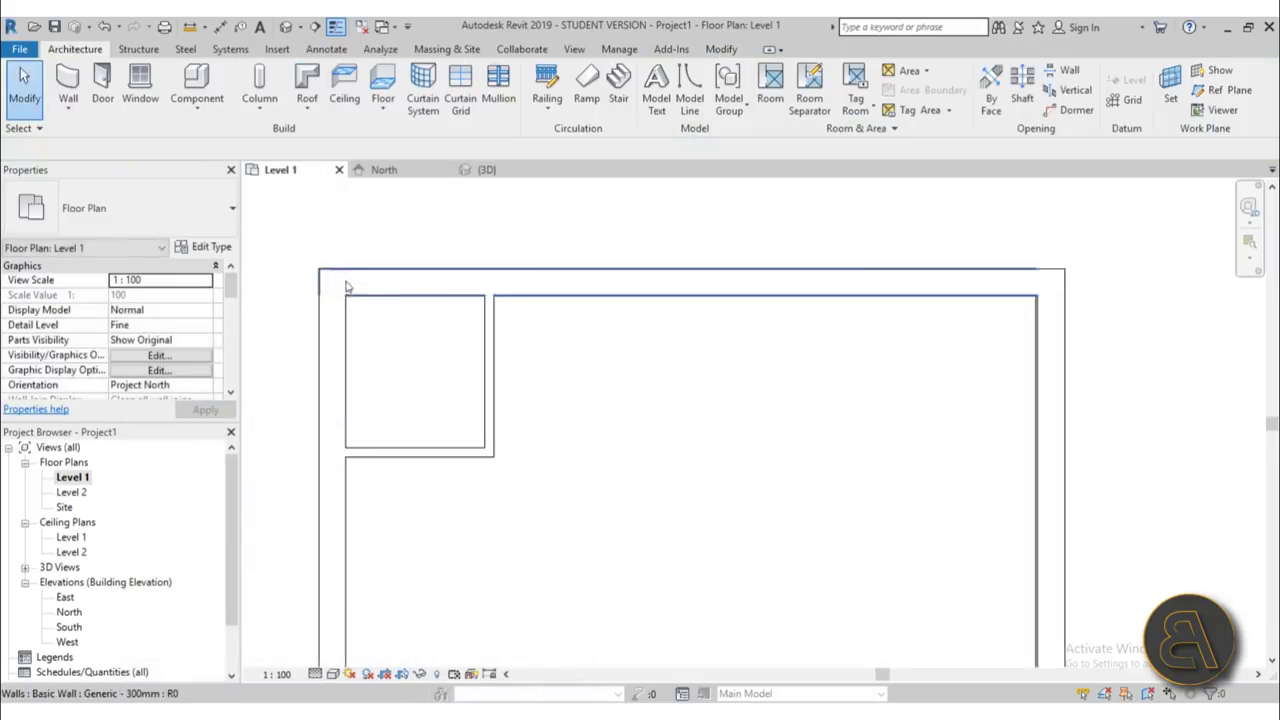
# - Set the distance between the small room's horizontal wall and the north wall to 1.8 m
pyautogui.click(415, 451)
pyautogui.click(262, 366)
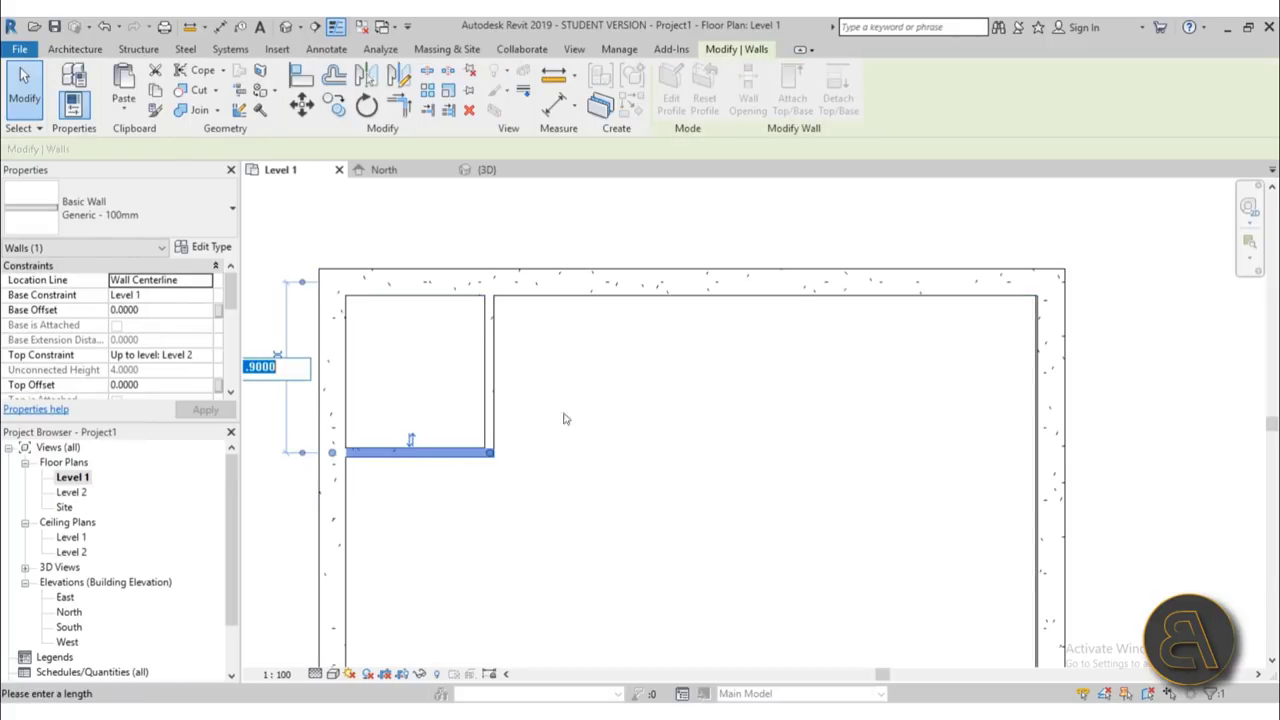
pyautogui.write('1.8')
pyautogui.press('Return')
pyautogui.press('Escape')
pyautogui.scroll(-2, 581, 409)
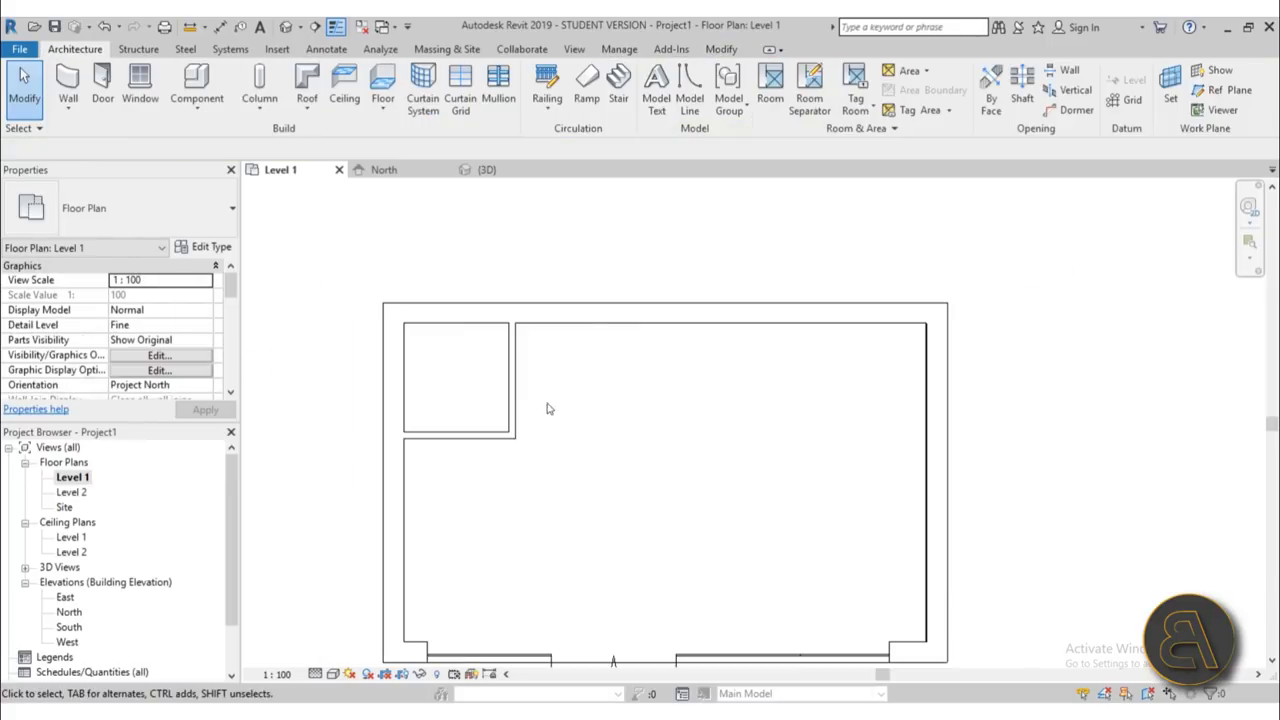
# - Set the distance between the small room's vertical wall and the west wall to 2 m
pyautogui.click(515, 397)
pyautogui.click(452, 258)
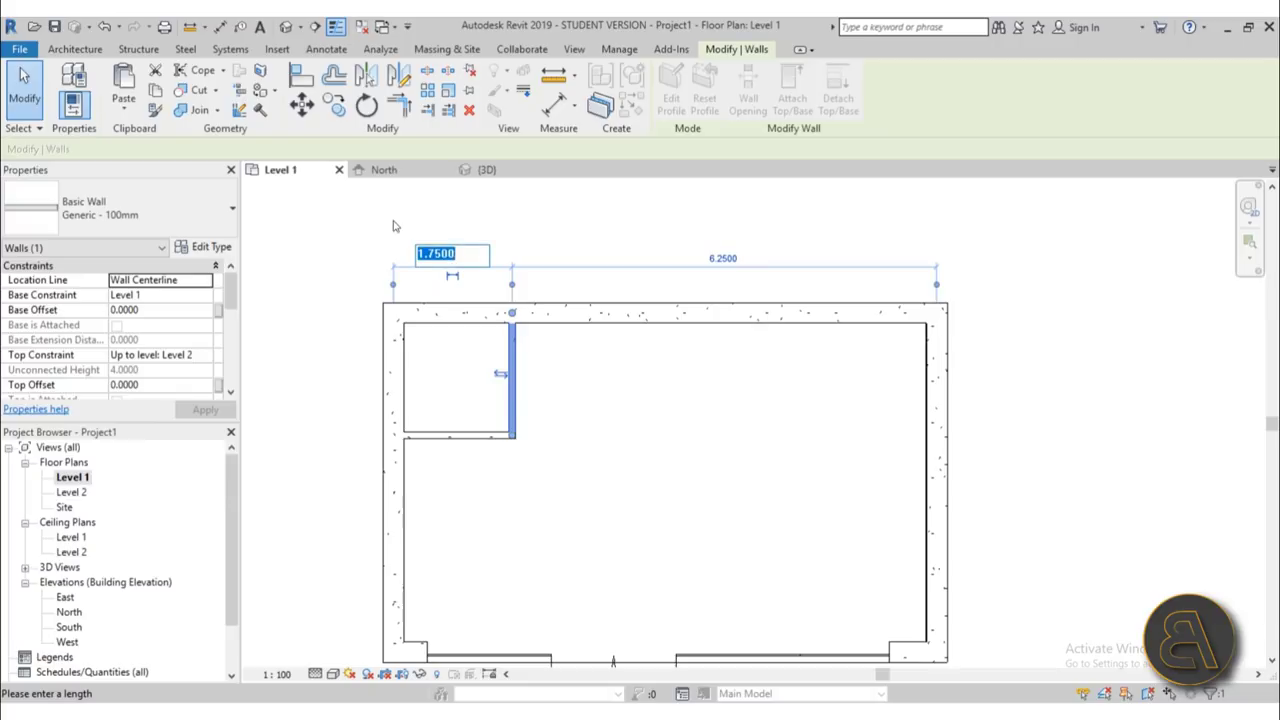
pyautogui.write('2')
pyautogui.press('Return')
pyautogui.scroll(-2, 606, 405)
pyautogui.moveTo(642, 460); pyautogui.dragTo(640, 428, button='middle')
pyautogui.scroll(3, 540, 365)
pyautogui.press('Escape')
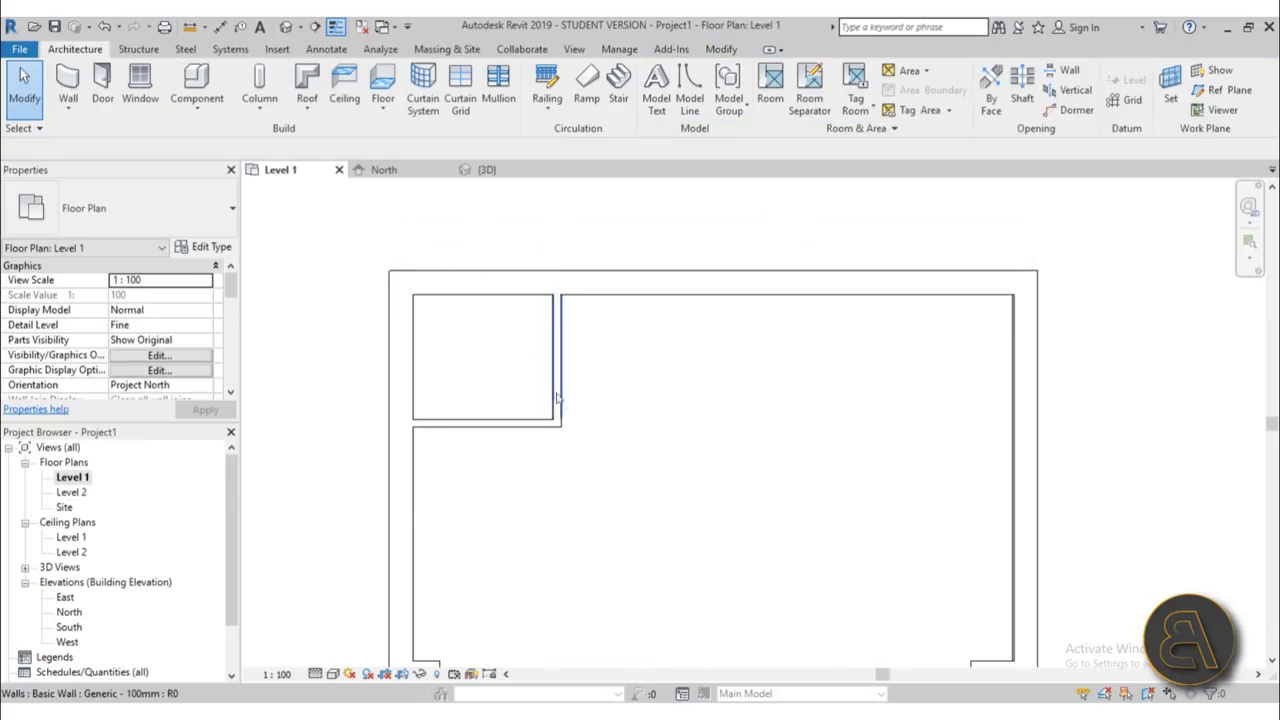
# - Align the outer face of the small room's vertical wall with the west edge of the double entrance door
pyautogui.scroll(-3, 557, 398)
pyautogui.press('a')
pyautogui.press('l')
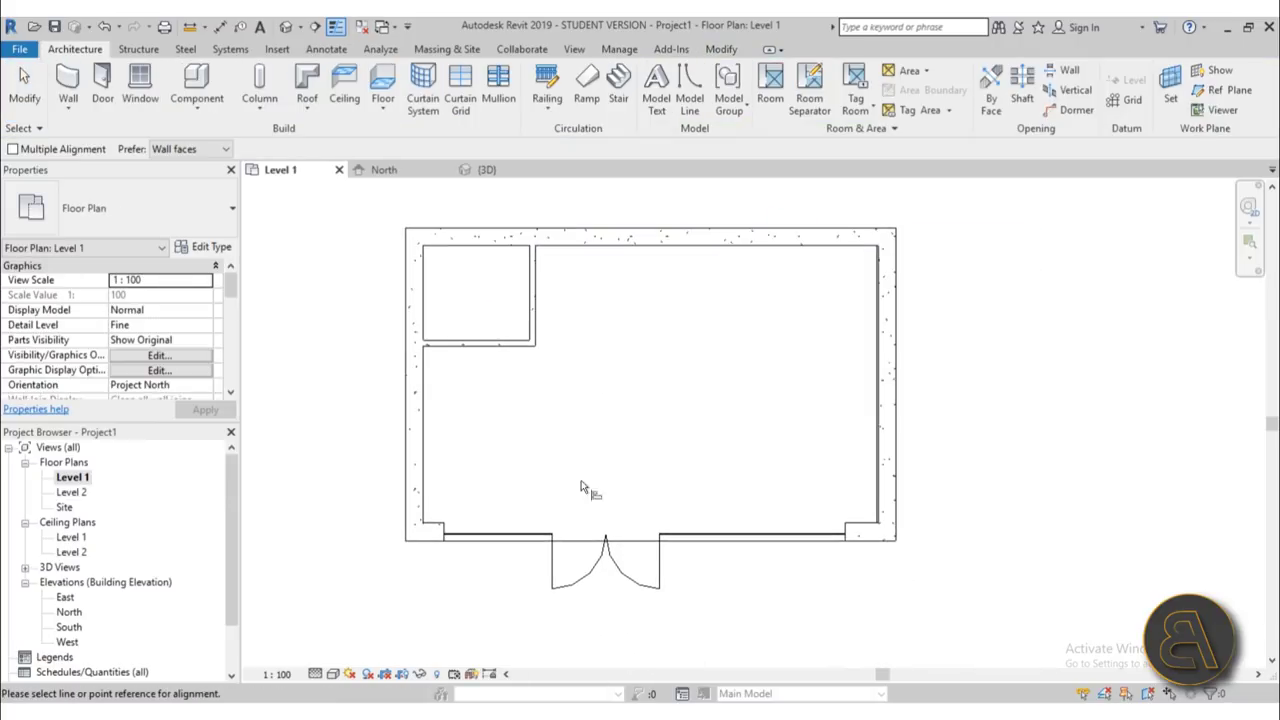
pyautogui.click(553, 520)
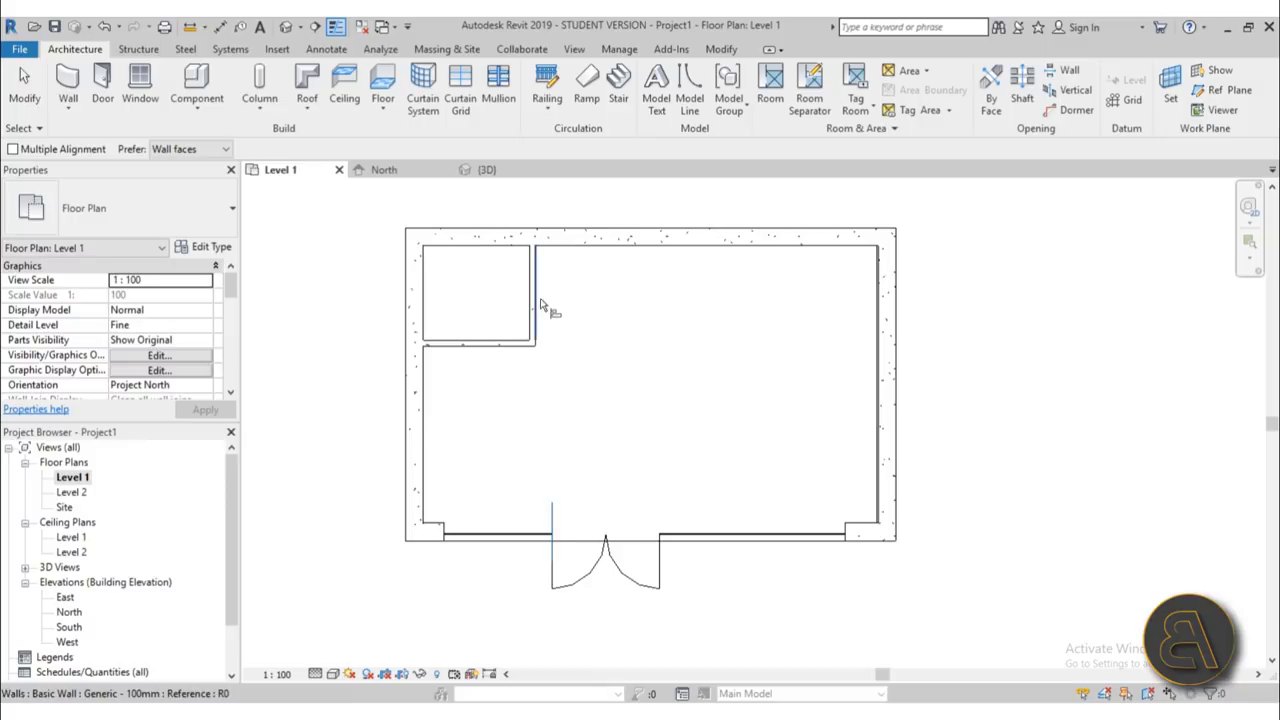
pyautogui.click(541, 264)
pyautogui.scroll(2, 590, 565)
pyautogui.press('Escape')
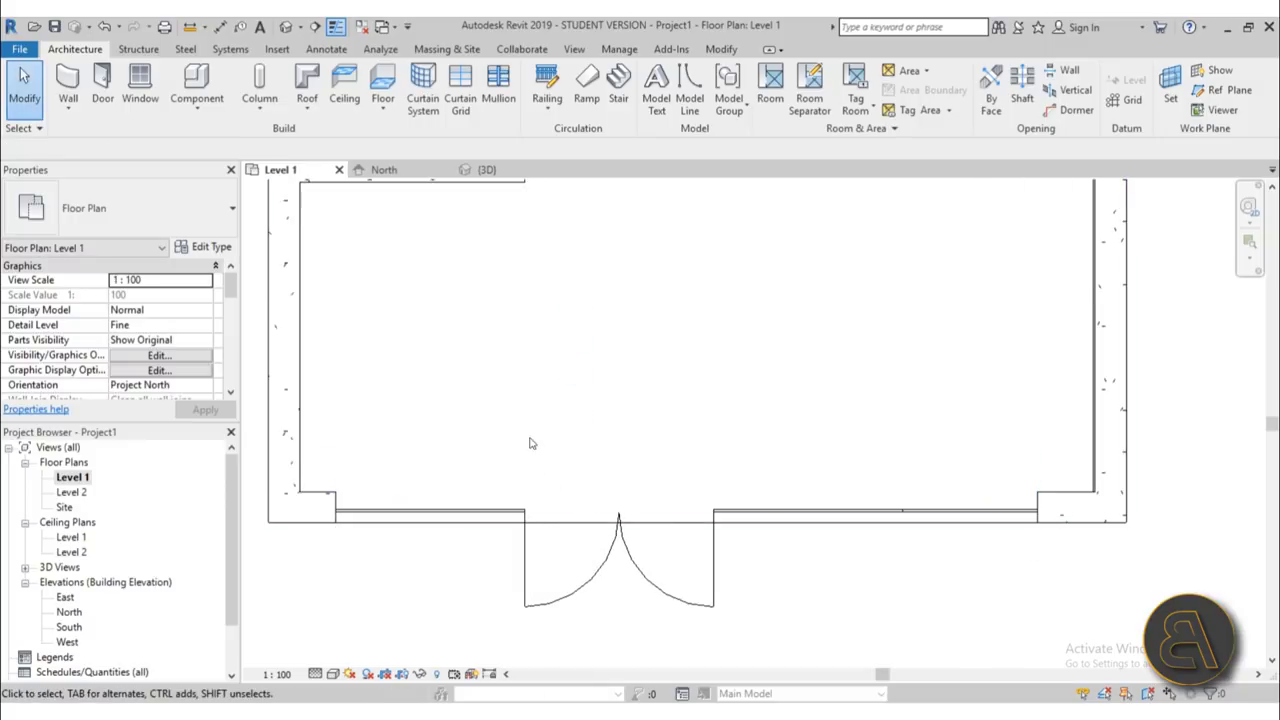
pyautogui.scroll(-3, 534, 520)
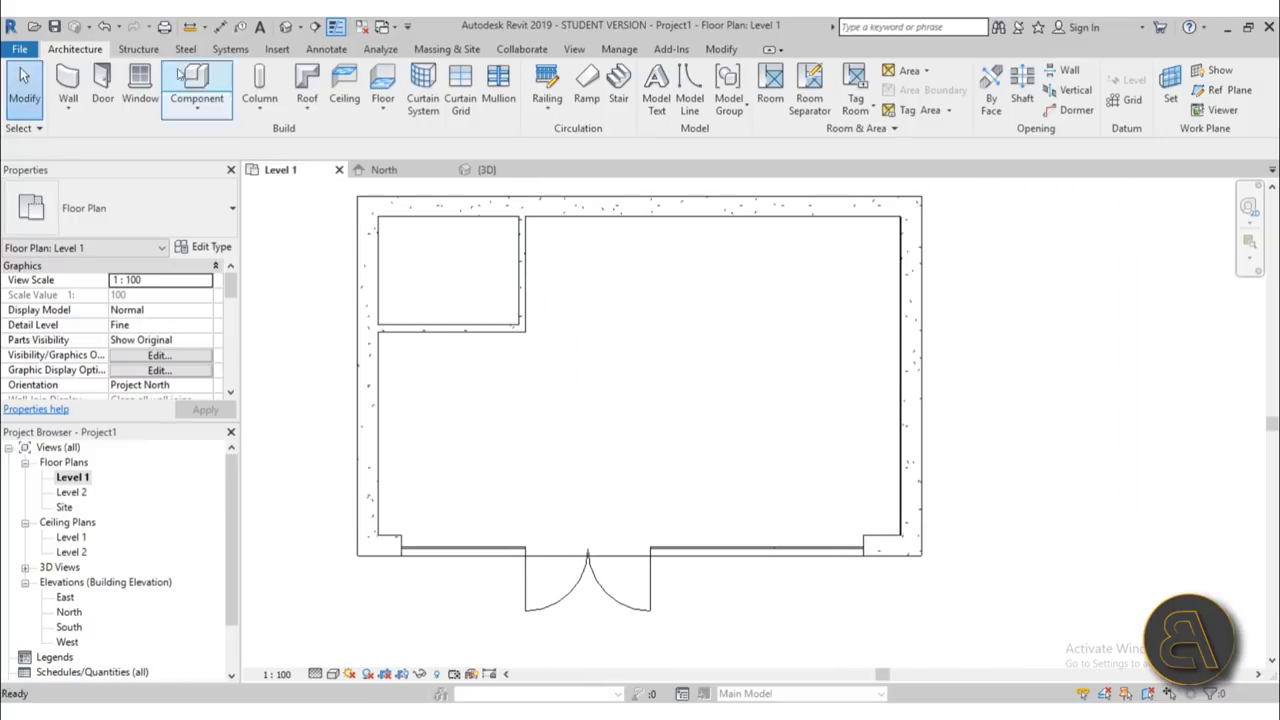
# - Place an M_Single-Flush 0762 x 2032mm door at the west end of the small room's horizontal wall, swinging inward towards the west wall
pyautogui.click(102, 82)
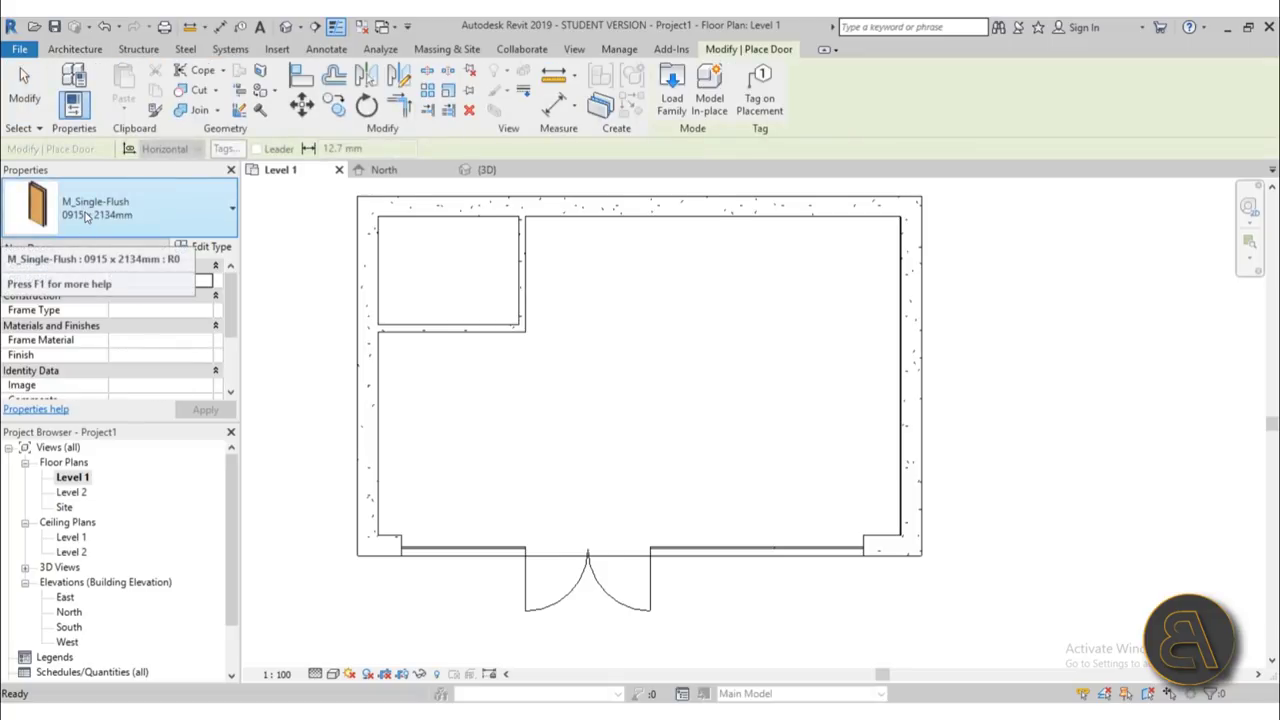
pyautogui.click(86, 215)
pyautogui.click(86, 298)
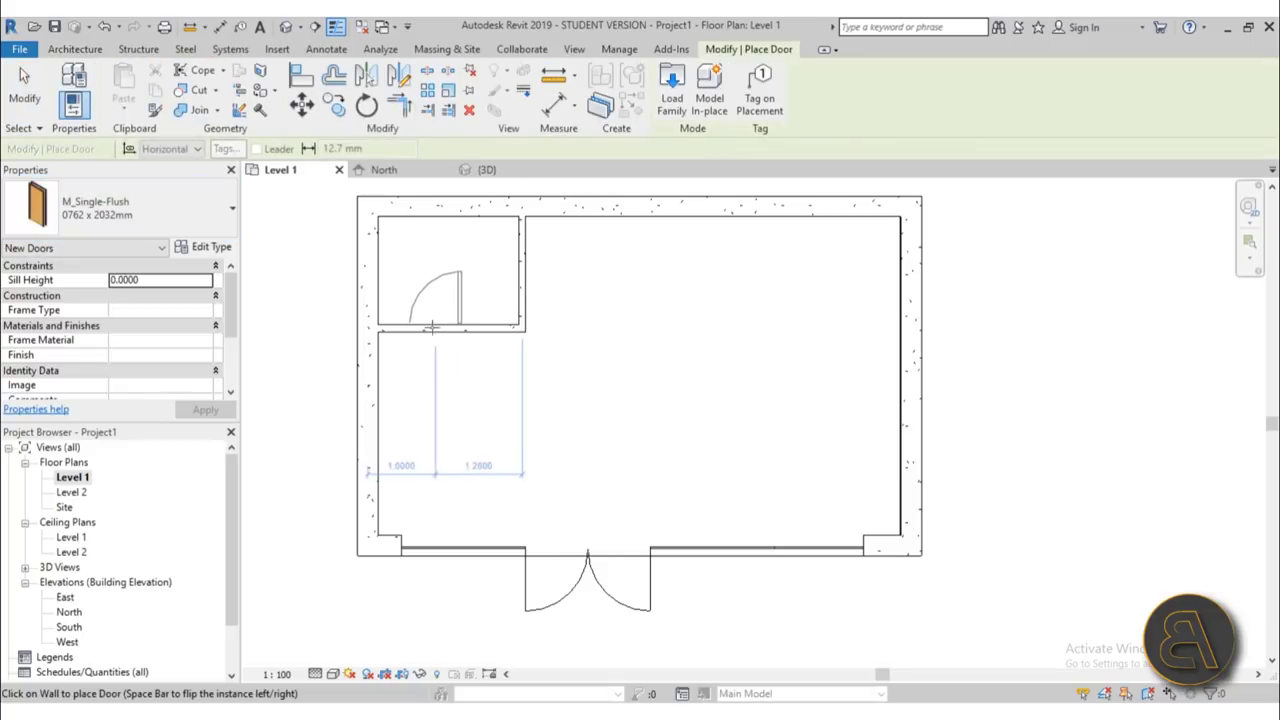
pyautogui.press('space')
pyautogui.click(412, 326)
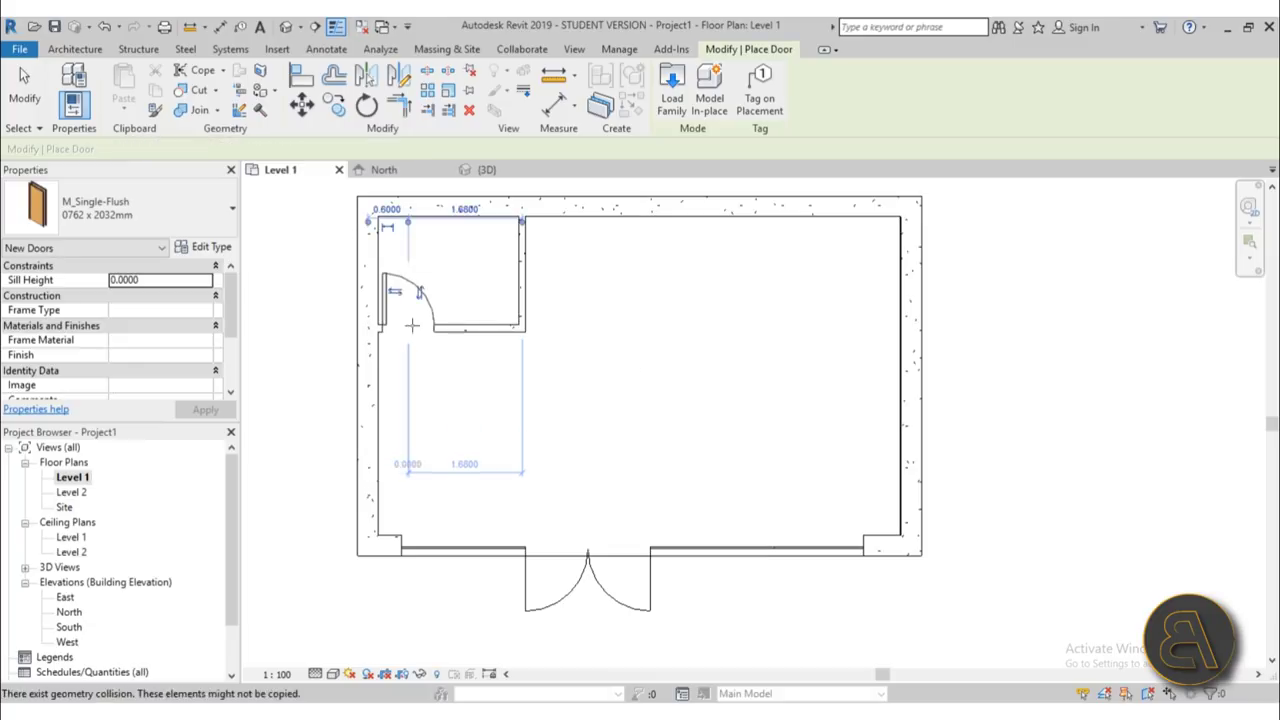
pyautogui.scroll(4, 398, 284)
pyautogui.press('Escape')
pyautogui.press('Escape')
pyautogui.scroll(-5, 397, 286)
pyautogui.moveTo(470, 353); pyautogui.dragTo(465, 331, button='middle')
pyautogui.scroll(2, 465, 330)
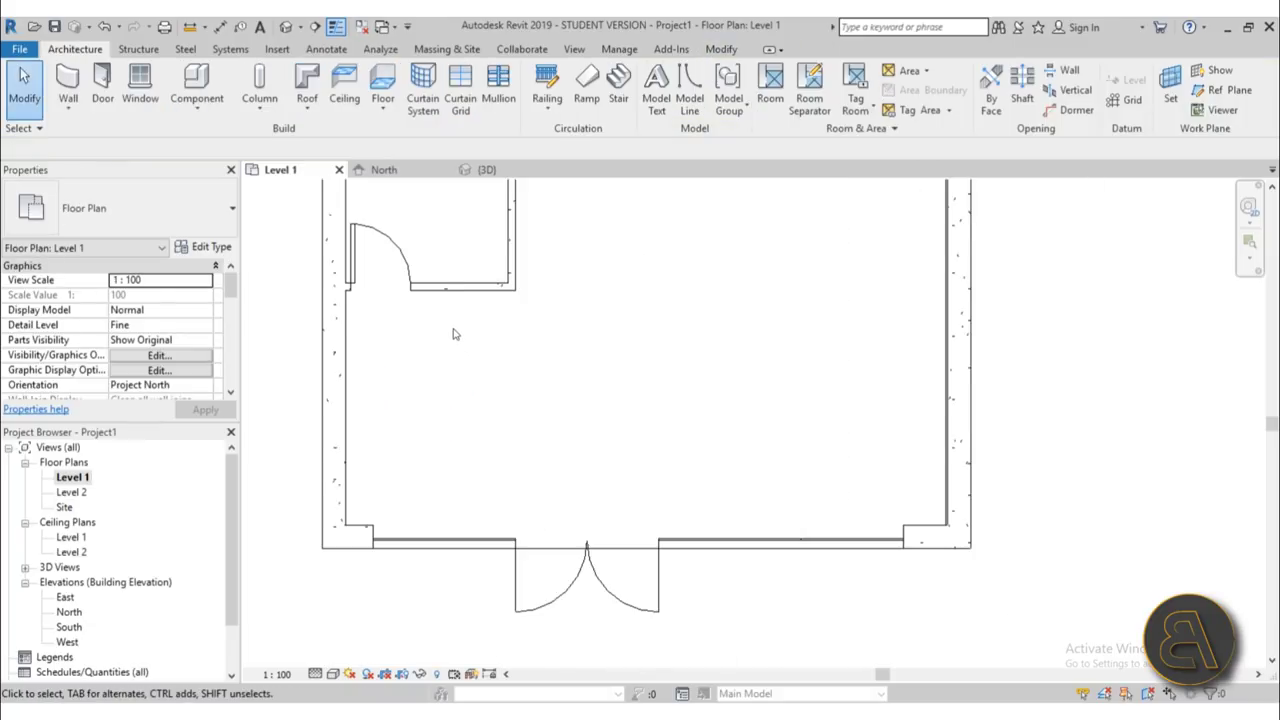
# - Draw an L-shaped Generic - 100mm wall south of the small room, about 1.1 m horizontally and 1.7 m up, in line with its vertical wall
pyautogui.click(441, 289)
pyautogui.press('w')
pyautogui.press('a')
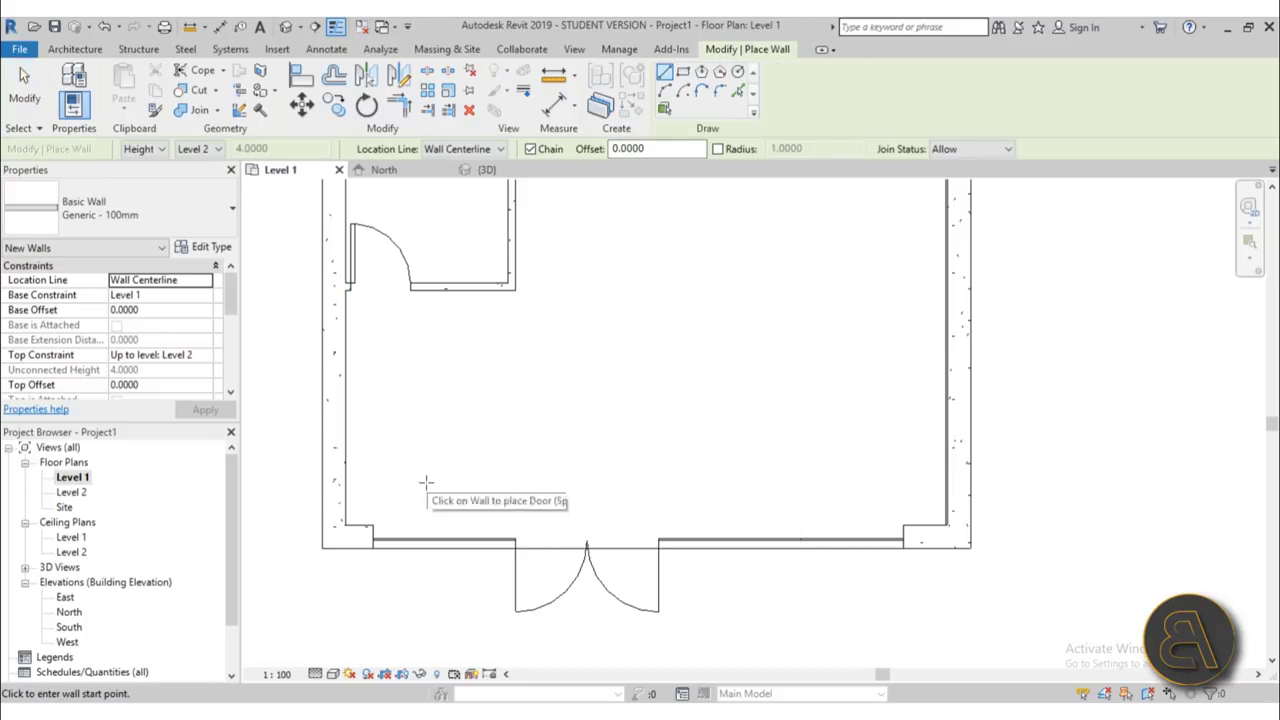
pyautogui.click(426, 483)
pyautogui.click(512, 483)
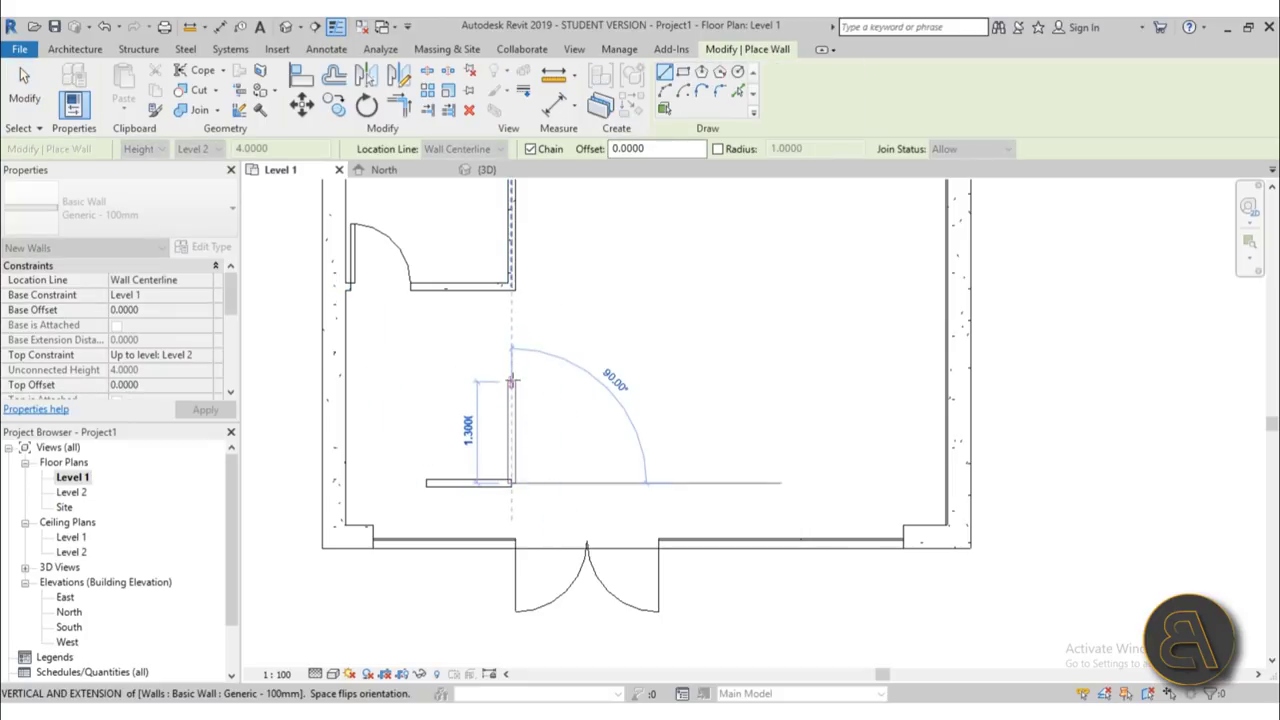
pyautogui.click(512, 350)
pyautogui.press('Escape')
pyautogui.press('Escape')
# - Set the gap between the L-shaped wall's vertical leg and the small room to 1 m
pyautogui.click(512, 410)
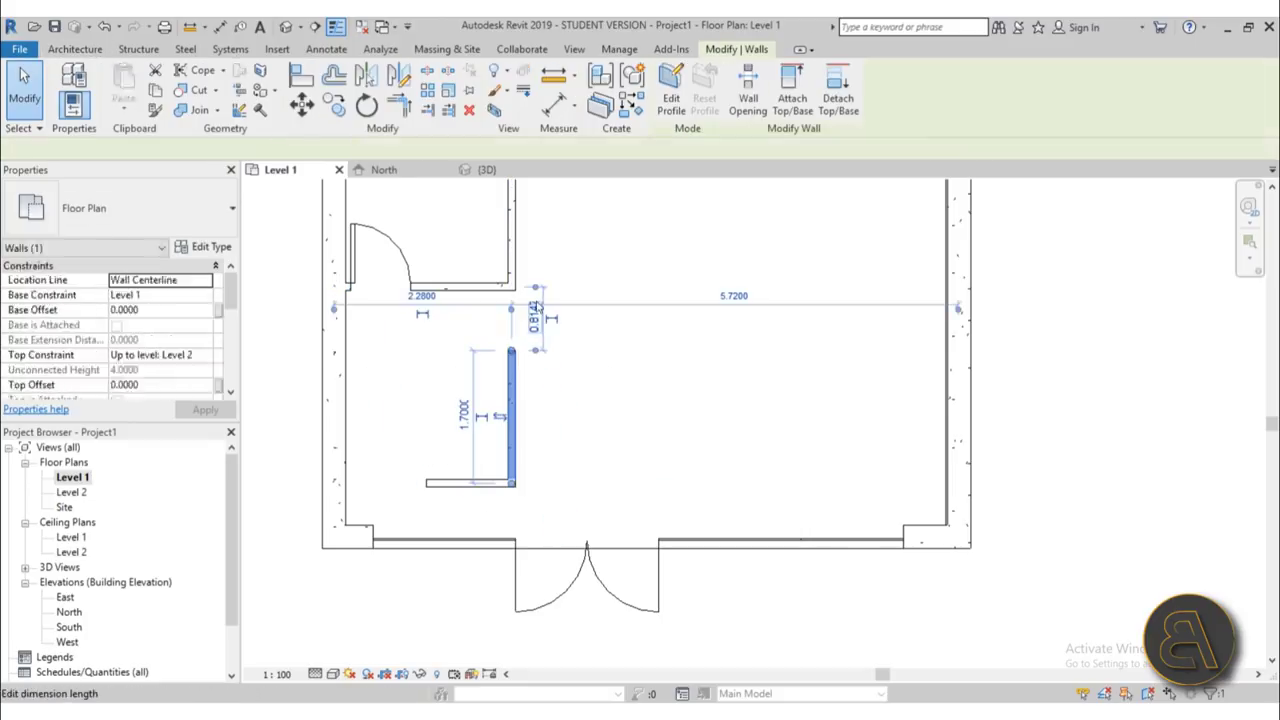
pyautogui.scroll(2, 534, 298)
pyautogui.click(536, 312)
pyautogui.write('1')
pyautogui.press('Return')
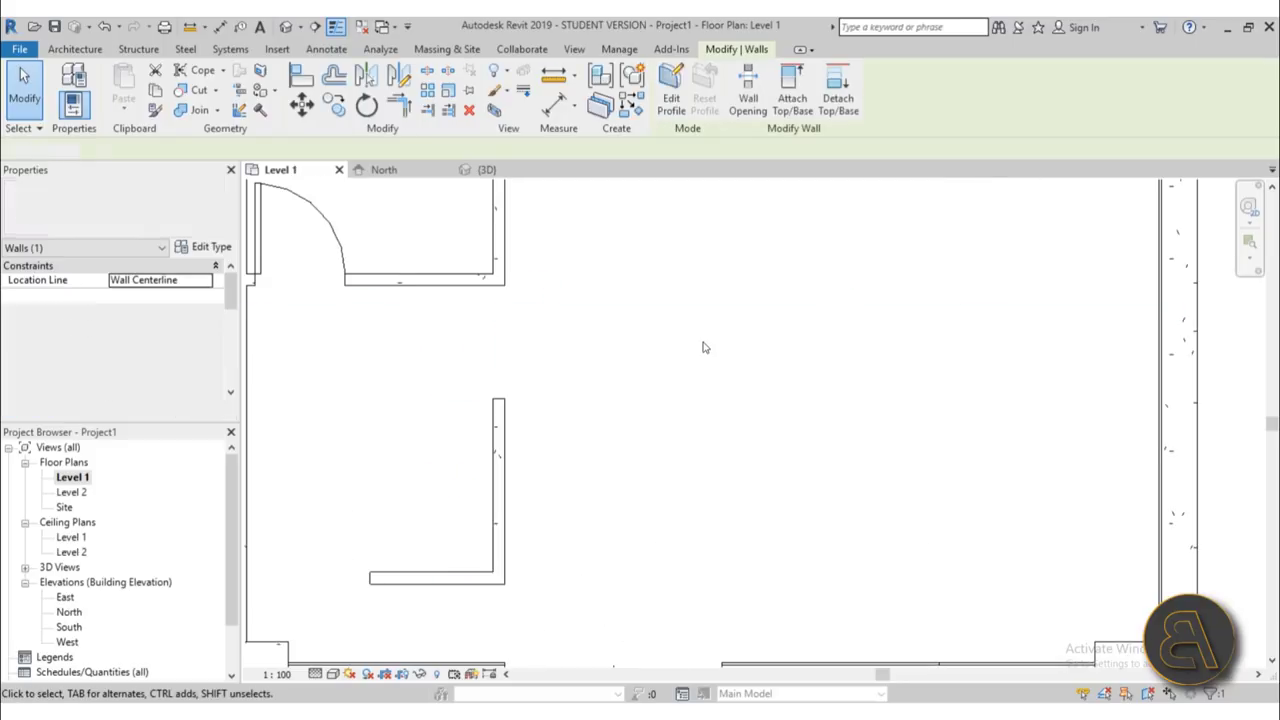
pyautogui.press('Escape')
pyautogui.scroll(-2, 626, 463)
# - Set the L-shaped wall's horizontal leg 0.6 m from the glazed front wall and extend its free end westward to a 1.4 m length
pyautogui.click(505, 478)
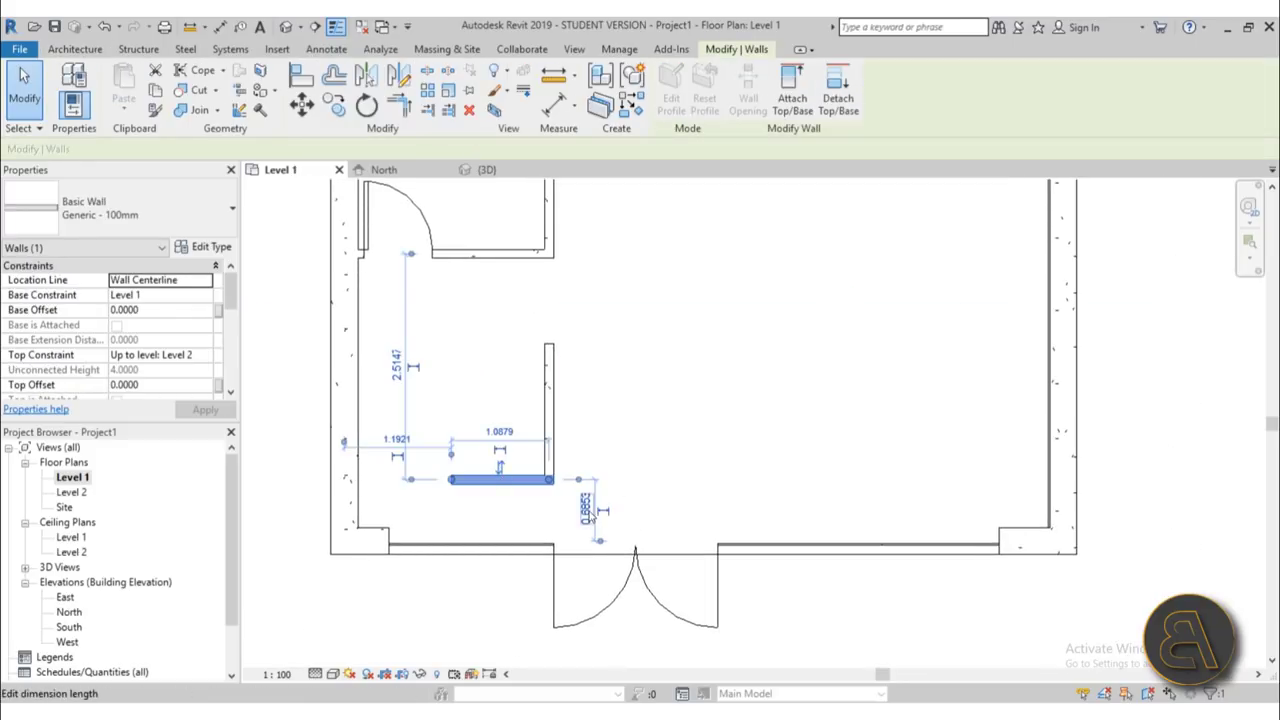
pyautogui.click(585, 497)
pyautogui.write('0.6')
pyautogui.press('Return')
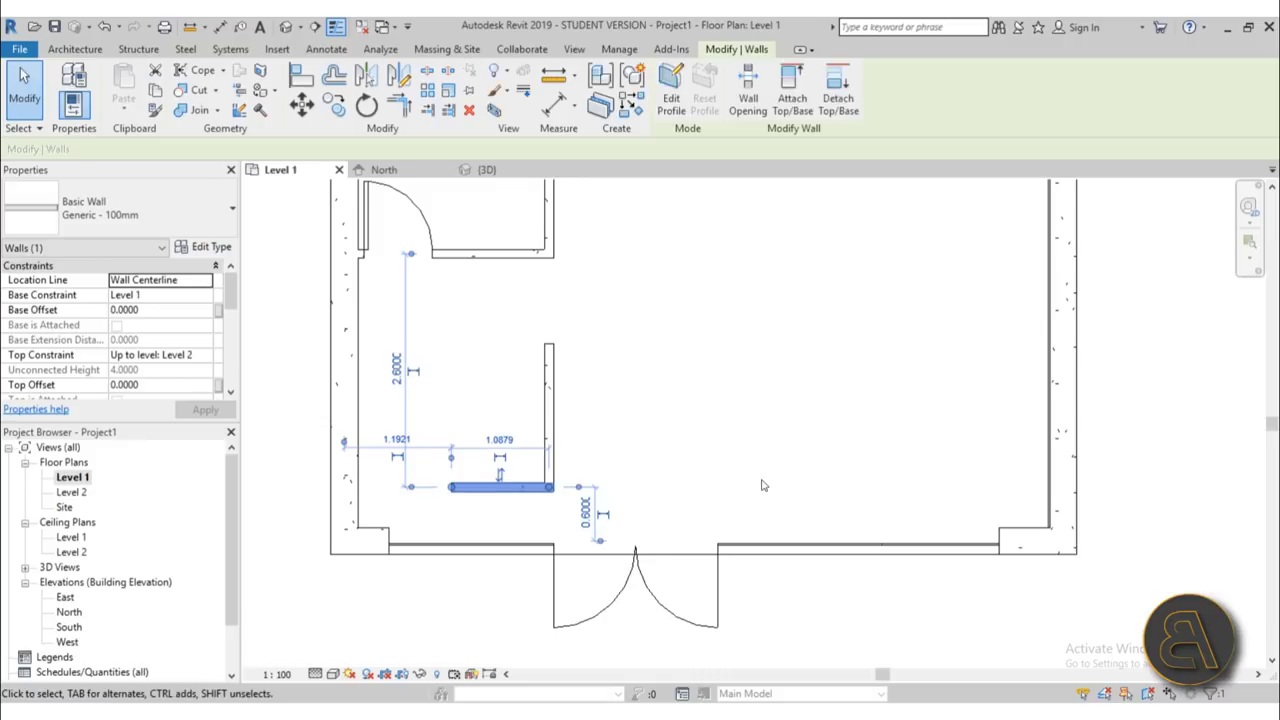
pyautogui.press('Escape')
pyautogui.click(452, 487)
pyautogui.moveTo(452, 487); pyautogui.dragTo(423, 487)
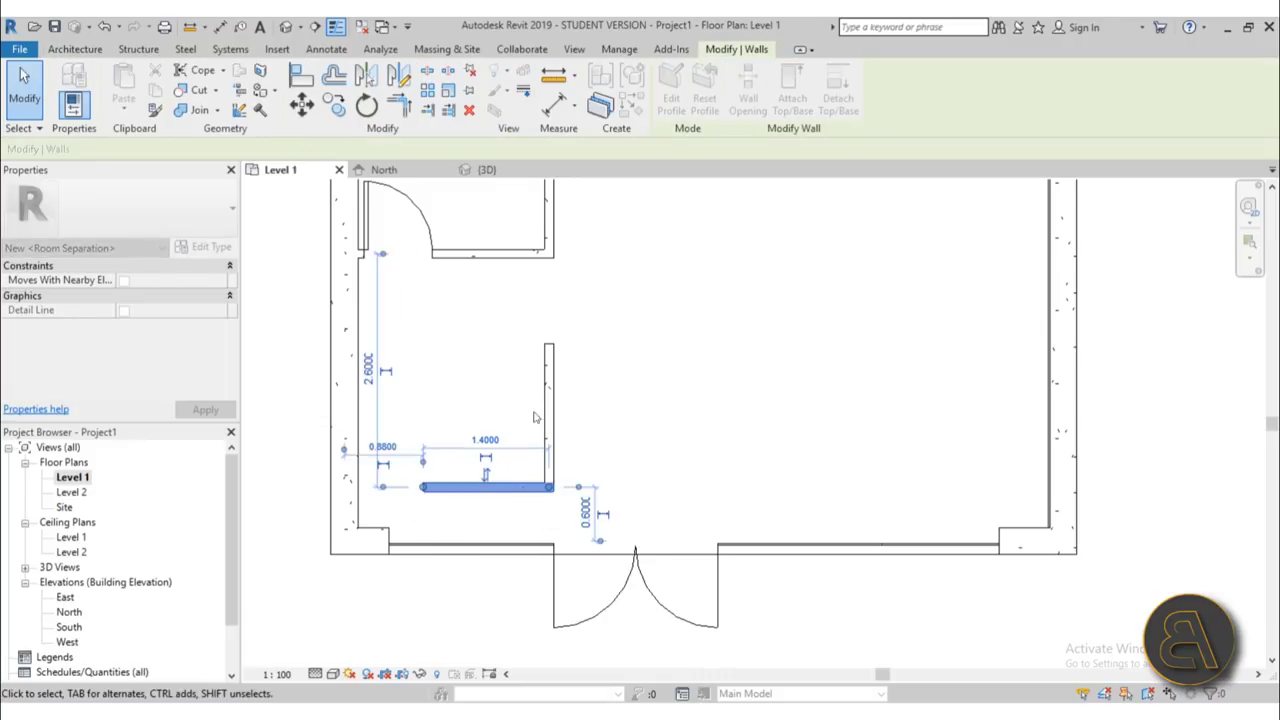
# - Select both legs of the L-shaped wall and duplicate their wall type under the name store
pyautogui.click(492, 401)
pyautogui.press('Tab')
pyautogui.click(548, 453)
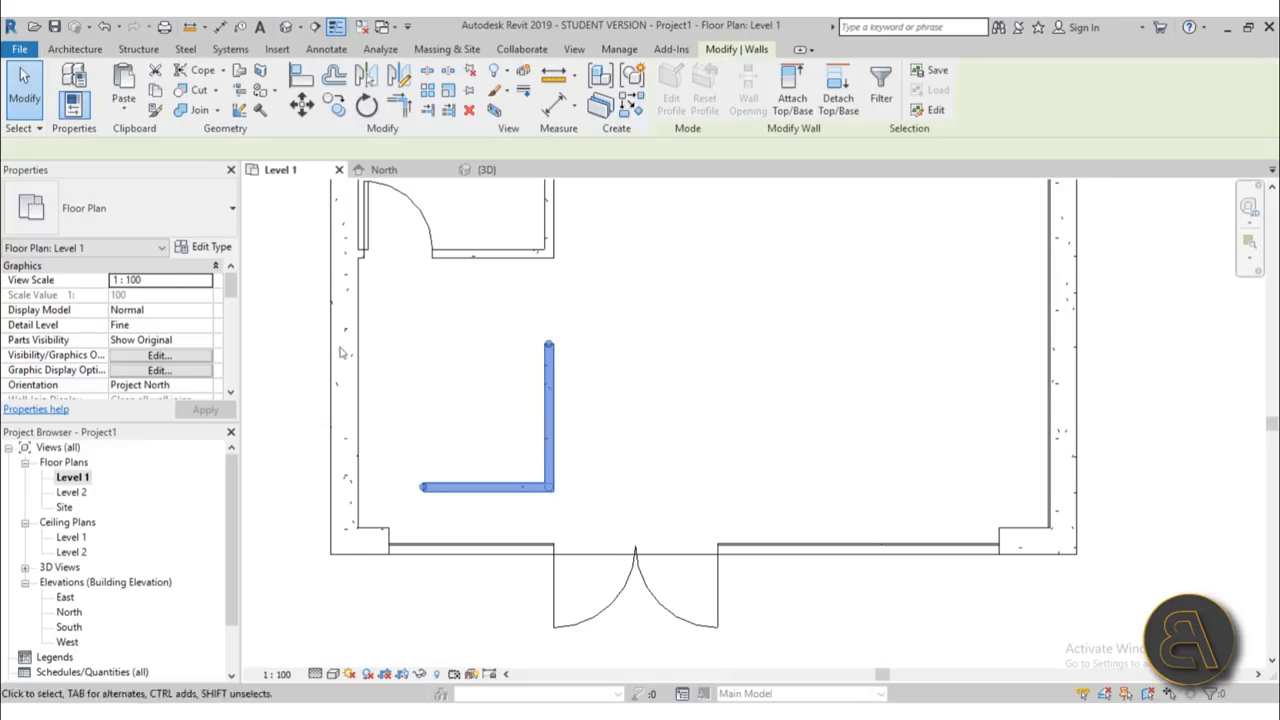
pyautogui.click(205, 247)
pyautogui.click(535, 138)
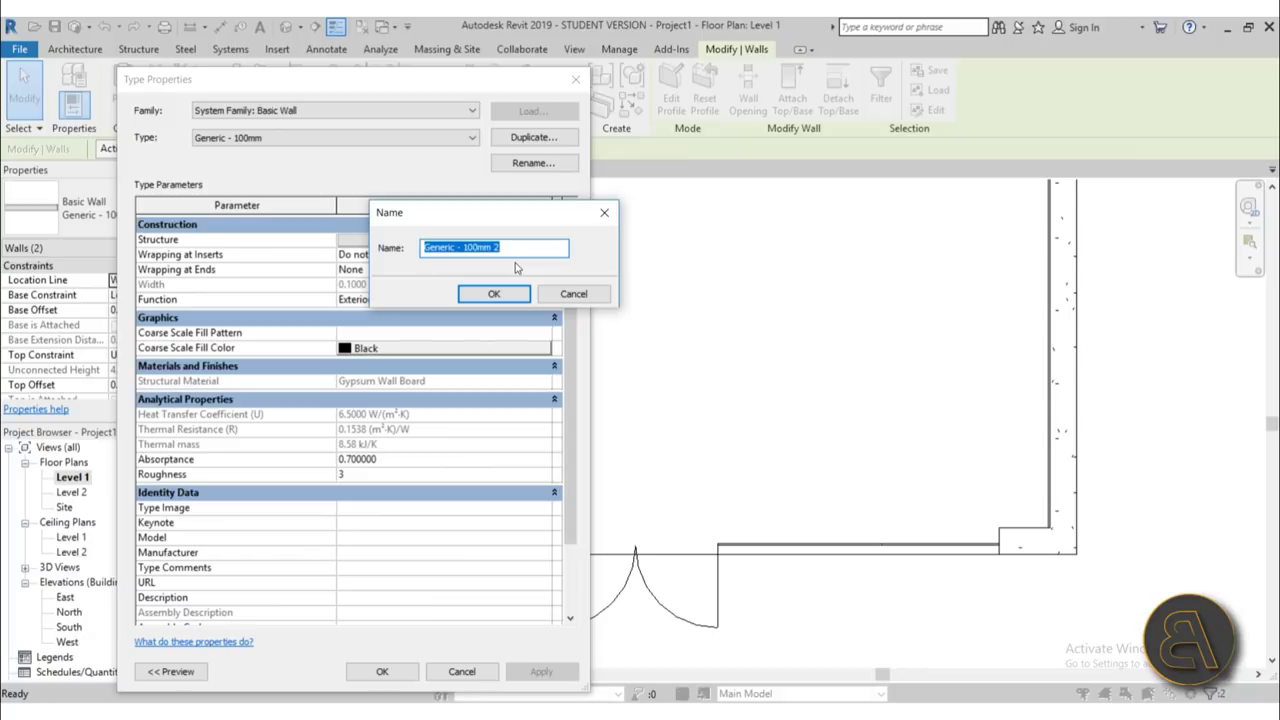
pyautogui.write('store')
pyautogui.press('Return')
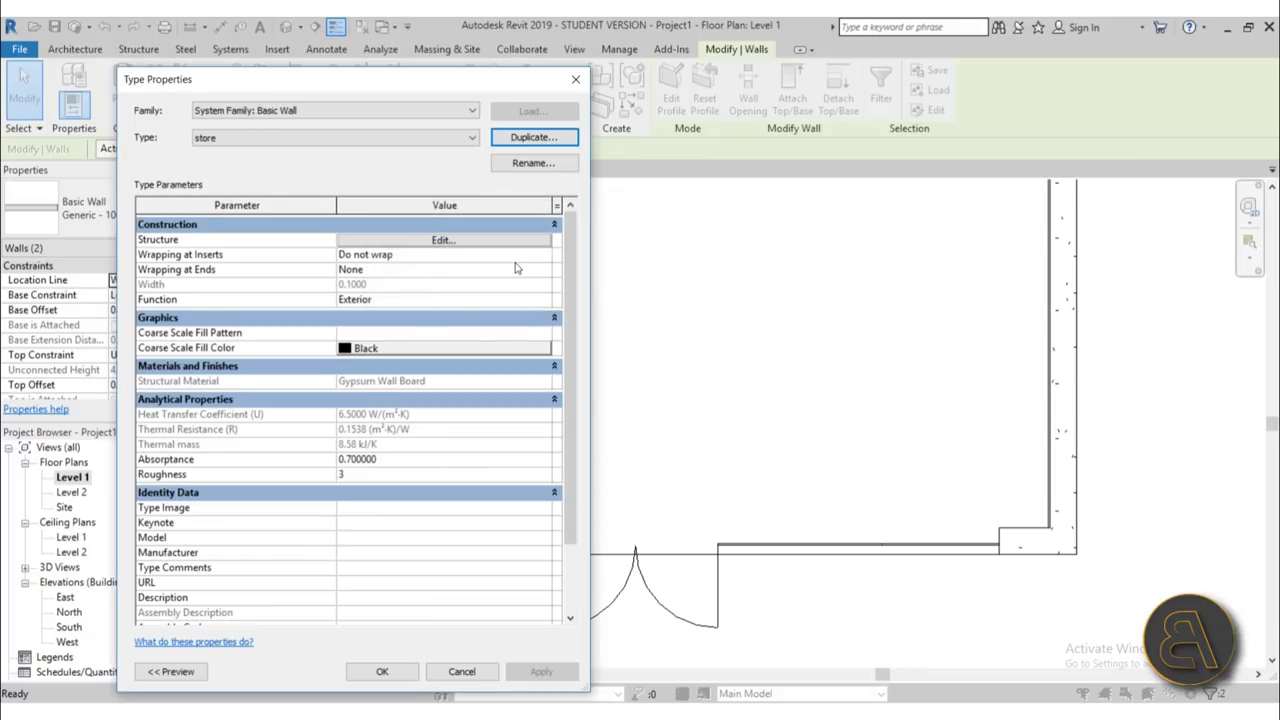
# - For the store wall type's structure layer, search the materials for white and add Plastic, Opaque White from the library to the project materials
pyautogui.click(492, 254)
pyautogui.click(475, 241)
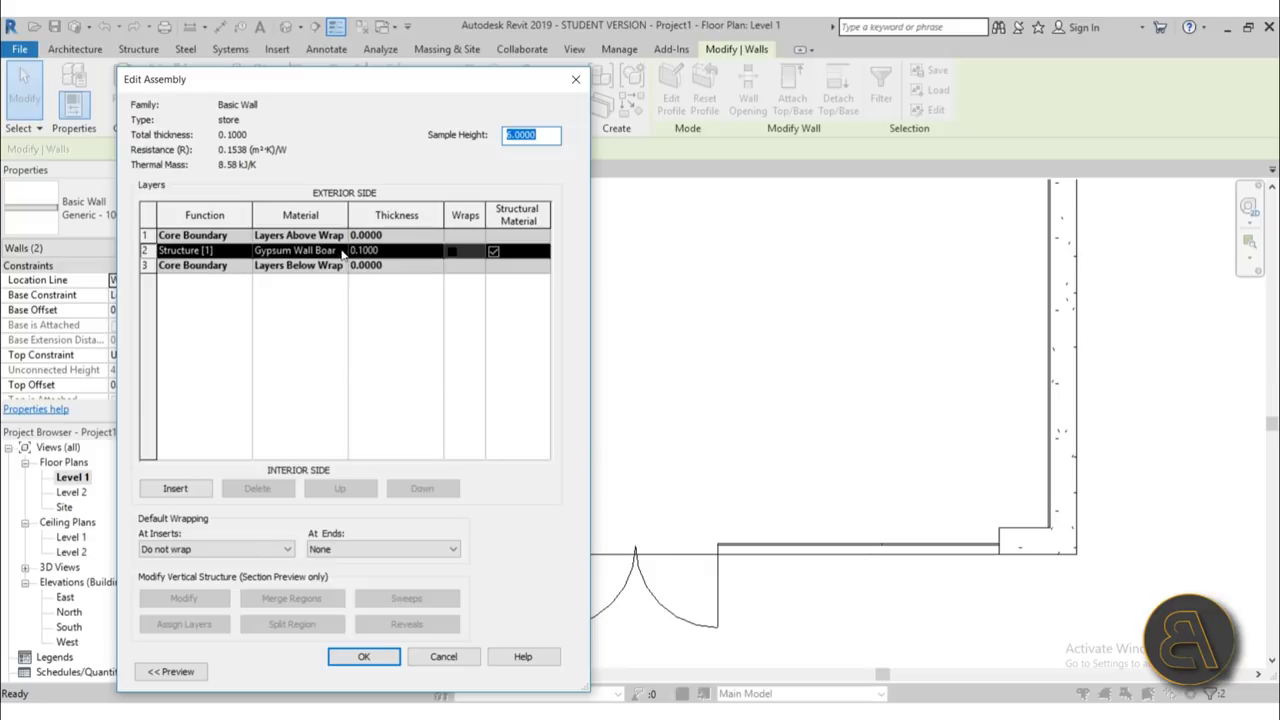
pyautogui.click(340, 251)
pyautogui.click(338, 251)
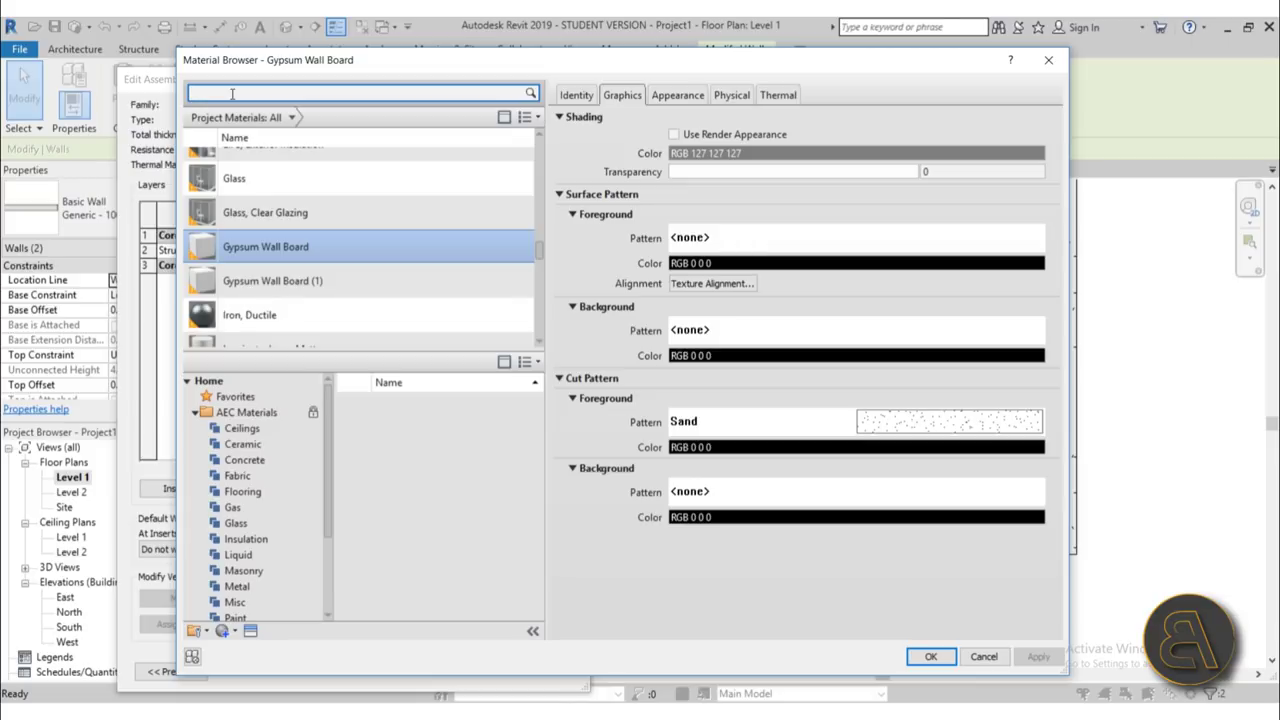
pyautogui.click(232, 93)
pyautogui.write('white')
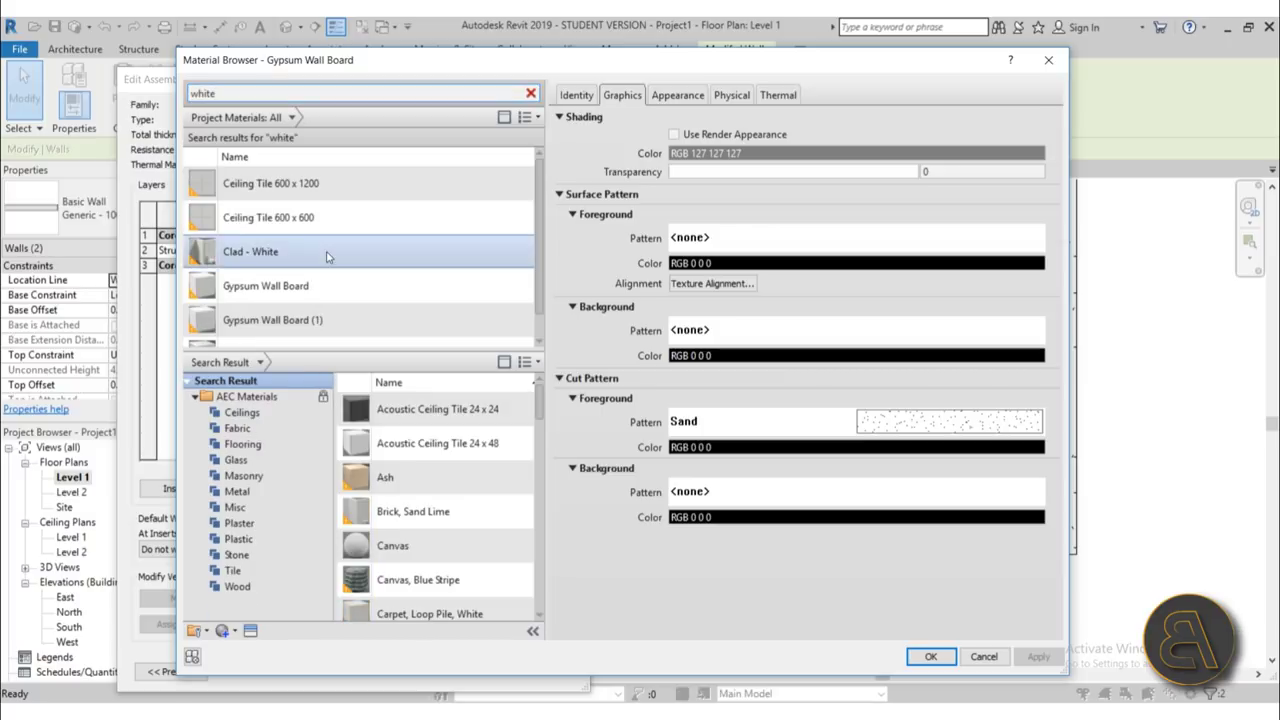
pyautogui.scroll(-1, 328, 257)
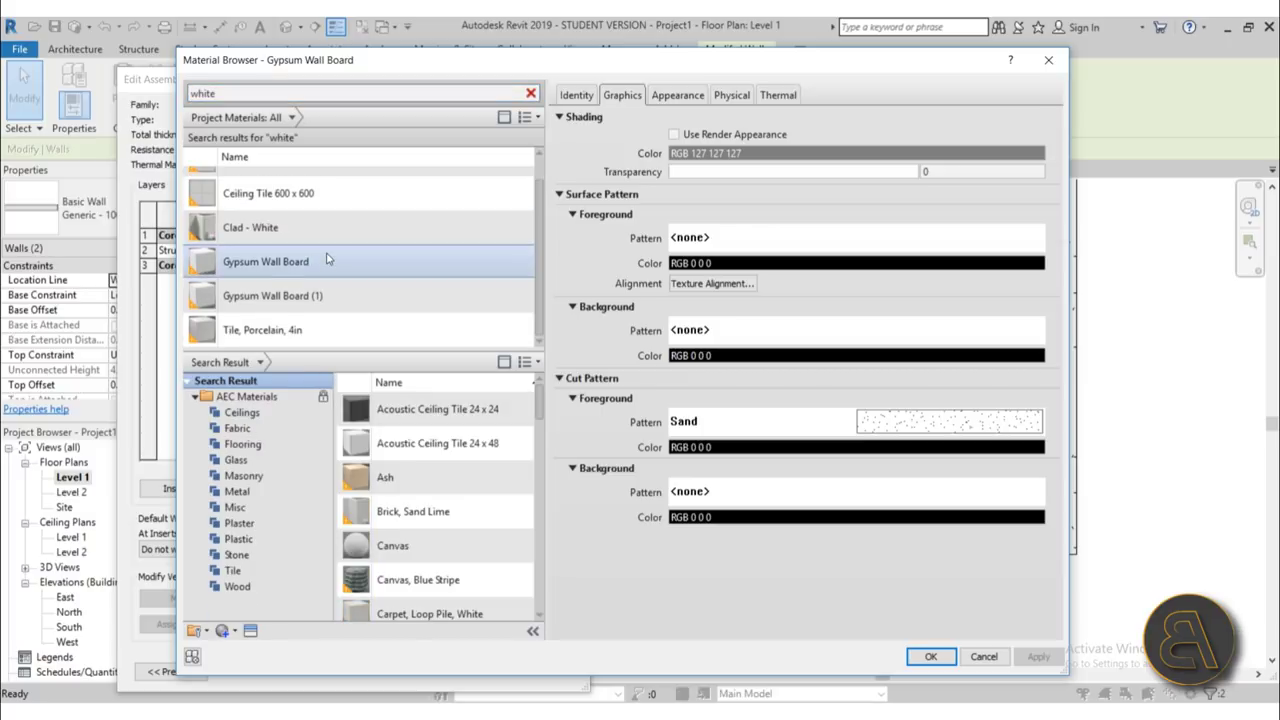
pyautogui.scroll(-5, 494, 500)
pyautogui.scroll(-10, 495, 524)
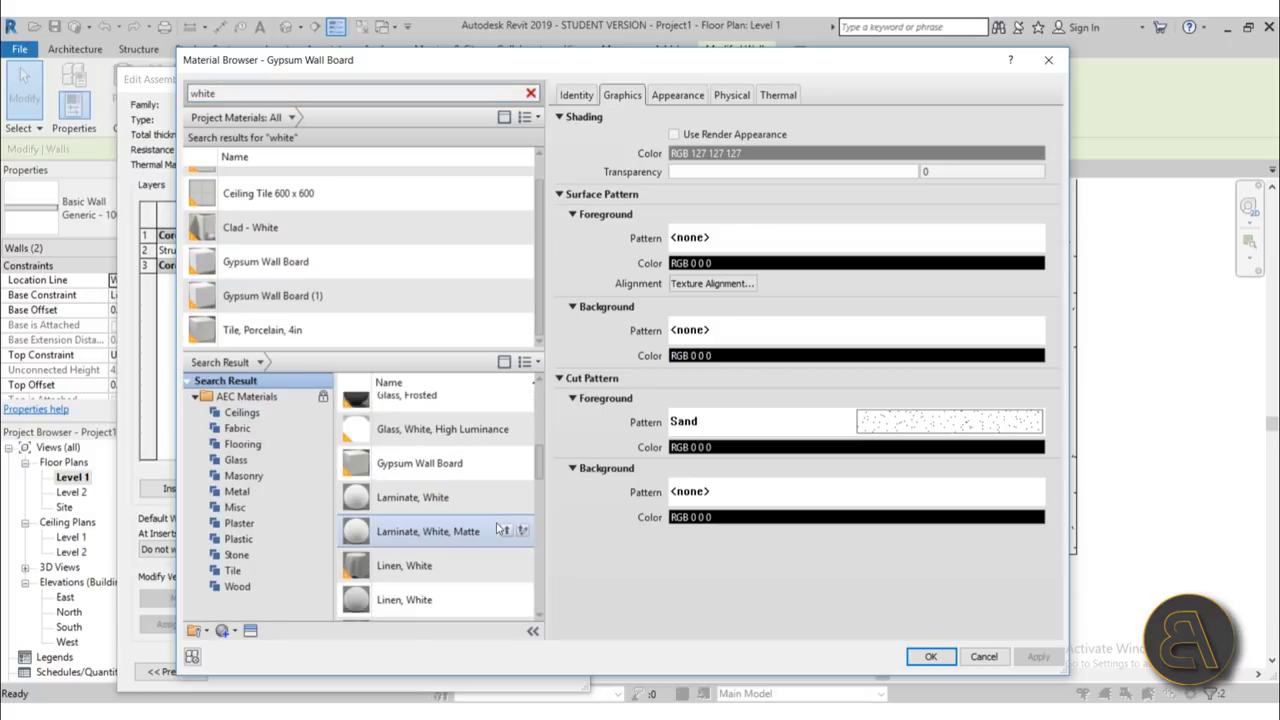
pyautogui.scroll(-3, 484, 522)
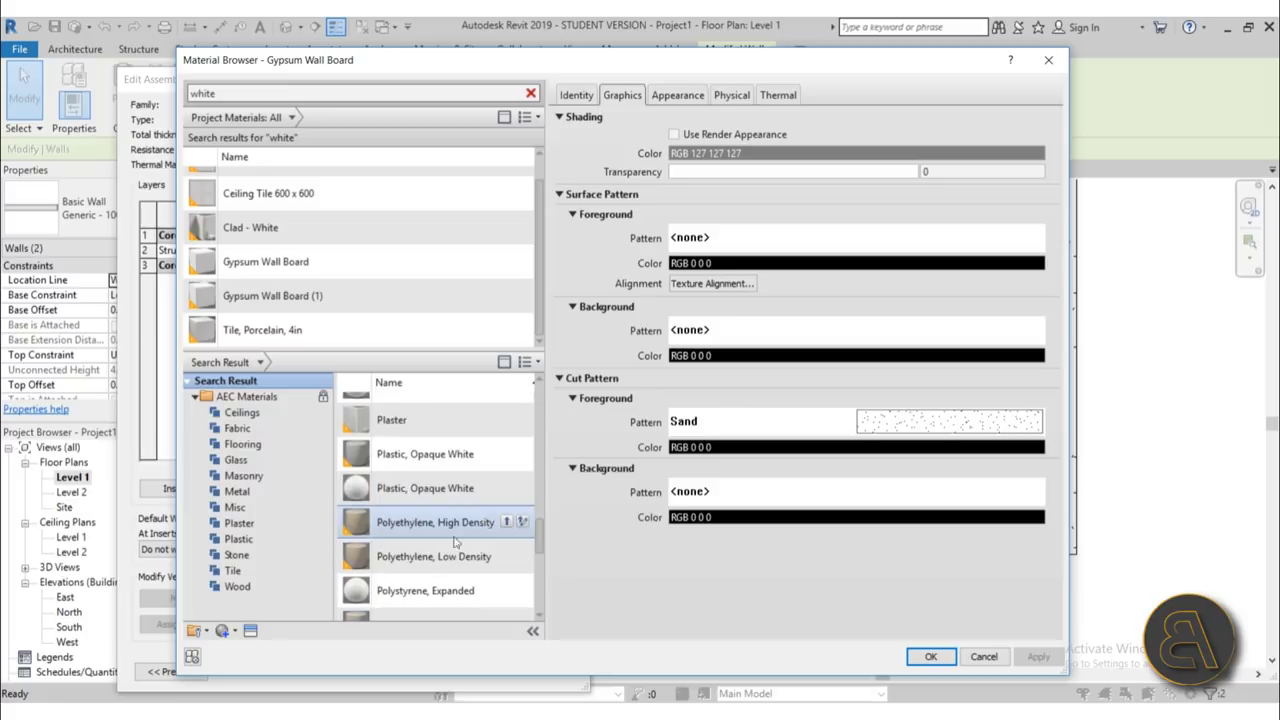
pyautogui.click(505, 491)
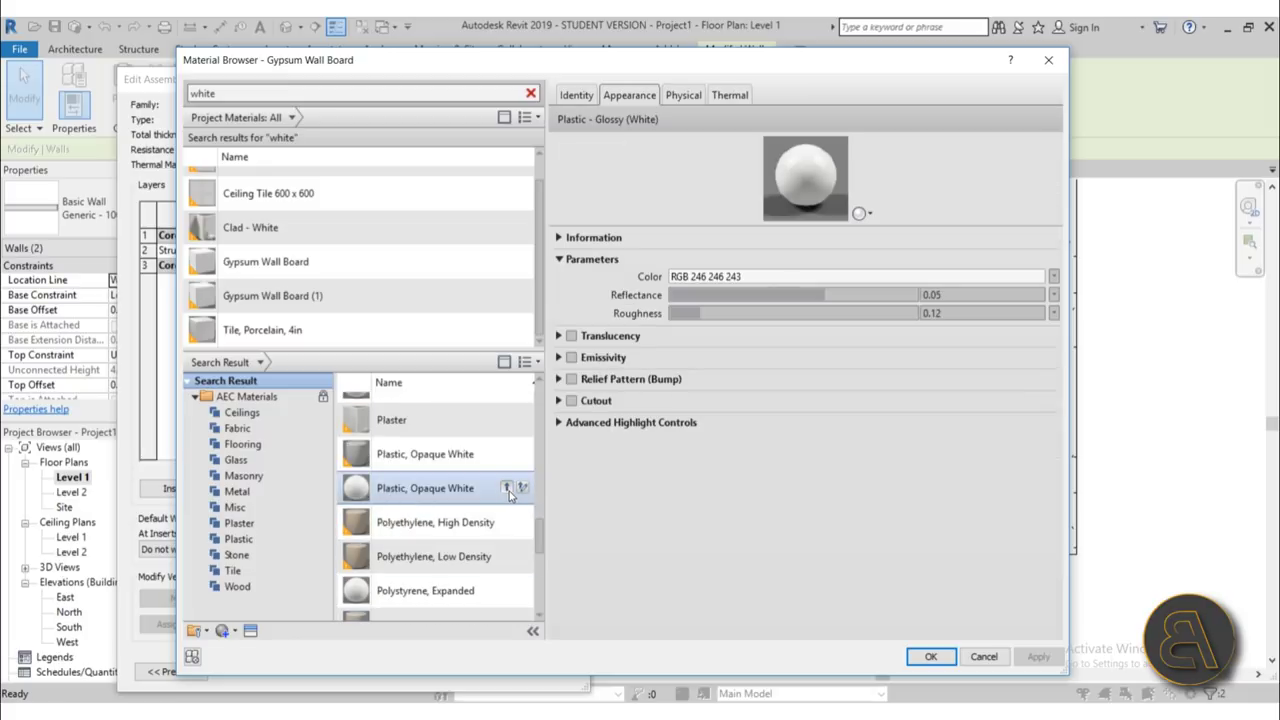
pyautogui.click(506, 489)
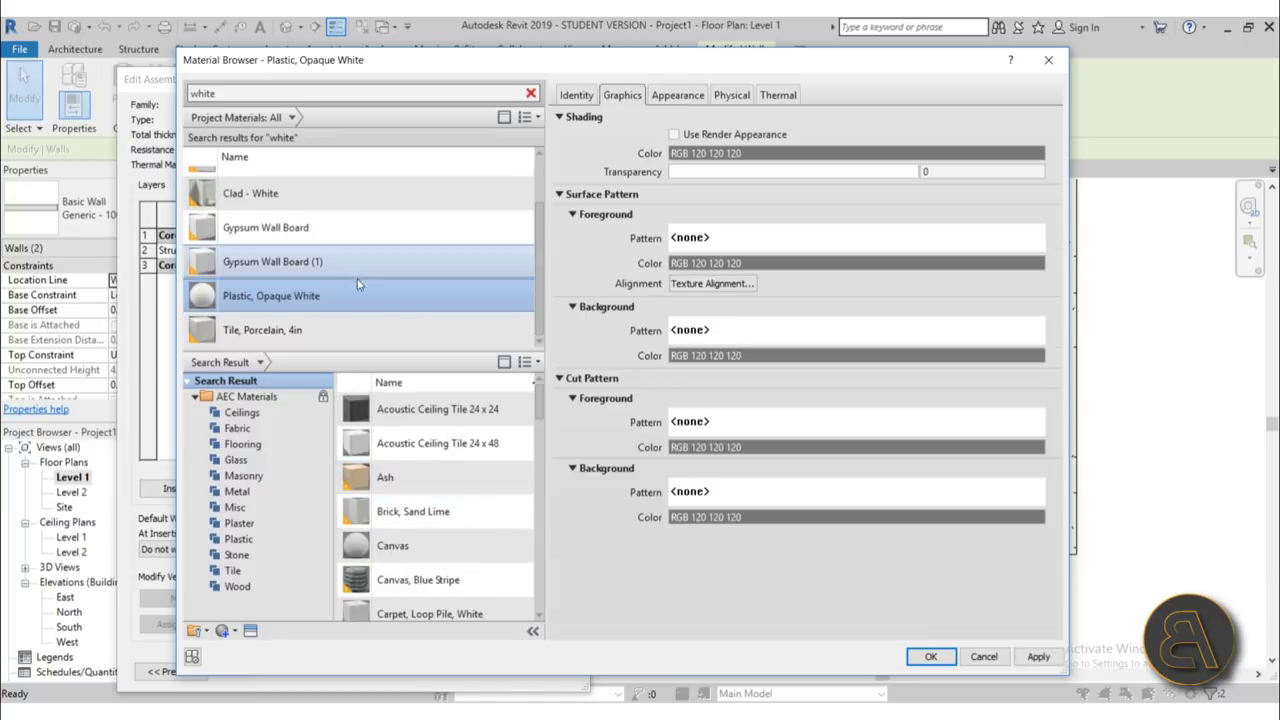
pyautogui.click(984, 656)
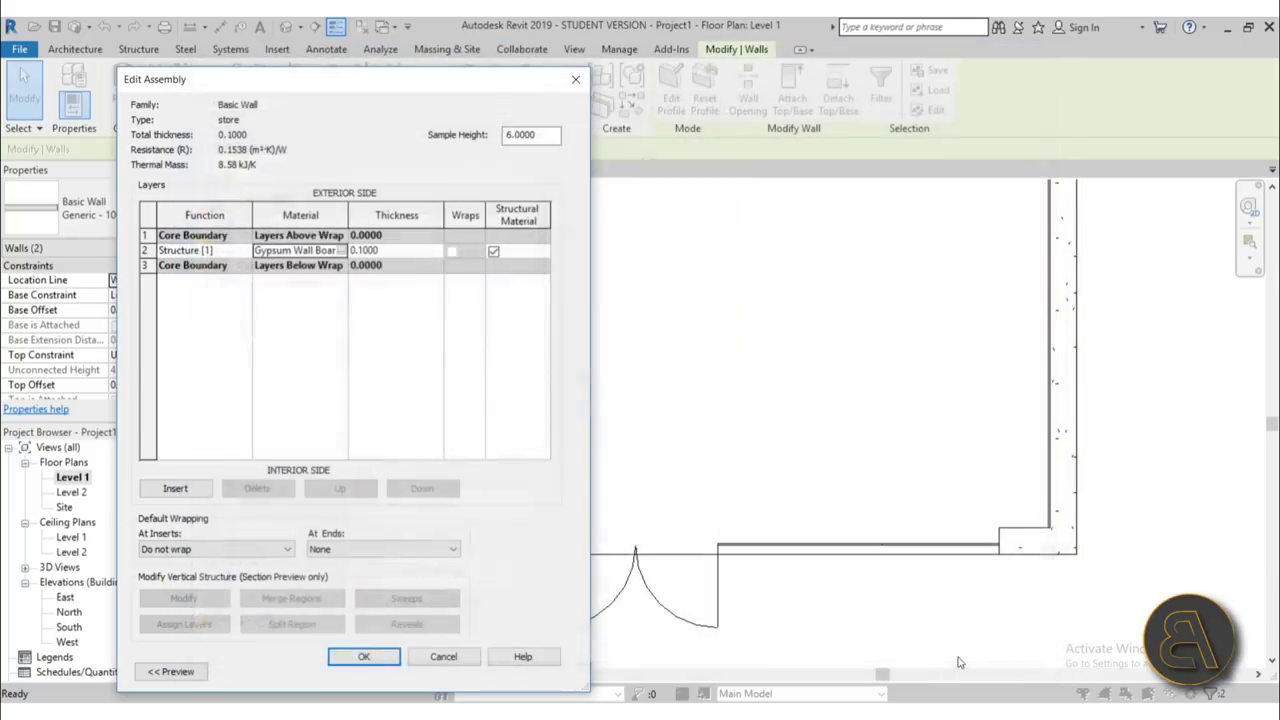
# - Assign Plastic, Opaque White to the structure layer and apply the edited store type to the L-shaped wall
pyautogui.click(341, 250)
pyautogui.scroll(1, 240, 135)
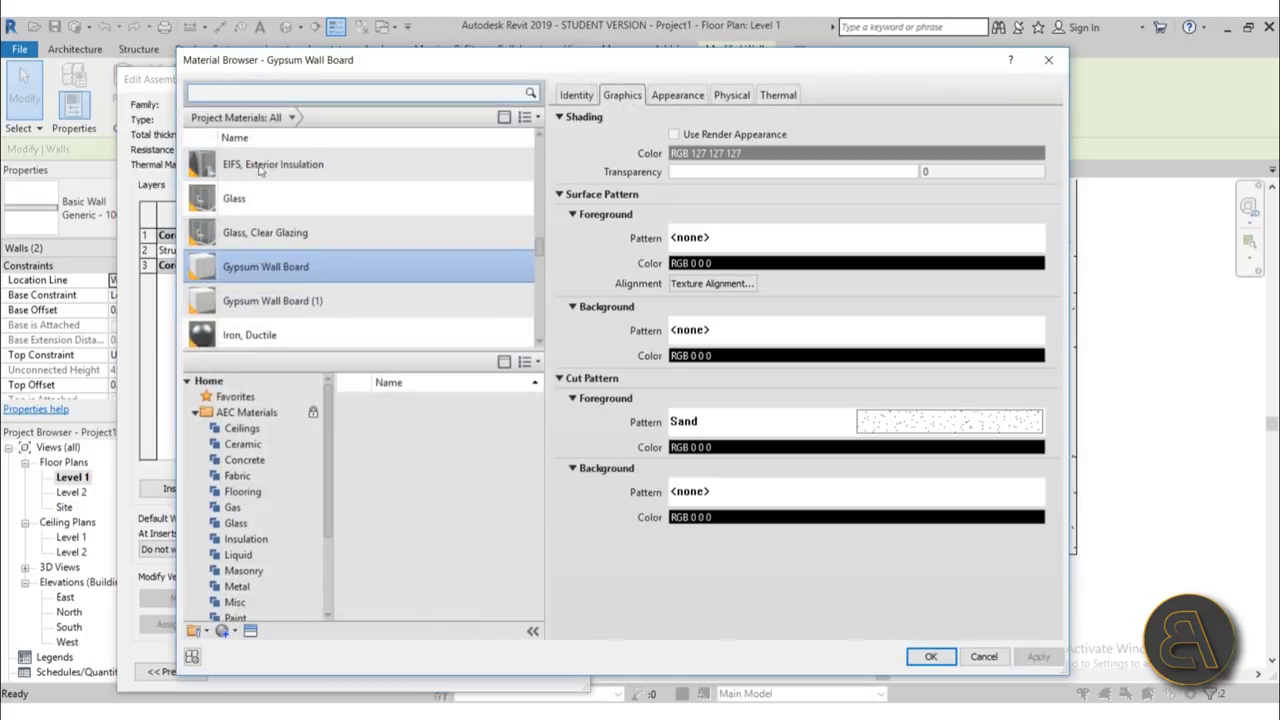
pyautogui.scroll(-2, 280, 205)
pyautogui.scroll(1, 300, 238)
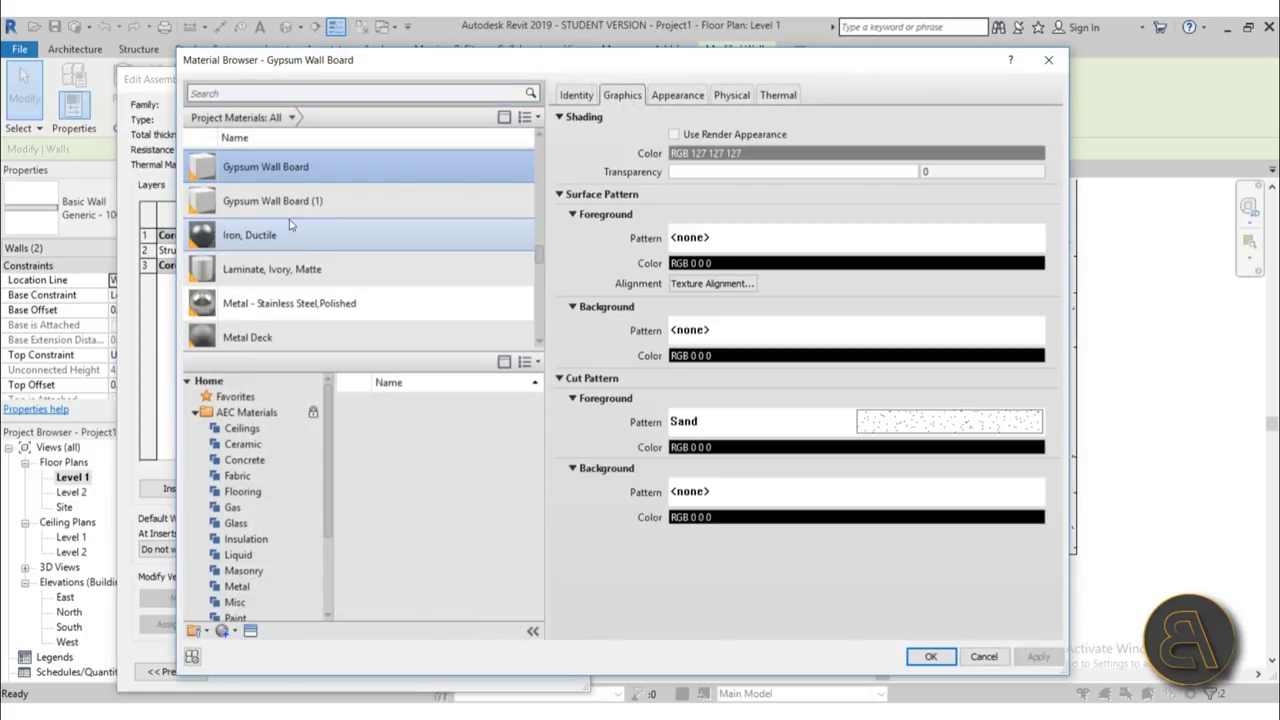
pyautogui.click(215, 92)
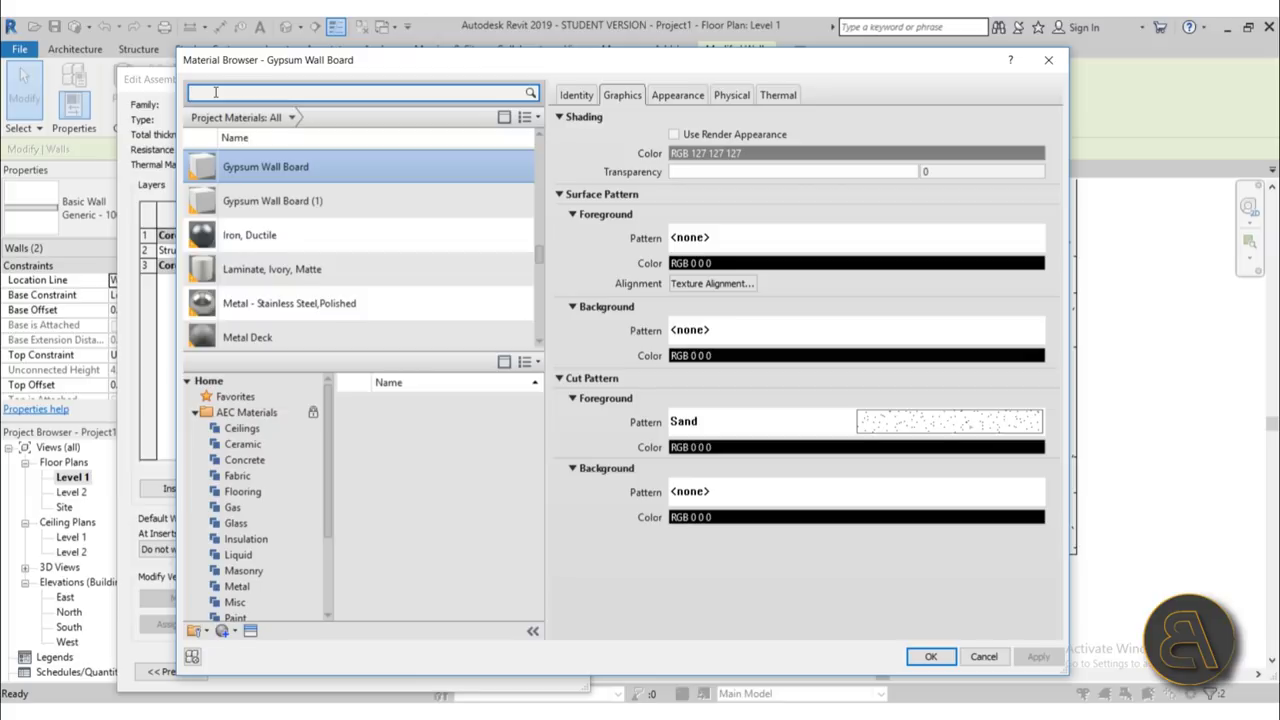
pyautogui.write('whgi')
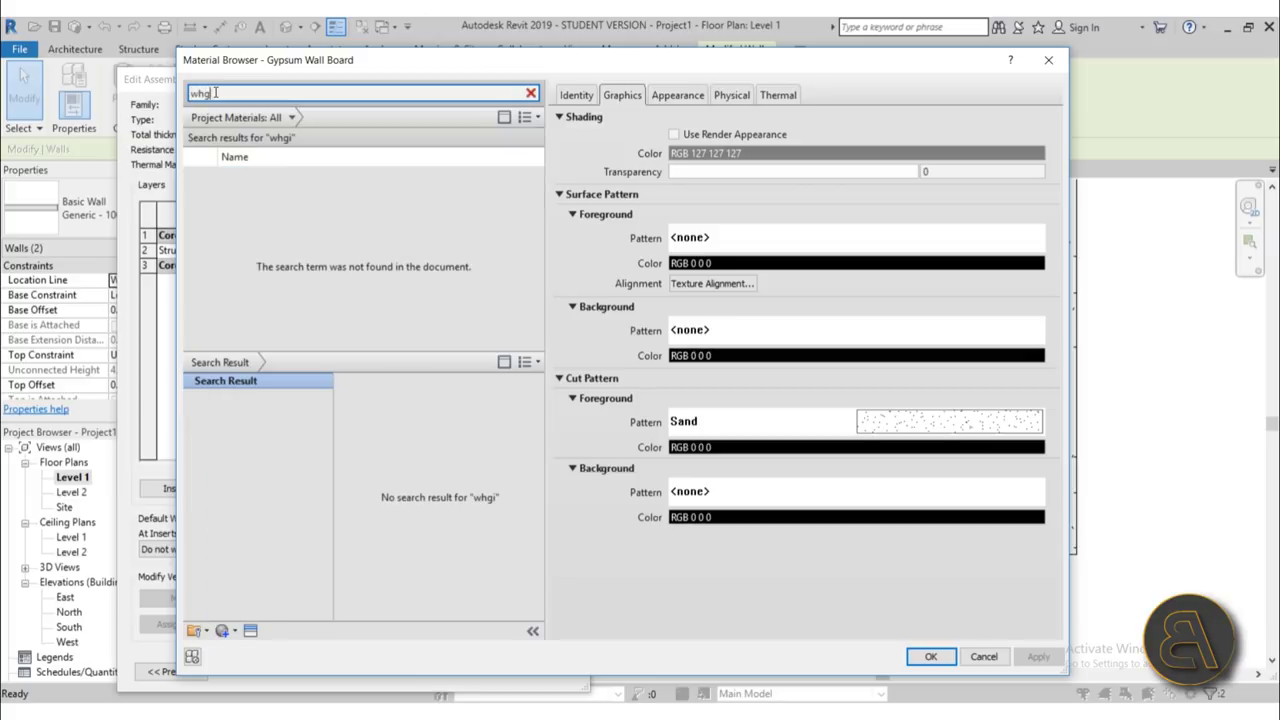
pyautogui.scroll(-1, 290, 220)
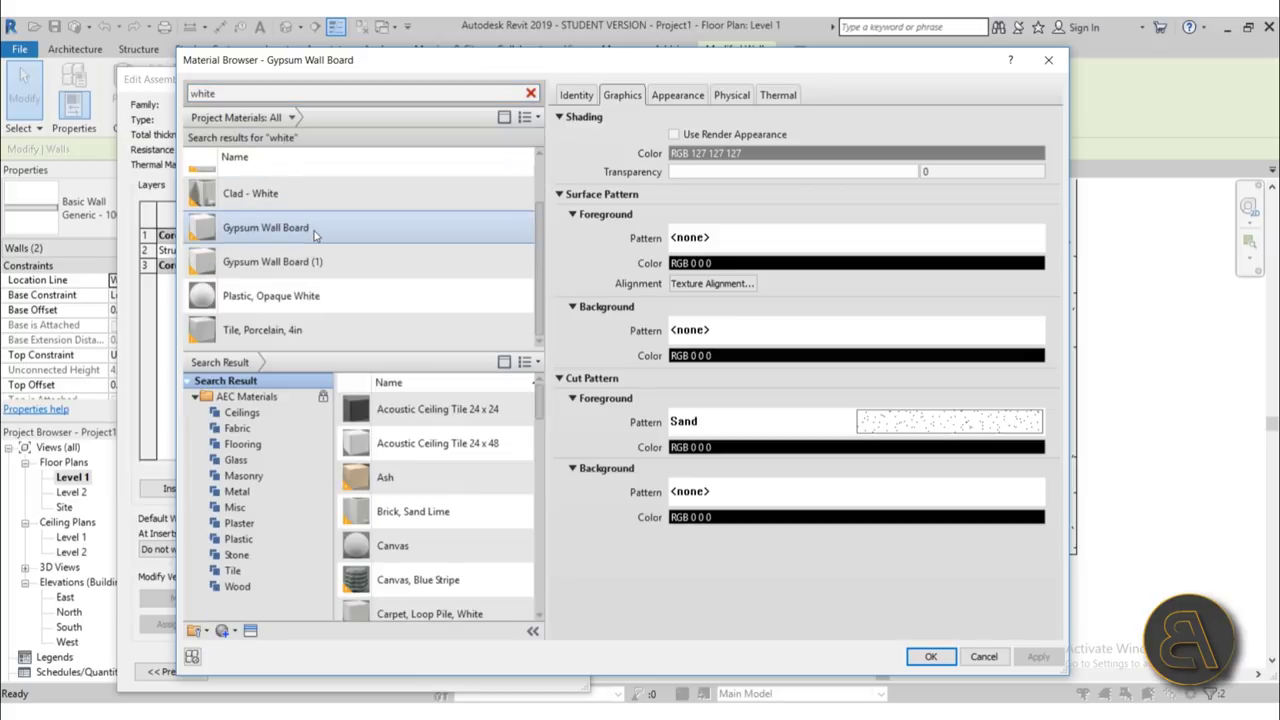
pyautogui.doubleClick(293, 289)
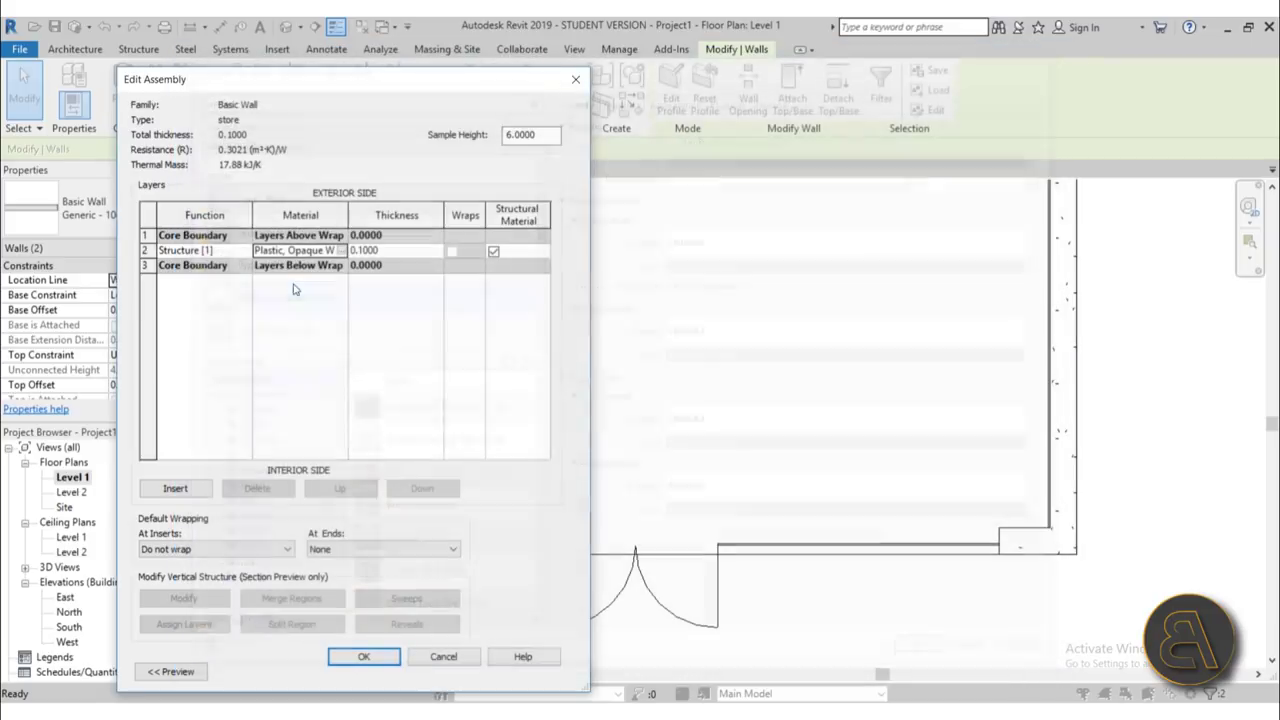
pyautogui.click(364, 656)
pyautogui.click(382, 671)
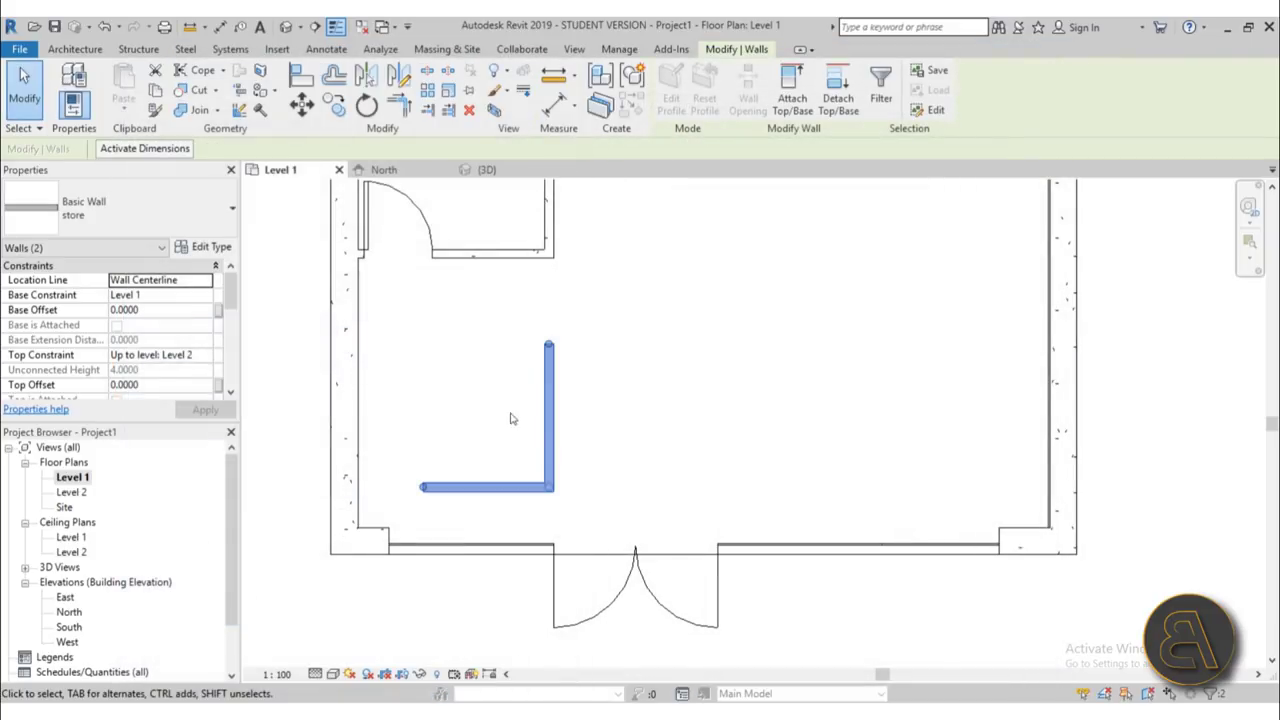
# - Set the L-shaped wall's top constraint to Unconnected, lower its unconnected height, and inspect it in the 3D view
pyautogui.click(212, 361)
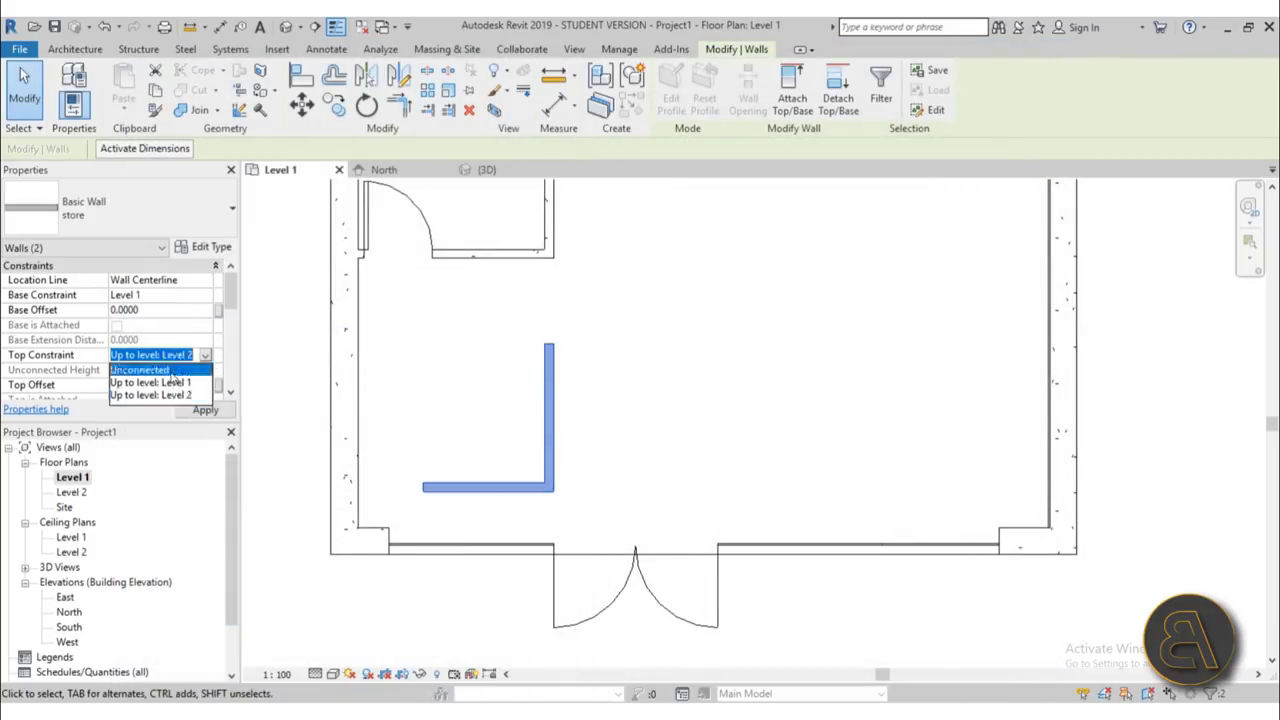
pyautogui.click(186, 370)
pyautogui.click(78, 372)
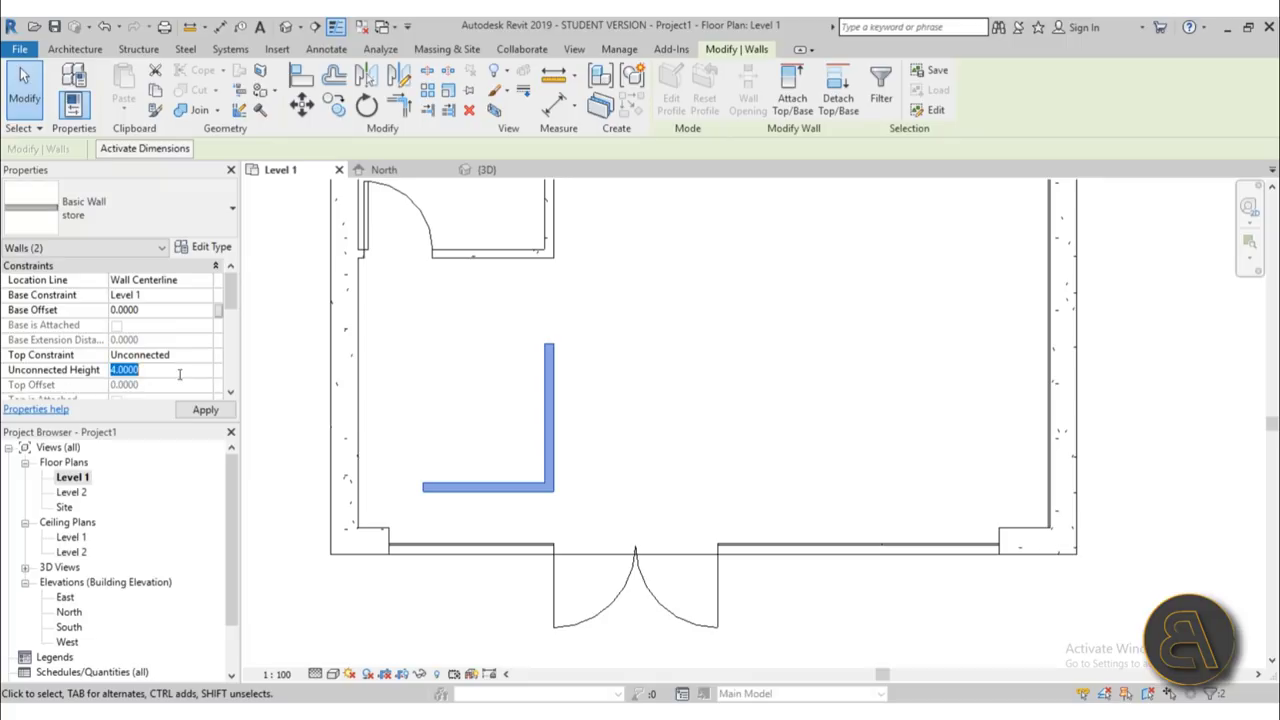
pyautogui.press('Return')
pyautogui.click(646, 414)
pyautogui.click(287, 27)
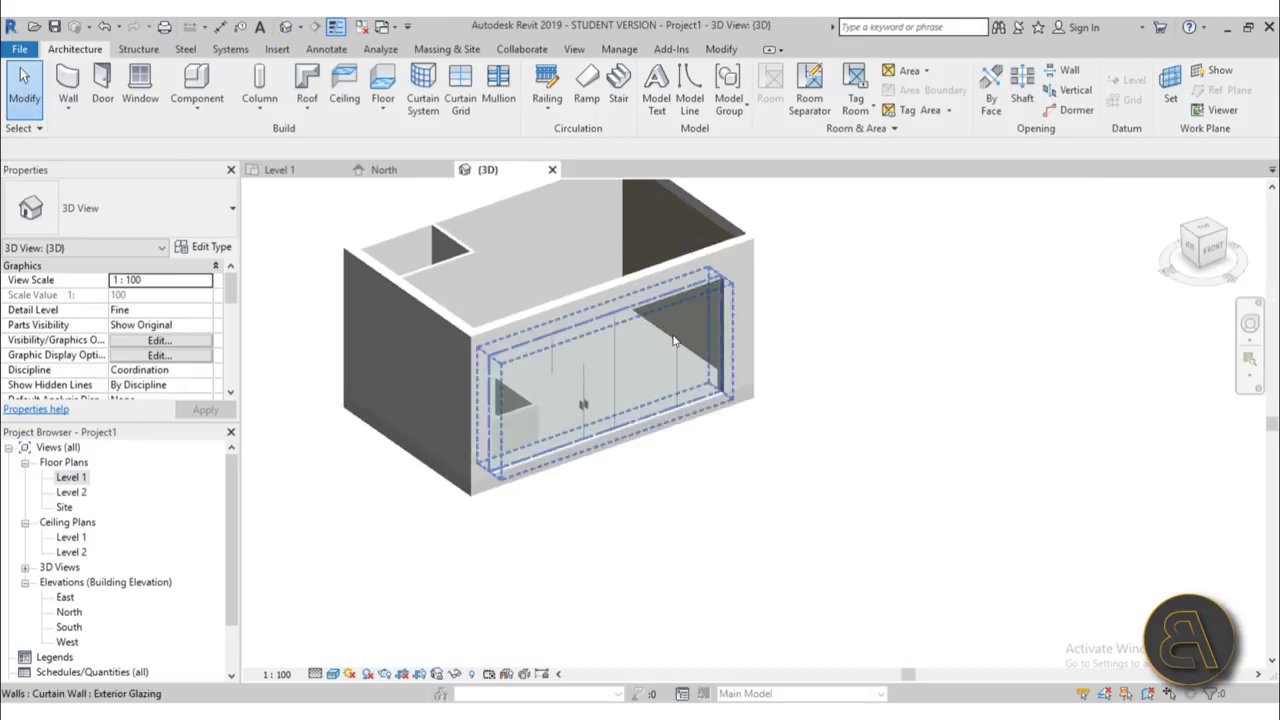
pyautogui.keyDown('shift'); pyautogui.moveTo(674, 338); pyautogui.dragTo(133, 385, button='middle'); pyautogui.keyUp('shift')
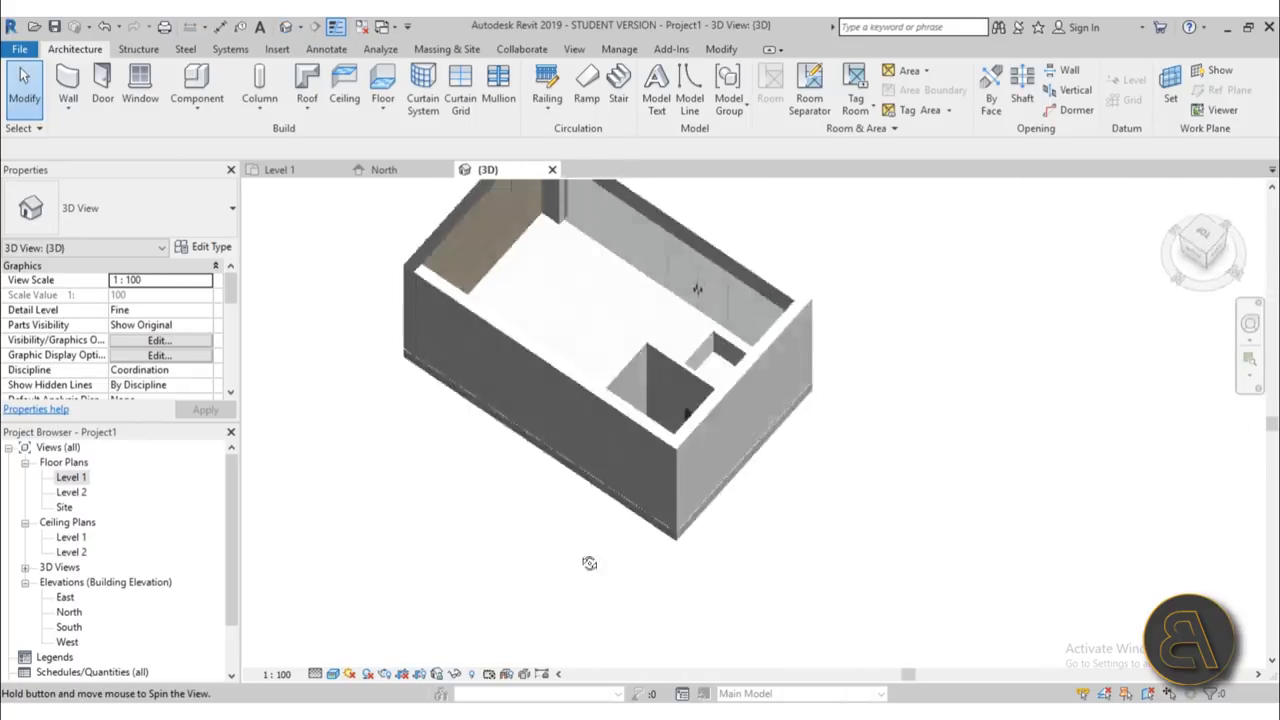
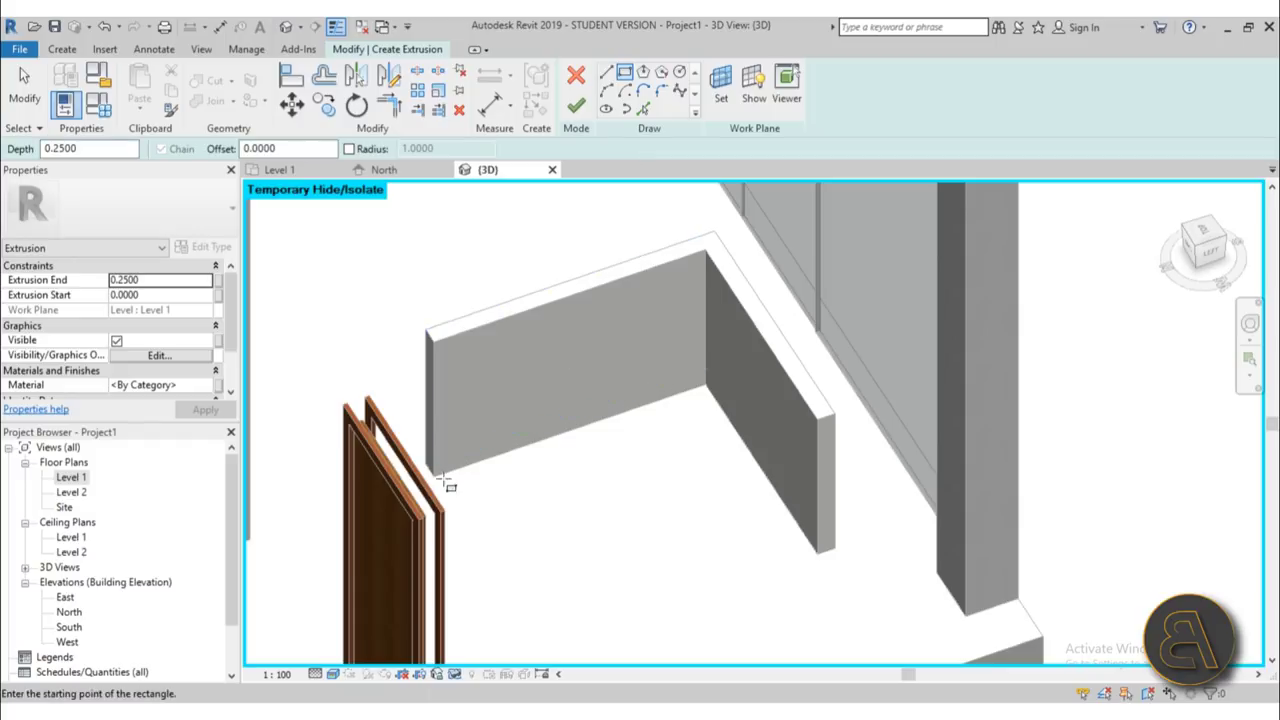
# - Sketch two adjoining extrusion rectangles along the L-shaped wall's inner faces, one about 1.55 m long, the other about 0.93 by 0.38 m
pyautogui.click(443, 484)
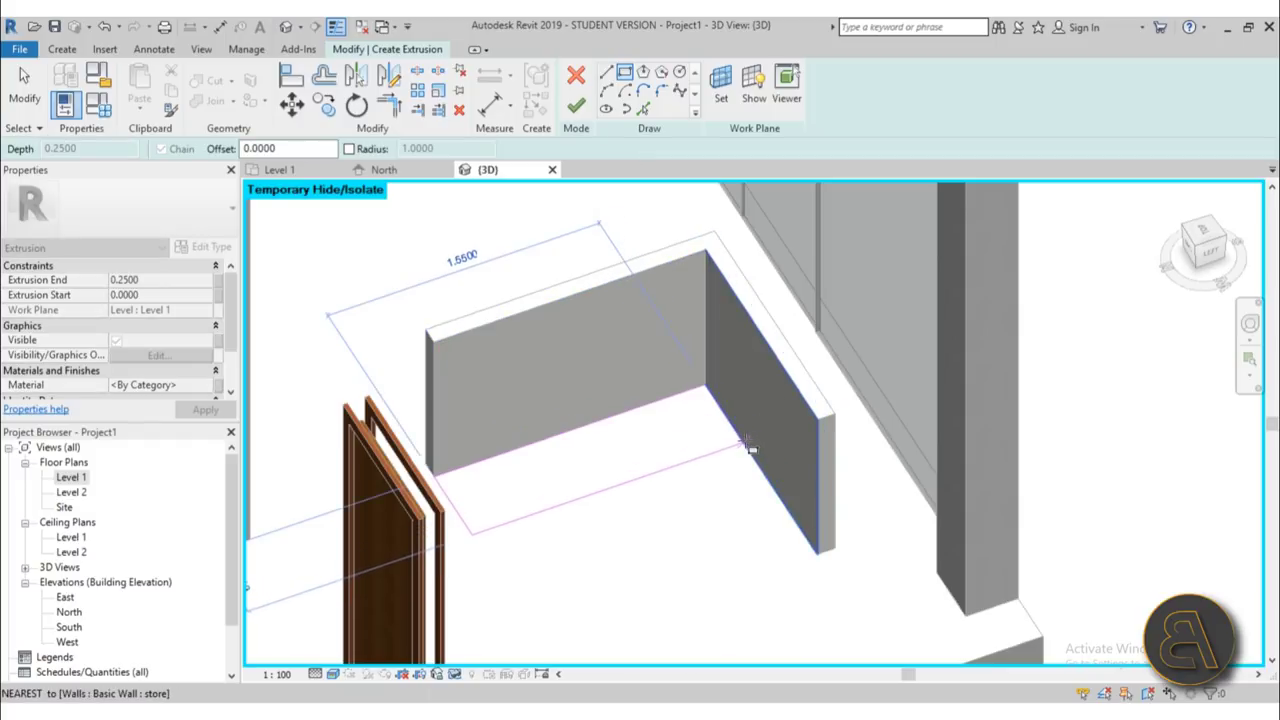
pyautogui.click(745, 440)
pyautogui.click(676, 461)
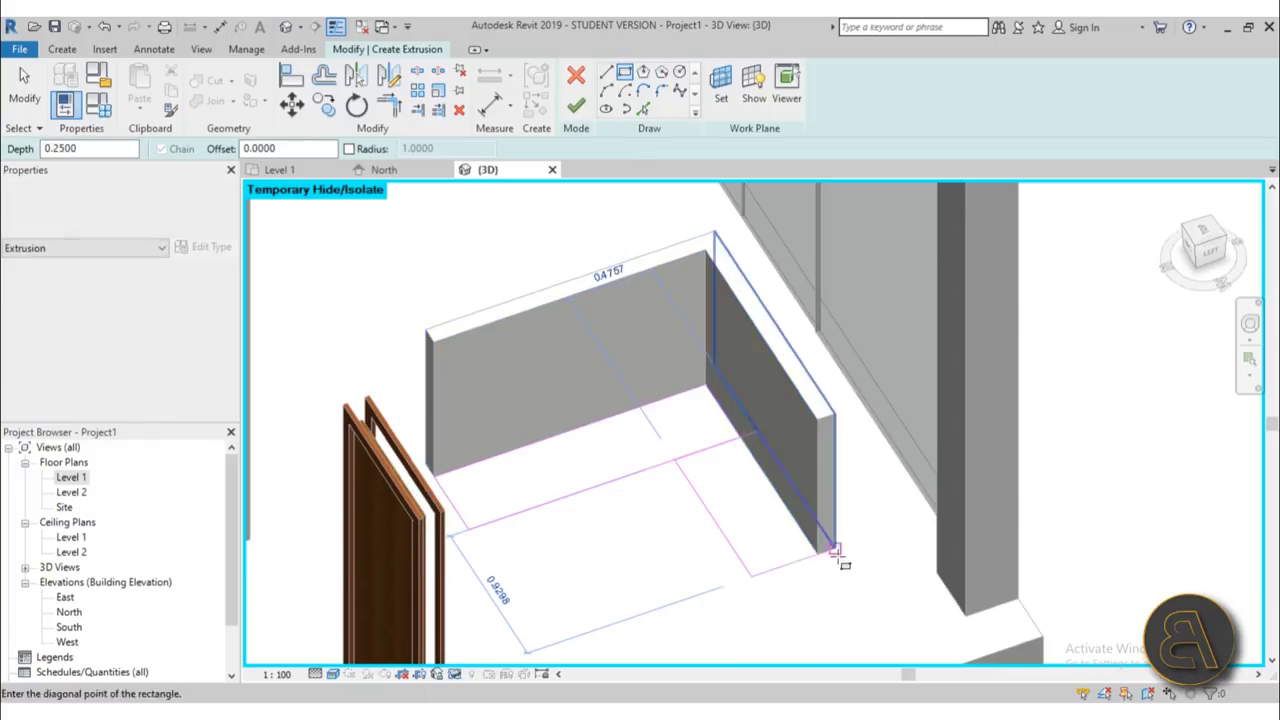
pyautogui.click(817, 554)
pyautogui.press('Escape')
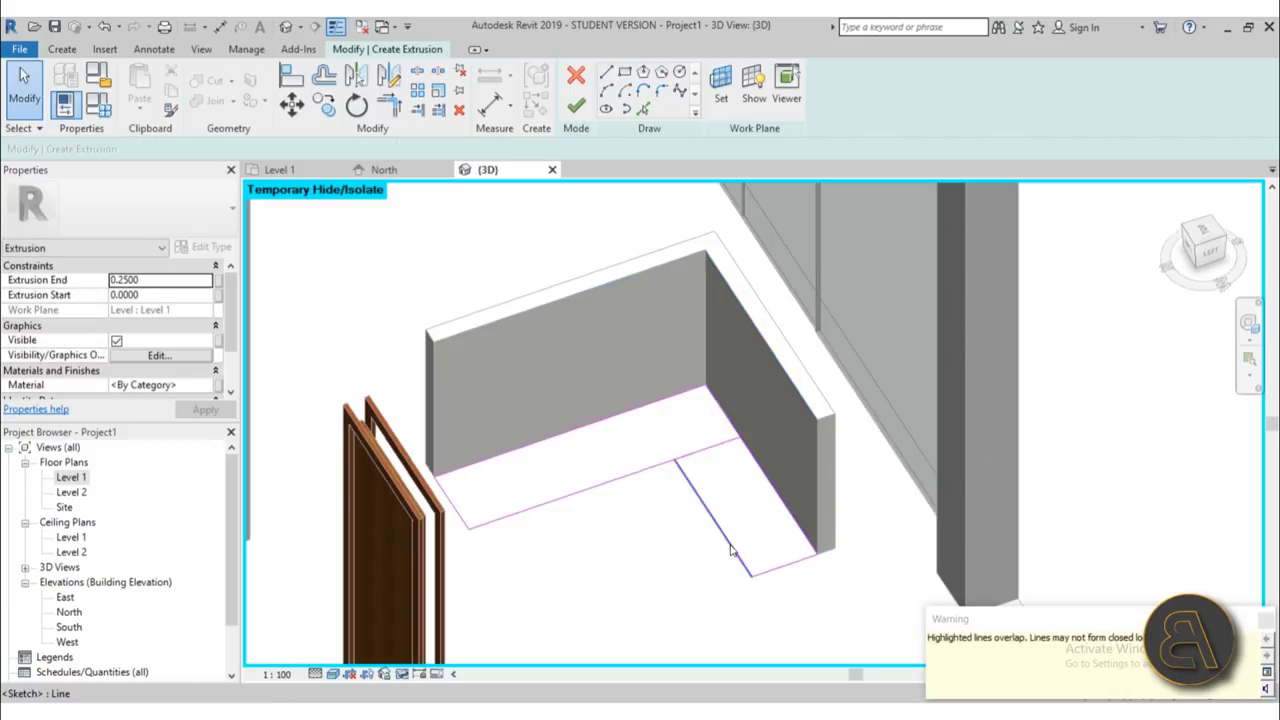
# - Delete the overlapping line and trim the two rectangles into a single closed L-shaped outline
pyautogui.click(703, 455)
pyautogui.press('Delete')
pyautogui.press('t')
pyautogui.press('r')
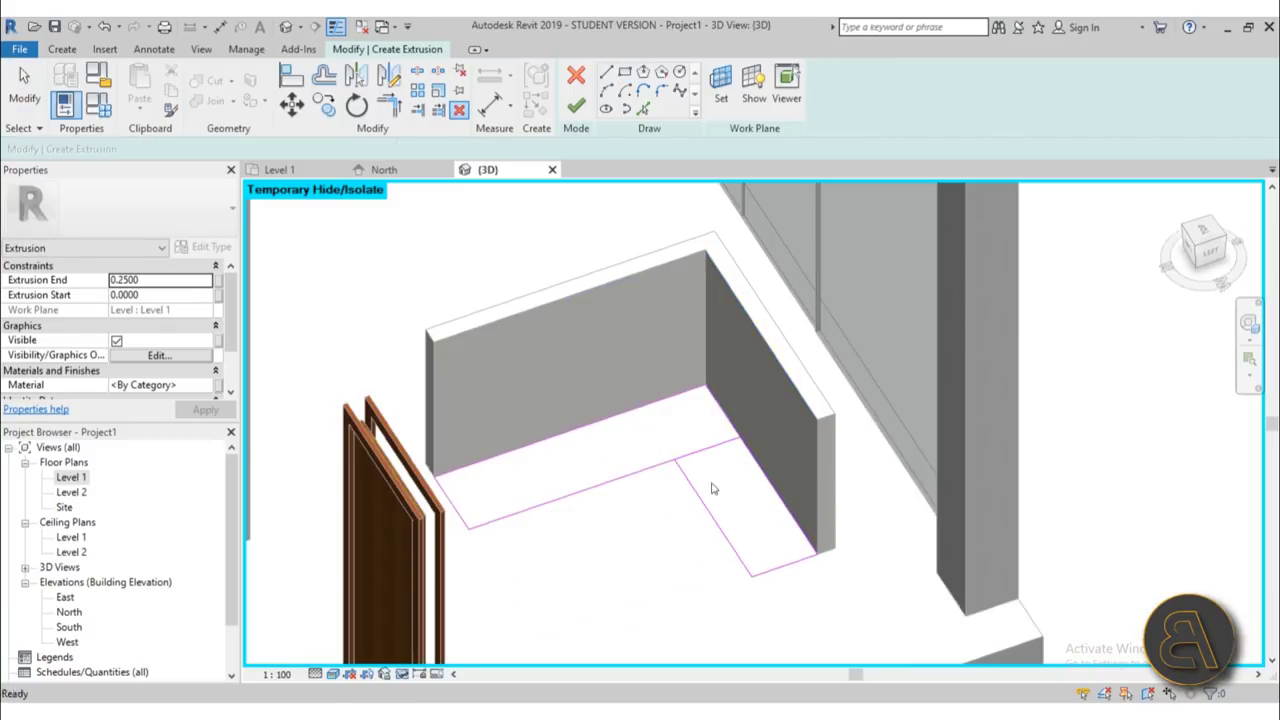
pyautogui.click(699, 494)
pyautogui.click(657, 479)
pyautogui.press('Escape')
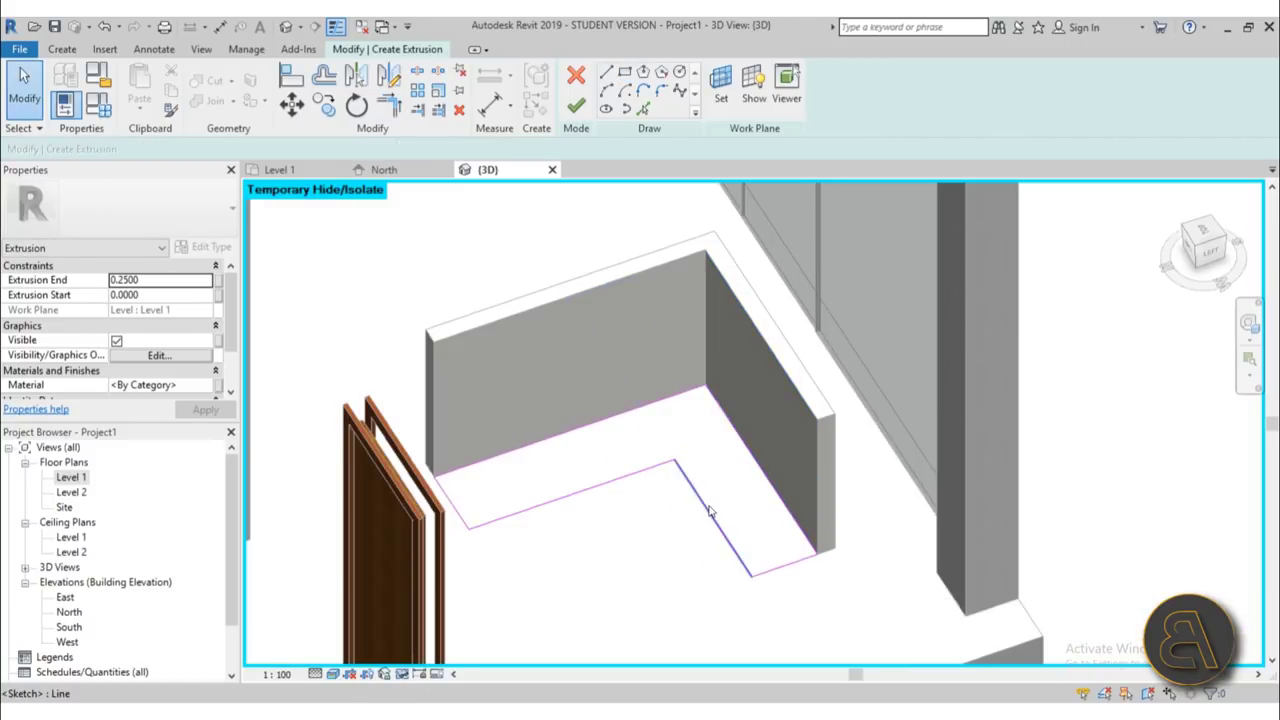
# - Make the outline's short arm 0.4 m wide and place the long arm's front edge 0.75 m from the short arm's end
pyautogui.click(697, 425)
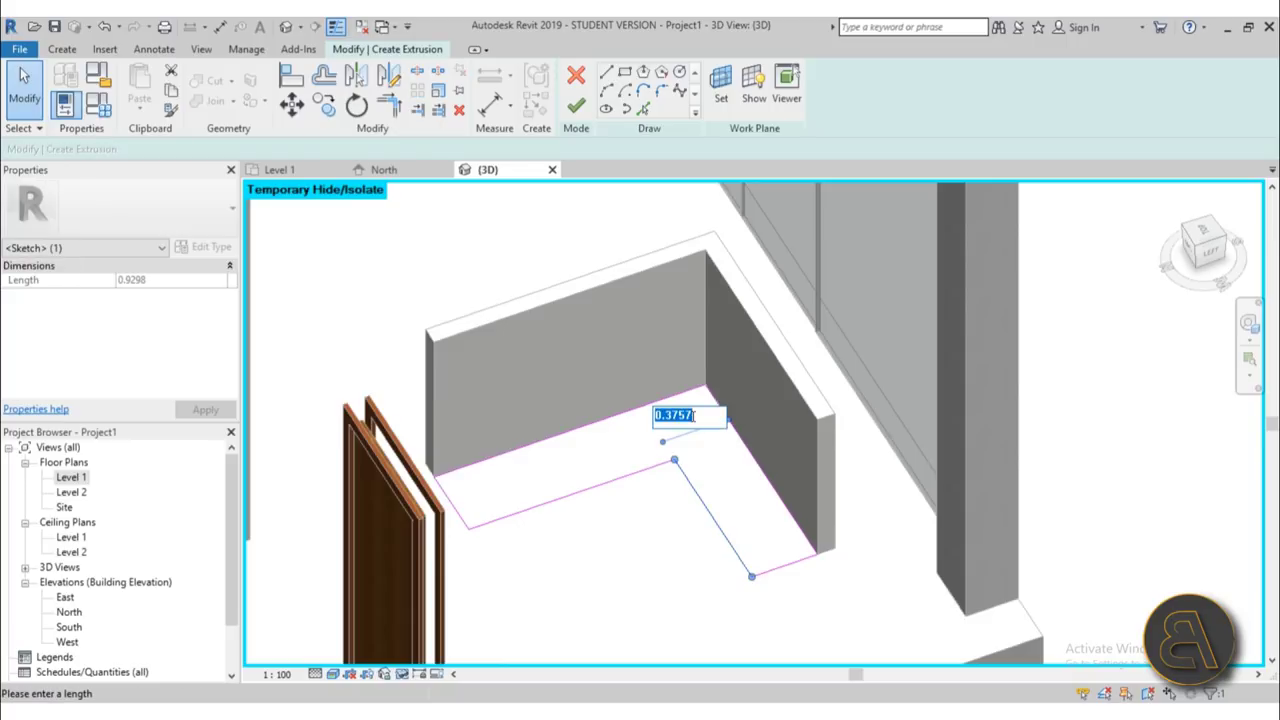
pyautogui.write('0.4')
pyautogui.press('Return')
pyautogui.click(576, 493)
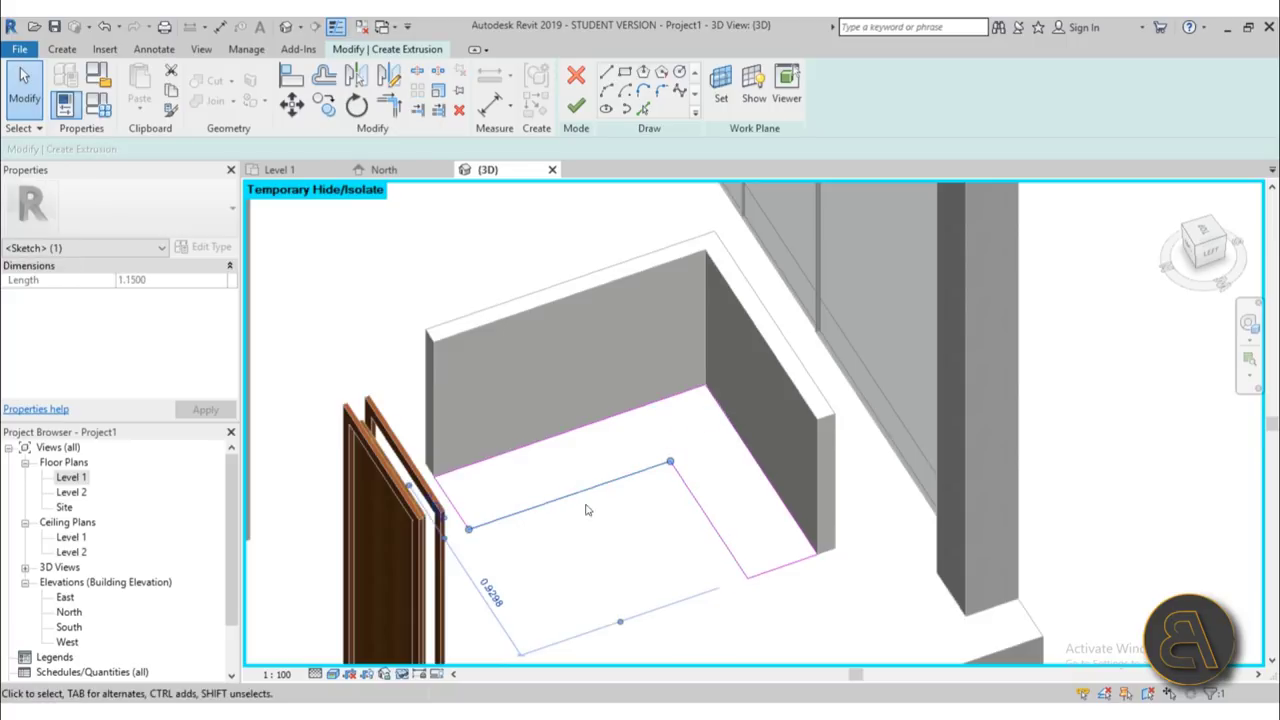
pyautogui.click(438, 512)
pyautogui.press('Escape')
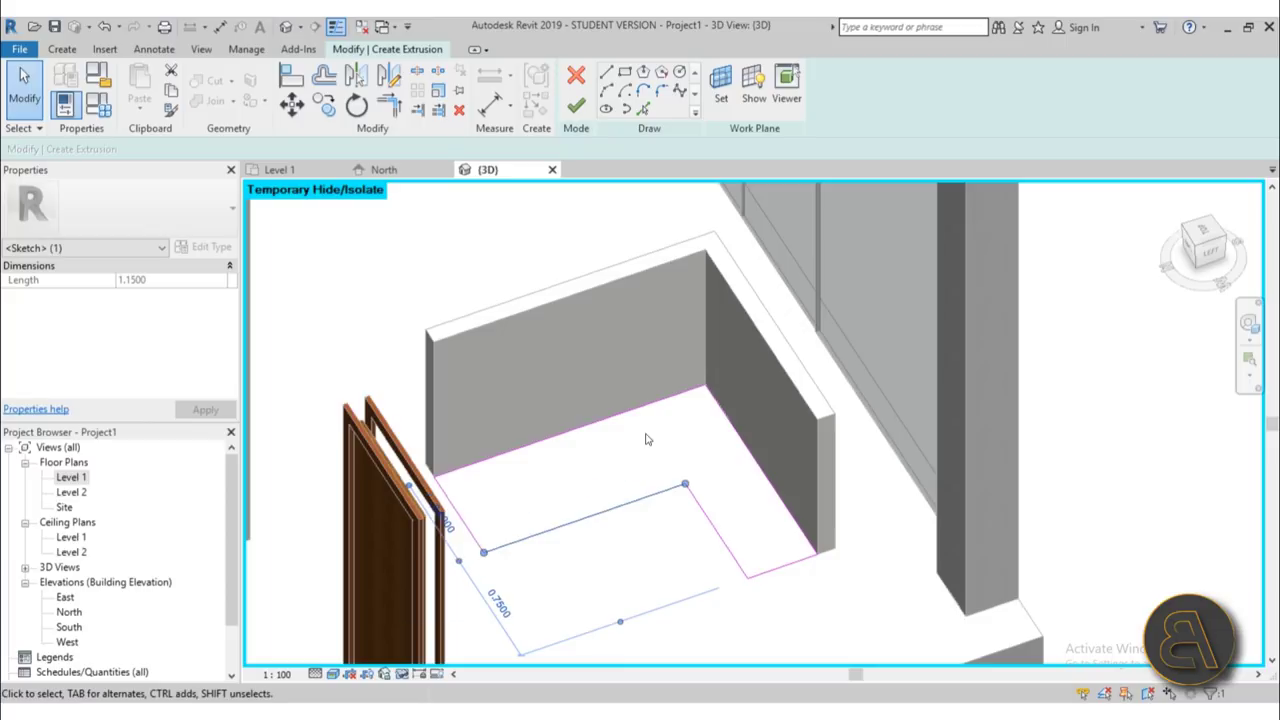
pyautogui.press('Escape')
# - Set the extrusion start to 0.7 m and end to 0.75 m, and finish the L-shaped countertop extrusion
pyautogui.moveTo(706, 457)
pyautogui.keyDown('shift'); pyautogui.mouseDown(button='middle')
pyautogui.moveTo(731, 486)
pyautogui.moveTo(716, 548)
pyautogui.moveTo(622, 468)
pyautogui.mouseUp(button='middle'); pyautogui.keyUp('shift')
pyautogui.click(149, 292)
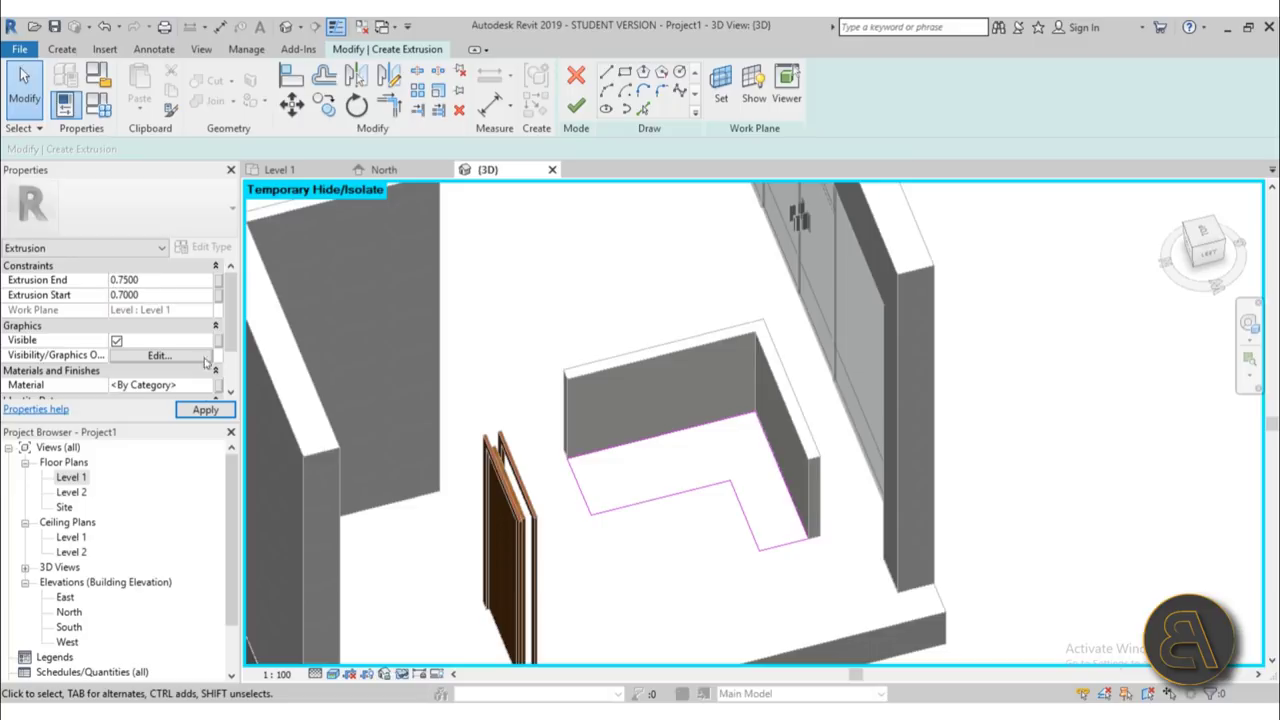
pyautogui.click(205, 413)
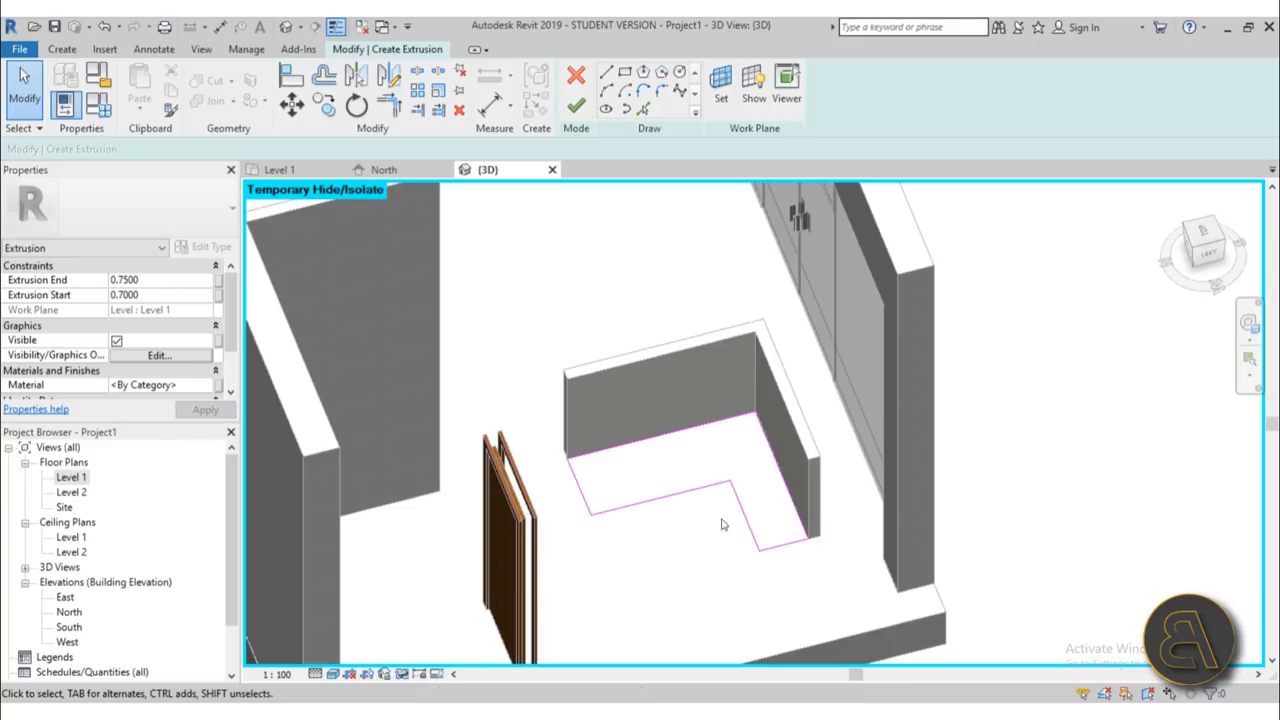
pyautogui.click(576, 105)
pyautogui.keyDown('shift'); pyautogui.moveTo(700, 420); pyautogui.dragTo(778, 432, button='middle'); pyautogui.keyUp('shift')
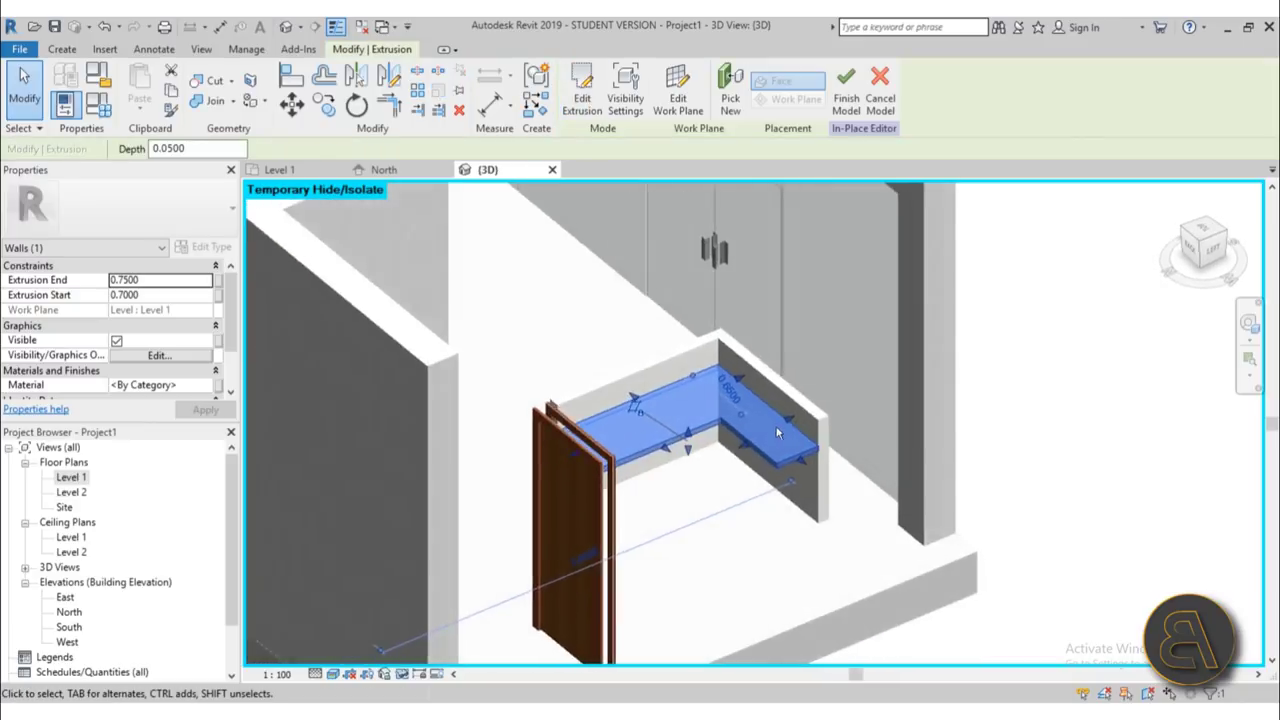
# - Set the countertop extrusion's material to Plastic, Opaque White
pyautogui.scroll(3, 776, 426)
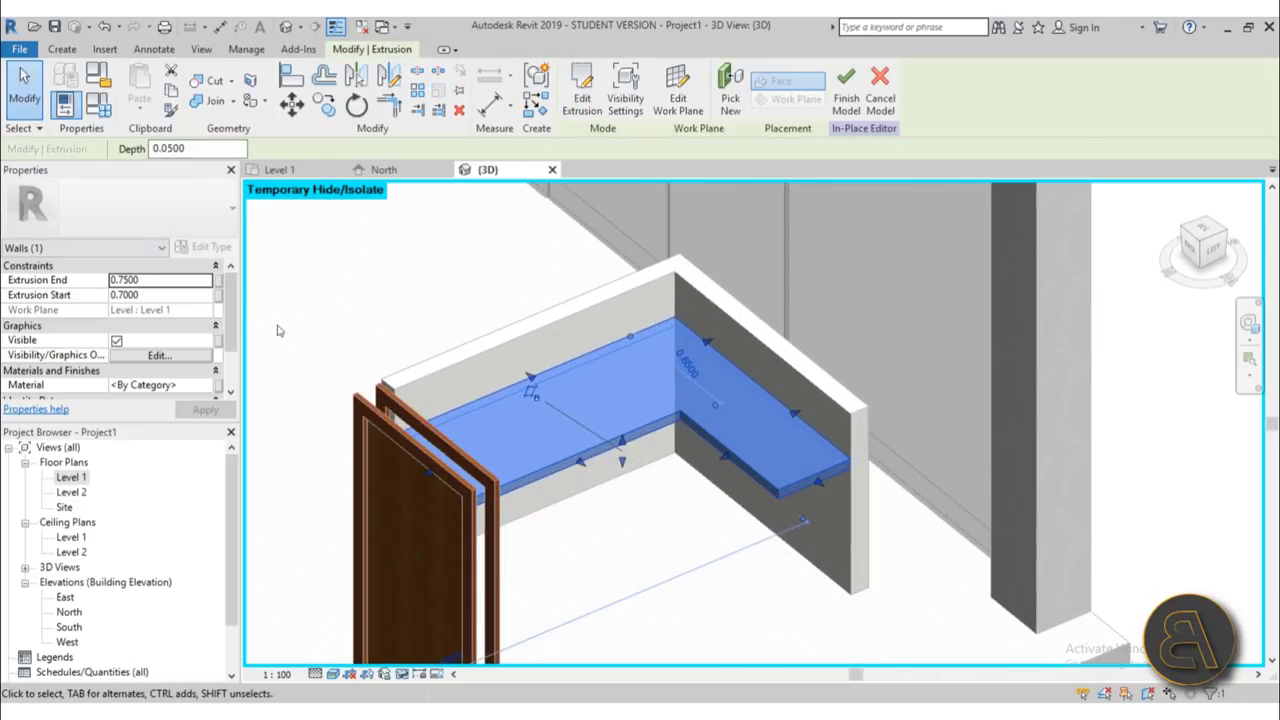
pyautogui.click(200, 384)
pyautogui.click(207, 385)
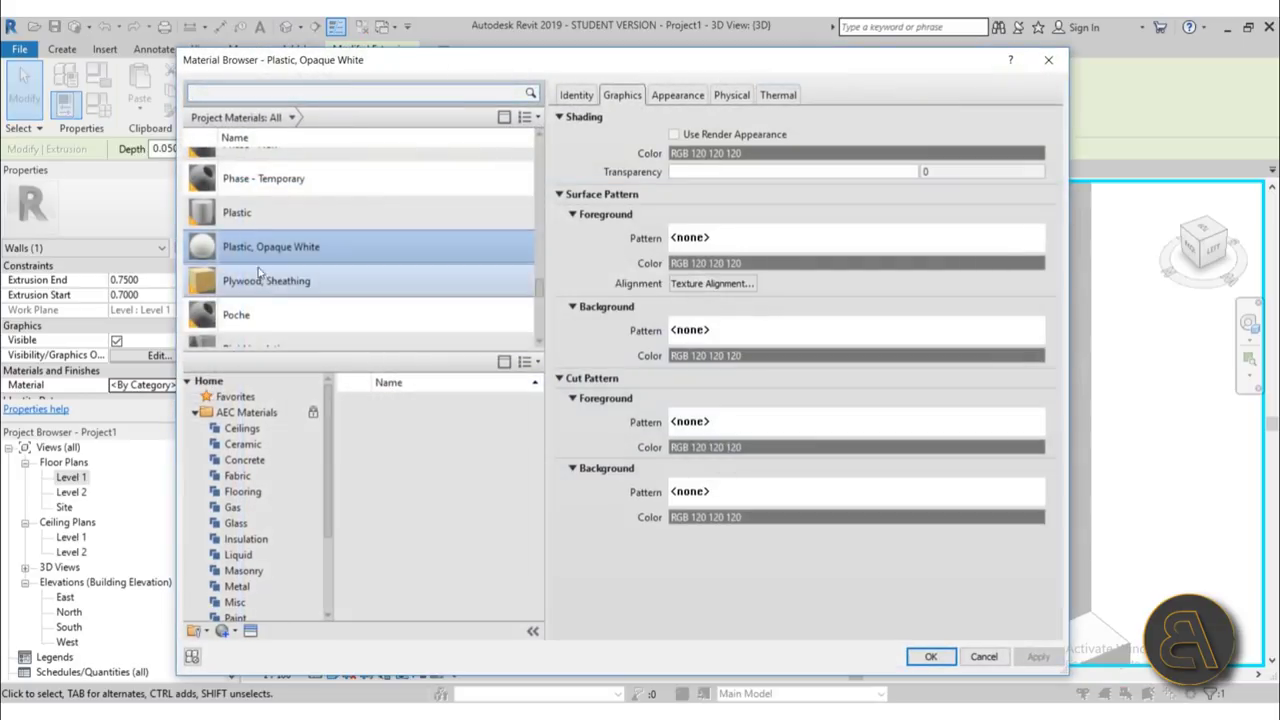
pyautogui.doubleClick(258, 256)
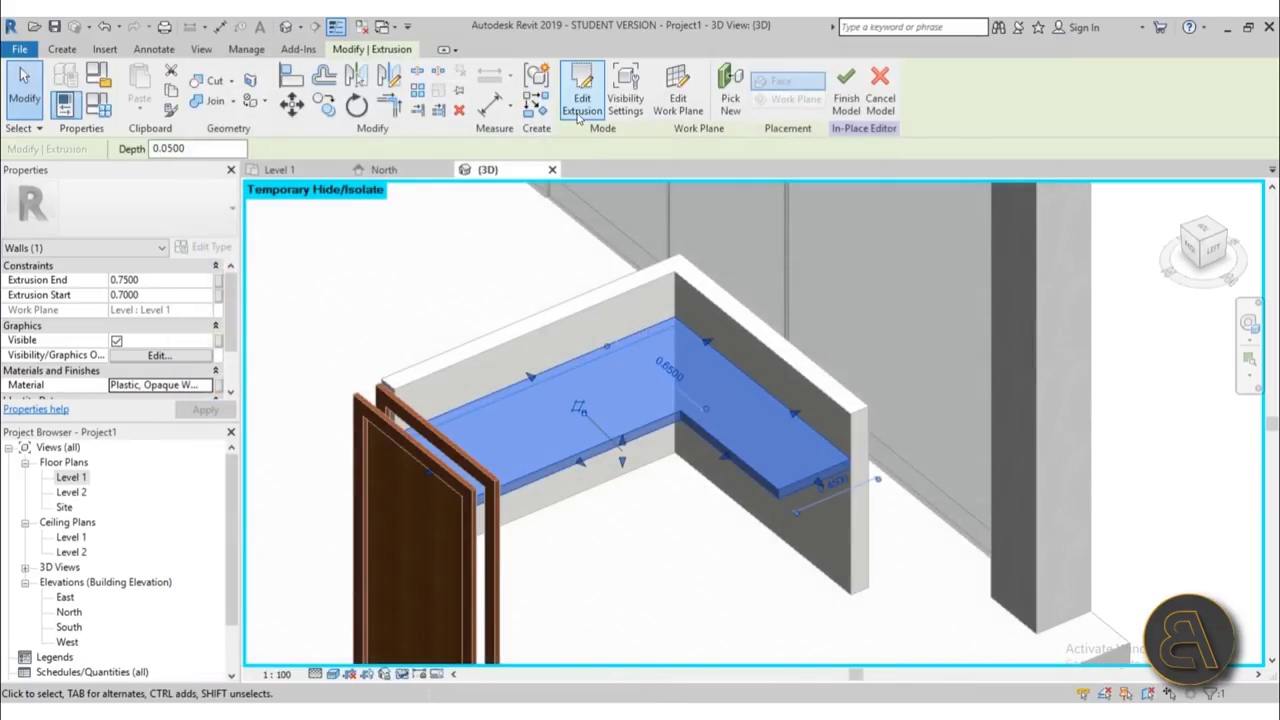
# - Start a new extrusion in the counter model and set its work plane to the top face of the long counter wall
pyautogui.press('Escape')
pyautogui.click(62, 49)
pyautogui.click(140, 86)
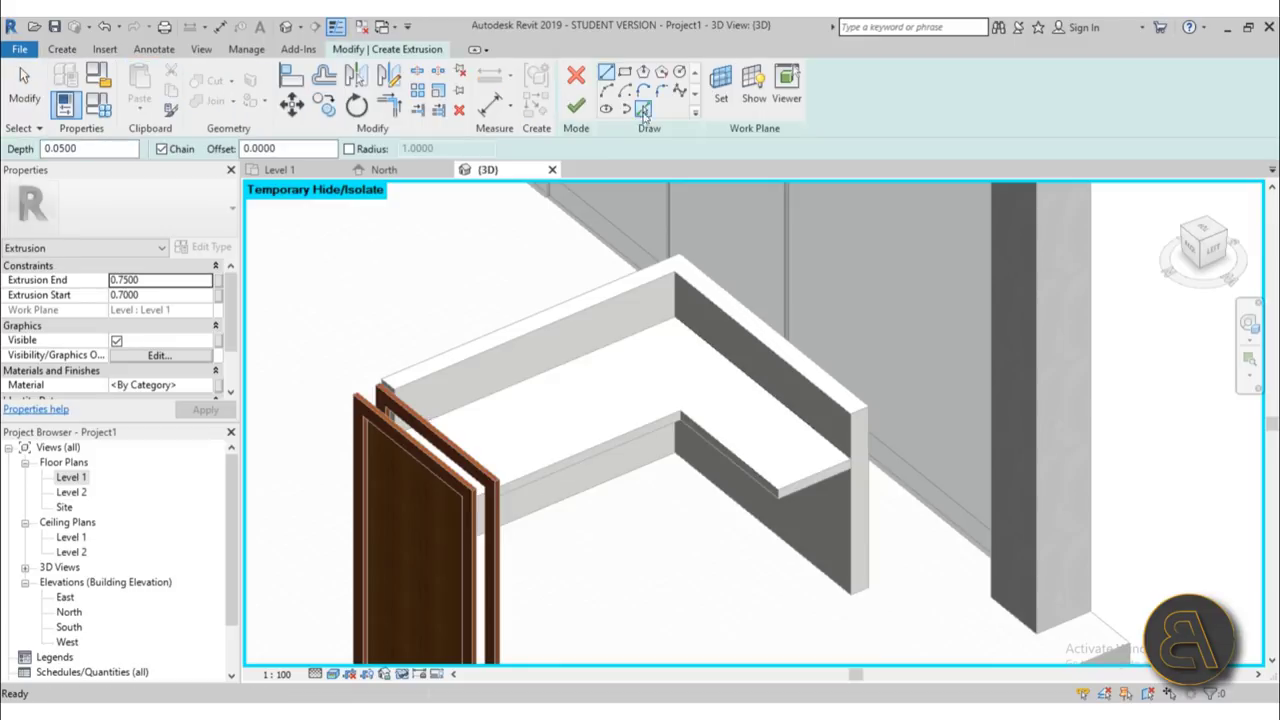
pyautogui.click(722, 98)
pyautogui.click(838, 444)
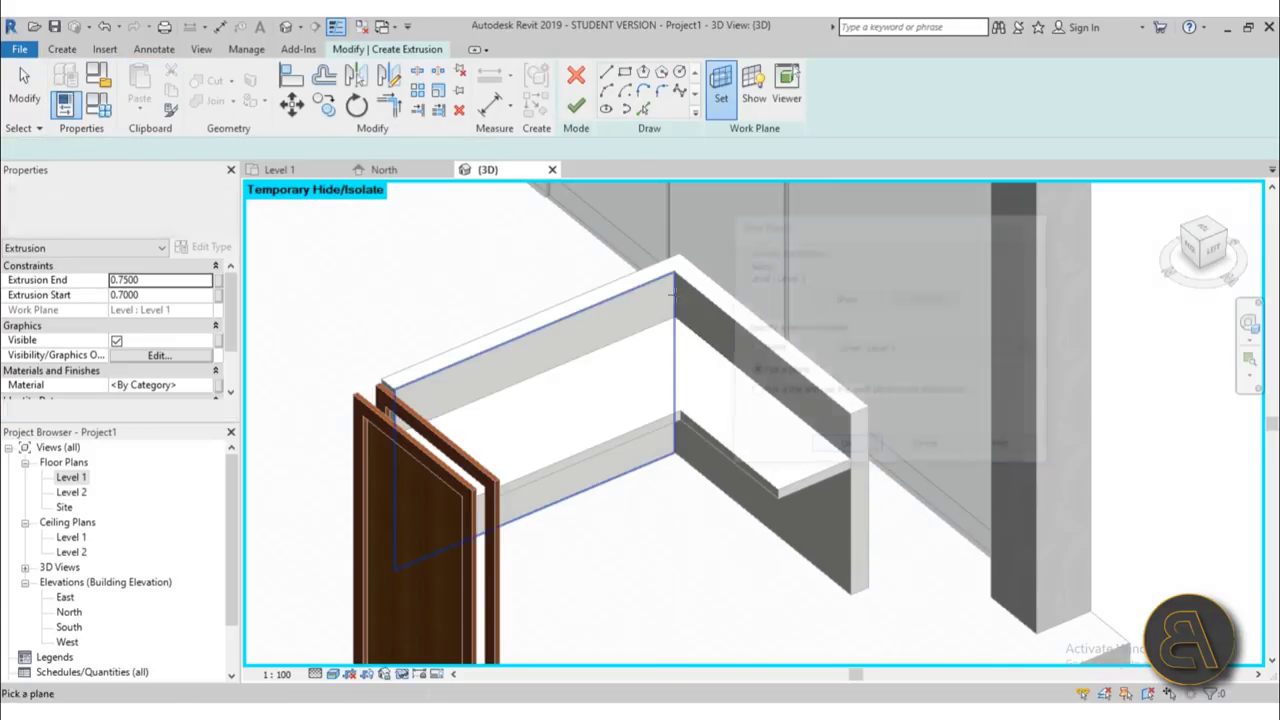
pyautogui.click(642, 272)
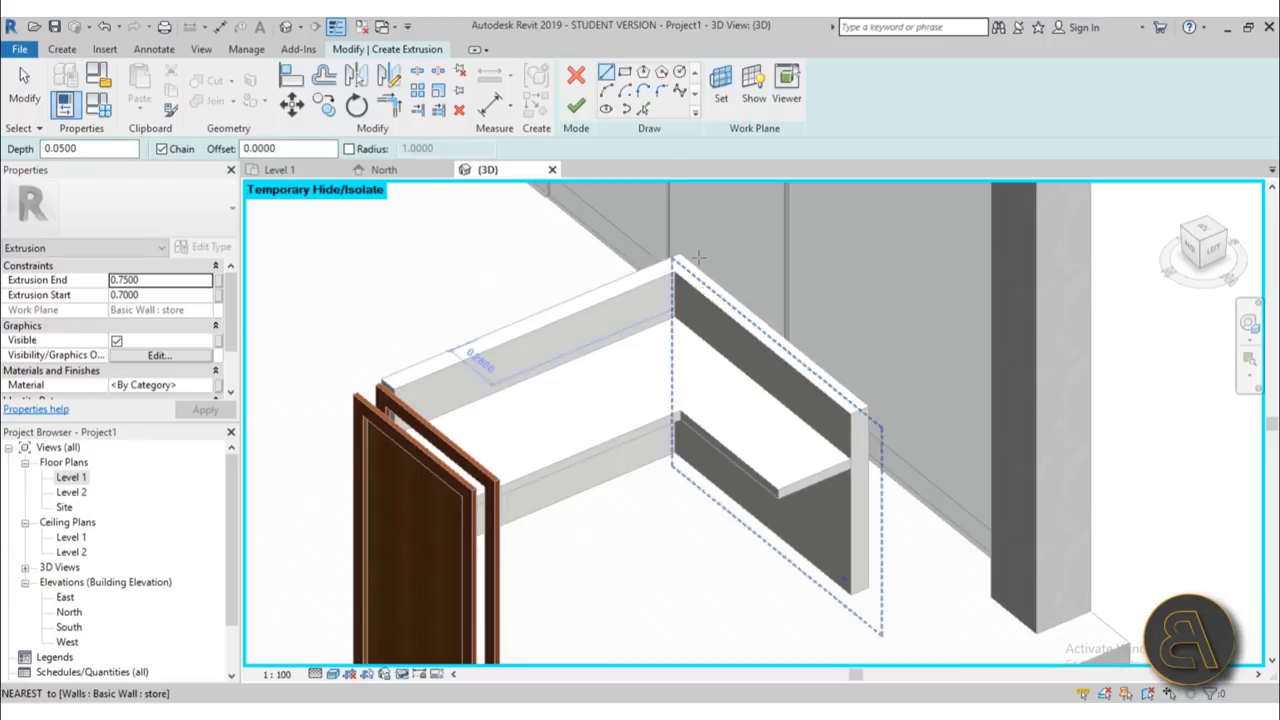
# - Draw a rectangle about 1.55 m long on the wall top, starting at the inner corner by the wooden door and extending over the countertop
pyautogui.scroll(2, 705, 240)
pyautogui.click(623, 73)
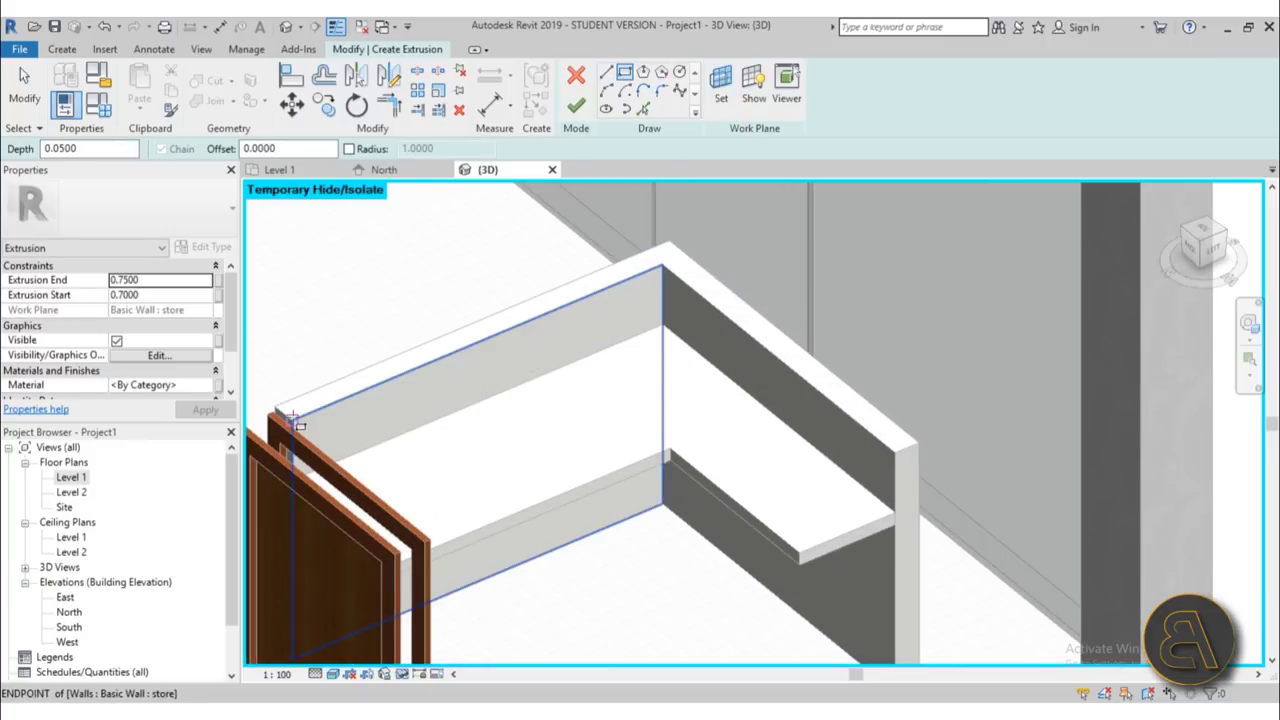
pyautogui.click(296, 424)
pyautogui.click(721, 316)
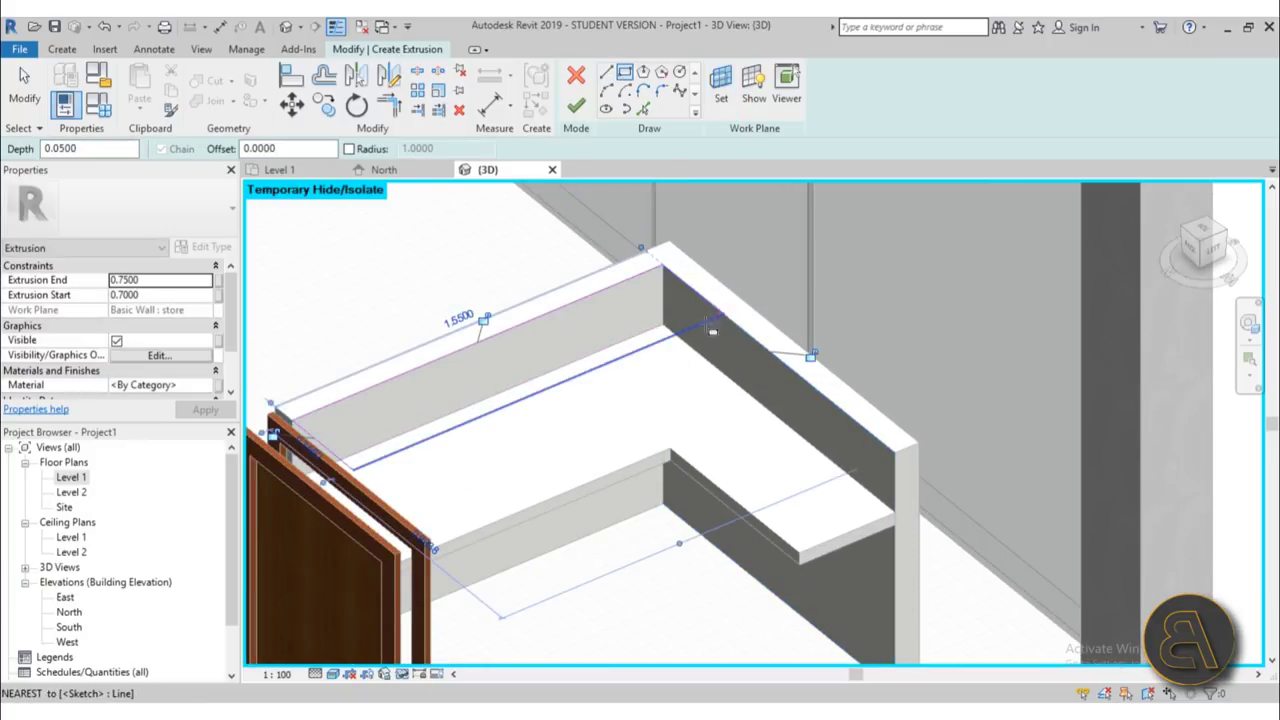
pyautogui.press('Escape')
pyautogui.press('Escape')
# - Set the rectangle's width to 0.4 m and finish the upper shelf extrusion
pyautogui.click(679, 333)
pyautogui.scroll(-3, 719, 322)
pyautogui.keyDown('shift'); pyautogui.moveTo(719, 330); pyautogui.dragTo(506, 340, button='middle'); pyautogui.keyUp('shift')
pyautogui.scroll(2, 506, 340)
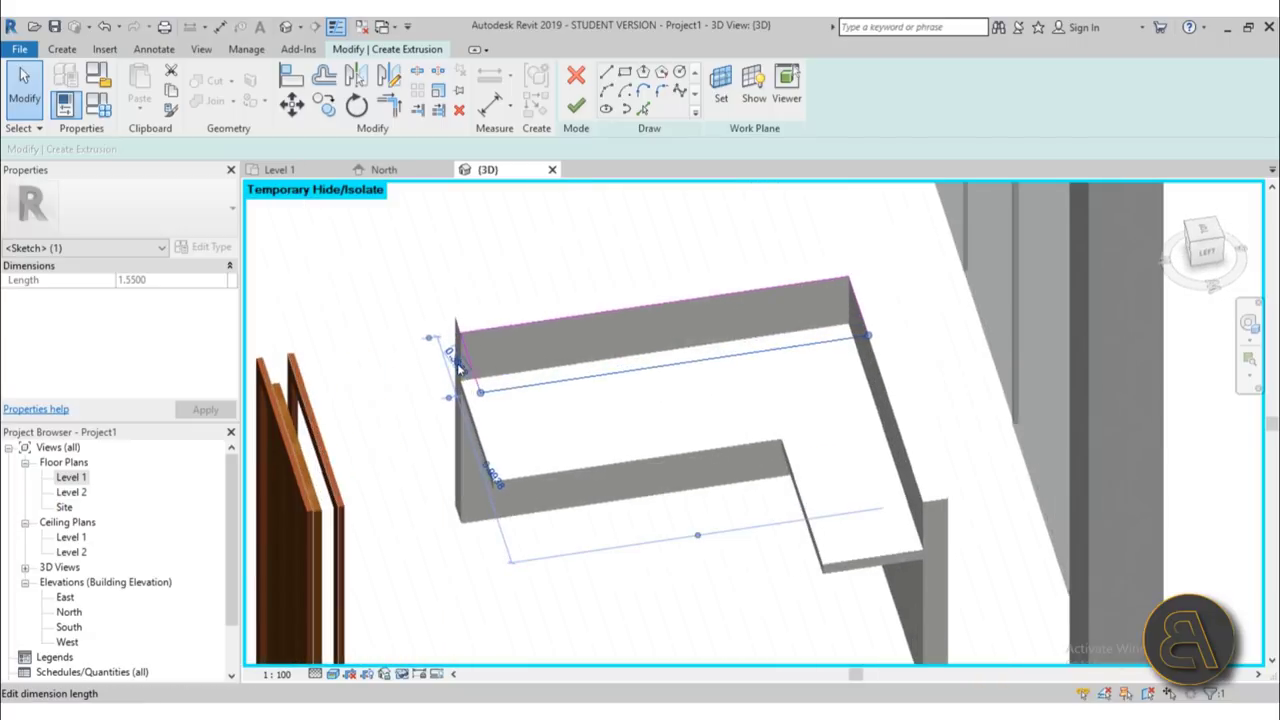
pyautogui.click(460, 368)
pyautogui.write('0.4')
pyautogui.press('Return')
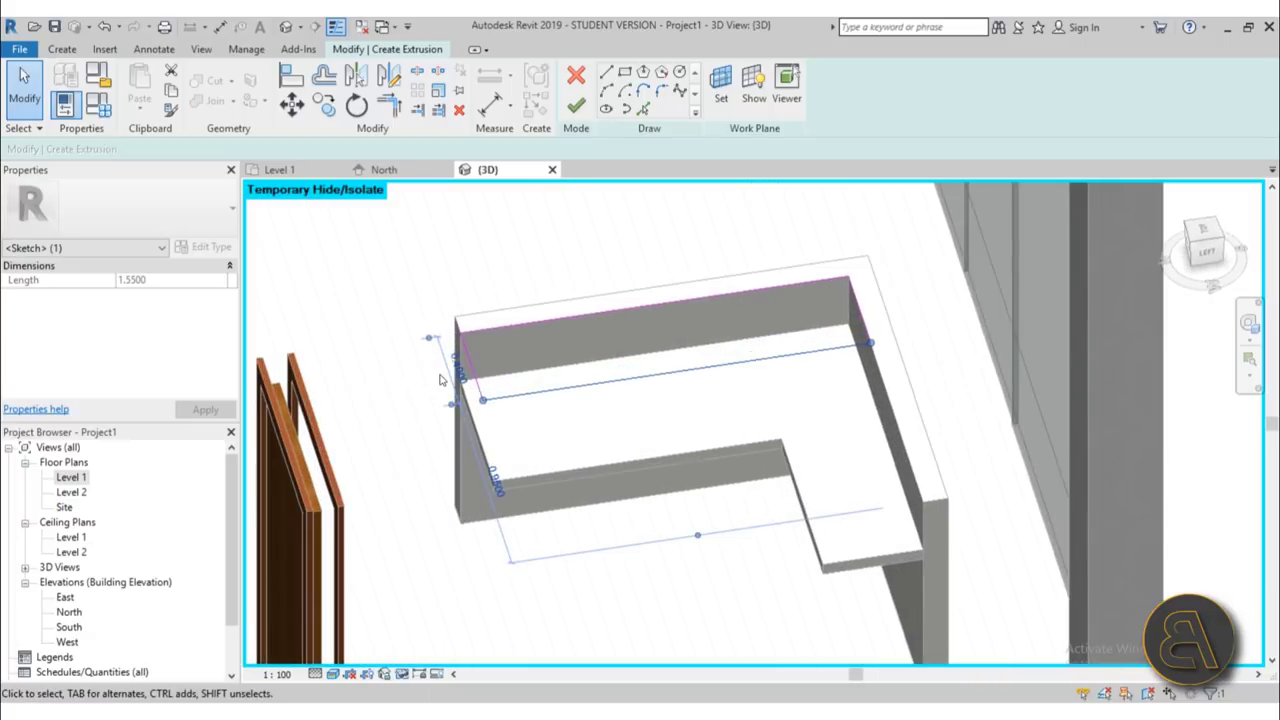
pyautogui.moveTo(624, 446)
pyautogui.keyDown('shift'); pyautogui.mouseDown(button='middle')
pyautogui.moveTo(766, 366)
pyautogui.moveTo(714, 434)
pyautogui.moveTo(666, 434)
pyautogui.moveTo(650, 400)
pyautogui.mouseUp(button='middle'); pyautogui.keyUp('shift')
pyautogui.click(576, 105)
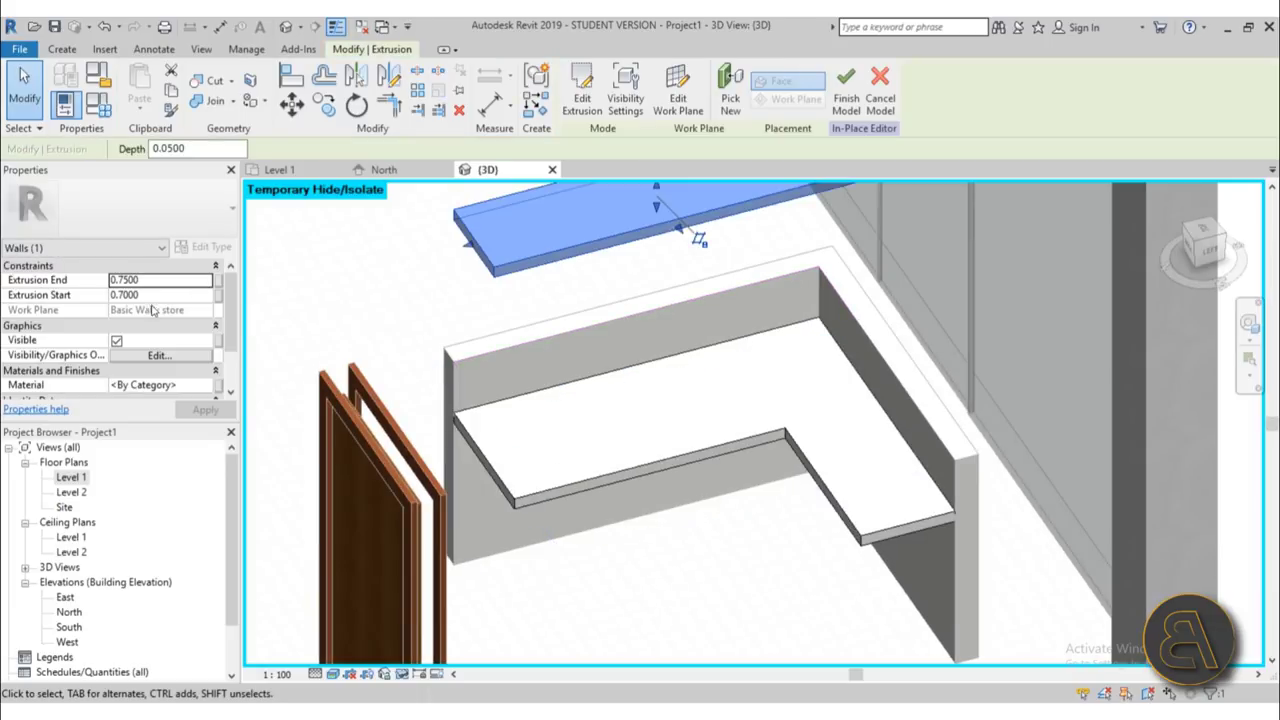
# - Set the upper shelf extrusion's material to Plastic, Opaque White
pyautogui.click(199, 384)
pyautogui.click(206, 385)
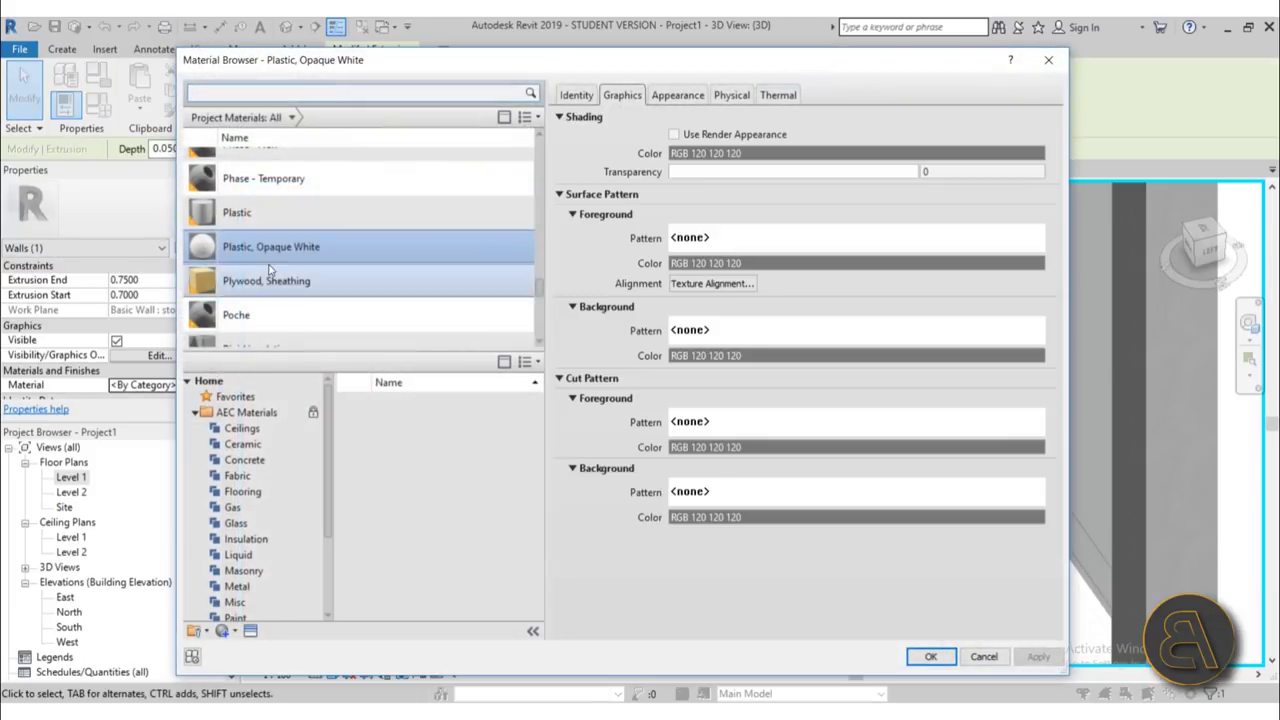
pyautogui.doubleClick(262, 252)
# - Set the shelf's extrusion end to 0, reduce its thickness through the extrusion start, and finish the in-place model
pyautogui.click(161, 280)
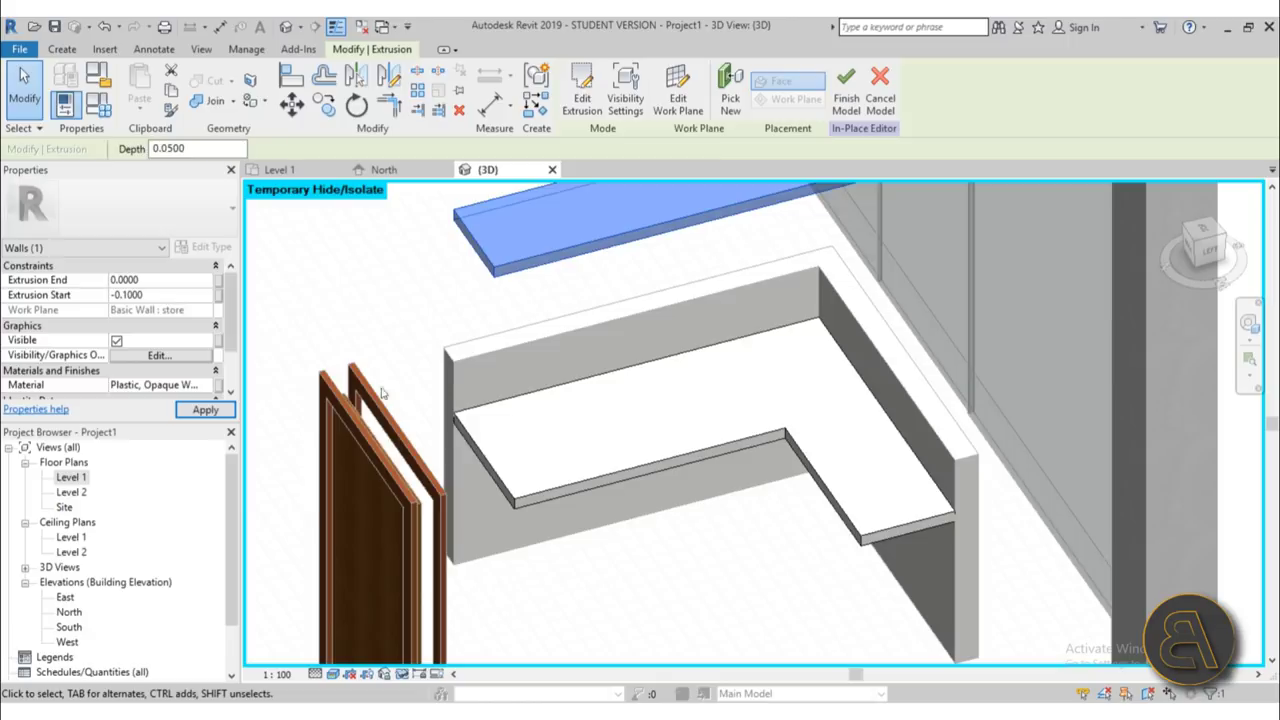
pyautogui.click(161, 294)
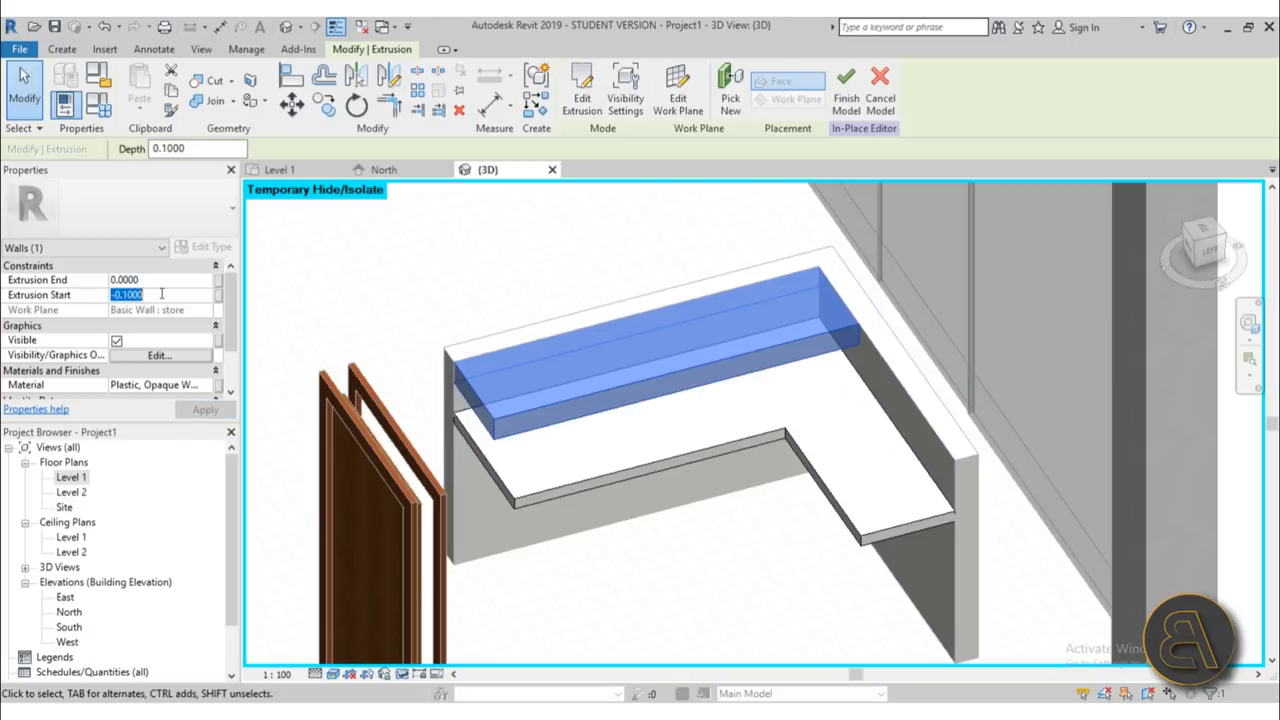
pyautogui.click(508, 286)
pyautogui.keyDown('shift'); pyautogui.moveTo(508, 286); pyautogui.dragTo(551, 242, button='middle'); pyautogui.keyUp('shift')
pyautogui.click(576, 92)
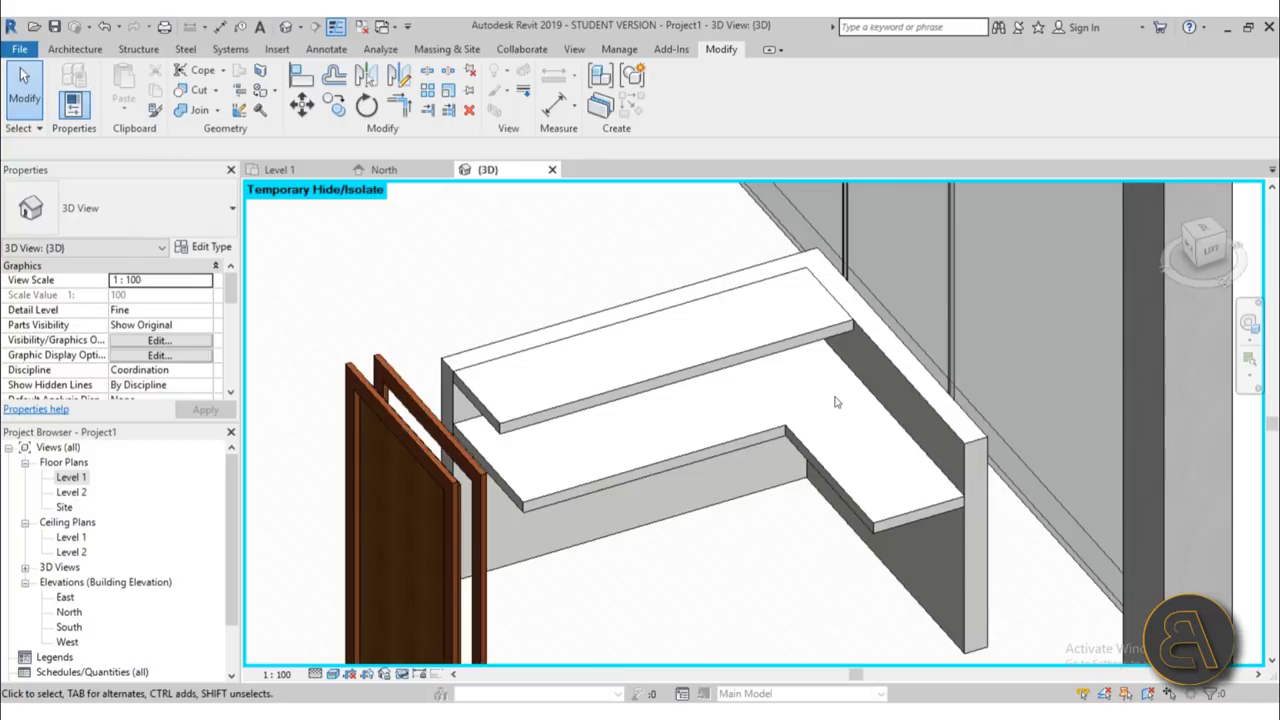
# - Join the upper shelf geometry with the long counter wall
pyautogui.moveTo(837, 400); pyautogui.dragTo(744, 377, button='middle')
pyautogui.click(193, 110)
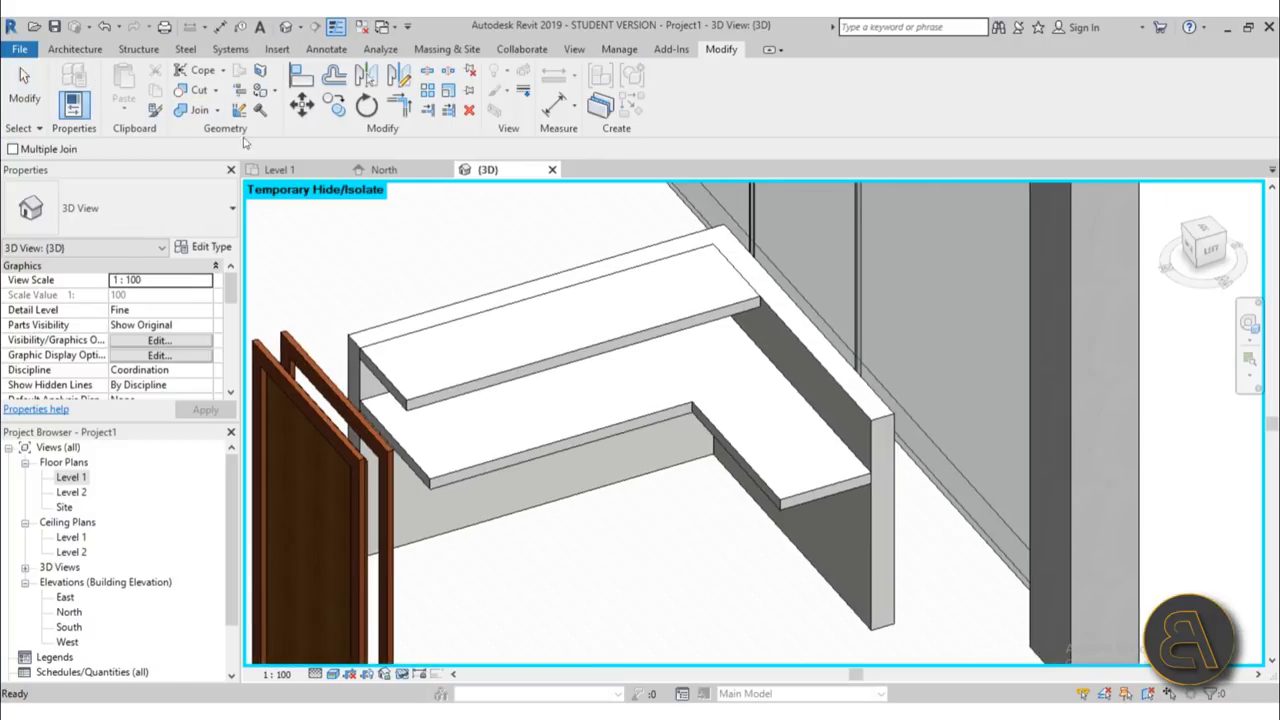
pyautogui.click(478, 386)
pyautogui.click(418, 318)
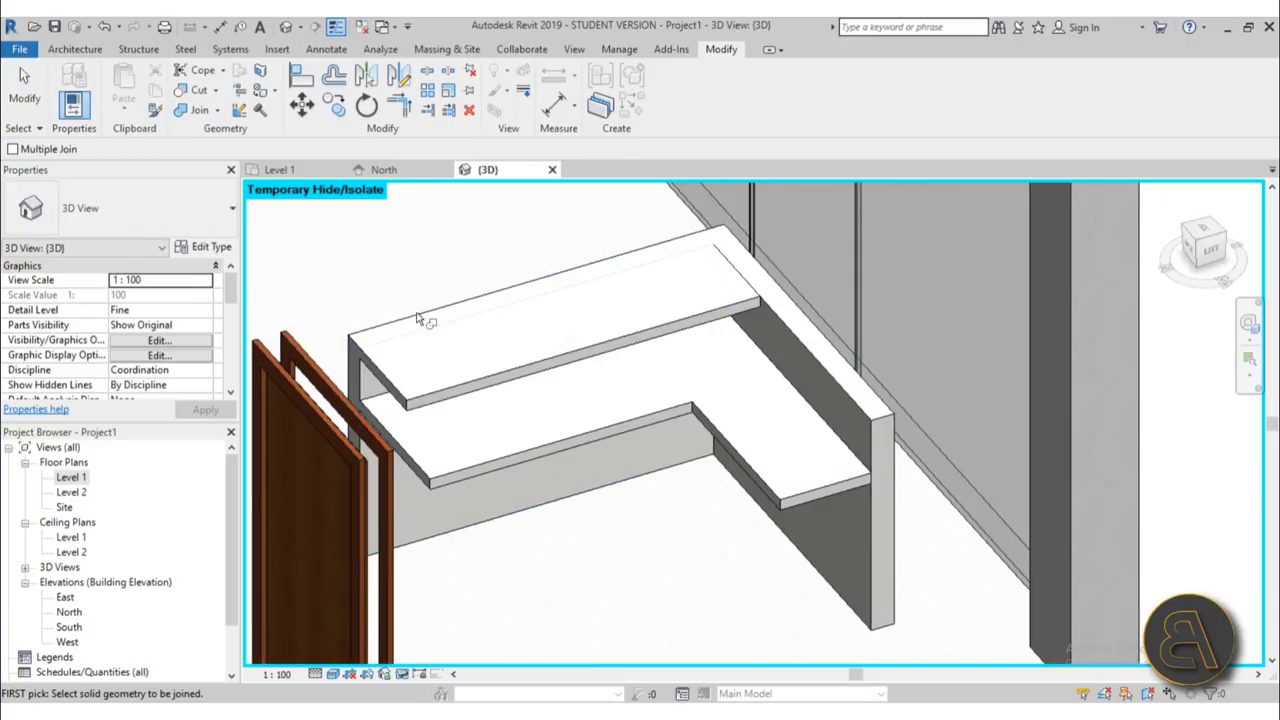
pyautogui.moveTo(752, 311)
pyautogui.keyDown('shift'); pyautogui.mouseDown(button='middle')
pyautogui.moveTo(724, 315)
pyautogui.moveTo(754, 309)
pyautogui.mouseUp(button='middle'); pyautogui.keyUp('shift')
pyautogui.scroll(4, 754, 309)
pyautogui.scroll(-4, 714, 291)
pyautogui.keyDown('shift'); pyautogui.moveTo(694, 365); pyautogui.dragTo(695, 429, button='middle'); pyautogui.keyUp('shift')
pyautogui.press('Escape')
# - Reset the temporary hide/isolate so the whole store is shown in the 3D view
pyautogui.scroll(-2, 606, 366)
pyautogui.keyDown('shift'); pyautogui.moveTo(606, 366); pyautogui.dragTo(660, 486, button='middle'); pyautogui.keyUp('shift')
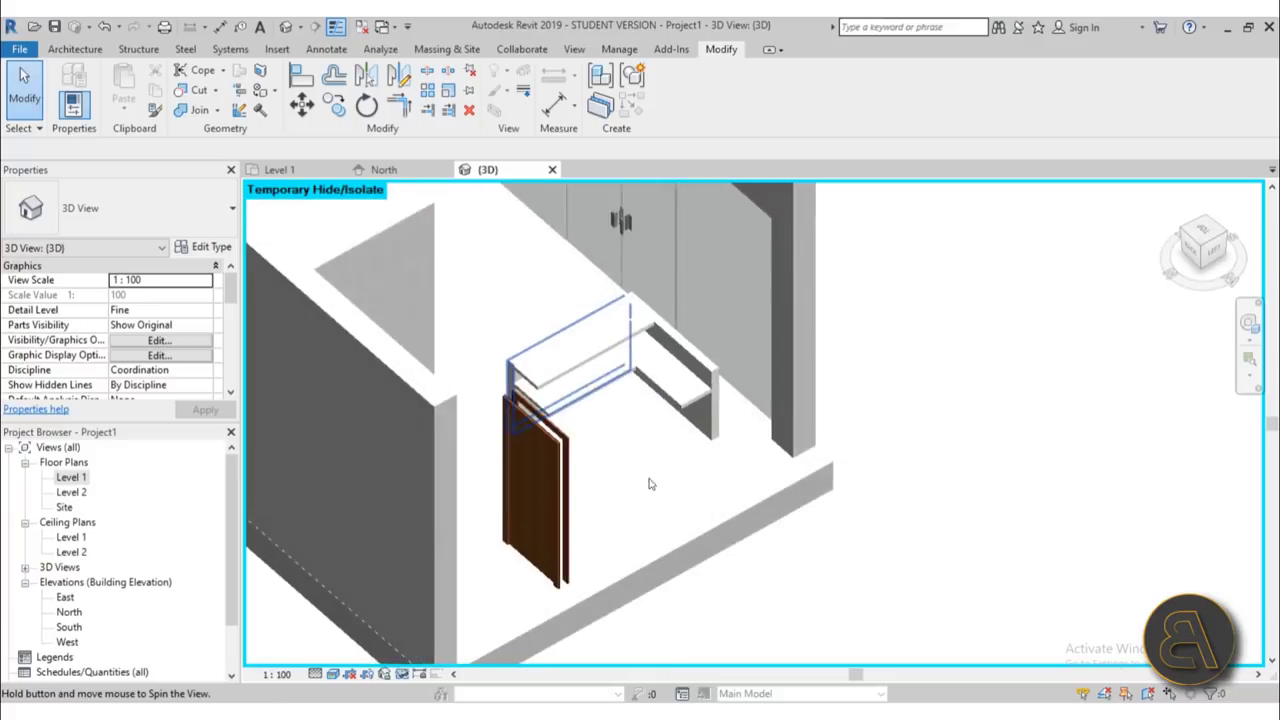
pyautogui.click(401, 674)
pyautogui.click(471, 654)
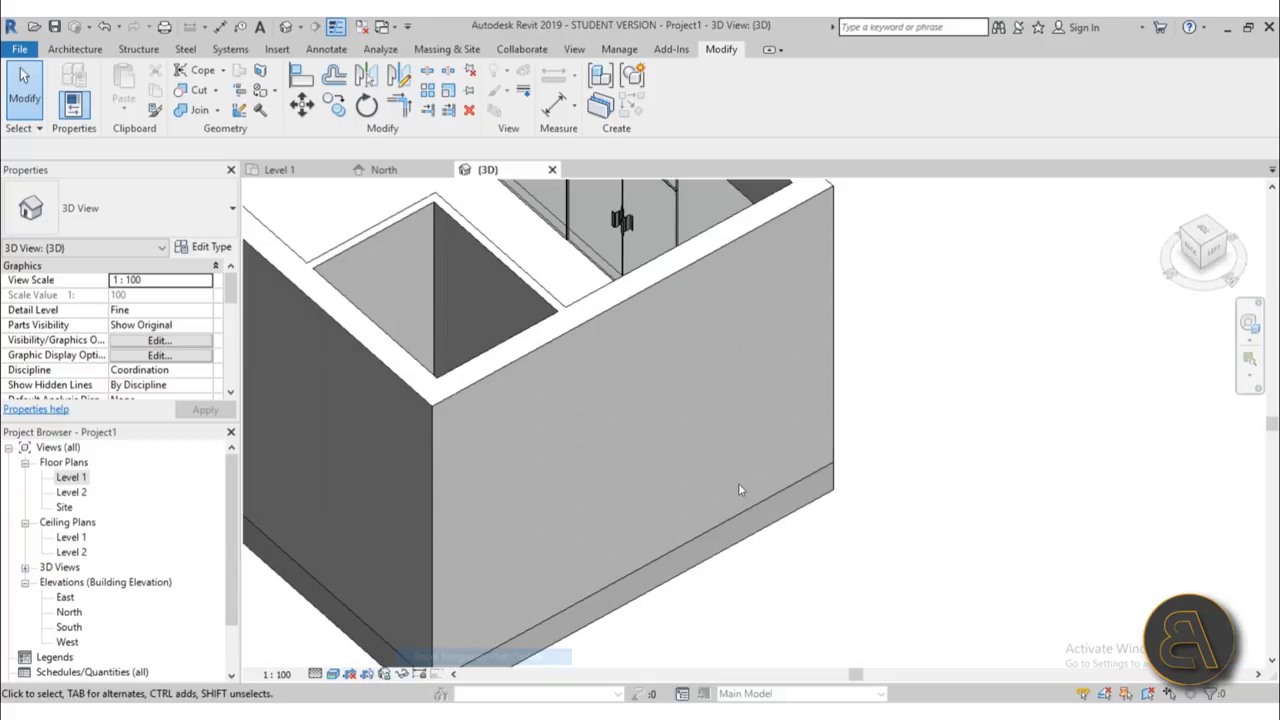
# - Open the Level 1 floor plan and browse the US Metric library for a component family to load
pyautogui.doubleClick(71, 477)
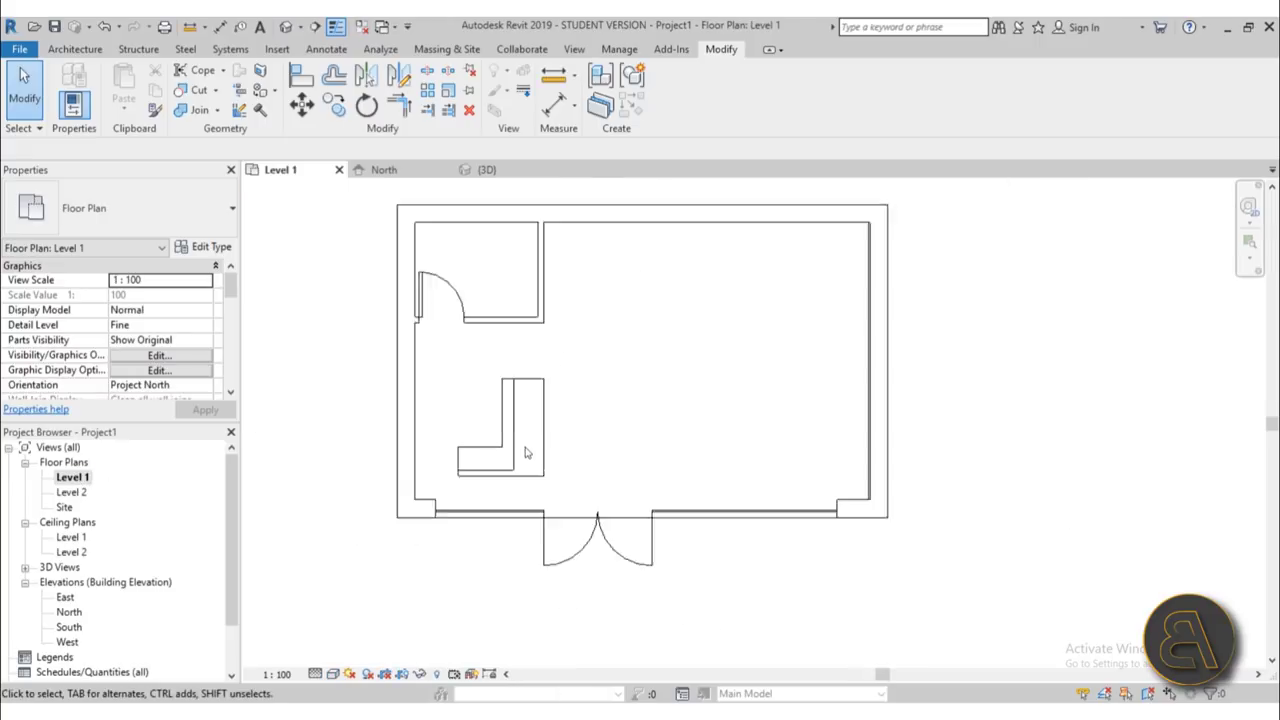
pyautogui.click(75, 49)
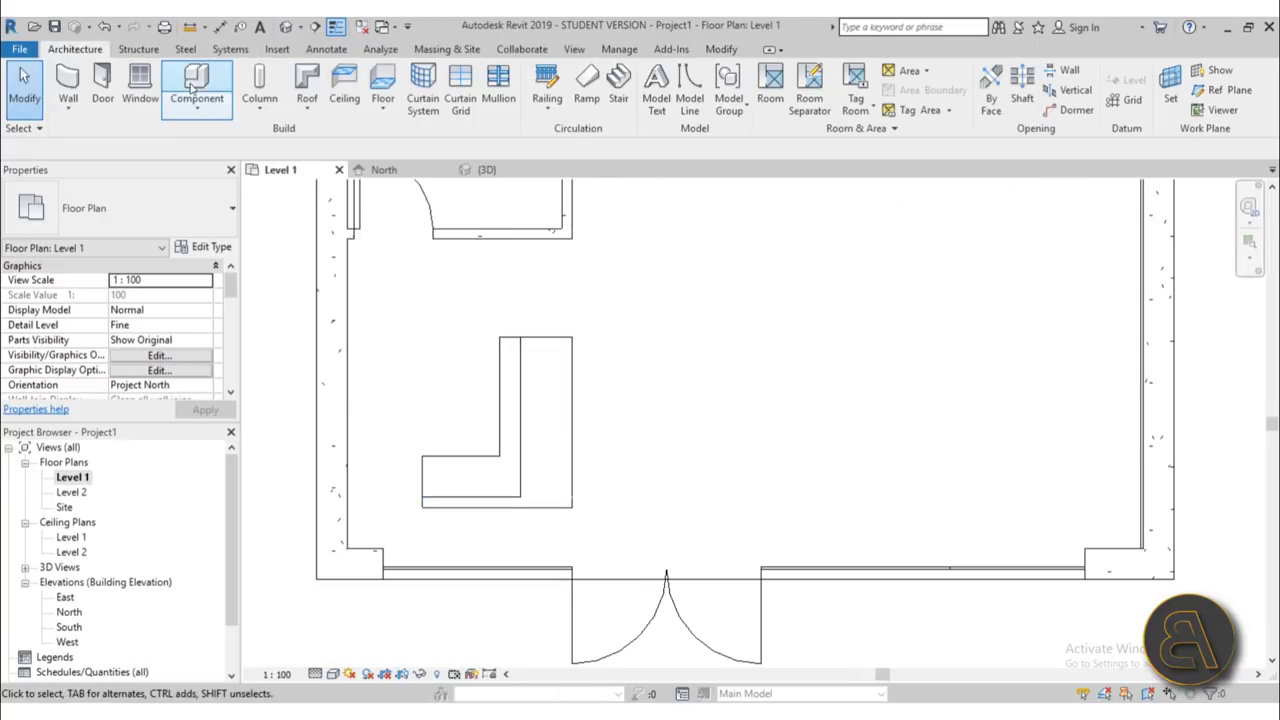
pyautogui.click(193, 90)
pyautogui.click(662, 113)
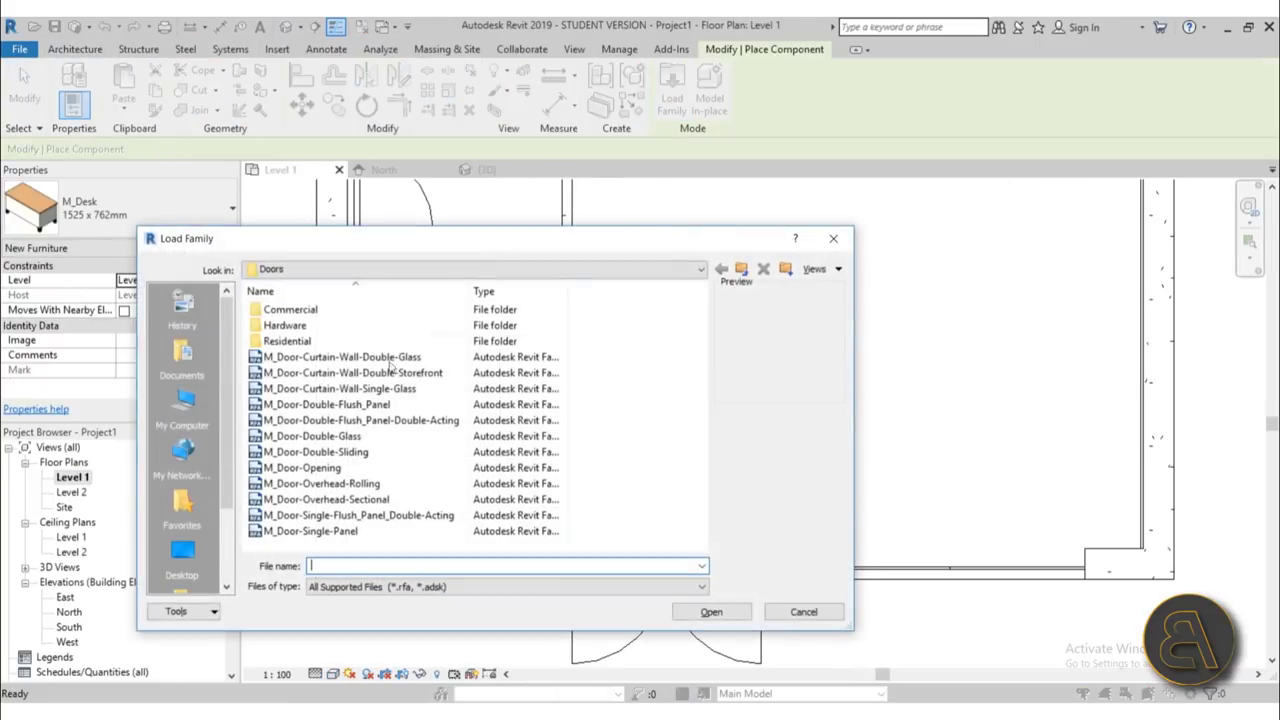
pyautogui.click(741, 269)
pyautogui.scroll(-5, 394, 360)
pyautogui.scroll(1, 290, 355)
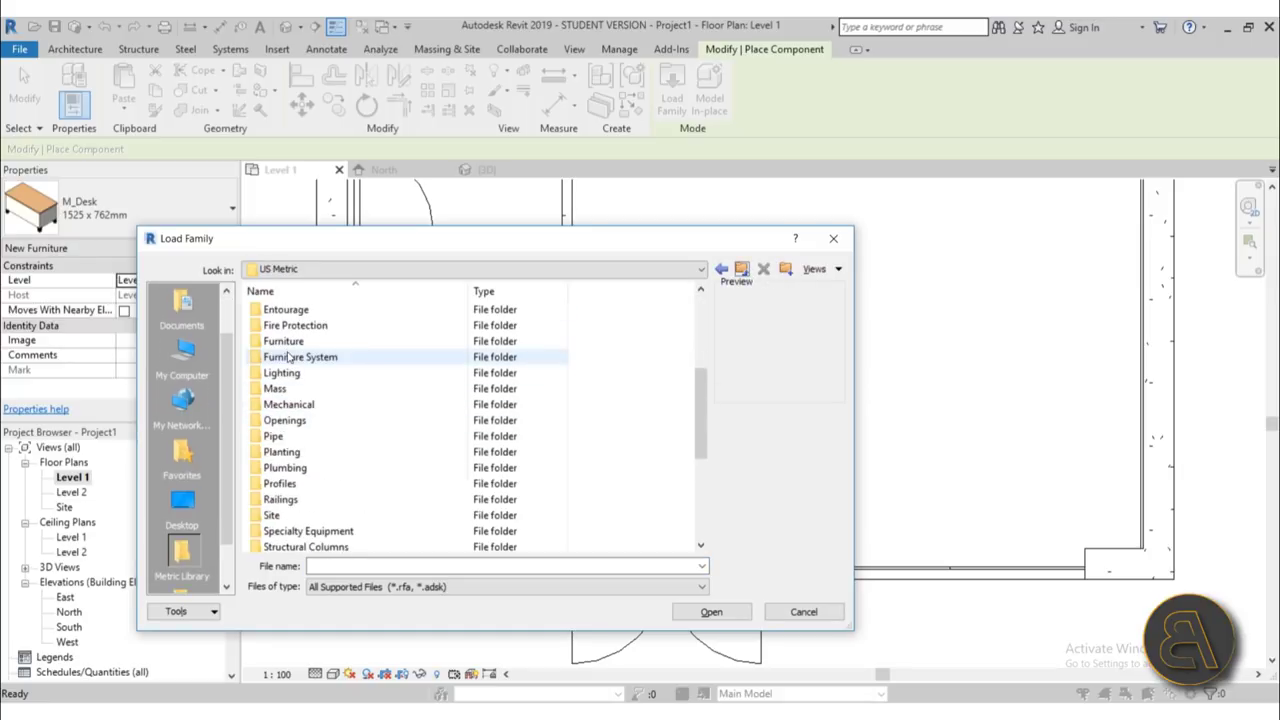
# - Load the M_Chair-Executive family from the Furniture library's Seating folder
pyautogui.doubleClick(286, 343)
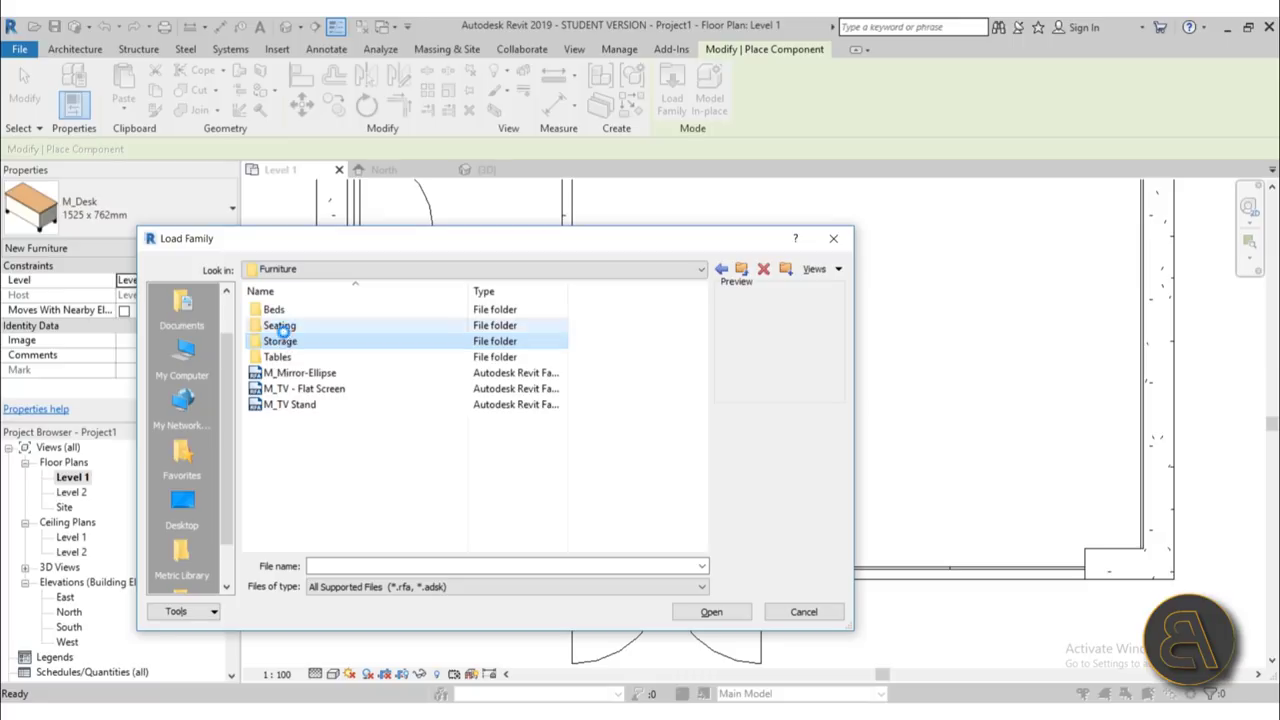
pyautogui.doubleClick(281, 326)
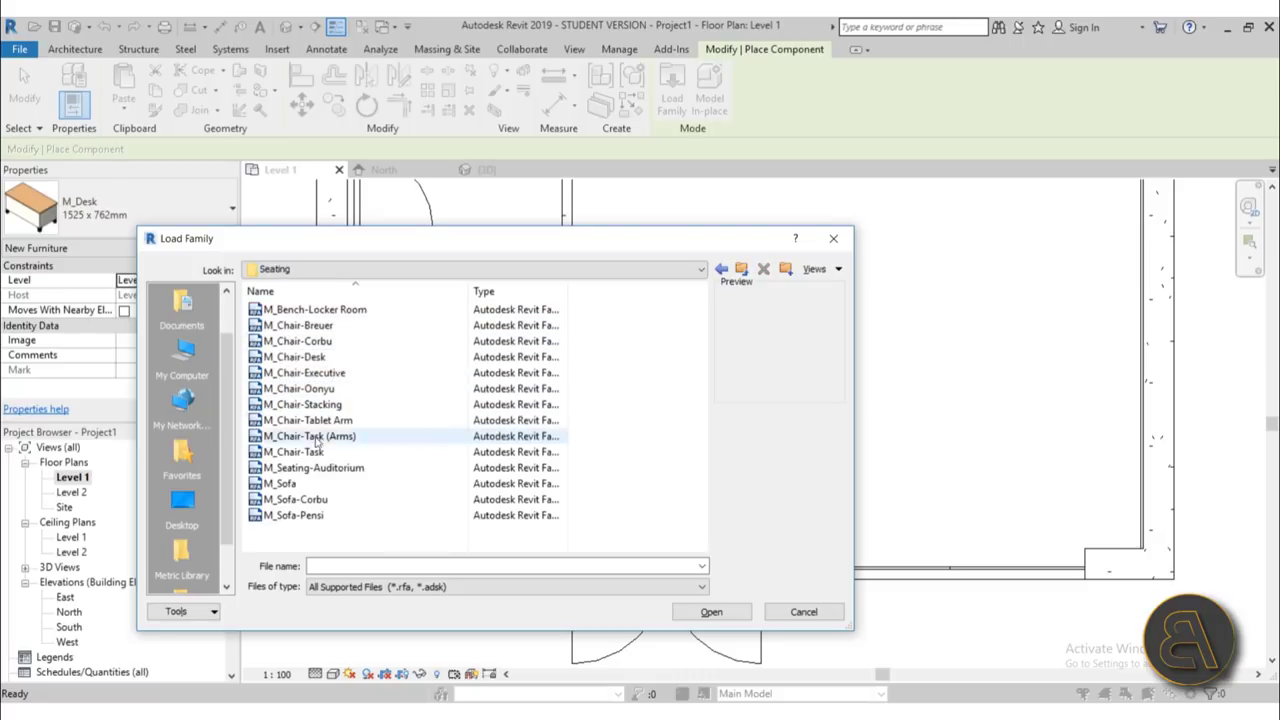
pyautogui.click(305, 373)
pyautogui.click(300, 357)
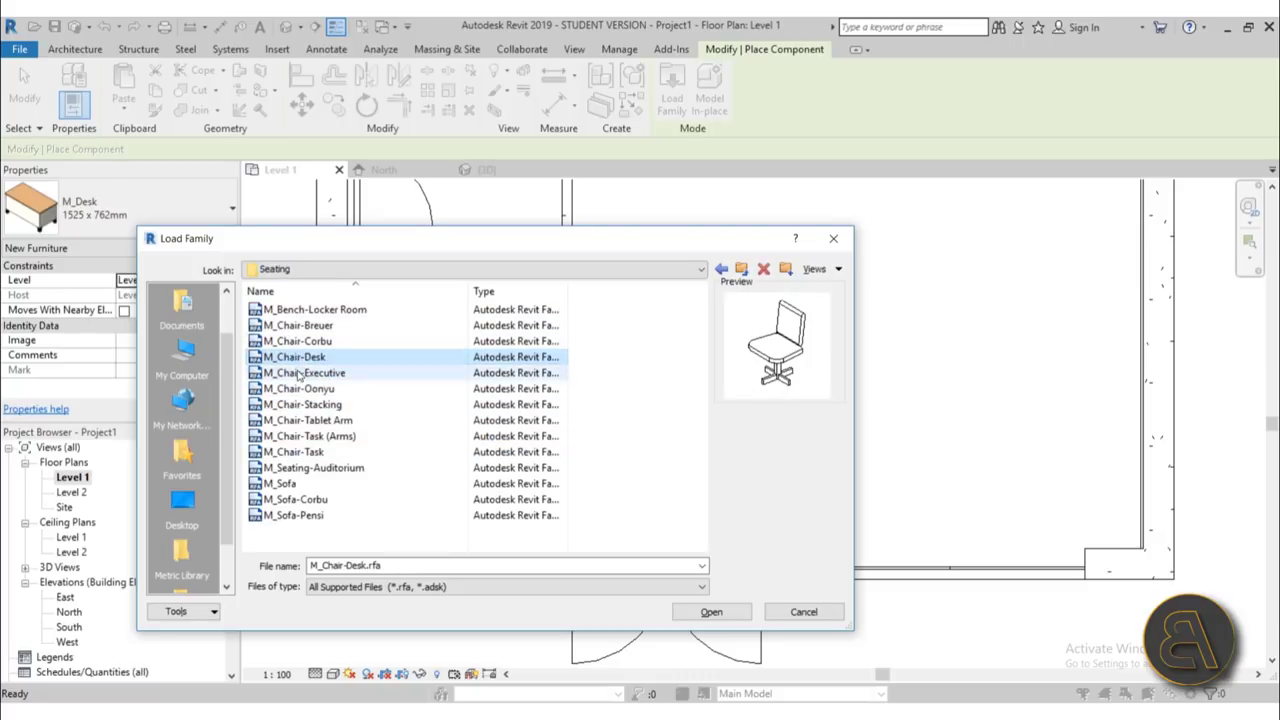
pyautogui.click(305, 373)
pyautogui.click(709, 611)
pyautogui.scroll(2, 465, 405)
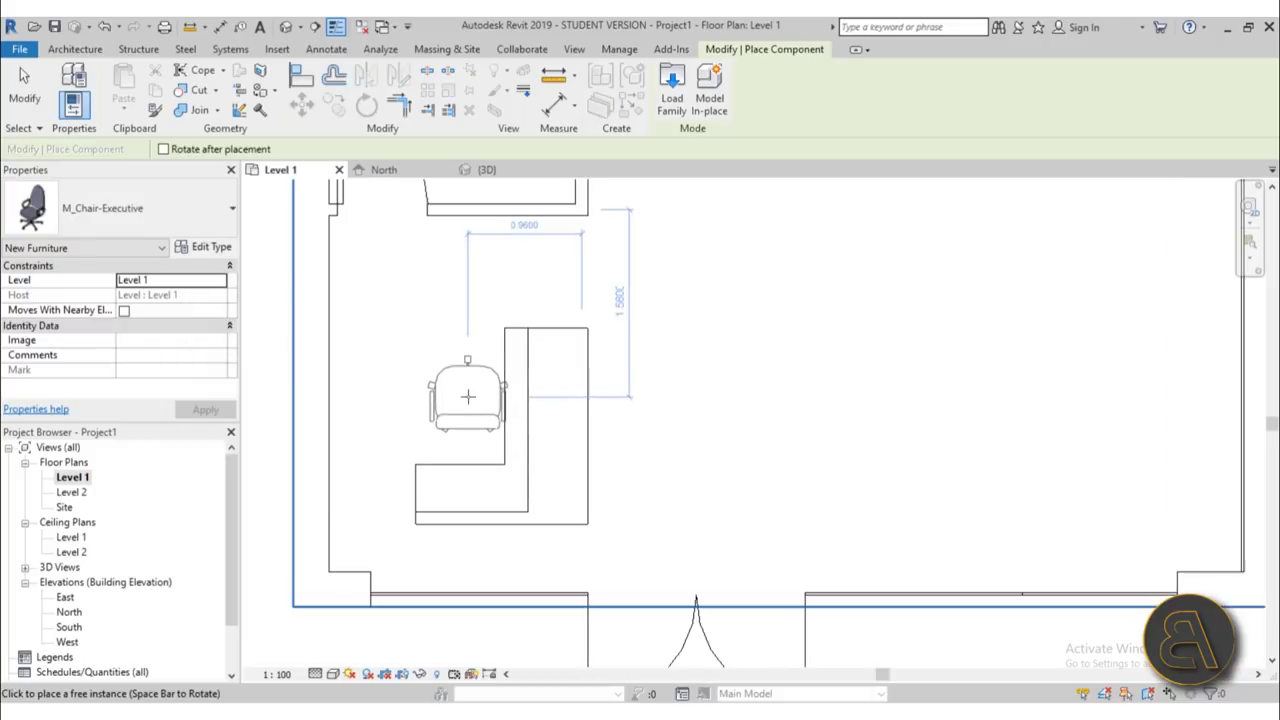
# - Place the executive chair behind the counter's long arm, facing the counter, and rotate it 20° clockwise
pyautogui.click(470, 402)
pyautogui.press('Escape')
pyautogui.click(468, 400)
pyautogui.click(366, 106)
pyautogui.click(516, 274)
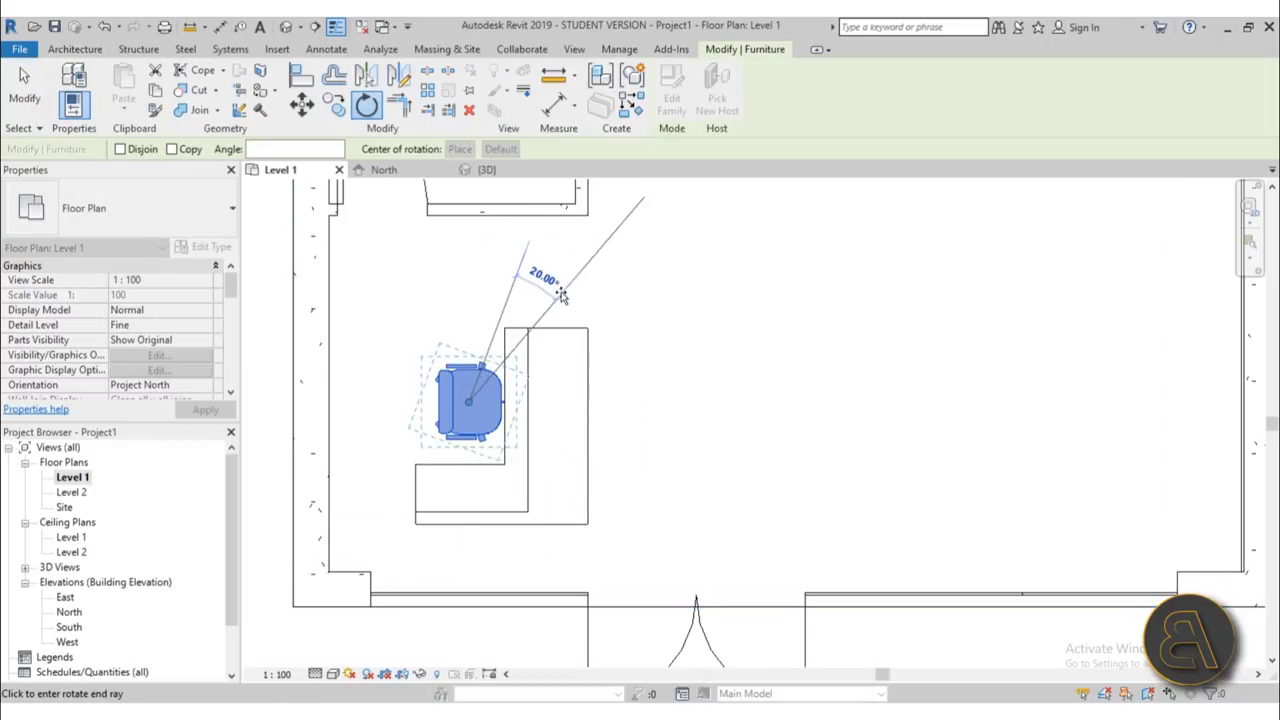
pyautogui.click(562, 296)
# - Nudge the rotated chair slightly closer to the counter
pyautogui.click(554, 318)
pyautogui.click(486, 382)
pyautogui.moveTo(472, 388); pyautogui.dragTo(479, 391)
pyautogui.click(419, 334)
pyautogui.scroll(-4, 418, 338)
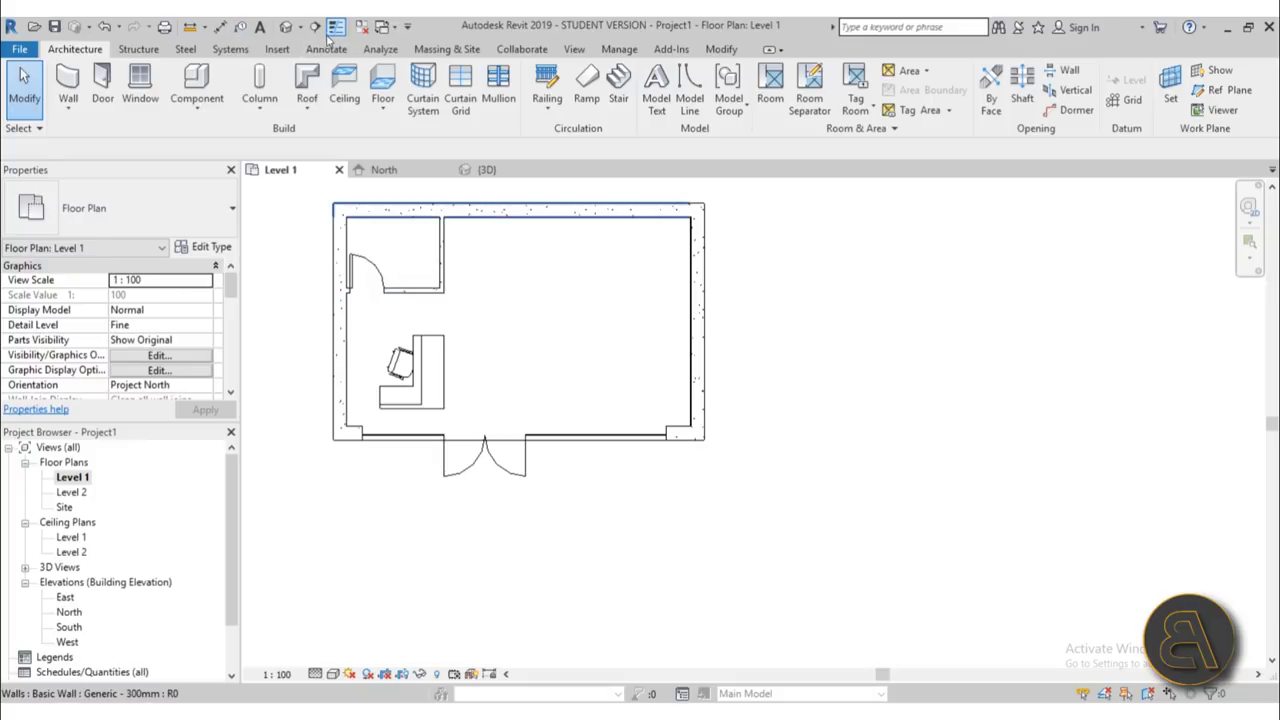
# - Start an in-place component in the Level 1 plan with category Generic Models and name Generic Models 1
pyautogui.click(285, 27)
pyautogui.keyDown('shift'); pyautogui.moveTo(643, 389); pyautogui.dragTo(742, 536, button='middle'); pyautogui.keyUp('shift')
pyautogui.scroll(6, 700, 490)
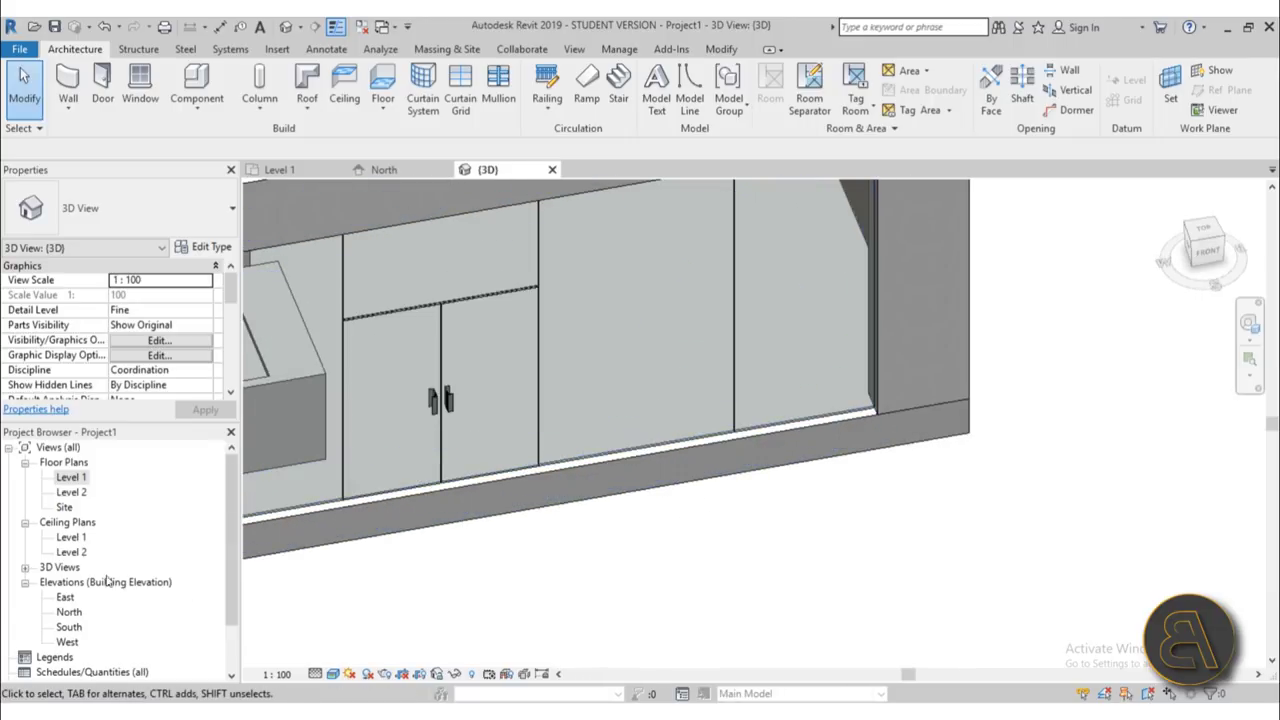
pyautogui.doubleClick(72, 478)
pyautogui.scroll(4, 588, 423)
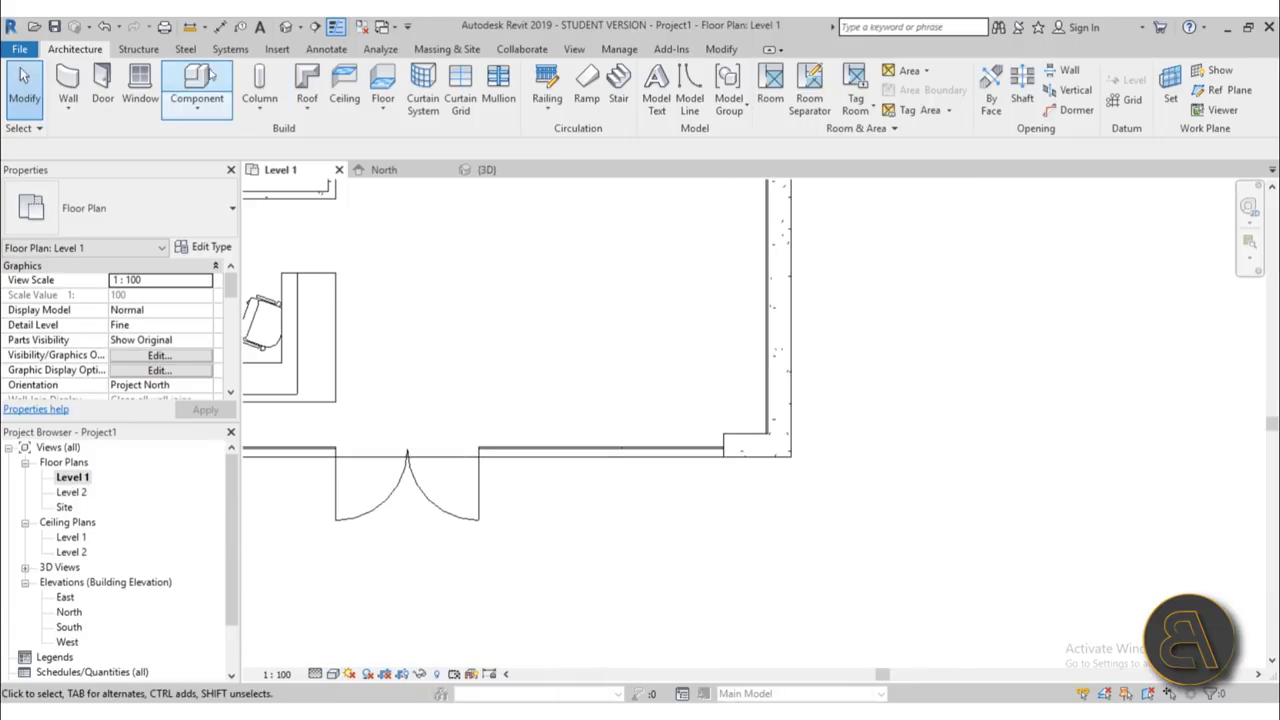
pyautogui.click(198, 112)
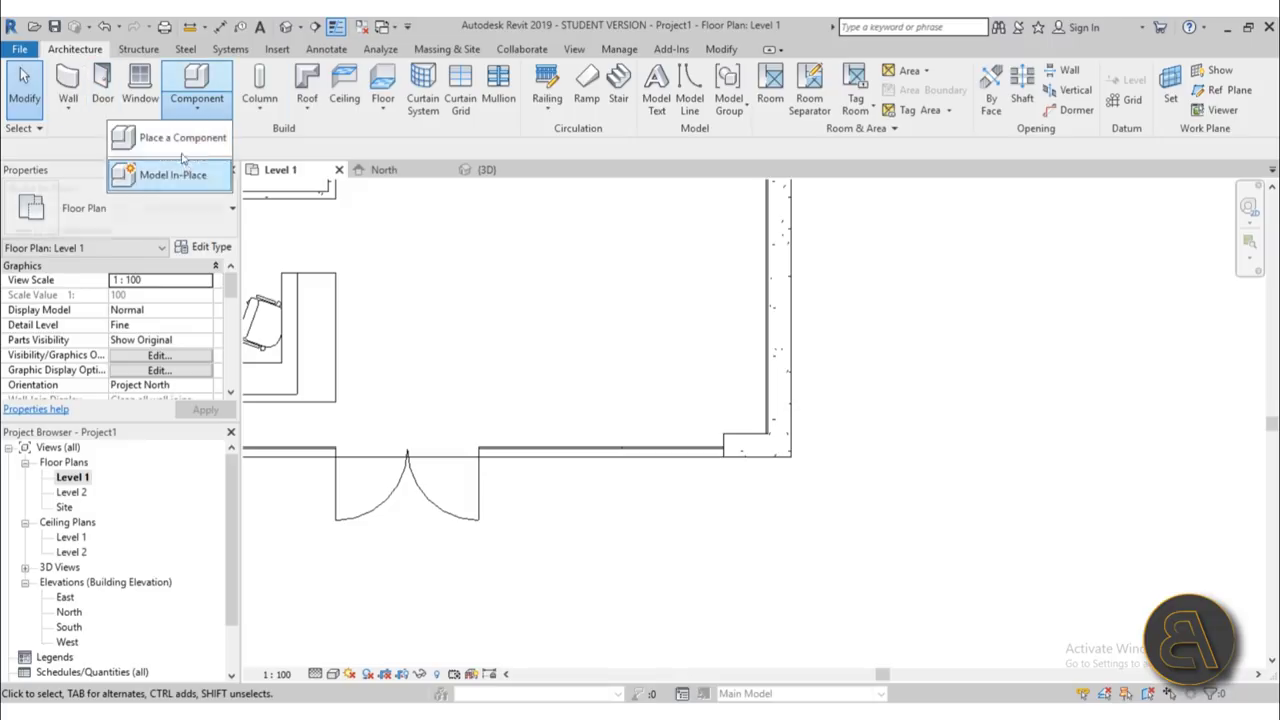
pyautogui.click(185, 172)
pyautogui.scroll(-2, 400, 410)
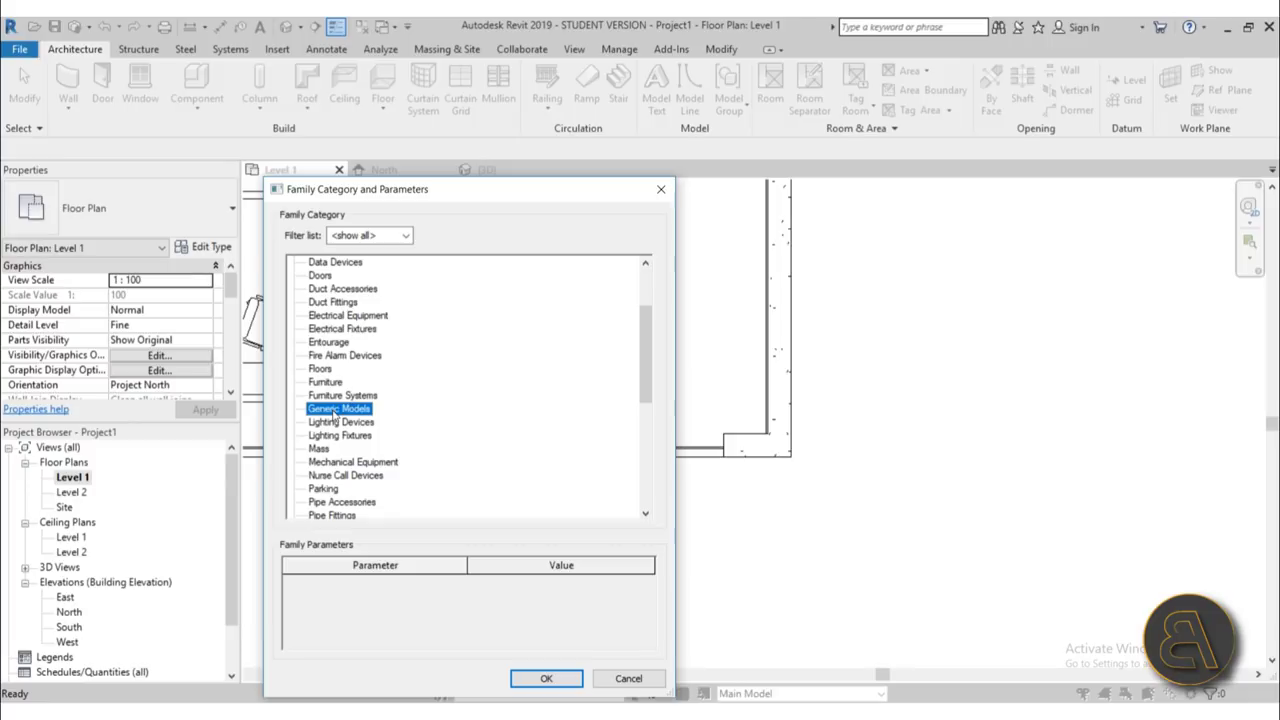
pyautogui.click(546, 678)
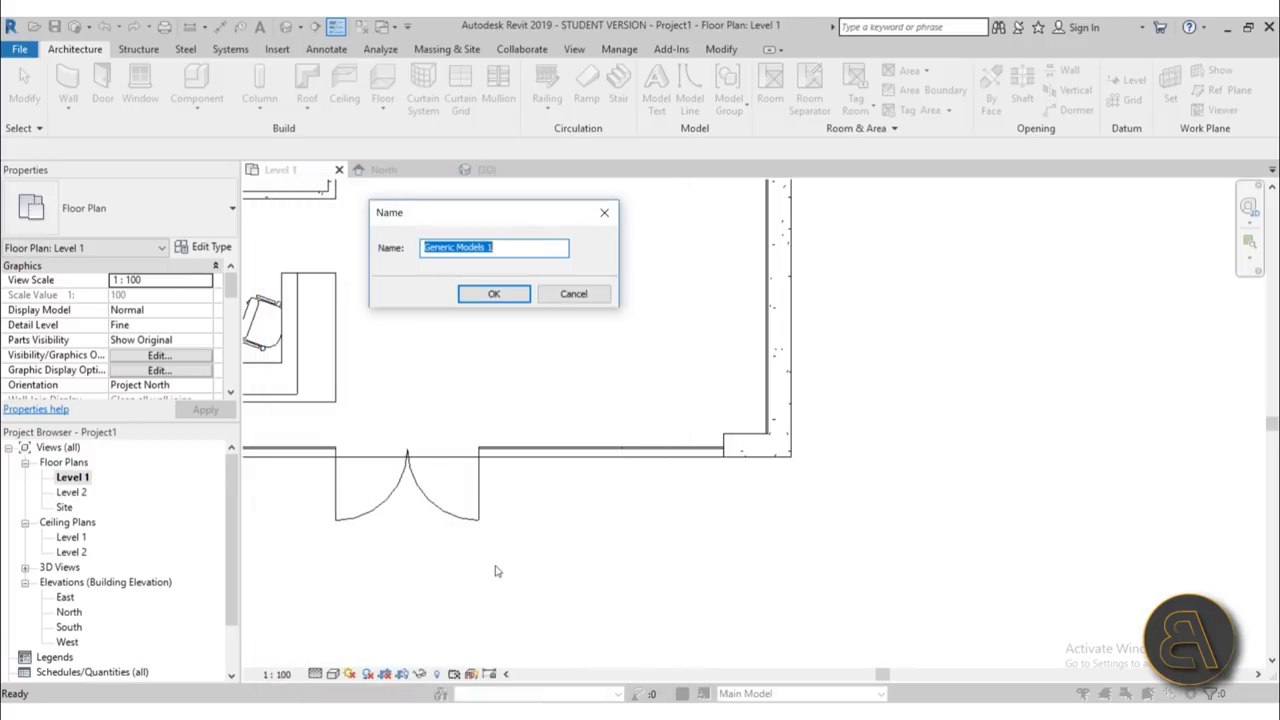
pyautogui.click(494, 296)
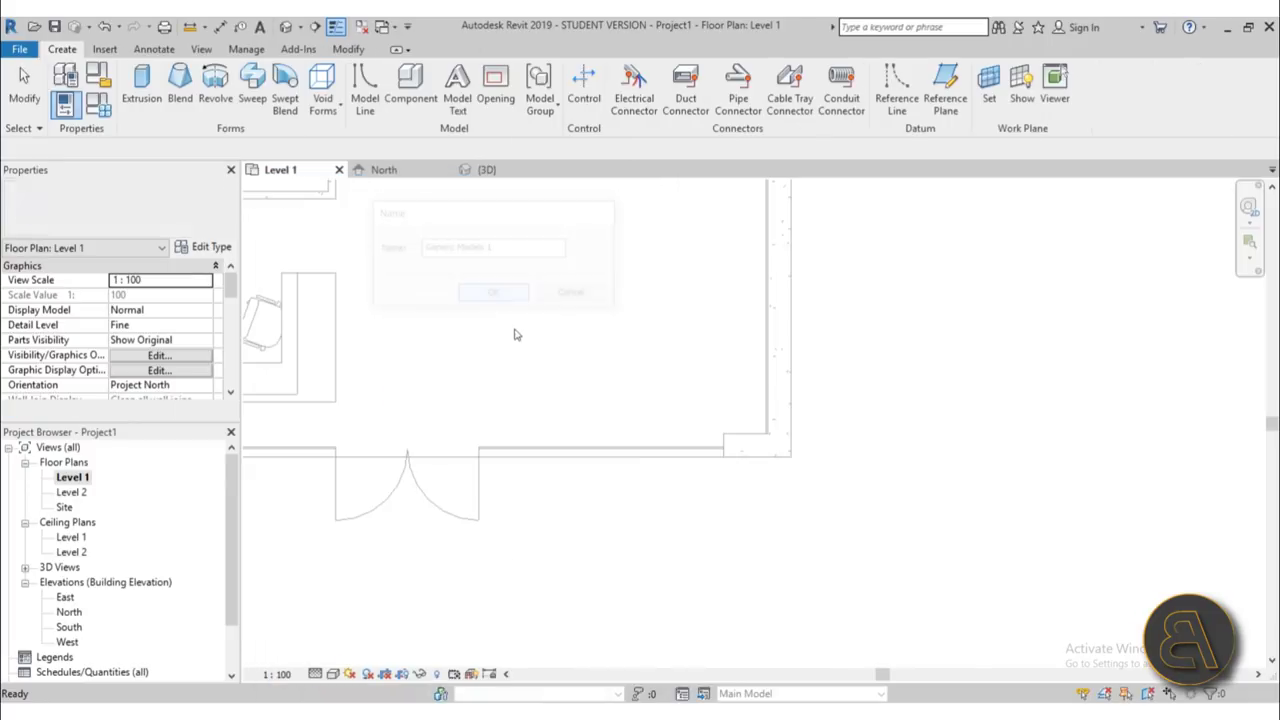
# - Draw a horizontal reference plane about 0.55 m inside the front glazing, from the entrance past the side wall
pyautogui.click(947, 105)
pyautogui.click(400, 402)
pyautogui.click(810, 402)
pyautogui.press('Escape')
pyautogui.press('Escape')
# - Name the new reference plane "apple"
pyautogui.click(577, 403)
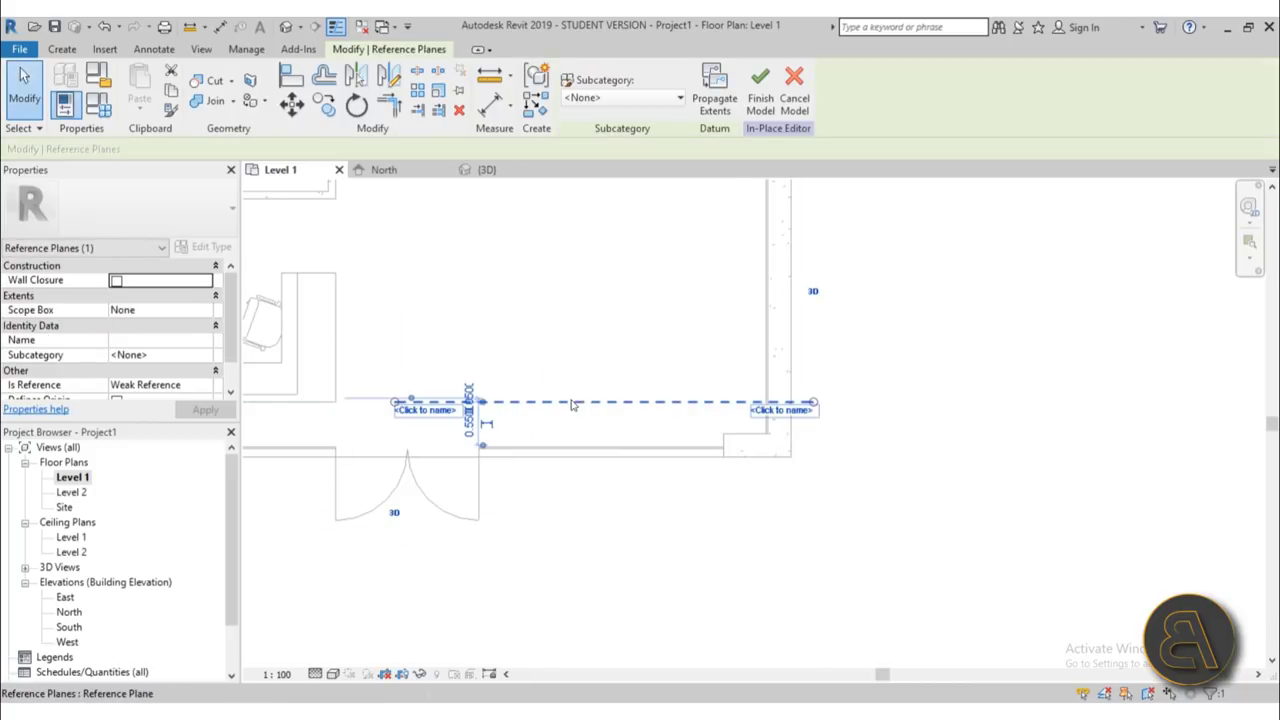
pyautogui.click(424, 412)
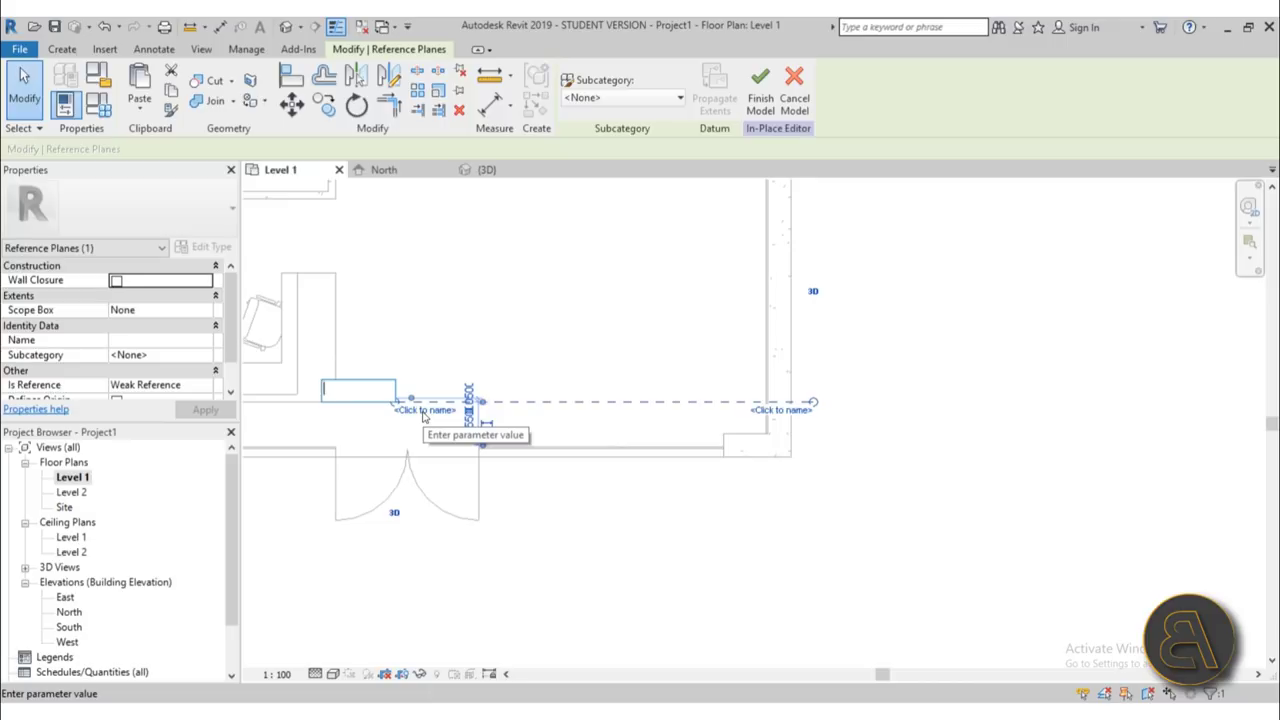
pyautogui.write('apple')
pyautogui.press('Return')
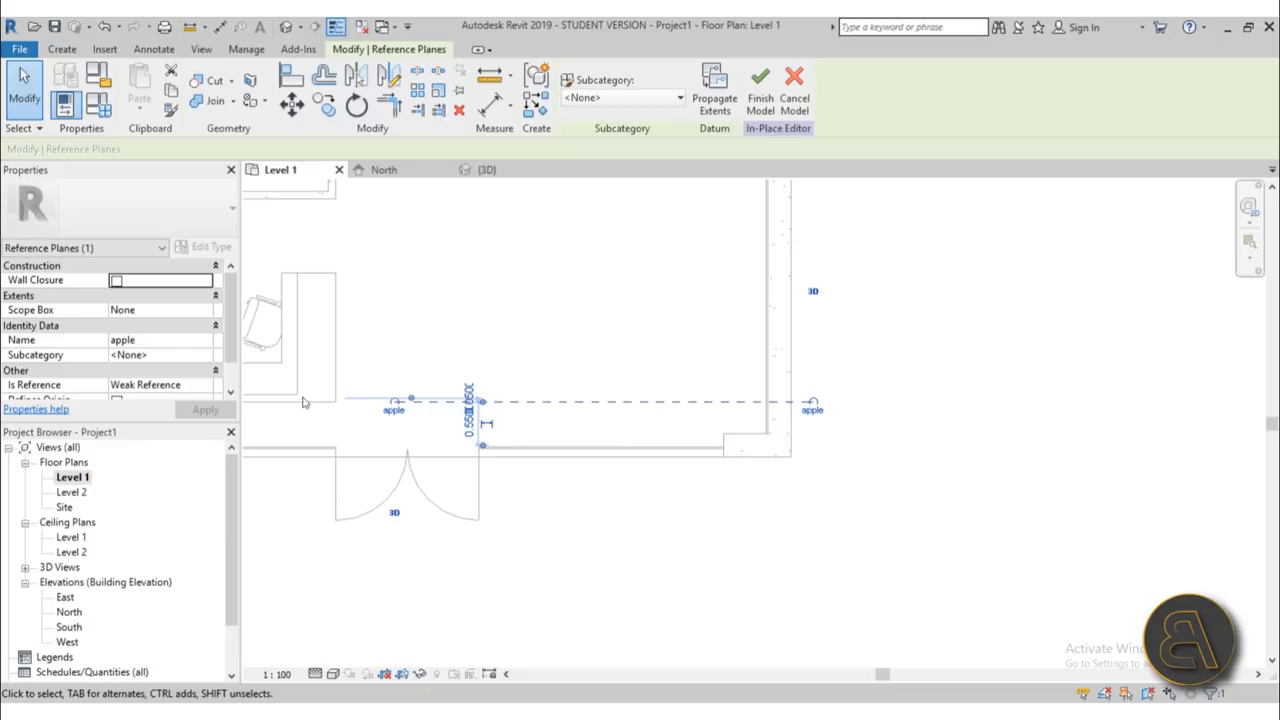
# - Open the South elevation and set its visual style to Wireframe
pyautogui.click(552, 362)
pyautogui.click(550, 402)
pyautogui.click(529, 423)
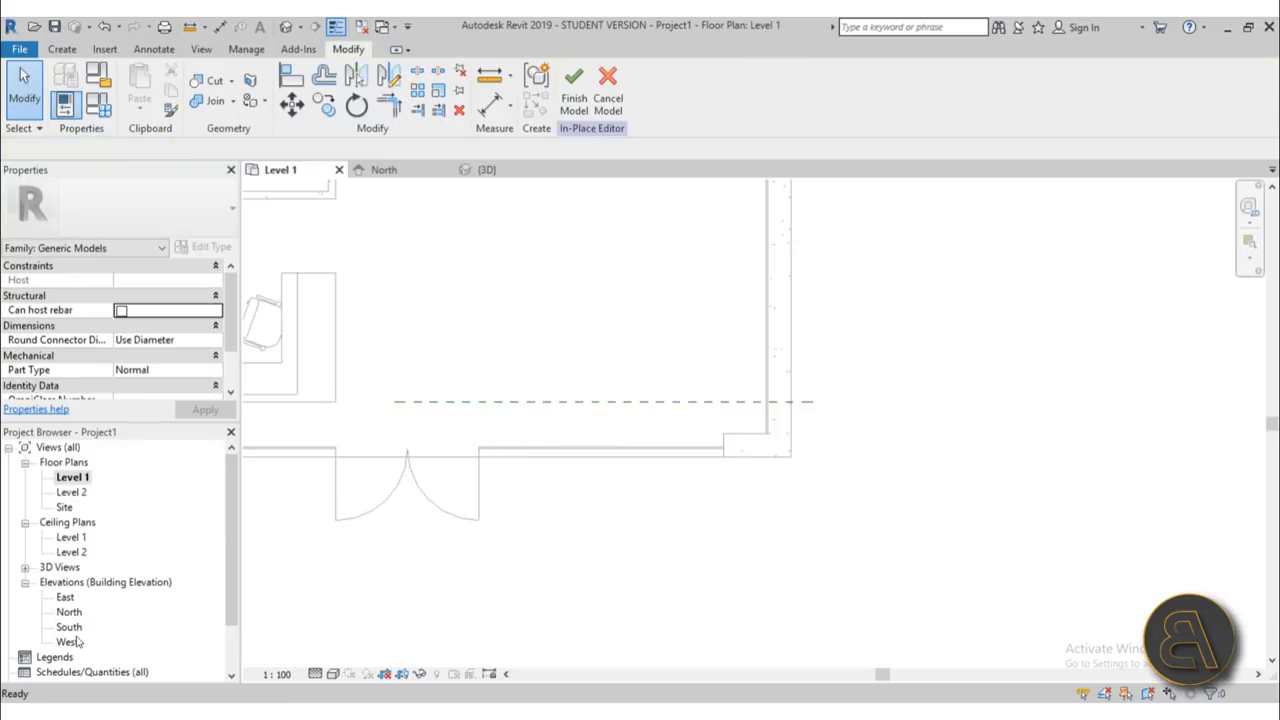
pyautogui.doubleClick(69, 627)
pyautogui.scroll(2, 697, 473)
pyautogui.moveTo(450, 503); pyautogui.dragTo(490, 484, button='middle')
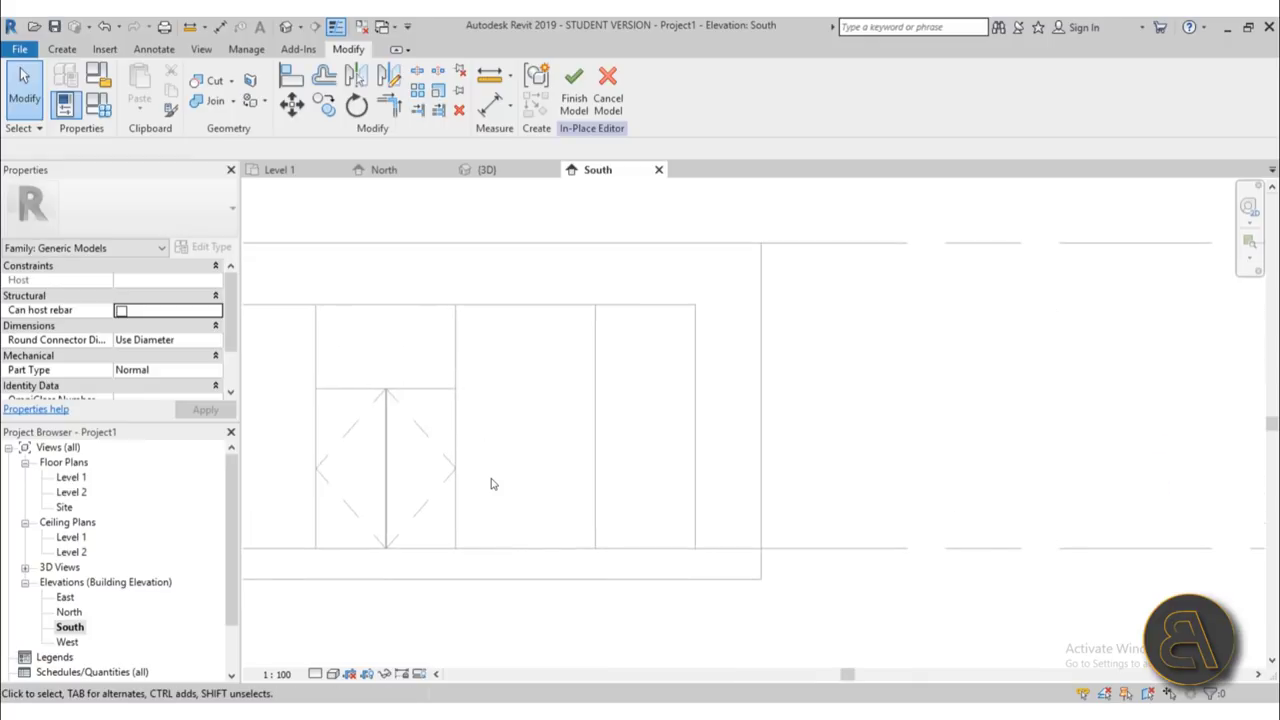
pyautogui.click(334, 678)
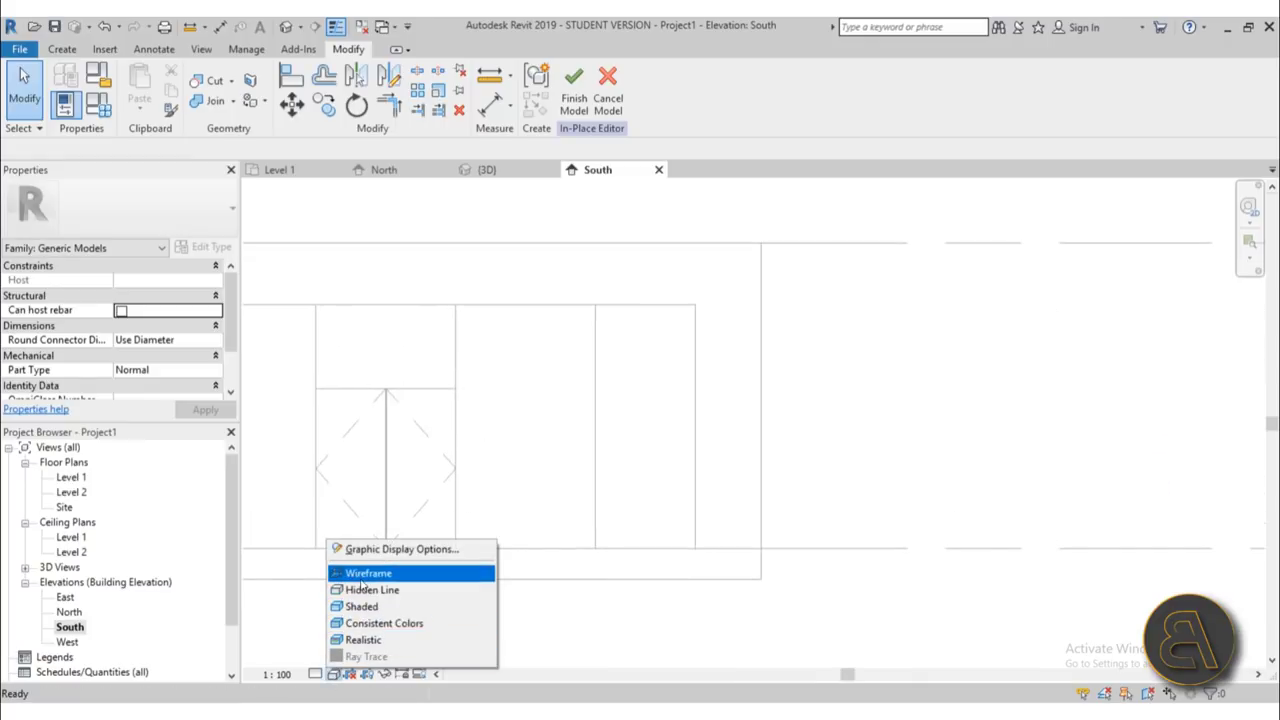
pyautogui.click(370, 590)
pyautogui.scroll(2, 455, 487)
pyautogui.moveTo(456, 486); pyautogui.dragTo(466, 480, button='middle')
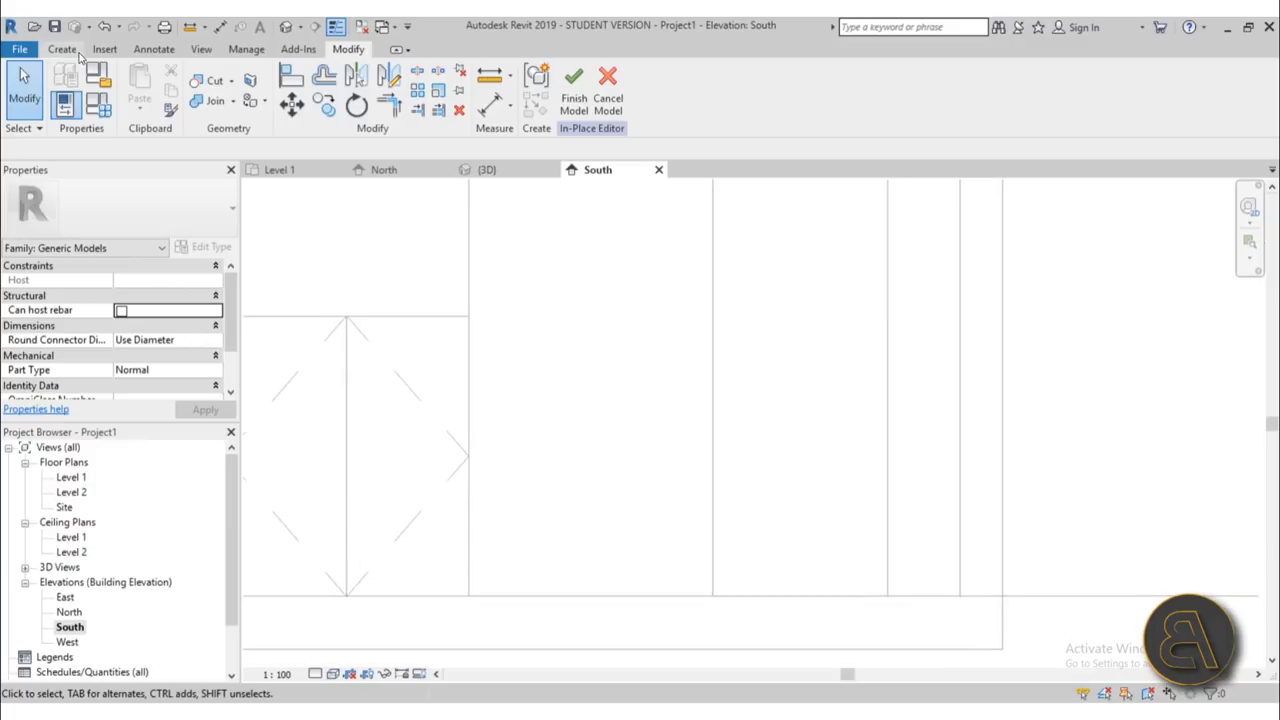
# - Start an extrusion with the reference plane "apple" as its work plane
pyautogui.click(62, 49)
pyautogui.click(141, 90)
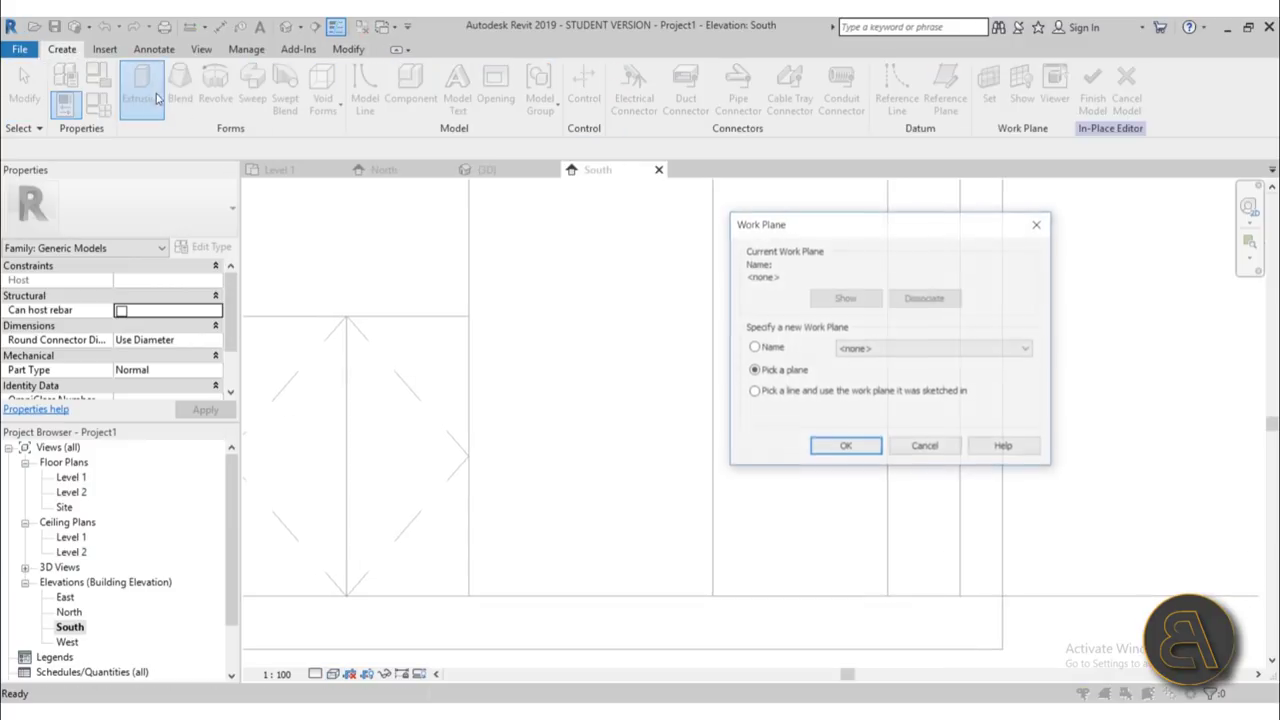
pyautogui.click(880, 355)
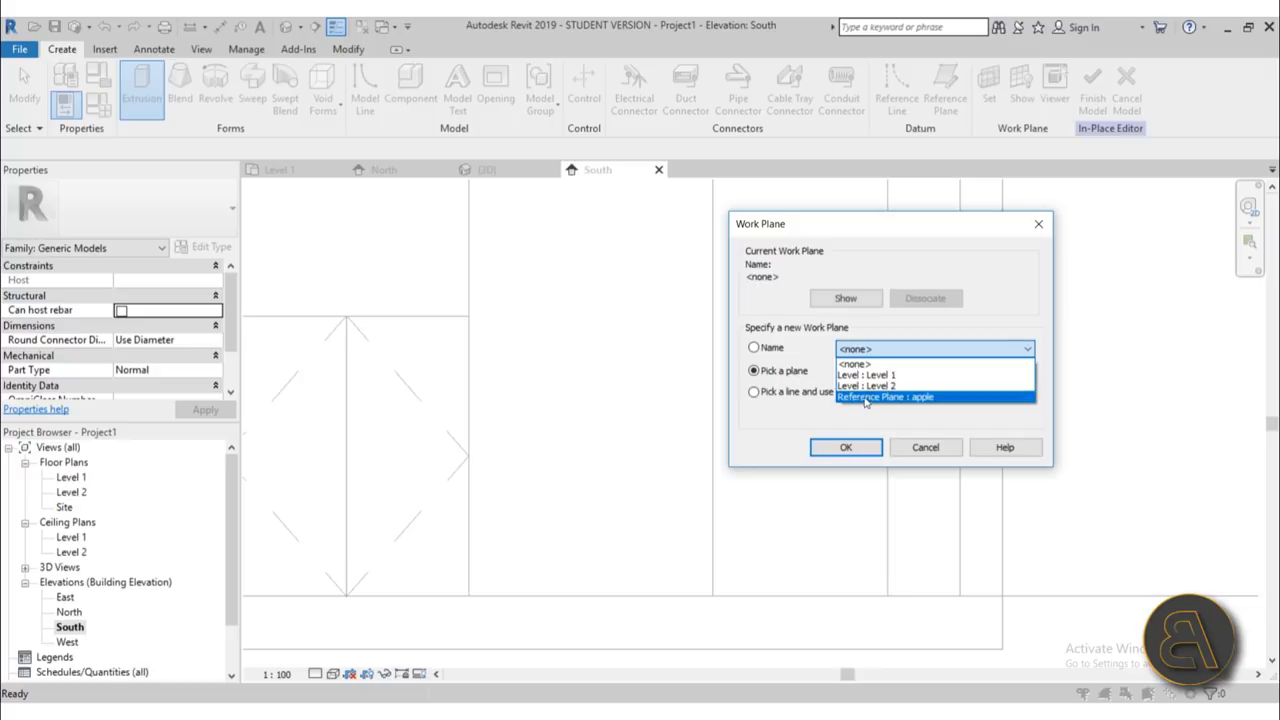
pyautogui.click(859, 398)
pyautogui.click(845, 449)
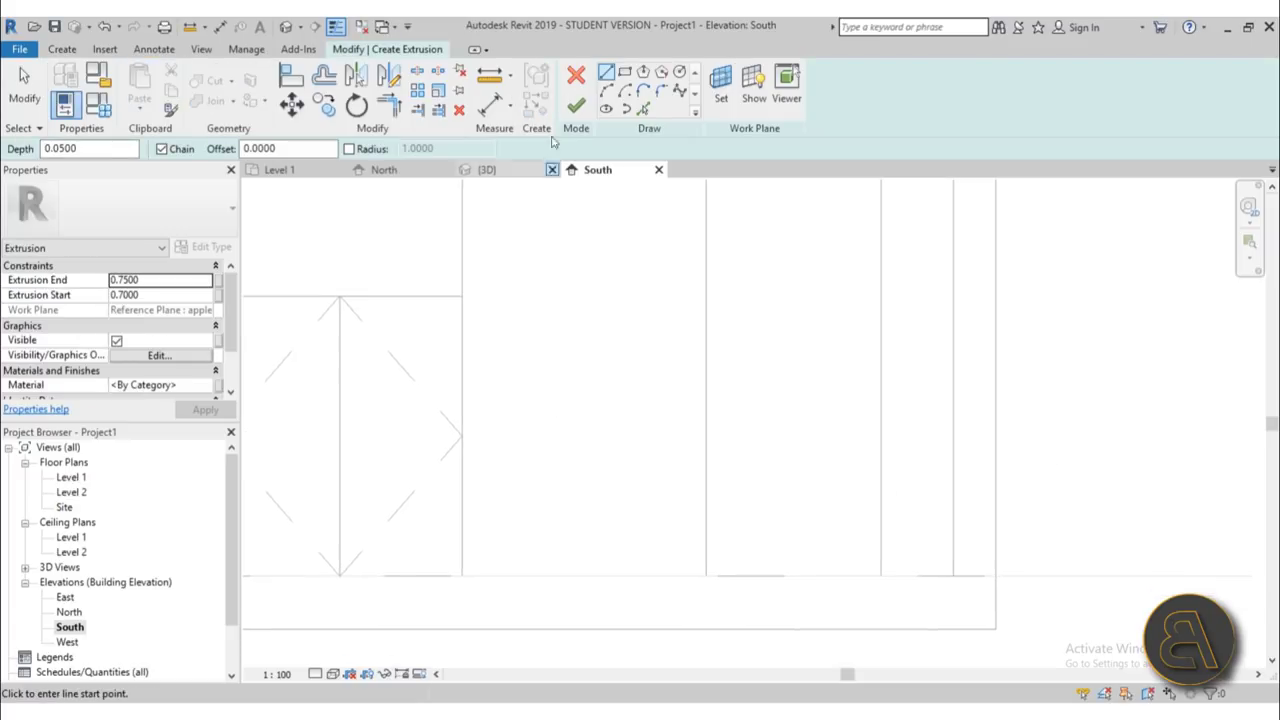
# - Sketch a rectangle about 1 m wide and 1.84 m high behind the glazing panel beside the double door
pyautogui.click(625, 74)
pyautogui.click(512, 296)
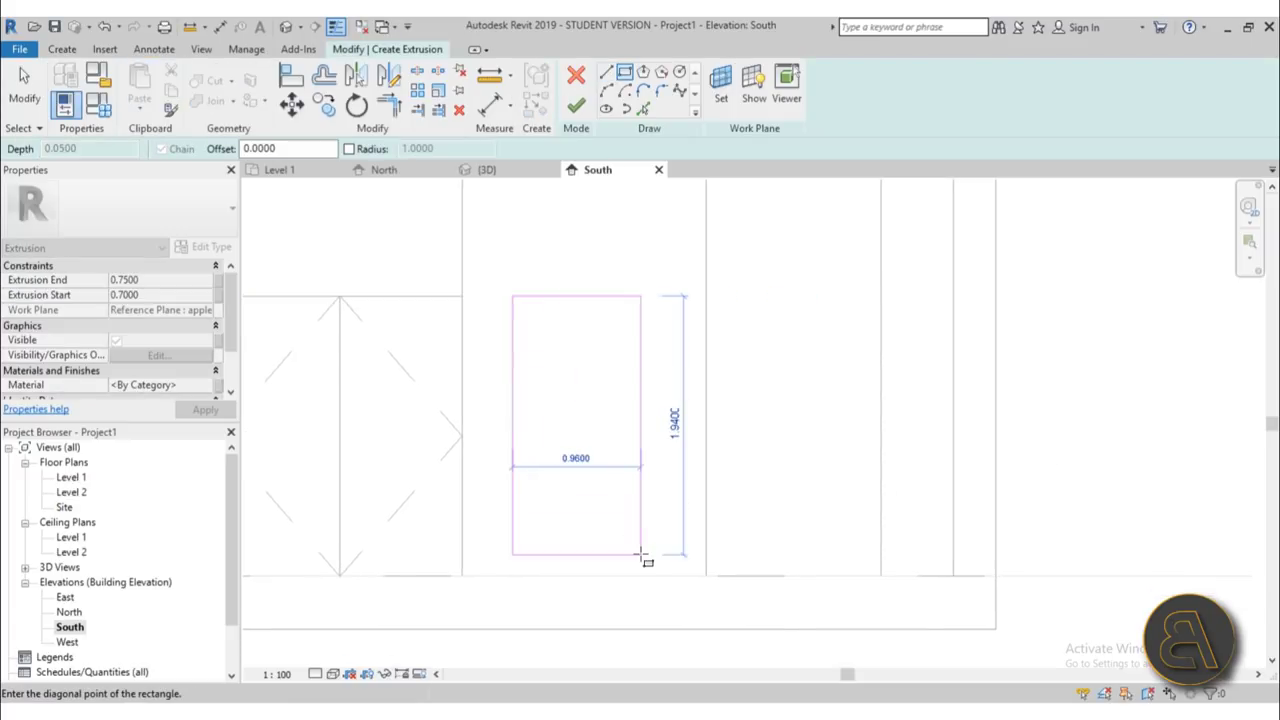
pyautogui.click(646, 541)
pyautogui.press('Escape')
pyautogui.scroll(1, 576, 385)
# - Draw a horizontal line about 2.58 m long from the midpoint of the rectangle's left edge, extending past its right edge
pyautogui.click(606, 74)
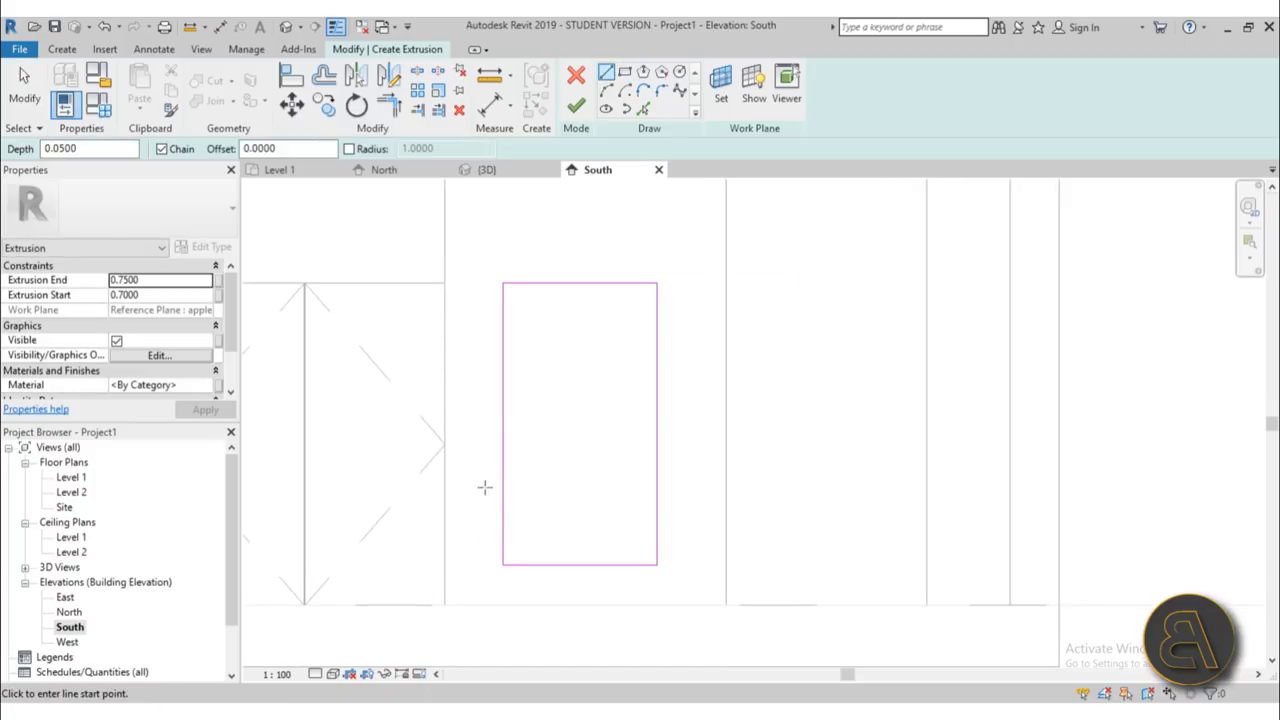
pyautogui.click(502, 424)
pyautogui.click(898, 428)
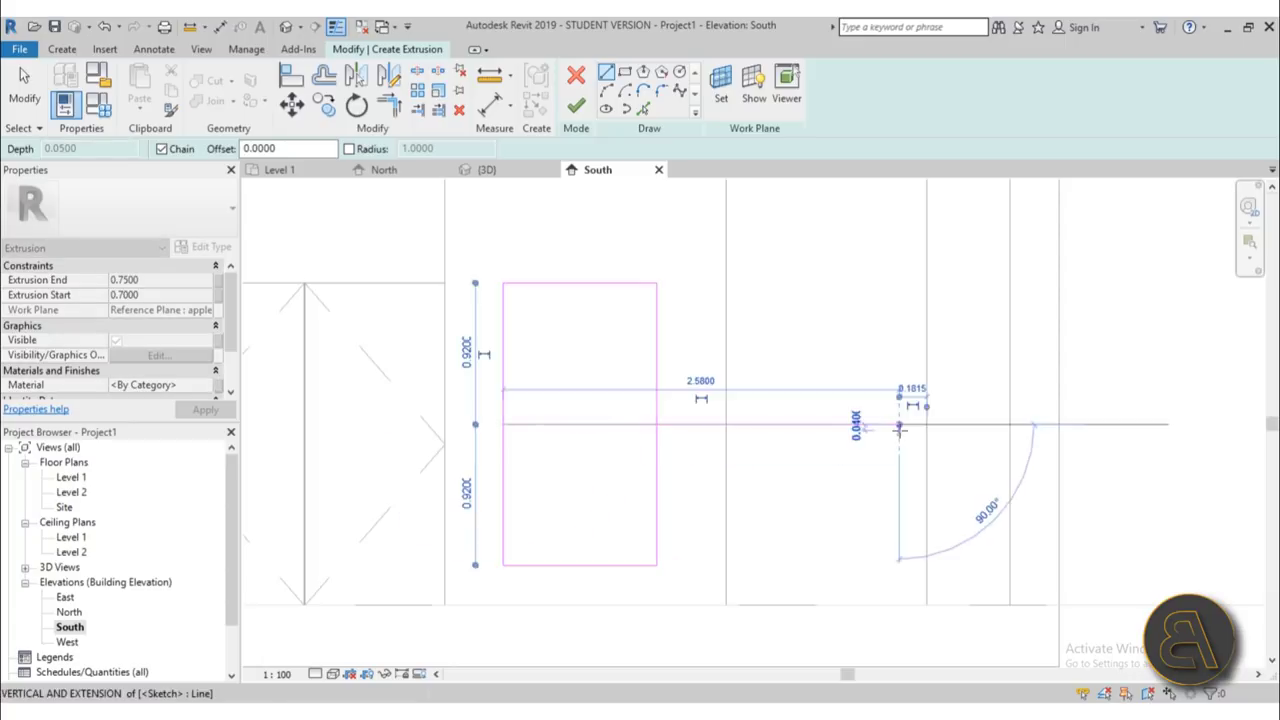
pyautogui.press('Escape')
pyautogui.press('Escape')
# - Fillet the rectangle's upper-left corner with a radius of about 0.3 m
pyautogui.scroll(1, 658, 94)
pyautogui.scroll(1, 658, 94)
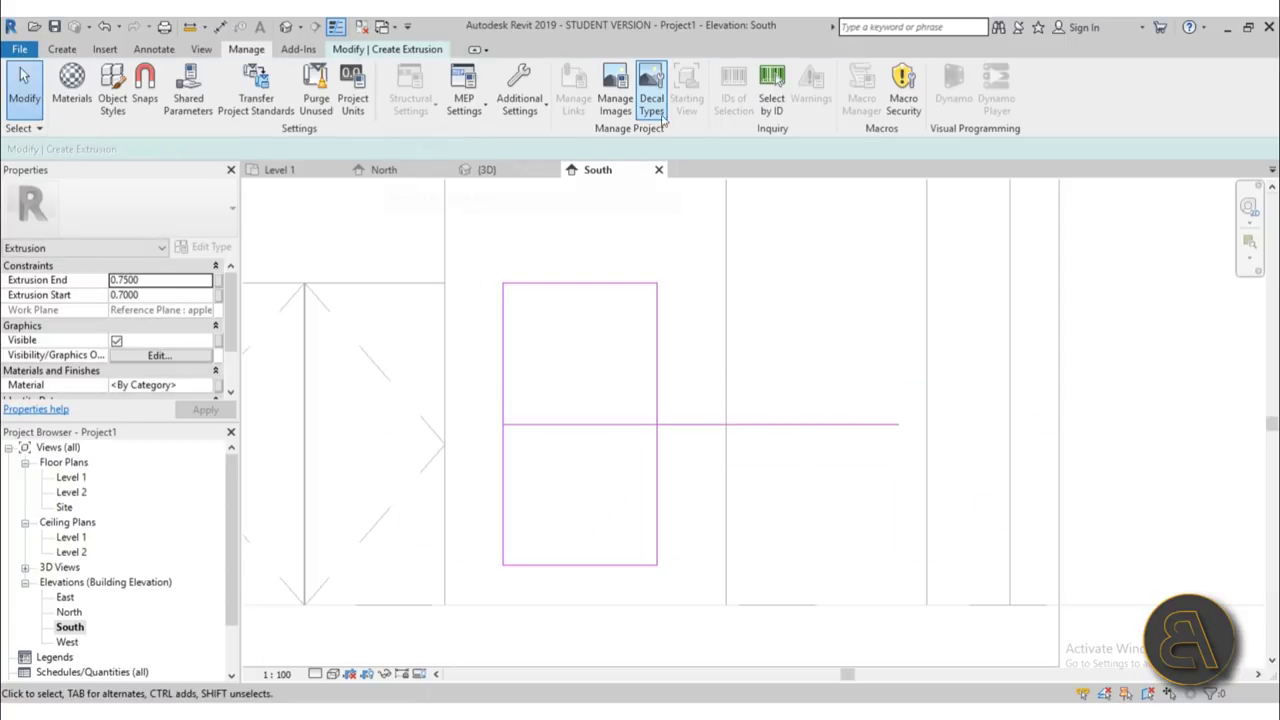
pyautogui.click(66, 50)
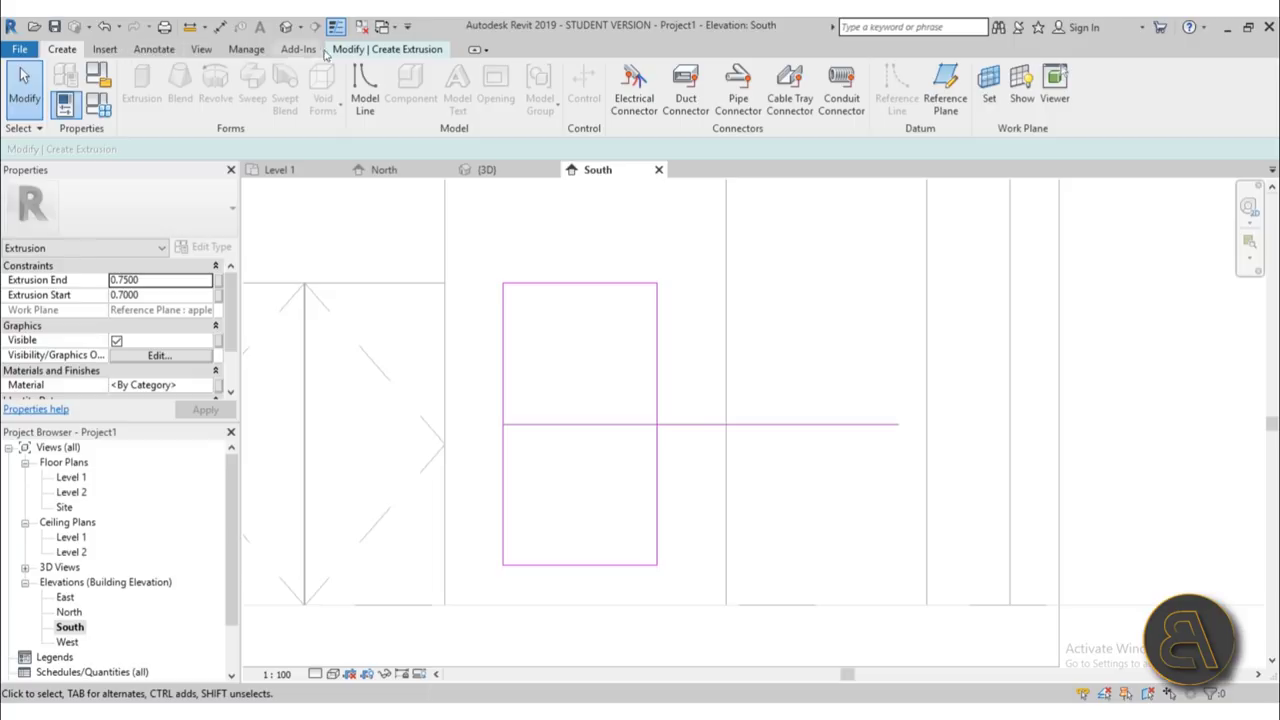
pyautogui.click(357, 50)
pyautogui.click(662, 92)
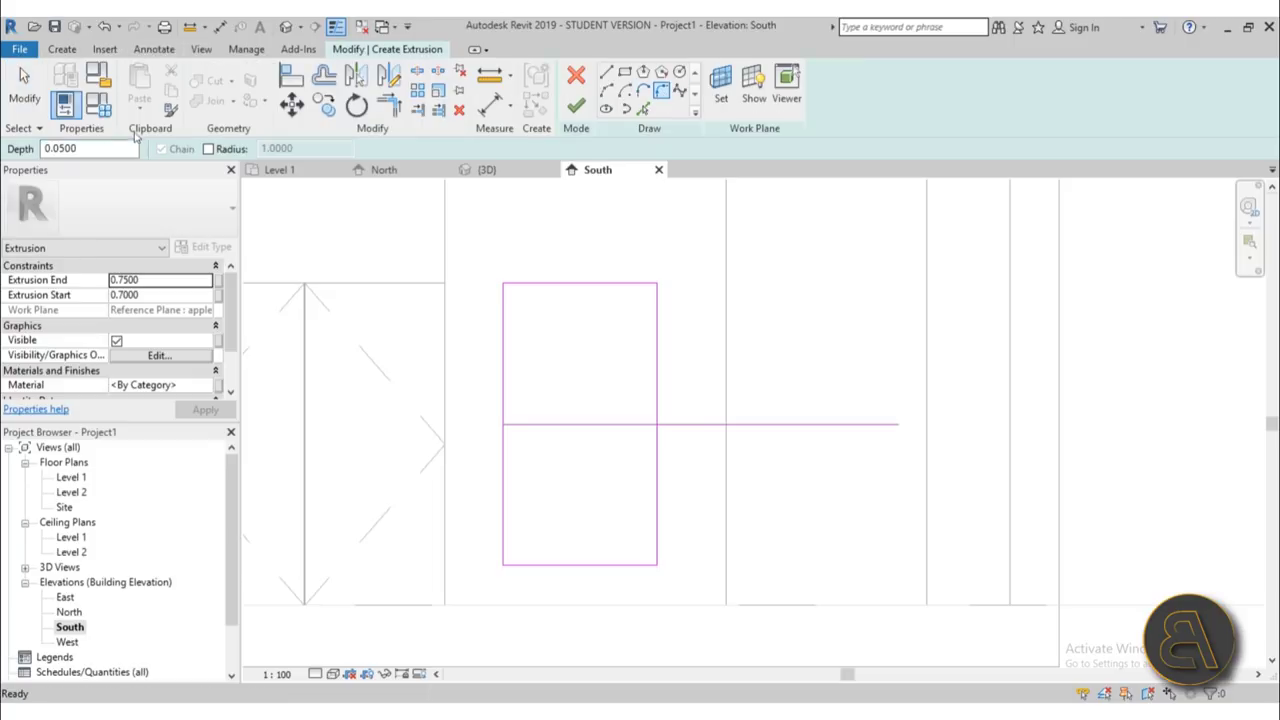
pyautogui.click(515, 295)
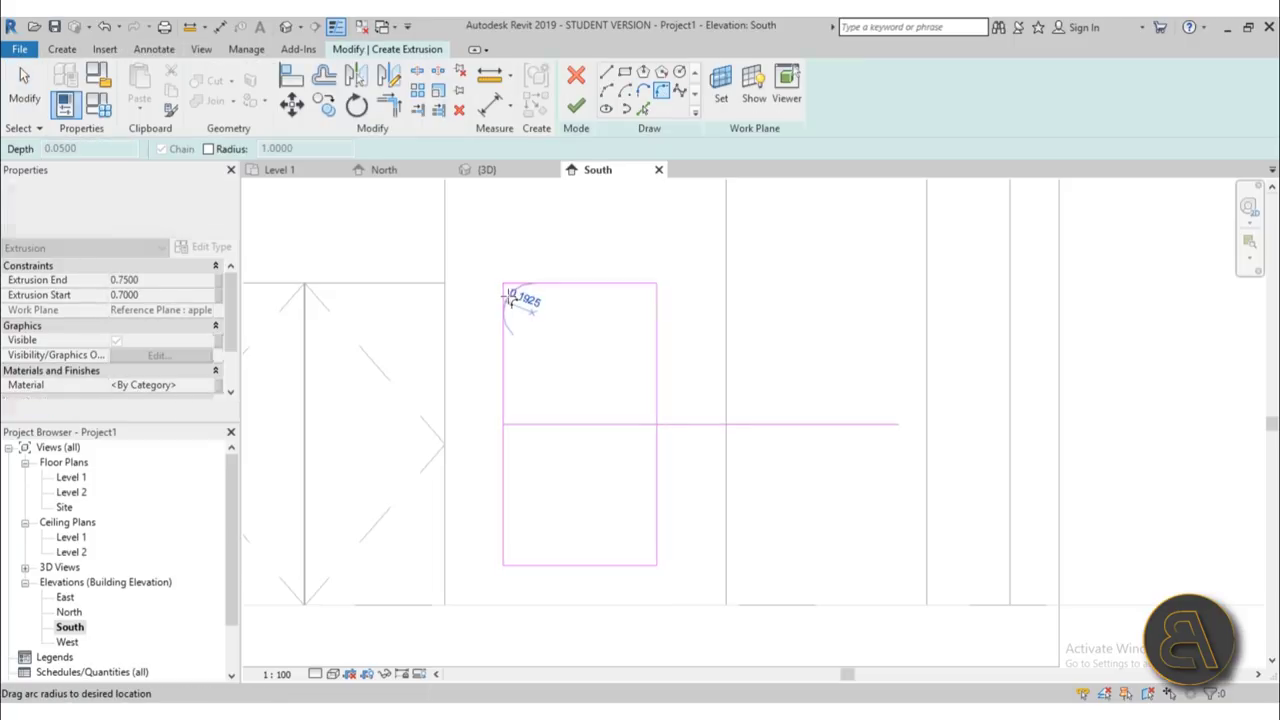
pyautogui.scroll(2, 516, 300)
pyautogui.click(514, 310)
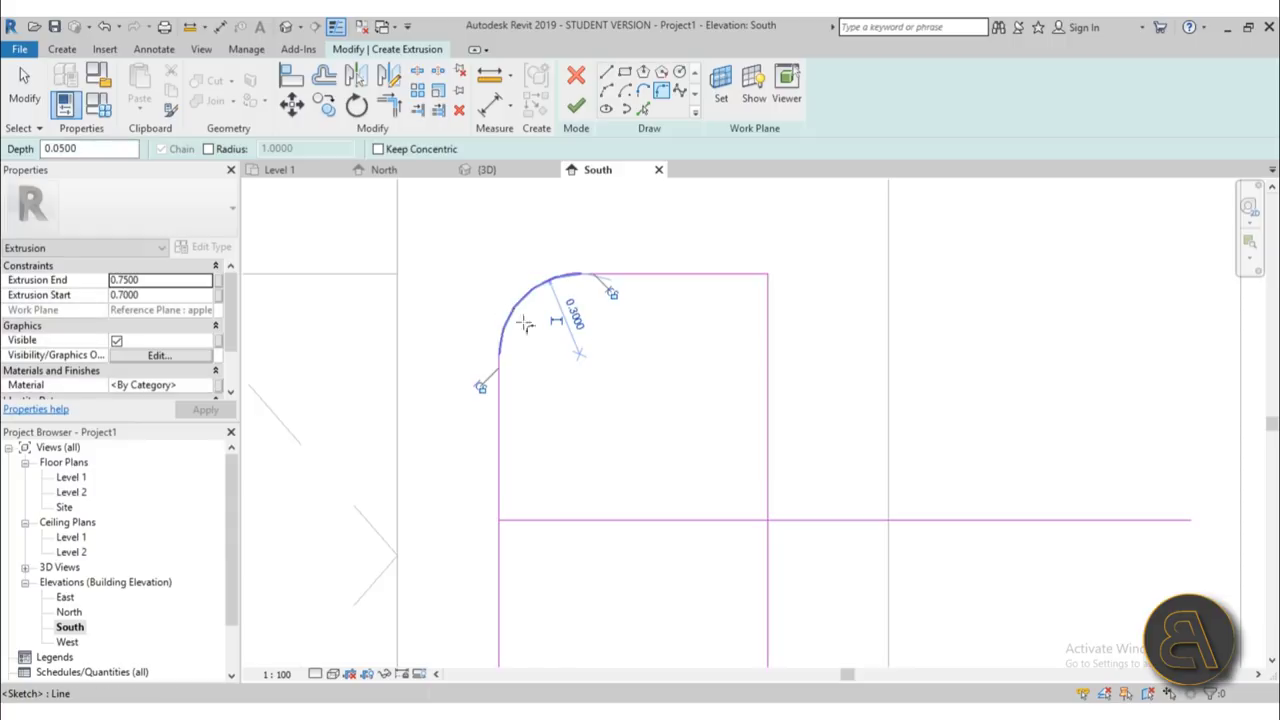
pyautogui.press('Escape')
pyautogui.press('Escape')
# - Draw a horizontal line from the fillet arc's lower end across to the rectangle's right edge
pyautogui.click(606, 73)
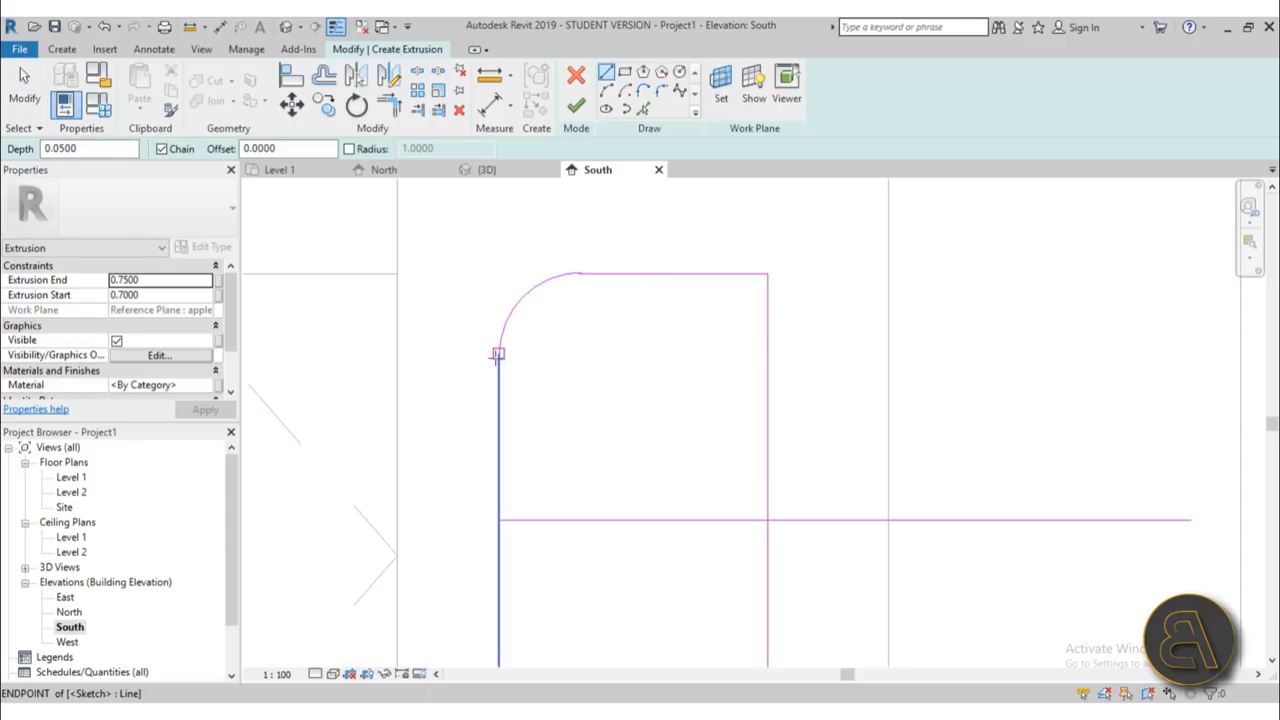
pyautogui.click(498, 354)
pyautogui.click(762, 354)
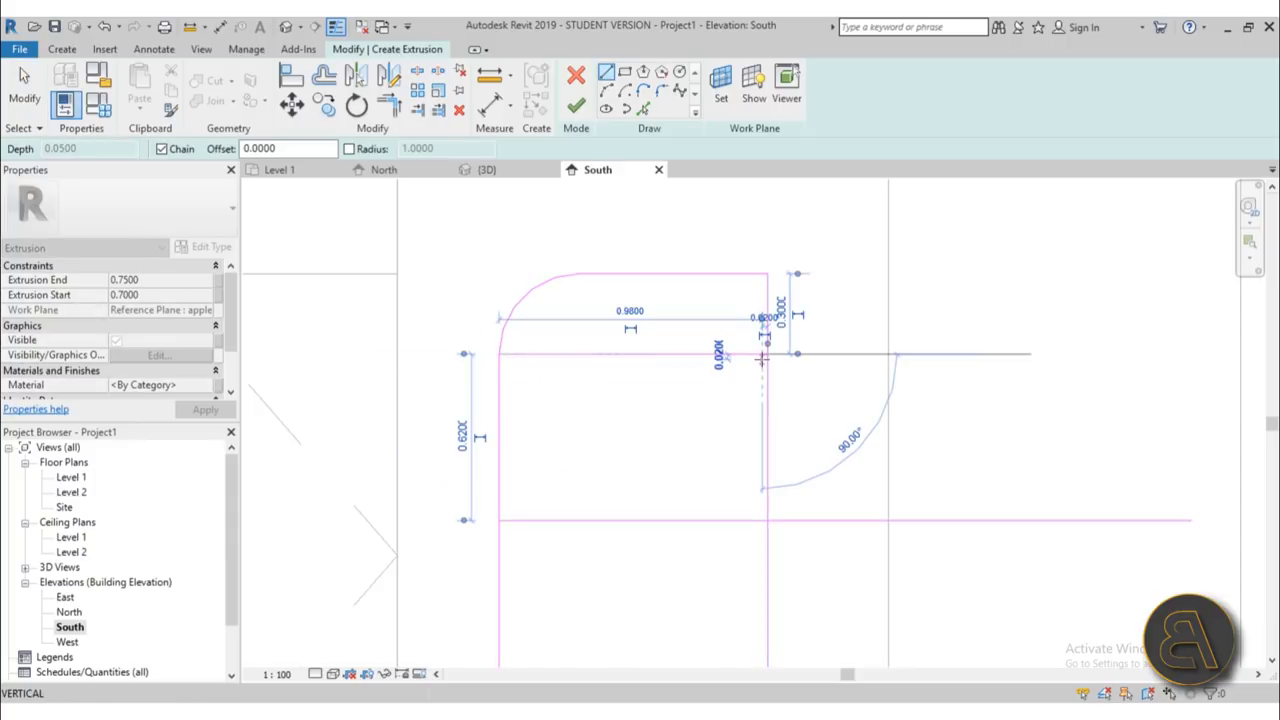
pyautogui.press('Escape')
pyautogui.press('Escape')
pyautogui.click(755, 355)
pyautogui.moveTo(762, 354); pyautogui.dragTo(768, 354)
pyautogui.click(740, 376)
# - Mirror a copy of the corner arc about the rectangle's vertical centreline, drawing the axis from the bottom edge's midpoint
pyautogui.scroll(-3, 700, 385)
pyautogui.moveTo(680, 405); pyautogui.dragTo(631, 376, button='middle')
pyautogui.scroll(1, 631, 376)
pyautogui.click(538, 280)
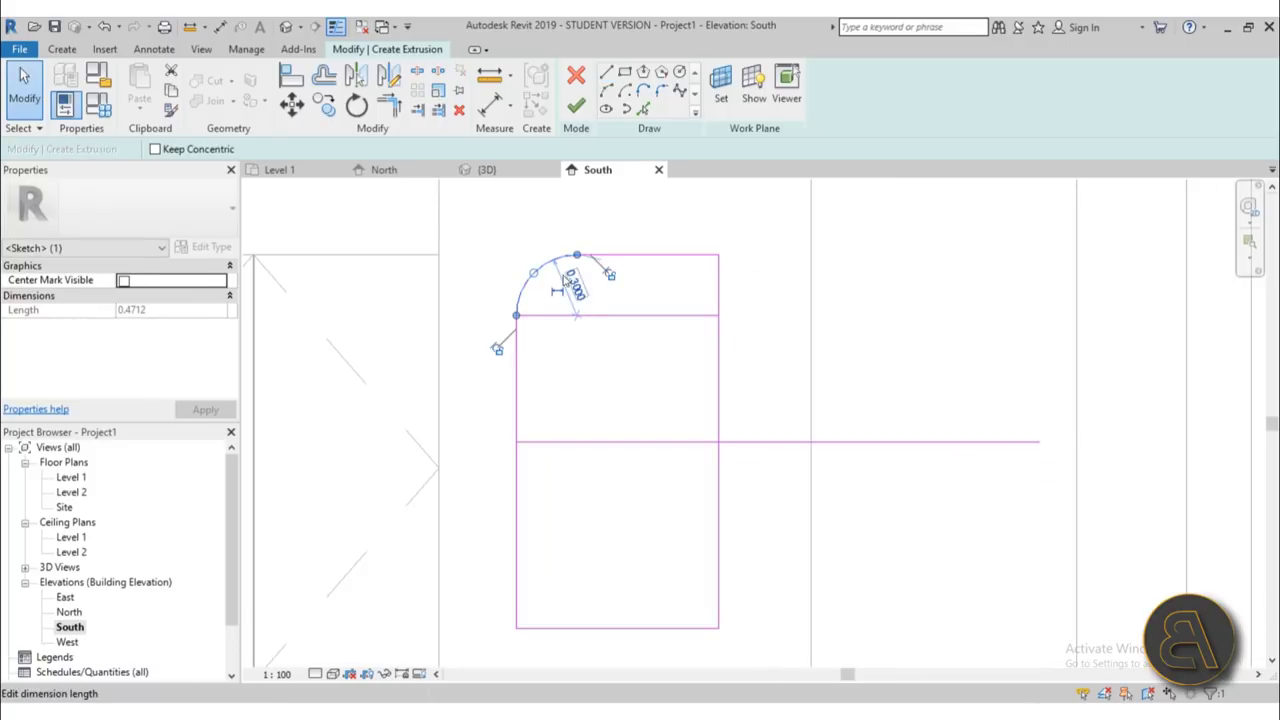
pyautogui.click(390, 80)
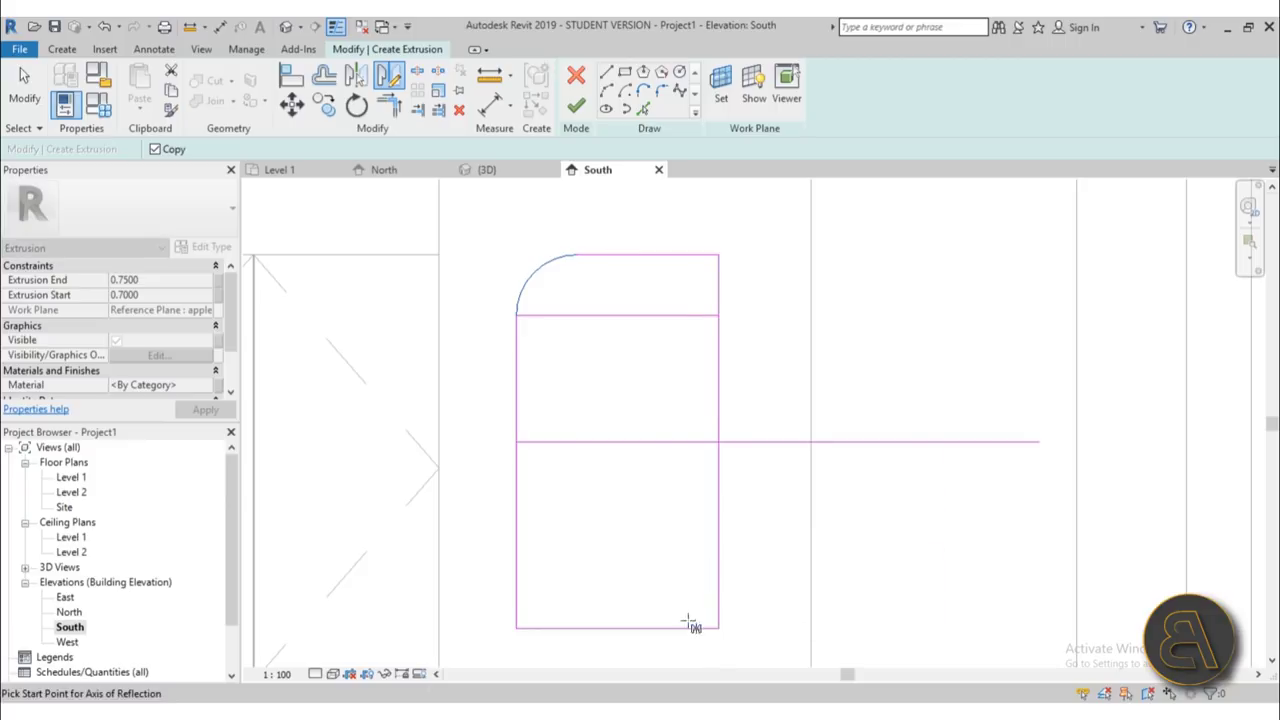
pyautogui.click(618, 628)
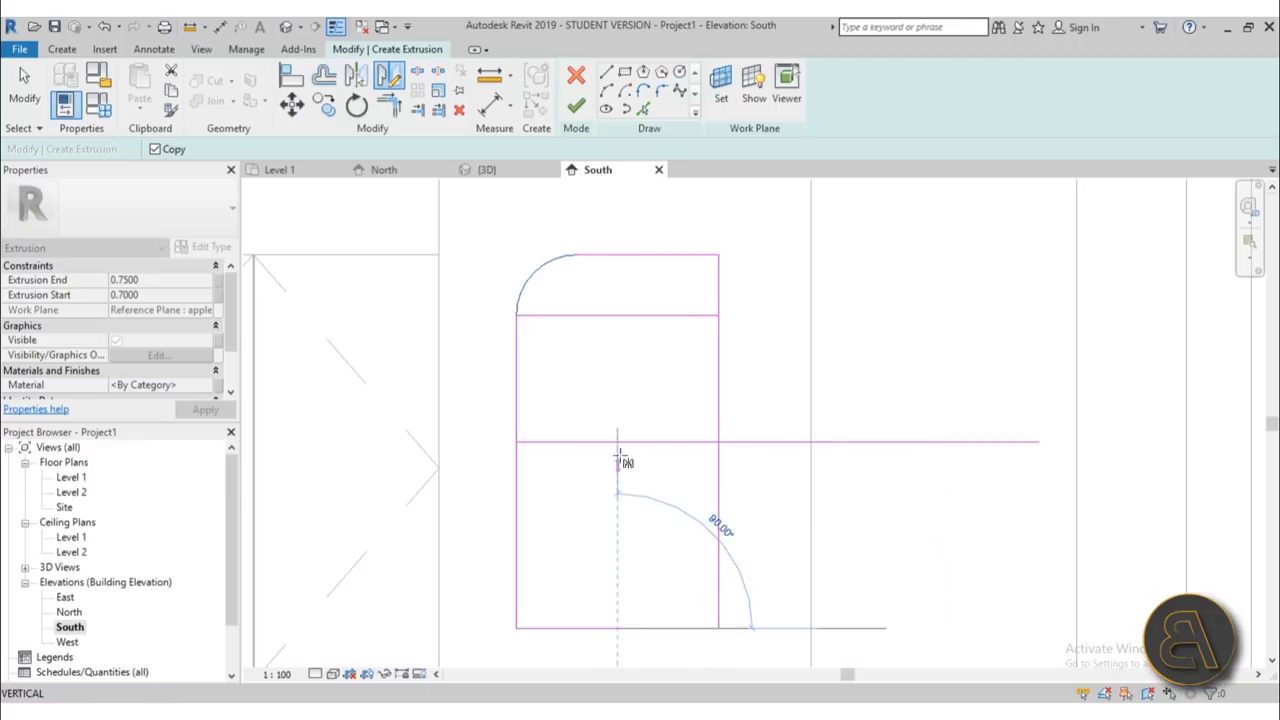
pyautogui.click(618, 418)
pyautogui.click(757, 291)
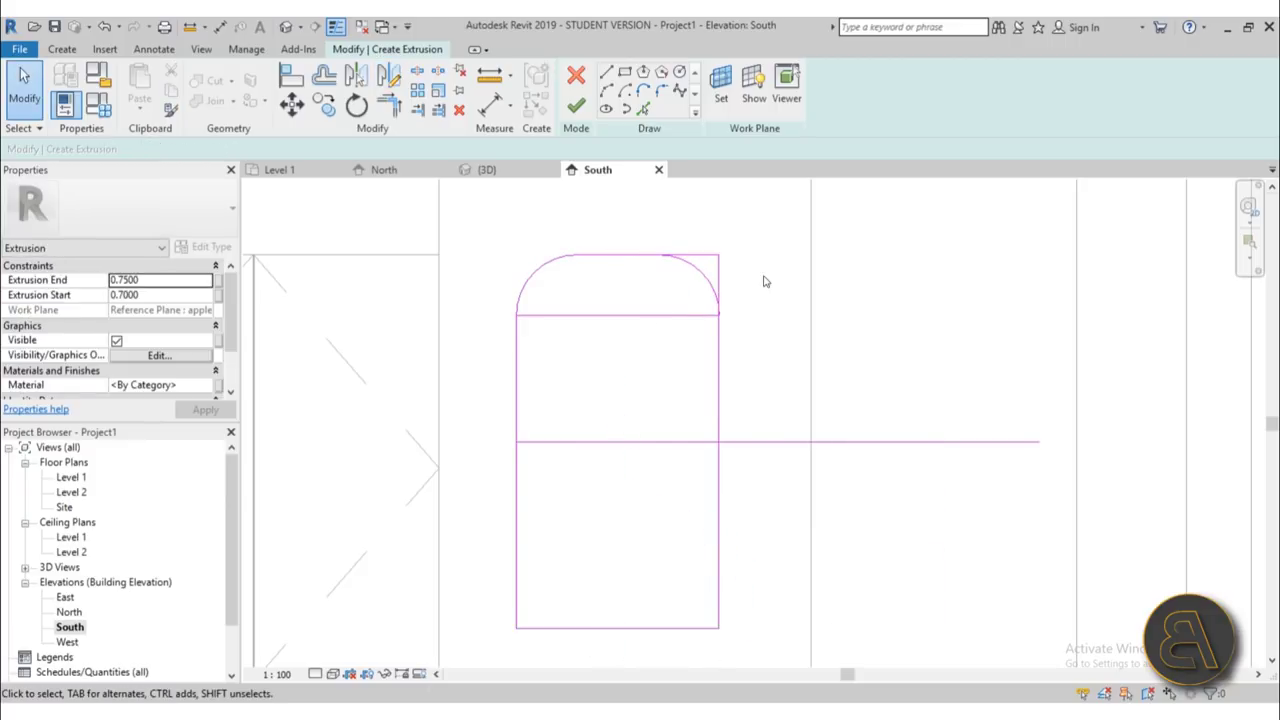
# - Trim the rectangle's top edge to meet the mirrored upper-right arc
pyautogui.press('t')
pyautogui.press('r')
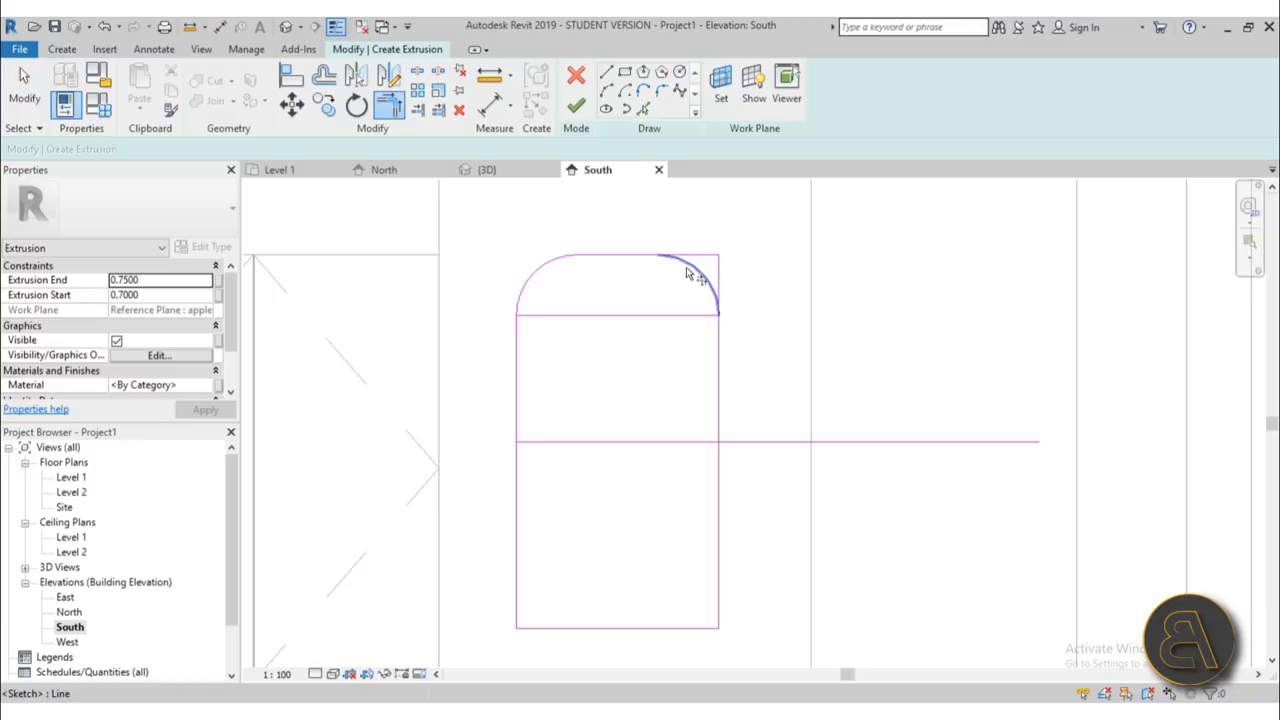
pyautogui.click(646, 262)
pyautogui.click(706, 283)
pyautogui.press('Escape')
pyautogui.press('Escape')
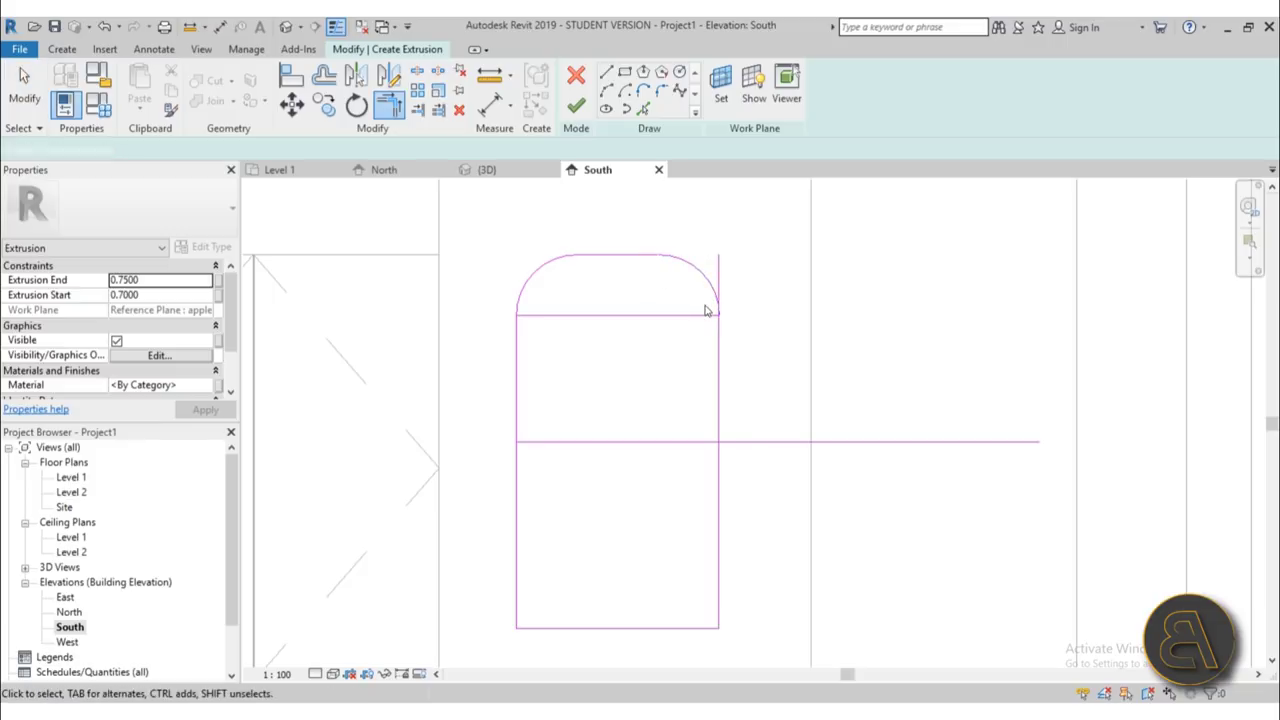
# - Delete the right, left and bottom edges of the rectangle, keeping only the rounded upper shape
pyautogui.click(719, 284)
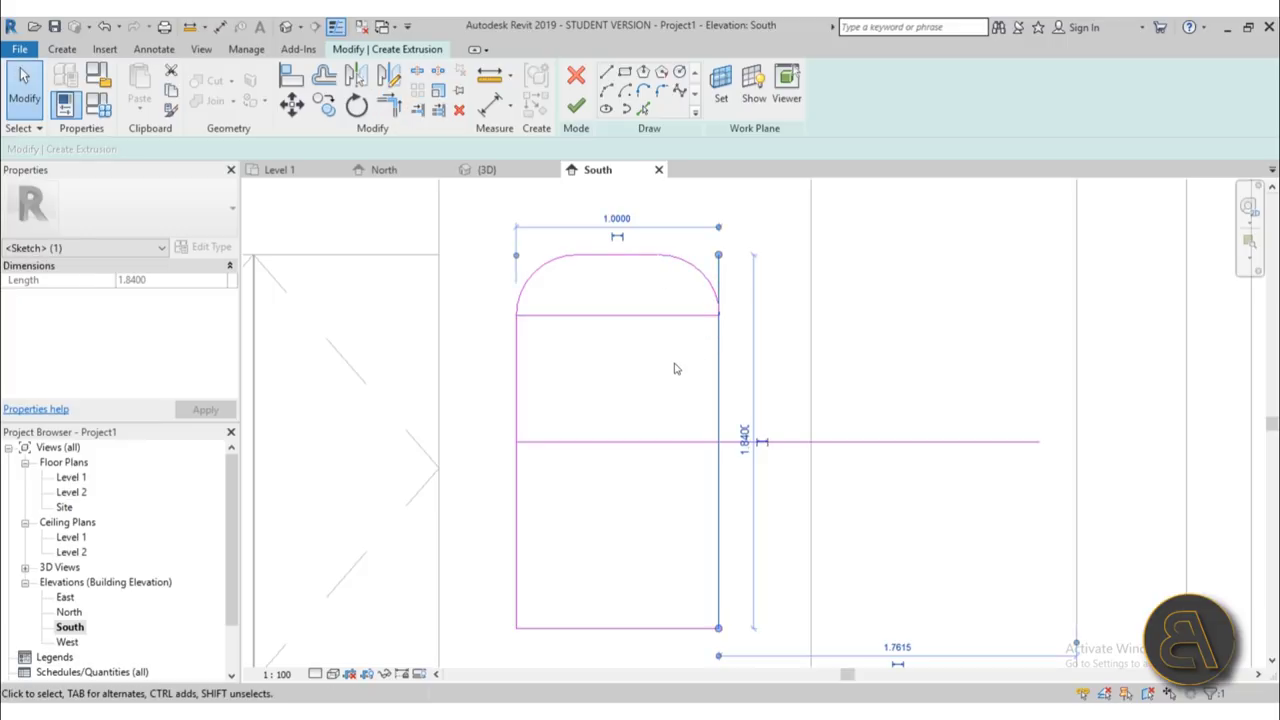
pyautogui.press('Delete')
pyautogui.click(517, 415)
pyautogui.press('Delete')
pyautogui.click(634, 628)
pyautogui.press('Delete')
# - Mirror a copy of the rounded upper shape downward about the long horizontal line
pyautogui.moveTo(770, 358); pyautogui.dragTo(496, 218)
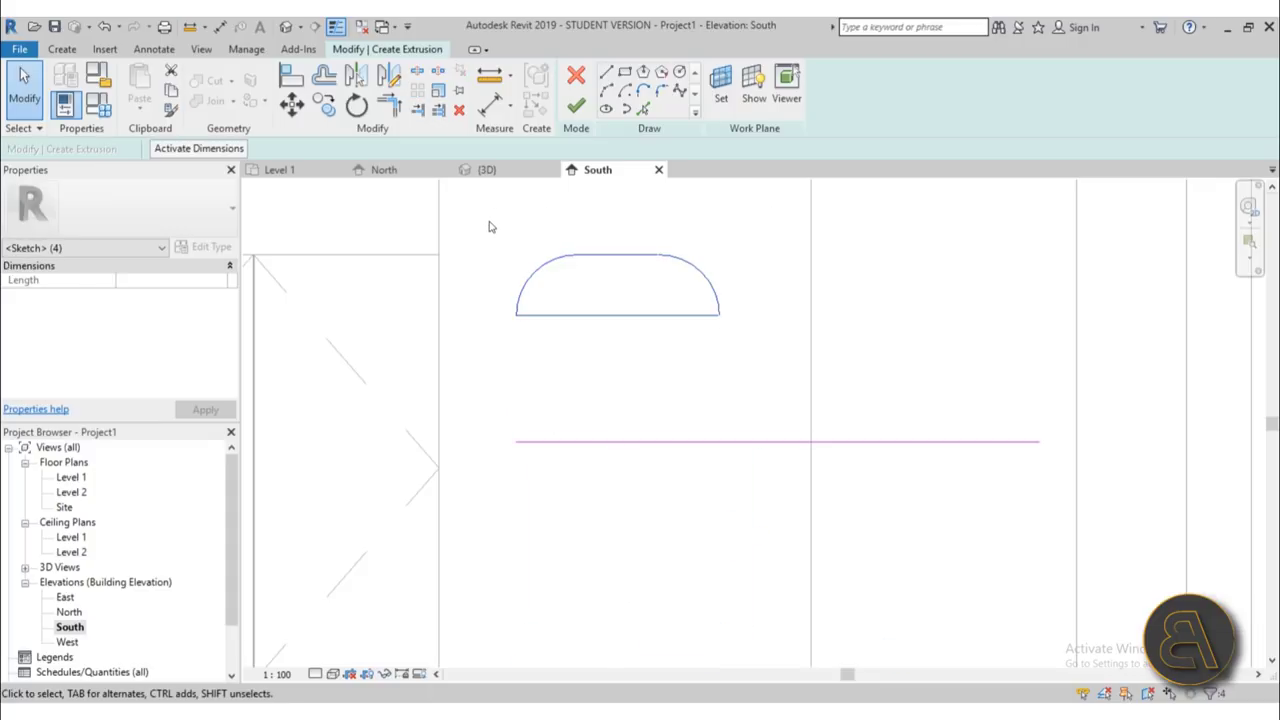
pyautogui.click(357, 76)
pyautogui.click(632, 442)
pyautogui.scroll(-3, 570, 357)
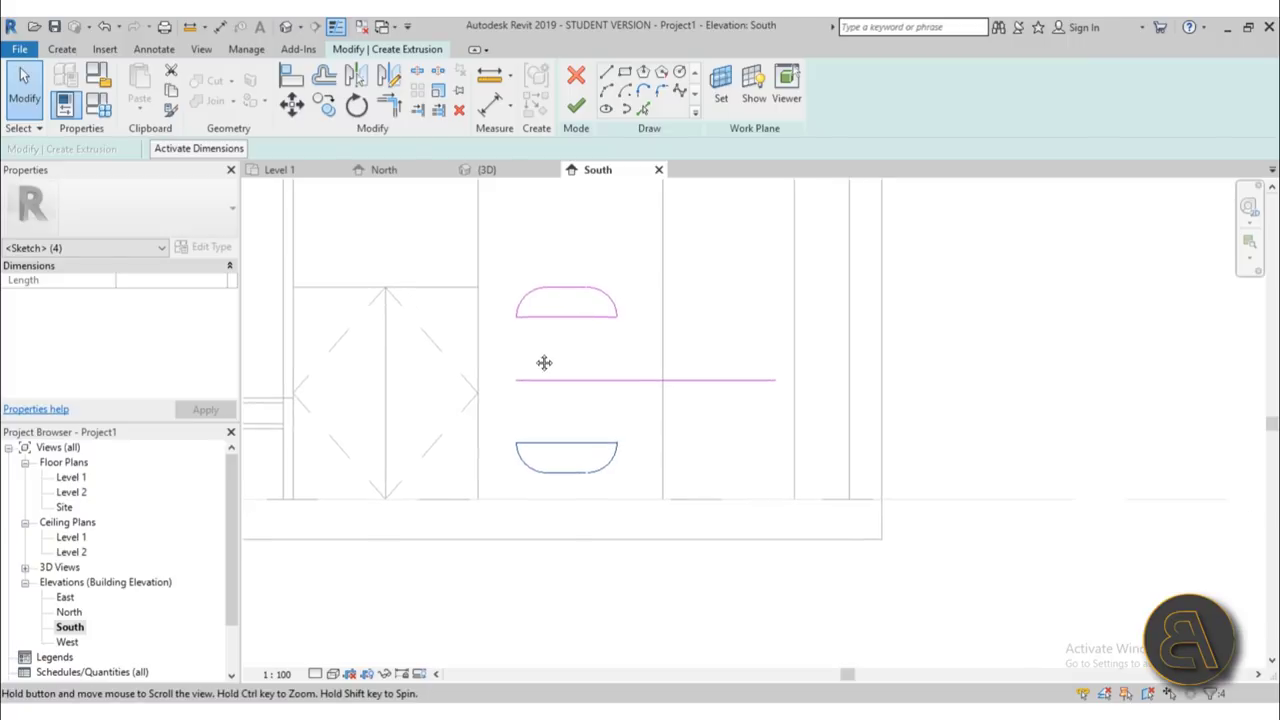
# - Delete the long horizontal mirror line and finish the extrusion sketch
pyautogui.click(571, 360)
pyautogui.click(571, 381)
pyautogui.press('Delete')
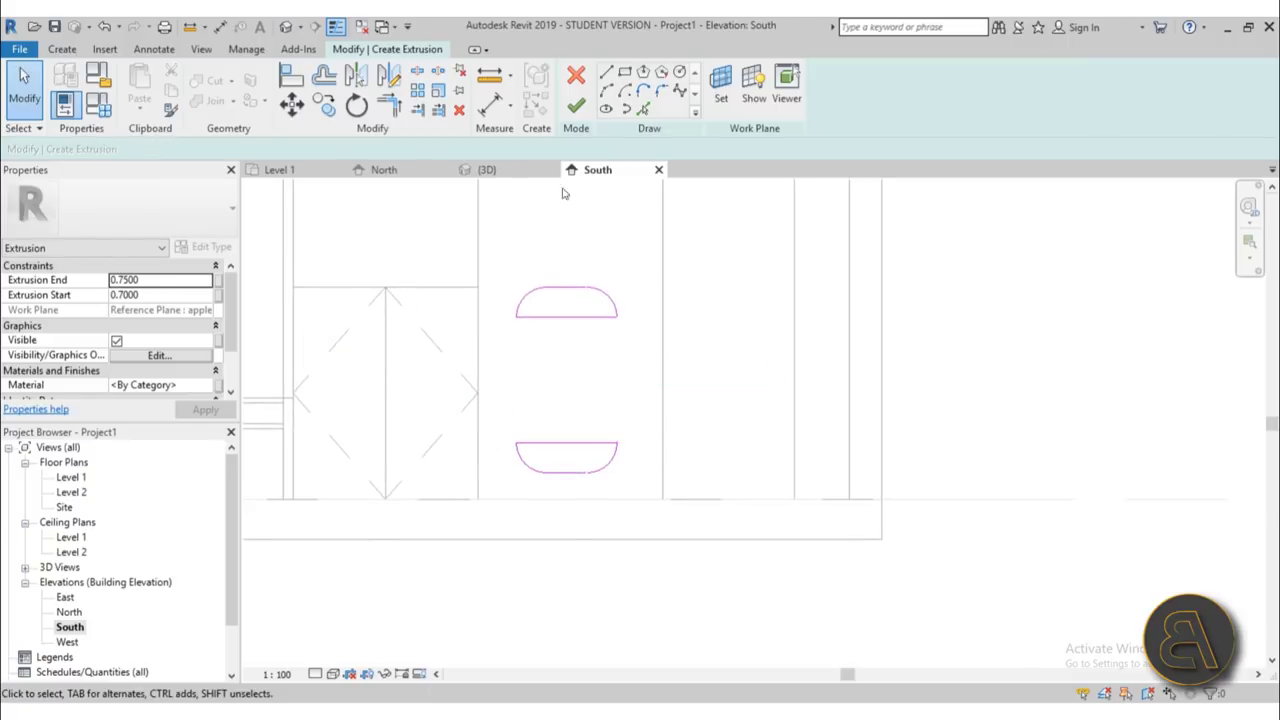
pyautogui.click(577, 106)
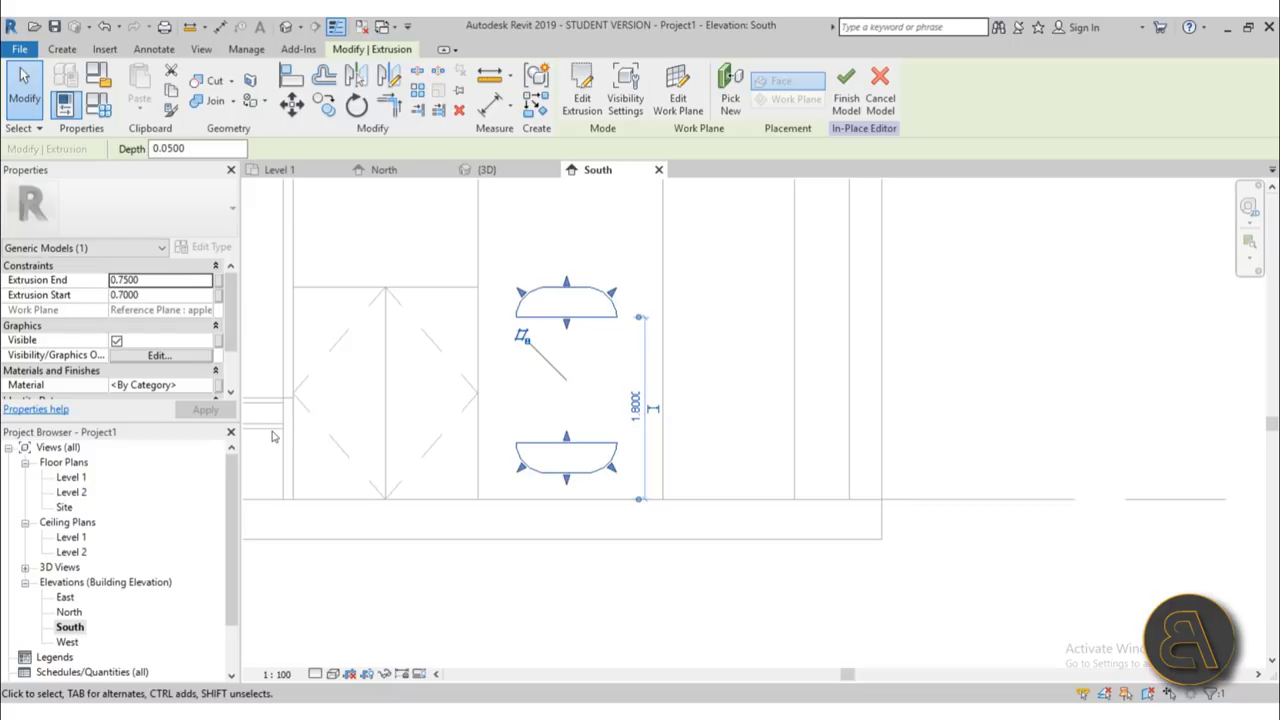
# - In the Level 1 plan, set the extrusion's start to 0 at plane "apple" and its end to -0.3 m toward the glazing
pyautogui.doubleClick(66, 478)
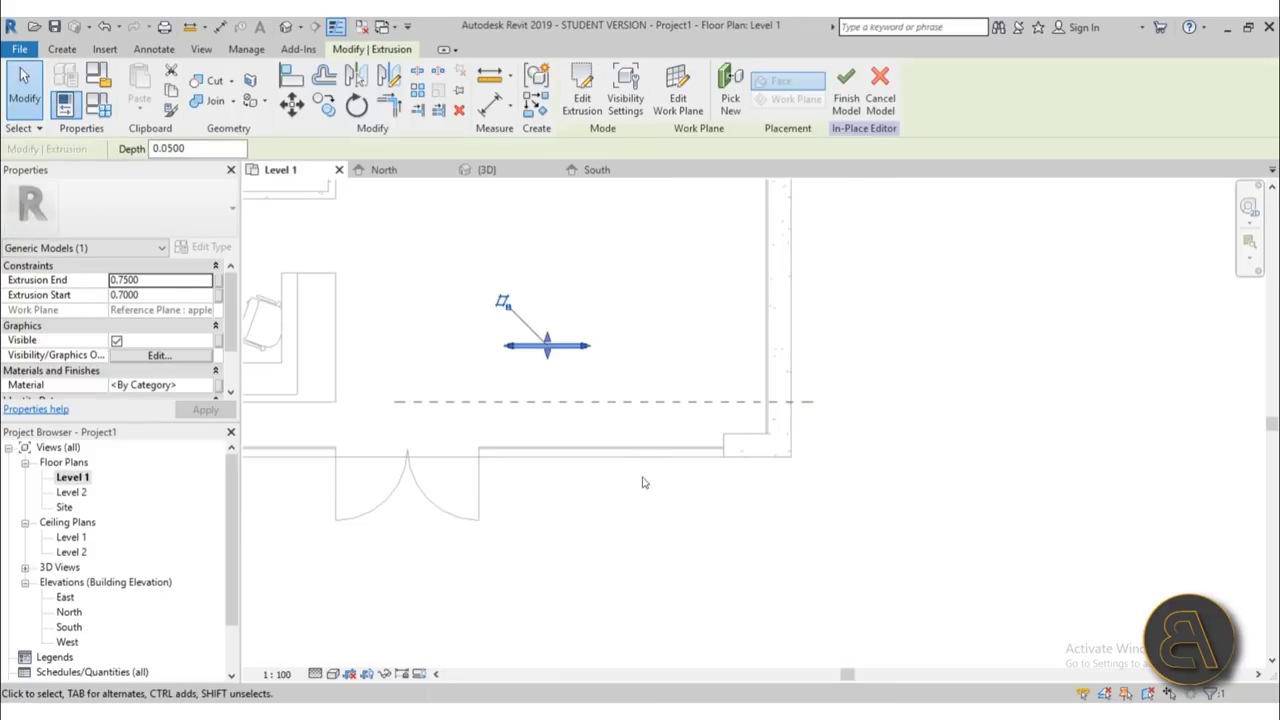
pyautogui.scroll(2, 559, 378)
pyautogui.moveTo(554, 366); pyautogui.dragTo(560, 491)
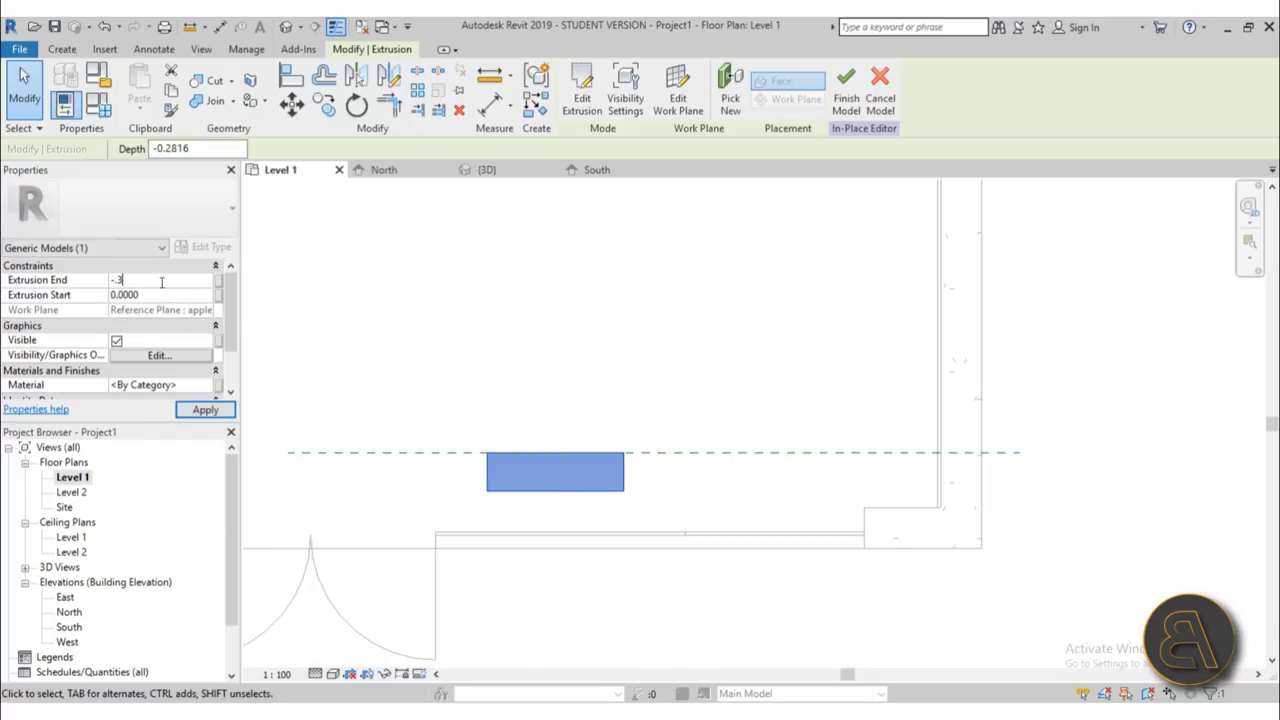
pyautogui.click(610, 449)
pyautogui.scroll(-1, 534, 478)
pyautogui.moveTo(540, 488); pyautogui.dragTo(545, 330, button='middle')
pyautogui.scroll(1, 545, 330)
pyautogui.click(540, 339)
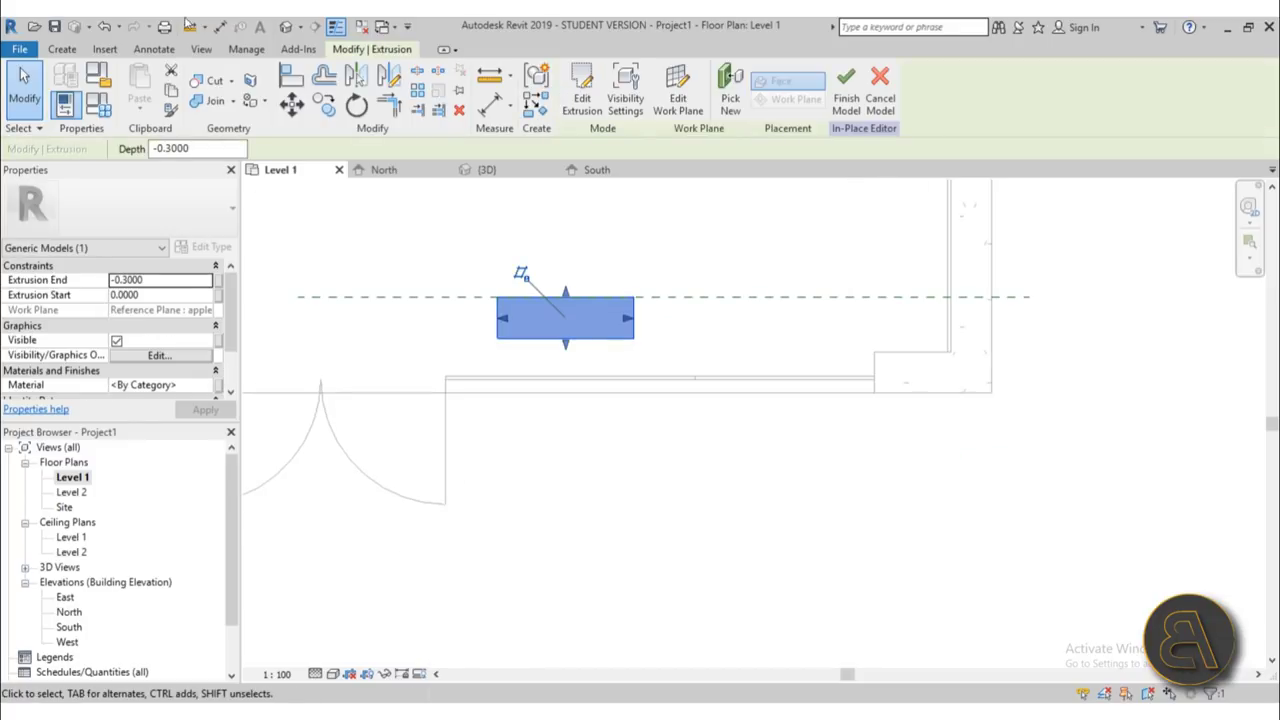
# - Assign the Plastic, Opaque White material to the two-part rounded extrusion in the 3D view
pyautogui.click(286, 27)
pyautogui.keyDown('shift'); pyautogui.moveTo(616, 451); pyautogui.dragTo(585, 455, button='middle'); pyautogui.keyUp('shift')
pyautogui.scroll(3, 561, 471)
pyautogui.click(561, 478)
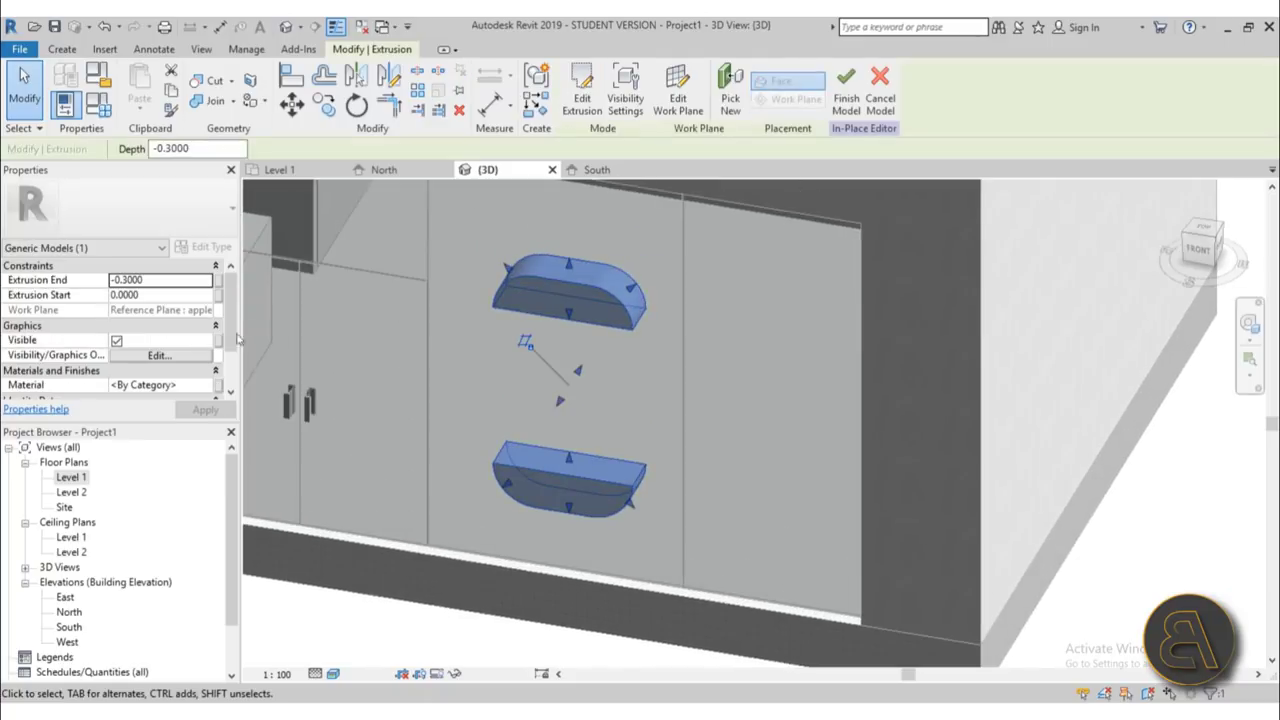
pyautogui.click(207, 390)
pyautogui.click(207, 386)
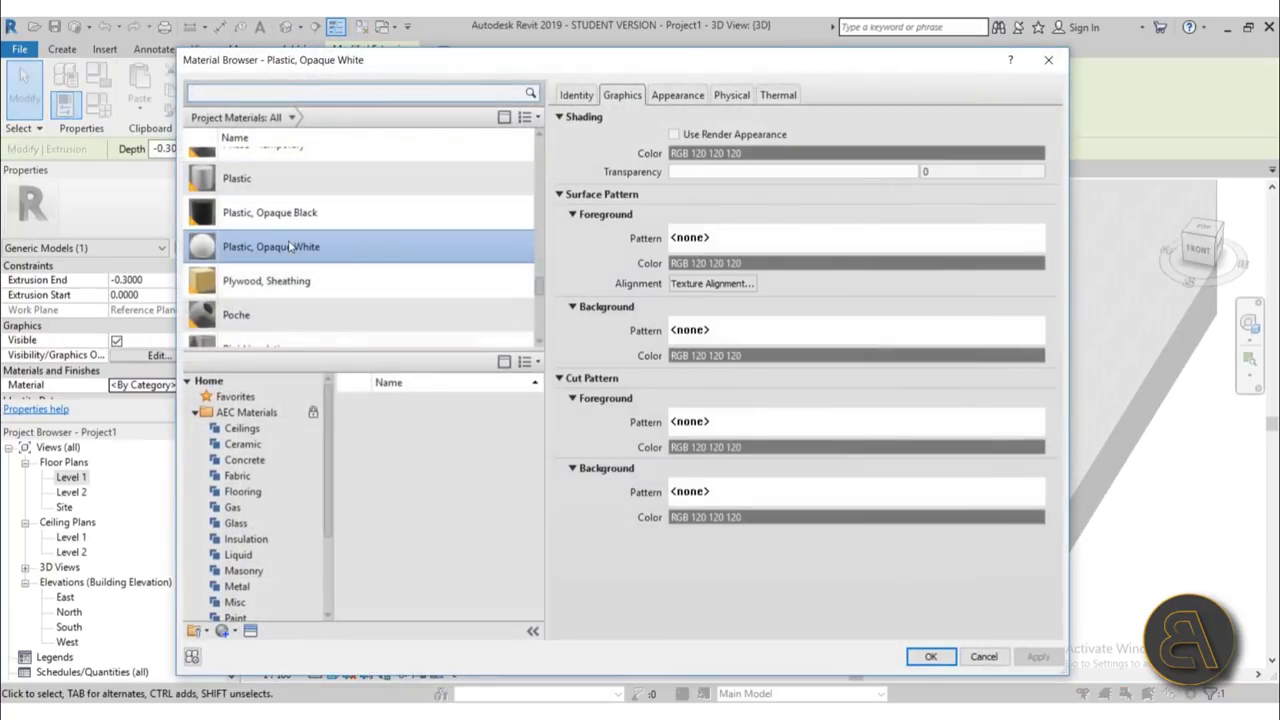
pyautogui.doubleClick(287, 241)
pyautogui.click(651, 525)
# - Start a void sweep and set its work plane by picking the front face of the lower rounded block
pyautogui.scroll(-1, 643, 450)
pyautogui.keyDown('shift'); pyautogui.moveTo(643, 432); pyautogui.dragTo(560, 490, button='middle'); pyautogui.keyUp('shift')
pyautogui.scroll(2, 540, 506)
pyautogui.scroll(4, 447, 416)
pyautogui.moveTo(446, 449); pyautogui.dragTo(434, 344, button='middle')
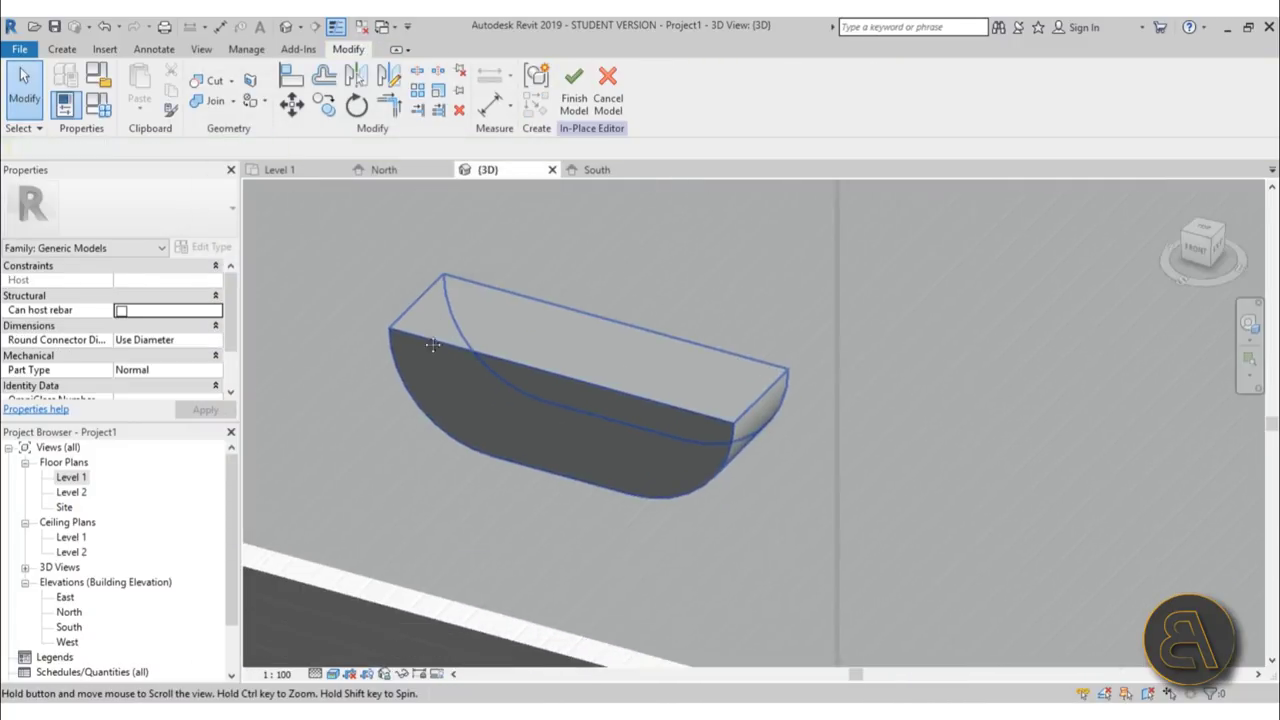
pyautogui.click(64, 50)
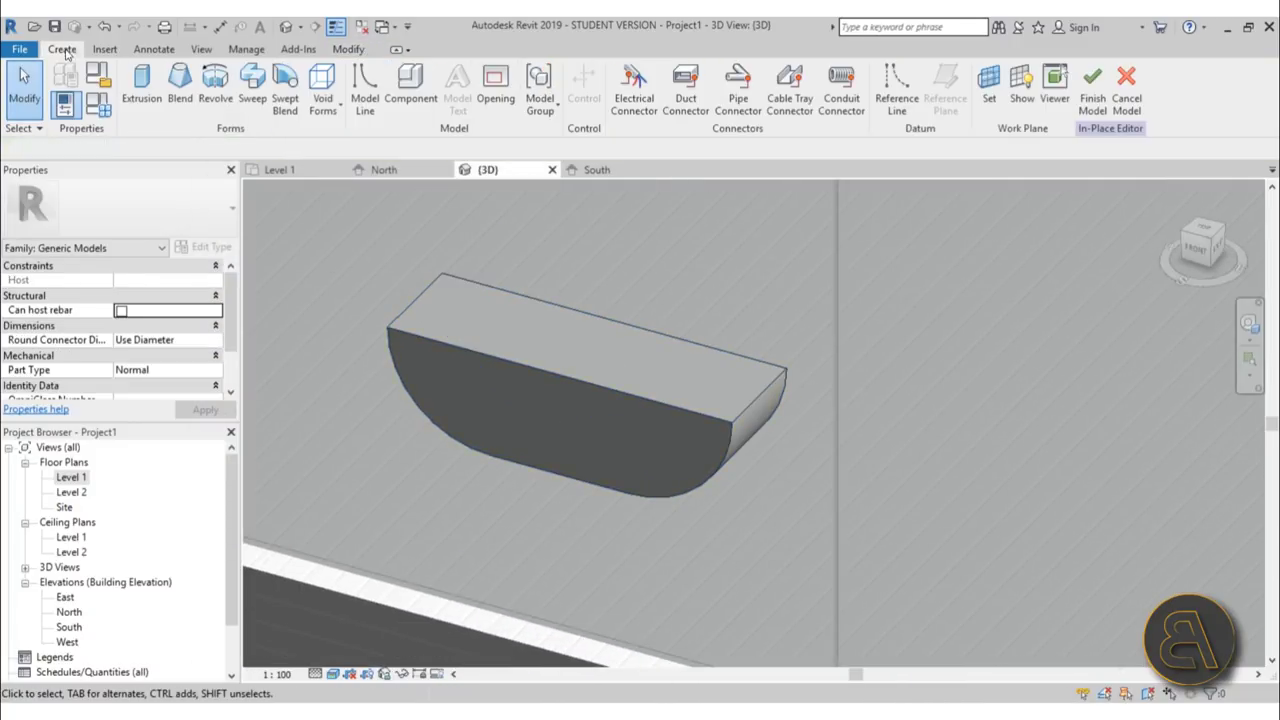
pyautogui.click(322, 92)
pyautogui.click(290, 238)
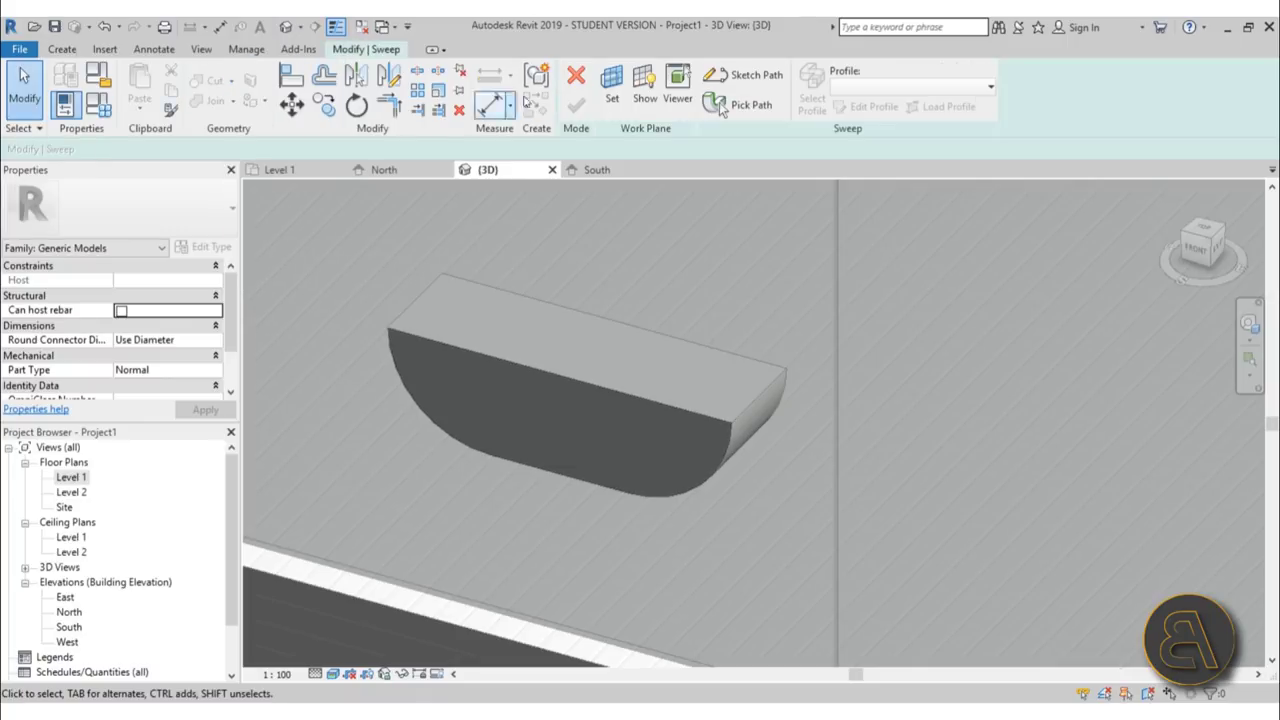
pyautogui.click(613, 98)
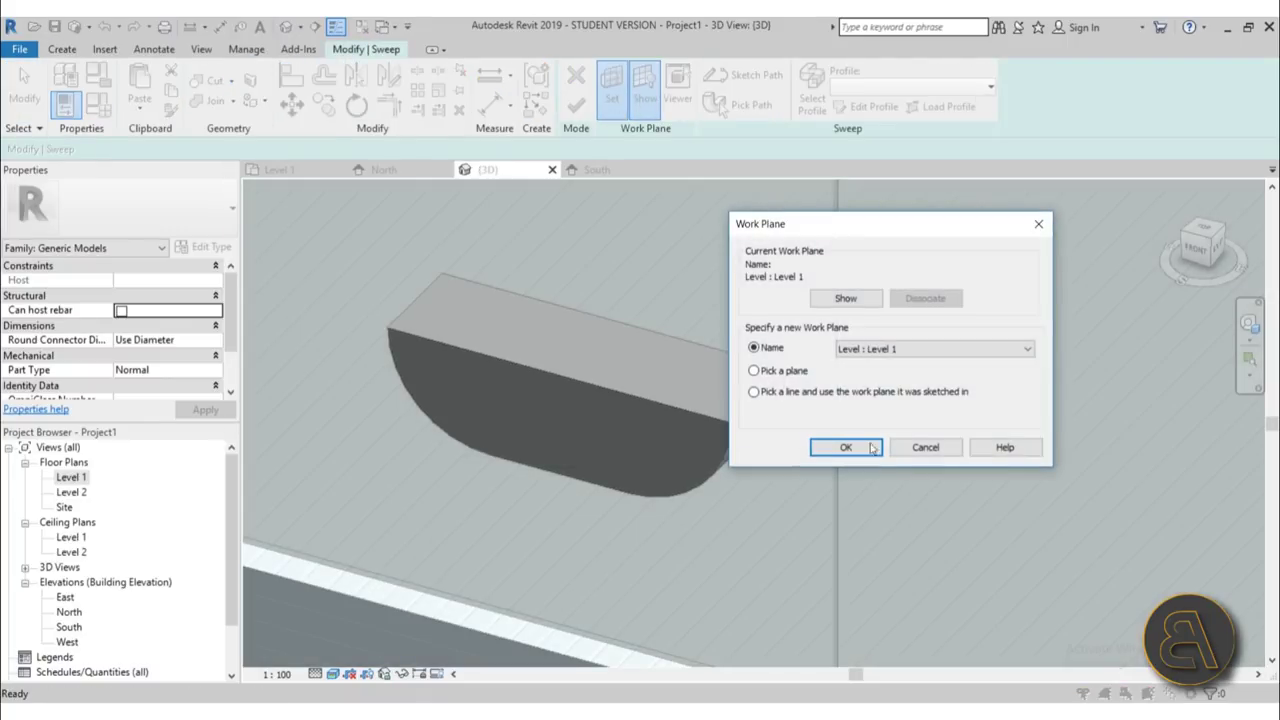
pyautogui.click(779, 373)
pyautogui.click(846, 447)
pyautogui.click(648, 408)
# - Sketch the sweep path by picking the two curved edges and the straight bottom edge of the lower block's front face
pyautogui.click(720, 107)
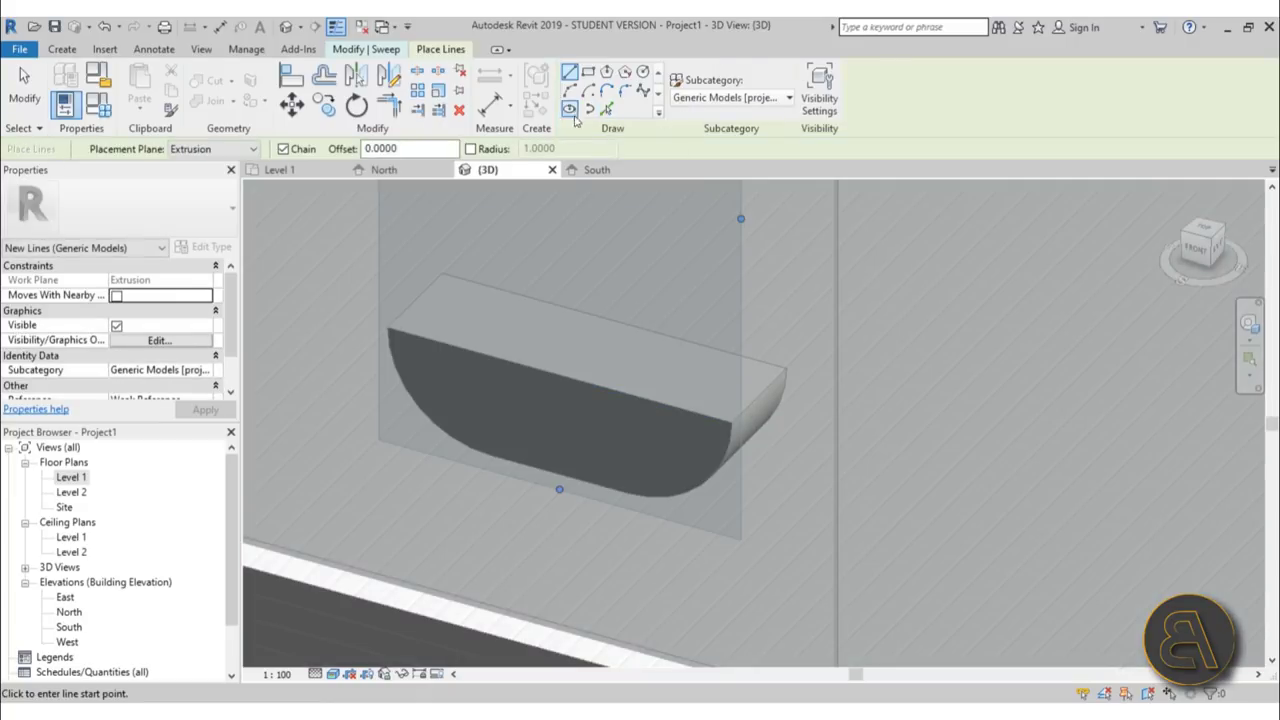
pyautogui.click(345, 49)
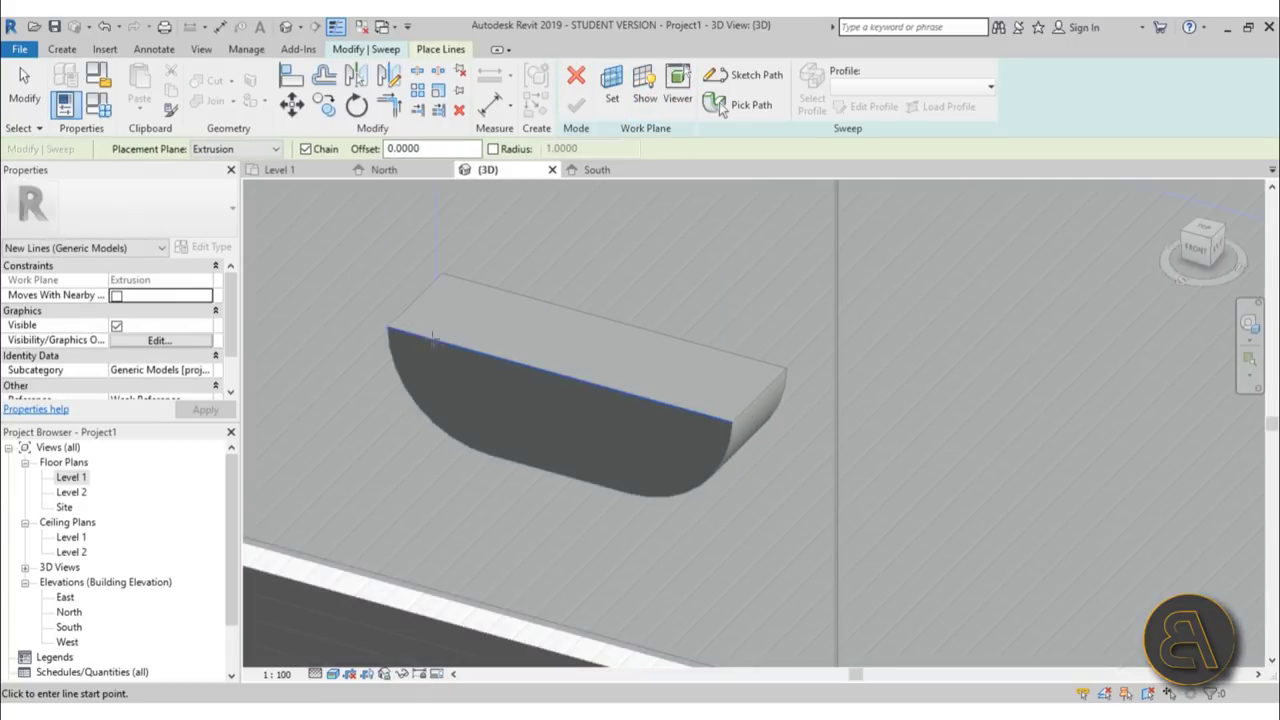
pyautogui.click(745, 76)
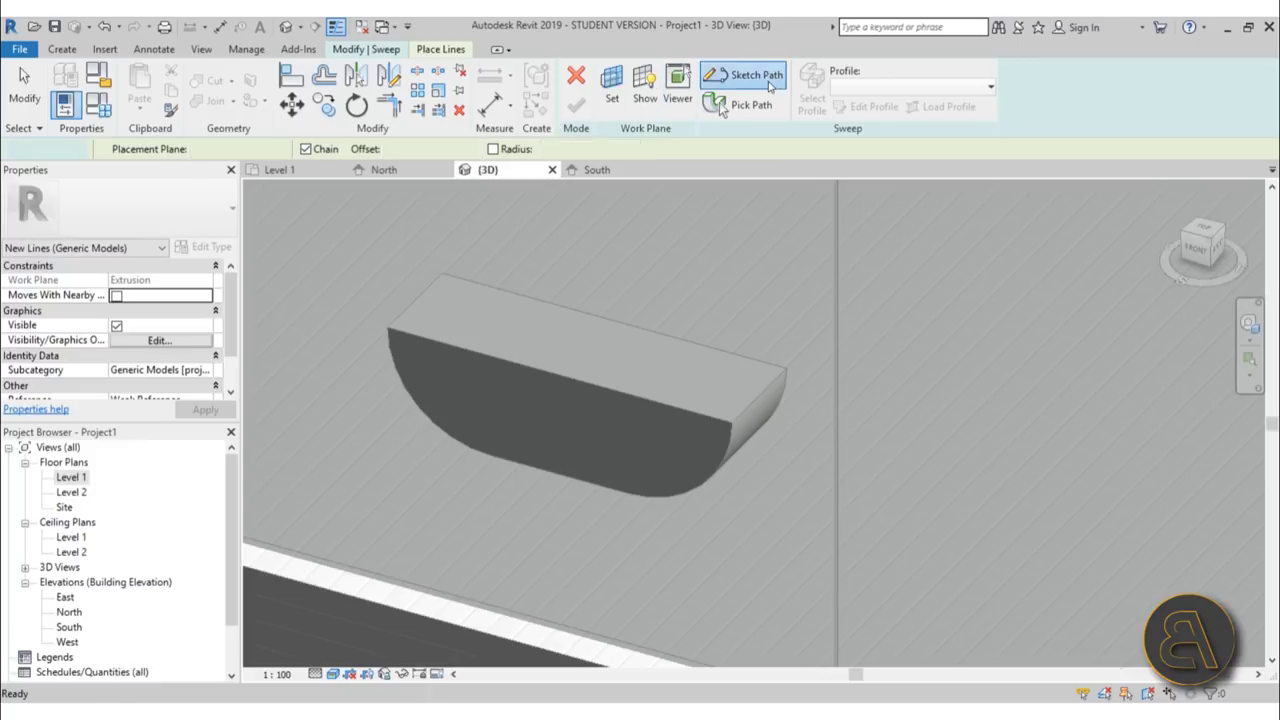
pyautogui.click(646, 110)
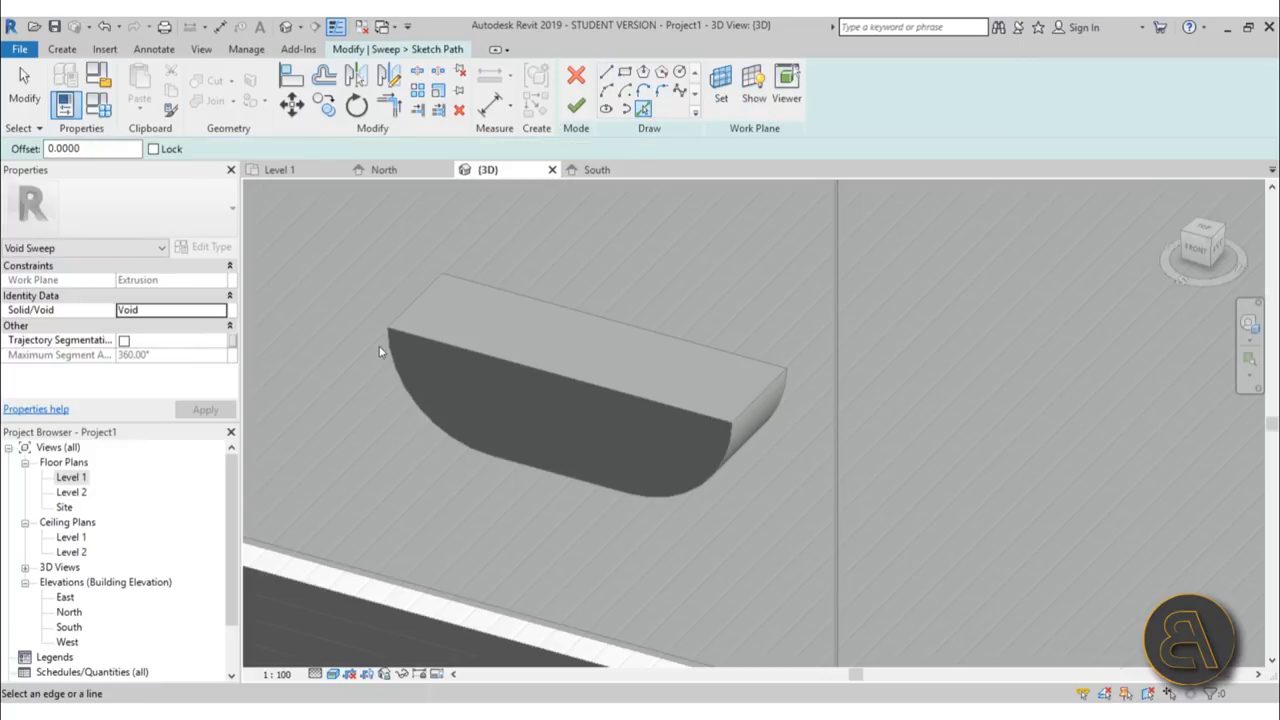
pyautogui.click(560, 477)
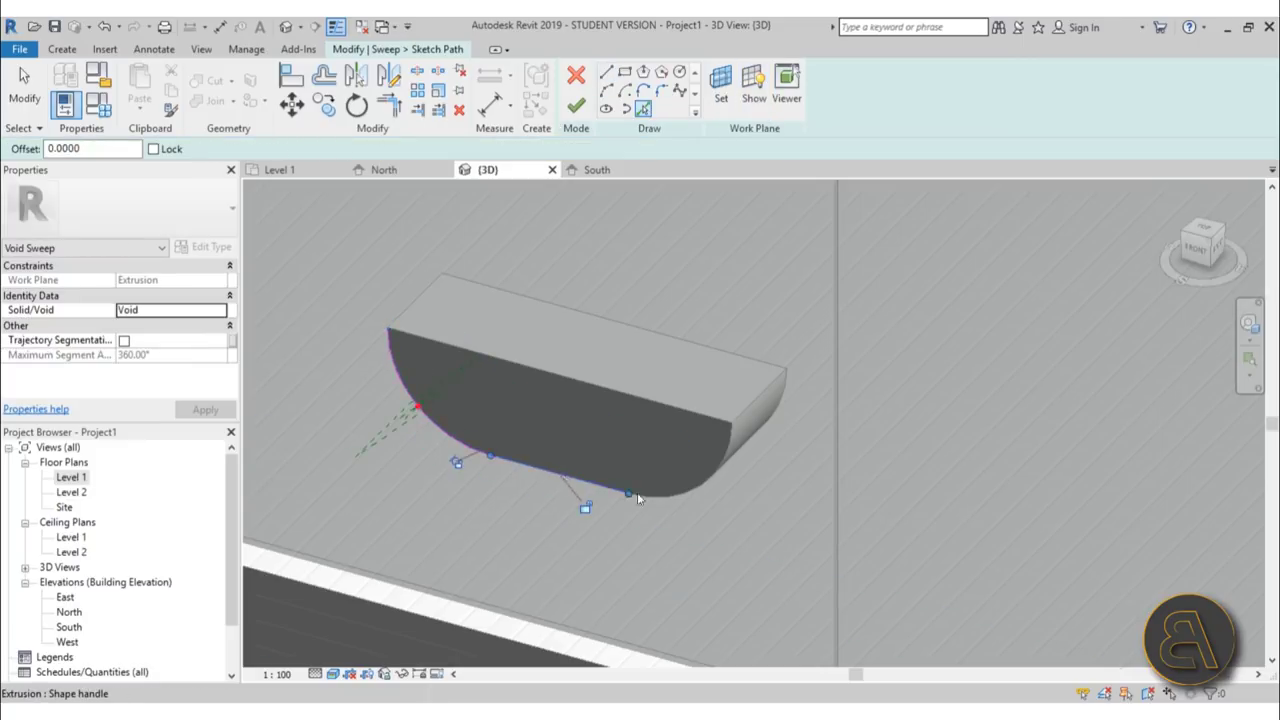
pyautogui.scroll(5, 450, 420)
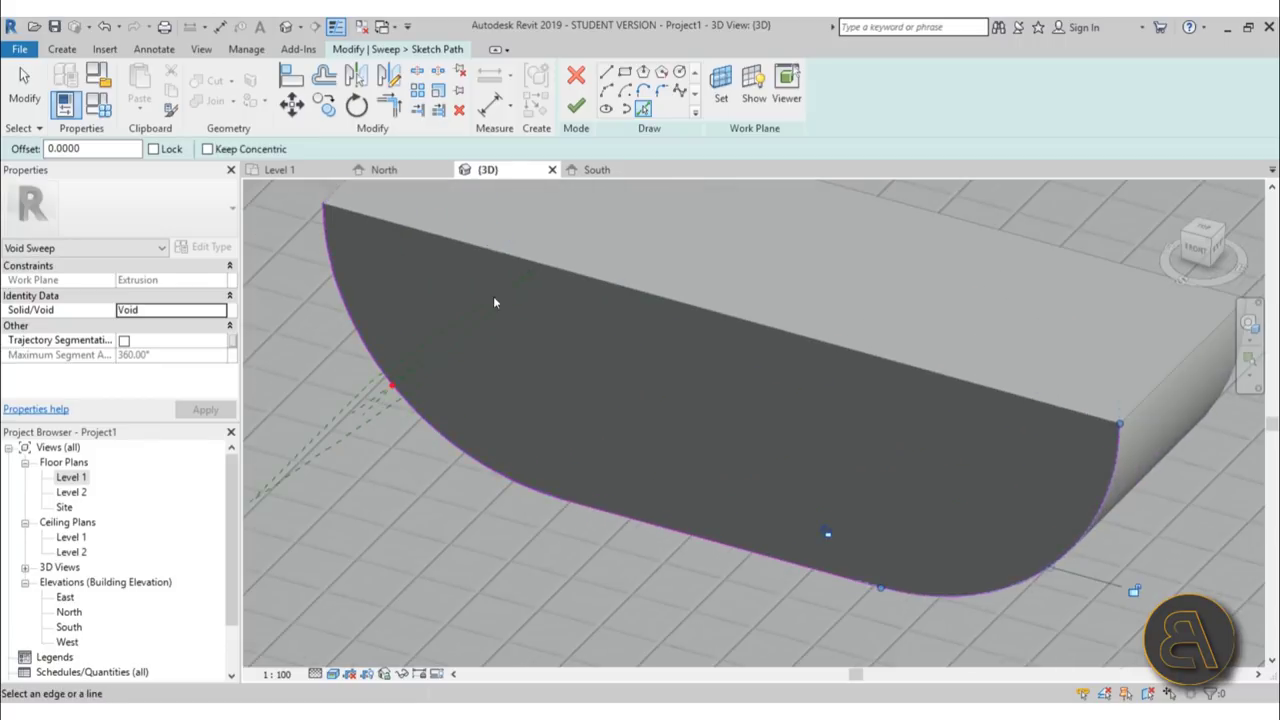
pyautogui.scroll(-3, 497, 416)
pyautogui.keyDown('shift'); pyautogui.moveTo(499, 419); pyautogui.dragTo(455, 115, button='middle'); pyautogui.keyUp('shift')
pyautogui.keyDown('shift'); pyautogui.moveTo(425, 392); pyautogui.dragTo(517, 544, button='middle'); pyautogui.keyUp('shift')
pyautogui.scroll(4, 517, 544)
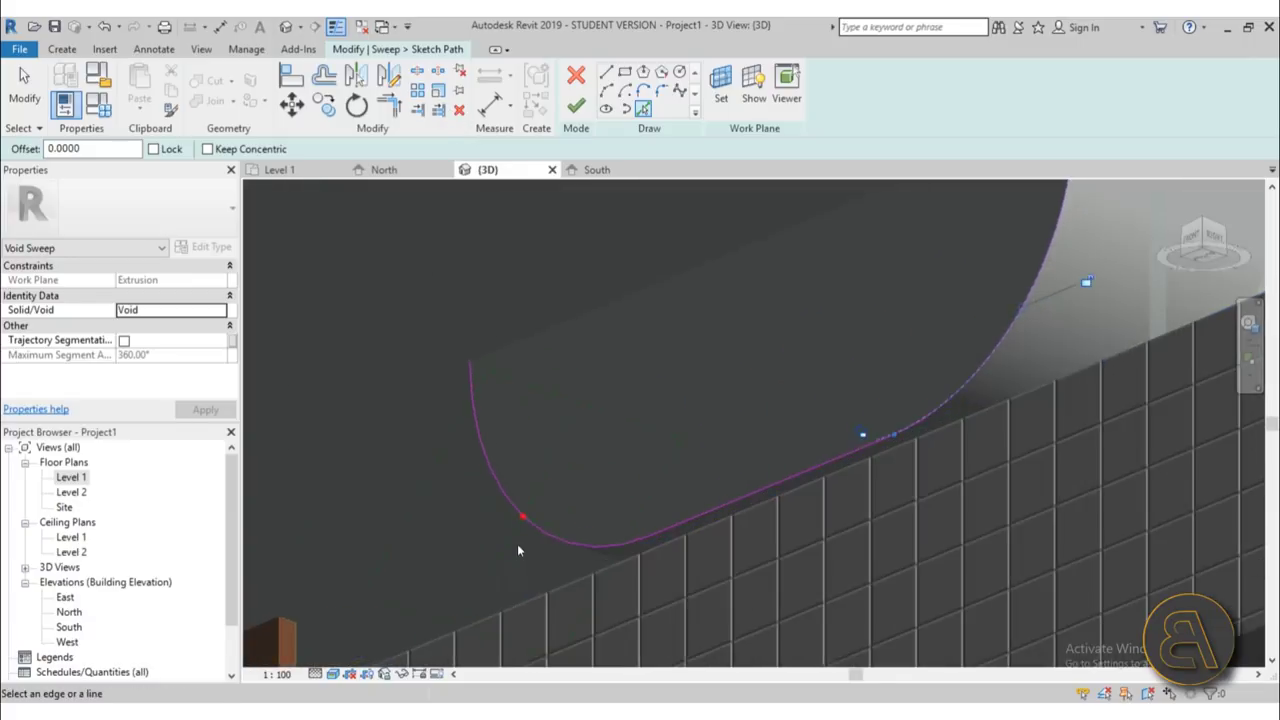
pyautogui.click(572, 108)
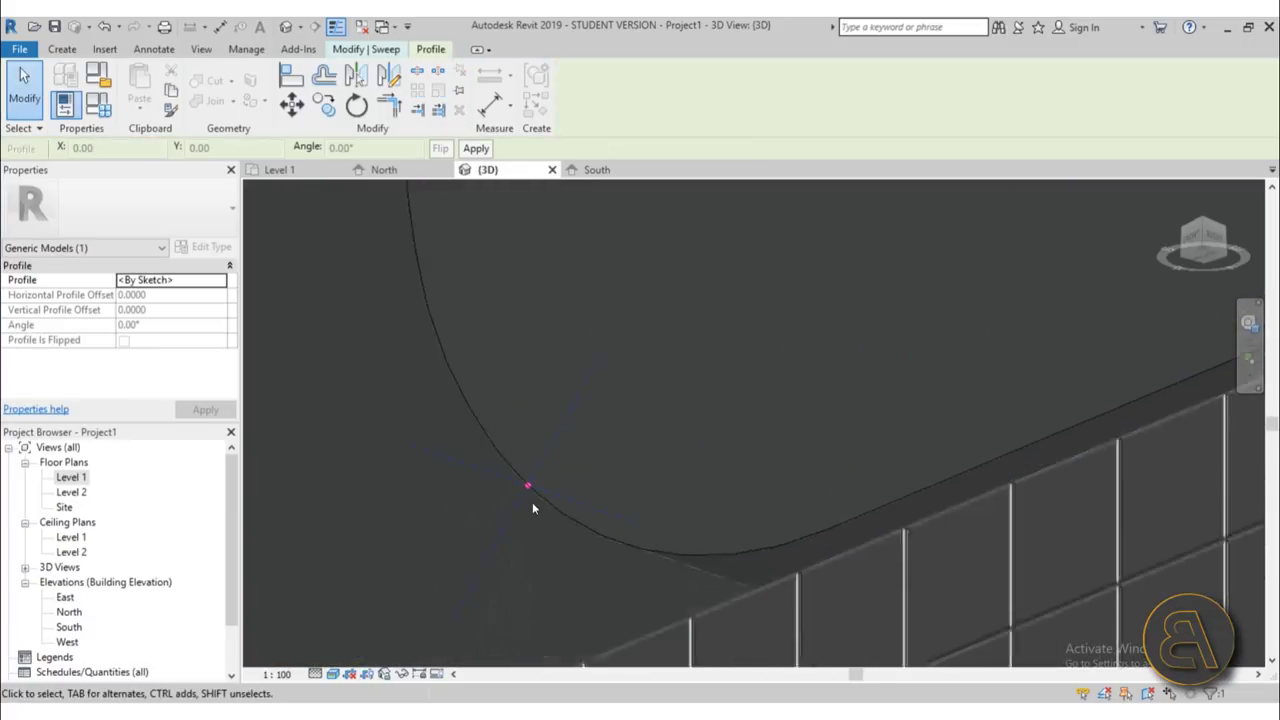
# - Show the view in Hidden Line style and sketch two perpendicular profile lines from the path point along the dashed axes
pyautogui.click(333, 674)
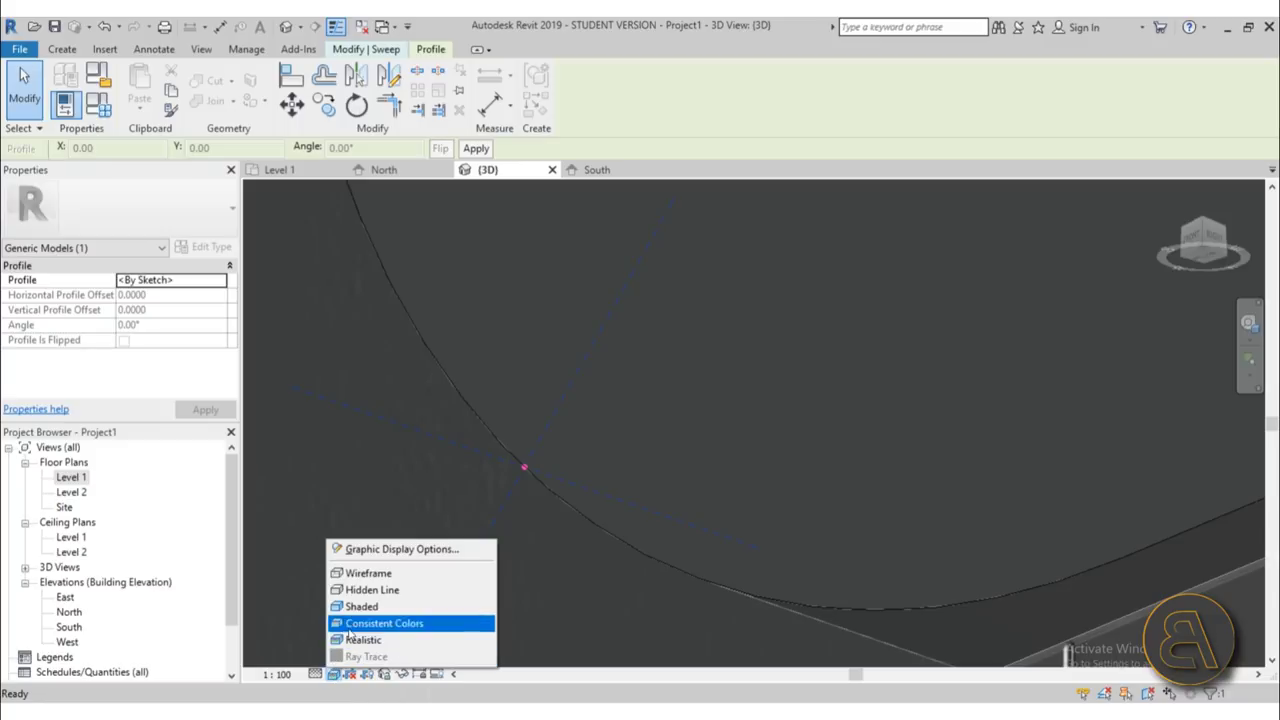
pyautogui.click(352, 593)
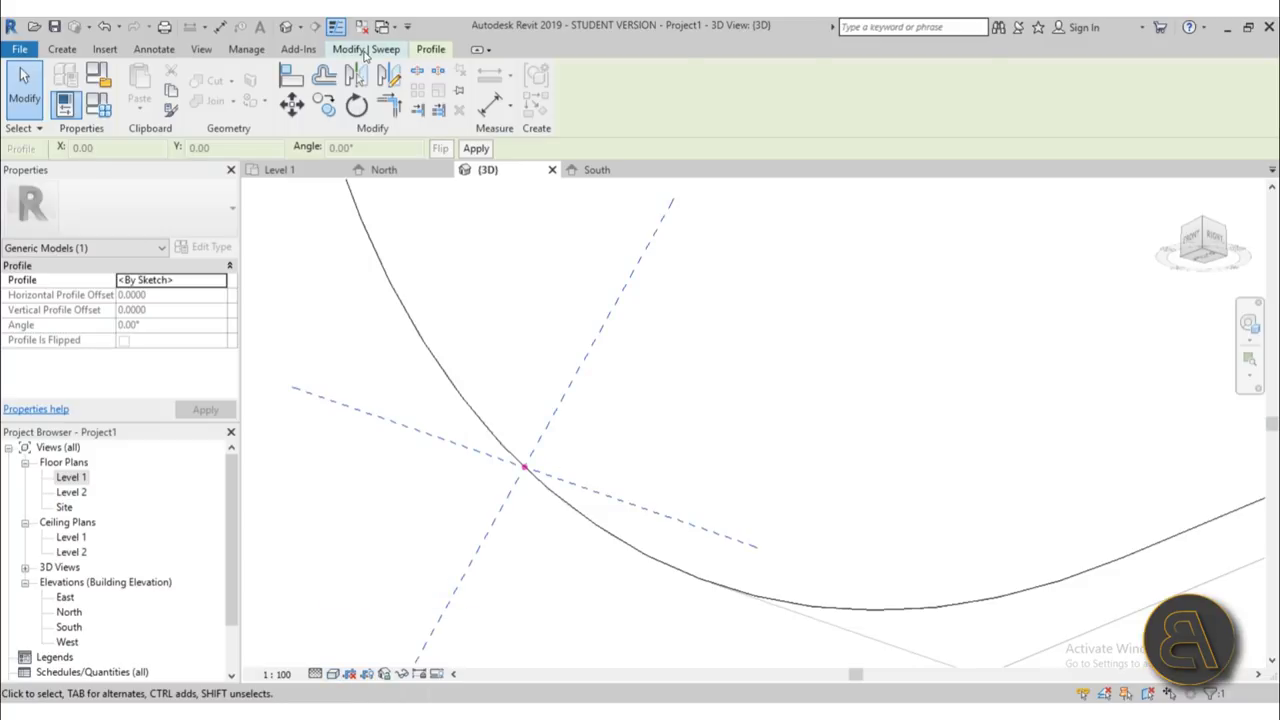
pyautogui.click(866, 108)
pyautogui.click(524, 467)
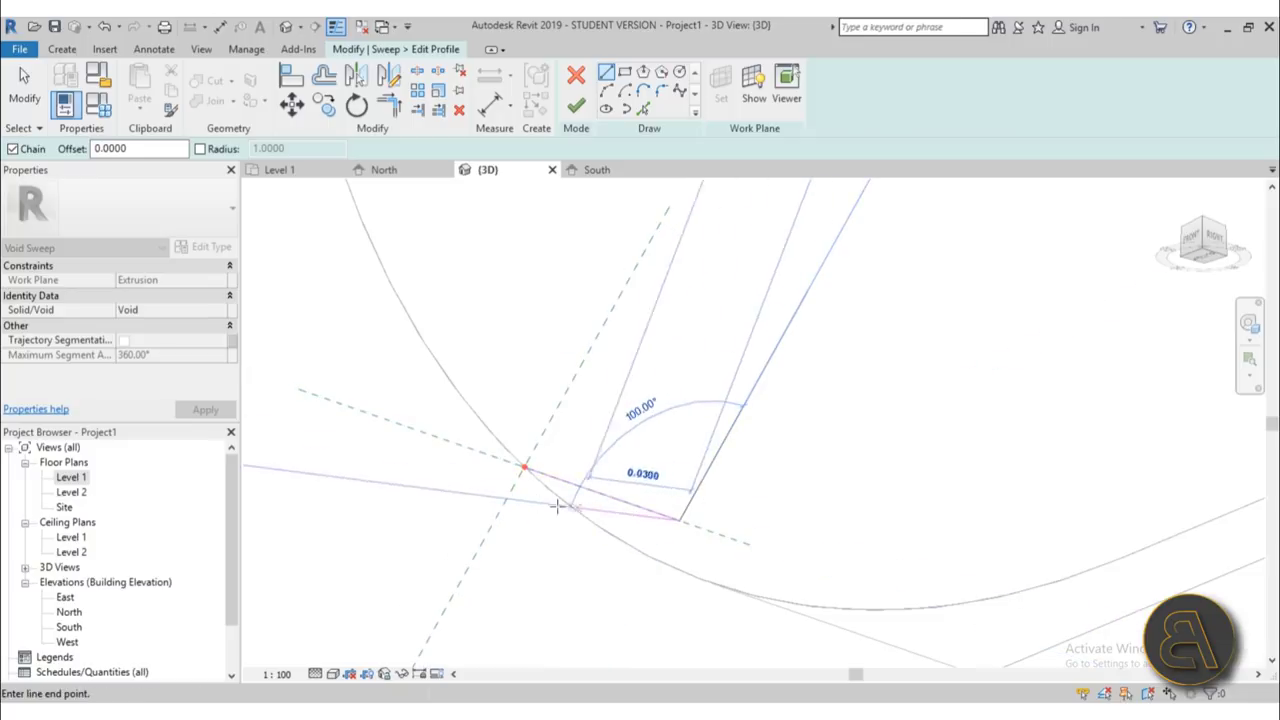
pyautogui.click(646, 244)
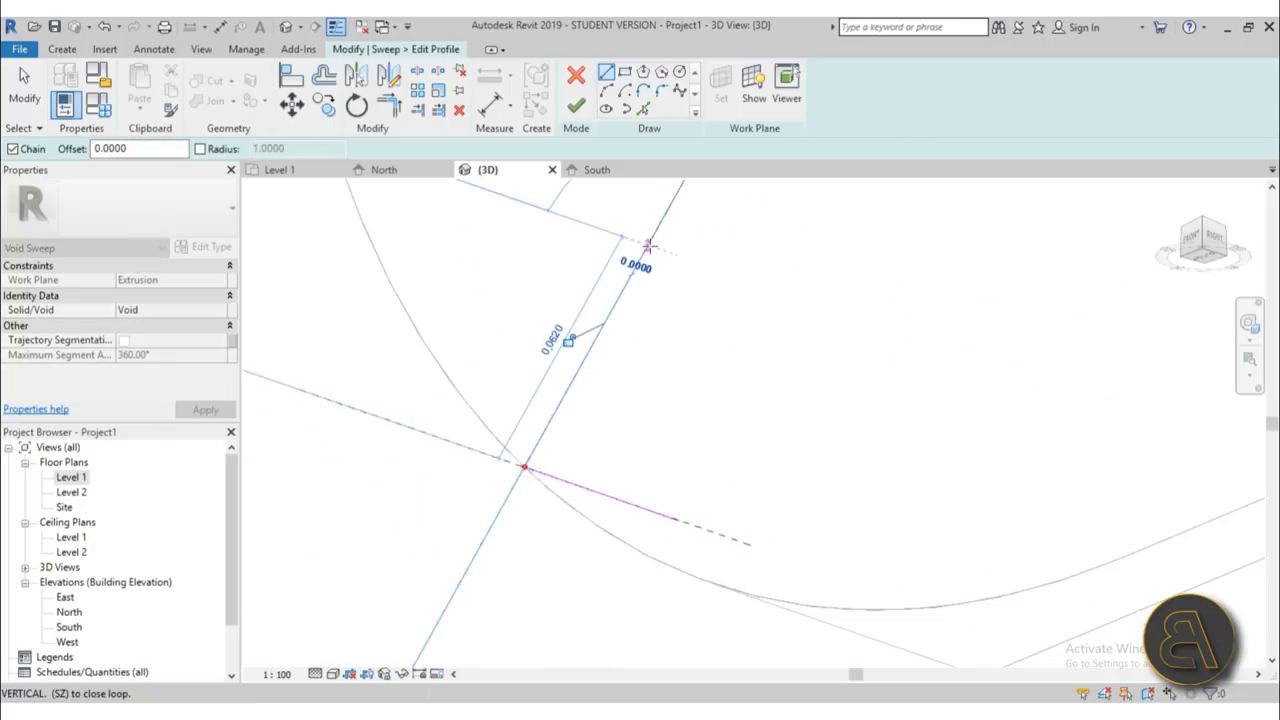
pyautogui.scroll(-3, 639, 326)
pyautogui.press('Escape')
pyautogui.press('Escape')
pyautogui.click(621, 399)
pyautogui.moveTo(654, 409); pyautogui.dragTo(674, 417)
pyautogui.press('Escape')
# - Add a fillet arc between the two profile lines and set its radius to 0.05
pyautogui.click(664, 91)
pyautogui.click(596, 369)
pyautogui.click(606, 391)
pyautogui.click(612, 380)
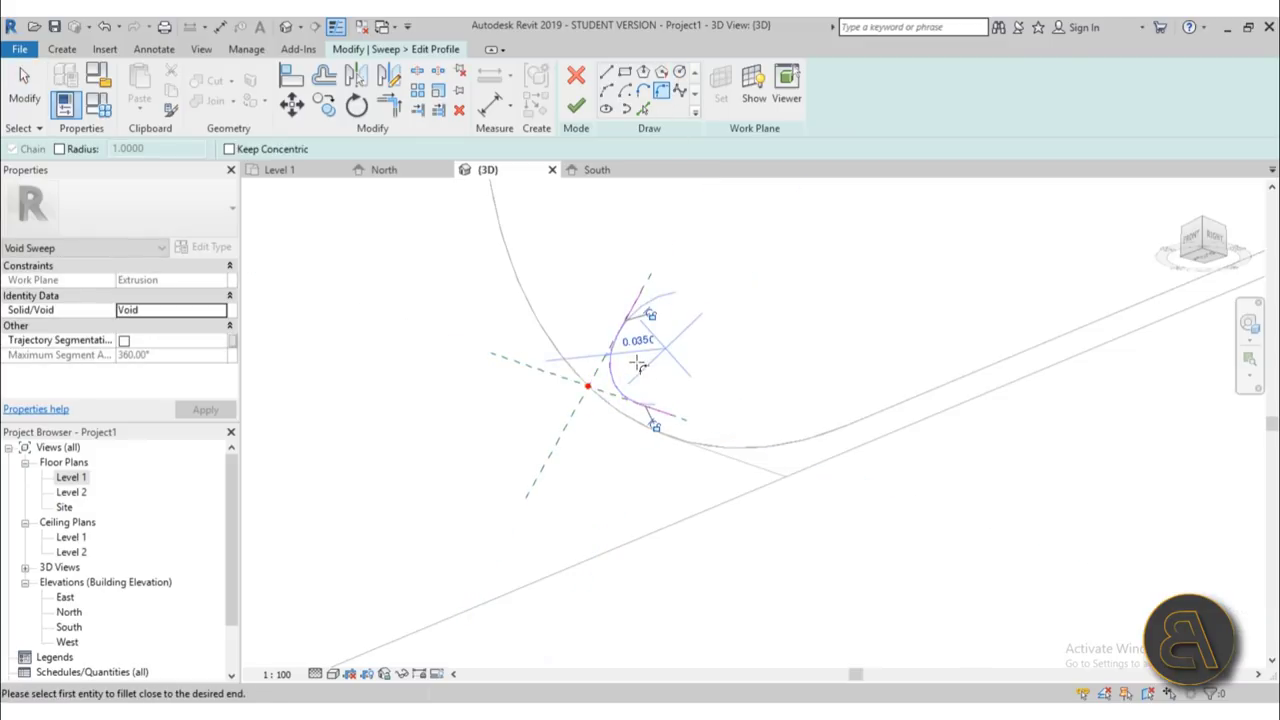
pyautogui.click(650, 360)
pyautogui.write('.05')
pyautogui.press('Return')
pyautogui.press('Escape')
# - Close the profile by extending the two leftover lines to a corner at the path point
pyautogui.scroll(-1, 732, 389)
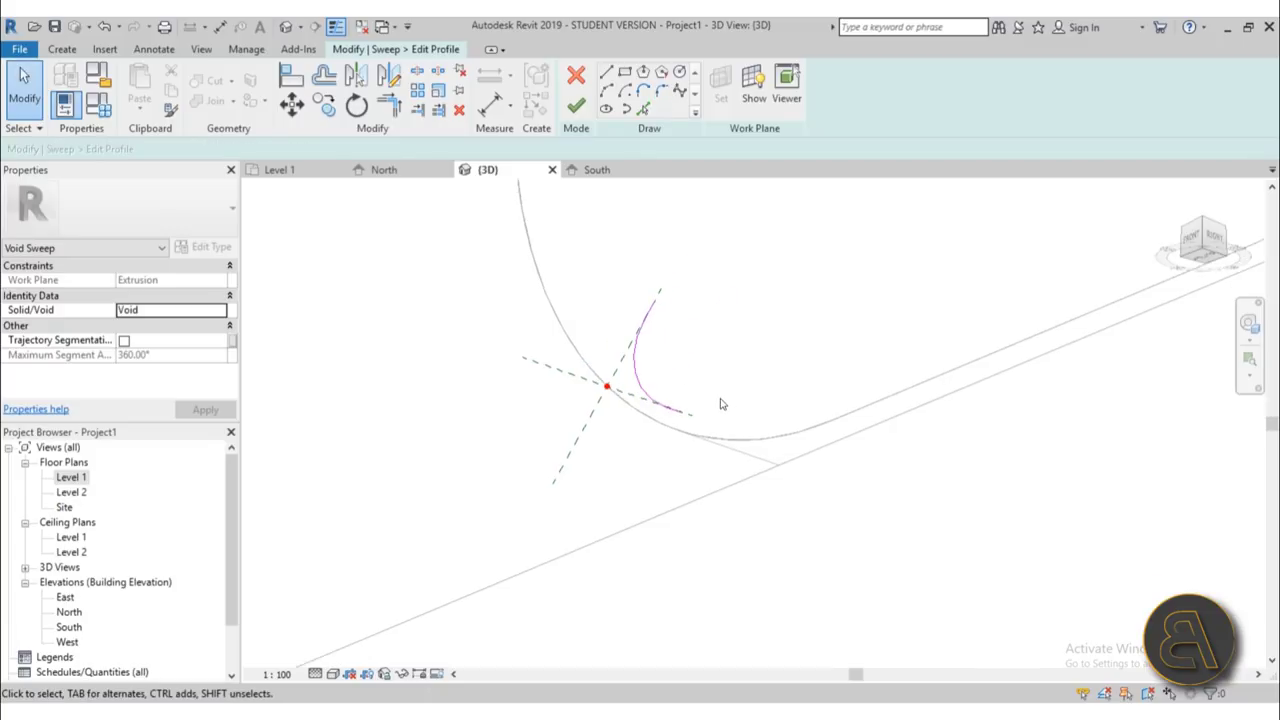
pyautogui.press('t')
pyautogui.press('r')
pyautogui.click(657, 306)
pyautogui.click(686, 421)
# - Finish the profile and the void sweep, and set the view's visual style back to Realistic
pyautogui.scroll(-3, 620, 378)
pyautogui.keyDown('shift'); pyautogui.moveTo(570, 378); pyautogui.dragTo(581, 471, button='middle'); pyautogui.keyUp('shift')
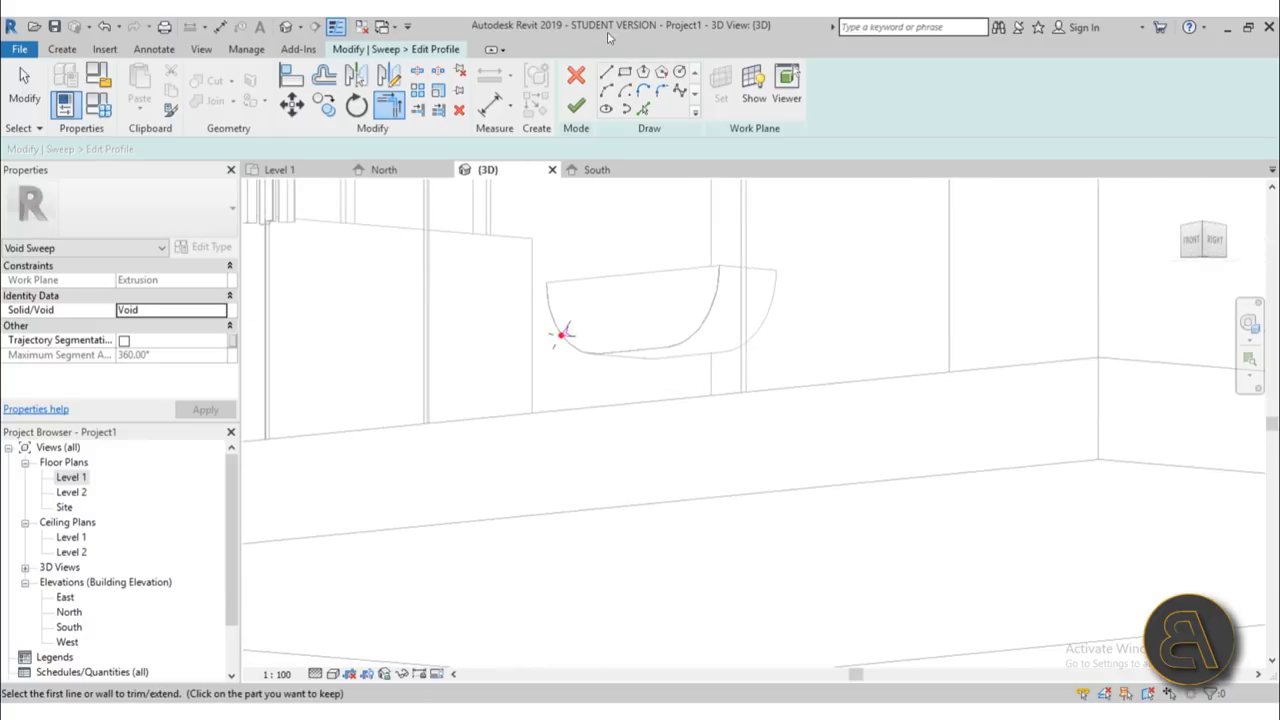
pyautogui.click(578, 108)
pyautogui.click(368, 50)
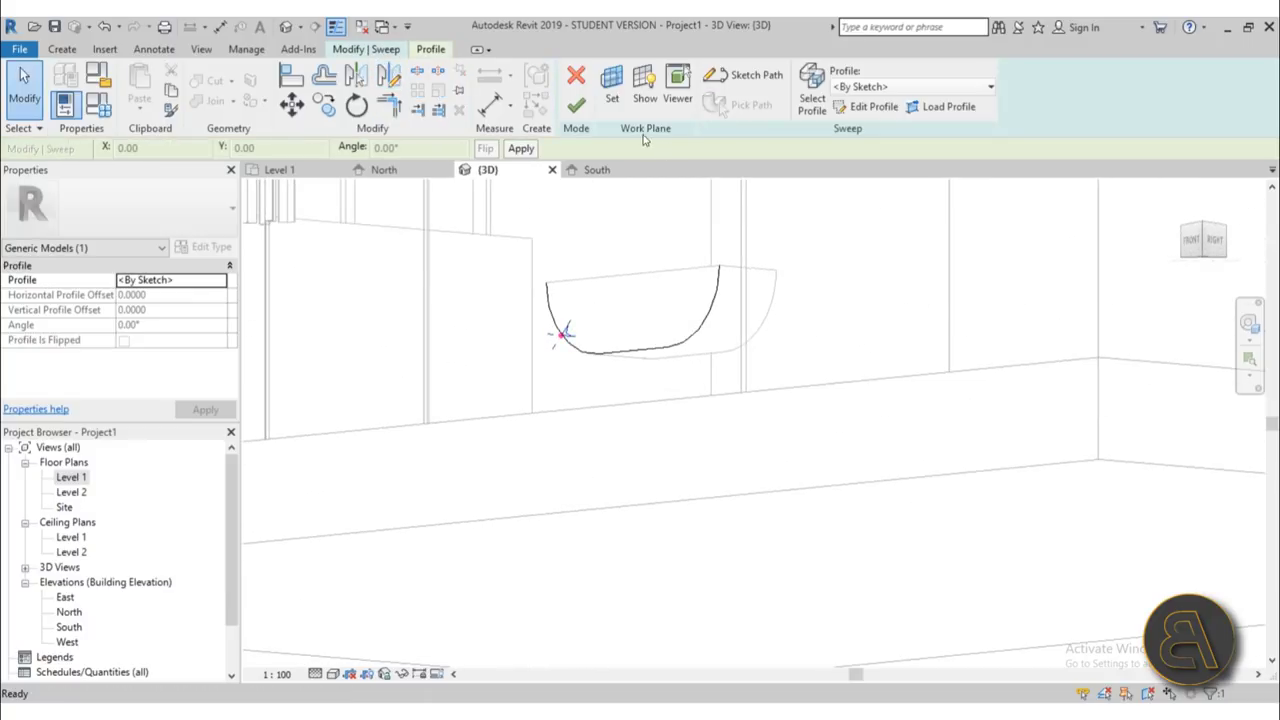
pyautogui.click(577, 108)
pyautogui.keyDown('shift'); pyautogui.moveTo(620, 214); pyautogui.dragTo(560, 243, button='middle'); pyautogui.keyUp('shift')
pyautogui.scroll(2, 555, 245)
pyautogui.click(543, 251)
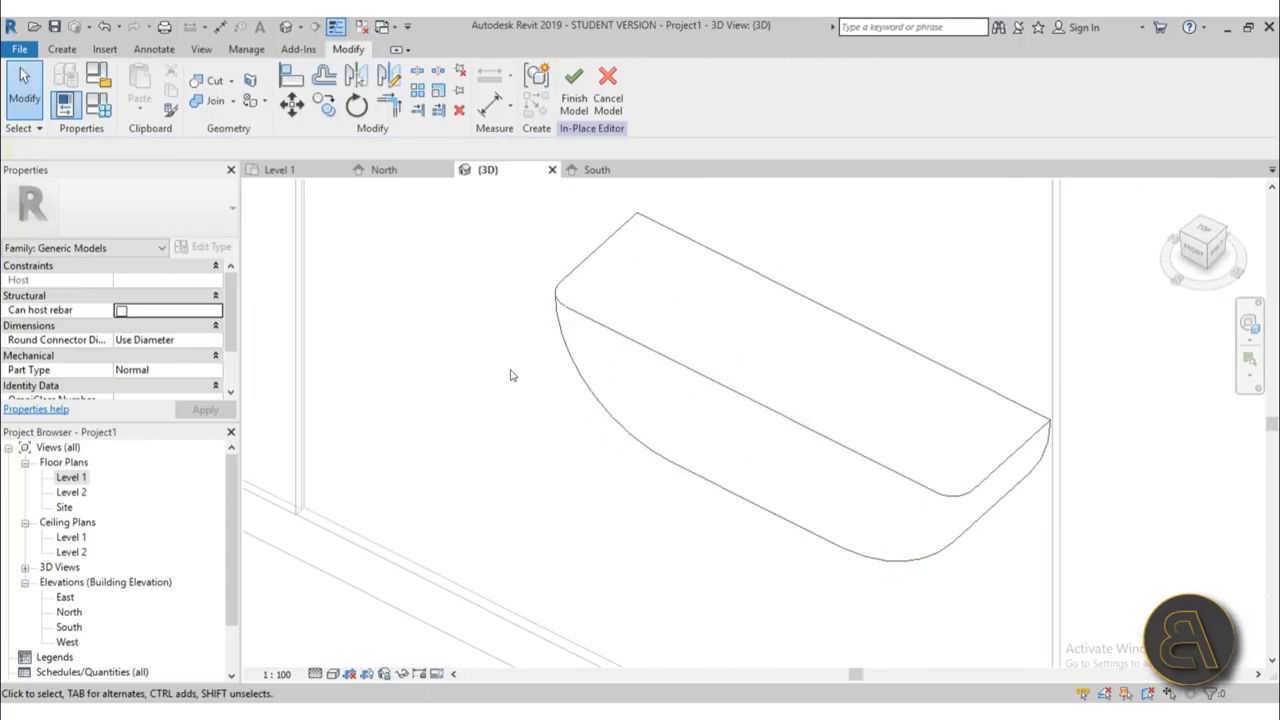
pyautogui.click(333, 674)
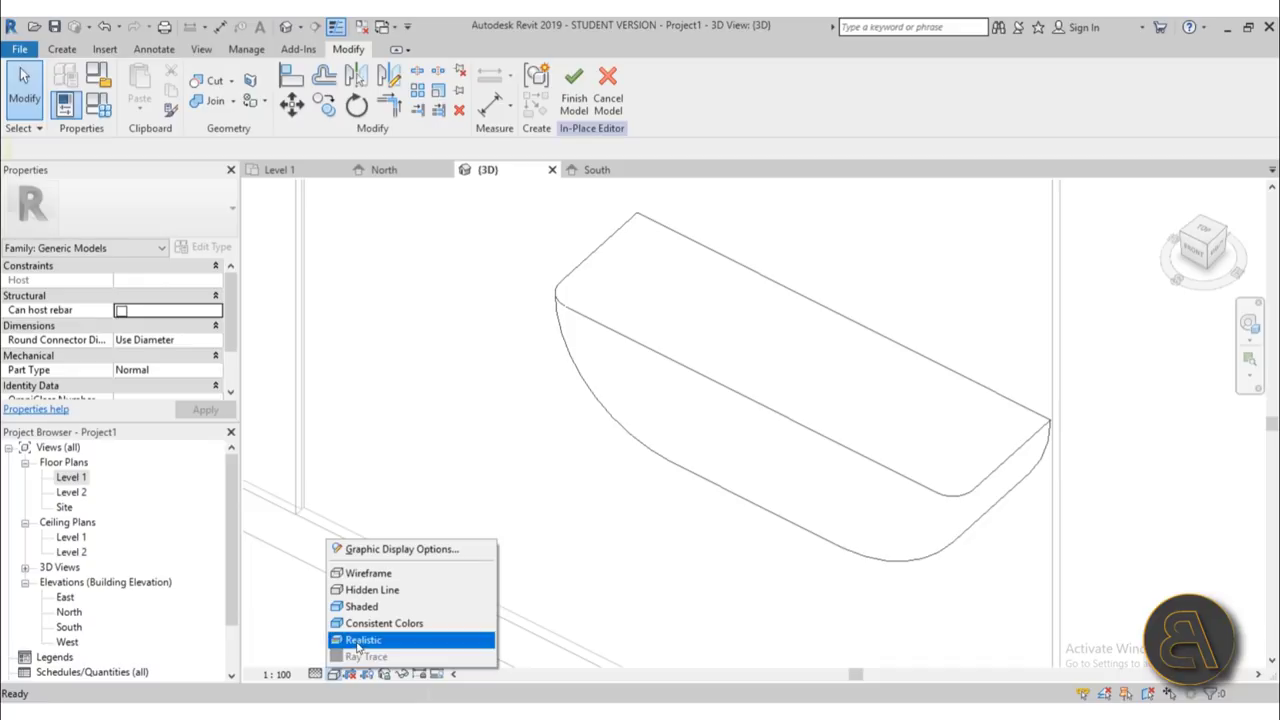
pyautogui.click(362, 640)
# - Mirror a copy of the void sweep to the block's back edge in the Level 1 plan, drawing a horizontal axis through the block's middle
pyautogui.keyDown('shift'); pyautogui.moveTo(551, 477); pyautogui.dragTo(590, 430, button='middle'); pyautogui.keyUp('shift')
pyautogui.click(595, 430)
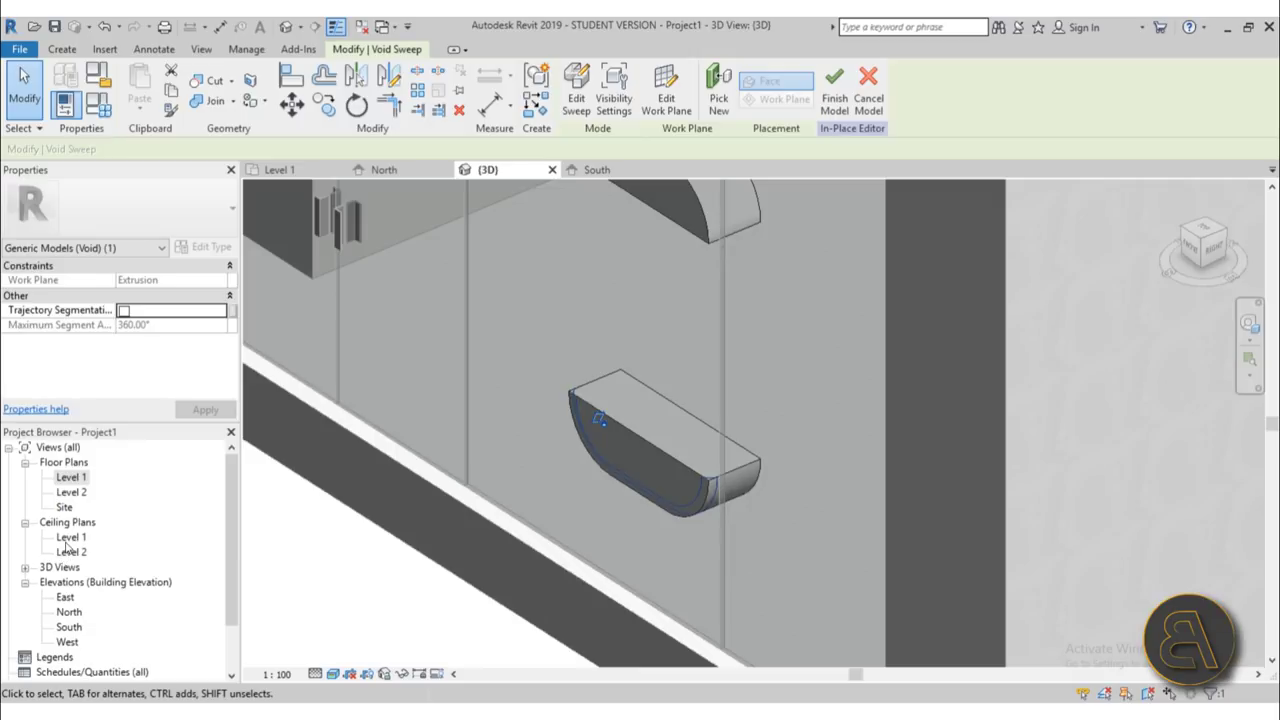
pyautogui.doubleClick(72, 478)
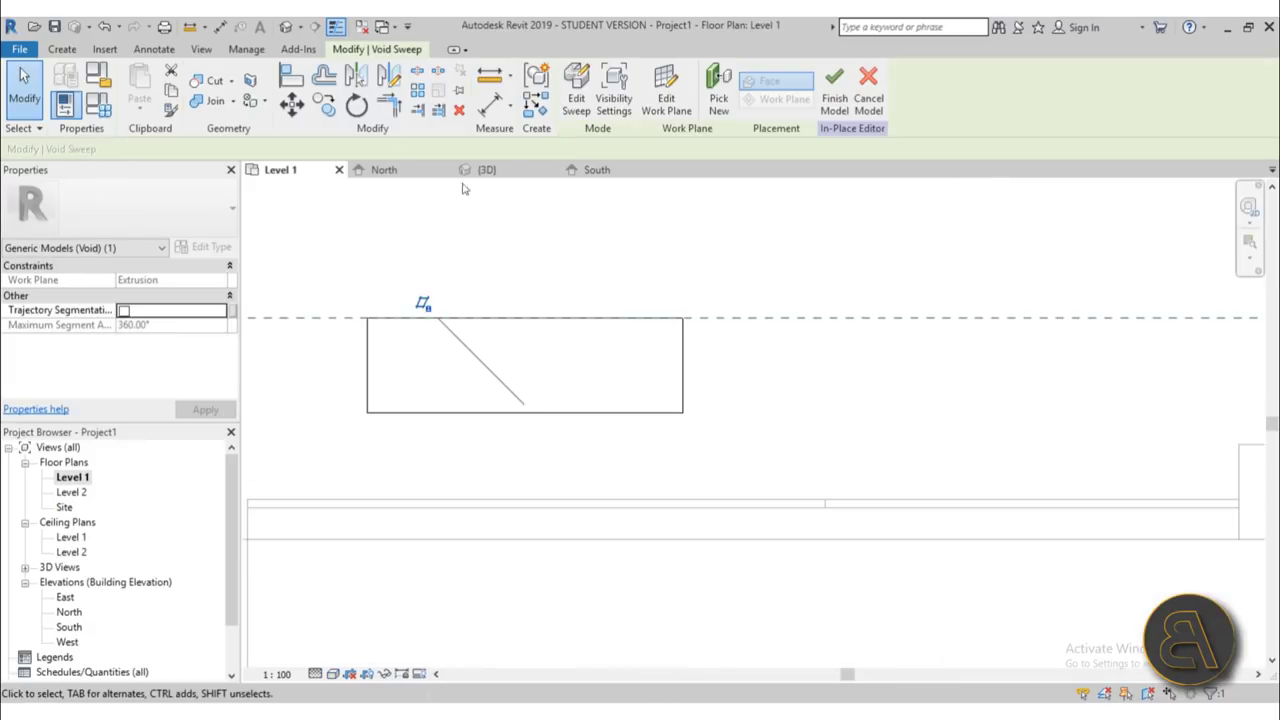
pyautogui.click(389, 78)
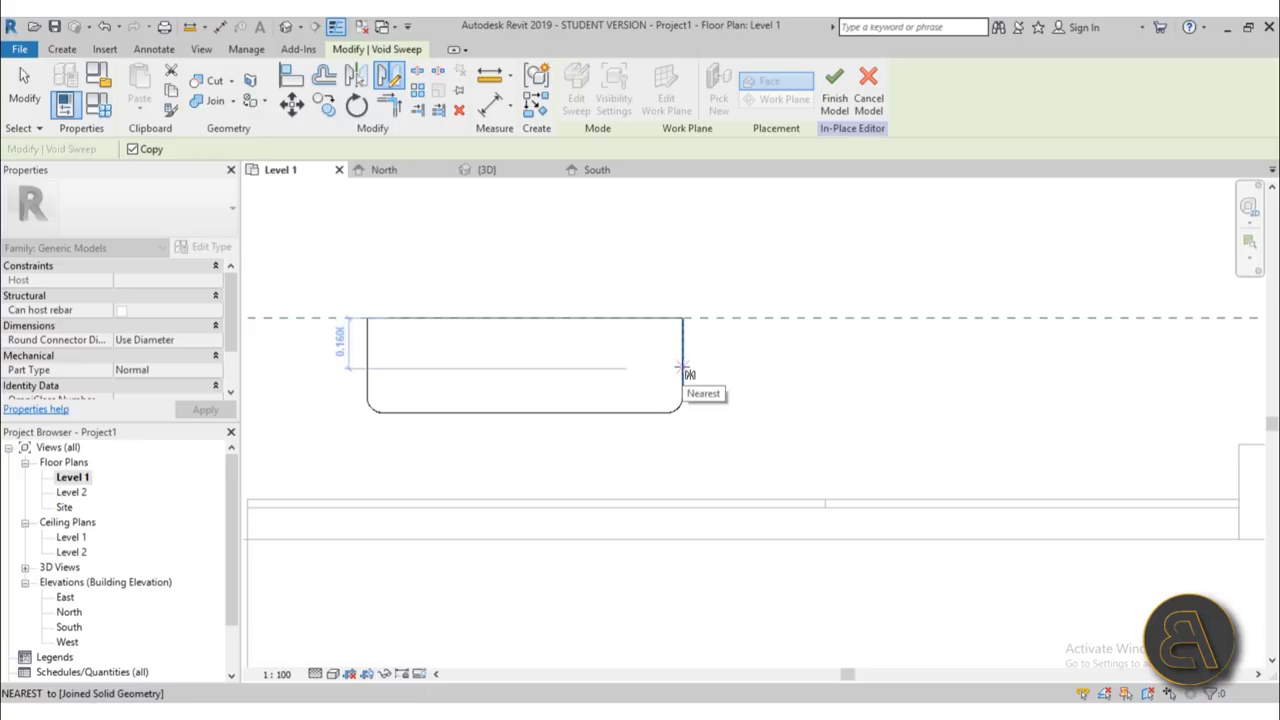
pyautogui.scroll(5, 682, 367)
pyautogui.scroll(-3, 683, 371)
pyautogui.moveTo(688, 374); pyautogui.dragTo(976, 390, button='middle')
pyautogui.scroll(3, 968, 383)
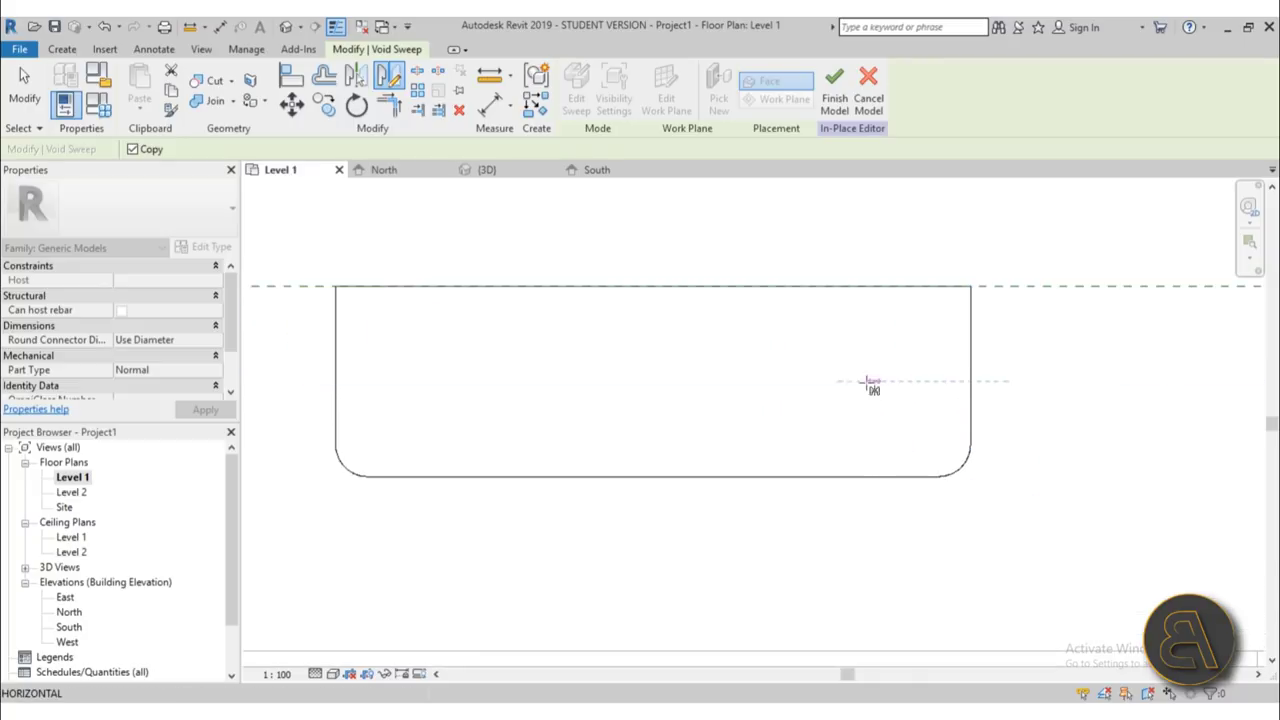
pyautogui.press('Escape')
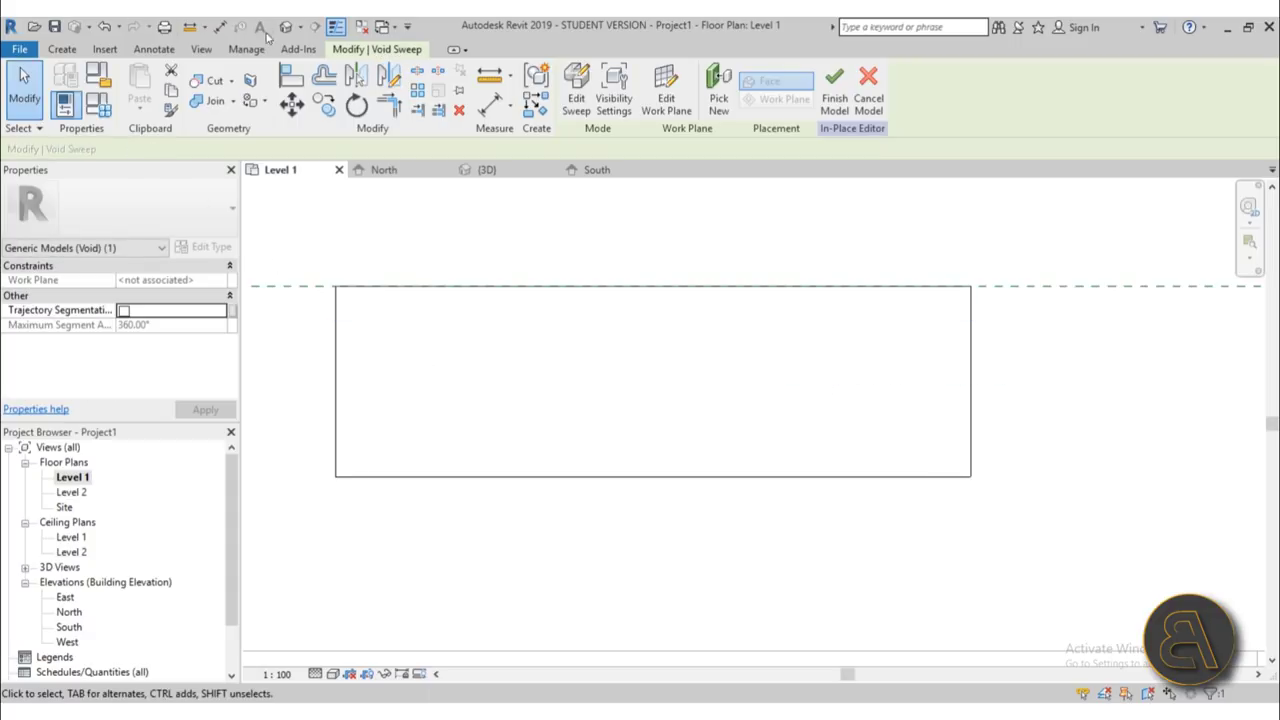
pyautogui.click(285, 27)
pyautogui.scroll(5, 720, 450)
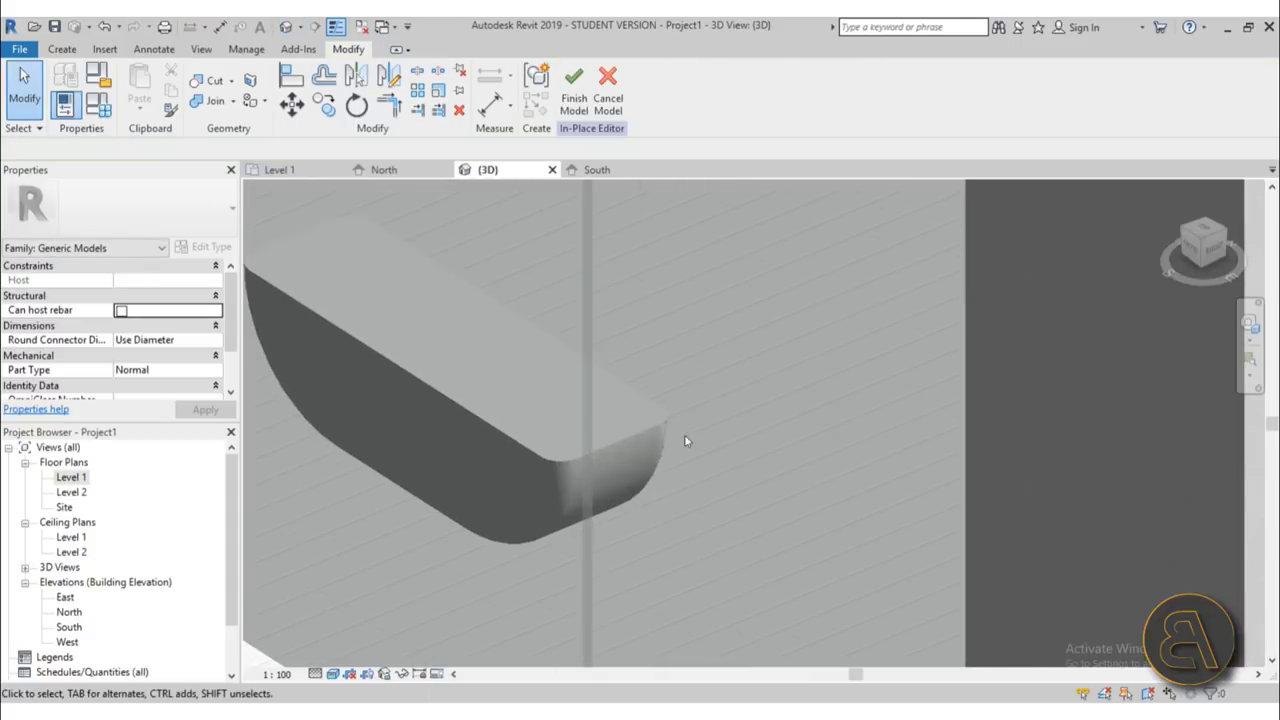
pyautogui.click(668, 428)
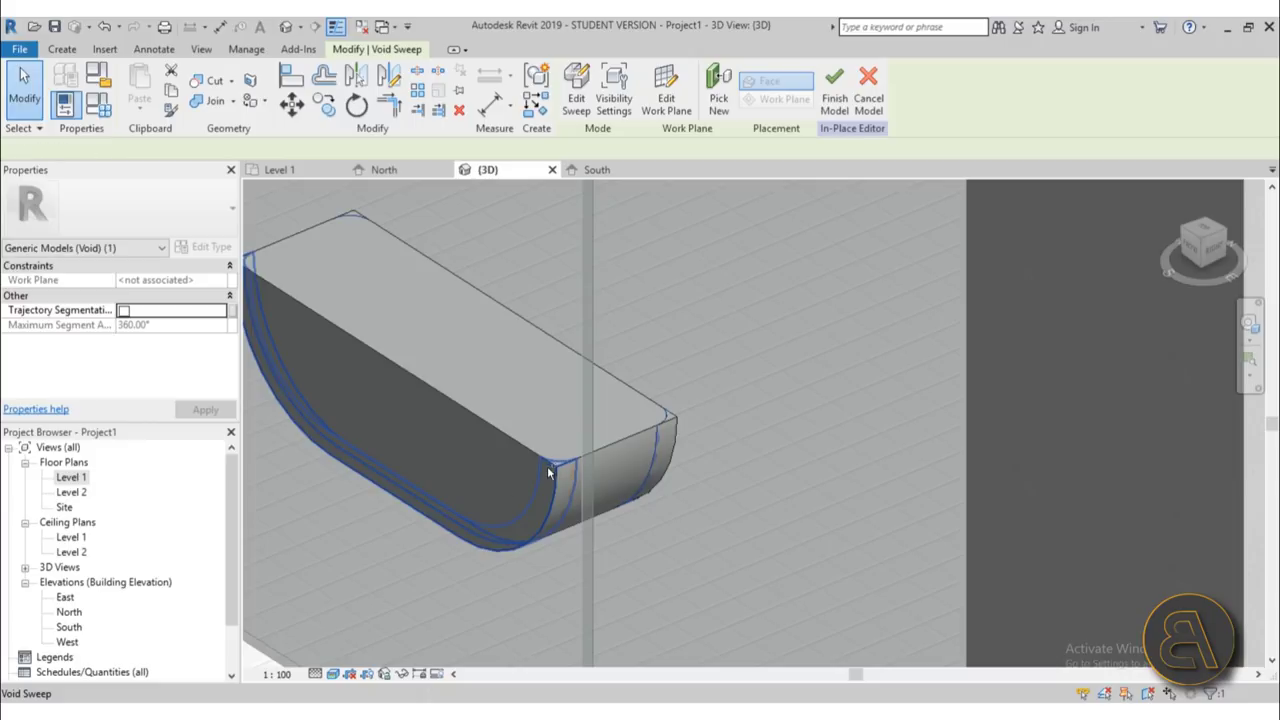
pyautogui.keyDown('ctrl'); pyautogui.click(549, 465); pyautogui.keyUp('ctrl')
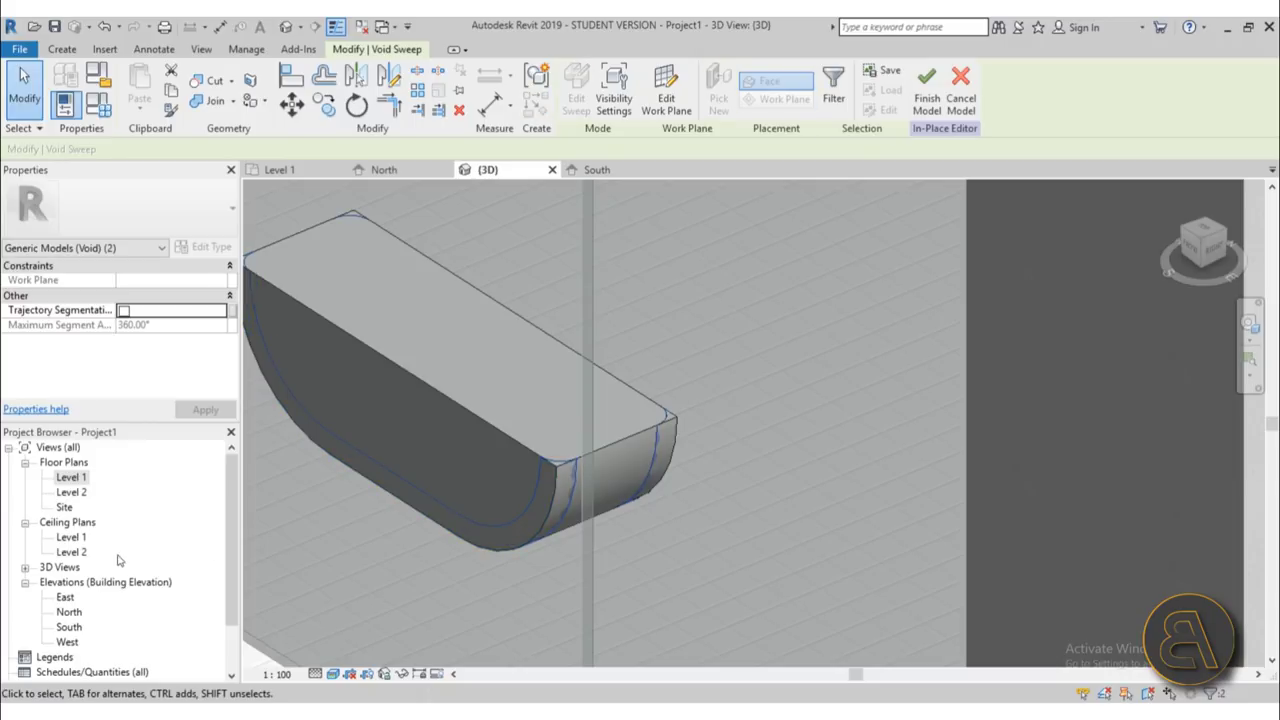
# - Open the South elevation and set its work plane to Reference Plane : apple
pyautogui.doubleClick(70, 628)
pyautogui.scroll(2, 549, 406)
pyautogui.press('Escape')
pyautogui.moveTo(552, 290); pyautogui.dragTo(530, 328, button='middle')
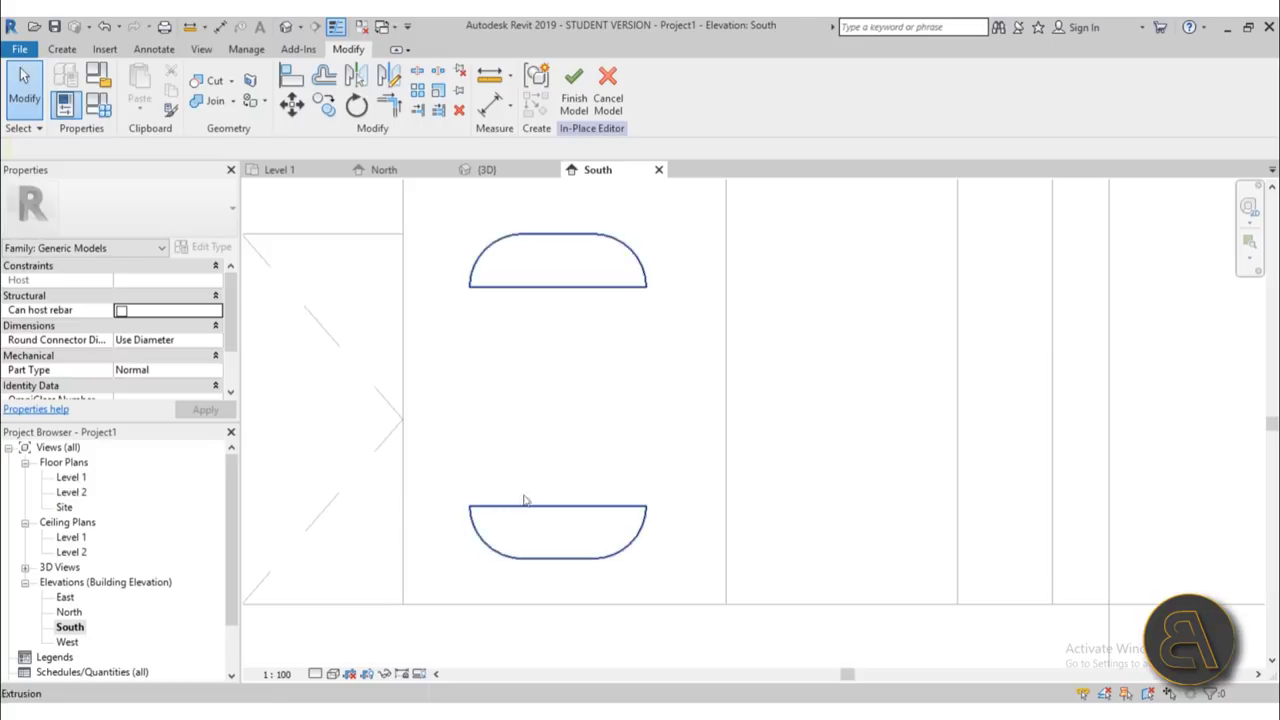
pyautogui.click(154, 49)
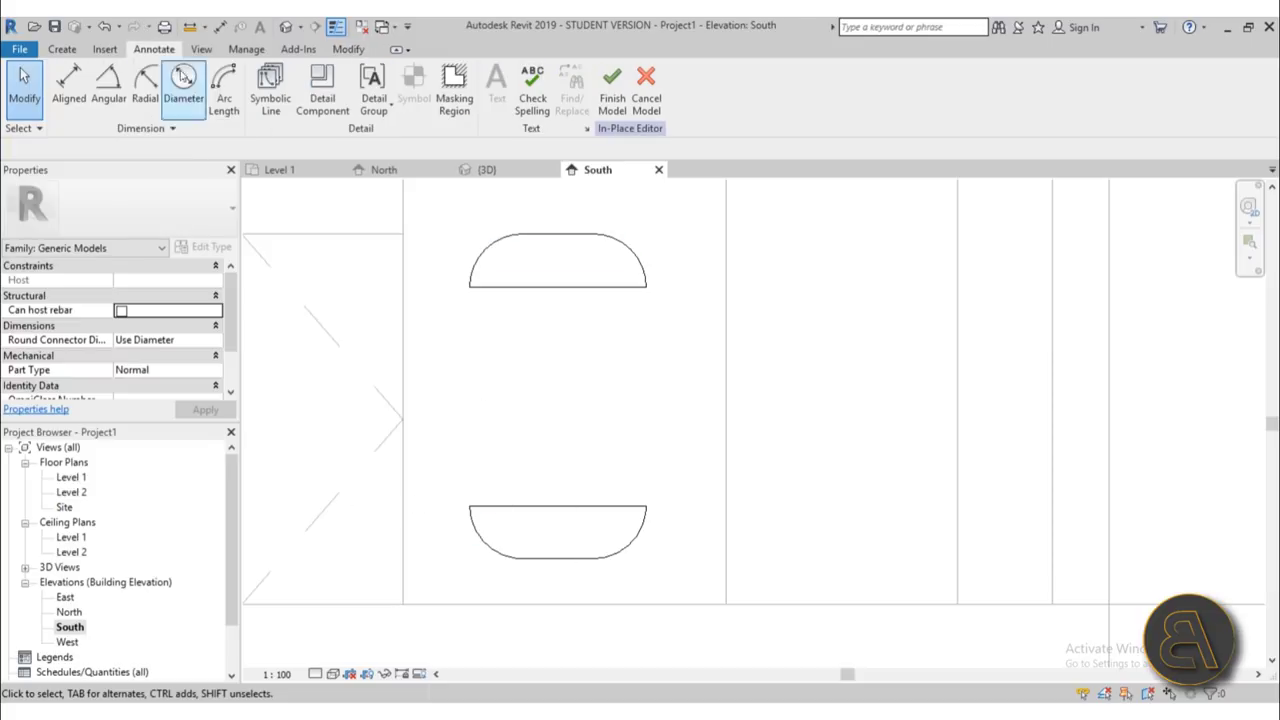
pyautogui.click(270, 90)
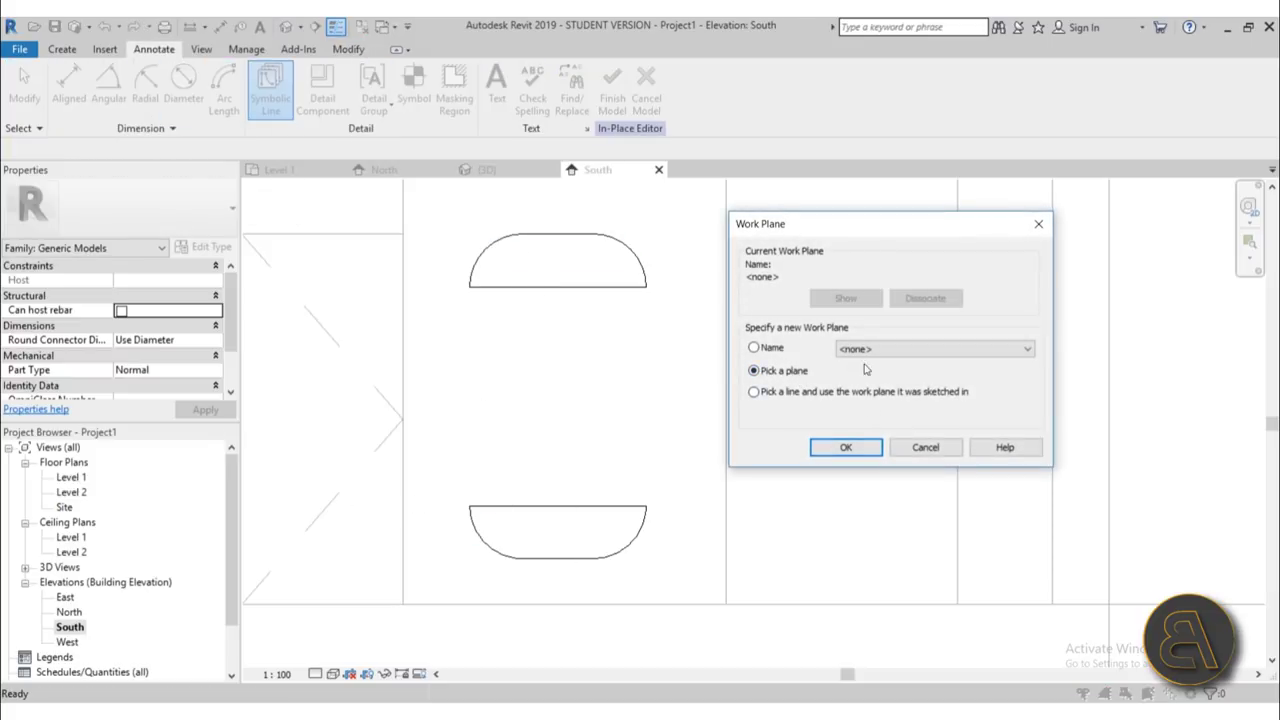
pyautogui.click(900, 349)
pyautogui.click(880, 409)
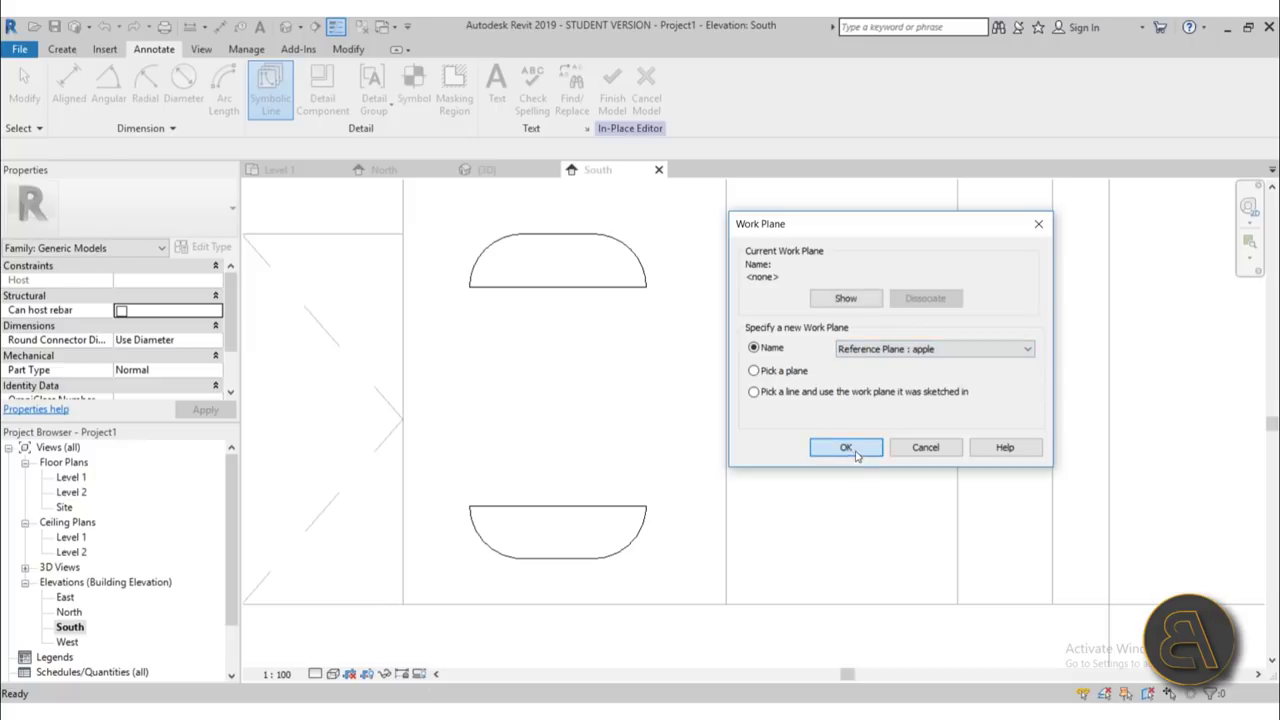
pyautogui.click(846, 448)
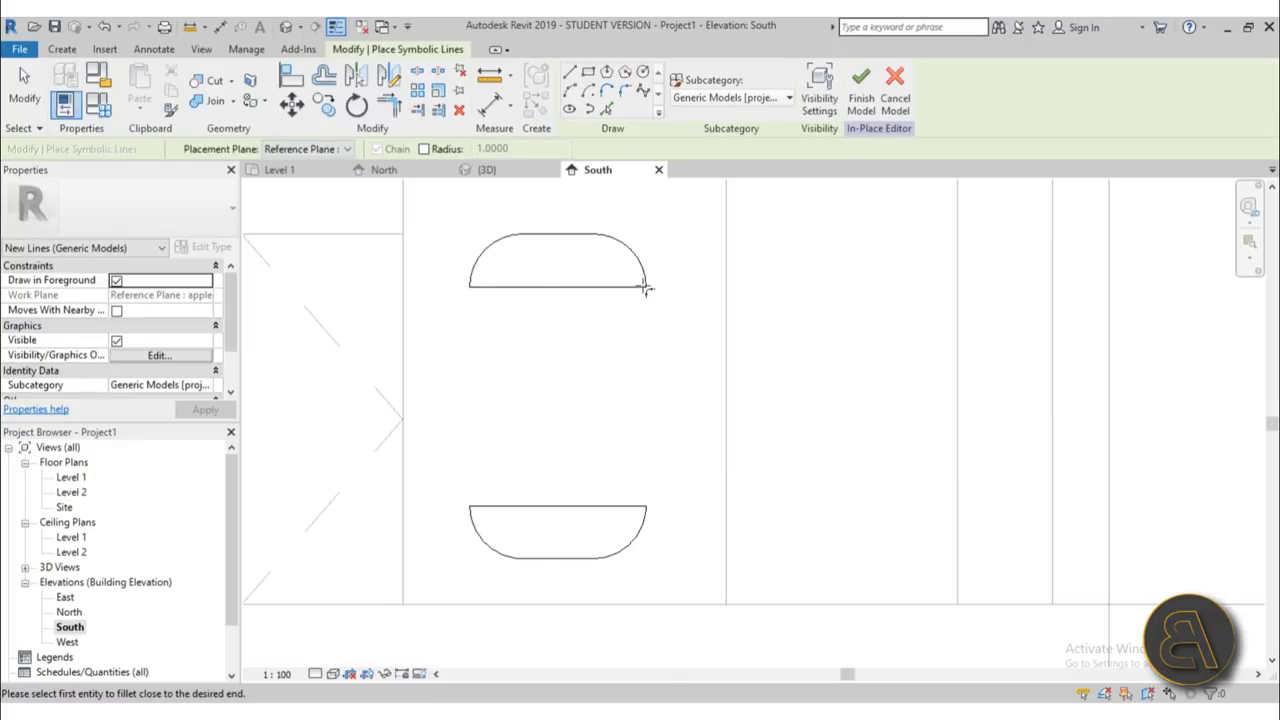
pyautogui.press('Escape')
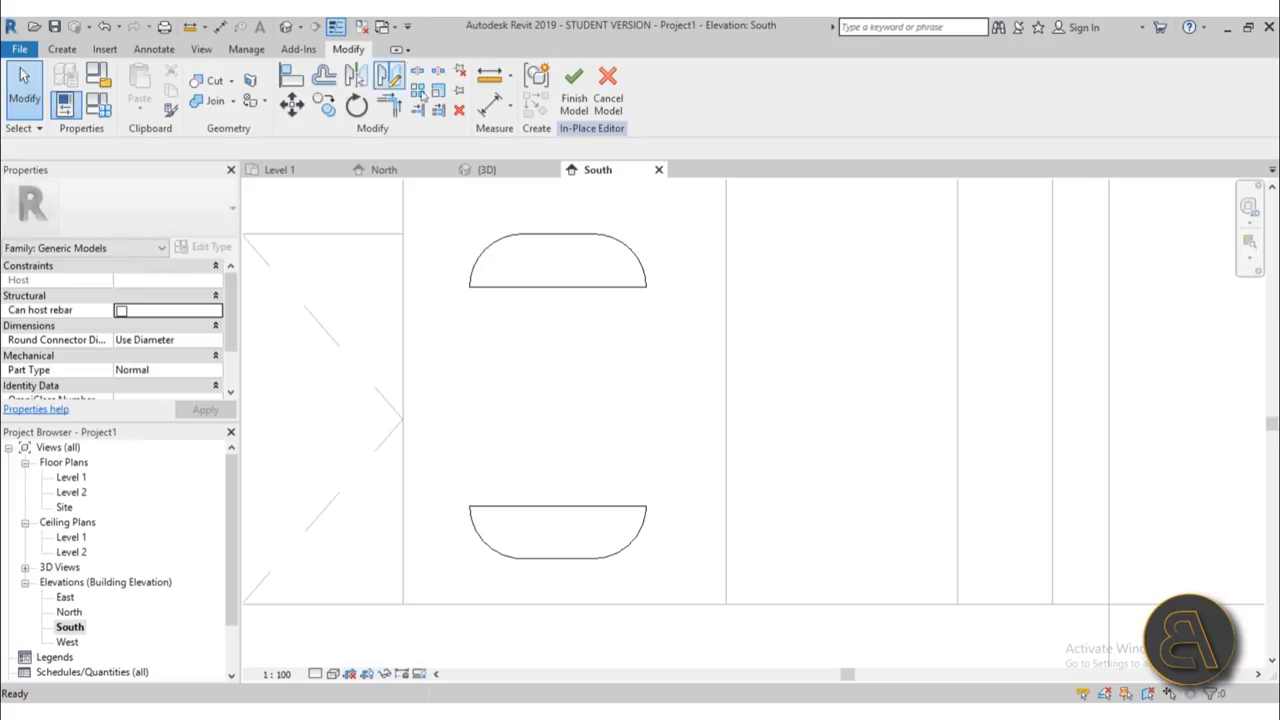
# - Examine the upper block from below in the 3D view
pyautogui.click(289, 27)
pyautogui.scroll(-2, 686, 376)
pyautogui.keyDown('shift'); pyautogui.moveTo(657, 386); pyautogui.dragTo(689, 246, button='middle'); pyautogui.keyUp('shift')
pyautogui.moveTo(682, 312); pyautogui.dragTo(650, 614, button='middle')
pyautogui.scroll(-2, 640, 590)
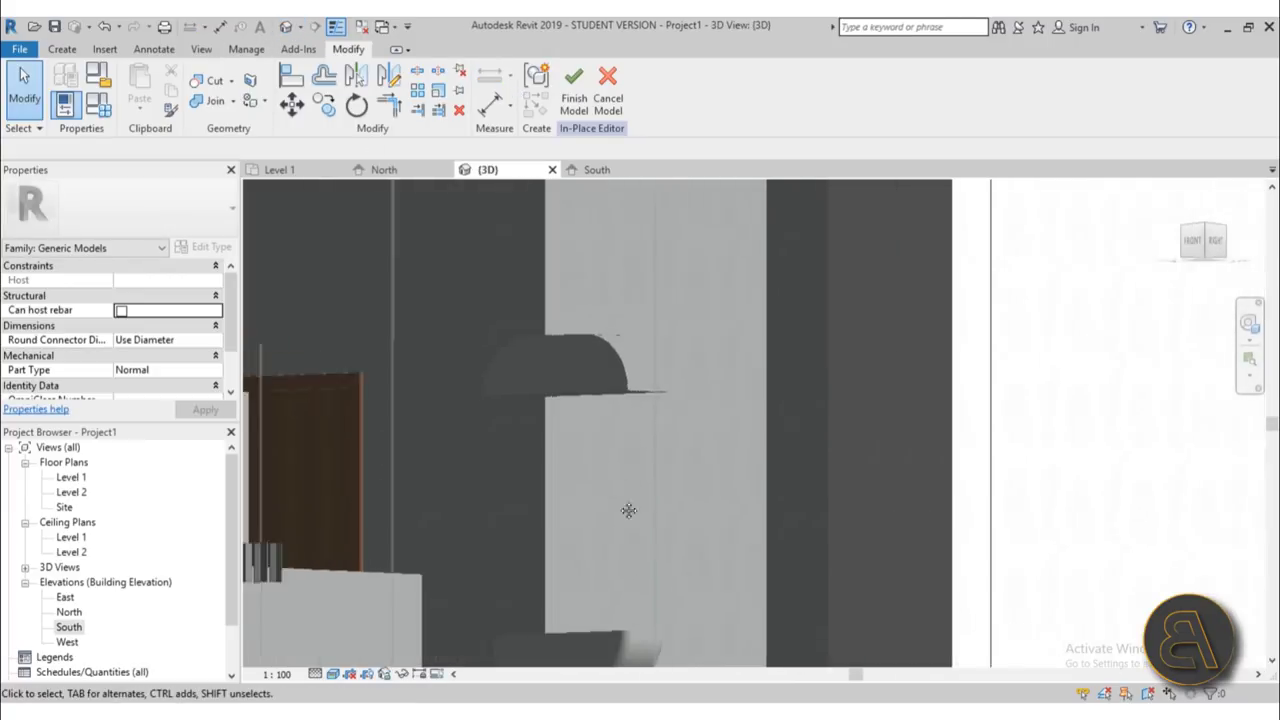
pyautogui.keyDown('shift'); pyautogui.moveTo(619, 503); pyautogui.dragTo(605, 391, button='middle'); pyautogui.keyUp('shift')
pyautogui.scroll(4, 595, 391)
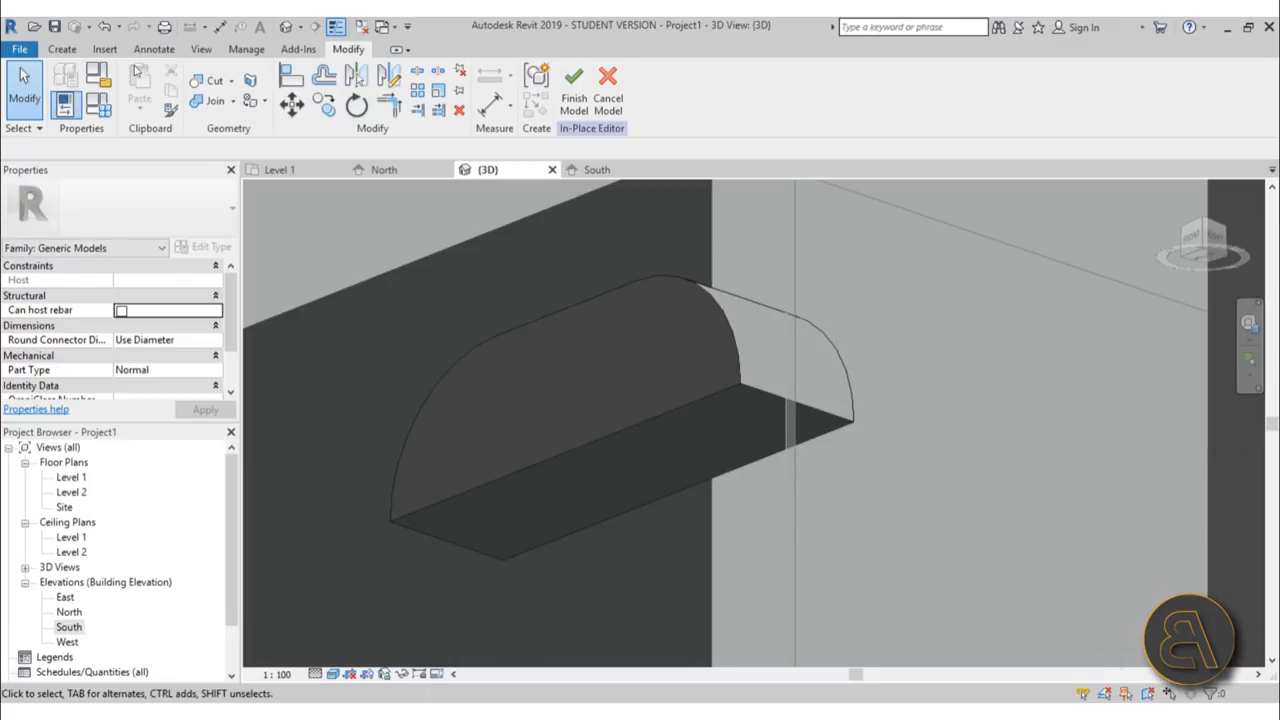
pyautogui.click(62, 49)
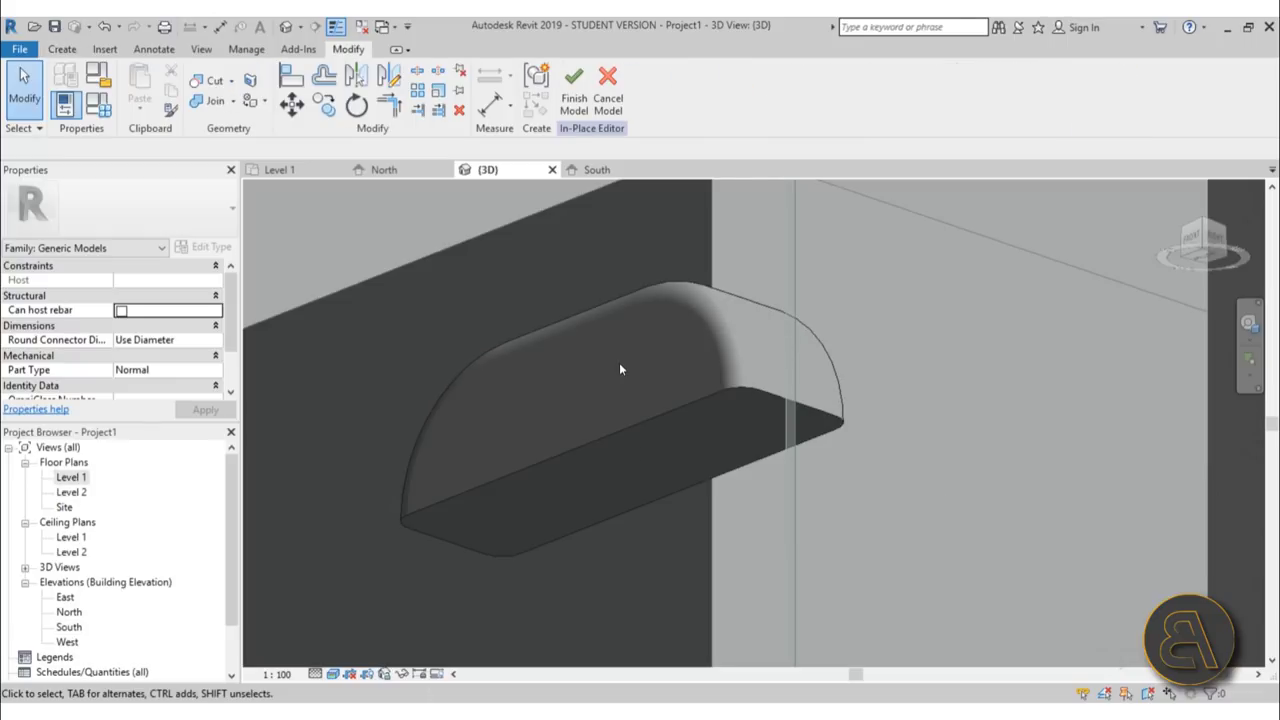
# - Set the work plane to the flat top face of the lower block in the 3D view
pyautogui.scroll(-5, 610, 368)
pyautogui.keyDown('shift'); pyautogui.moveTo(602, 375); pyautogui.dragTo(611, 609, button='middle'); pyautogui.keyUp('shift')
pyautogui.scroll(3, 593, 527)
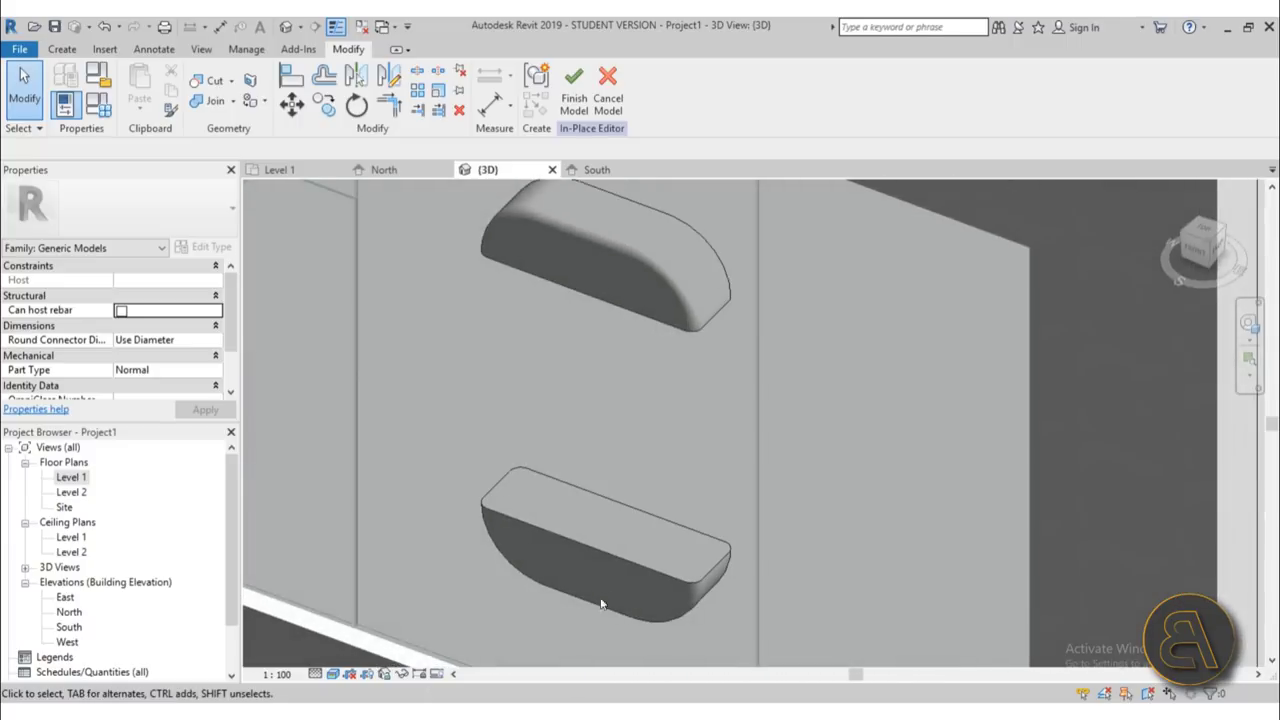
pyautogui.click(63, 50)
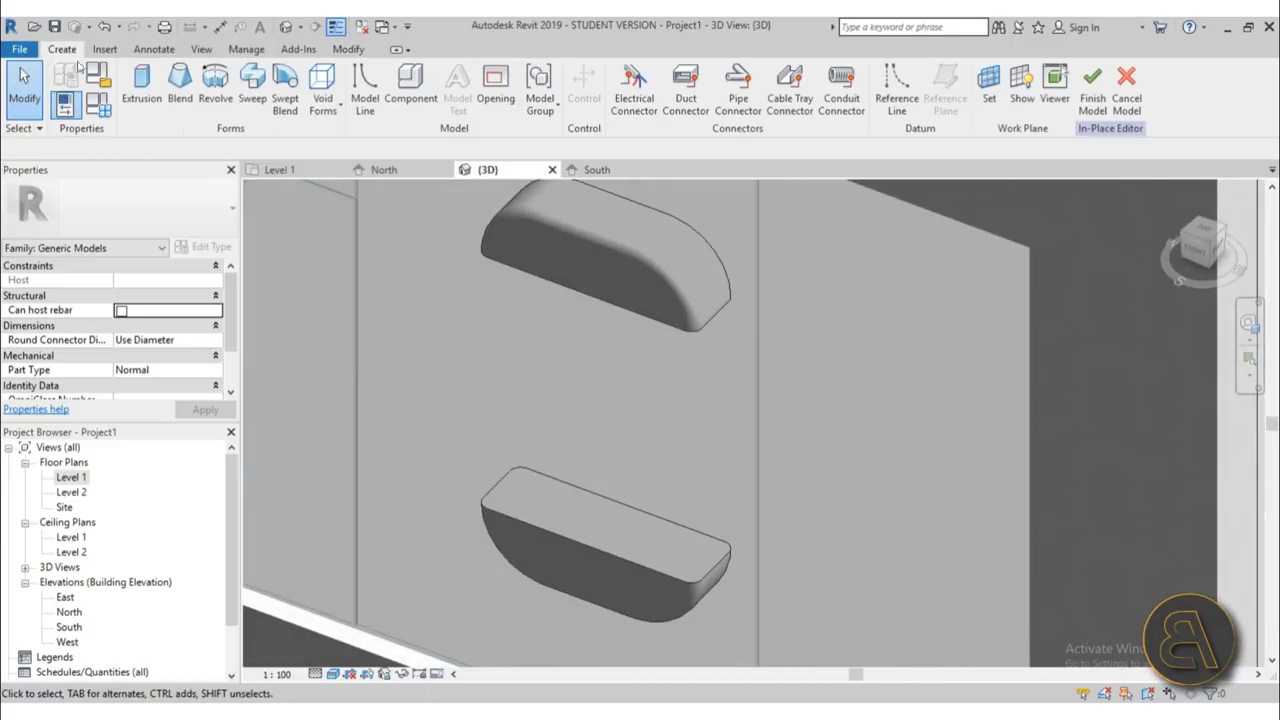
pyautogui.click(988, 88)
pyautogui.click(840, 445)
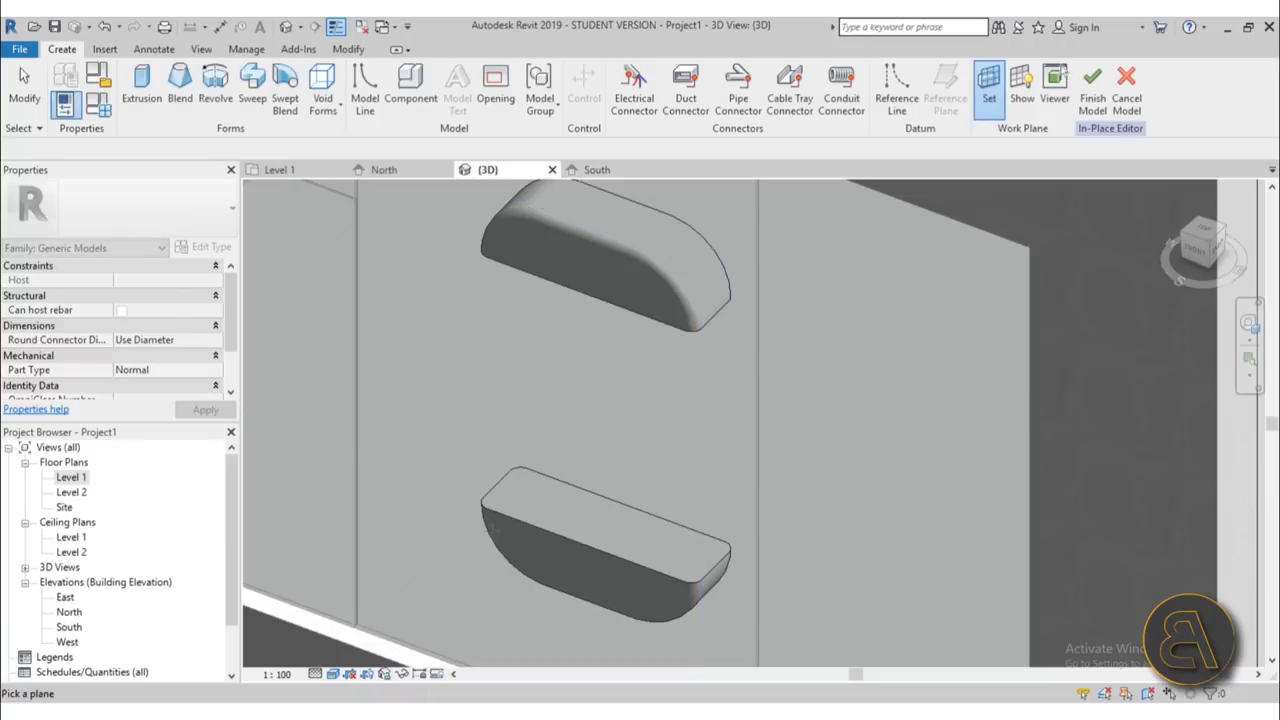
pyautogui.click(497, 491)
# - Start an extrusion and pick the outline of the lower block's top face as its outer boundary
pyautogui.click(141, 85)
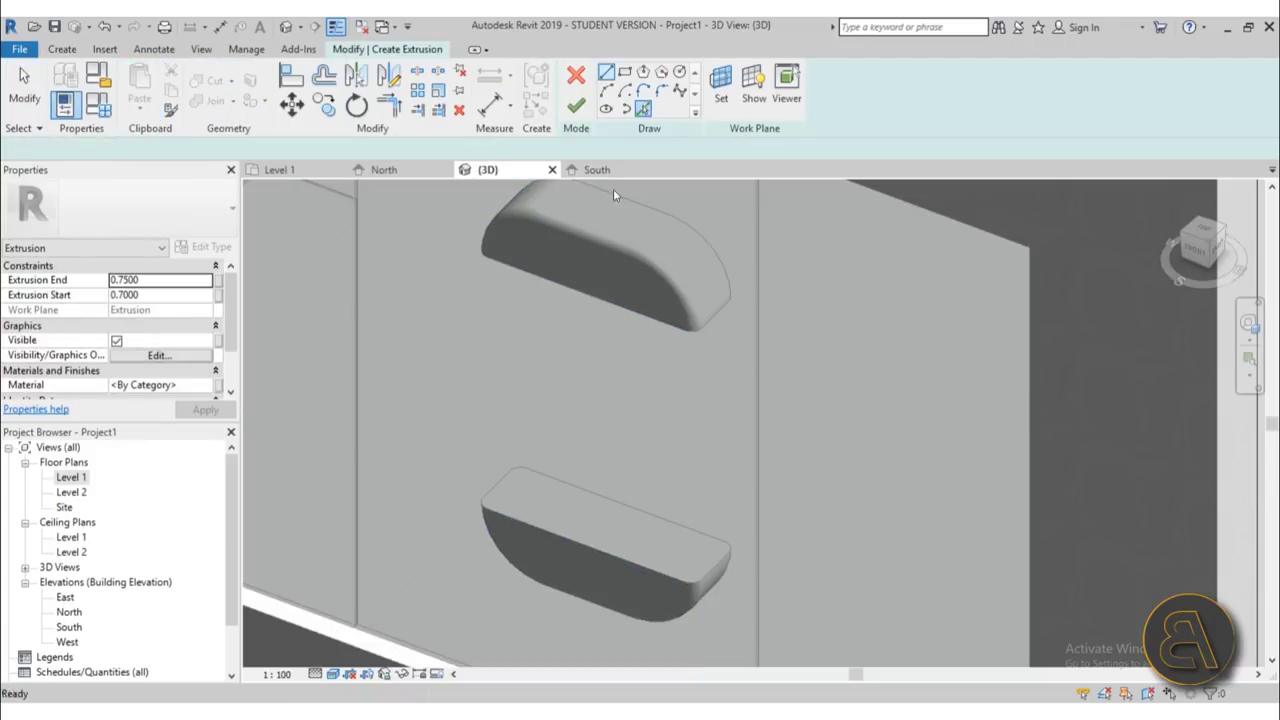
pyautogui.click(643, 108)
pyautogui.scroll(3, 524, 456)
pyautogui.click(553, 456)
pyautogui.scroll(-2, 455, 370)
pyautogui.scroll(2, 547, 440)
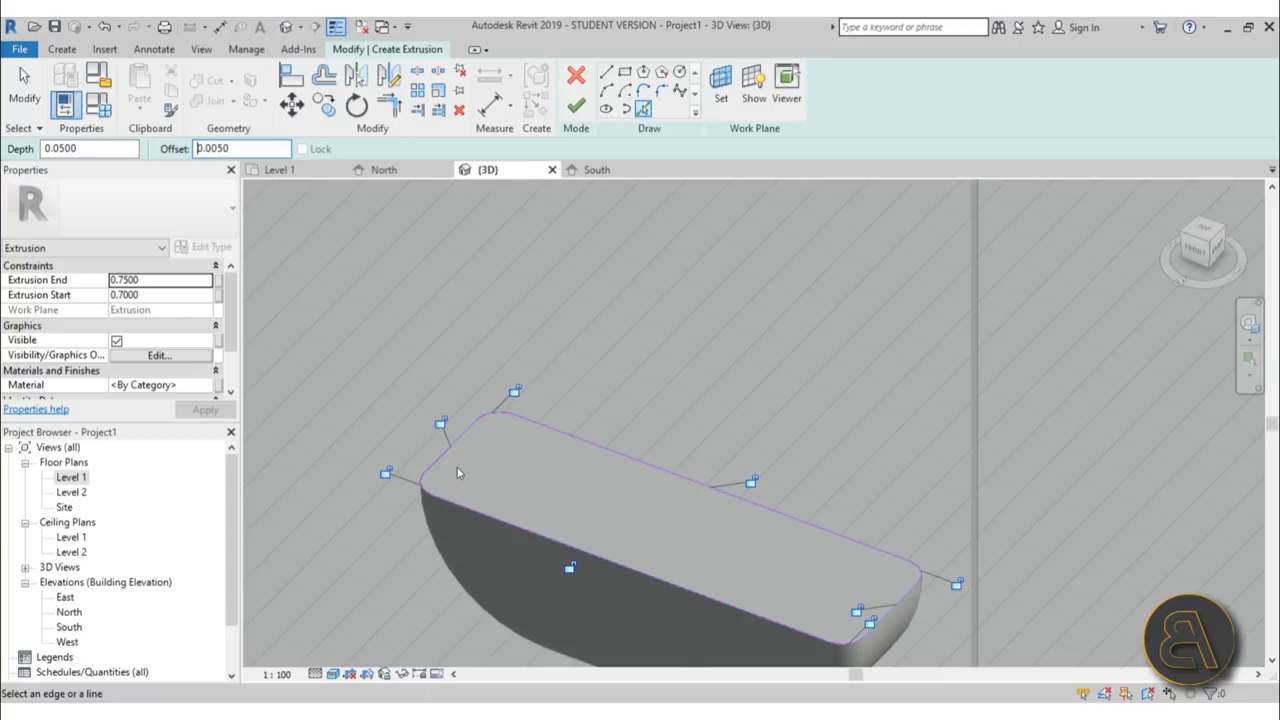
# - Add an inner boundary along the straight edges and rounded corners, offset 0.005 inward from the outline
pyautogui.scroll(5, 433, 440)
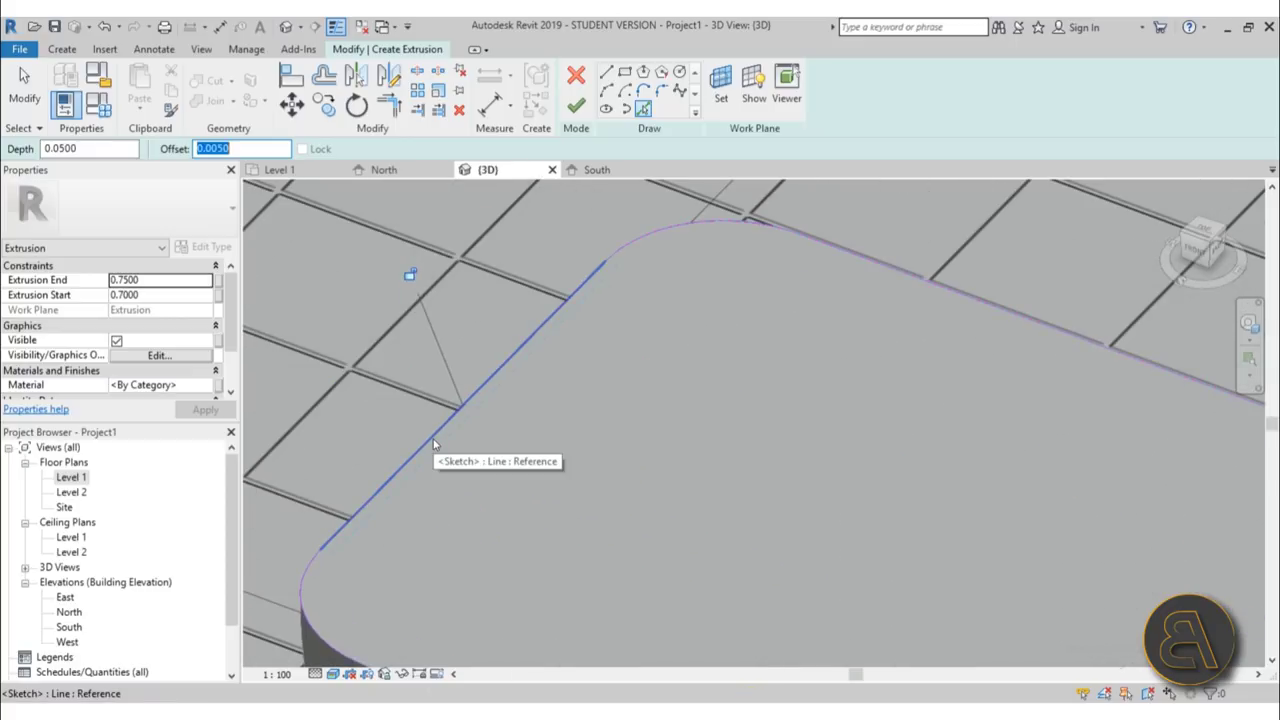
pyautogui.click(433, 443)
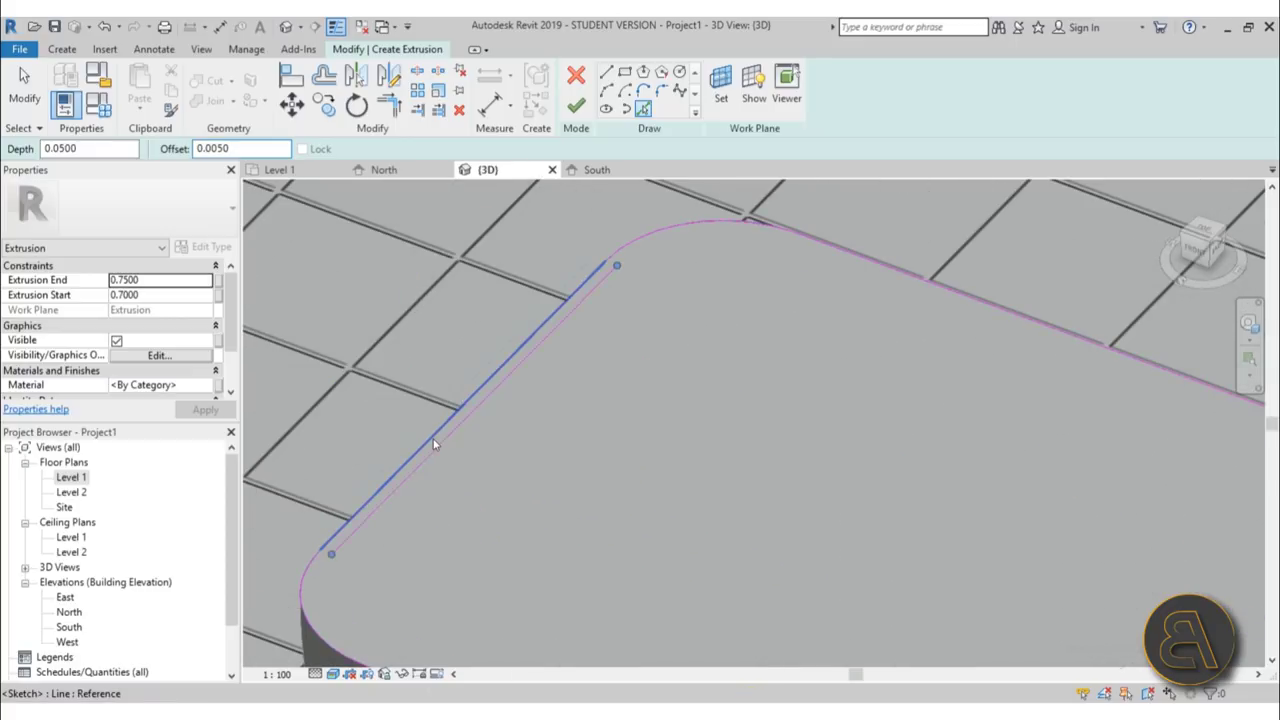
pyautogui.click(664, 236)
pyautogui.moveTo(760, 212)
pyautogui.keyDown('shift'); pyautogui.mouseDown(button='middle')
pyautogui.moveTo(457, 304)
pyautogui.moveTo(423, 385)
pyautogui.mouseUp(button='middle'); pyautogui.keyUp('shift')
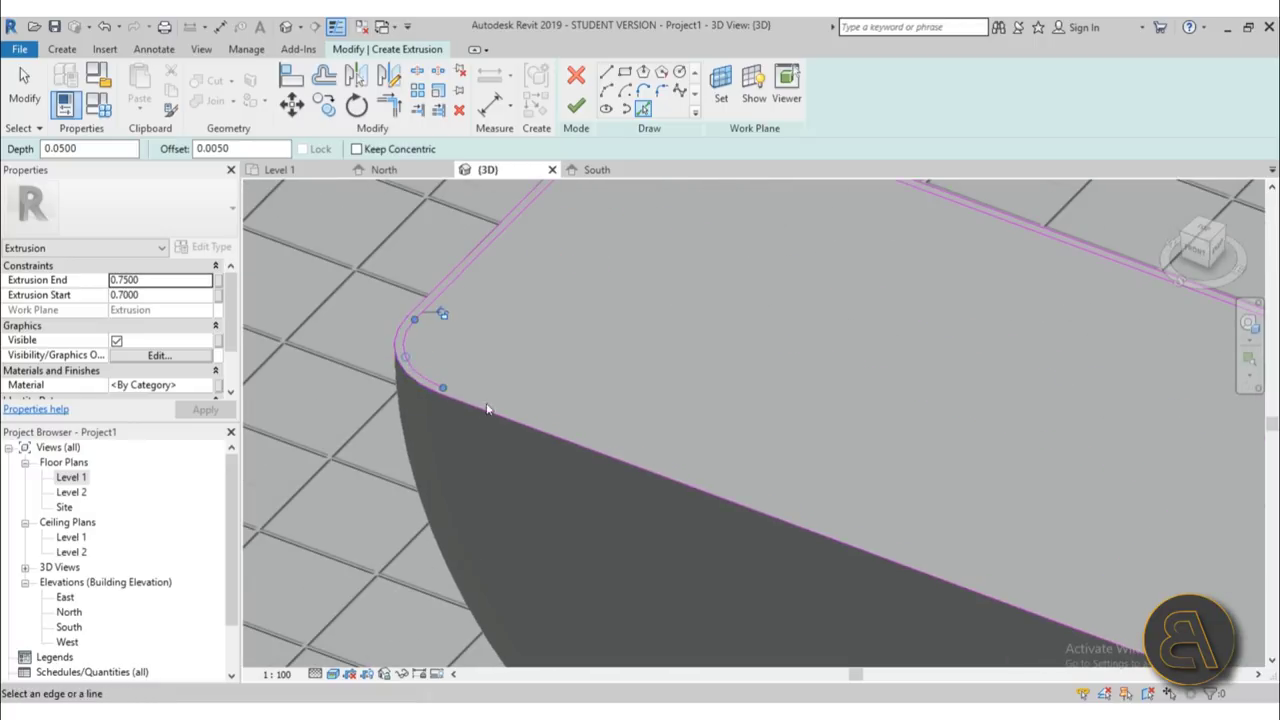
pyautogui.scroll(-5, 490, 409)
pyautogui.scroll(3, 740, 503)
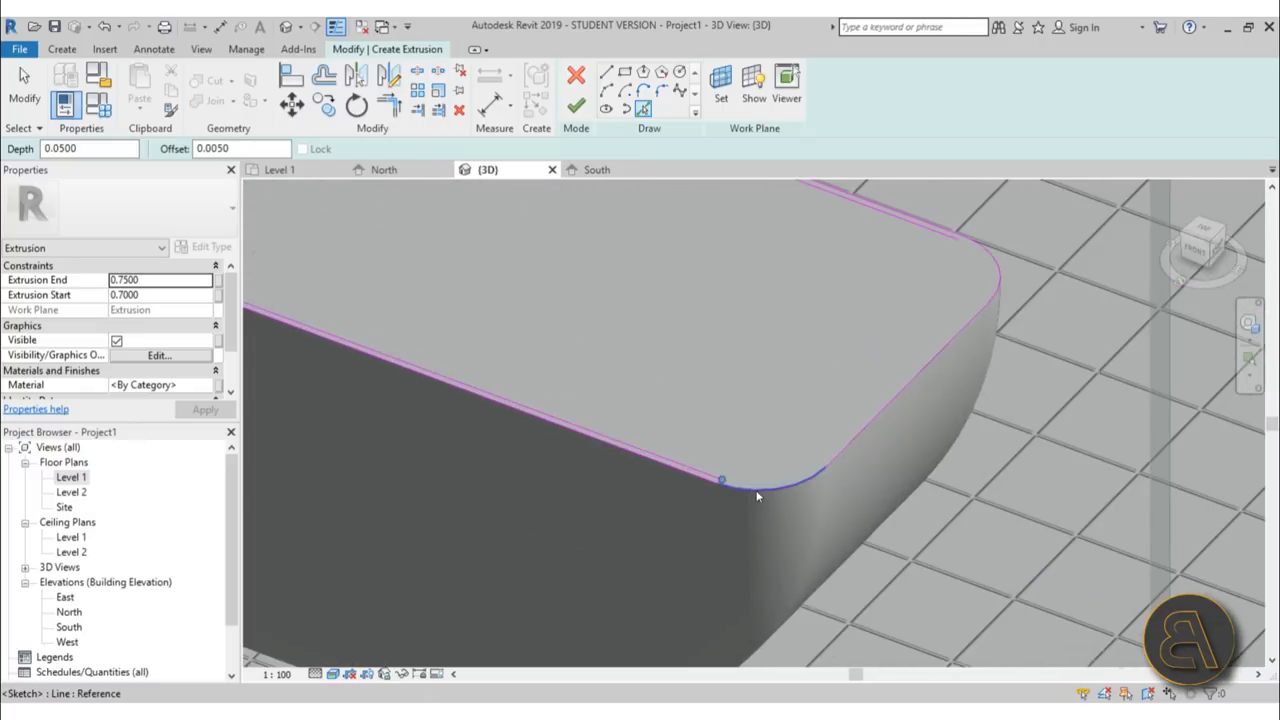
pyautogui.click(848, 442)
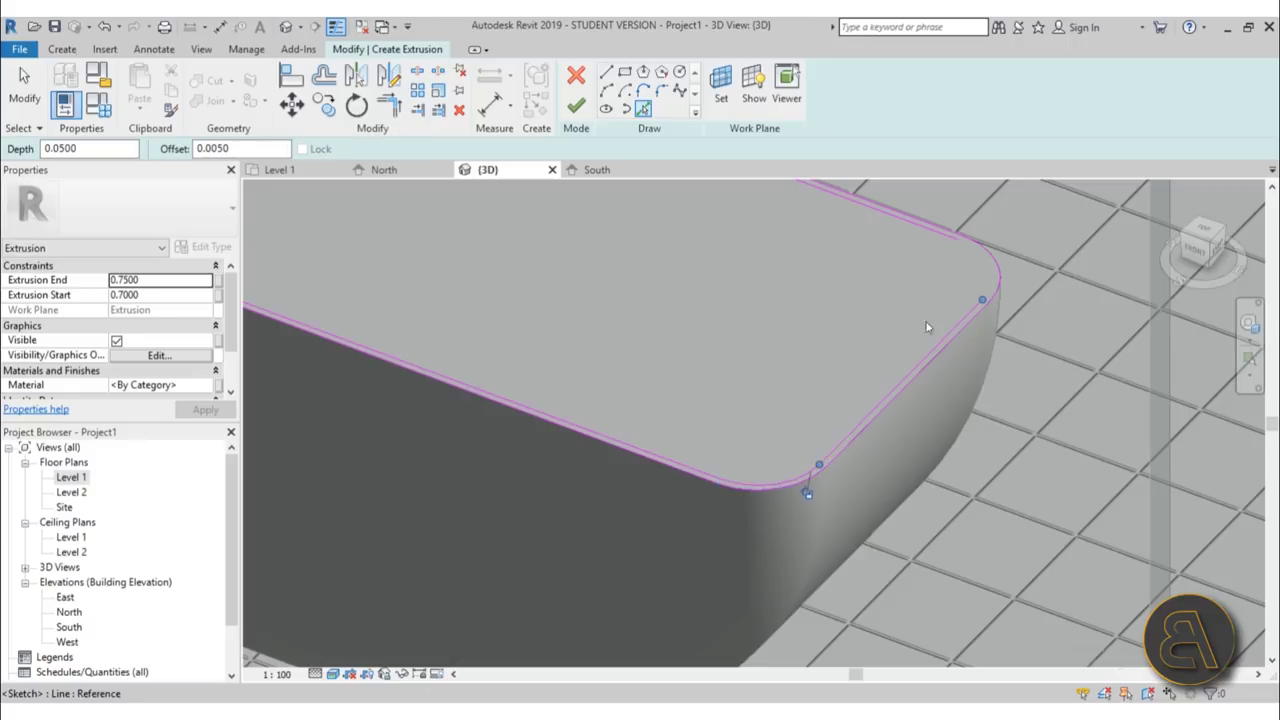
pyautogui.click(995, 285)
# - Finish the extrusion and stretch it from the lower block's top face to the upper block's underside, start 0 and end 1.24
pyautogui.scroll(-4, 690, 386)
pyautogui.moveTo(690, 386)
pyautogui.mouseDown(button='middle')
pyautogui.moveTo(734, 474)
pyautogui.moveTo(680, 491)
pyautogui.moveTo(664, 394)
pyautogui.mouseUp(button='middle')
pyautogui.click(576, 108)
pyautogui.scroll(-3, 667, 481)
pyautogui.scroll(2, 664, 394)
pyautogui.moveTo(635, 343); pyautogui.dragTo(637, 240)
pyautogui.moveTo(637, 372); pyautogui.dragTo(638, 525)
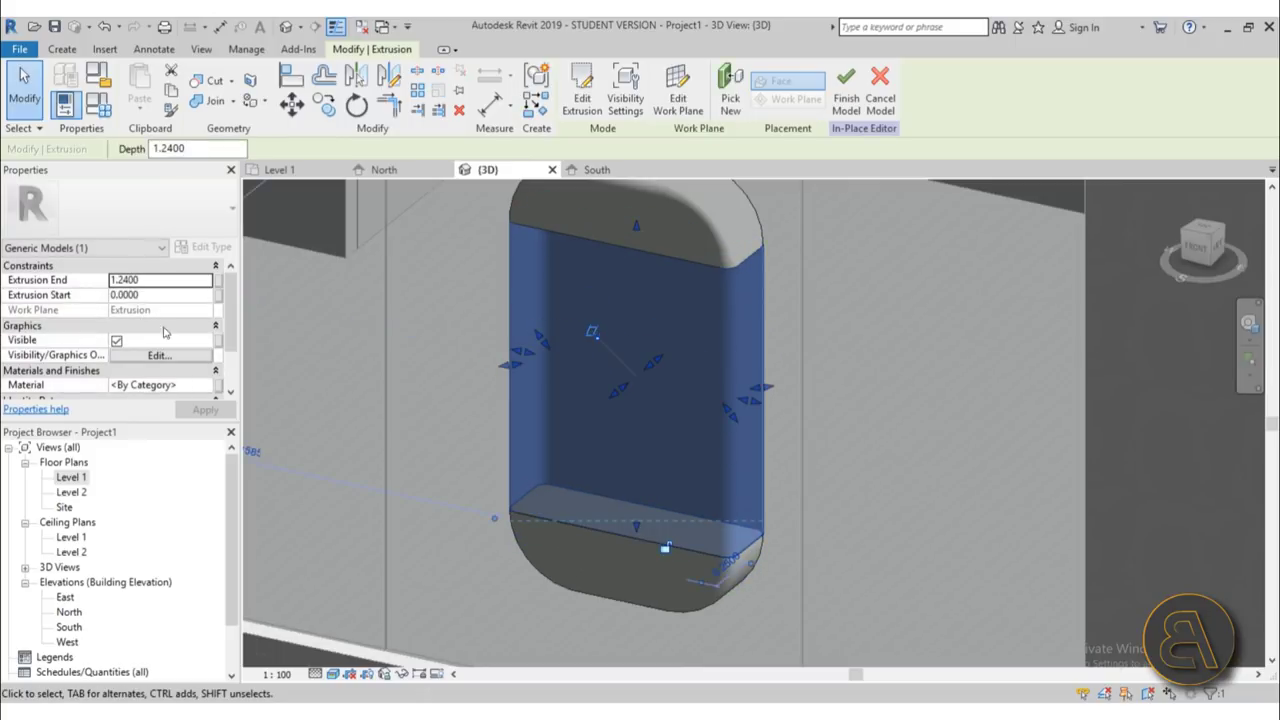
# - Assign the Glass material to the hollow extrusion between the two blocks
pyautogui.click(160, 385)
pyautogui.click(206, 385)
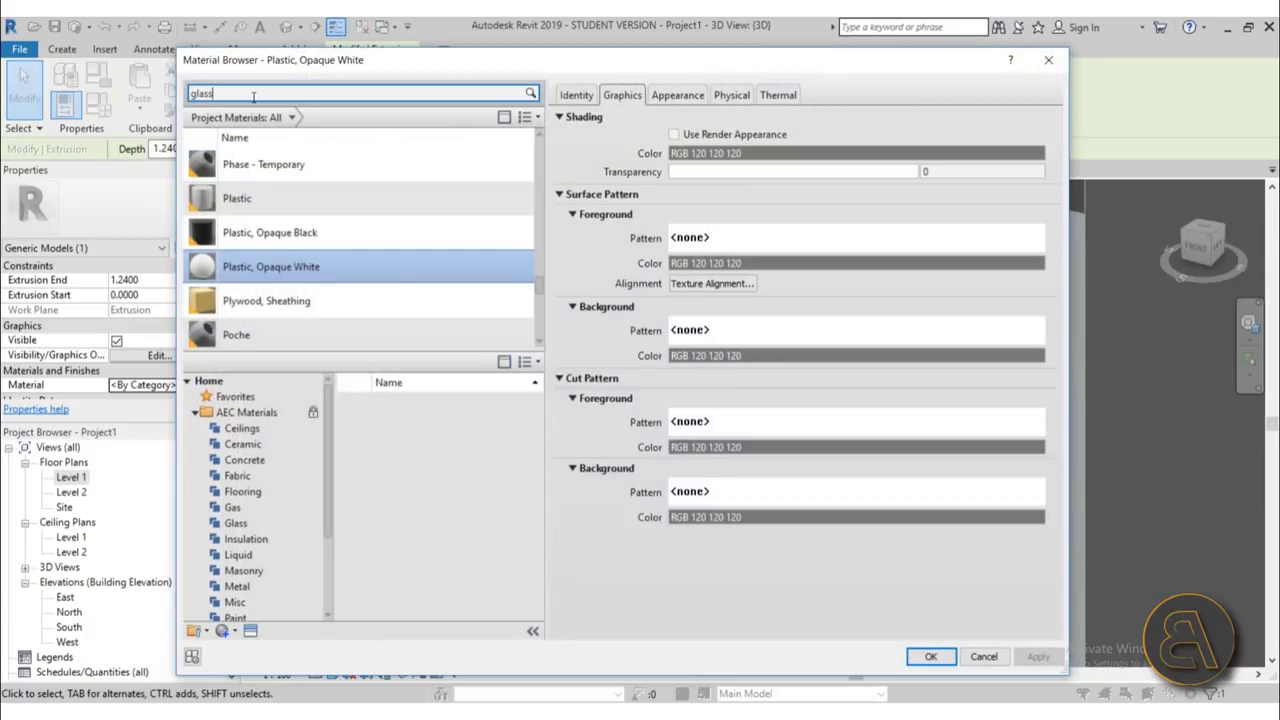
pyautogui.press('Return')
pyautogui.doubleClick(268, 226)
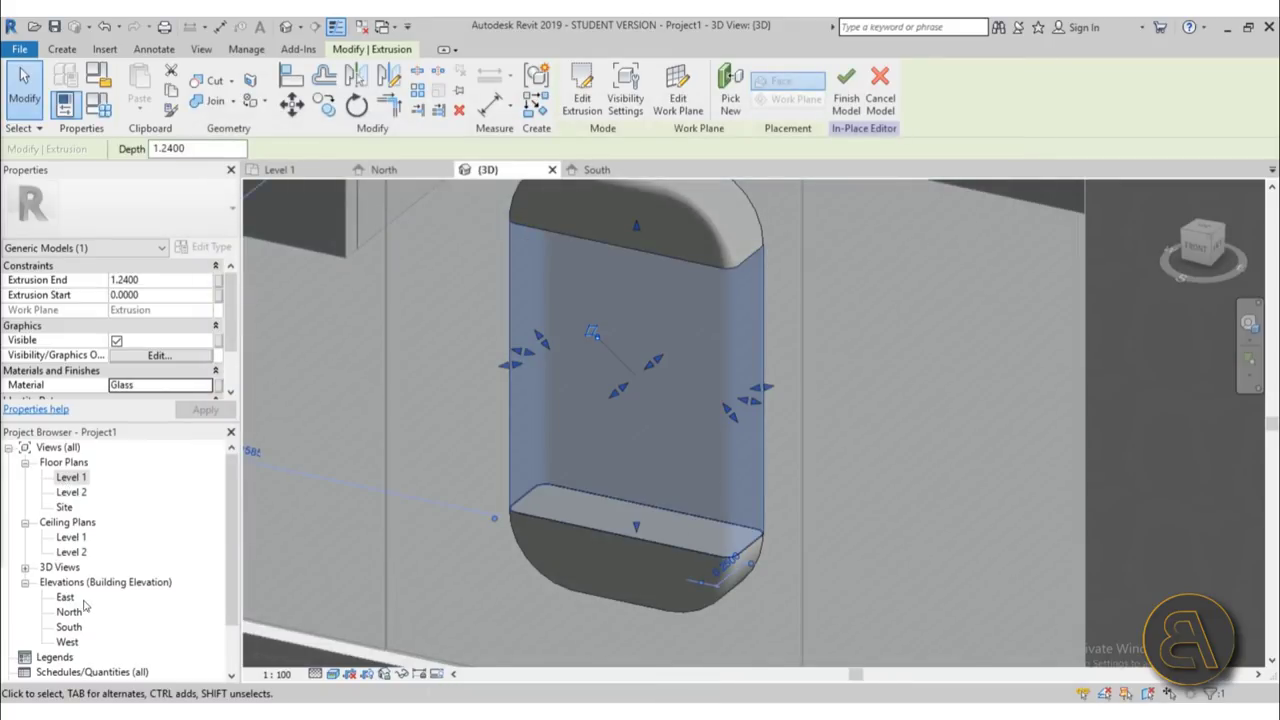
# - Start a new extrusion in the South elevation and set its material to Glass
pyautogui.doubleClick(68, 628)
pyautogui.scroll(1, 637, 380)
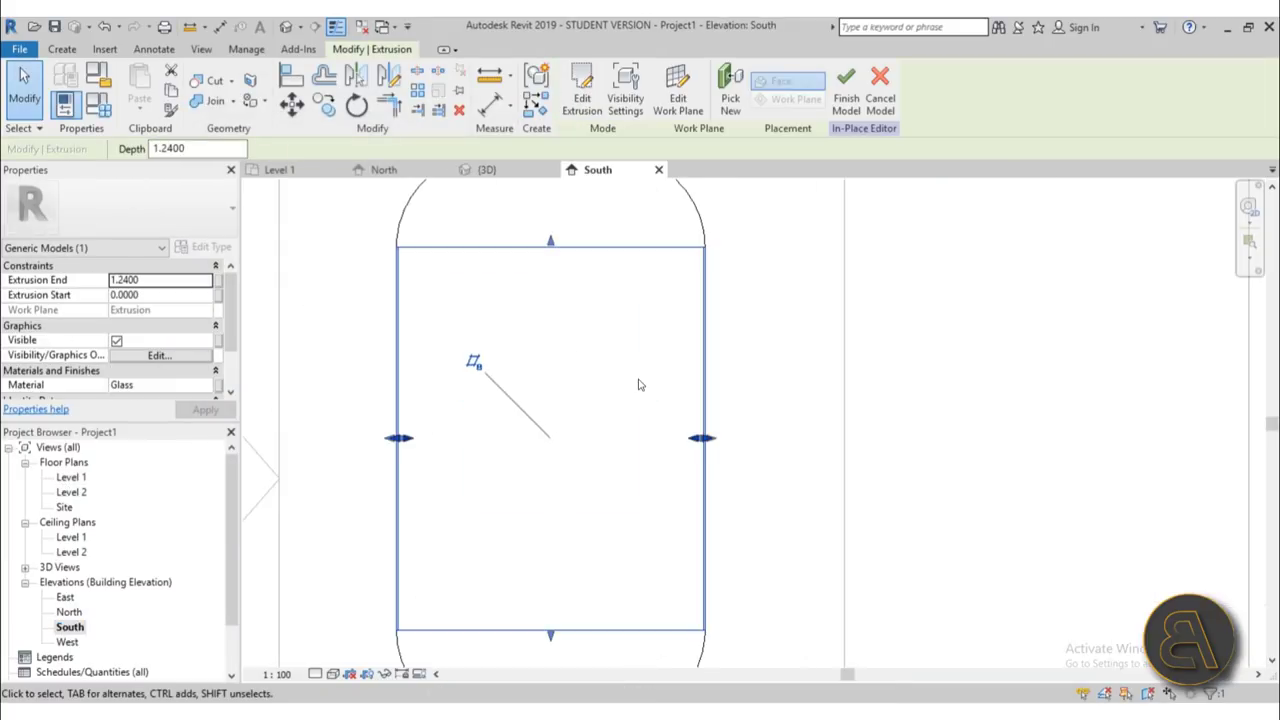
pyautogui.click(624, 387)
pyautogui.scroll(-1, 586, 330)
pyautogui.click(61, 49)
pyautogui.click(136, 90)
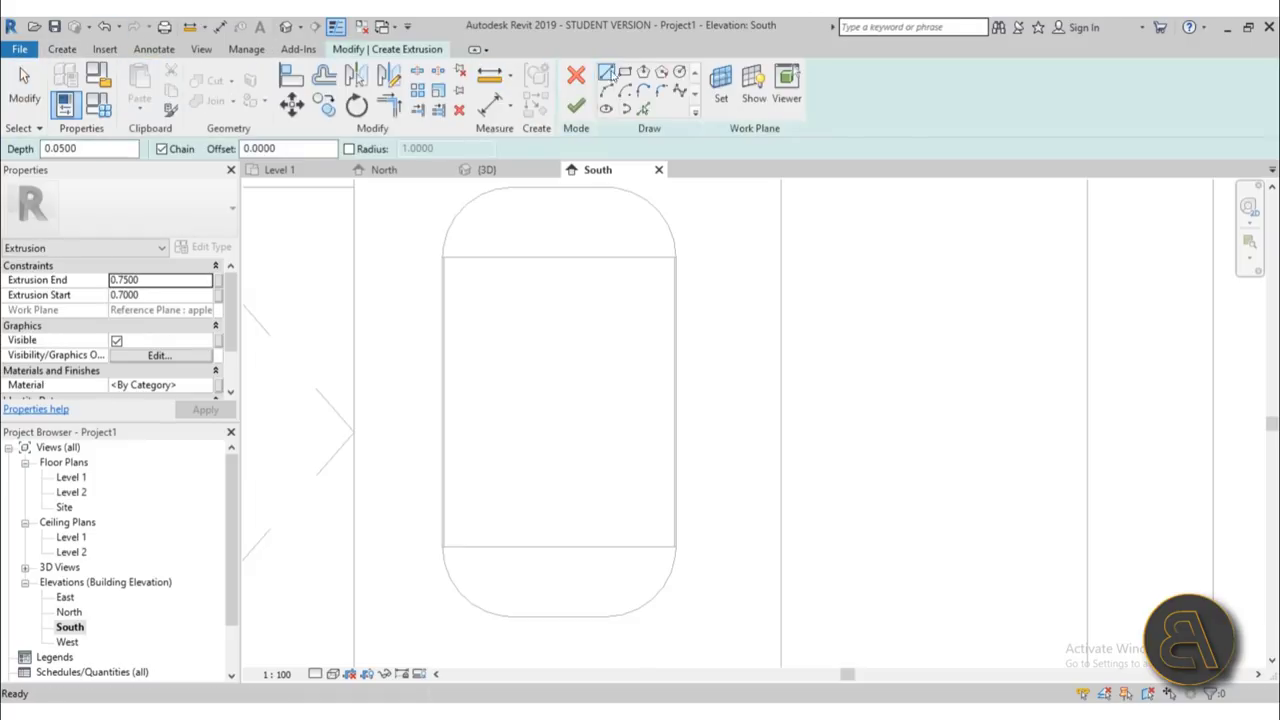
pyautogui.click(210, 387)
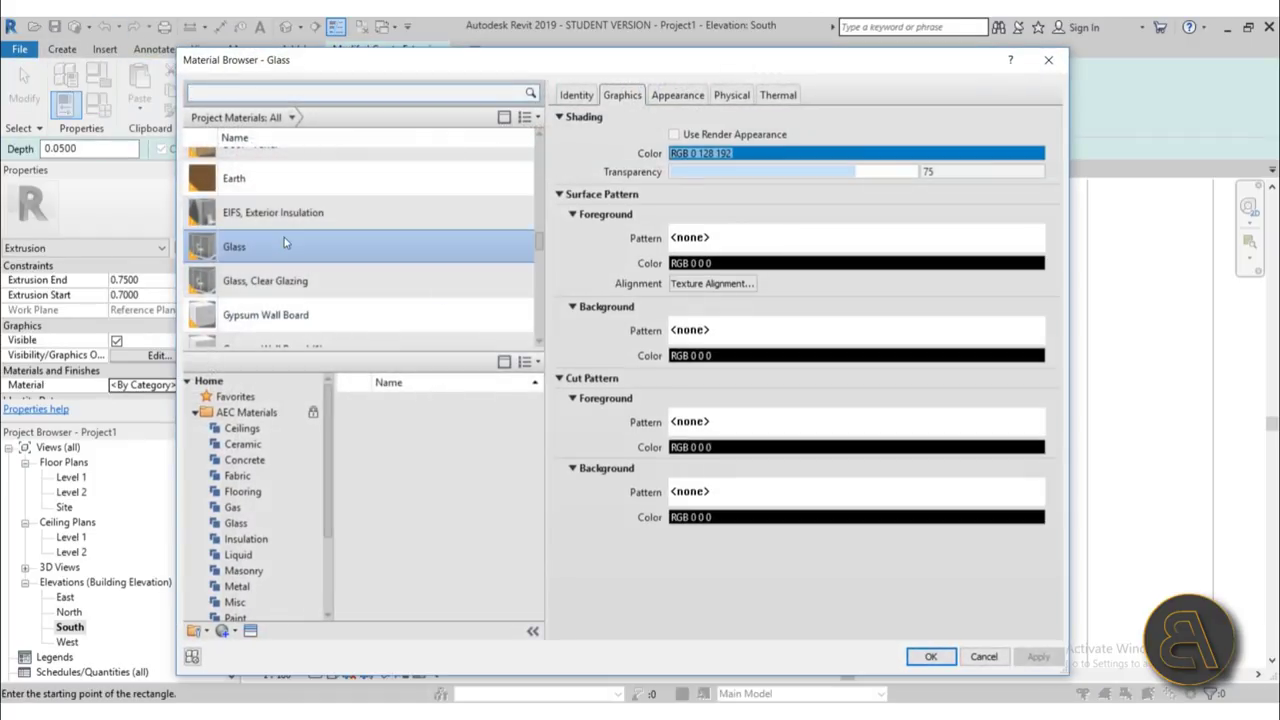
pyautogui.doubleClick(286, 245)
# - Sketch a thin horizontal rectangle about 0.02 high across the upper part of the glass enclosure
pyautogui.scroll(3, 428, 343)
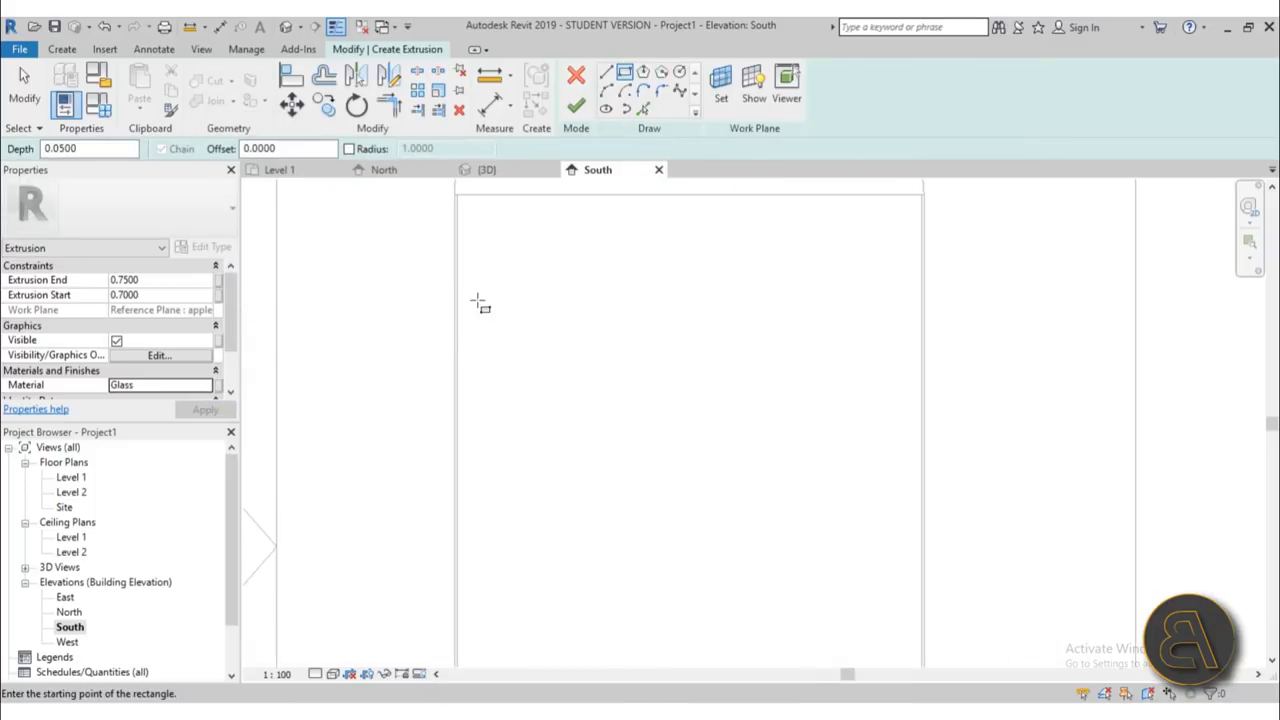
pyautogui.click(467, 349)
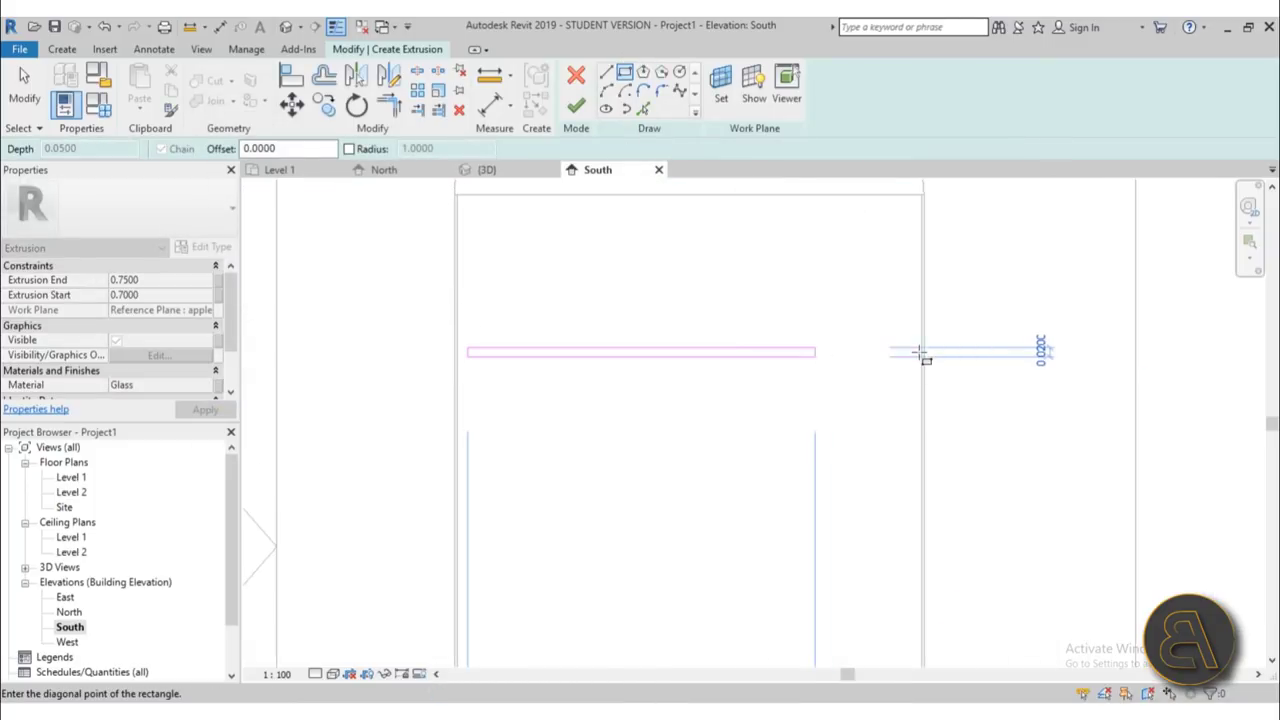
pyautogui.click(899, 360)
pyautogui.scroll(2, 911, 357)
pyautogui.press('Escape')
pyautogui.press('Escape')
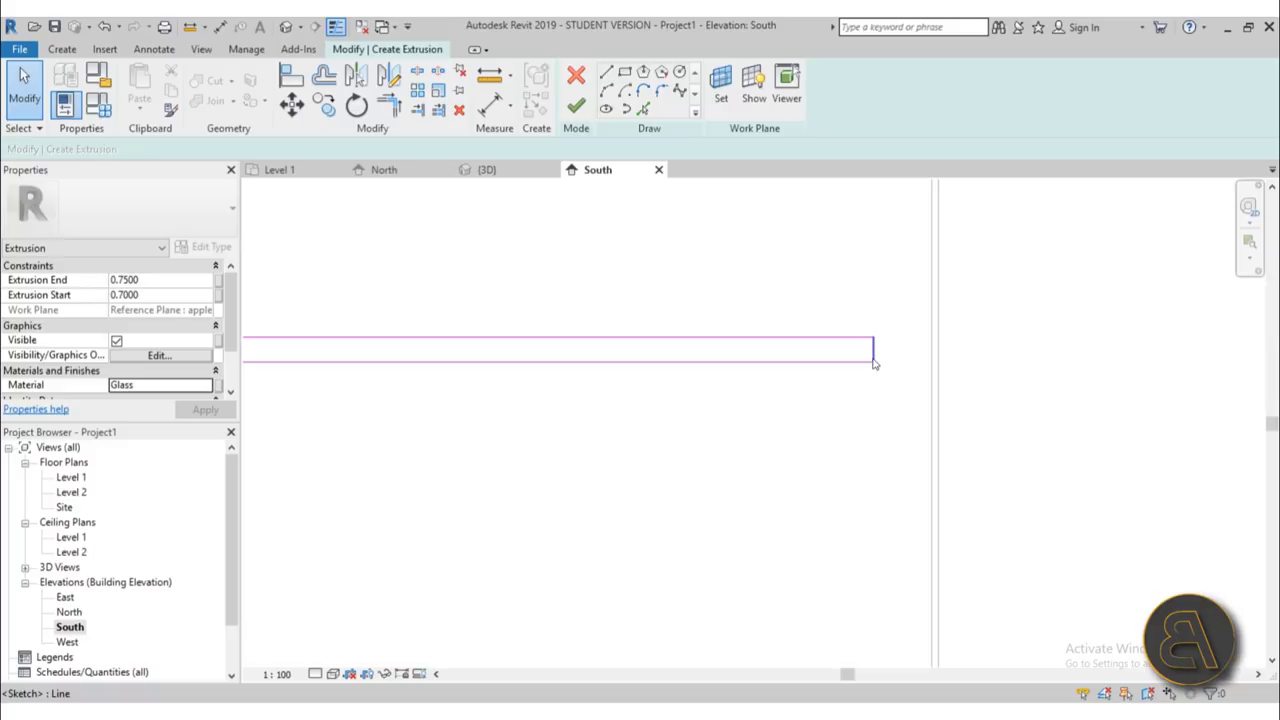
# - Set the gap between the rectangle's right end and the glass's inner edge to 0.05
pyautogui.click(873, 355)
pyautogui.click(902, 300)
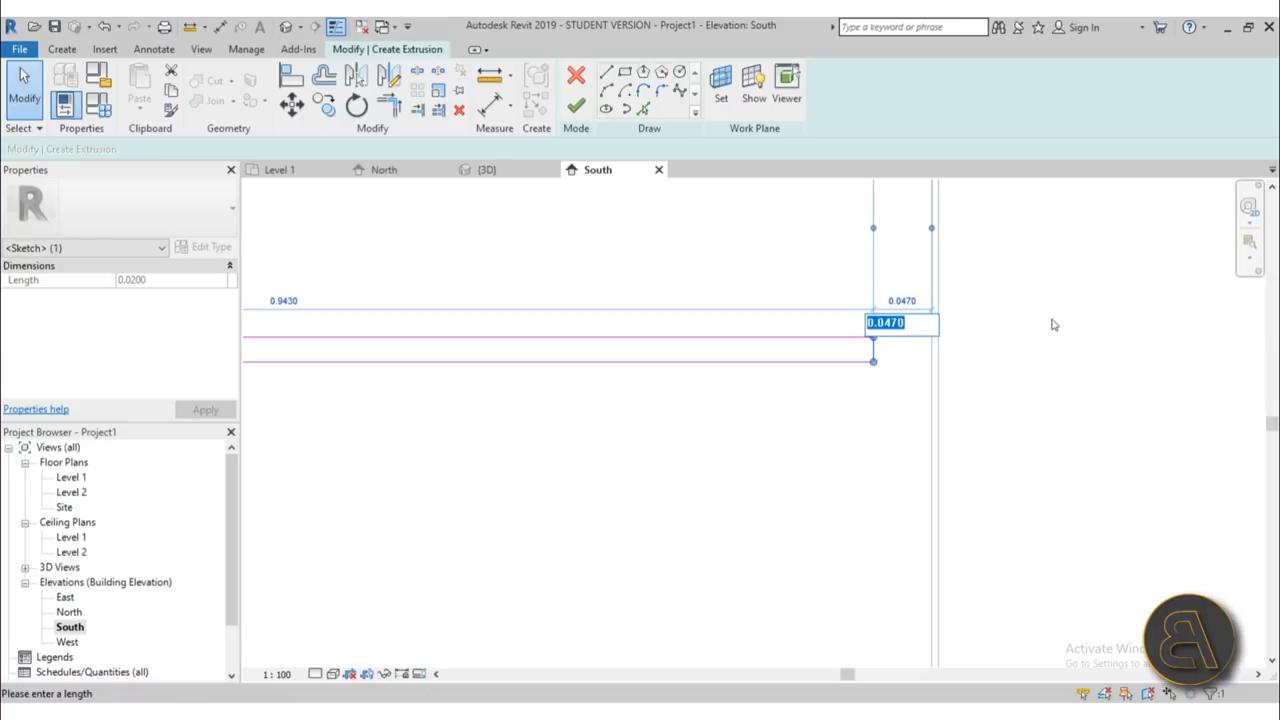
pyautogui.write('.5')
pyautogui.press('Return')
pyautogui.click(607, 304)
pyautogui.write('.05')
pyautogui.press('Return')
# - Set the gap at the rectangle's left end to 0.05 and delete the permanent dimension
pyautogui.scroll(-3, 597, 326)
pyautogui.moveTo(389, 408); pyautogui.dragTo(423, 411, button='middle')
pyautogui.scroll(2, 352, 340)
pyautogui.click(331, 313)
pyautogui.click(322, 353)
pyautogui.click(321, 198)
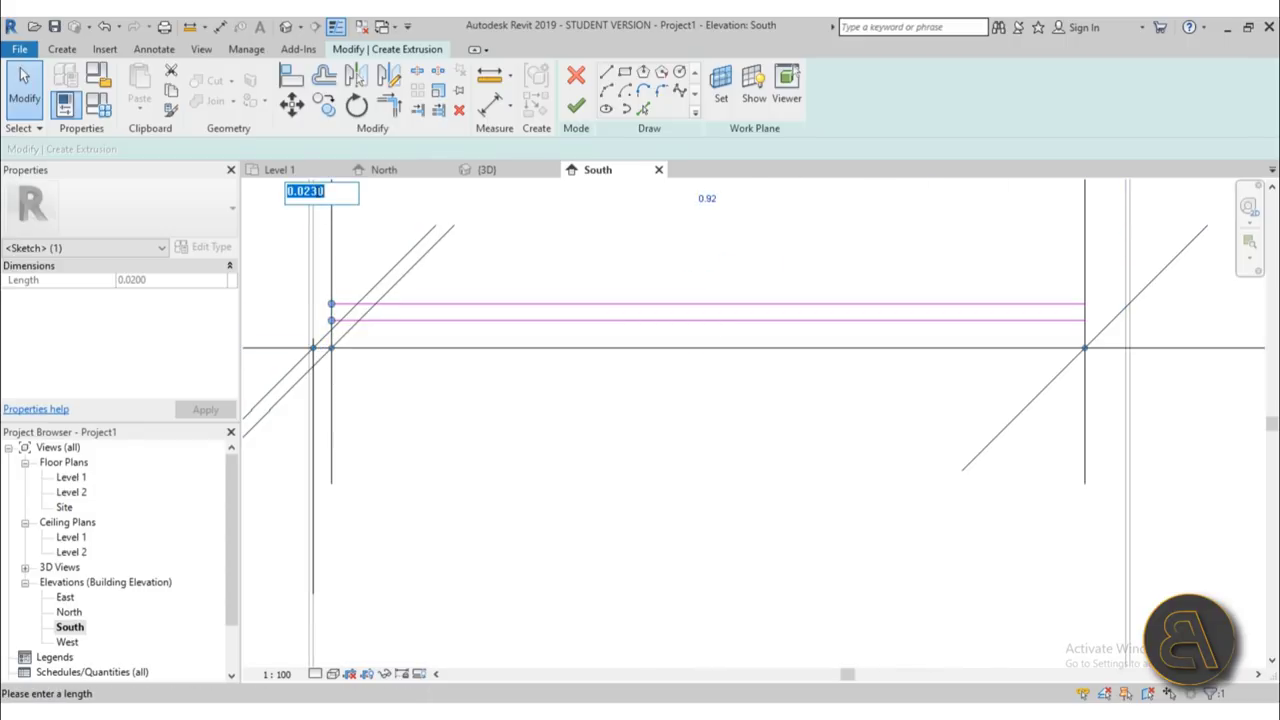
pyautogui.press('Return')
pyautogui.click(367, 383)
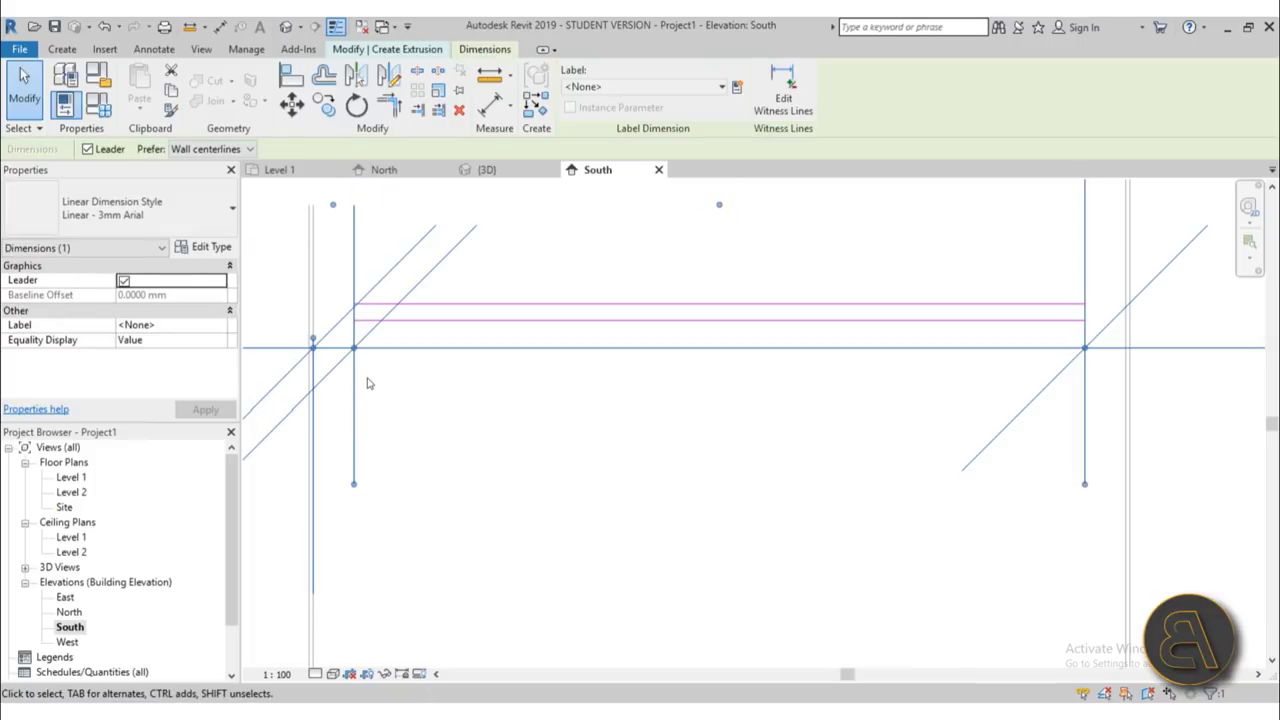
pyautogui.press('Delete')
# - Reduce the rectangle's thickness by changing the distance between its two long edges
pyautogui.scroll(-8, 583, 450)
pyautogui.scroll(7, 611, 436)
pyautogui.click(557, 378)
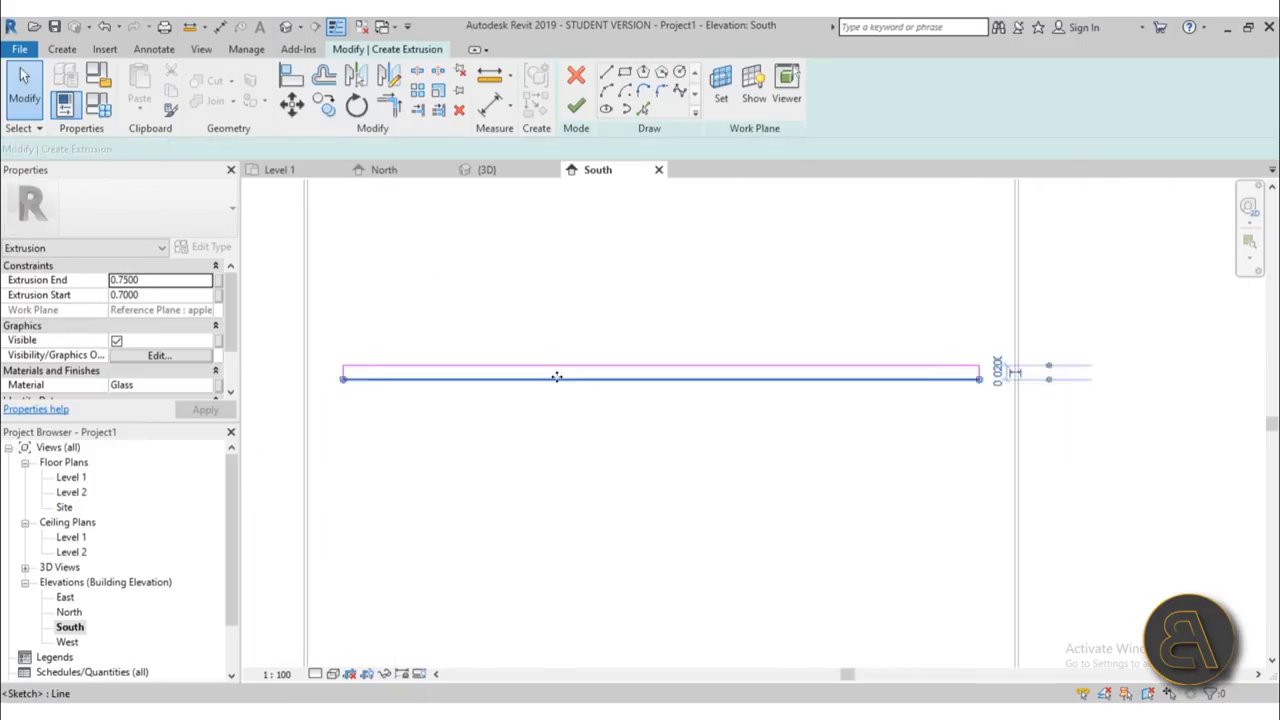
pyautogui.scroll(-1, 557, 376)
pyautogui.click(938, 372)
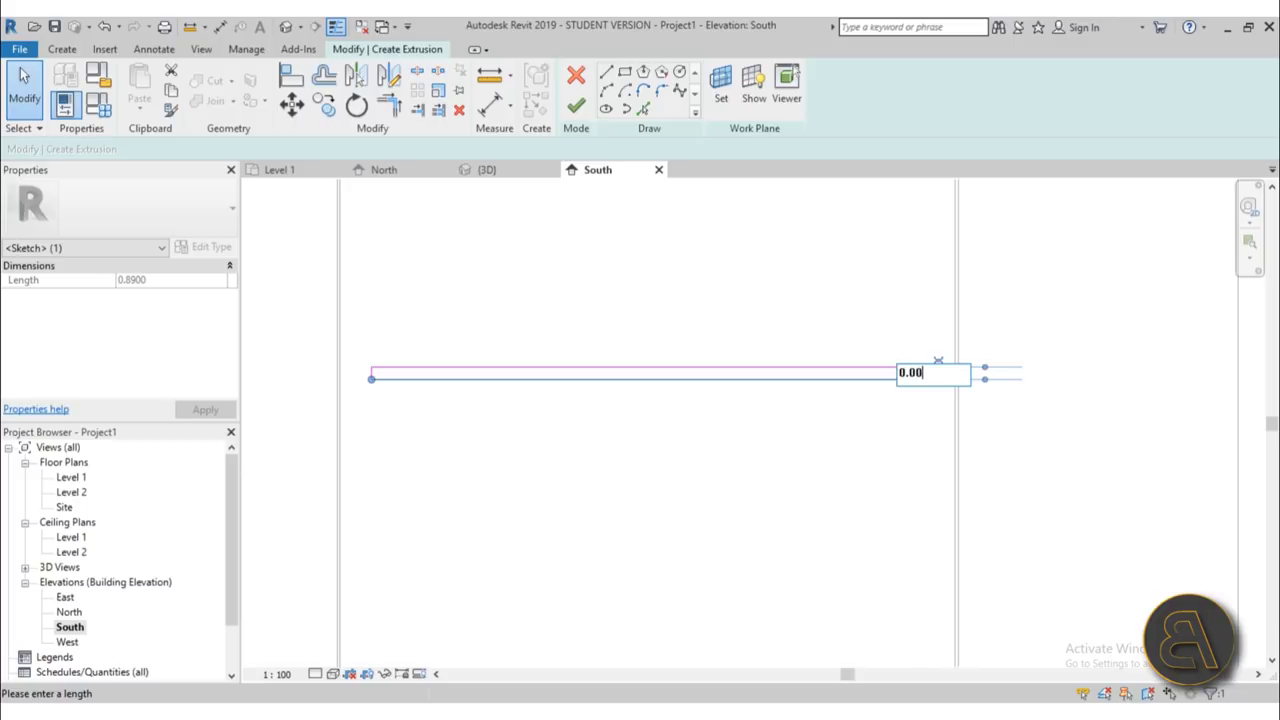
pyautogui.press('Return')
# - Copy the thin shelf rectangle twice straight down inside the glass enclosure, using multiple copying with about equal spacing
pyautogui.scroll(-3, 894, 374)
pyautogui.moveTo(480, 322); pyautogui.dragTo(830, 452)
pyautogui.press('o')
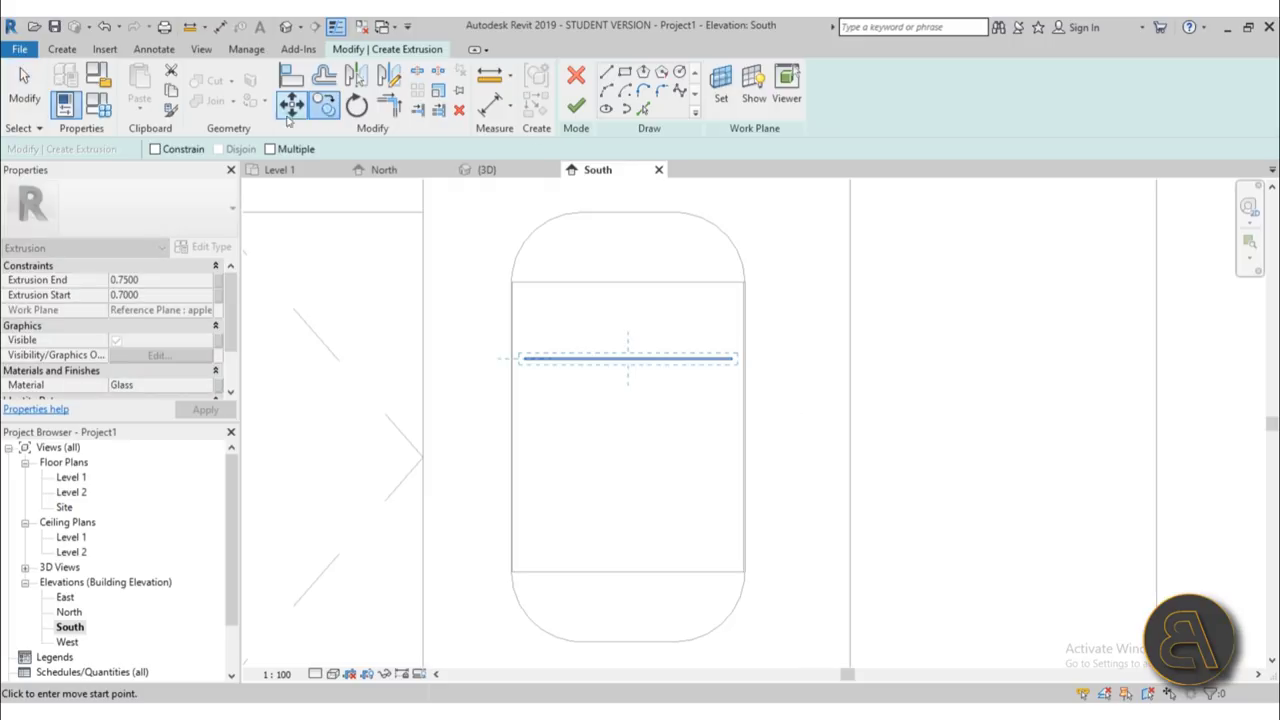
pyautogui.click(270, 149)
pyautogui.click(846, 378)
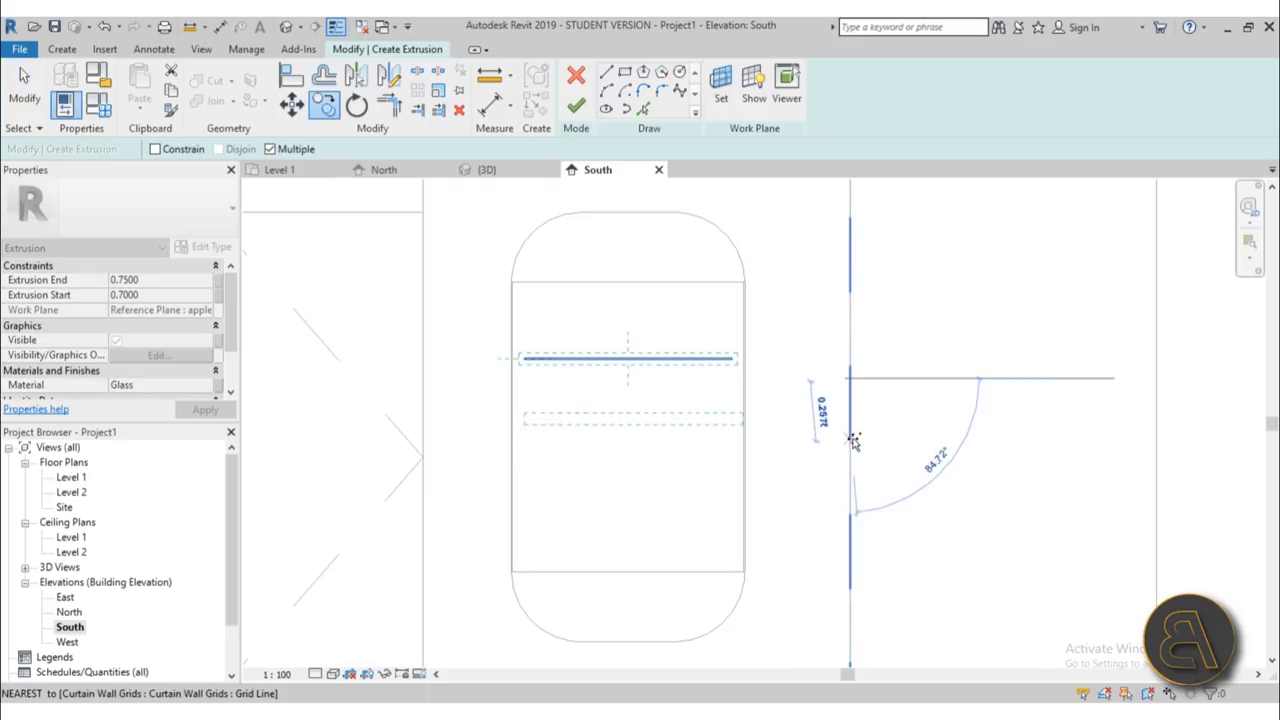
pyautogui.click(846, 454)
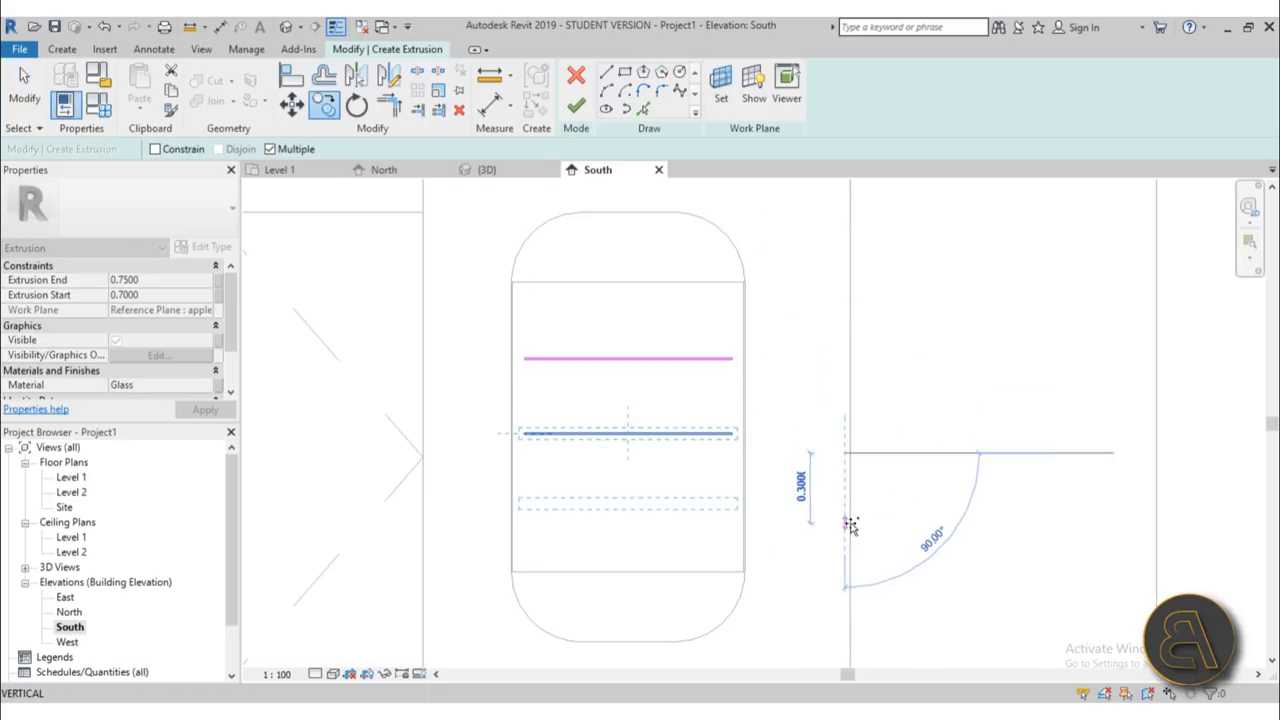
pyautogui.click(849, 530)
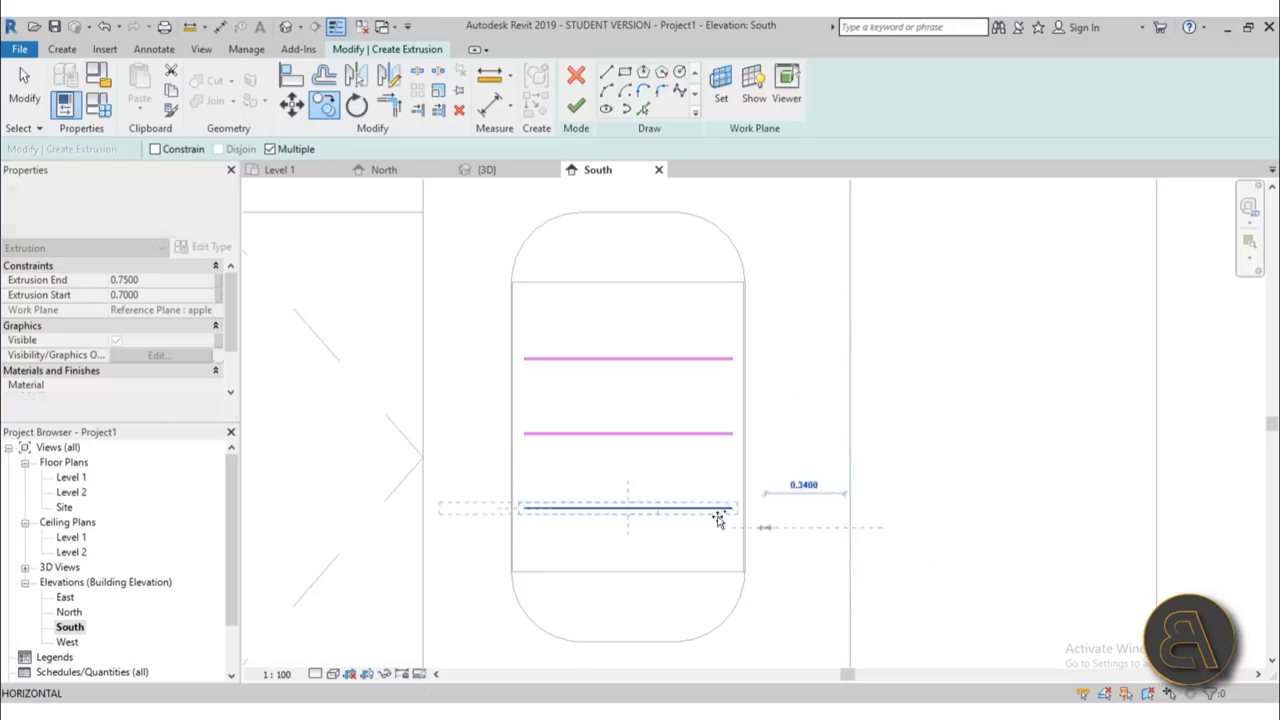
pyautogui.press('Escape')
# - Nudge each of the three shelf rectangles slightly upward and finish the extrusion sketch
pyautogui.moveTo(454, 342); pyautogui.dragTo(797, 395)
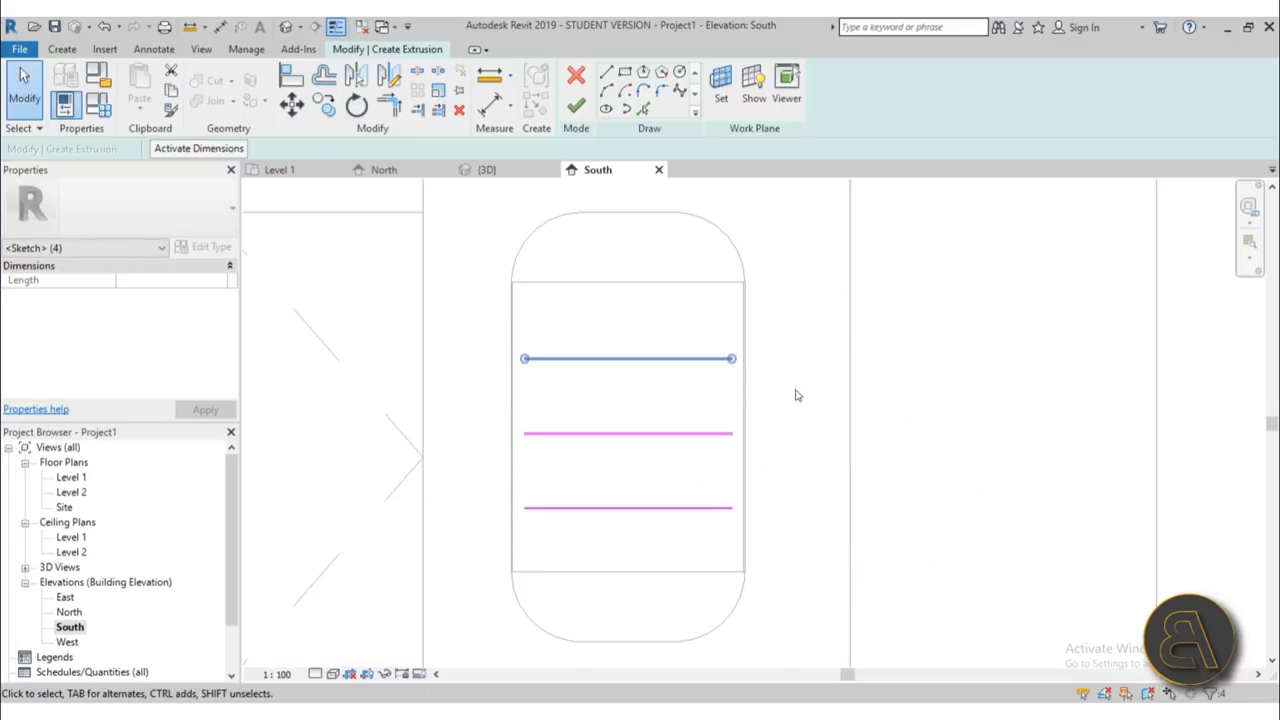
pyautogui.moveTo(463, 407); pyautogui.dragTo(895, 482)
pyautogui.moveTo(443, 488); pyautogui.dragTo(852, 577)
pyautogui.click(789, 572)
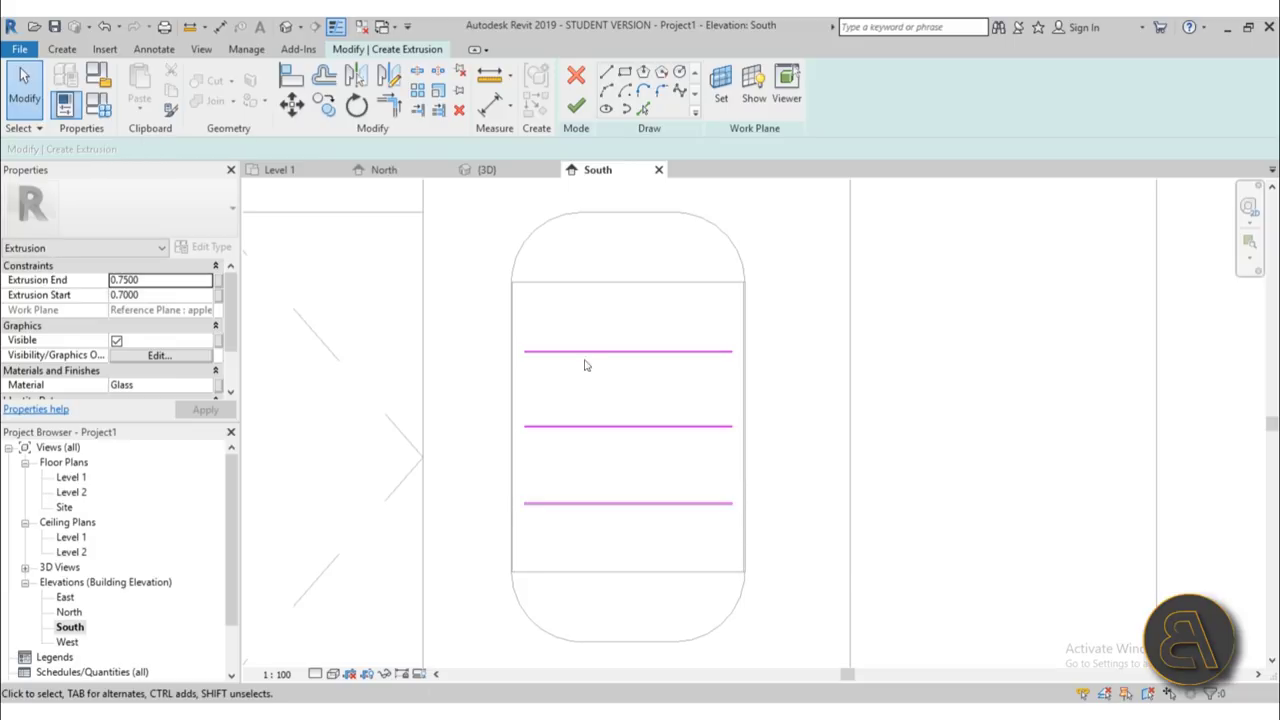
pyautogui.click(577, 105)
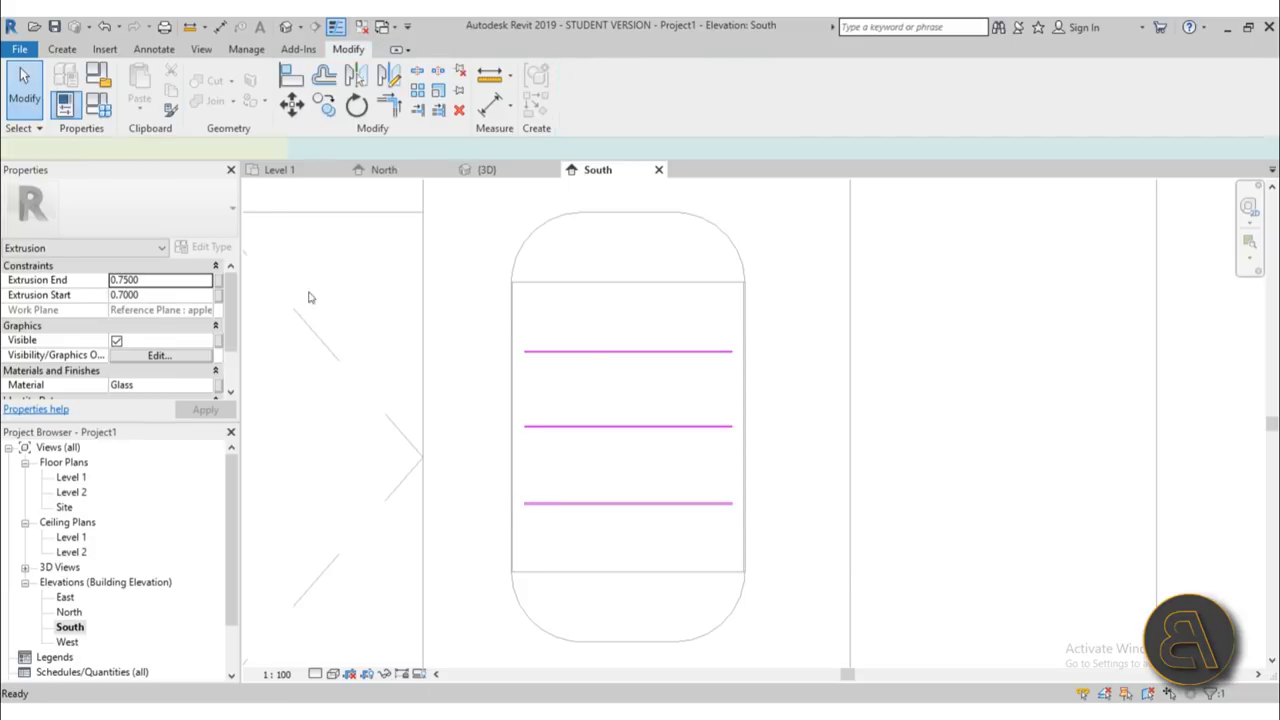
# - In the Level 1 plan, stretch and shift the glass shelf extrusion into the enclosure so it runs from -0.3 to 0
pyautogui.doubleClick(74, 477)
pyautogui.scroll(-4, 454, 371)
pyautogui.scroll(3, 530, 302)
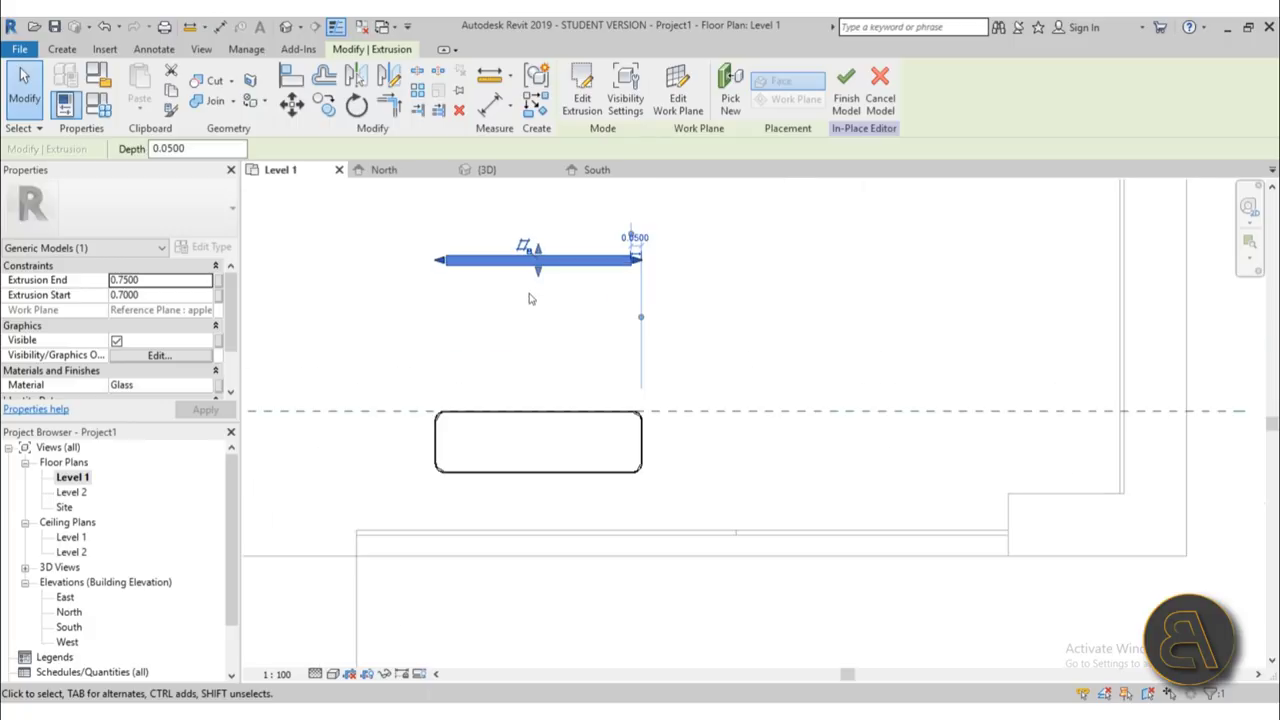
pyautogui.moveTo(537, 268); pyautogui.dragTo(534, 410)
pyautogui.scroll(4, 413, 421)
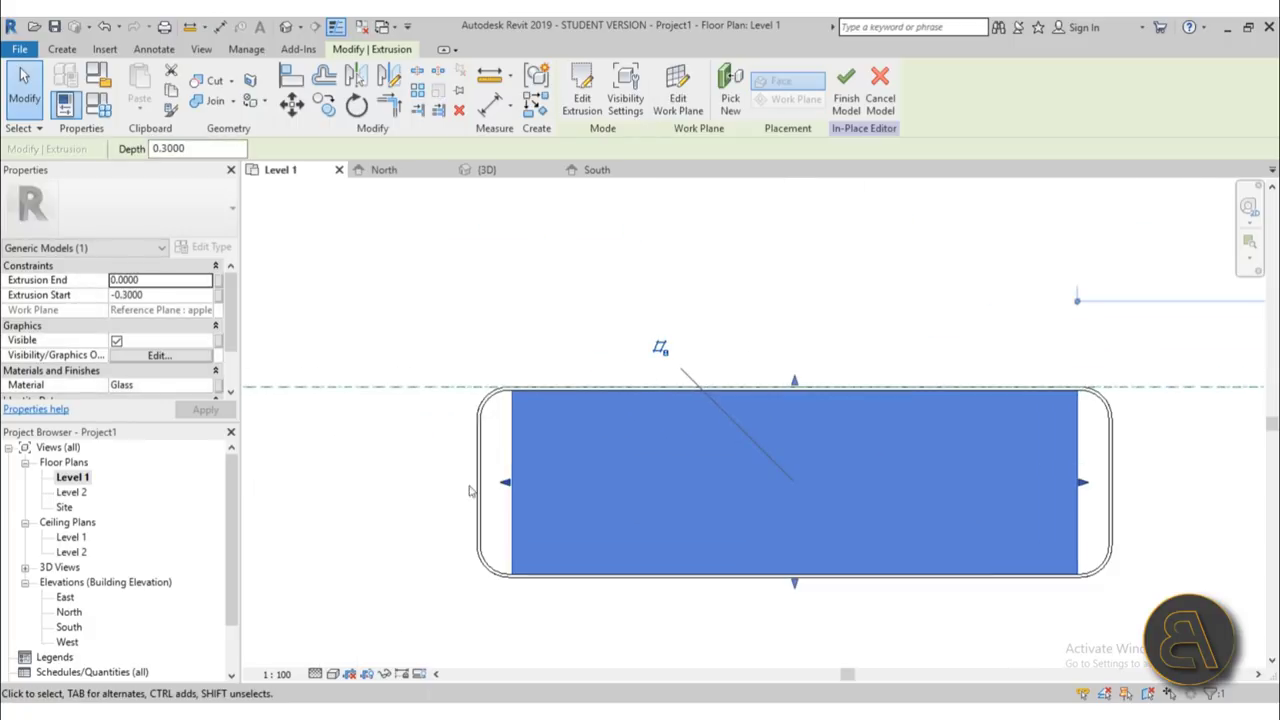
pyautogui.click(443, 500)
# - Check the shelves from an angle in the 3D view and finish the in-place model
pyautogui.click(281, 27)
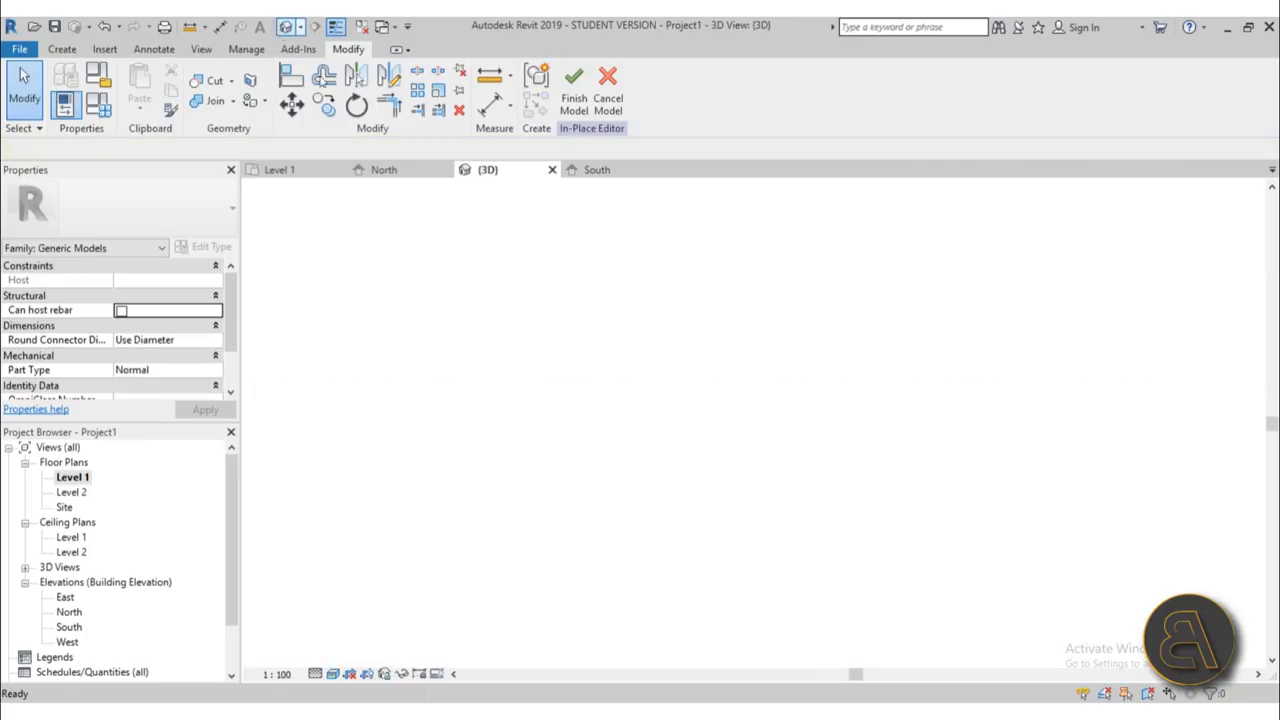
pyautogui.keyDown('shift'); pyautogui.moveTo(716, 410); pyautogui.dragTo(865, 428, button='middle'); pyautogui.keyUp('shift')
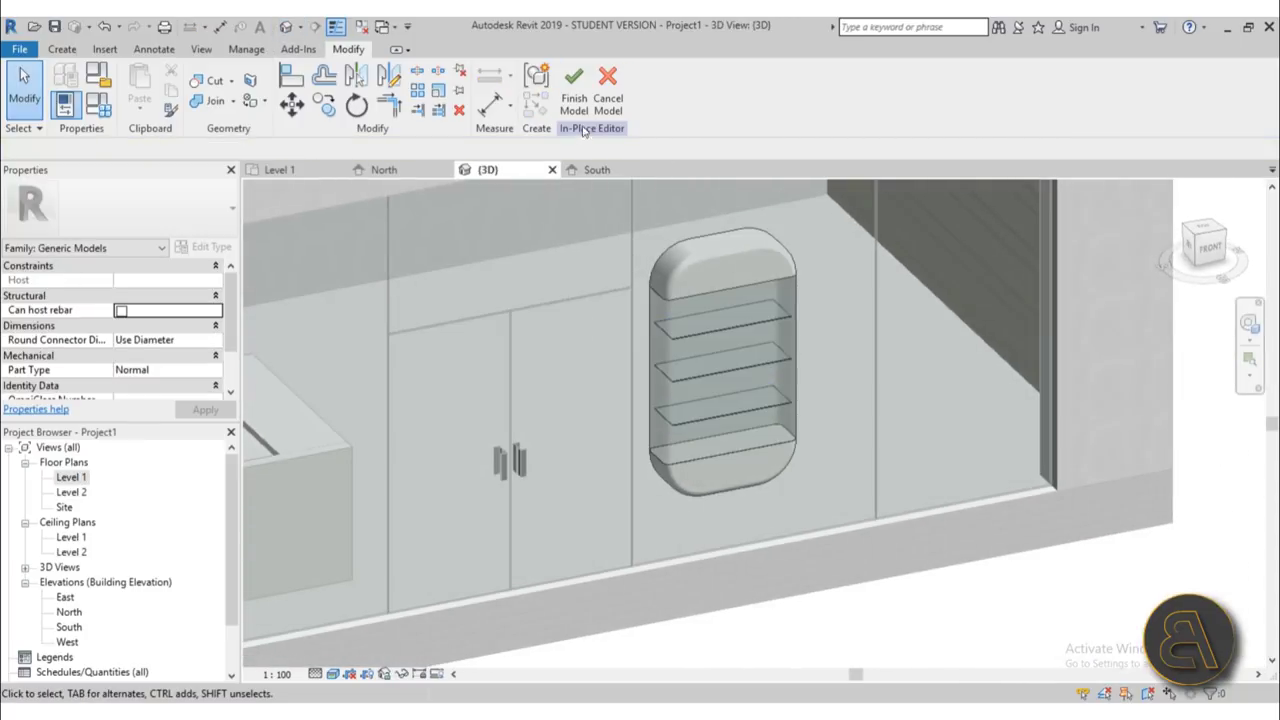
pyautogui.click(573, 86)
# - In the Level 1 plan, copy the finished display case horizontally to place a second one beside it along the front glazing
pyautogui.click(705, 241)
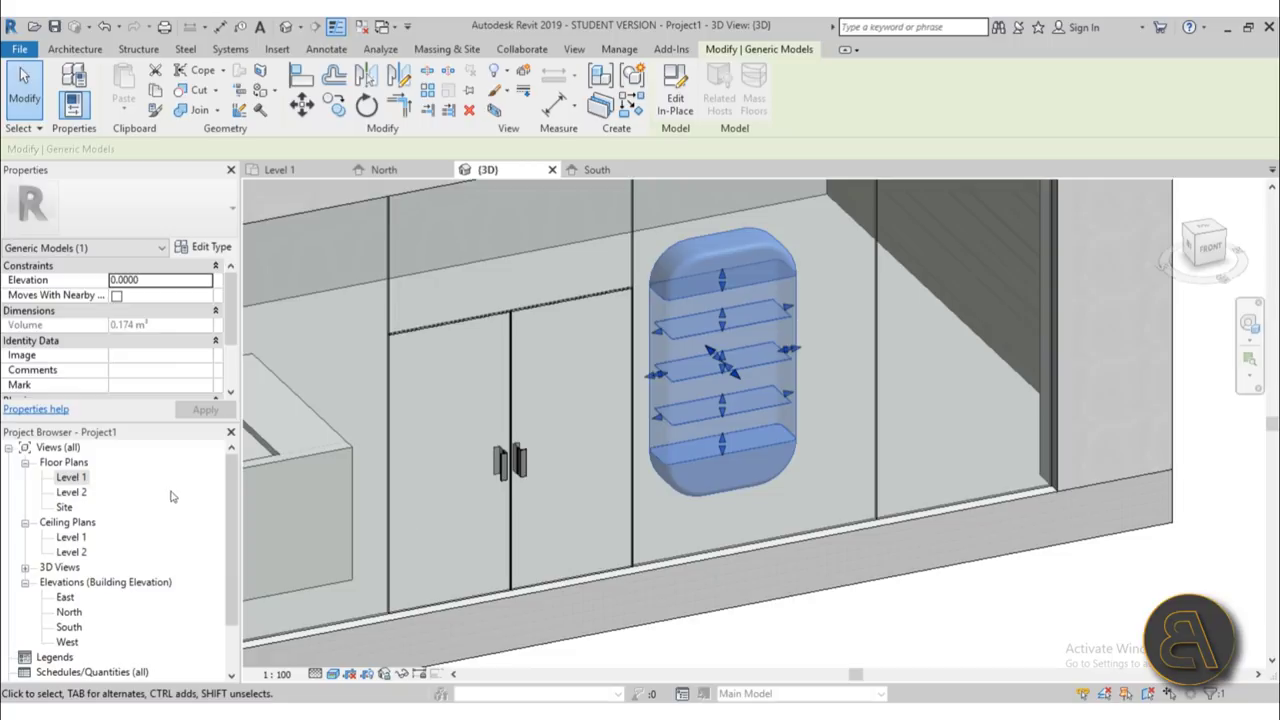
pyautogui.doubleClick(72, 478)
pyautogui.scroll(-5, 661, 453)
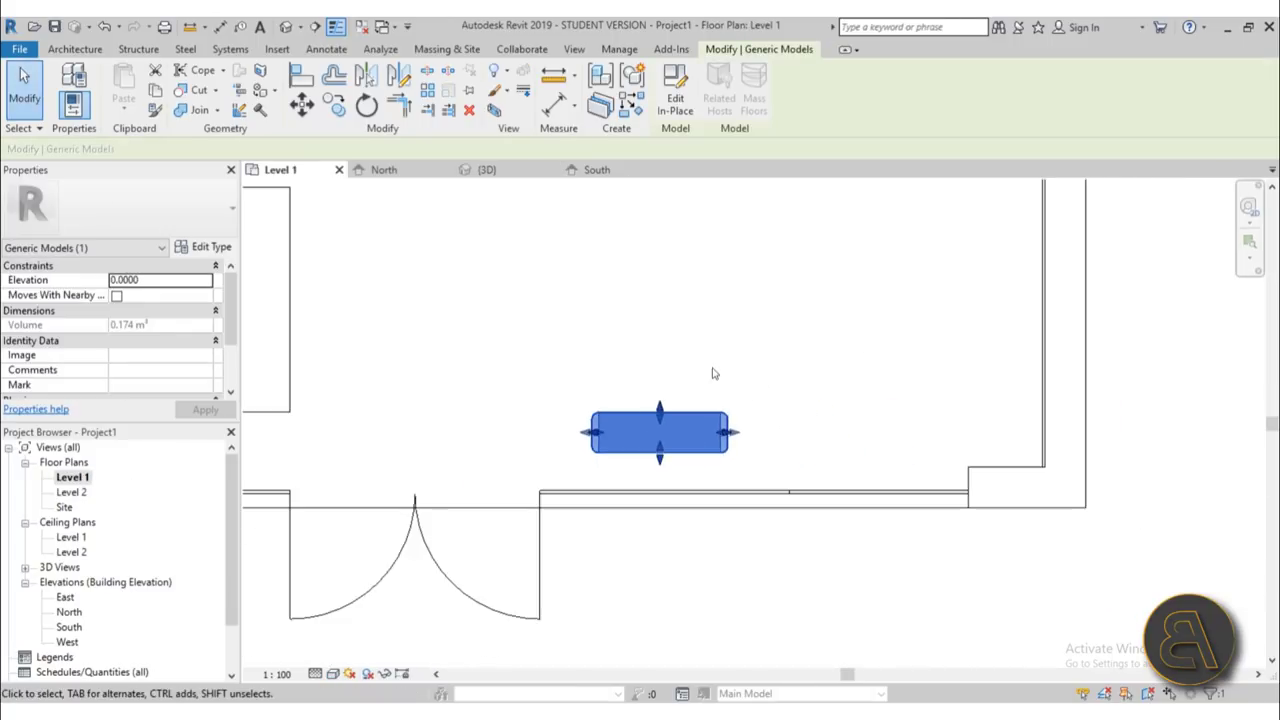
pyautogui.press('c')
pyautogui.press('o')
pyautogui.click(578, 386)
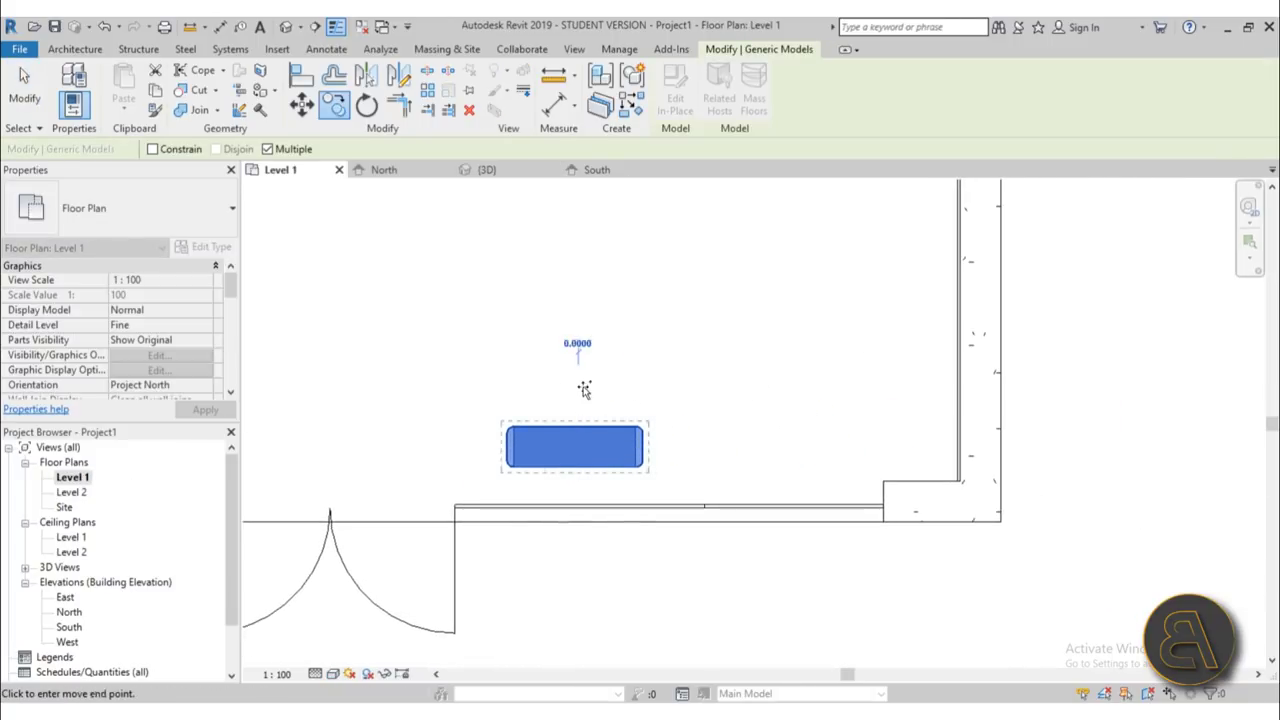
pyautogui.click(760, 393)
pyautogui.scroll(-3, 760, 393)
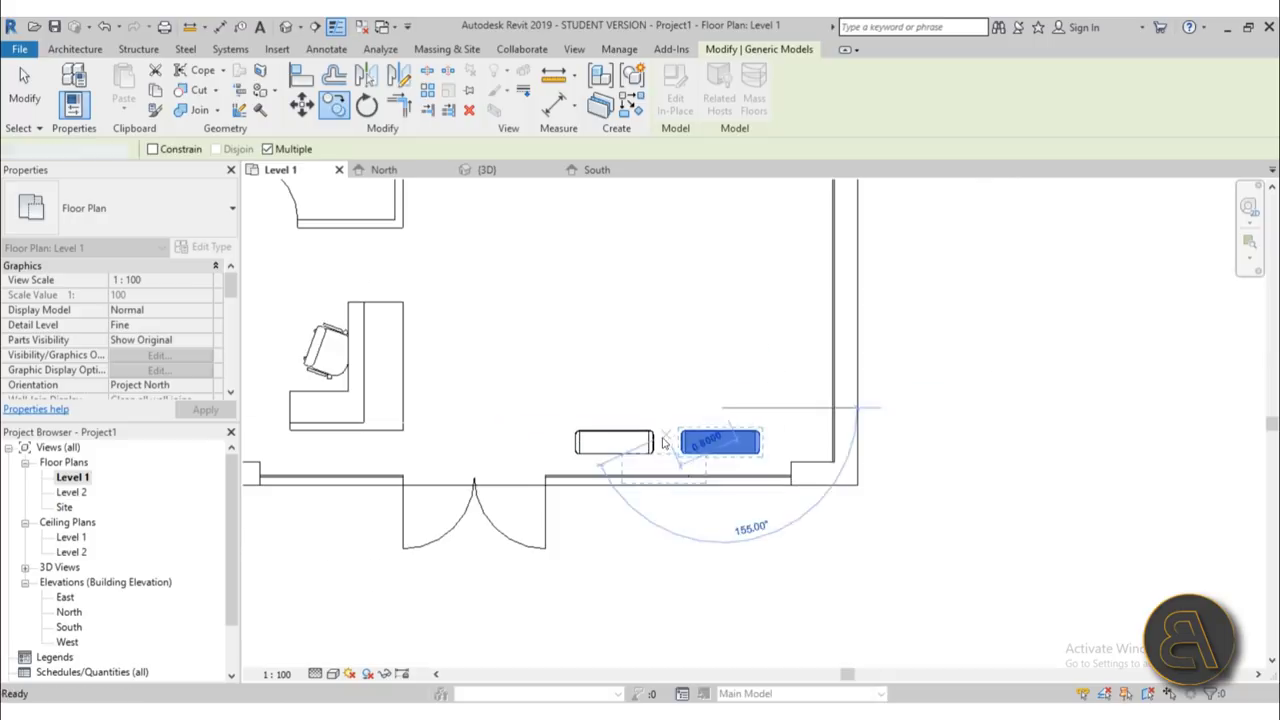
pyautogui.press('Escape')
# - Nudge both display cases closer to the front glazing and adjust their position sideways along it
pyautogui.scroll(4, 926, 498)
pyautogui.moveTo(926, 498); pyautogui.dragTo(922, 502)
pyautogui.press('Down')
pyautogui.press('Down')
pyautogui.press('Down')
pyautogui.press('Down')
pyautogui.press('Down')
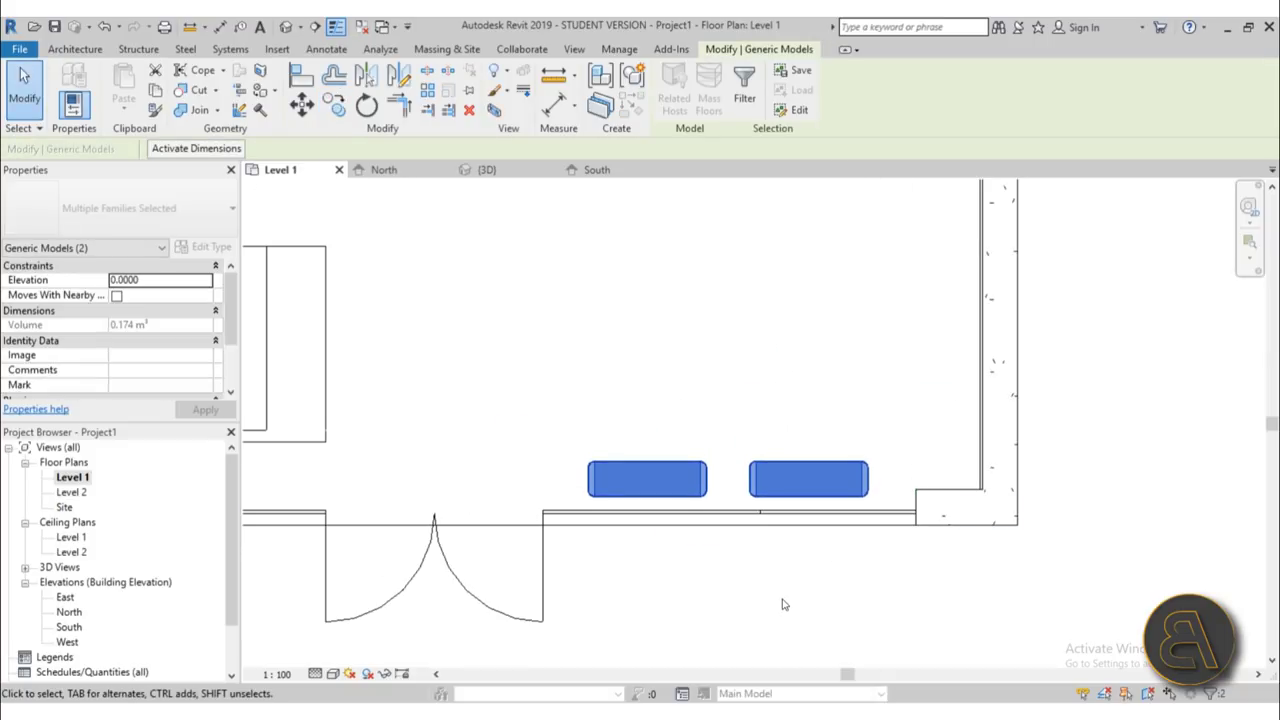
pyautogui.click(770, 410)
pyautogui.moveTo(512, 432); pyautogui.dragTo(918, 515)
pyautogui.click(835, 578)
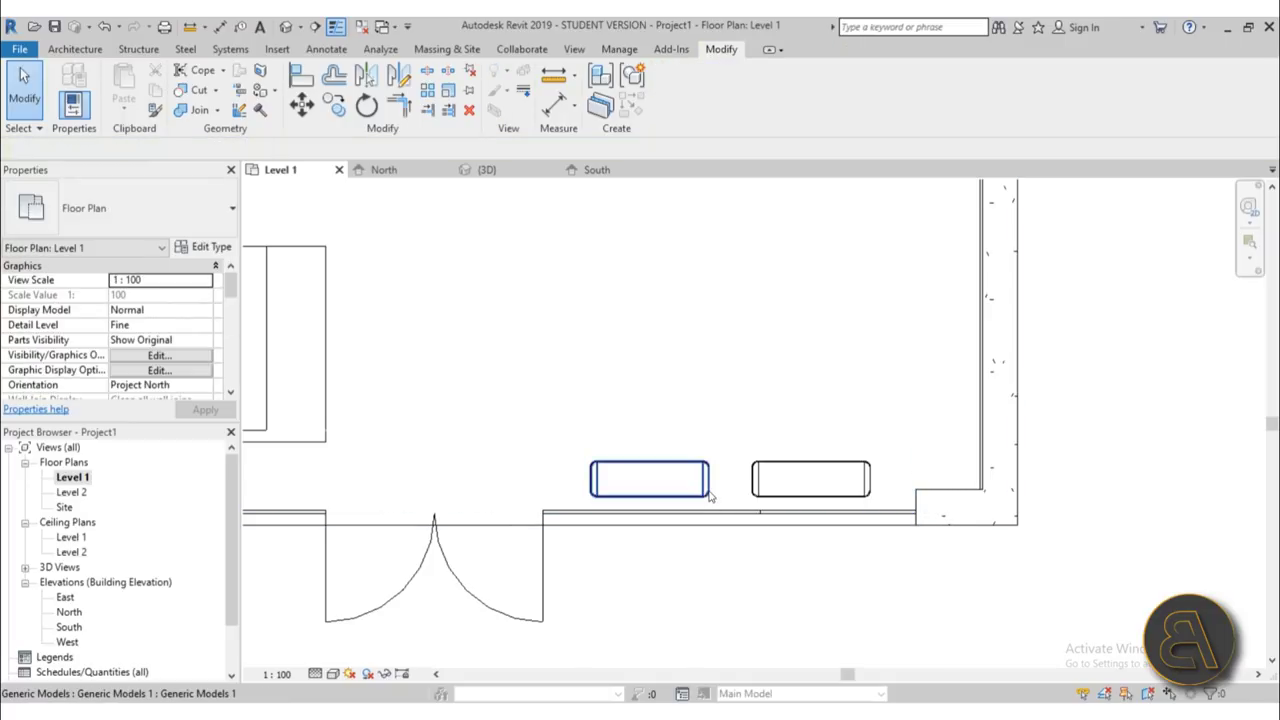
# - Copy the display case nearest the entrance to the back wall, next to the corner of the small room
pyautogui.click(690, 485)
pyautogui.scroll(-3, 715, 548)
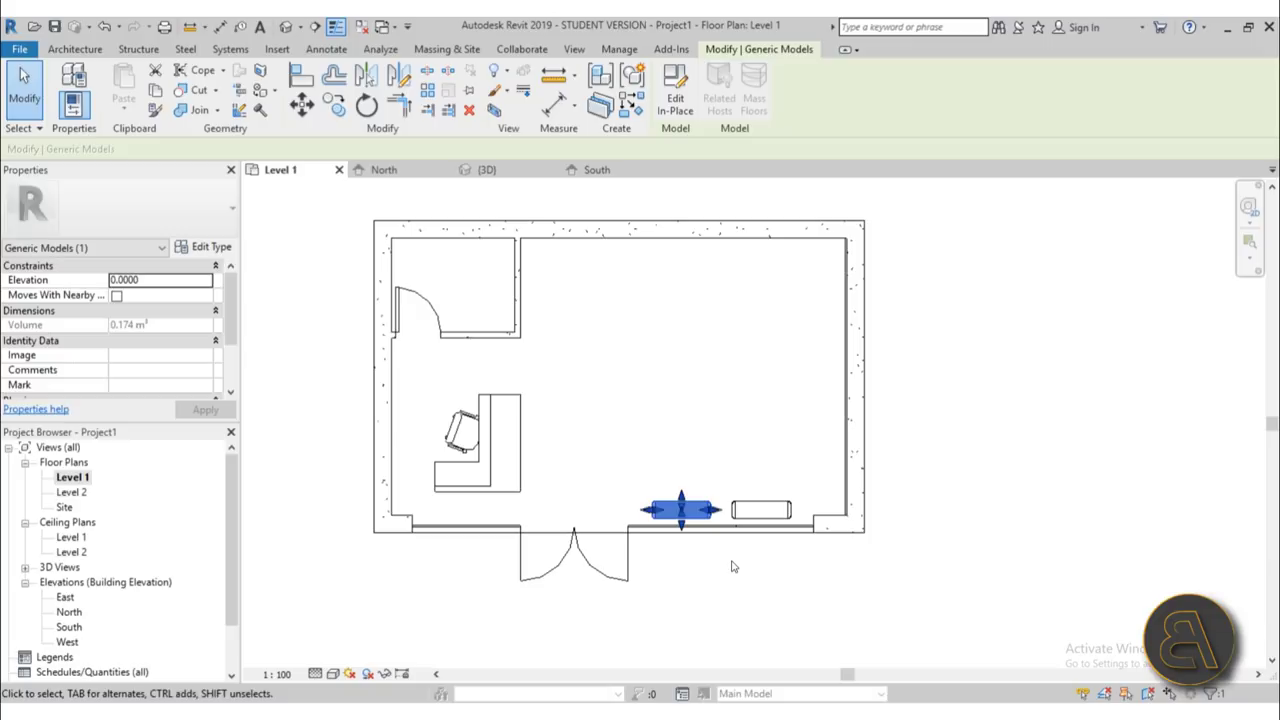
pyautogui.press('c')
pyautogui.press('o')
pyautogui.click(652, 516)
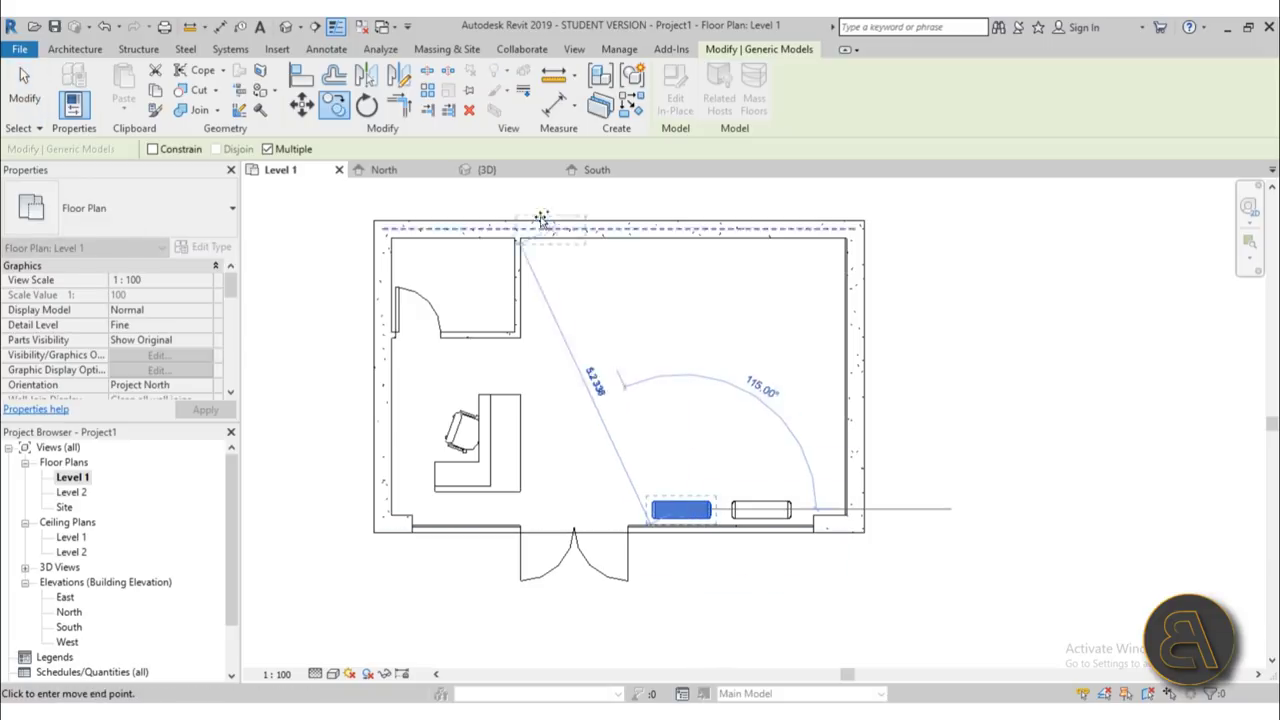
pyautogui.scroll(5, 558, 236)
pyautogui.click(572, 300)
pyautogui.press('Escape')
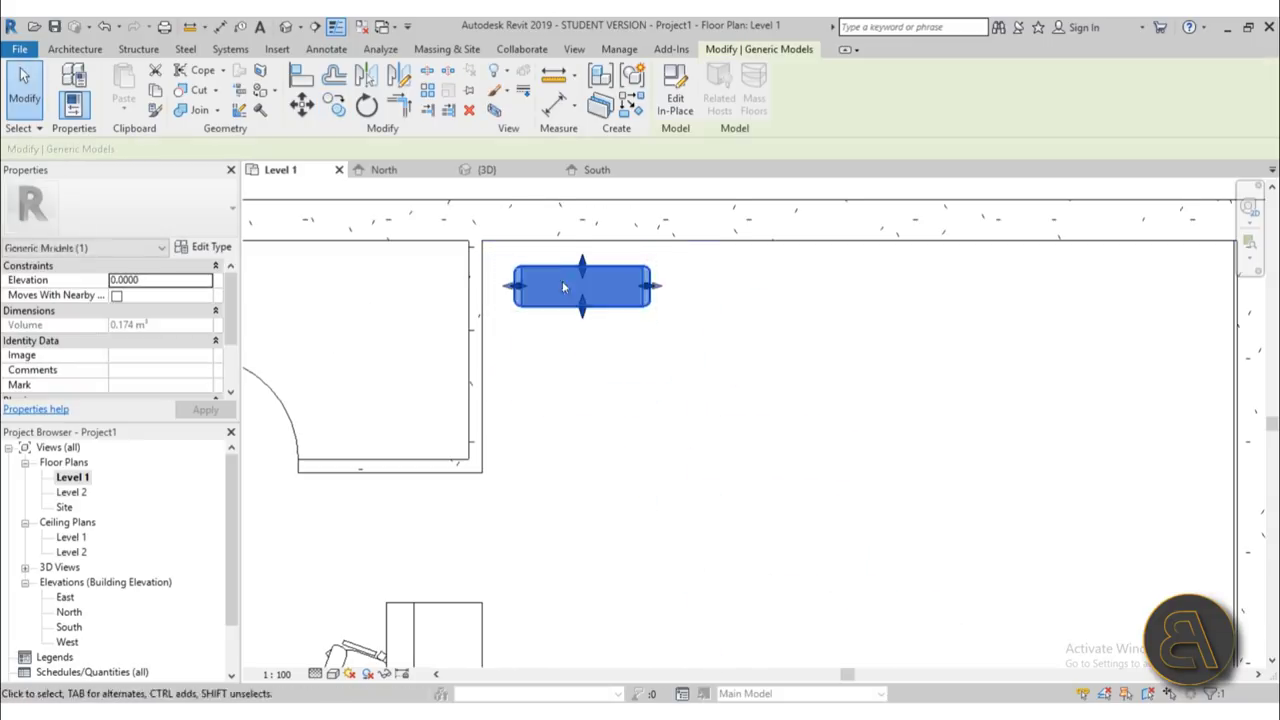
# - Move the copied display case straight up so its back edge sits against the back wall's inner face
pyautogui.scroll(4, 567, 302)
pyautogui.click(299, 110)
pyautogui.click(618, 263)
pyautogui.click(619, 197)
pyautogui.scroll(-5, 580, 300)
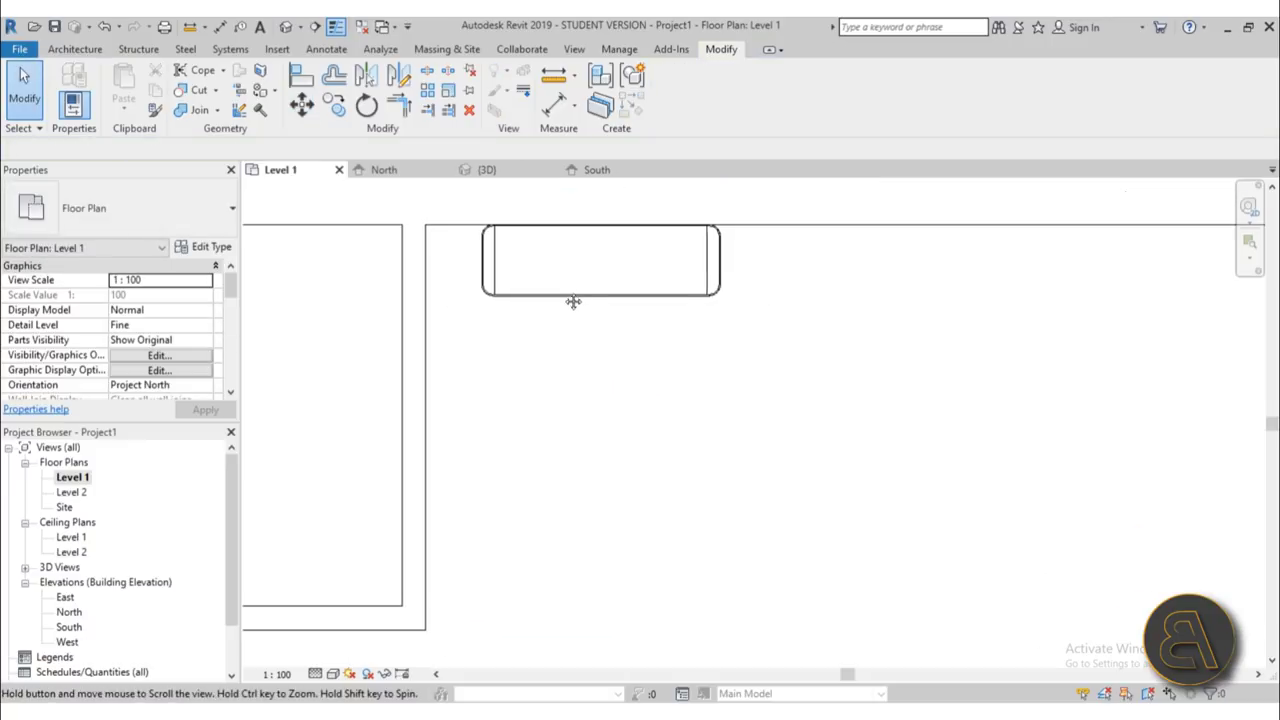
# - Try a linear array of 4 display cases along the back wall, spaced to the last position, and undo it
pyautogui.moveTo(619, 416); pyautogui.dragTo(452, 429, button='middle')
pyautogui.scroll(2, 434, 346)
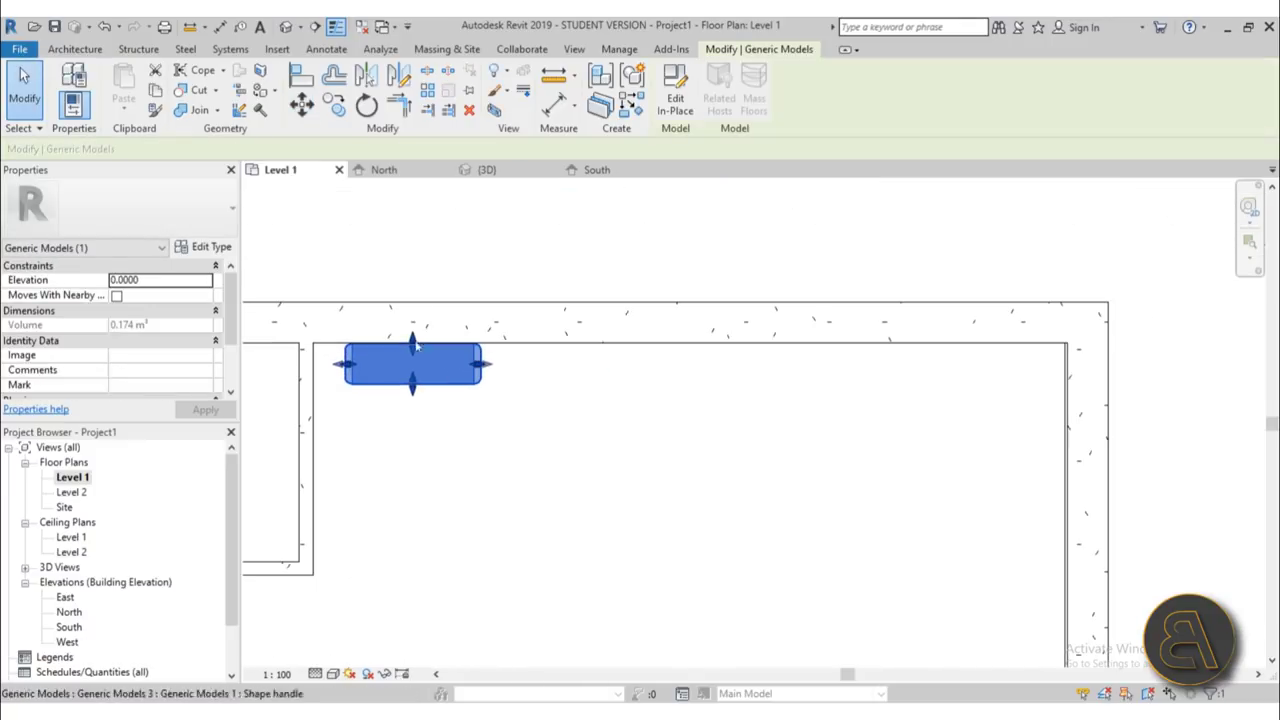
pyautogui.click(430, 91)
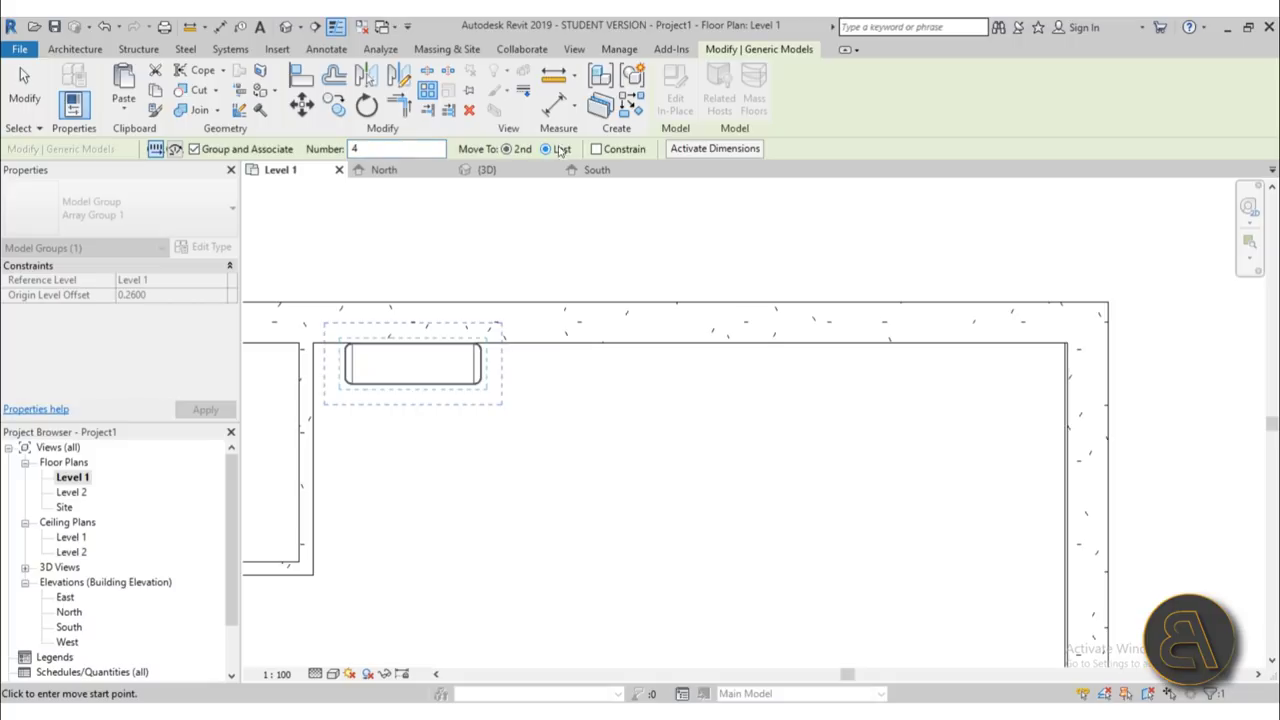
pyautogui.click(493, 360)
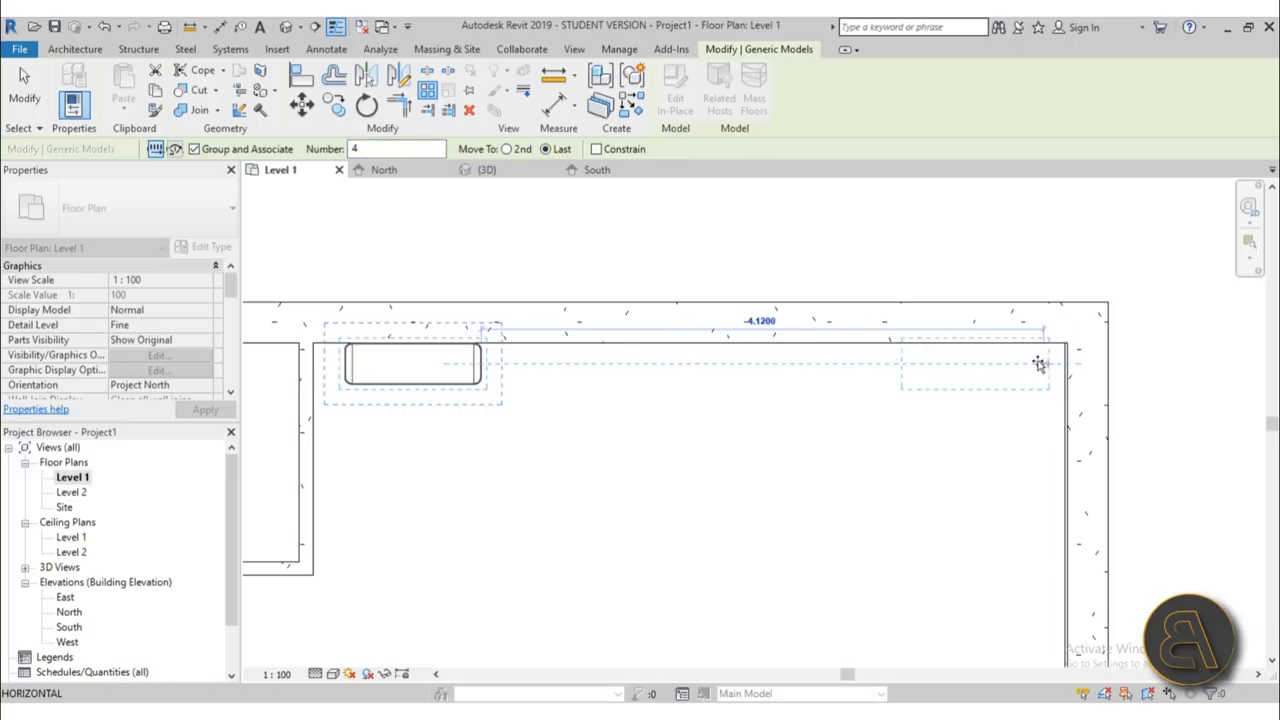
pyautogui.click(1030, 364)
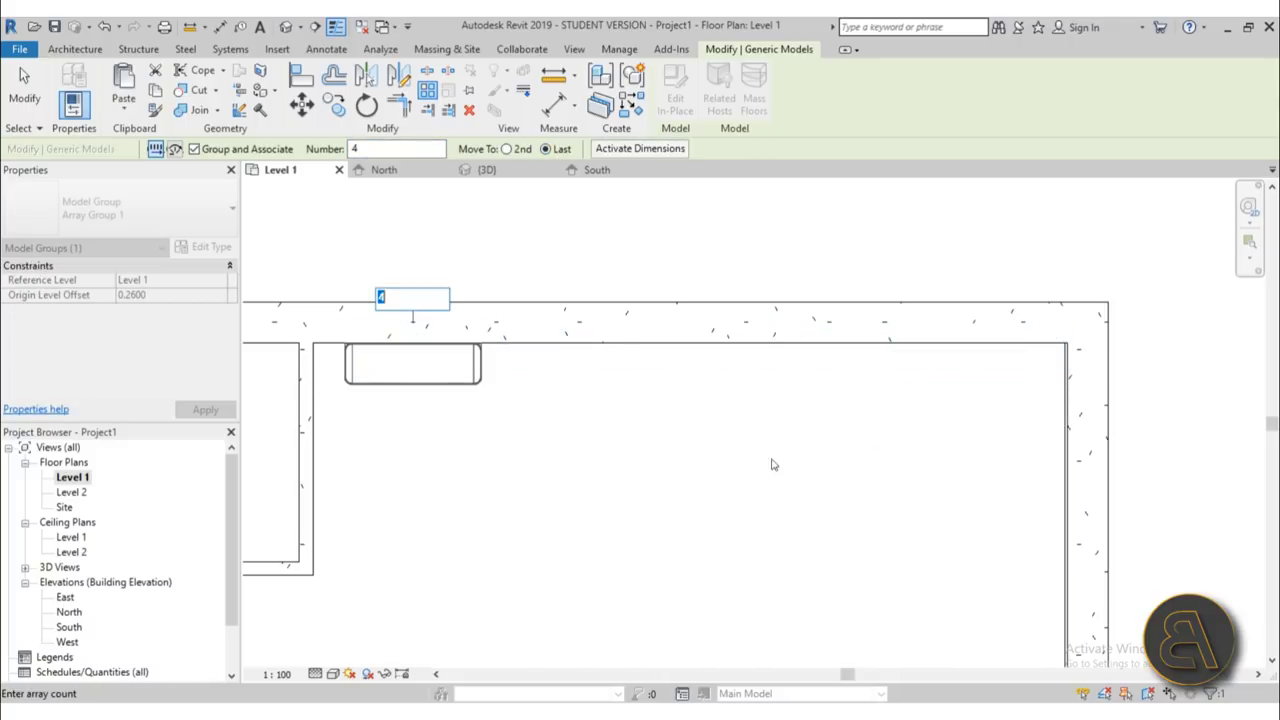
pyautogui.scroll(-6, 693, 410)
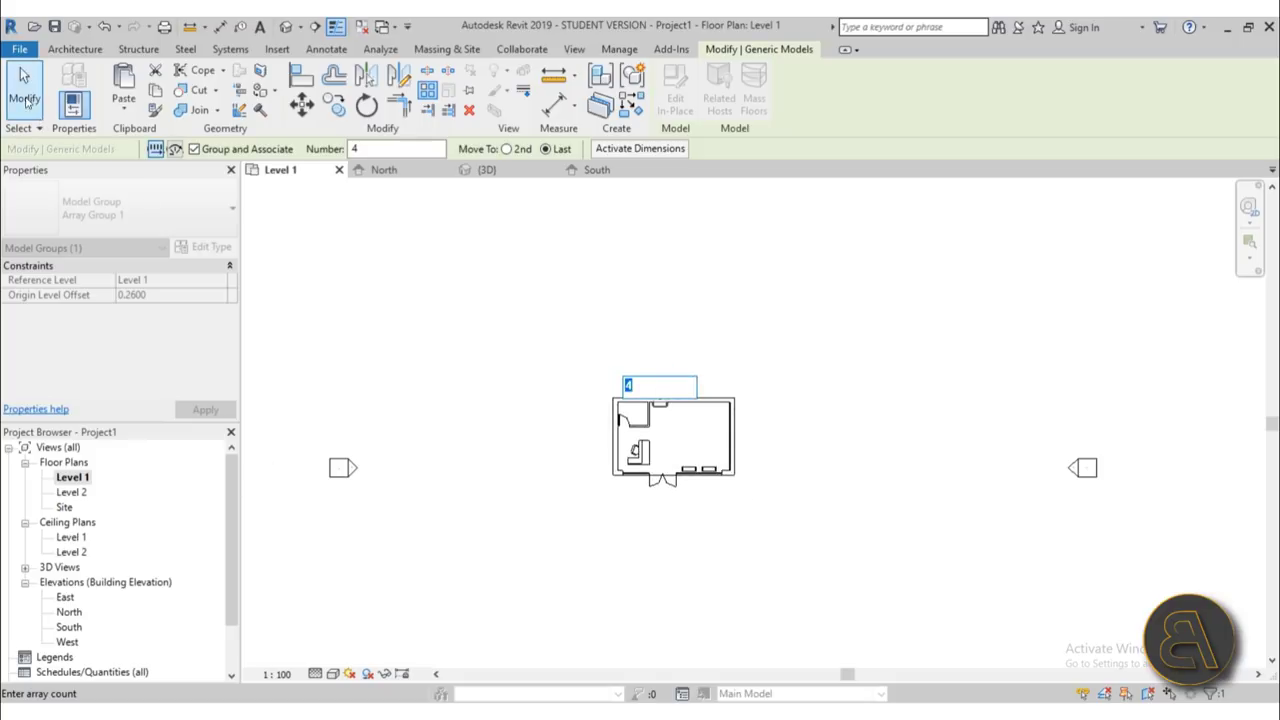
pyautogui.click(25, 98)
pyautogui.scroll(8, 720, 416)
pyautogui.click(614, 384)
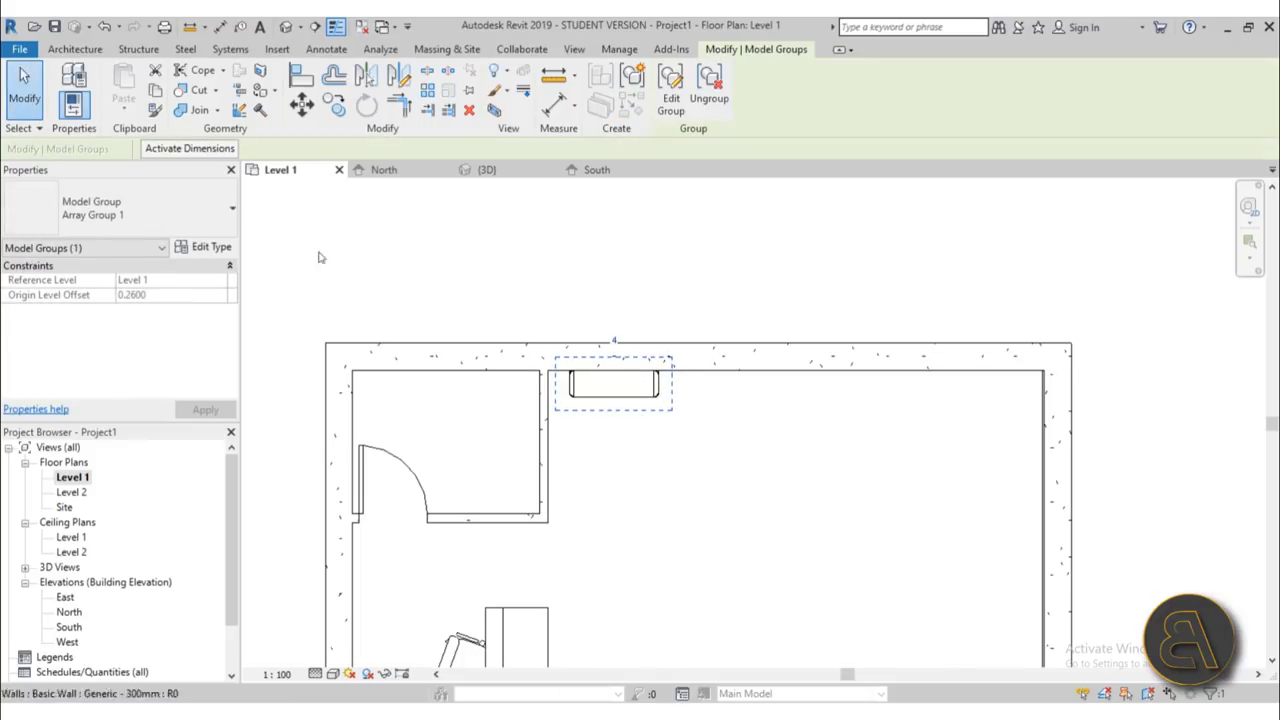
pyautogui.click(106, 28)
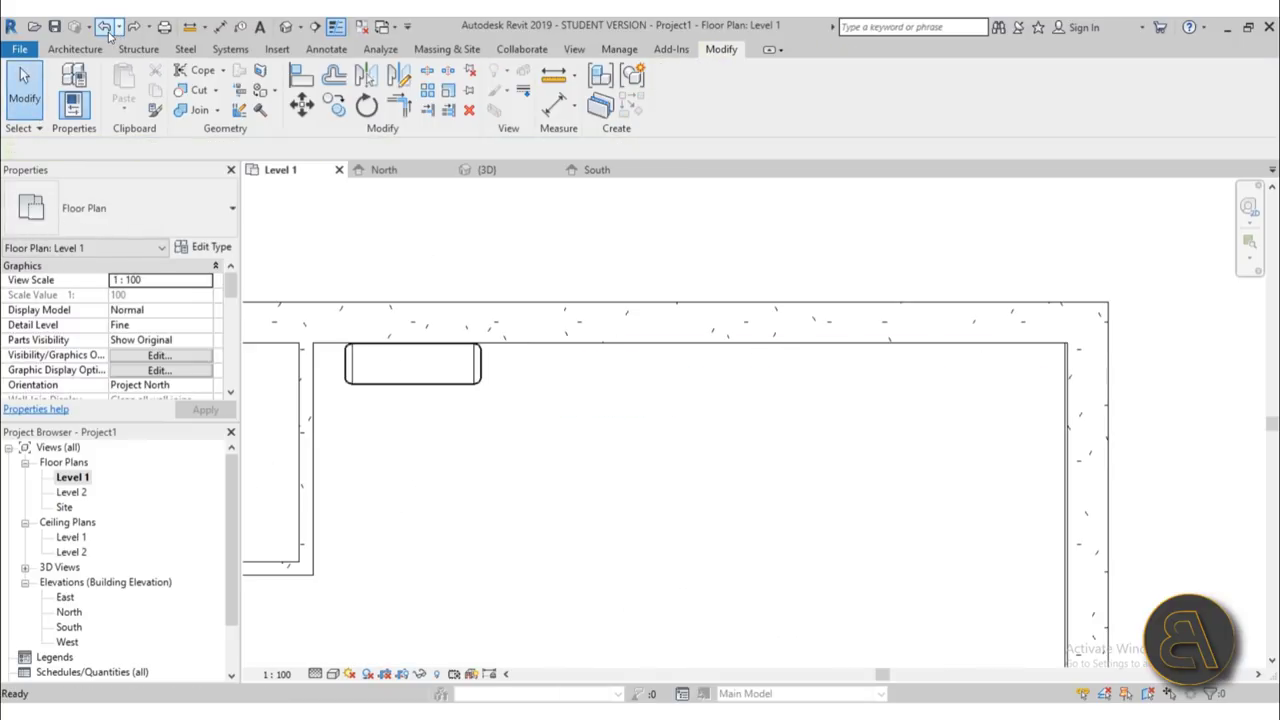
pyautogui.click(462, 368)
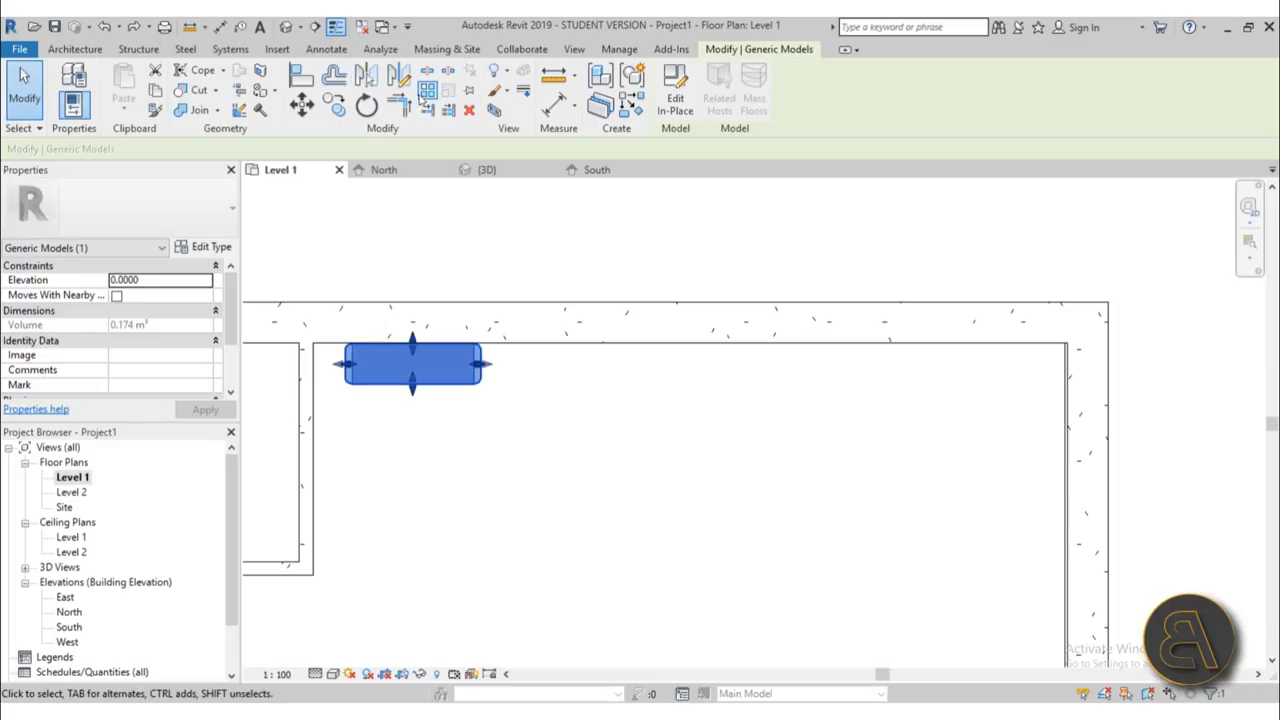
pyautogui.hotkey('ctrl', 'y')
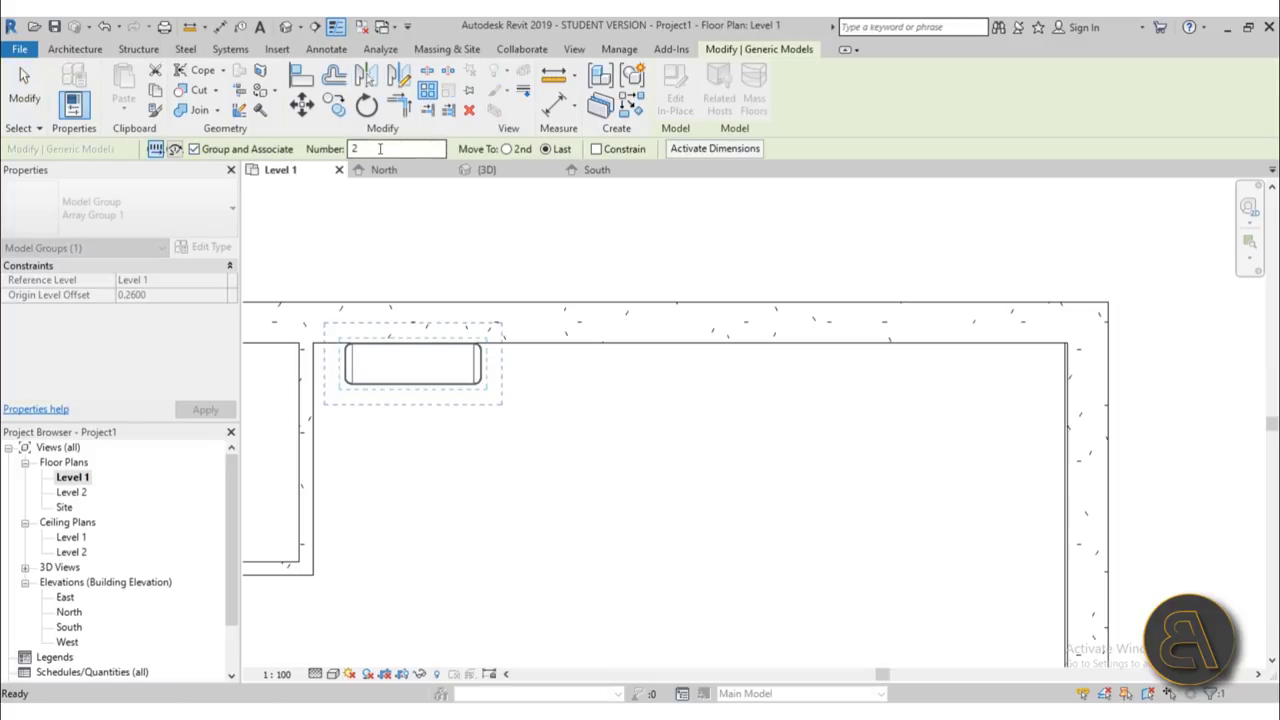
pyautogui.hotkey('ctrl', 'z')
# - Copy the back-wall display case three times horizontally to form a row of four along the wall
pyautogui.click(410, 366)
pyautogui.click(334, 104)
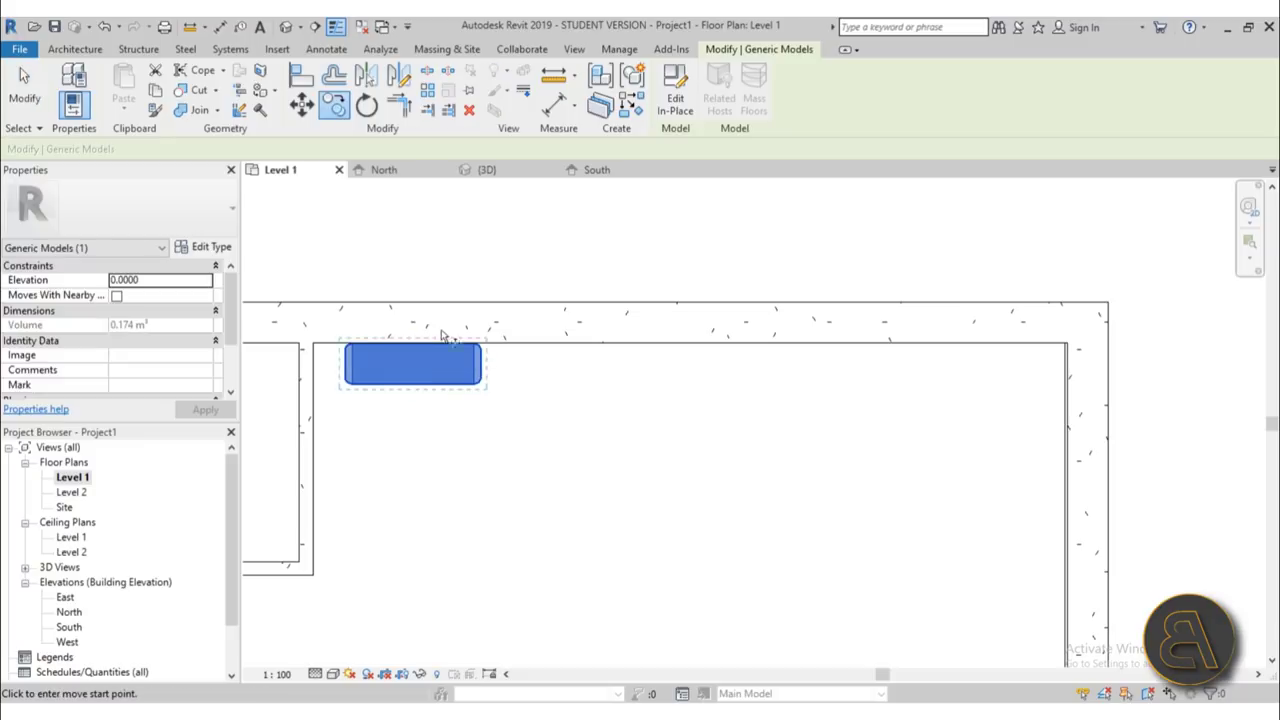
pyautogui.scroll(2, 418, 385)
pyautogui.click(400, 372)
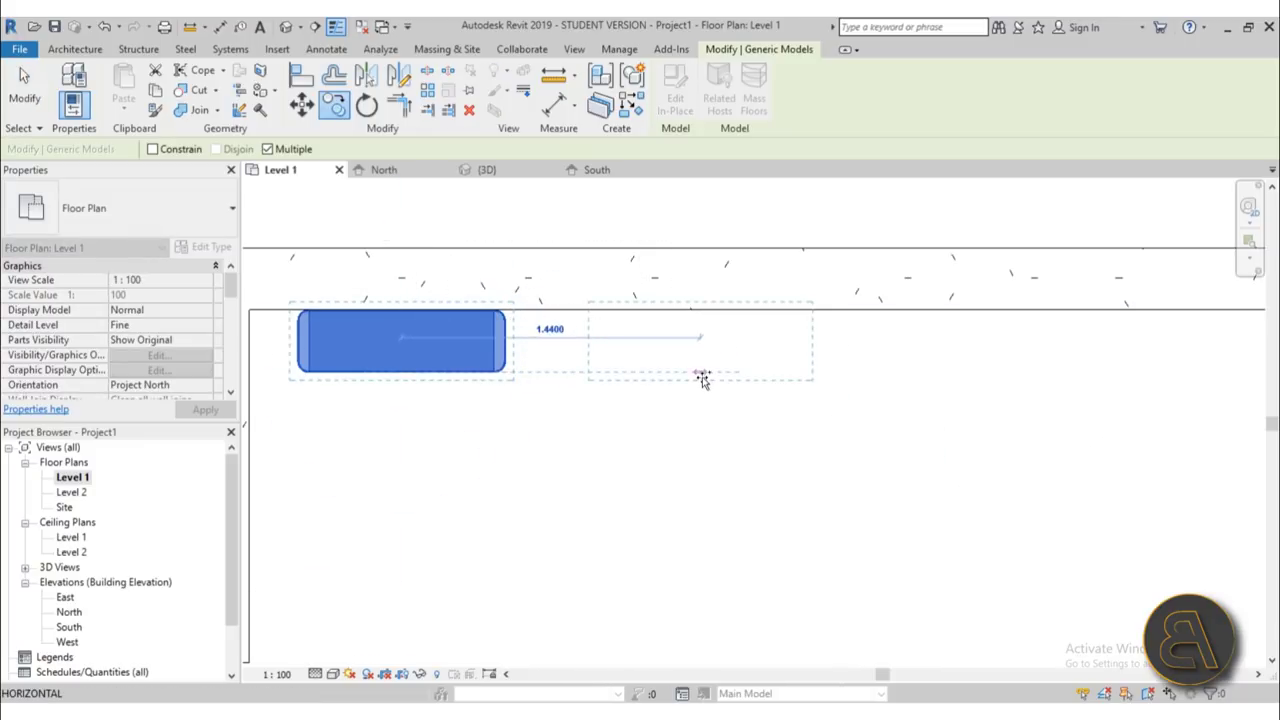
pyautogui.click(695, 378)
pyautogui.moveTo(811, 371); pyautogui.dragTo(372, 430, button='middle')
pyautogui.scroll(-1, 372, 430)
pyautogui.click(425, 430)
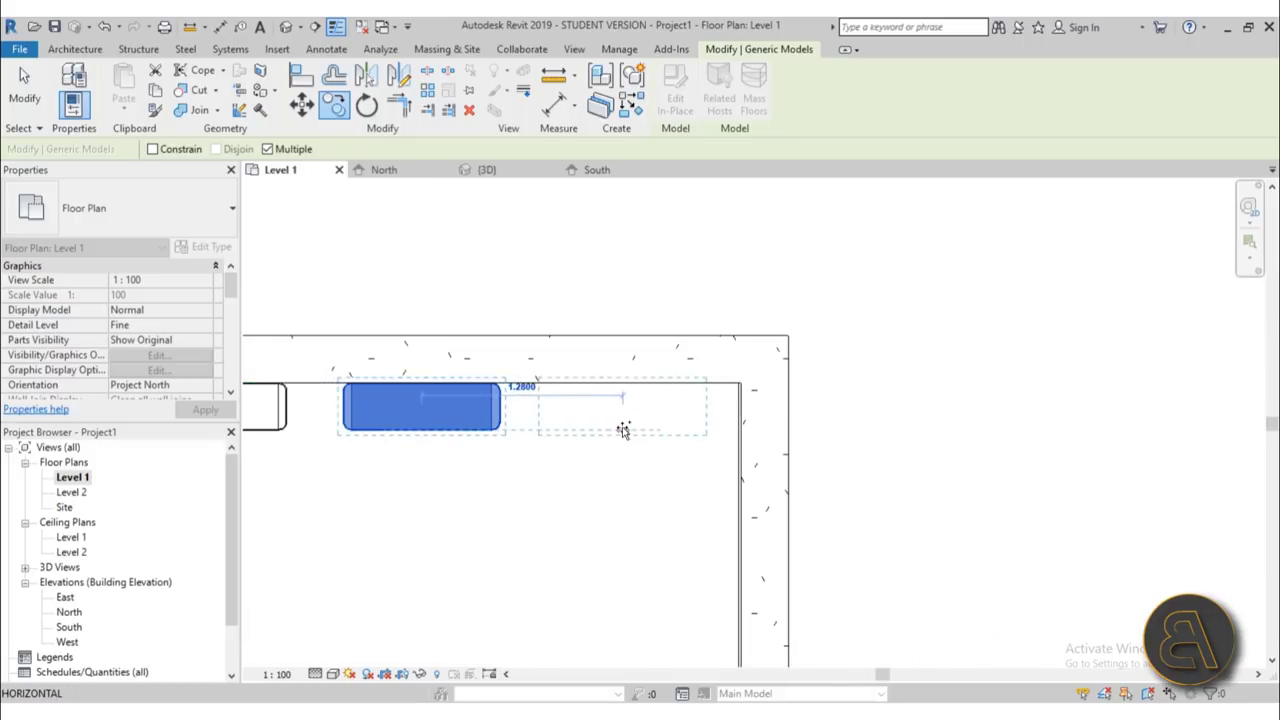
pyautogui.click(632, 429)
pyautogui.scroll(-1, 661, 483)
pyautogui.moveTo(661, 483); pyautogui.dragTo(843, 480, button='middle')
pyautogui.press('Escape')
pyautogui.press('Escape')
pyautogui.moveTo(497, 474); pyautogui.dragTo(551, 450, button='middle')
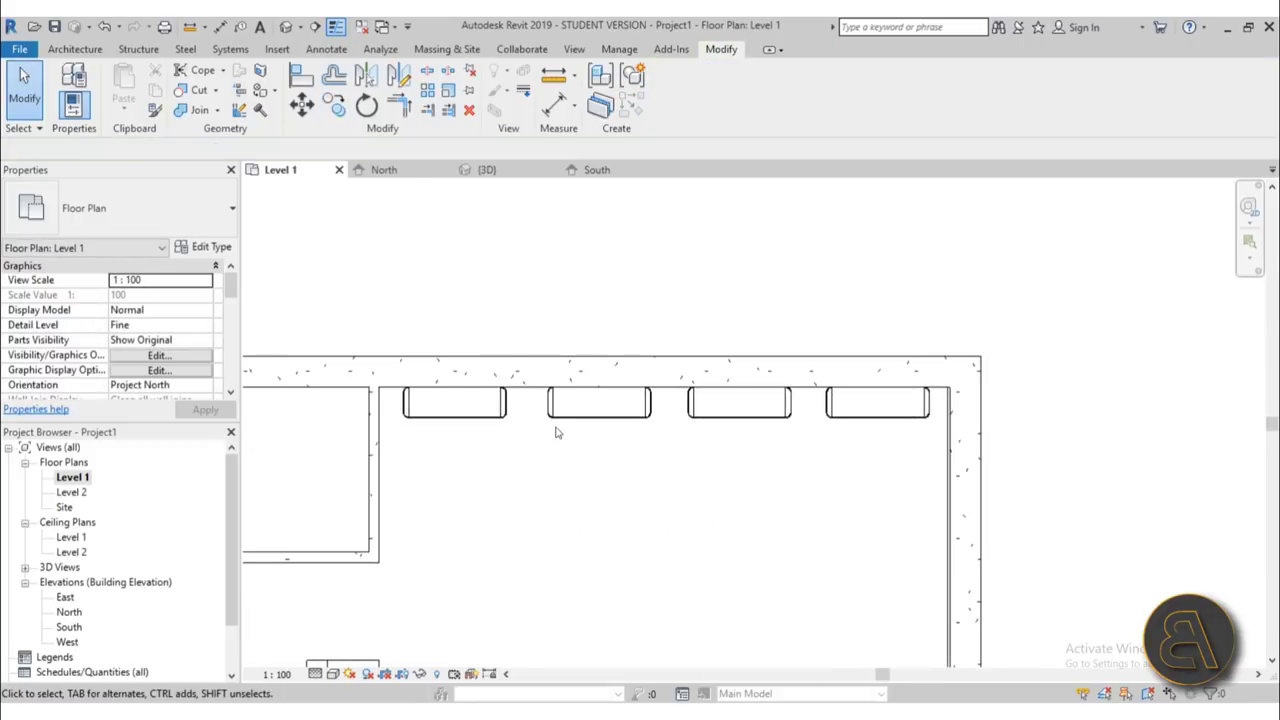
# - Nudge the second display case in the back-wall row to the left to even out the gaps
pyautogui.click(584, 414)
pyautogui.scroll(2, 628, 437)
pyautogui.press('Left')
pyautogui.press('Left')
pyautogui.press('Left')
pyautogui.press('Left')
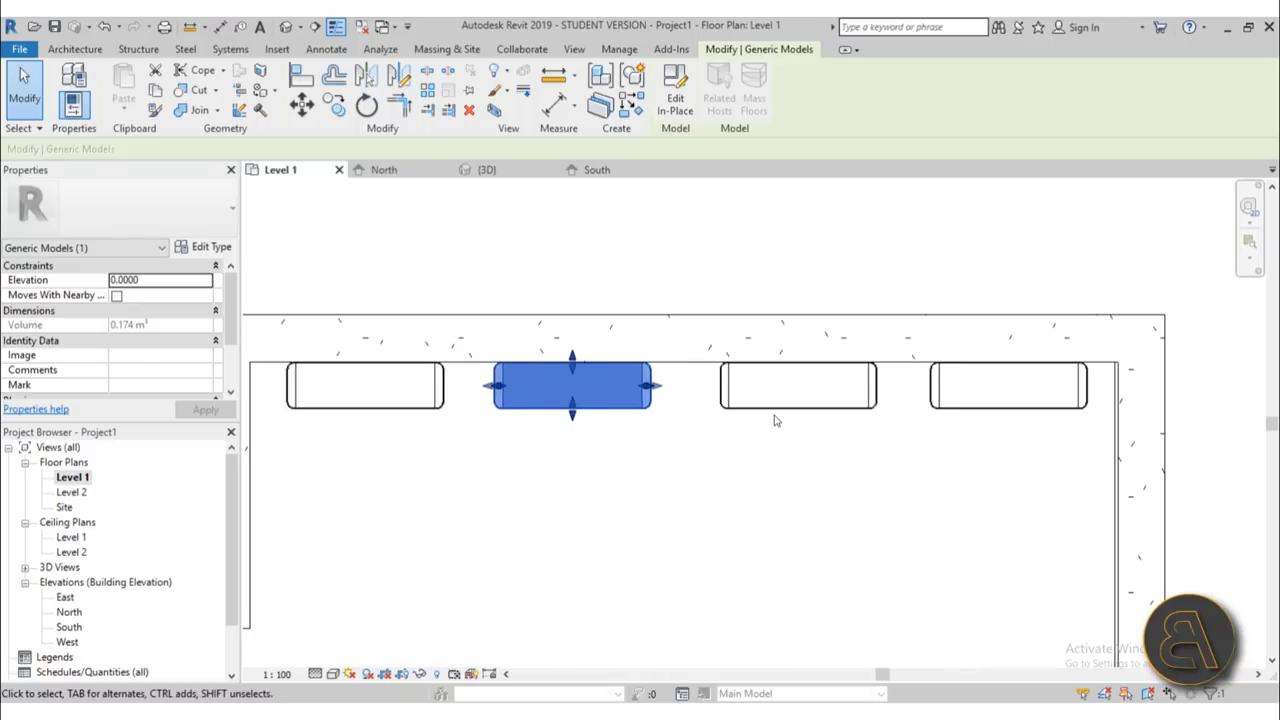
# - Nudge the third and fourth display cases in the back-wall row to the left
pyautogui.press('Escape')
pyautogui.click(783, 421)
pyautogui.press('Left')
pyautogui.press('Left')
pyautogui.click(995, 436)
pyautogui.press('Left')
pyautogui.press('Left')
pyautogui.press('Left')
# - Nudge the first and second back-wall display cases right and the third slightly left to even out the spacing
pyautogui.click(334, 424)
pyautogui.press('Right')
pyautogui.press('Right')
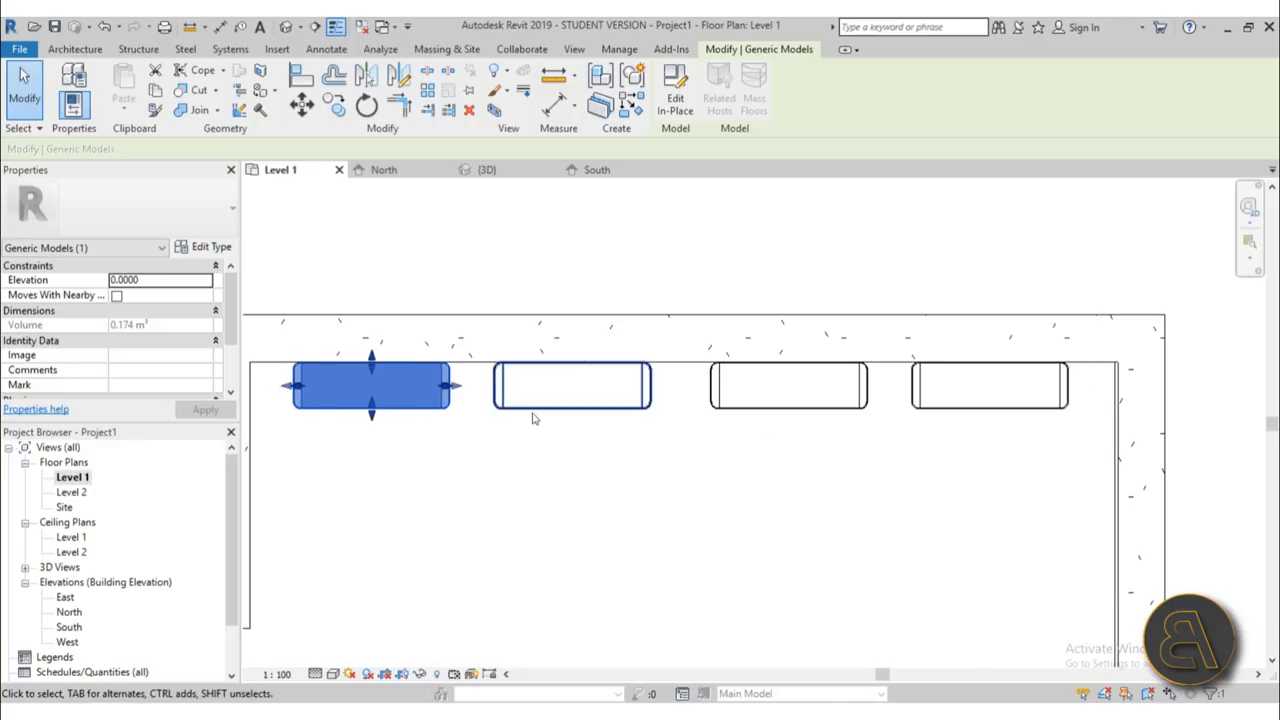
pyautogui.click(540, 424)
pyautogui.press('Right')
pyautogui.press('Right')
pyautogui.click(776, 431)
pyautogui.press('Left')
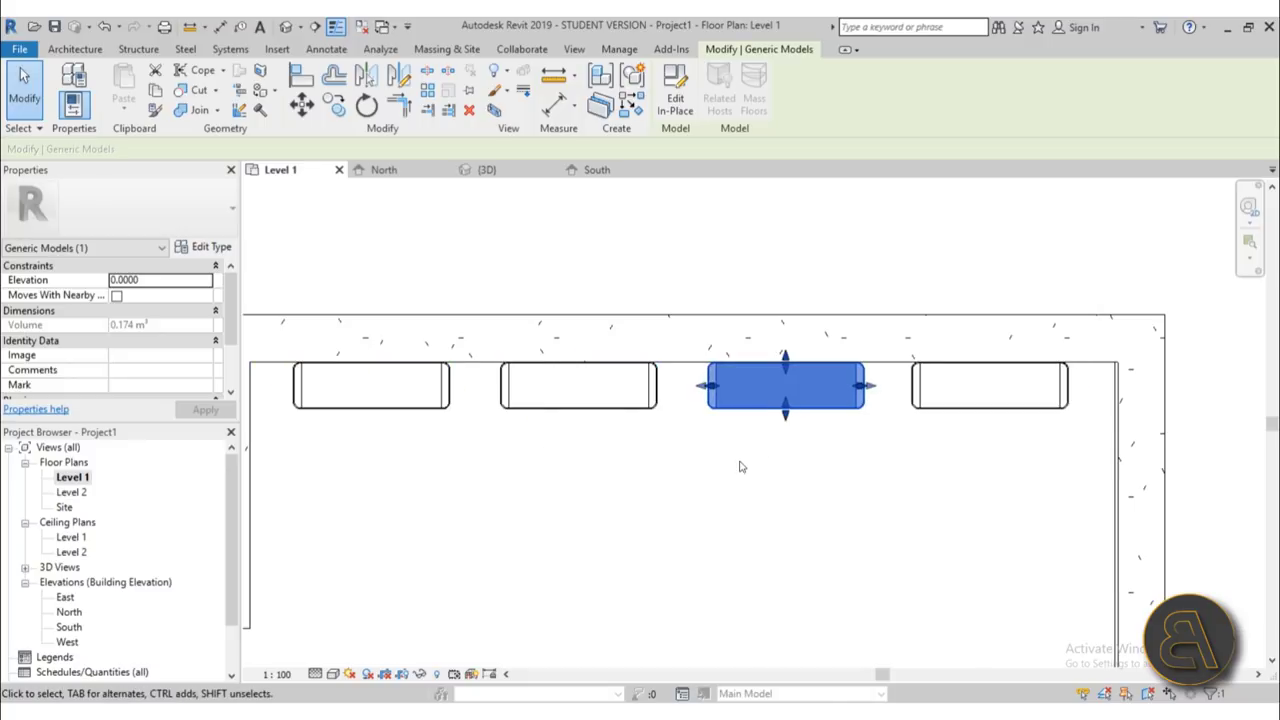
pyautogui.click(563, 404)
pyautogui.click(594, 470)
# - Load the M_Chair-Corbu and M_Sofa-Corbu families from the Furniture library's Seating folder for component placement
pyautogui.scroll(-3, 594, 470)
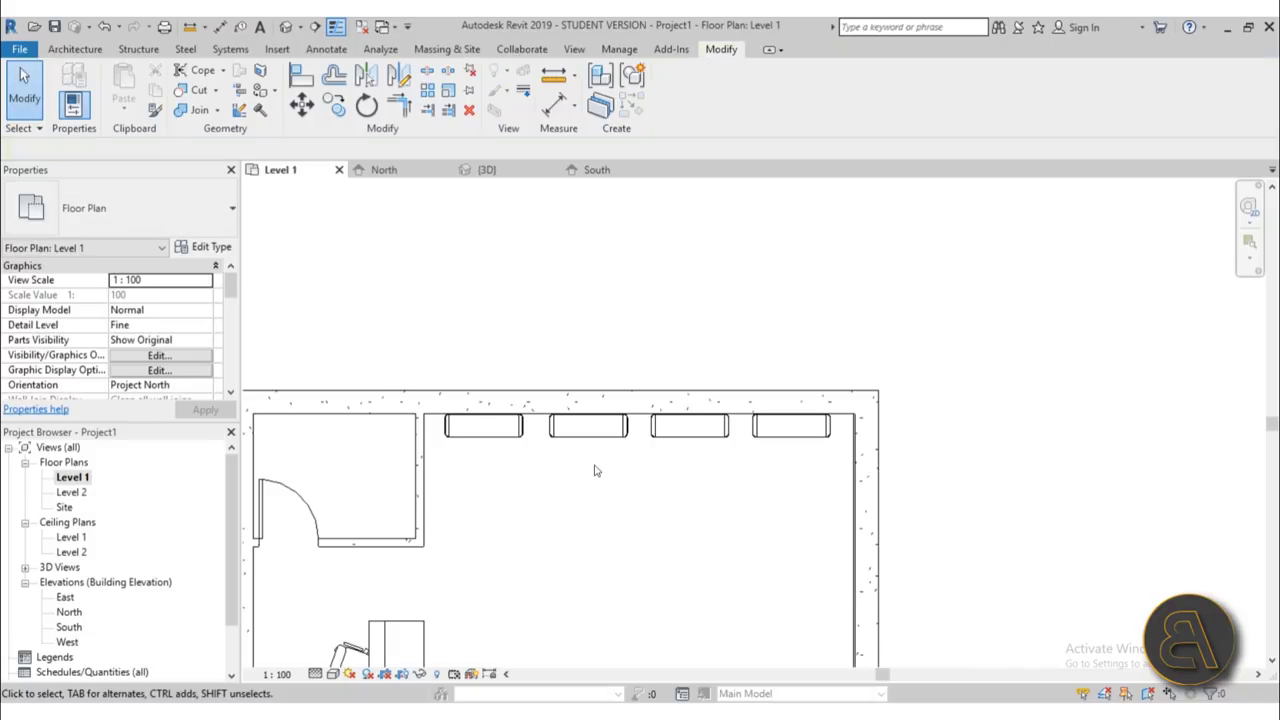
pyautogui.scroll(-3, 596, 546)
pyautogui.moveTo(597, 547); pyautogui.dragTo(602, 376, button='middle')
pyautogui.scroll(2, 711, 398)
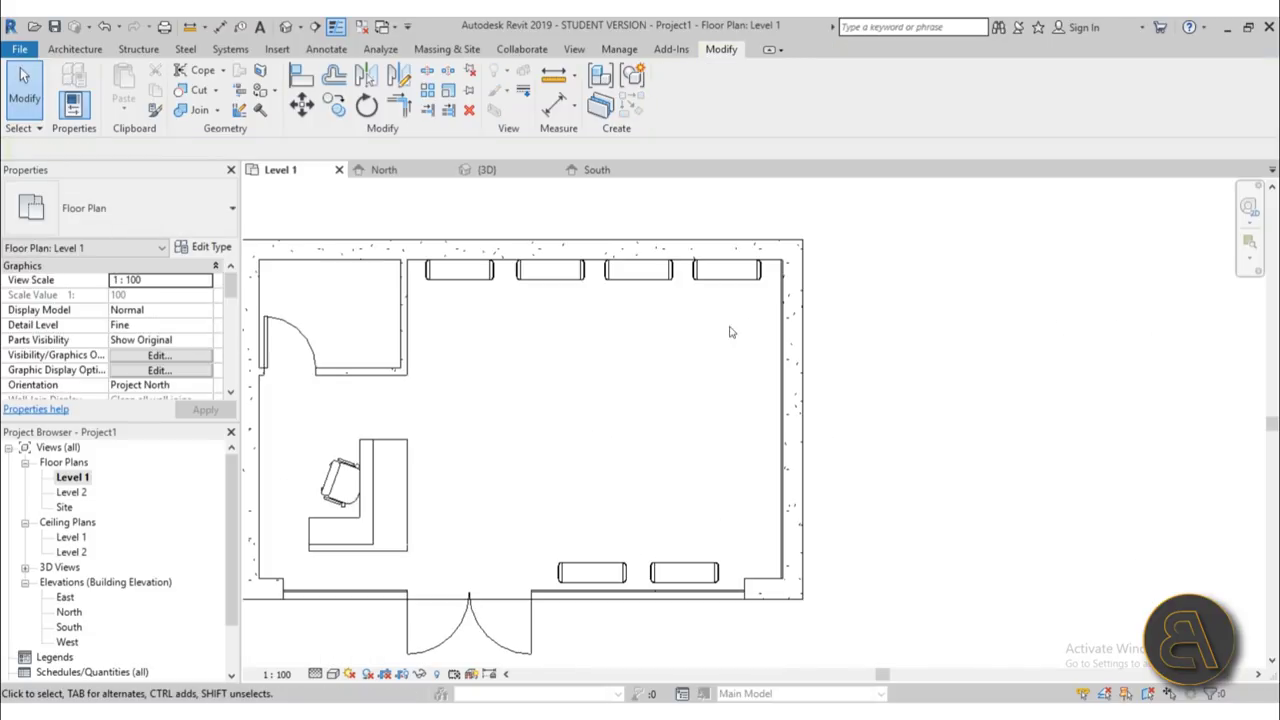
pyautogui.click(75, 49)
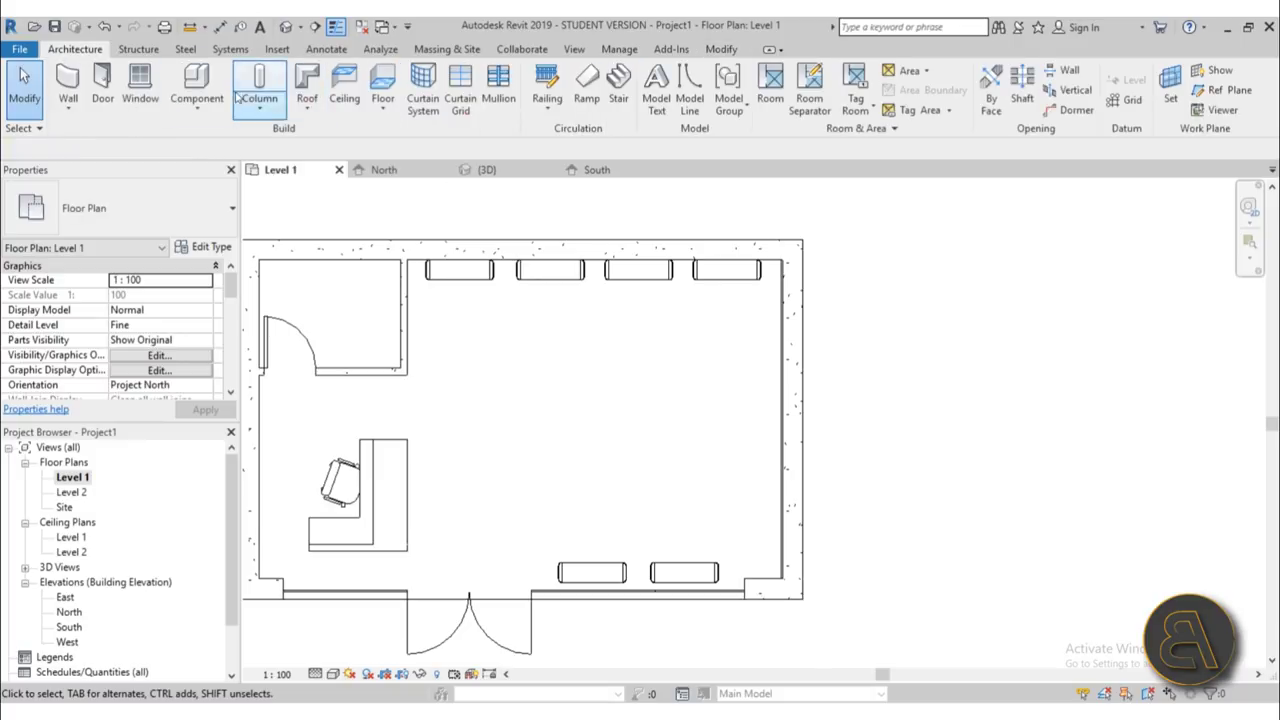
pyautogui.click(200, 85)
pyautogui.click(672, 98)
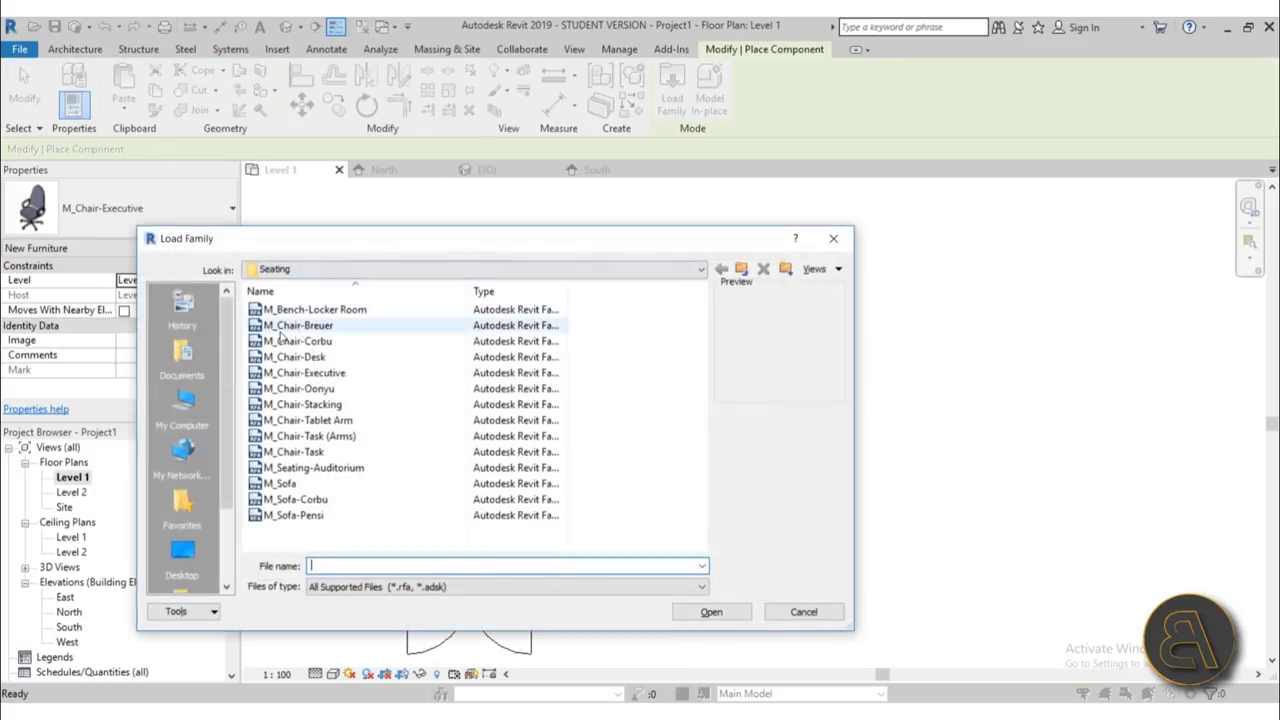
pyautogui.click(741, 270)
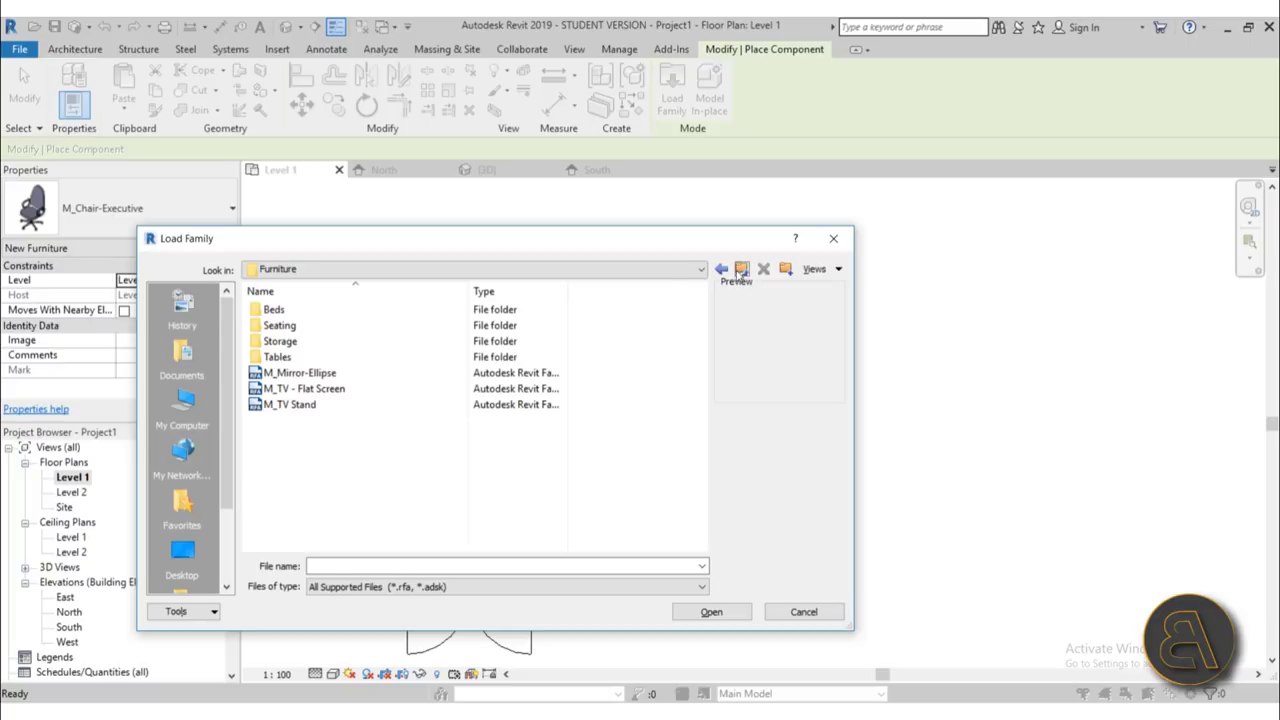
pyautogui.doubleClick(283, 325)
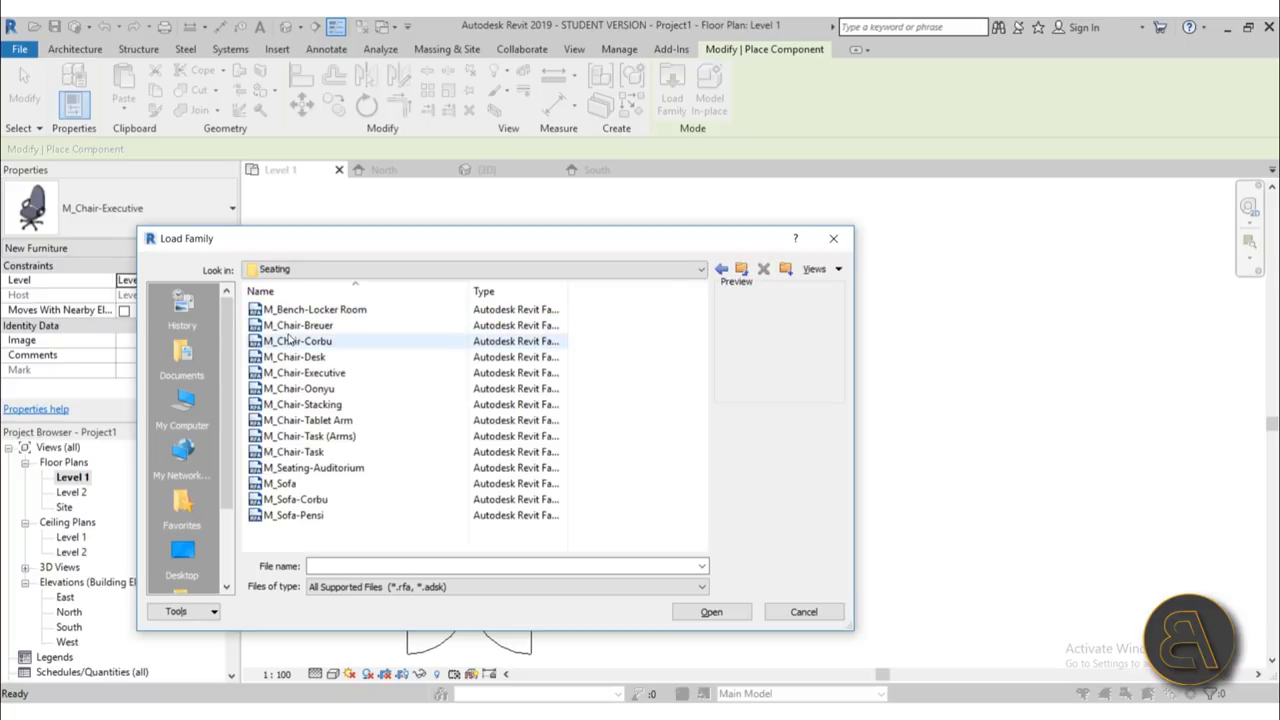
pyautogui.click(289, 341)
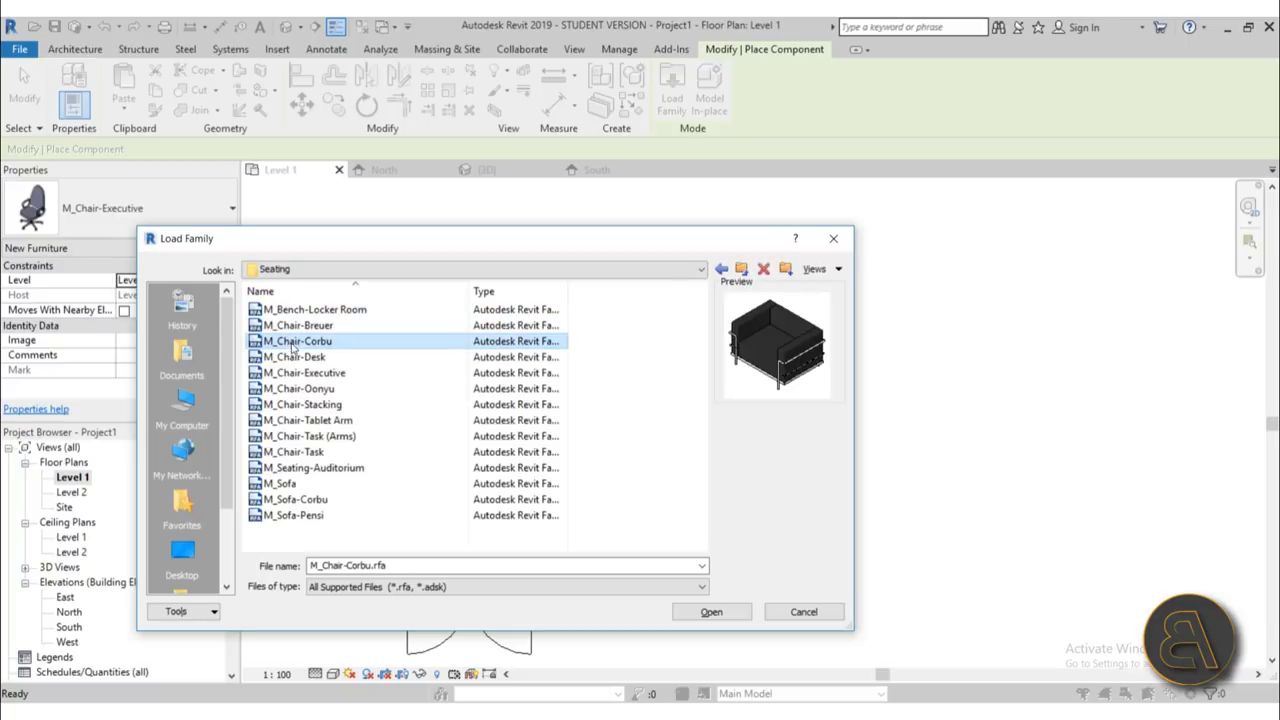
pyautogui.click(300, 499)
pyautogui.click(709, 614)
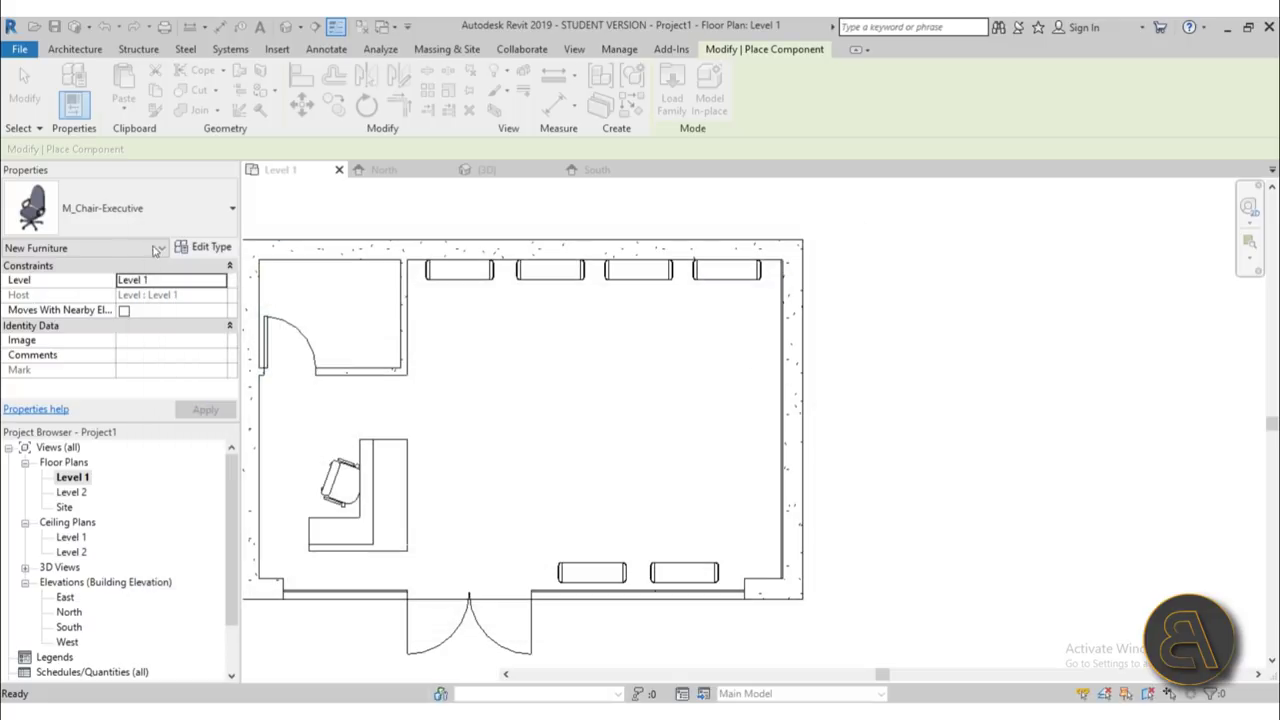
# - Rotate the M_Chair-Corbu armchair so its back faces the right-hand wall and place it near the front corner
pyautogui.press('space')
pyautogui.press('space')
pyautogui.press('space')
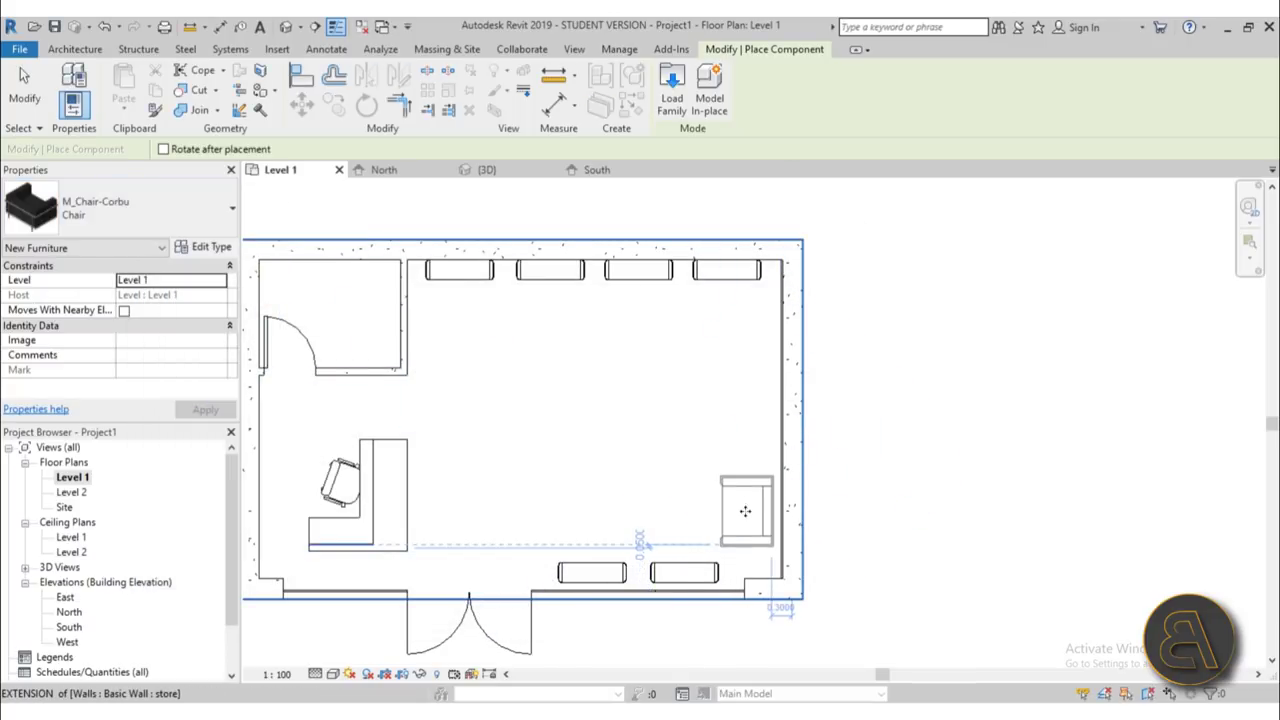
pyautogui.click(745, 511)
# - Place an M_Sofa-Corbu sofa along the right-hand wall behind the armchair, aligned with it
pyautogui.click(120, 207)
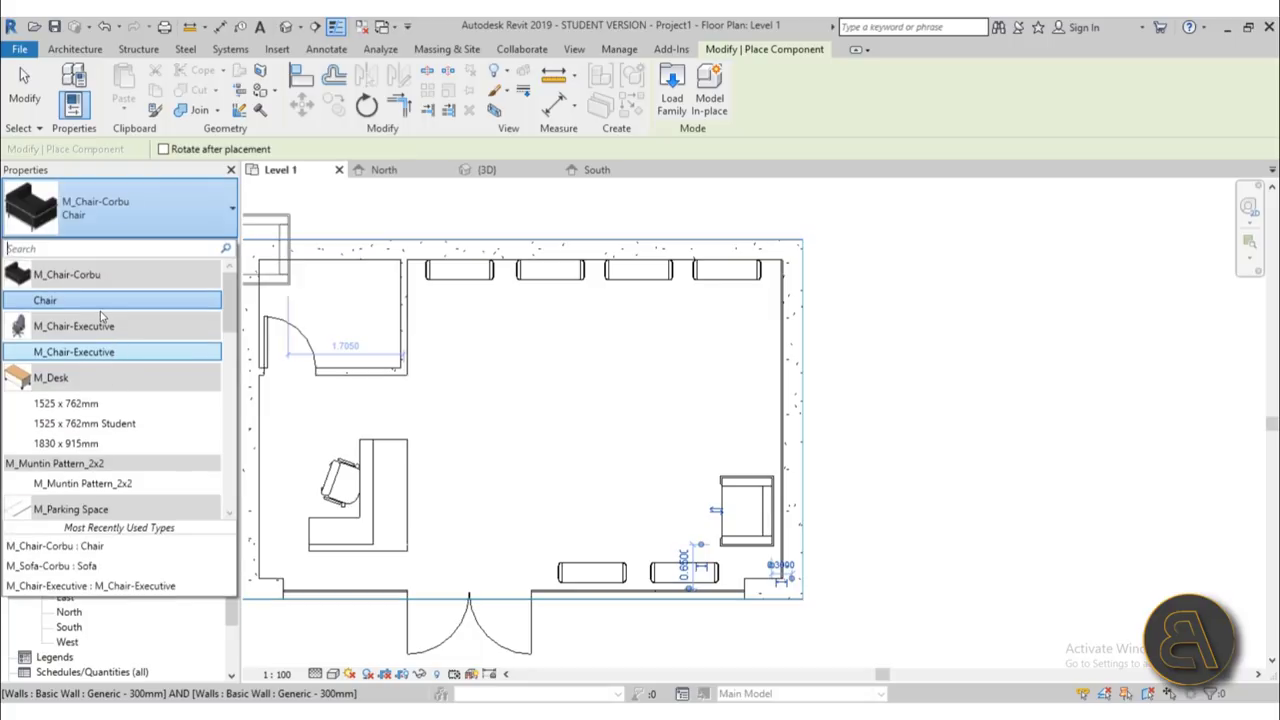
pyautogui.scroll(-12, 95, 318)
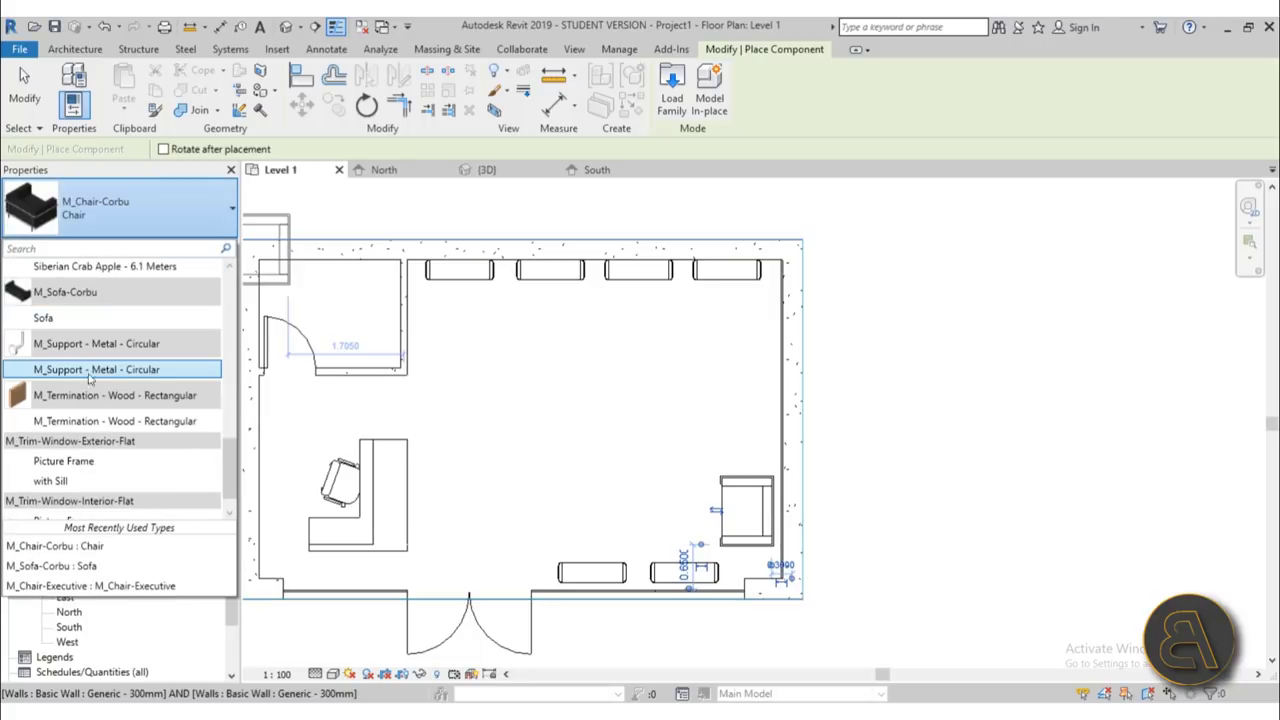
pyautogui.click(80, 319)
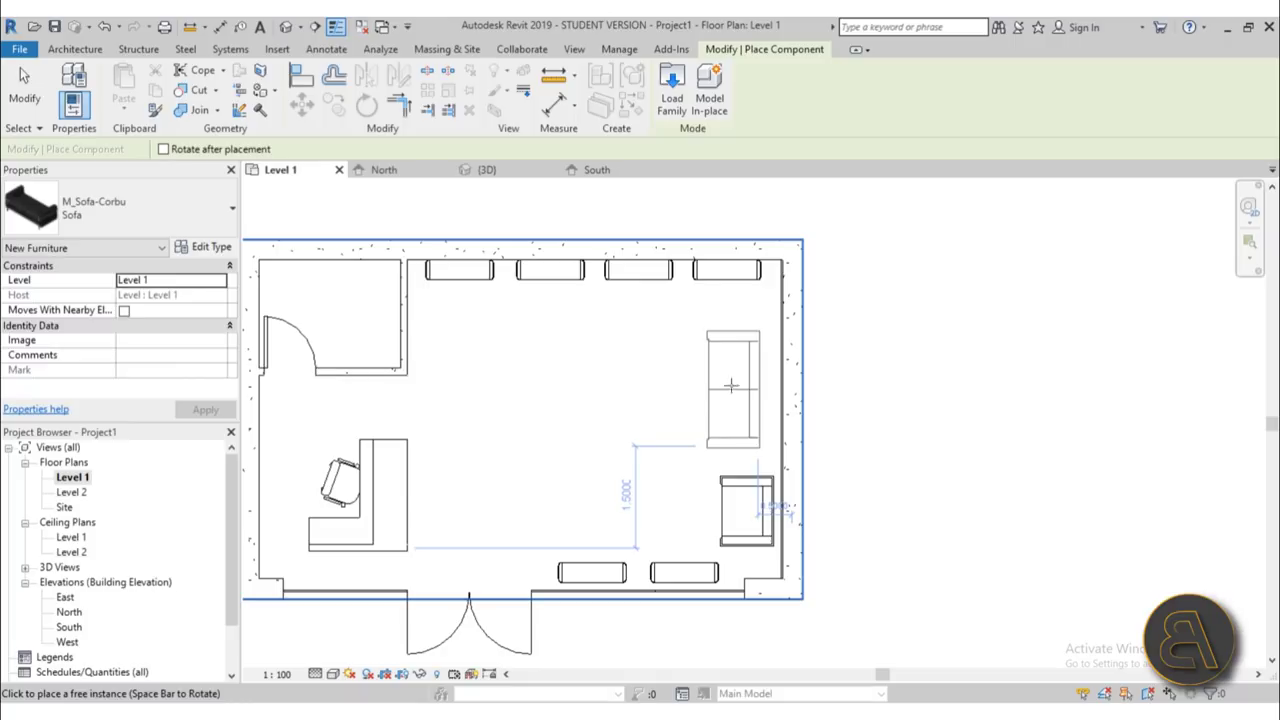
pyautogui.click(746, 392)
pyautogui.press('Escape')
pyautogui.press('Escape')
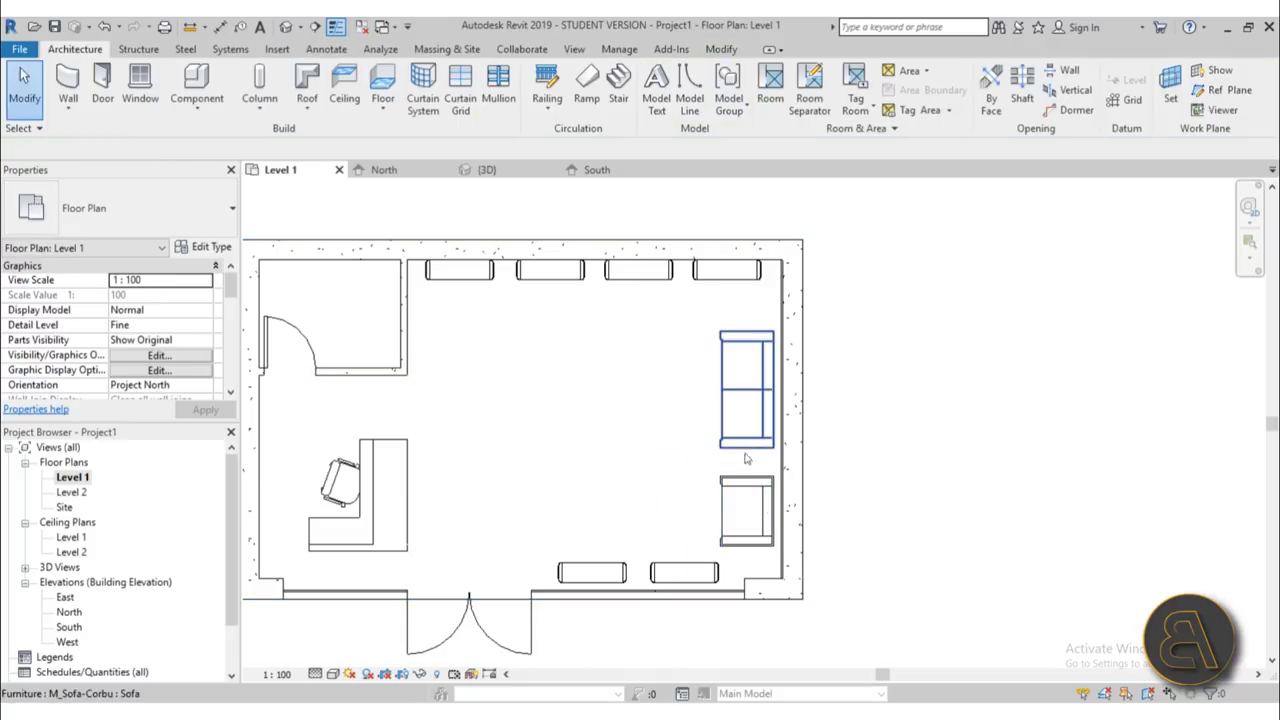
# - Nudge the armchair up toward the sofa to narrow the gap between them
pyautogui.click(746, 508)
pyautogui.press('Up')
pyautogui.press('Up')
pyautogui.press('Up')
pyautogui.press('Up')
pyautogui.press('Up')
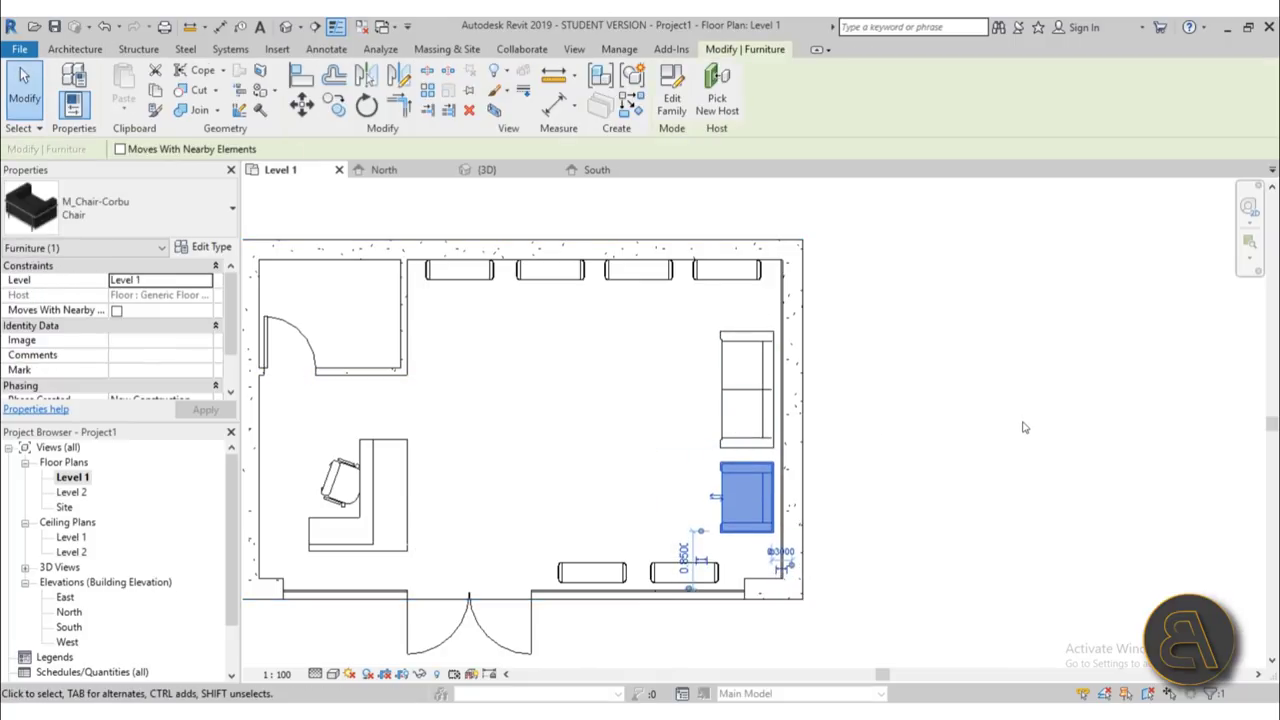
pyautogui.click(991, 443)
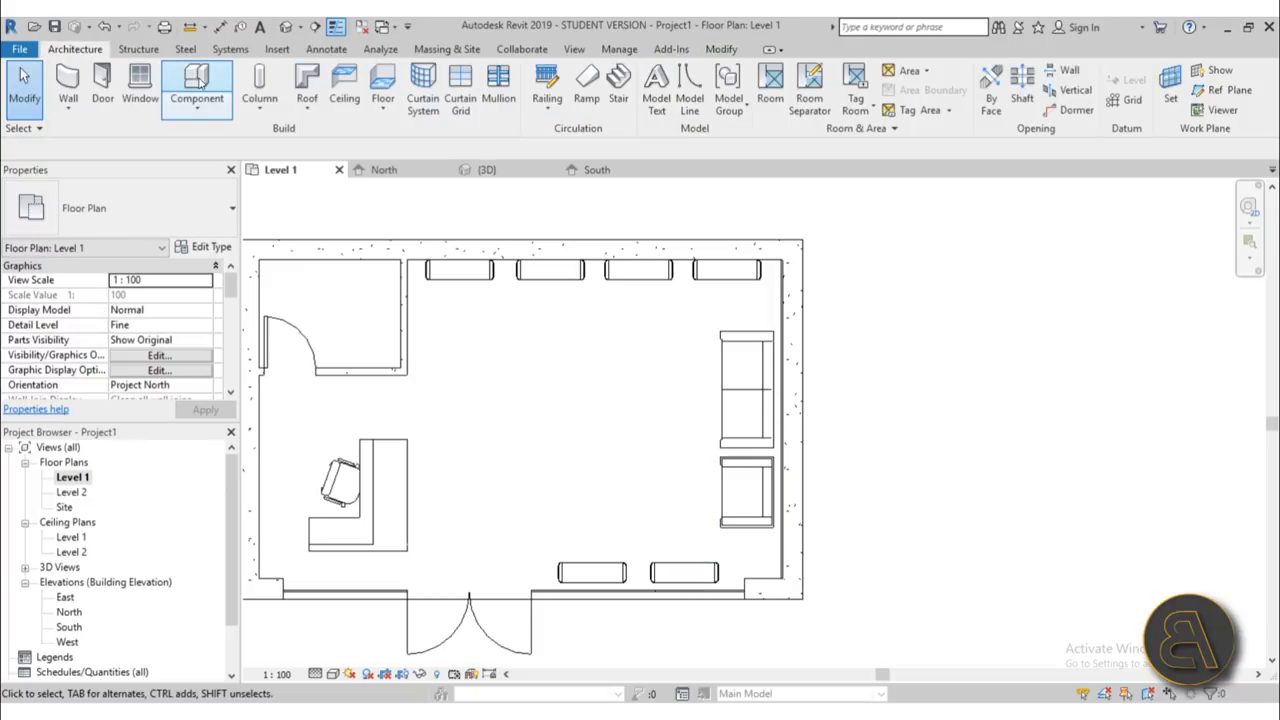
pyautogui.click(749, 433)
pyautogui.press('Return')
pyautogui.scroll(3, 543, 386)
pyautogui.click(26, 88)
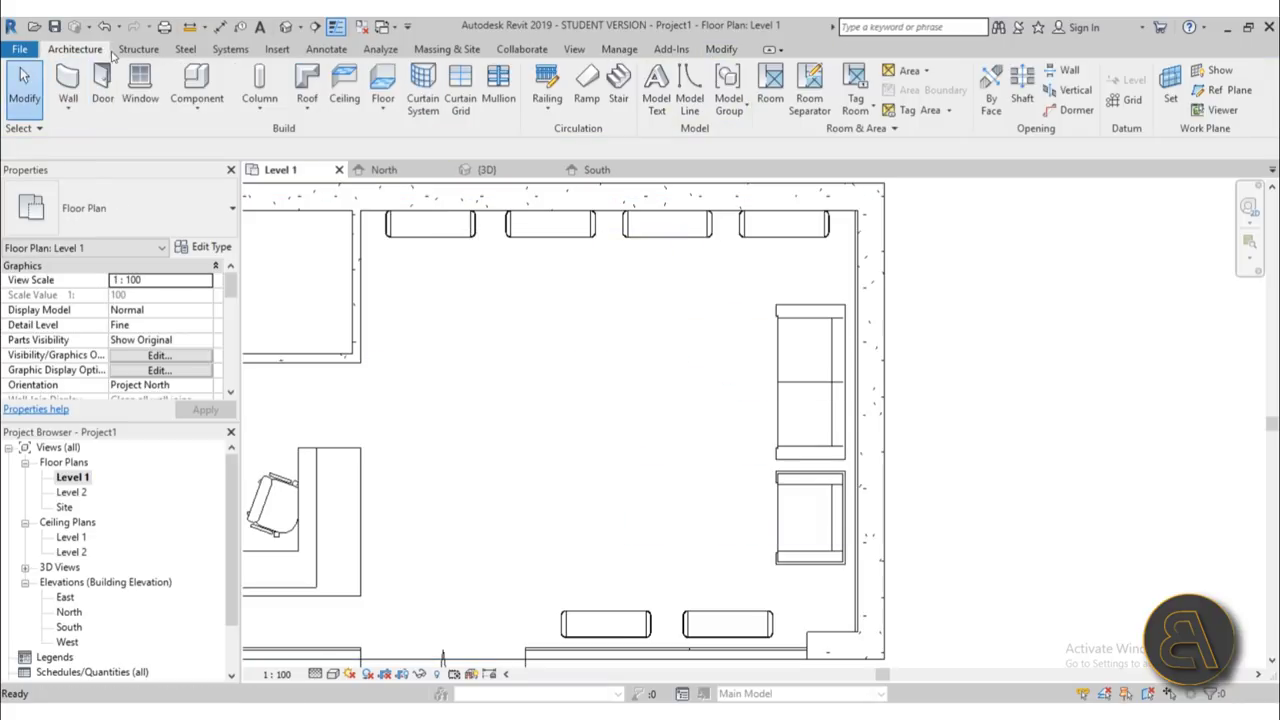
# - Start an in-place model in the Furniture category, keeping the suggested name
pyautogui.click(197, 105)
pyautogui.click(195, 177)
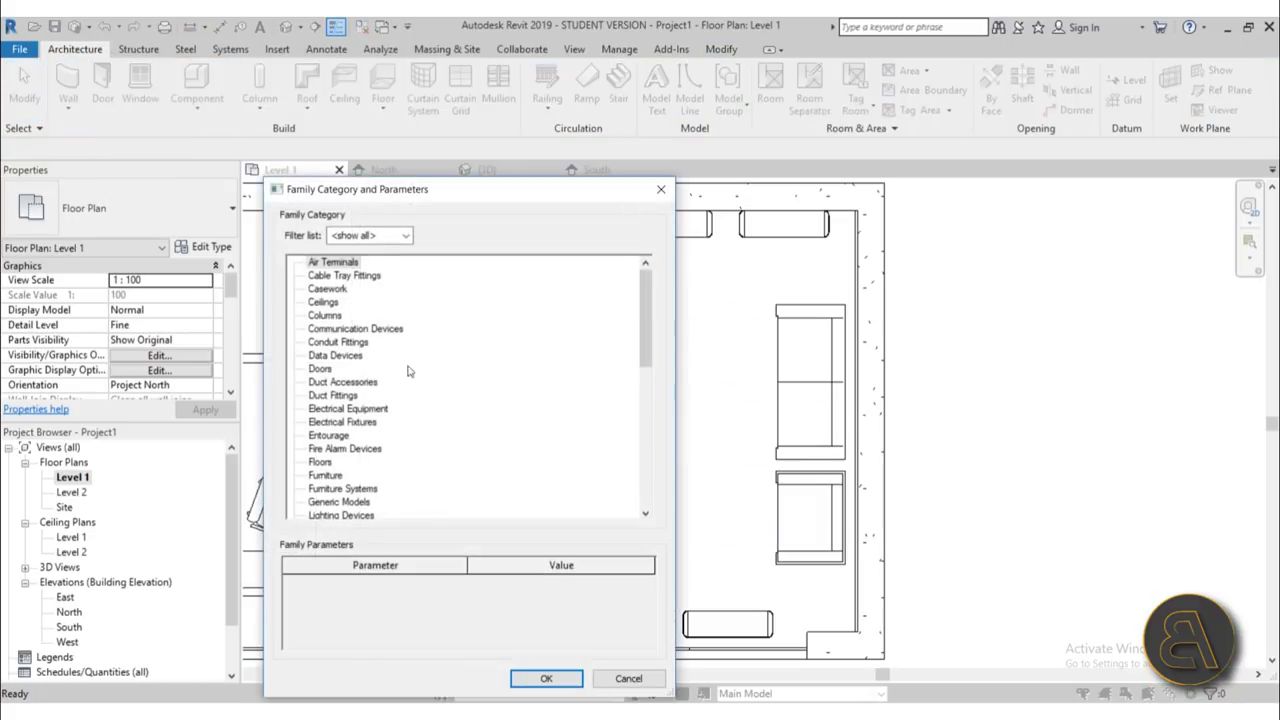
pyautogui.scroll(-2, 391, 403)
pyautogui.doubleClick(326, 409)
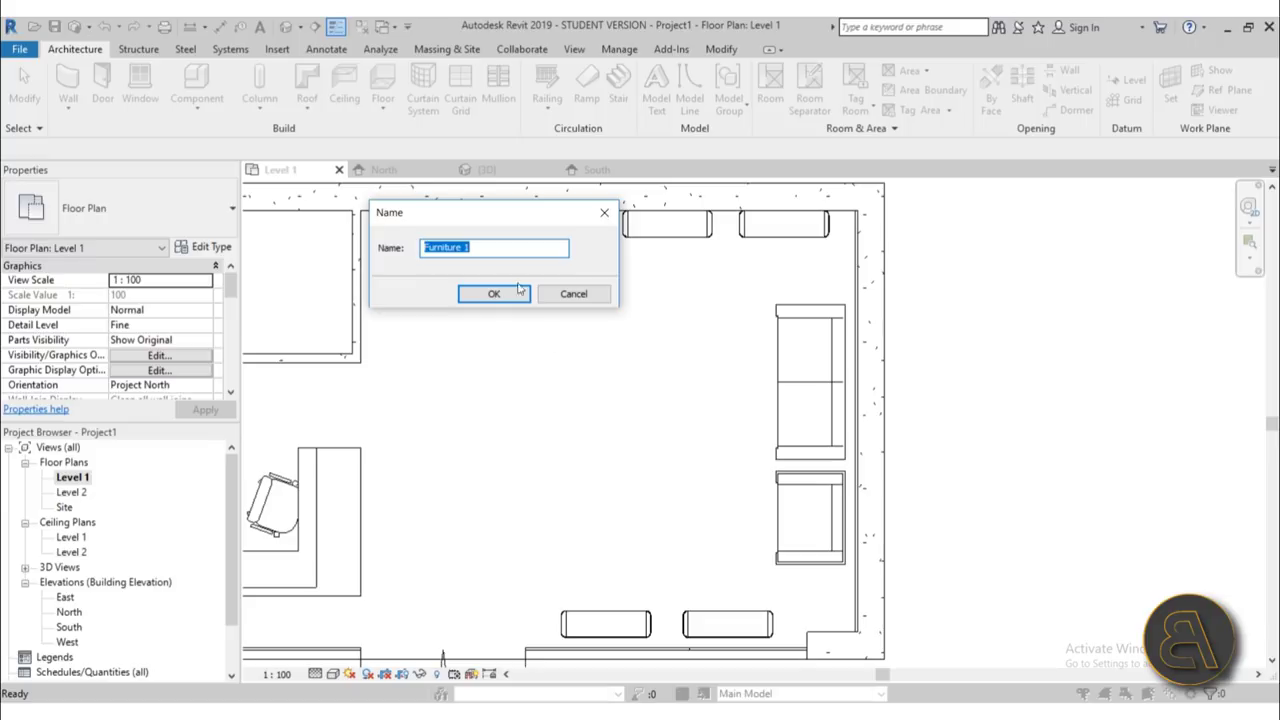
pyautogui.click(494, 295)
# - Begin an extrusion and sketch a rectangle about 0.6 by 0.5 m in the middle of the store floor
pyautogui.click(141, 85)
pyautogui.click(625, 73)
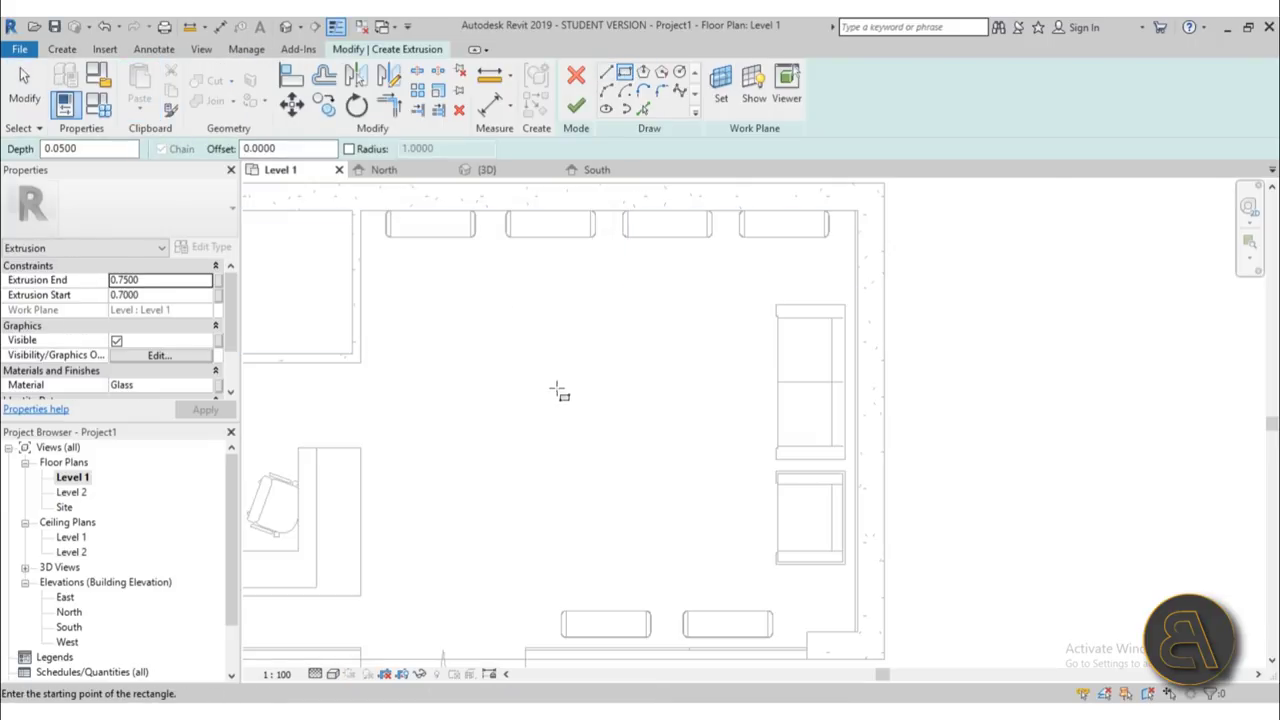
pyautogui.click(552, 411)
pyautogui.click(607, 456)
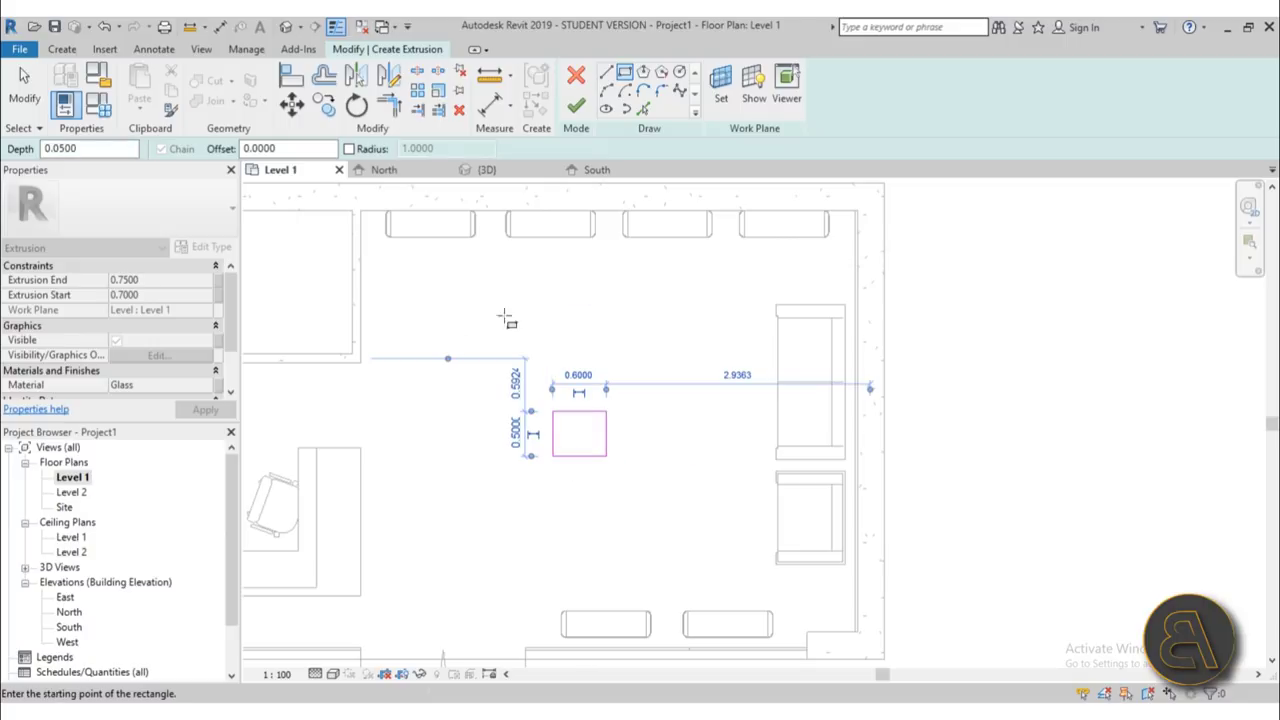
# - Round all four corners of the rectangle with 0.1 m fillet arcs and finish the extrusion sketch
pyautogui.scroll(1, 625, 192)
pyautogui.click(661, 91)
pyautogui.scroll(2, 497, 466)
pyautogui.click(208, 148)
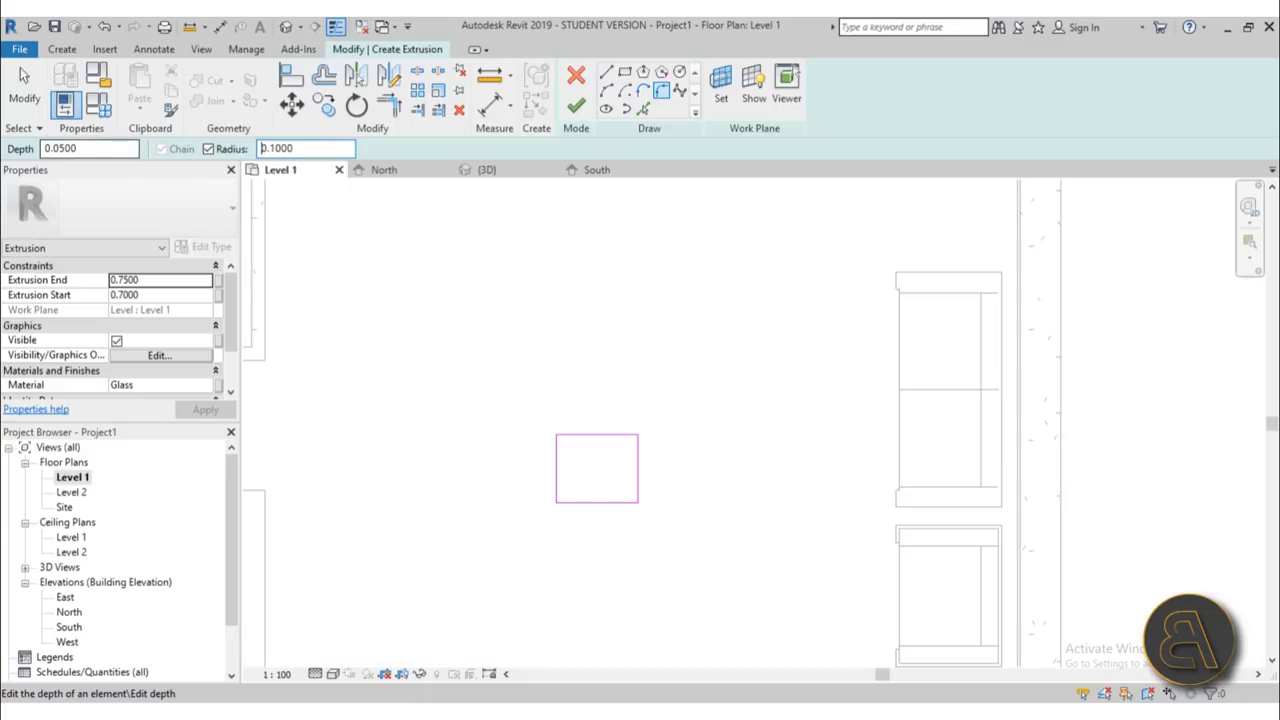
pyautogui.scroll(2, 620, 449)
pyautogui.click(521, 449)
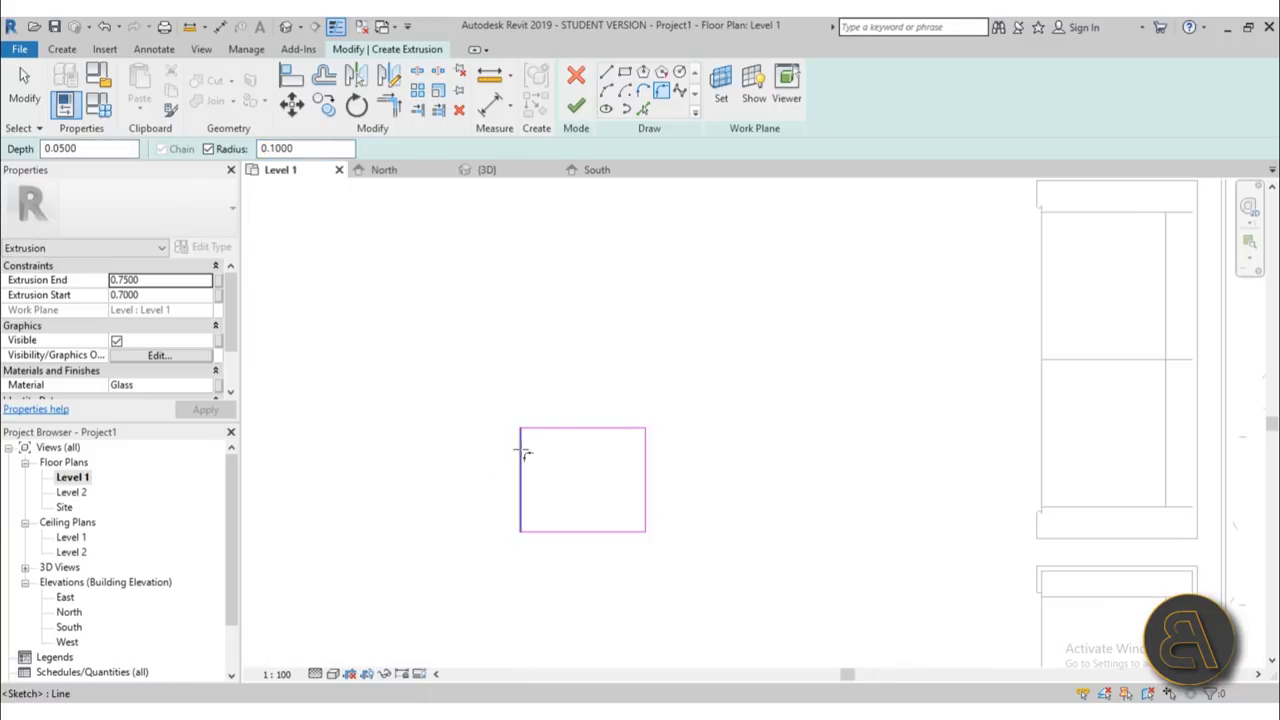
pyautogui.click(605, 429)
pyautogui.click(608, 432)
pyautogui.click(646, 462)
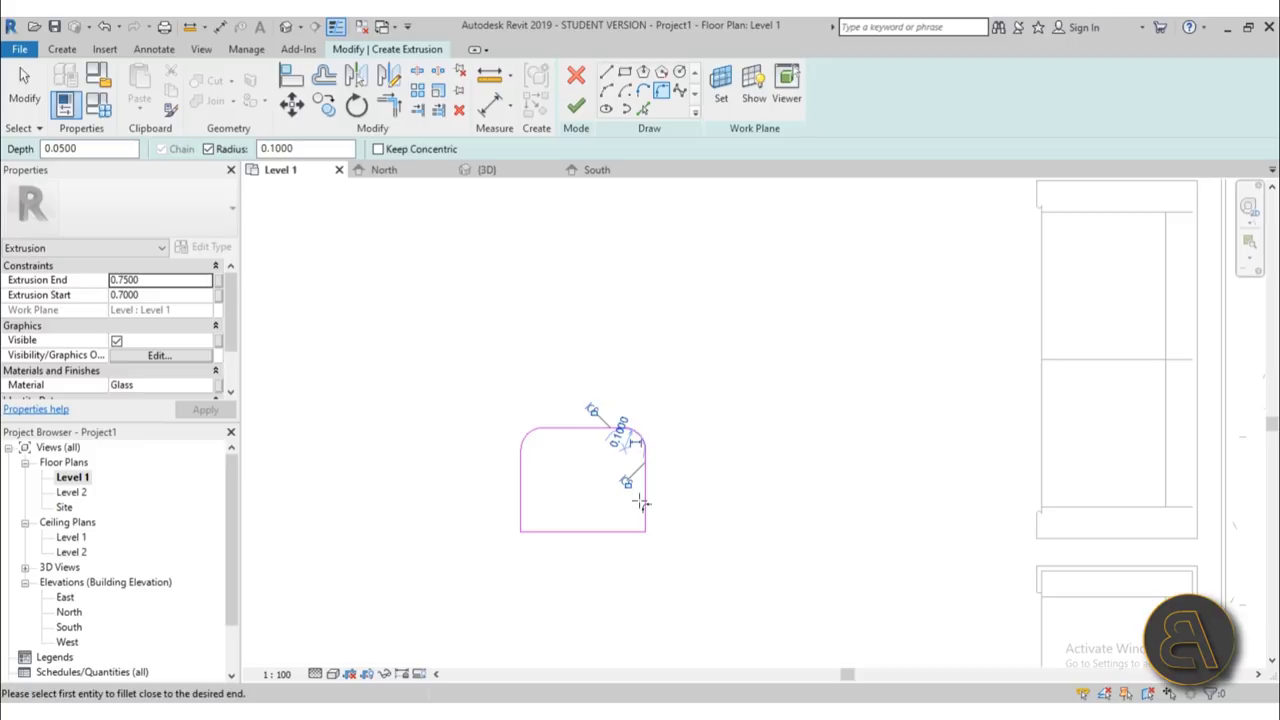
pyautogui.click(646, 505)
pyautogui.click(612, 531)
pyautogui.click(571, 531)
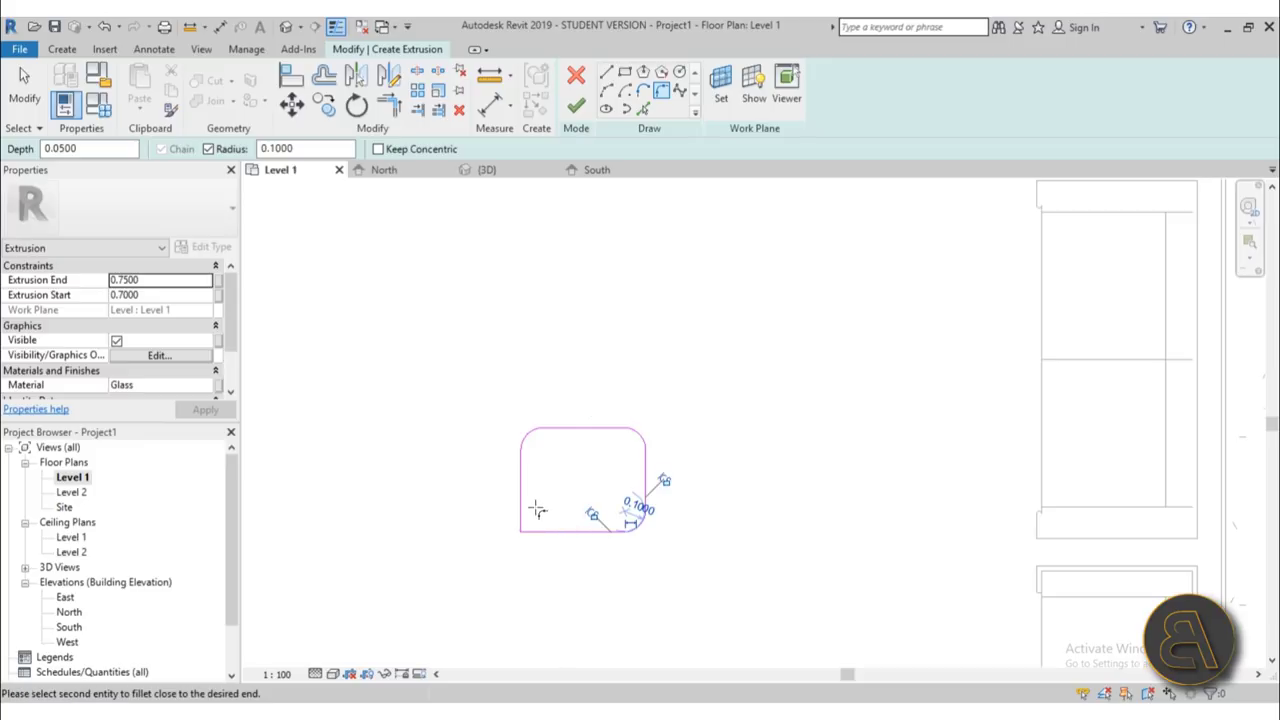
pyautogui.click(522, 508)
pyautogui.scroll(-3, 568, 490)
pyautogui.scroll(2, 570, 470)
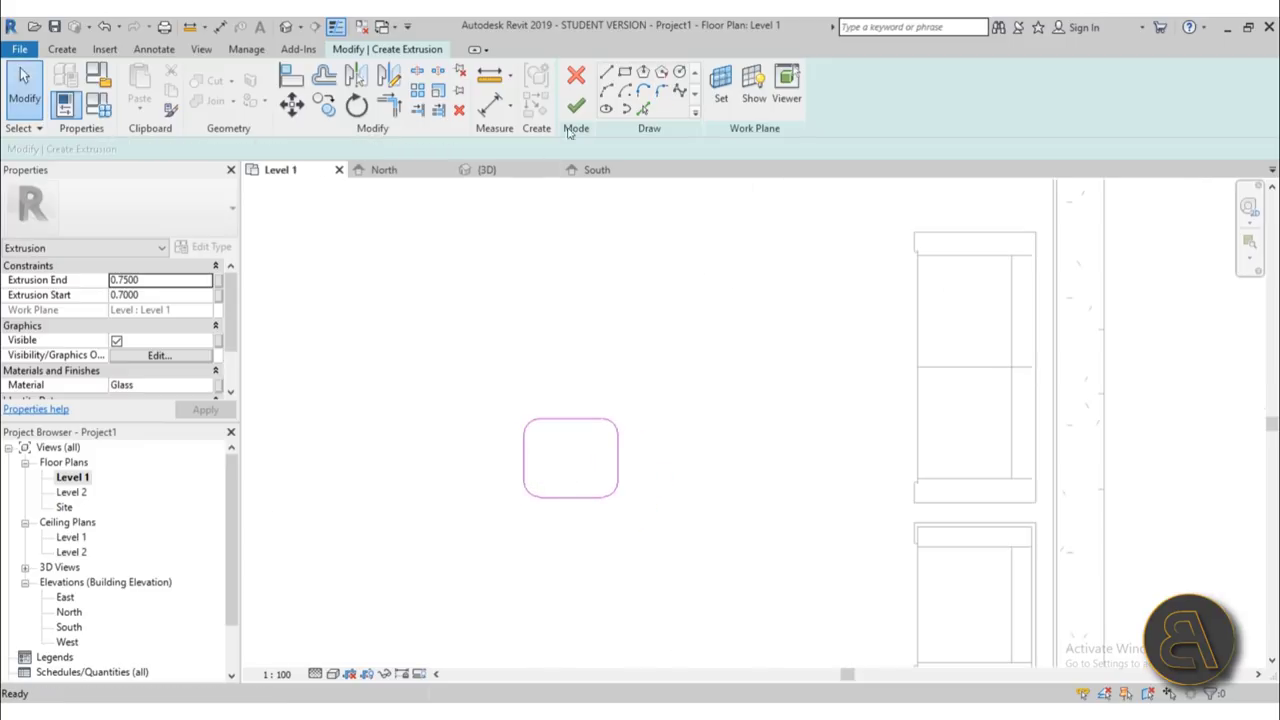
pyautogui.click(576, 106)
pyautogui.scroll(-2, 583, 372)
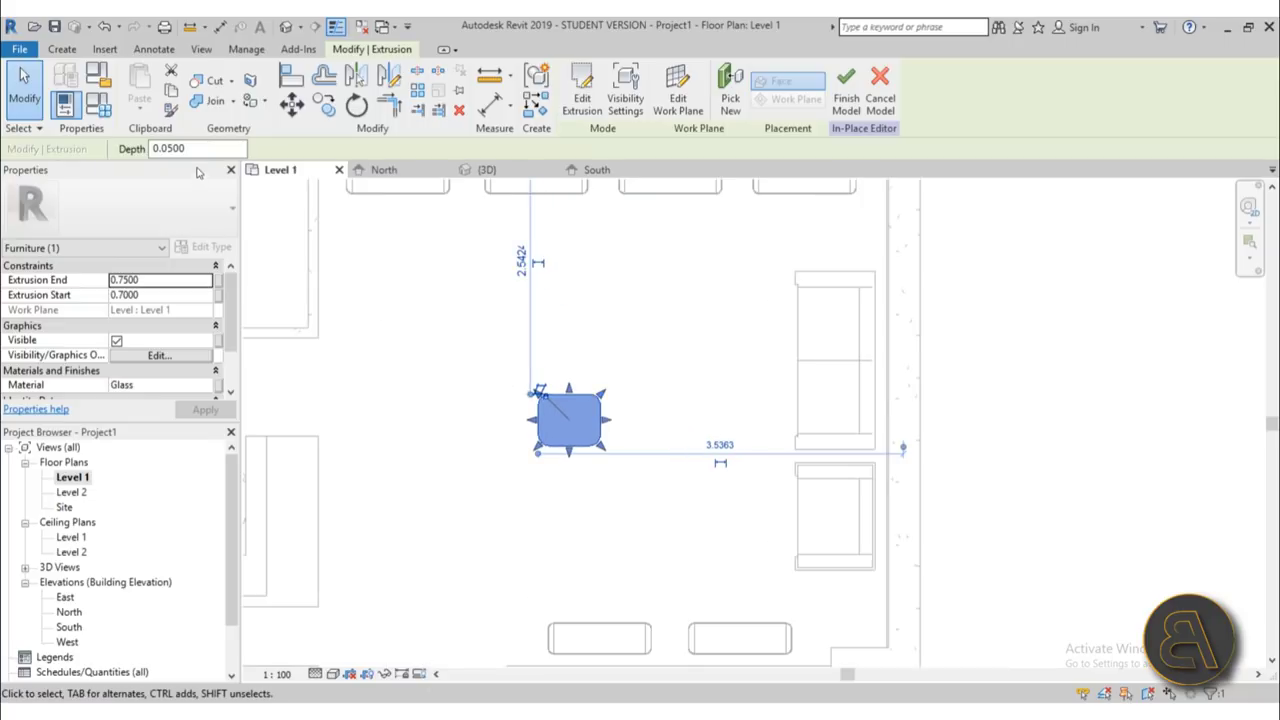
# - Set the rounded block's Extrusion Start to 0 so it rises from the floor
pyautogui.press('Return')
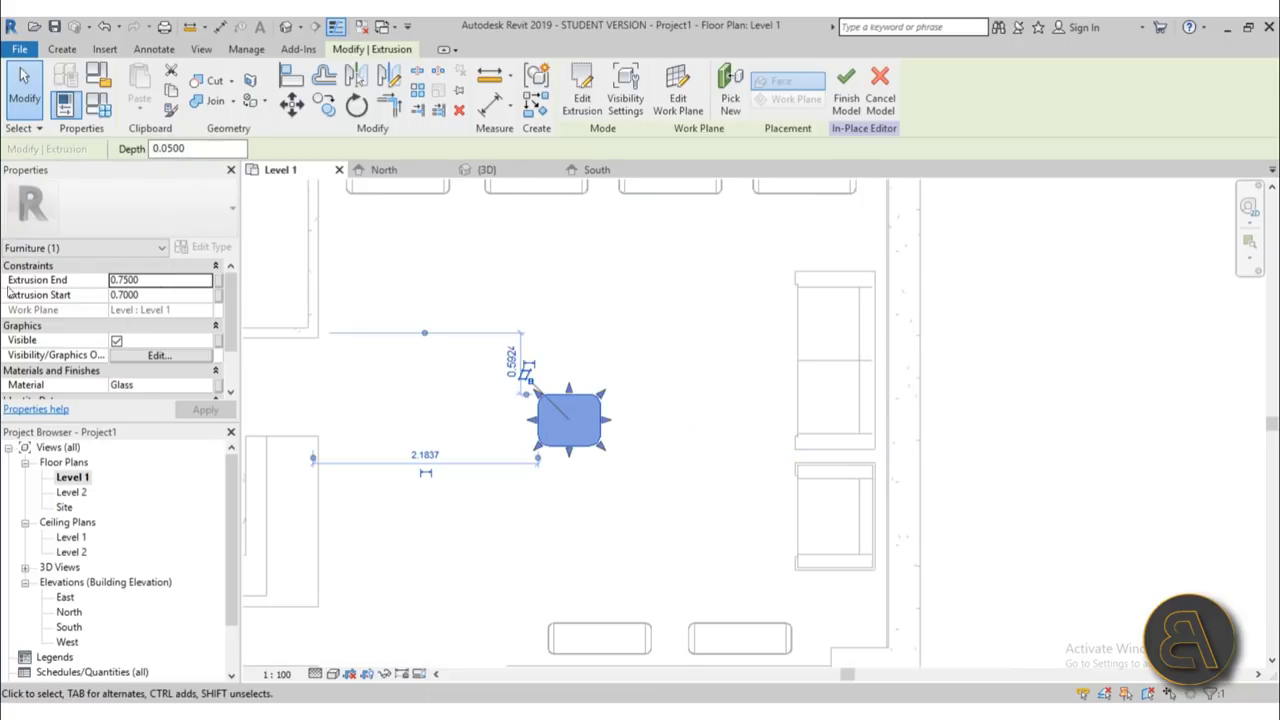
pyautogui.click(153, 295)
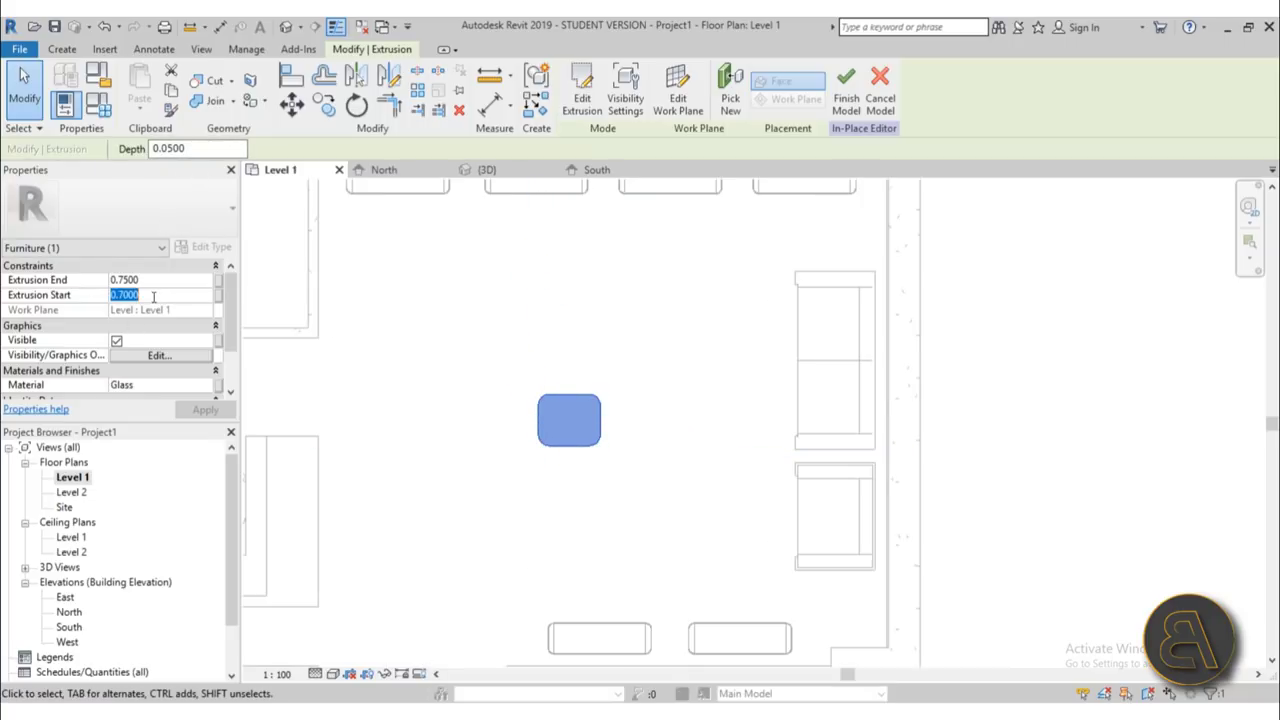
pyautogui.click(205, 409)
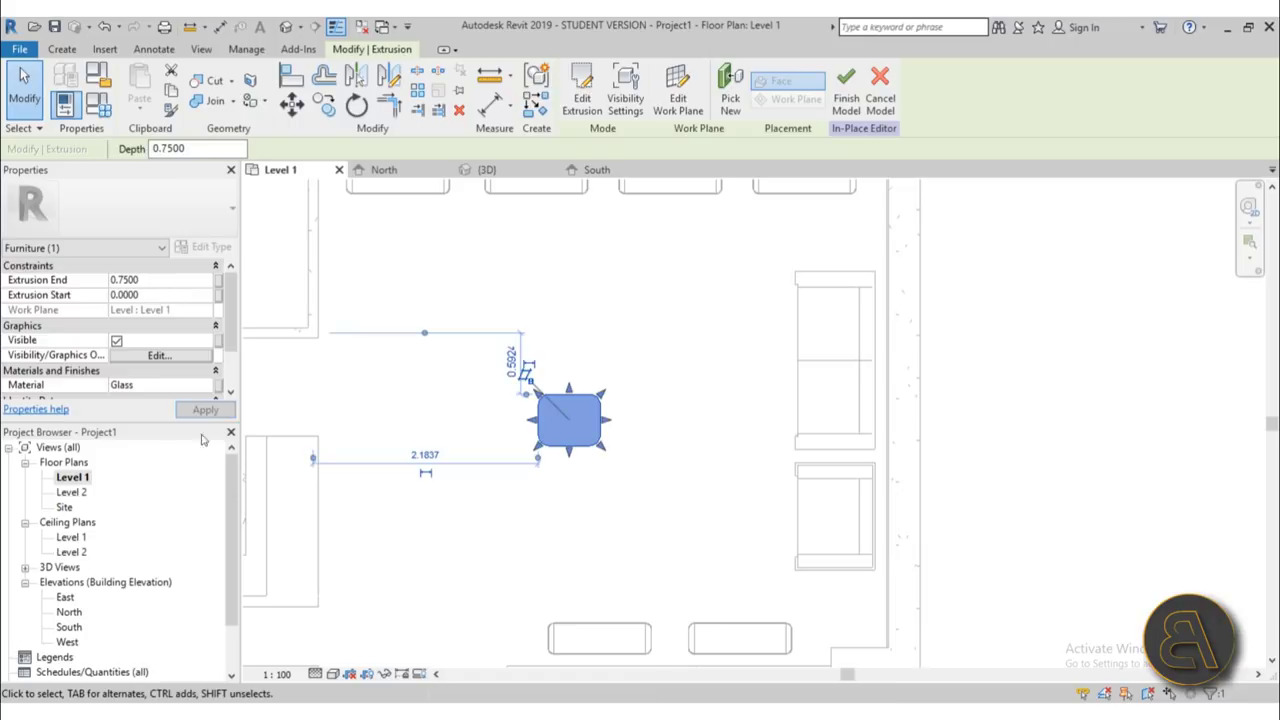
pyautogui.click(573, 261)
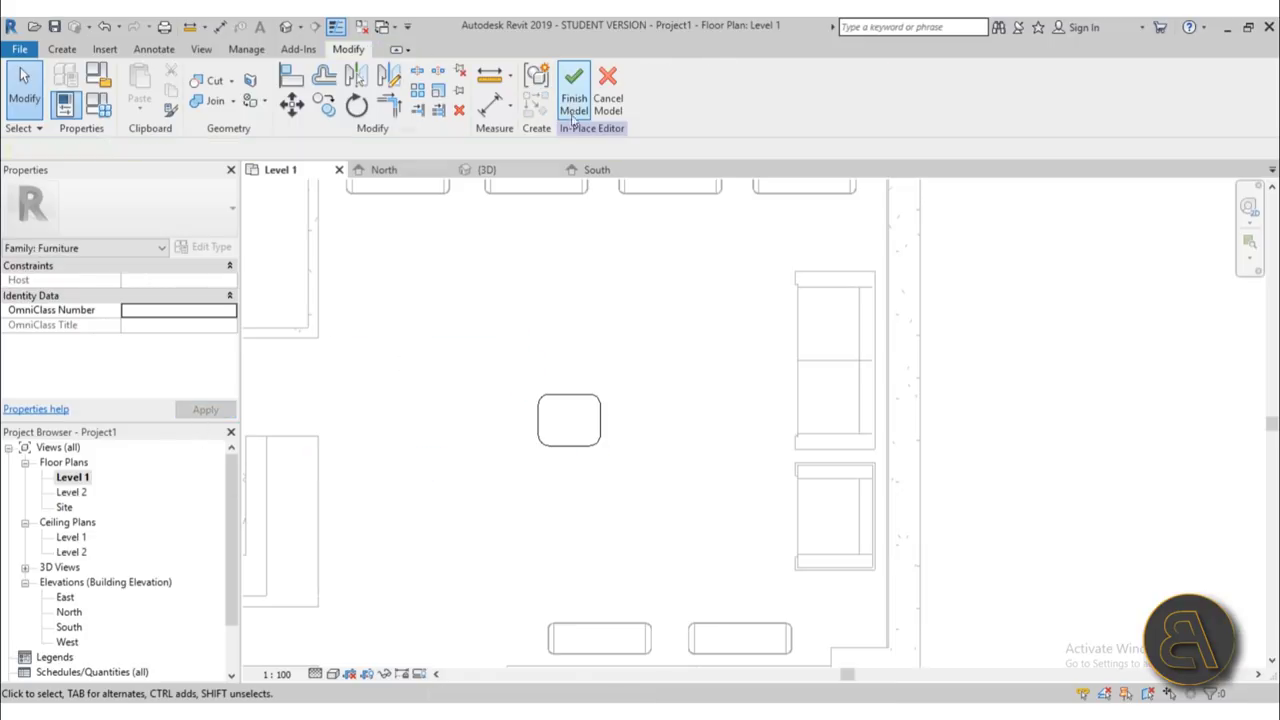
# - Search the project materials for plastic and assign a plastic material to the rounded block in place of Glass
pyautogui.click(585, 408)
pyautogui.click(193, 386)
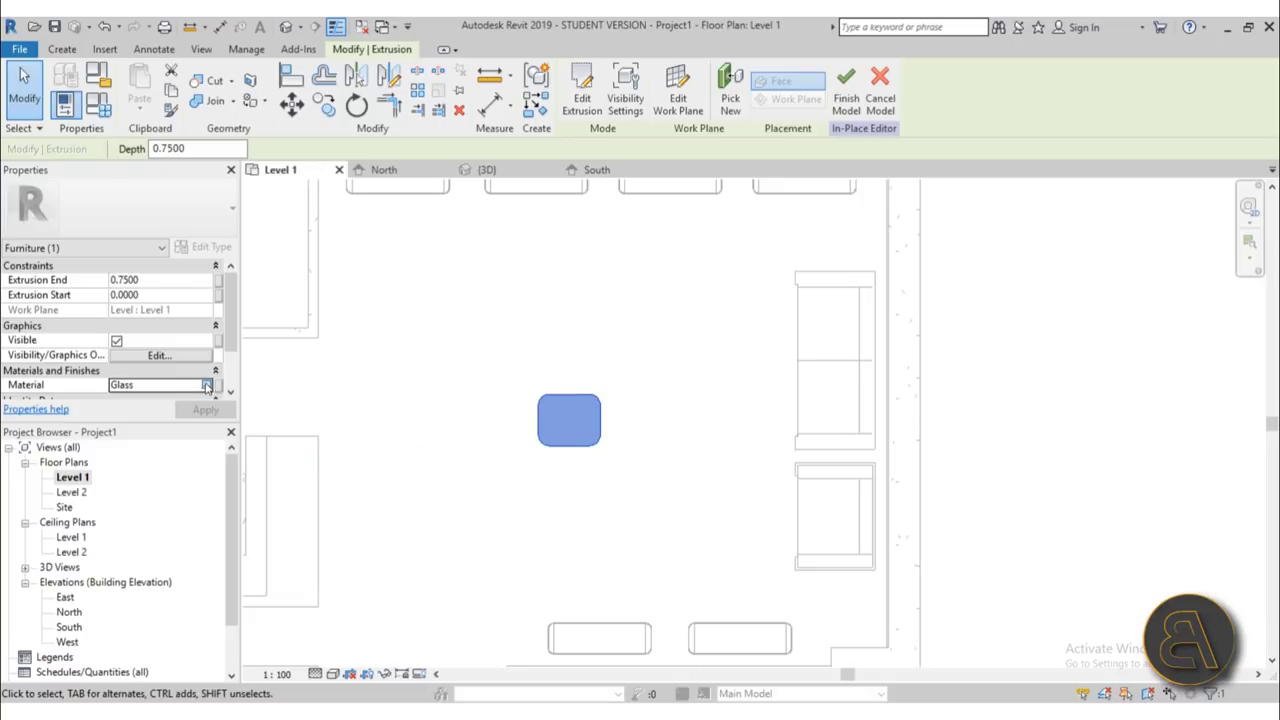
pyautogui.click(207, 386)
pyautogui.click(233, 88)
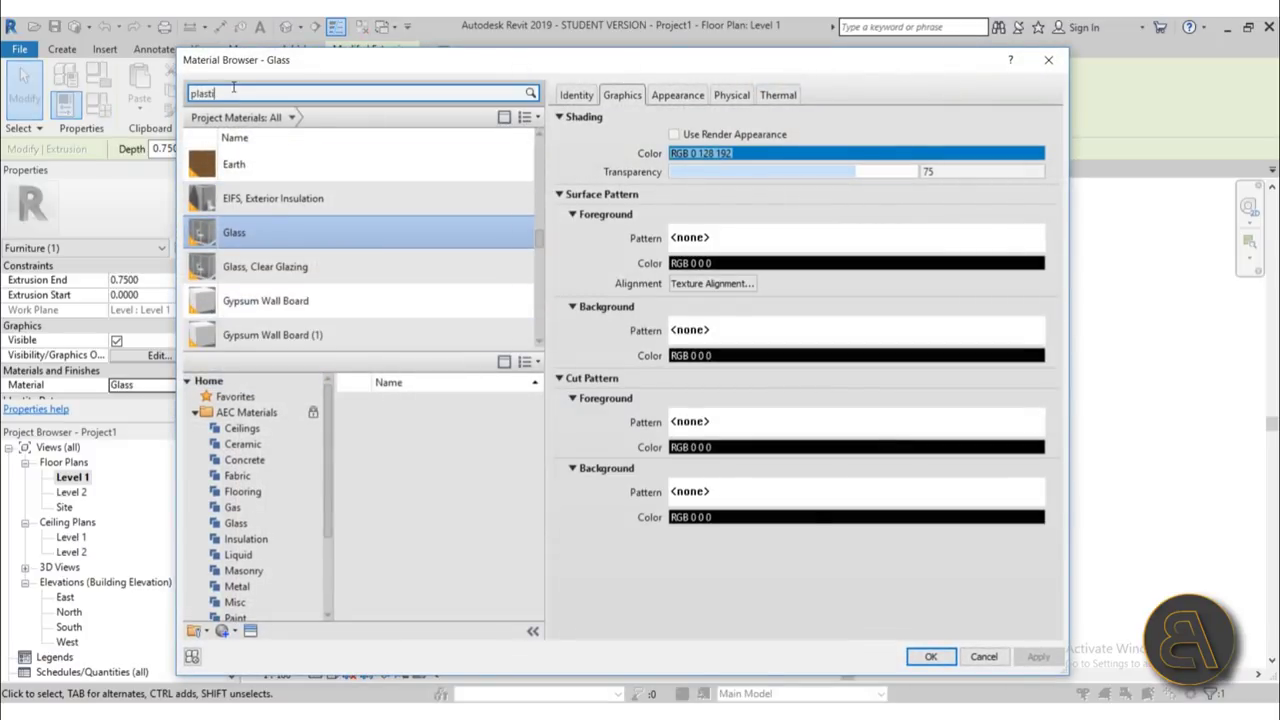
pyautogui.press('Return')
pyautogui.click(283, 288)
pyautogui.doubleClick(283, 288)
pyautogui.click(642, 422)
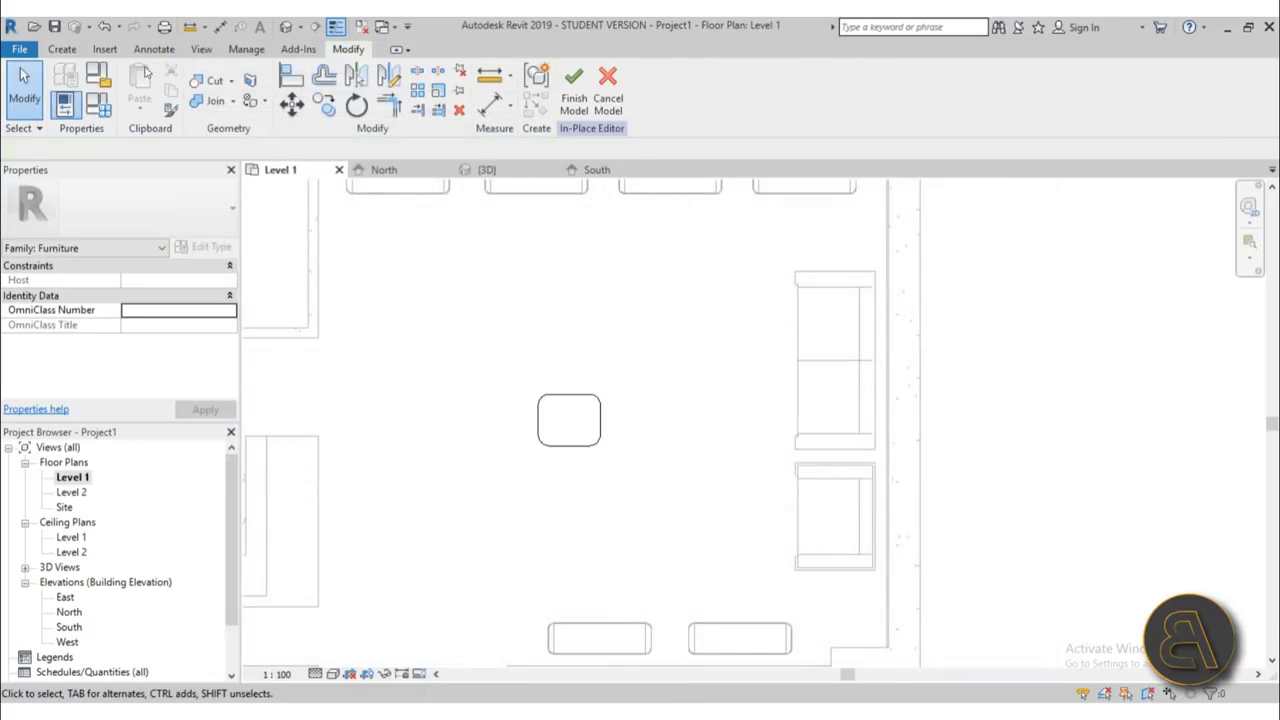
# - Begin another extrusion and set its work plane by picking the top face of the rounded block
pyautogui.click(61, 49)
pyautogui.click(141, 85)
pyautogui.click(720, 88)
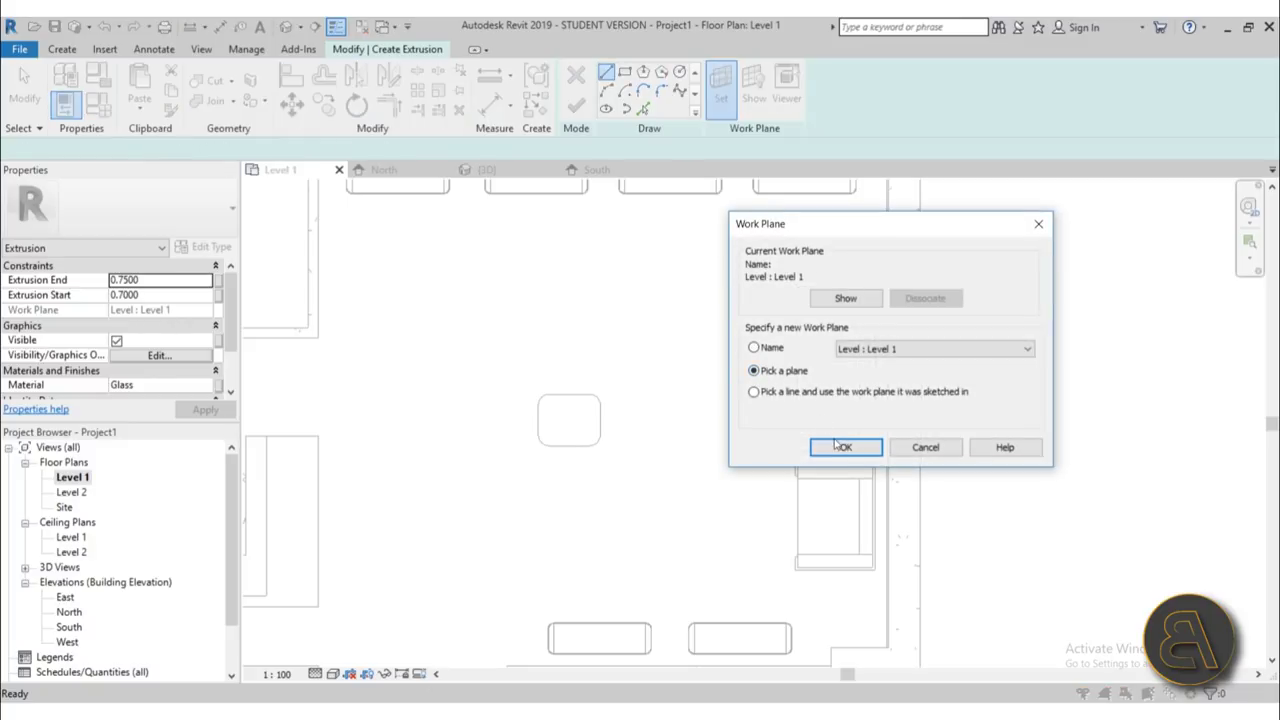
pyautogui.click(842, 447)
pyautogui.click(600, 436)
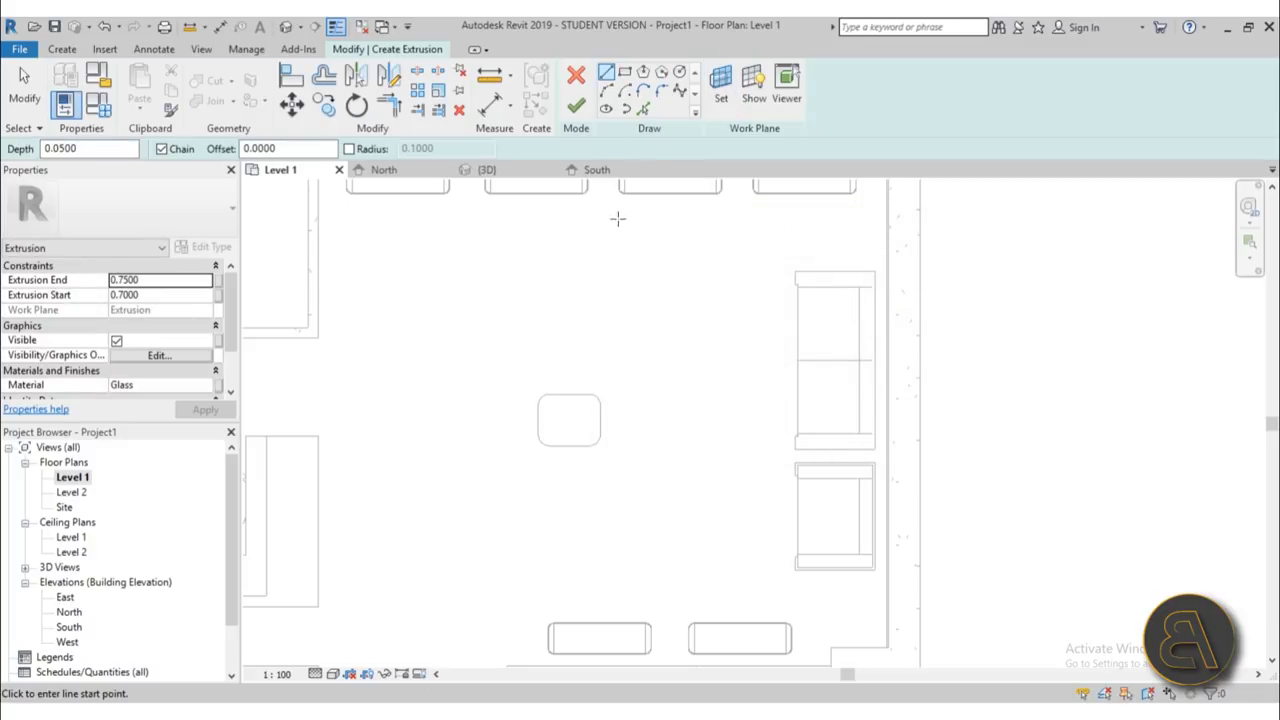
# - Sketch a tabletop rectangle about 2.5 m wide around the rounded block
pyautogui.click(624, 72)
pyautogui.click(433, 329)
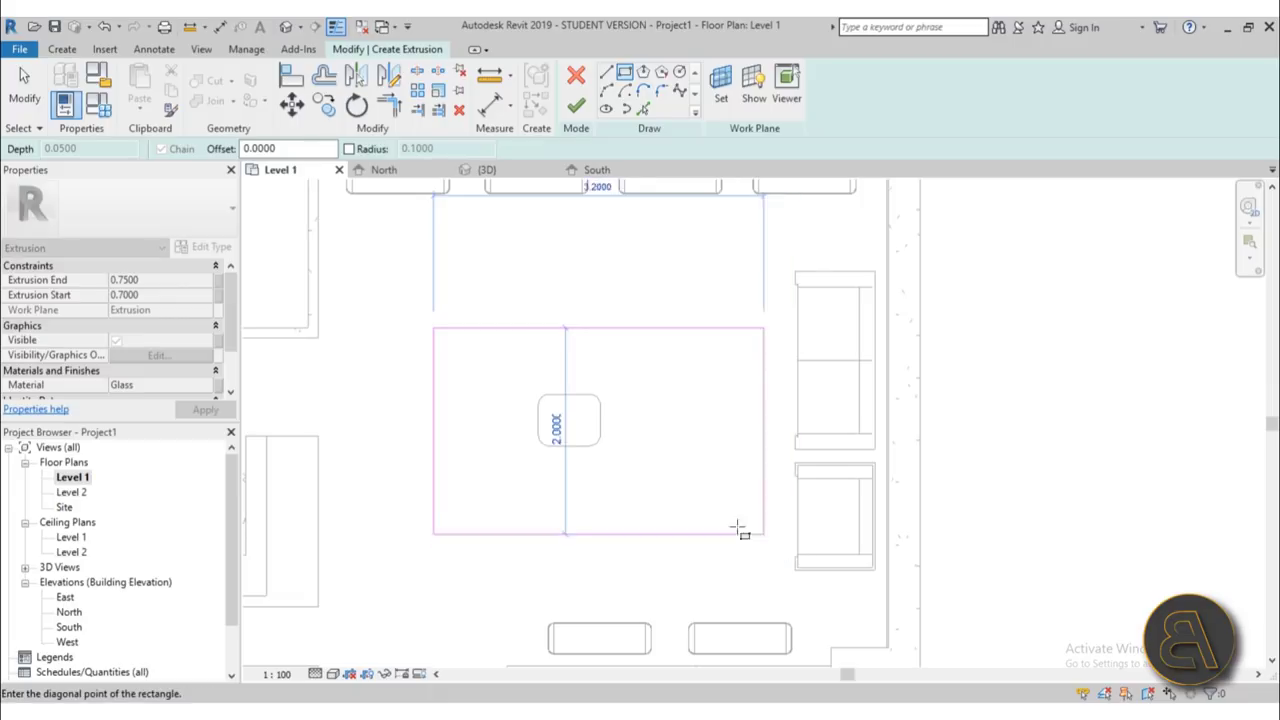
pyautogui.click(690, 503)
pyautogui.press('Escape')
pyautogui.press('Escape')
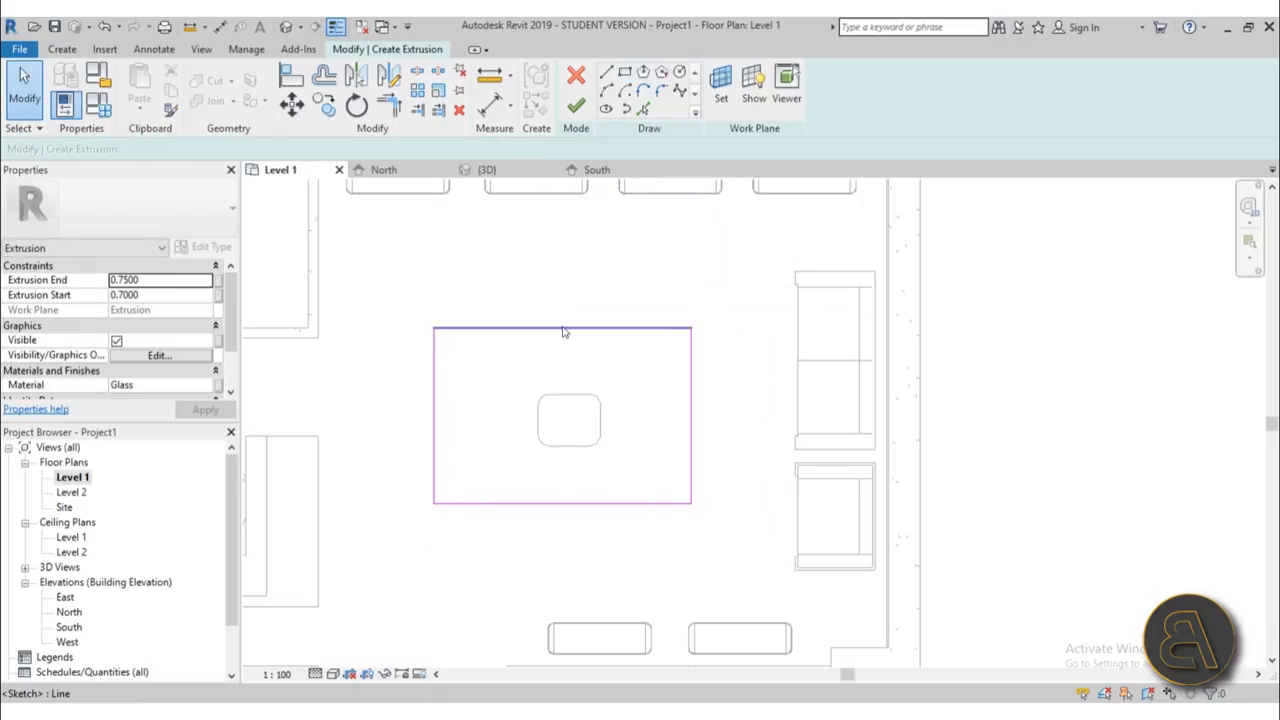
# - Set the rectangle's two long edges 0.5 m away from the nearest sides of the rounded block
pyautogui.click(563, 329)
pyautogui.moveTo(712, 504); pyautogui.dragTo(600, 395)
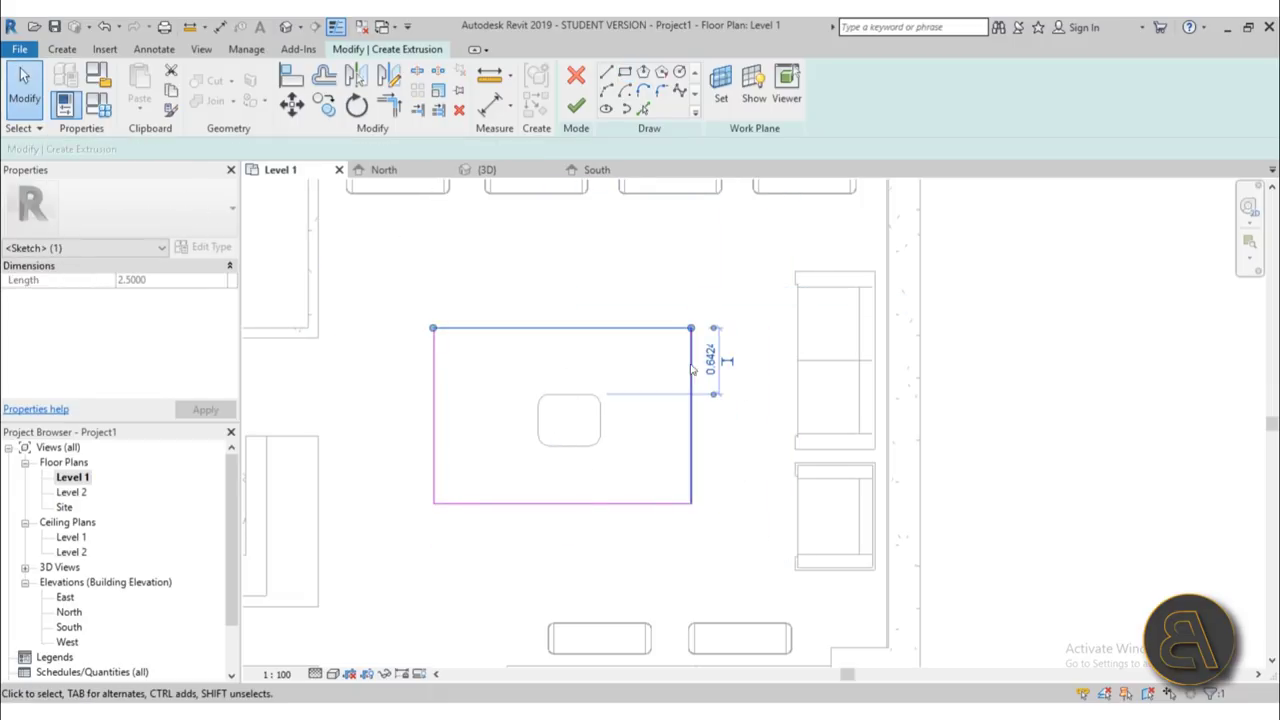
pyautogui.click(707, 366)
pyautogui.write('.5')
pyautogui.press('Return')
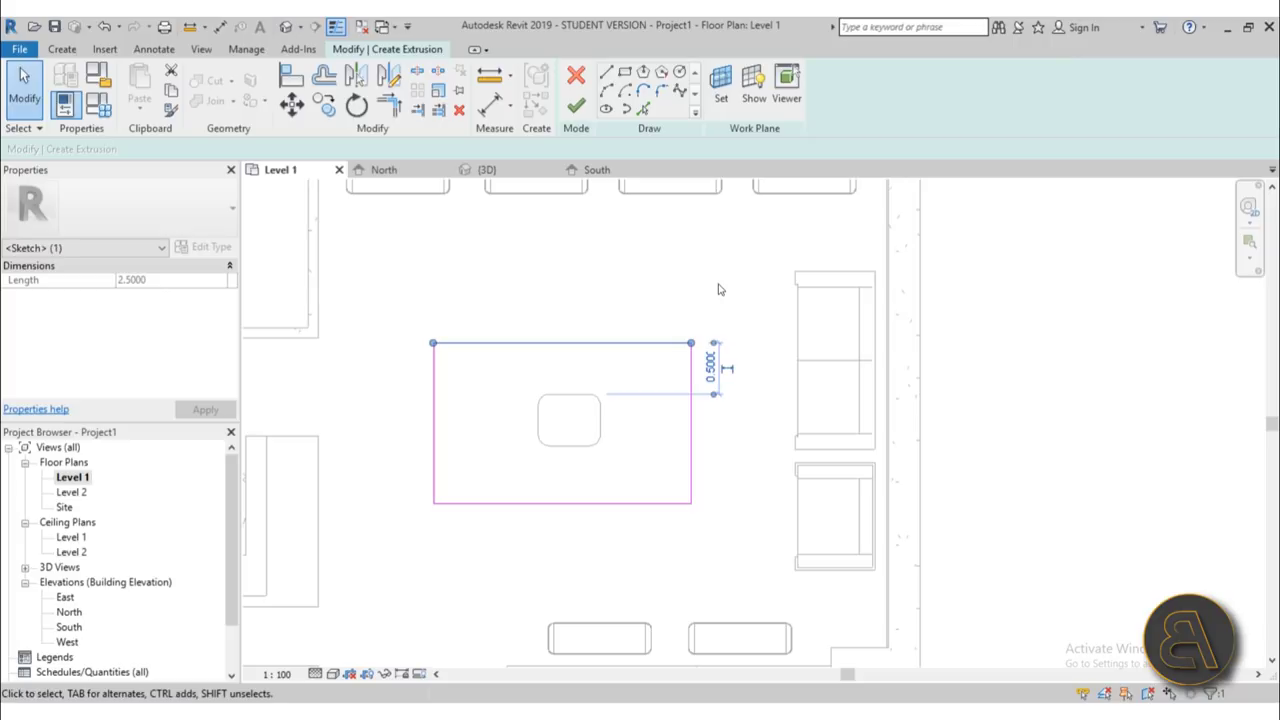
pyautogui.click(611, 504)
pyautogui.moveTo(714, 345); pyautogui.dragTo(595, 447)
pyautogui.click(711, 470)
pyautogui.write('.5')
pyautogui.press('Return')
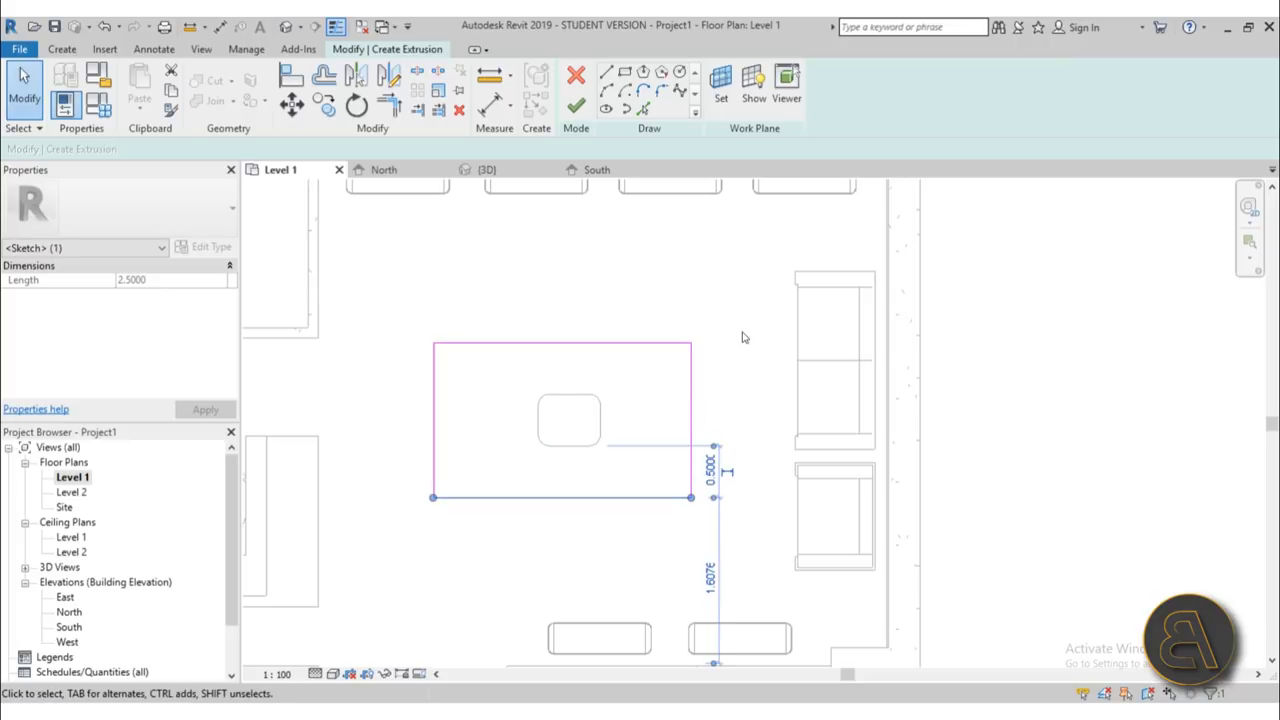
# - Set the rectangle's two short edges 0.8 m away from the nearest sides of the rounded block
pyautogui.click(703, 389)
pyautogui.click(690, 402)
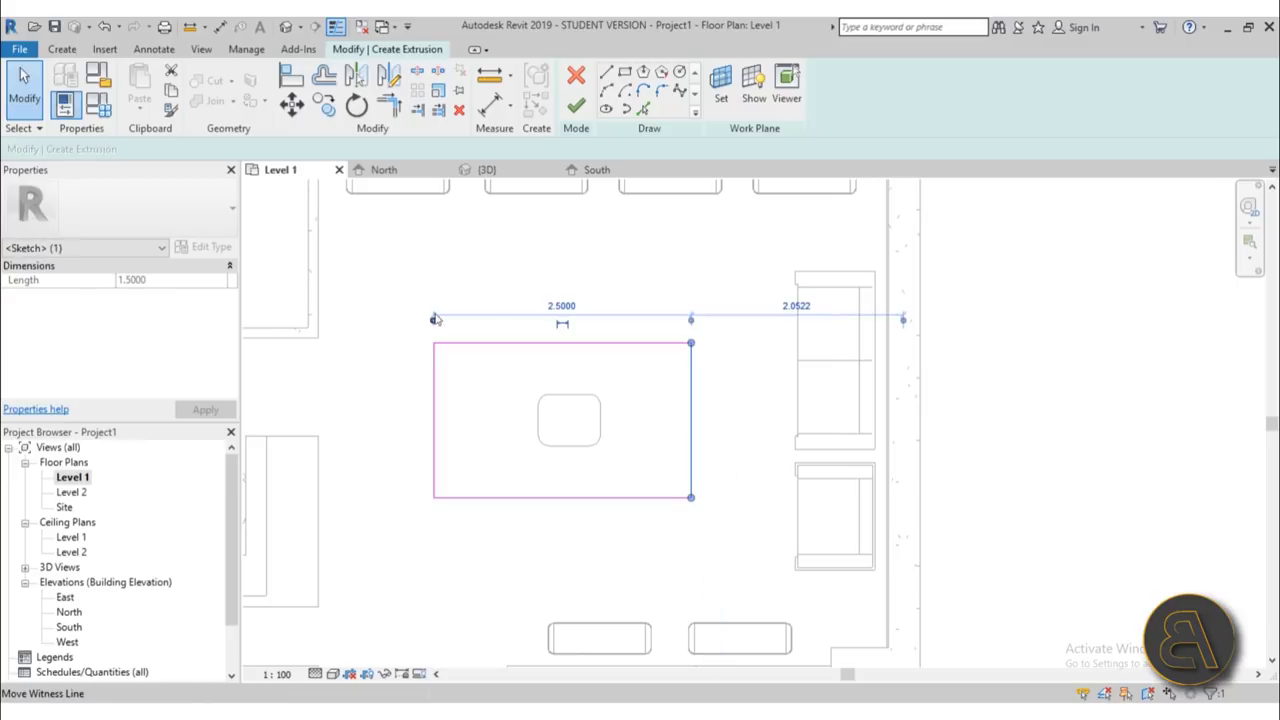
pyautogui.moveTo(598, 426); pyautogui.dragTo(600, 400)
pyautogui.click(645, 305)
pyautogui.write('.8')
pyautogui.press('Return')
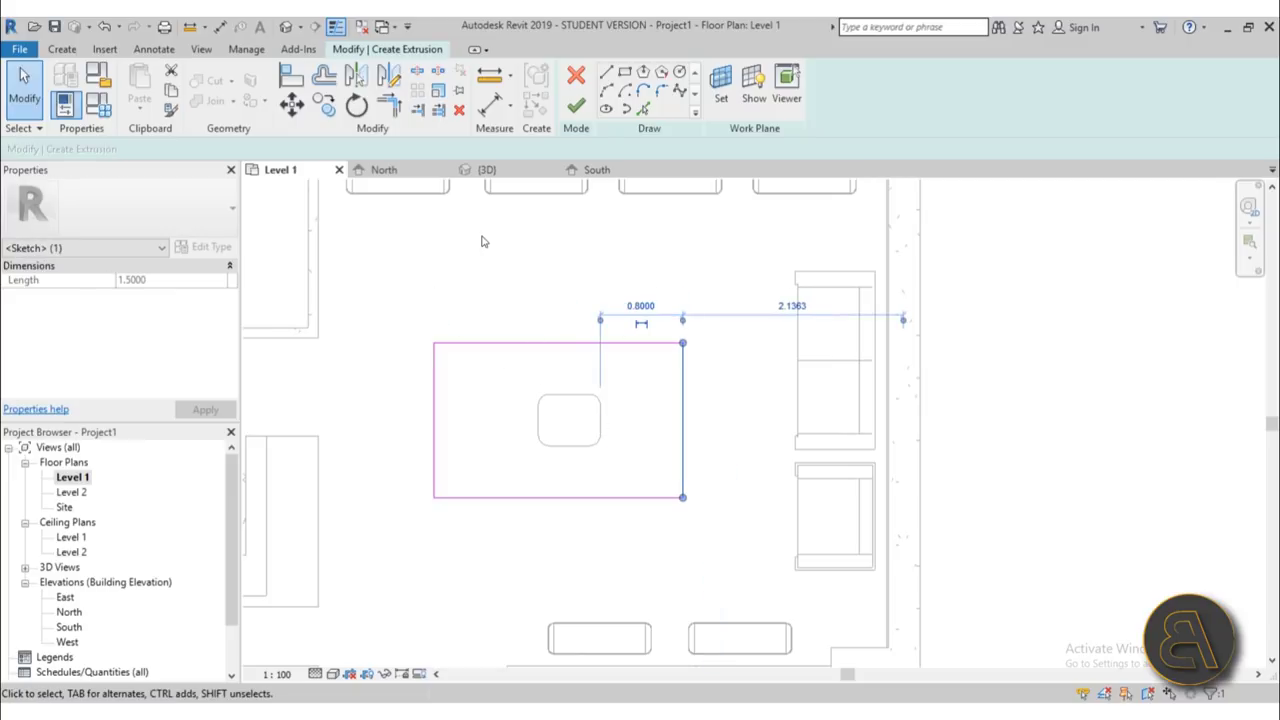
pyautogui.click(440, 421)
pyautogui.click(433, 422)
pyautogui.moveTo(501, 412); pyautogui.dragTo(538, 420)
pyautogui.click(486, 517)
pyautogui.write('.8')
pyautogui.press('Return')
# - Round all four corners of the tabletop rectangle with 0.2 m fillet arcs and finish the extrusion sketch
pyautogui.click(659, 92)
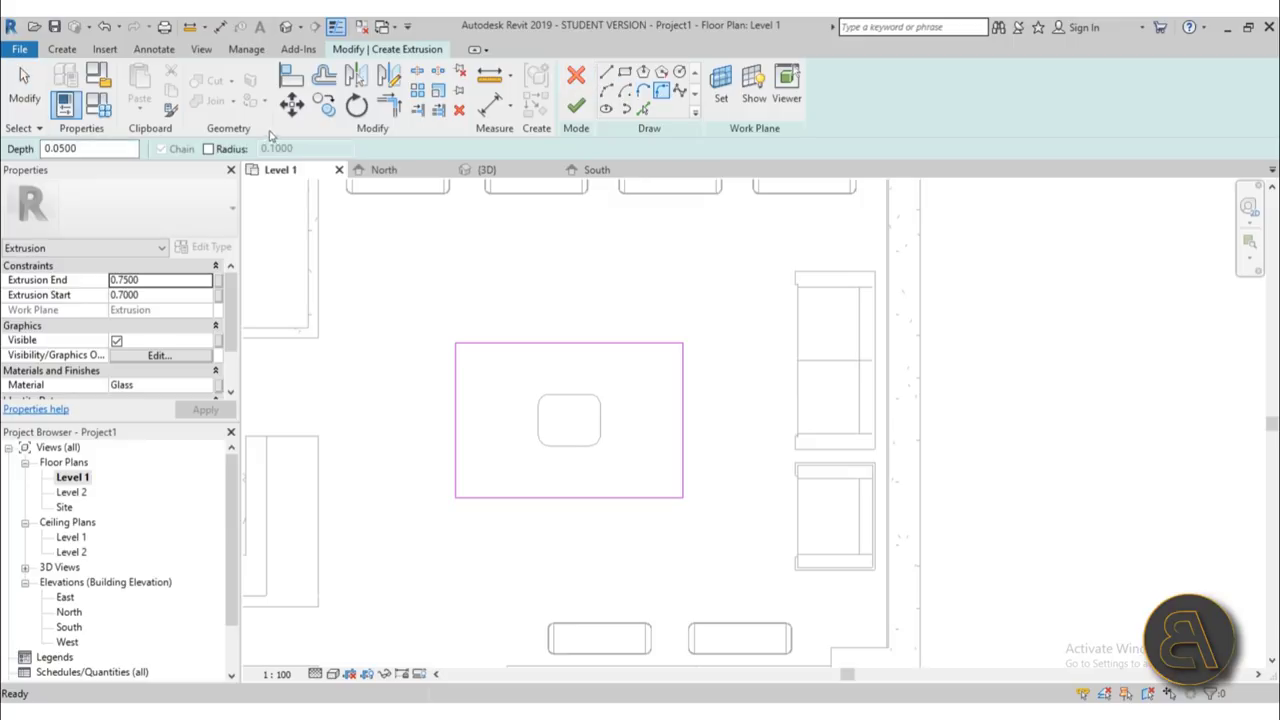
pyautogui.click(207, 149)
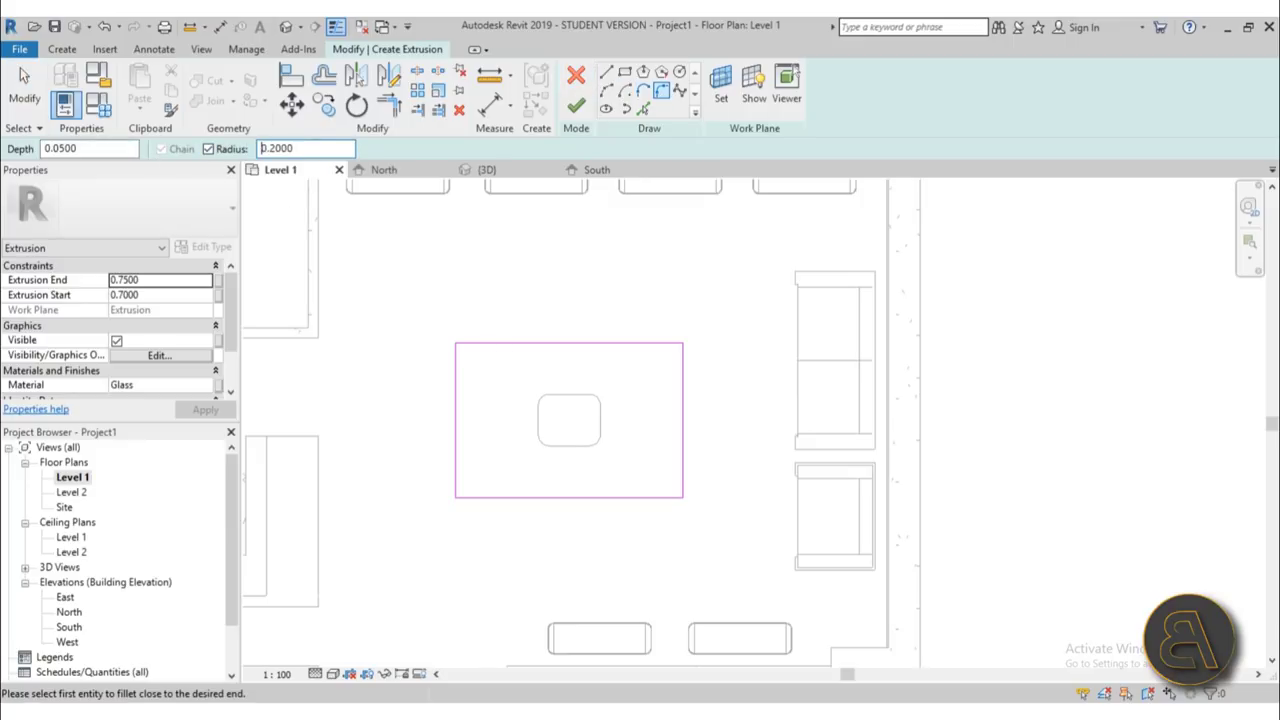
pyautogui.click(456, 365)
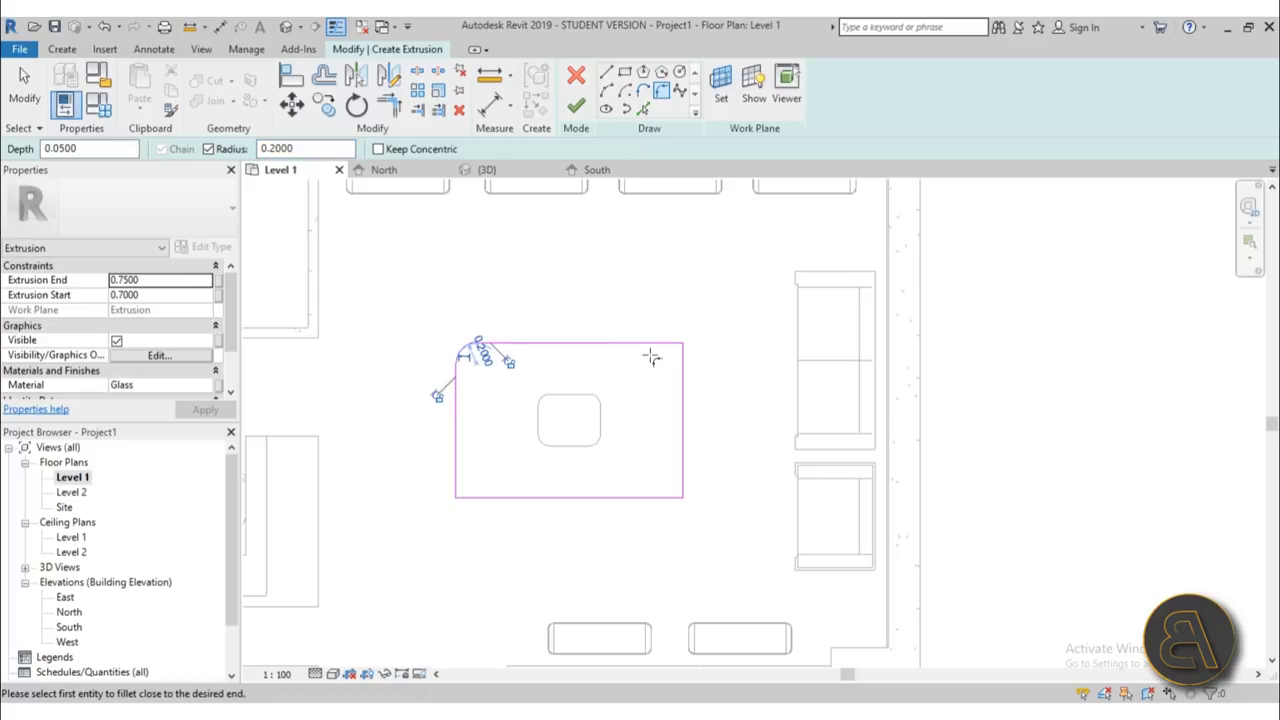
pyautogui.click(682, 378)
pyautogui.click(682, 457)
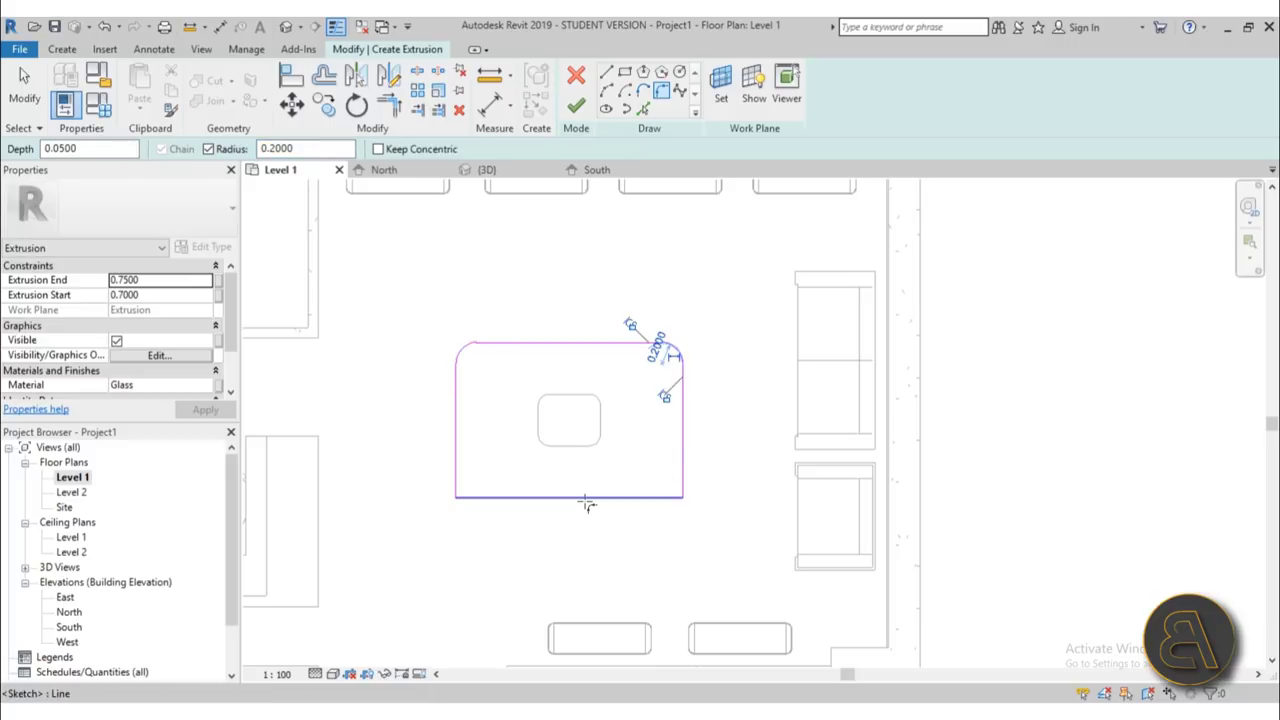
pyautogui.click(586, 497)
pyautogui.click(558, 498)
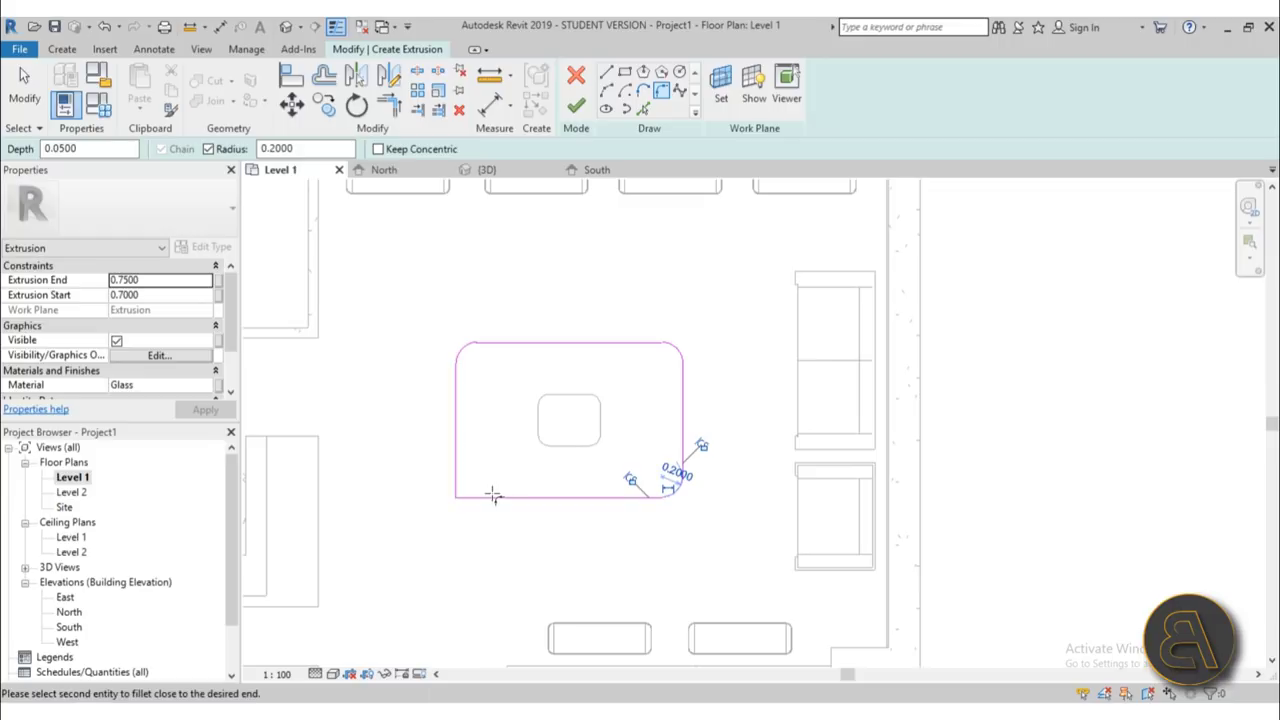
pyautogui.click(457, 468)
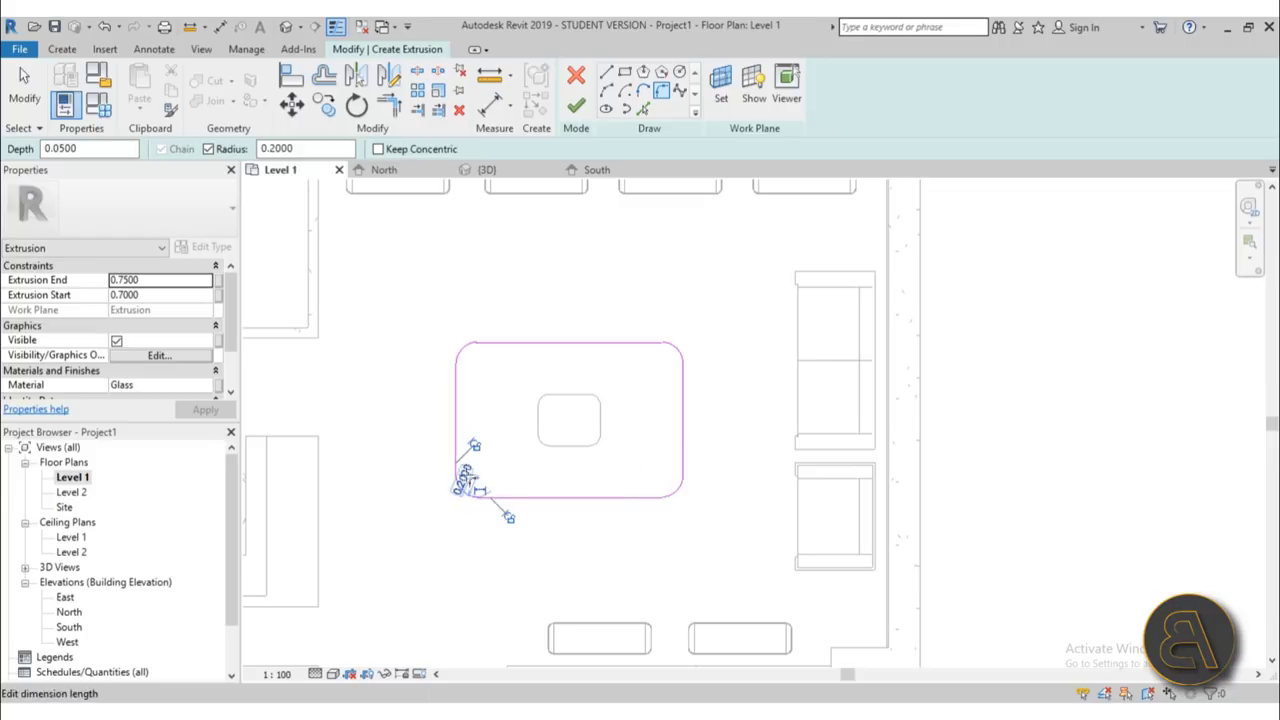
pyautogui.click(575, 104)
# - In the 3D view, set the tabletop's Extrusion Start to 0 and its Extrusion End to 0.1
pyautogui.click(287, 26)
pyautogui.keyDown('shift'); pyautogui.moveTo(625, 365); pyautogui.dragTo(686, 433, button='middle'); pyautogui.keyUp('shift')
pyautogui.scroll(2, 563, 320)
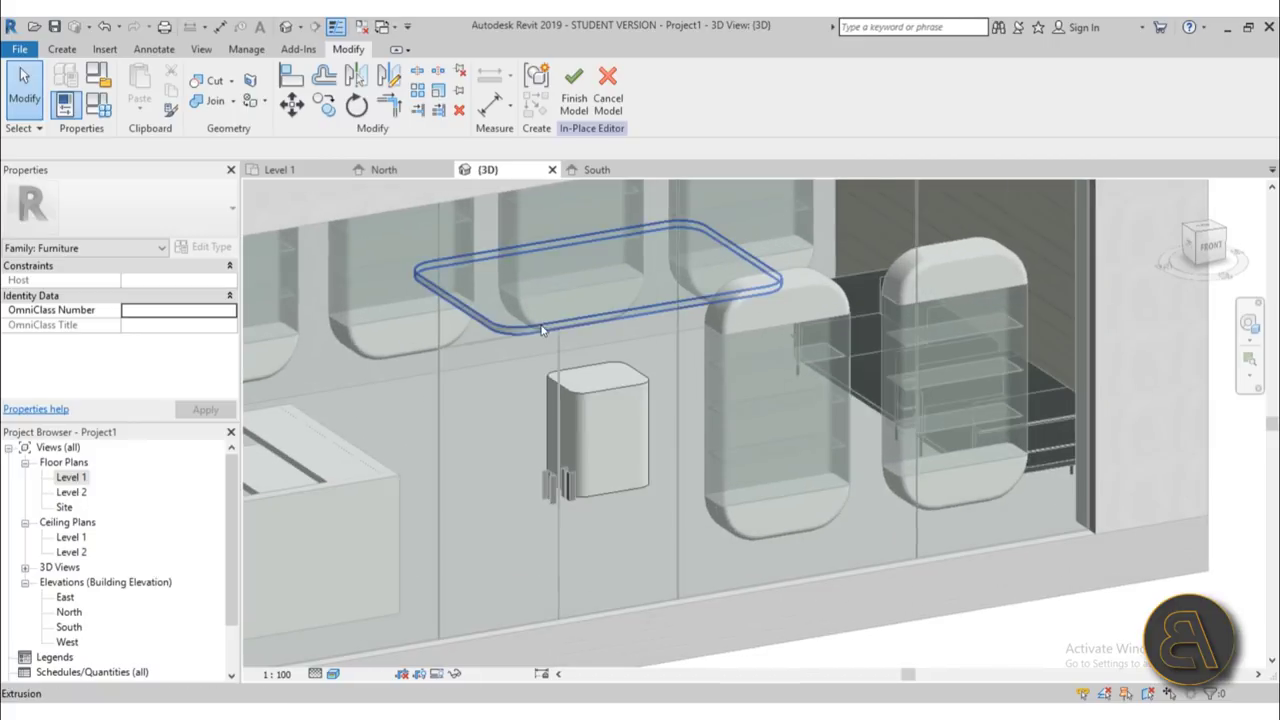
pyautogui.click(543, 329)
pyautogui.click(162, 296)
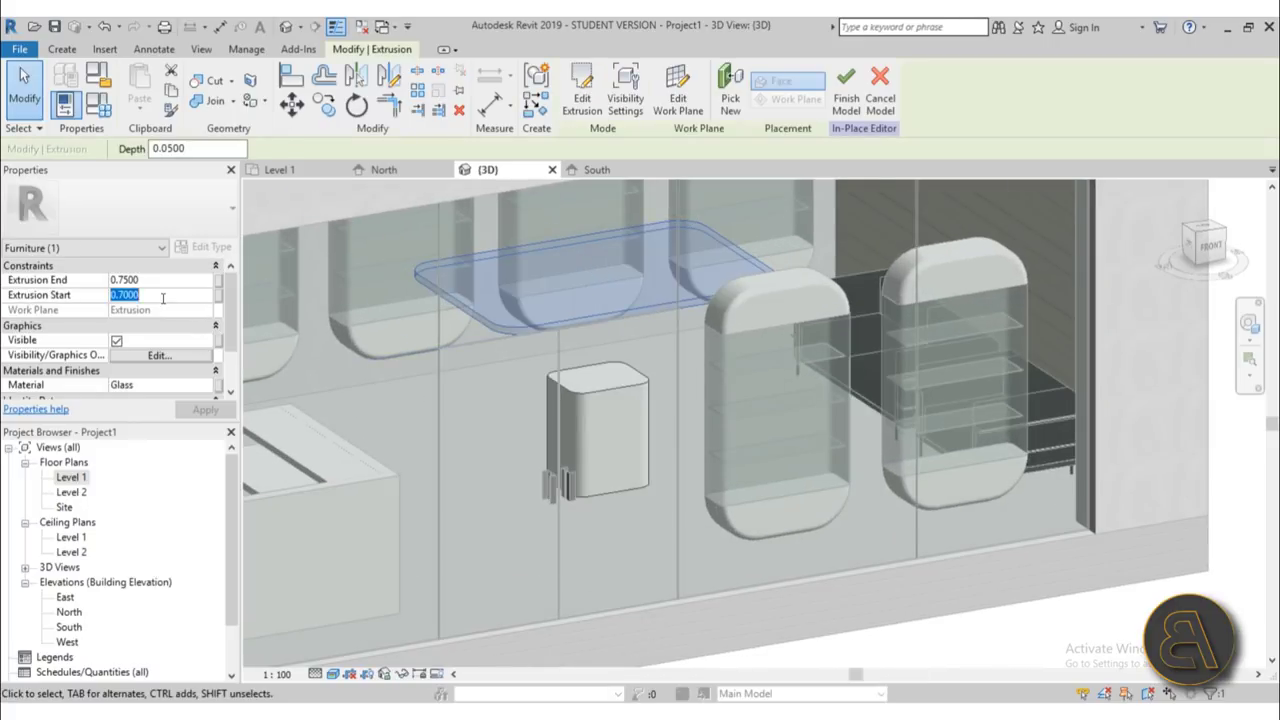
pyautogui.write('0')
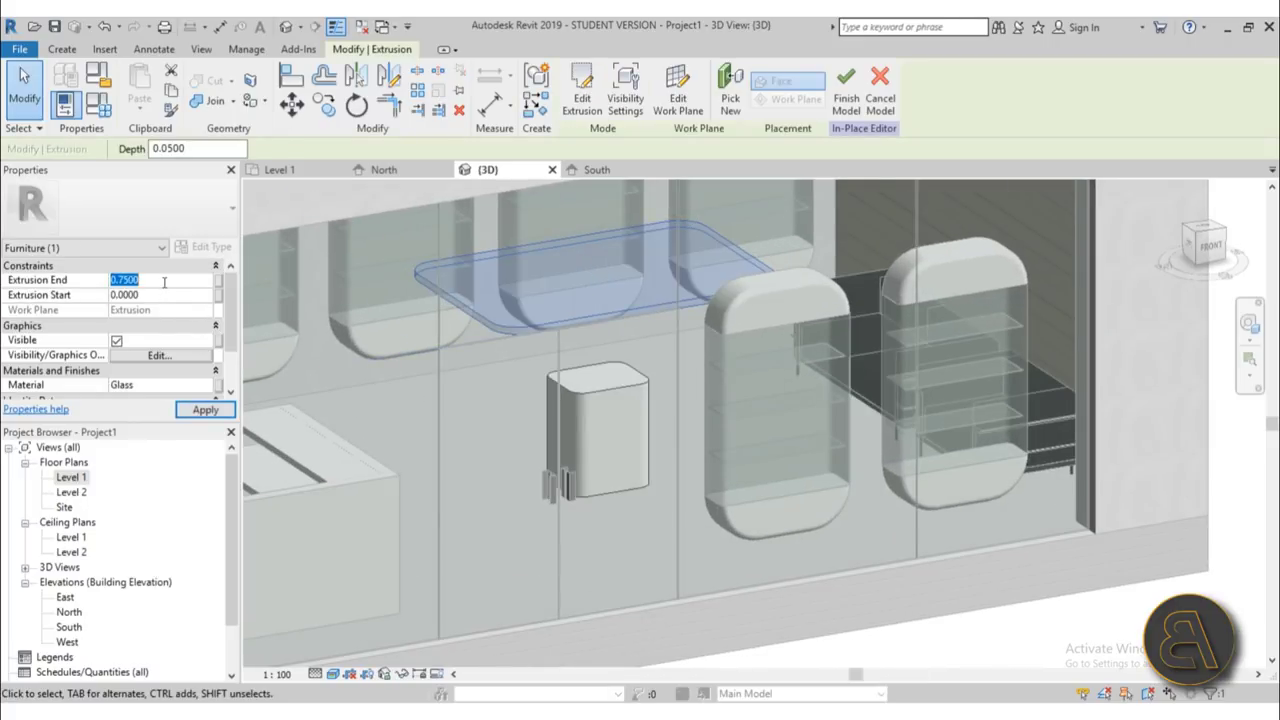
pyautogui.press('Return')
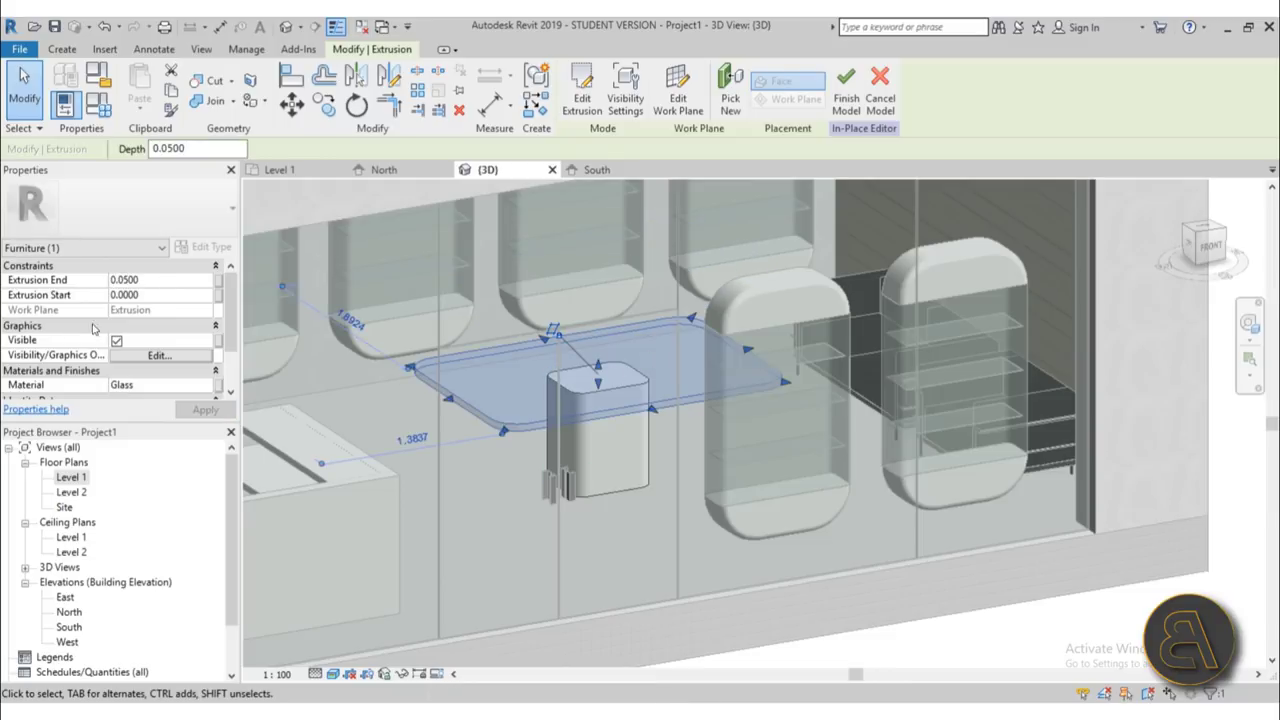
pyautogui.click(163, 281)
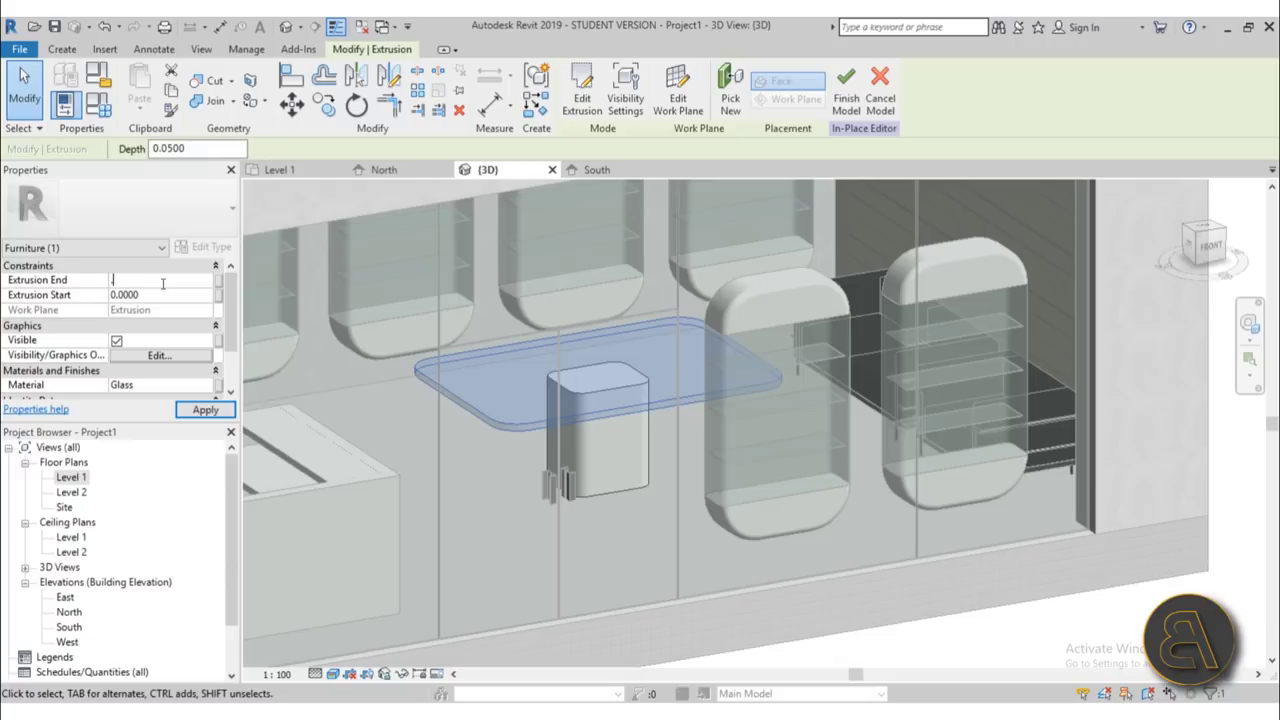
pyautogui.press('Return')
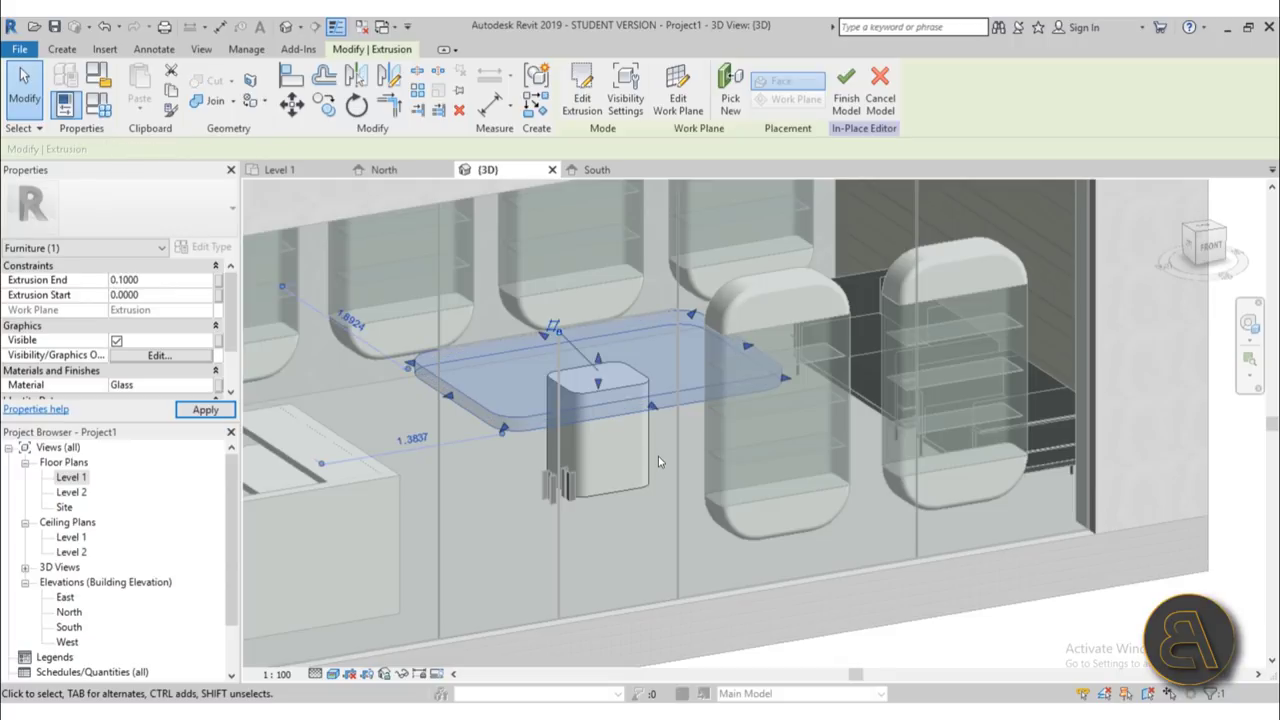
# - Search the materials for wood, add Birch from the library and assign it to the tabletop
pyautogui.click(207, 390)
pyautogui.click(207, 390)
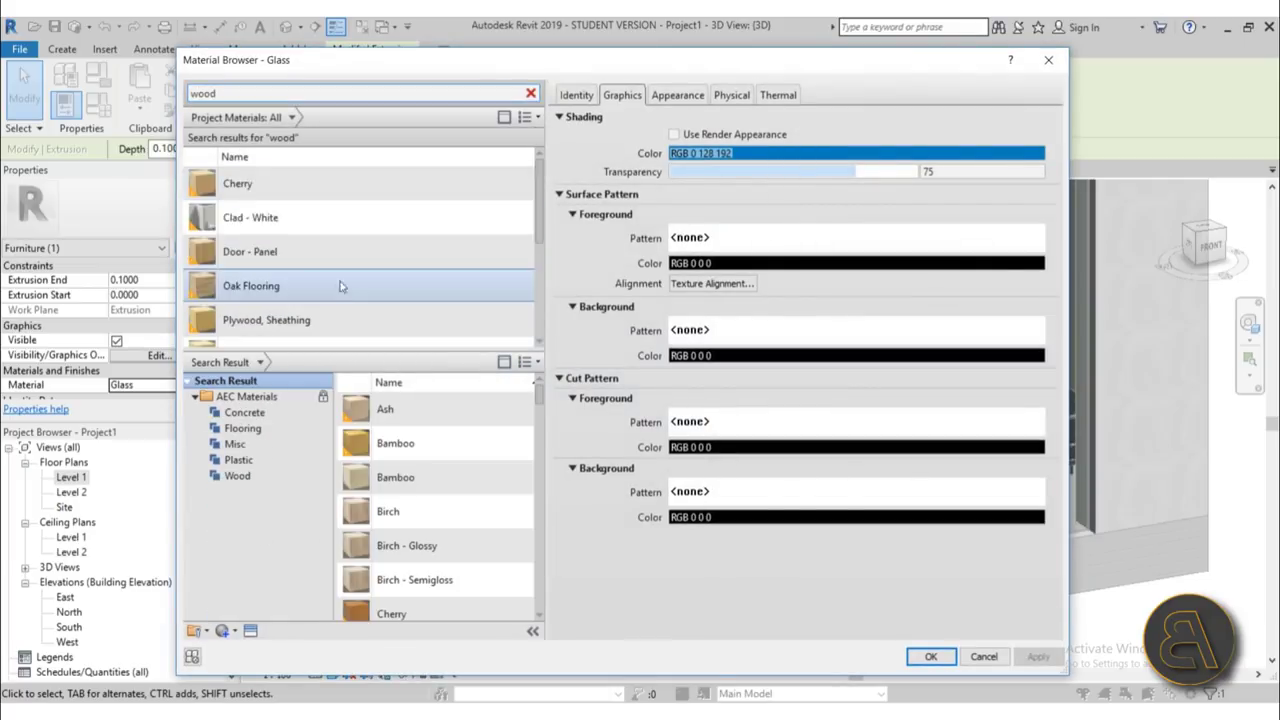
pyautogui.scroll(-5, 331, 240)
pyautogui.scroll(-5, 447, 486)
pyautogui.scroll(5, 447, 486)
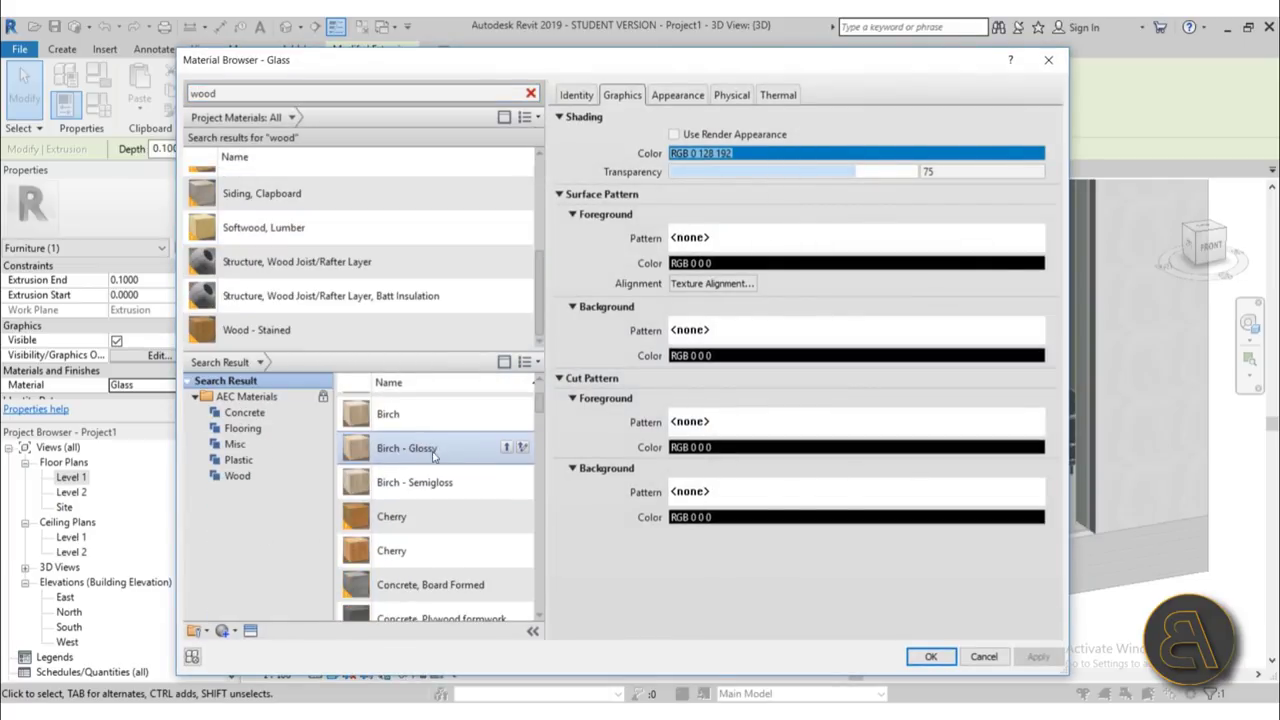
pyautogui.click(507, 512)
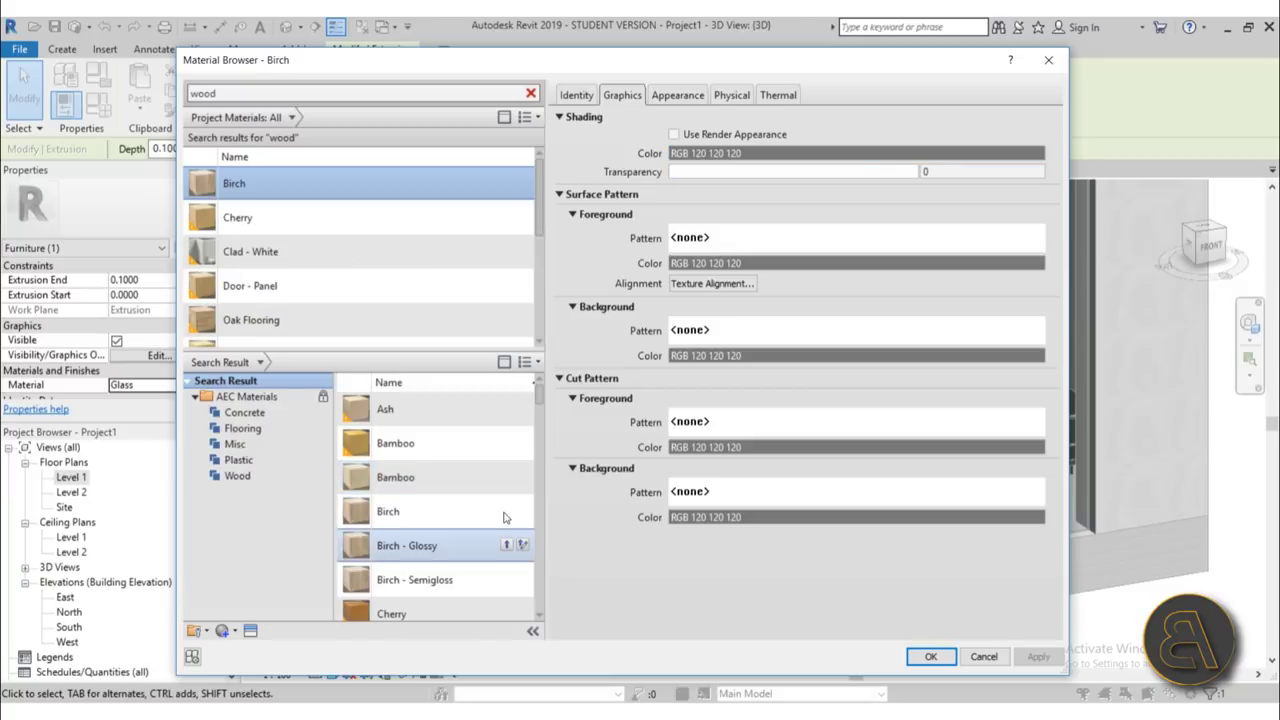
pyautogui.click(932, 657)
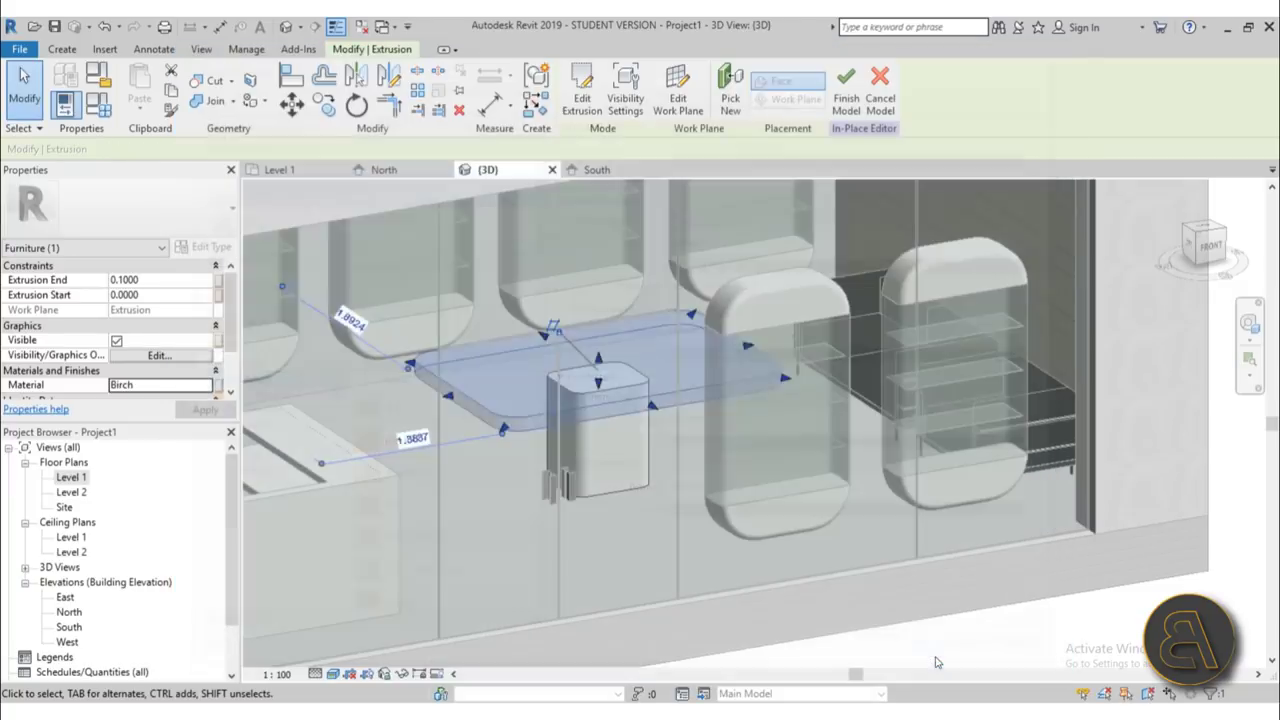
pyautogui.click(642, 546)
# - Finish the in-place table model
pyautogui.scroll(-2, 529, 498)
pyautogui.scroll(6, 529, 498)
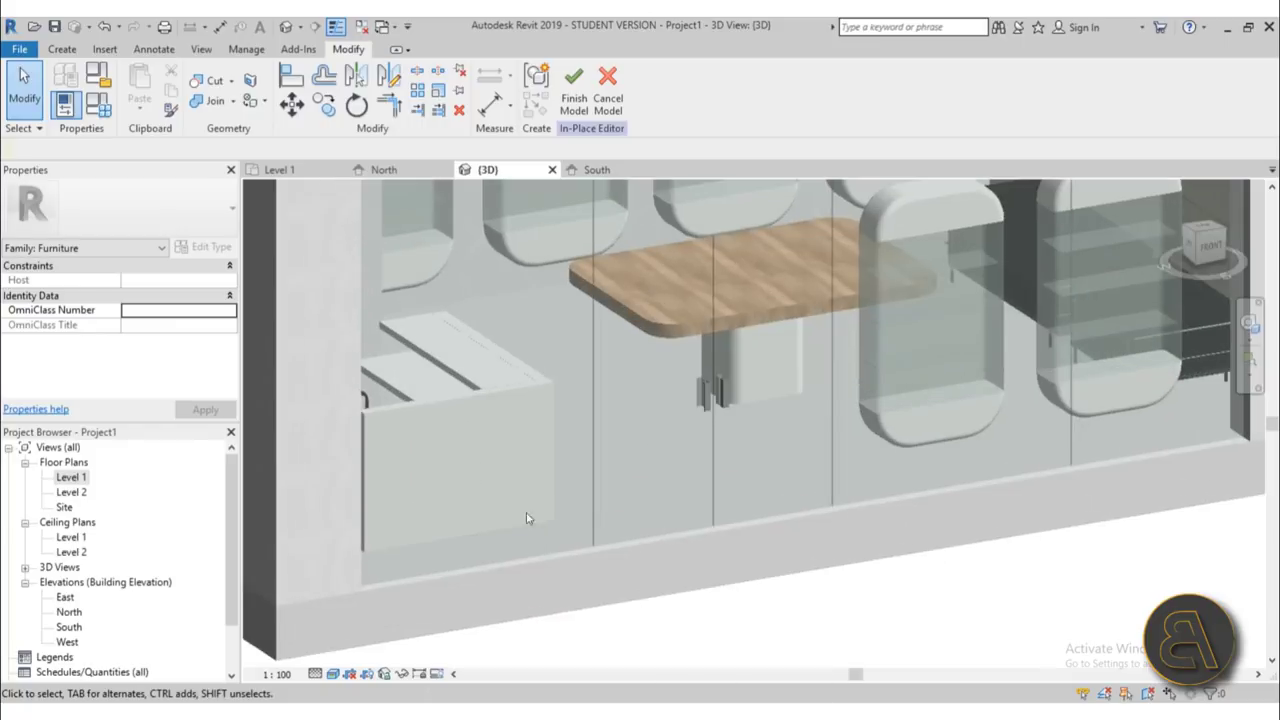
pyautogui.scroll(-5, 471, 463)
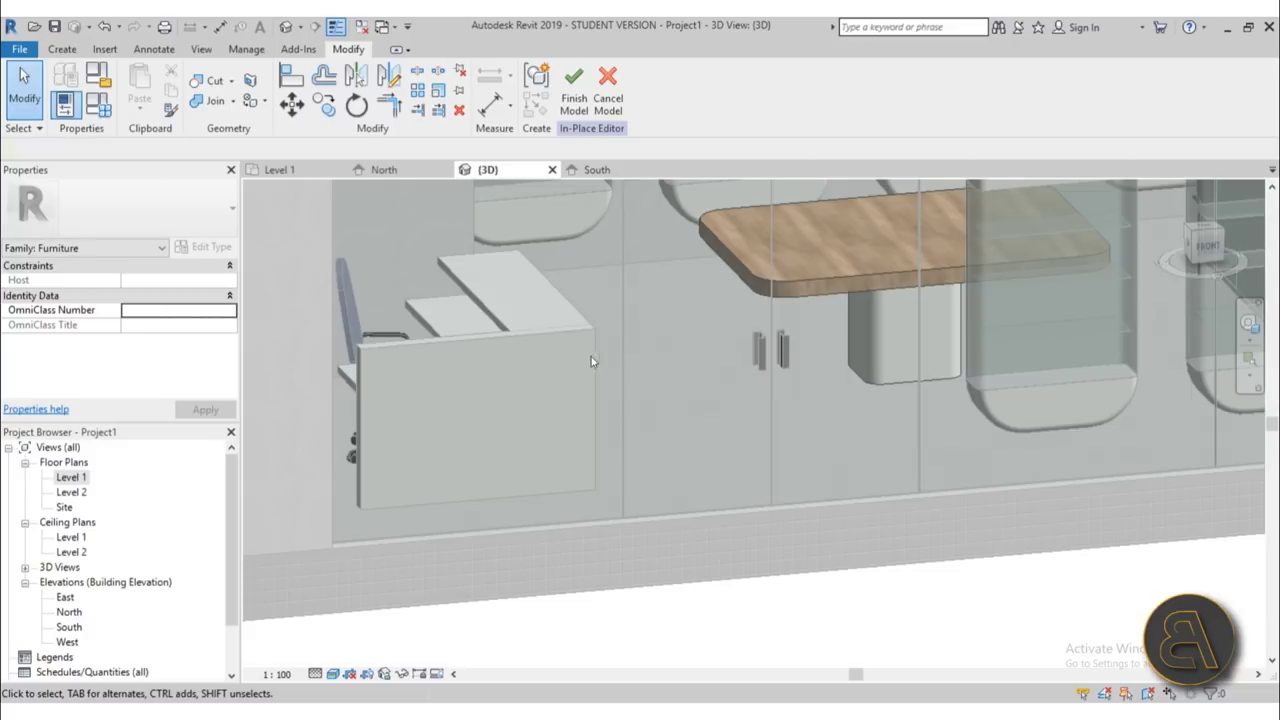
pyautogui.moveTo(450, 412); pyautogui.dragTo(464, 410, button='middle')
pyautogui.click(105, 50)
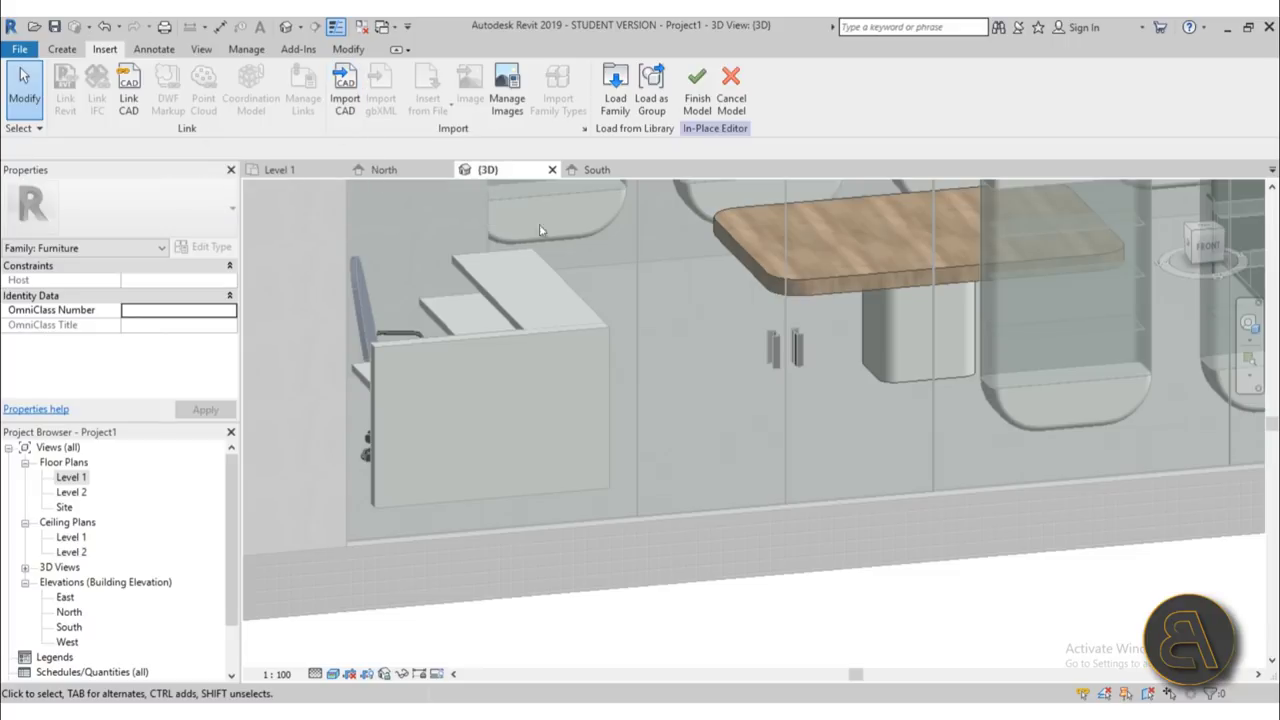
pyautogui.click(697, 86)
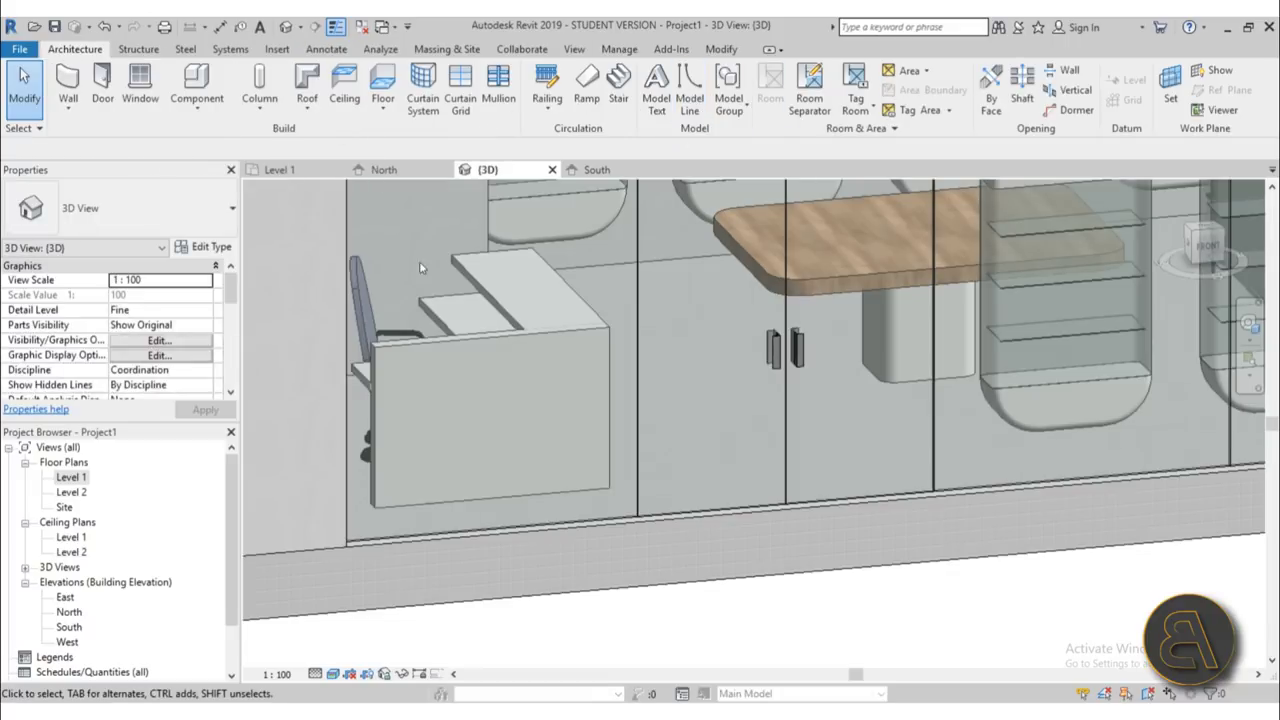
# - Open the project's decal types and create a new decal type with the default name
pyautogui.click(277, 49)
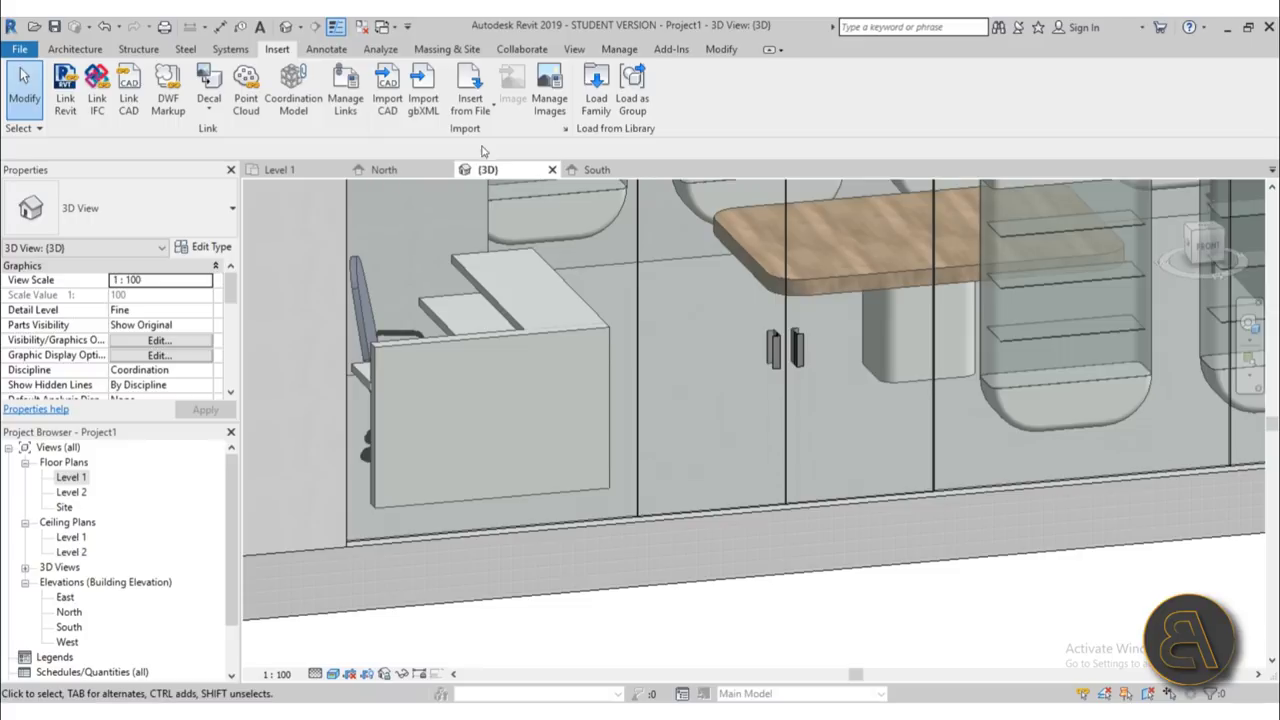
pyautogui.click(210, 116)
pyautogui.click(185, 160)
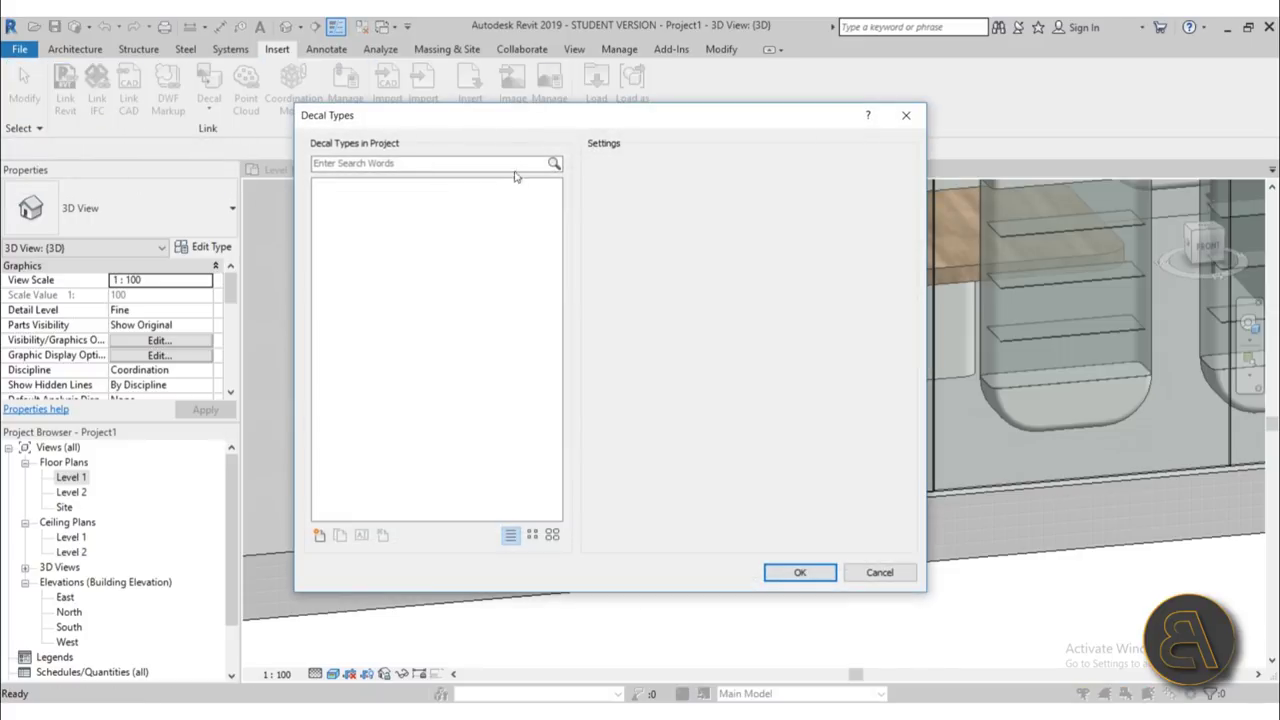
pyautogui.click(320, 537)
pyautogui.press('Return')
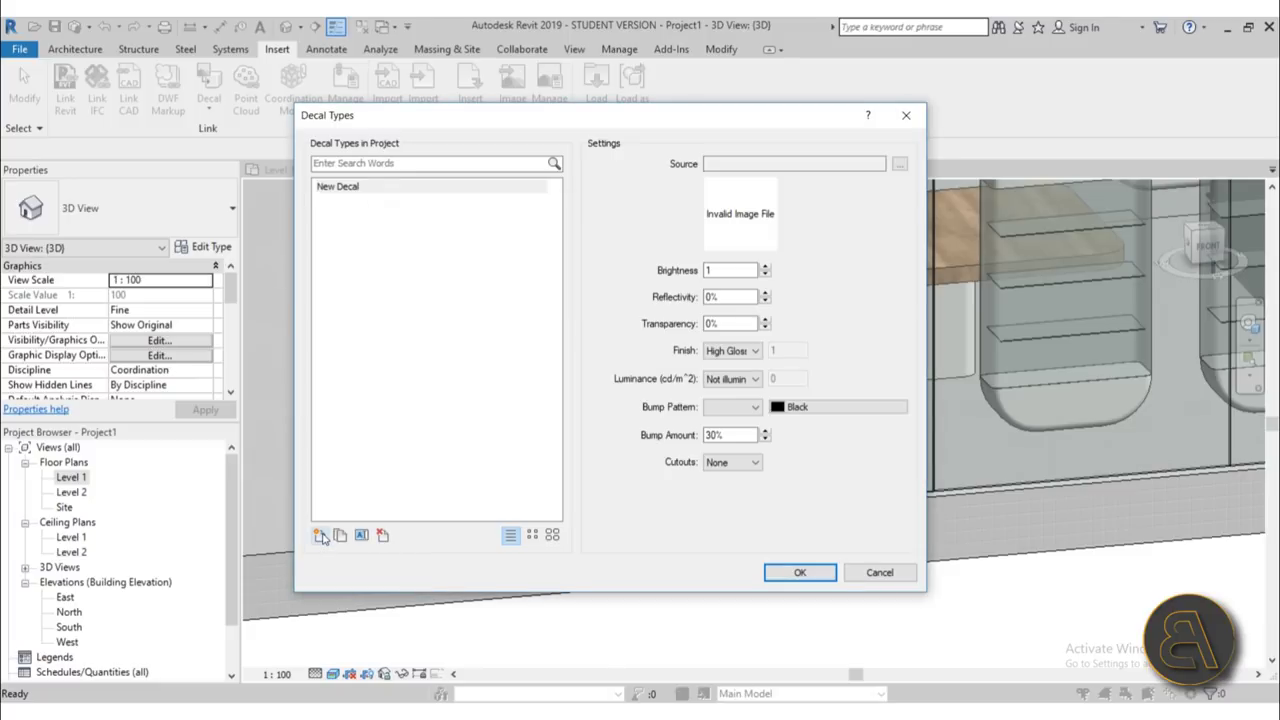
# - Use the image 23656.png from the Desktop as the new decal type's source and accept the decal types
pyautogui.click(899, 166)
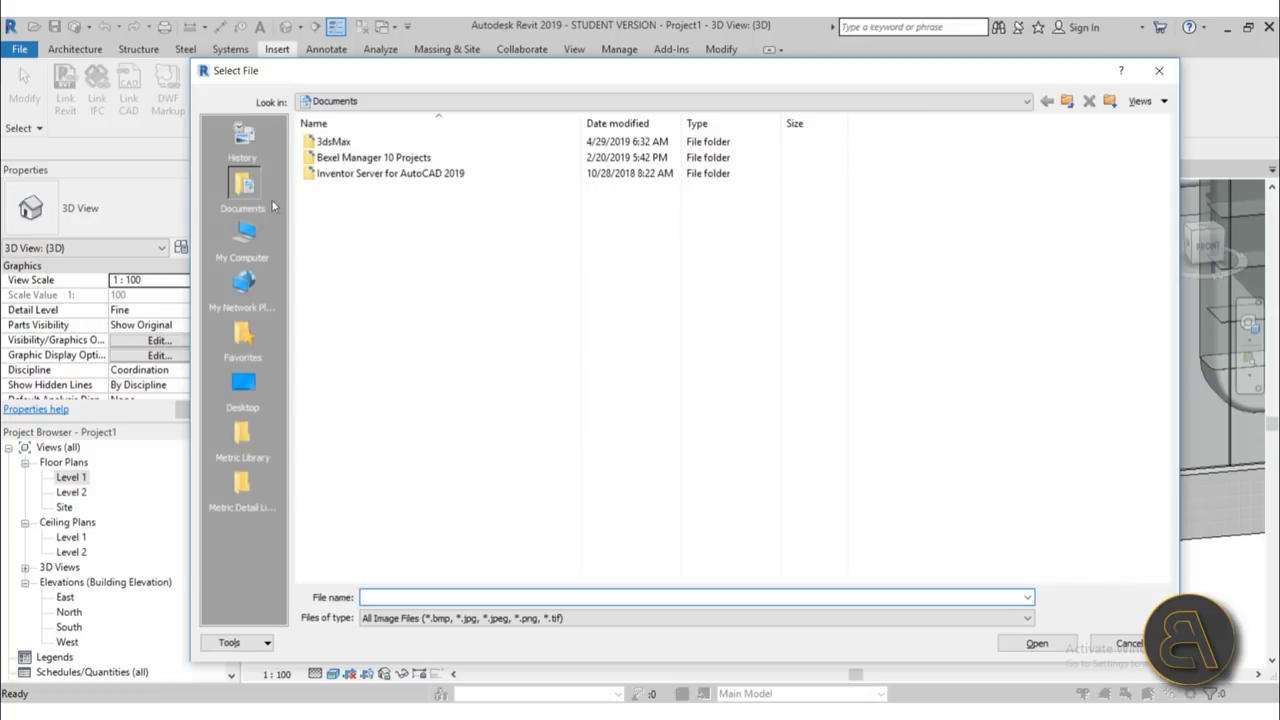
pyautogui.click(243, 240)
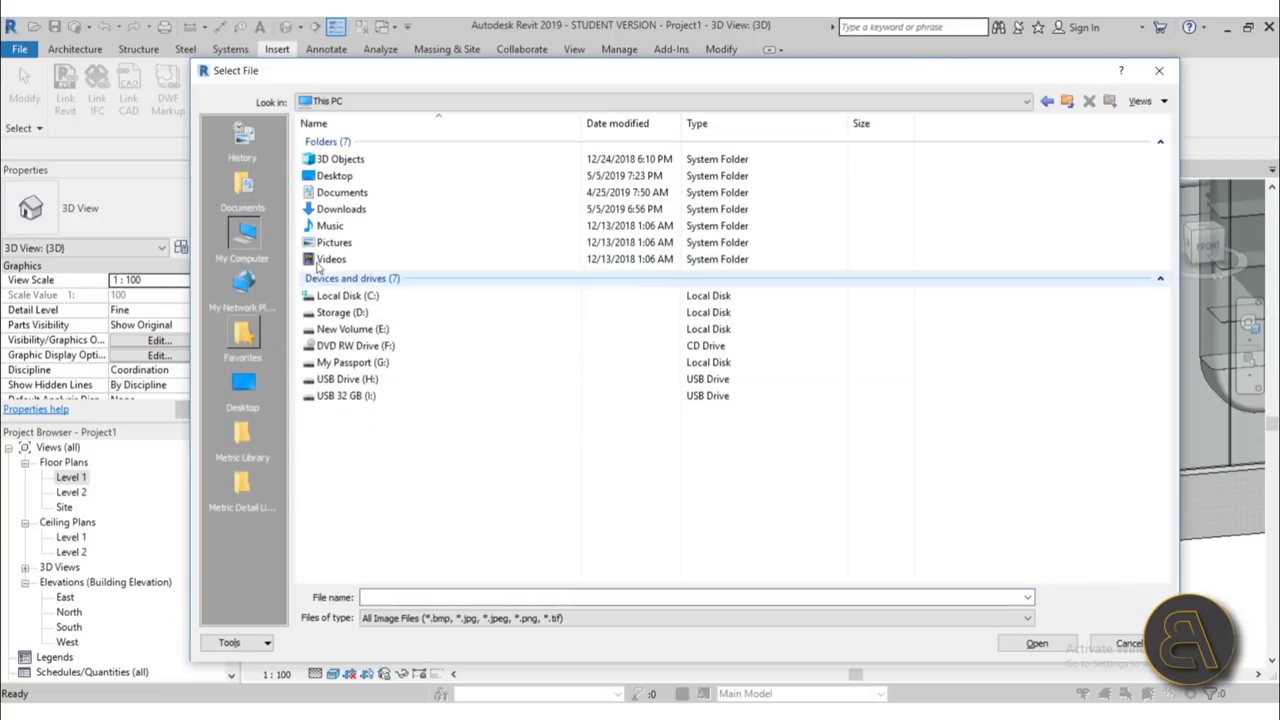
pyautogui.doubleClick(334, 176)
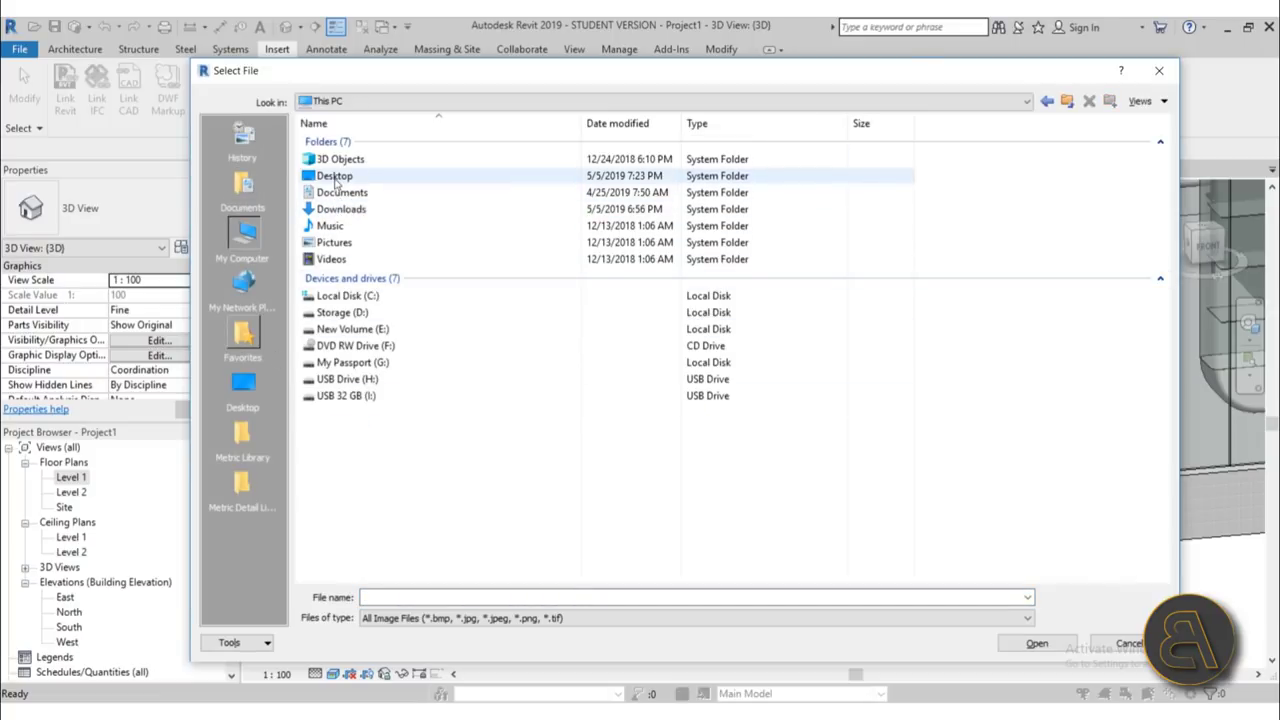
pyautogui.click(335, 175)
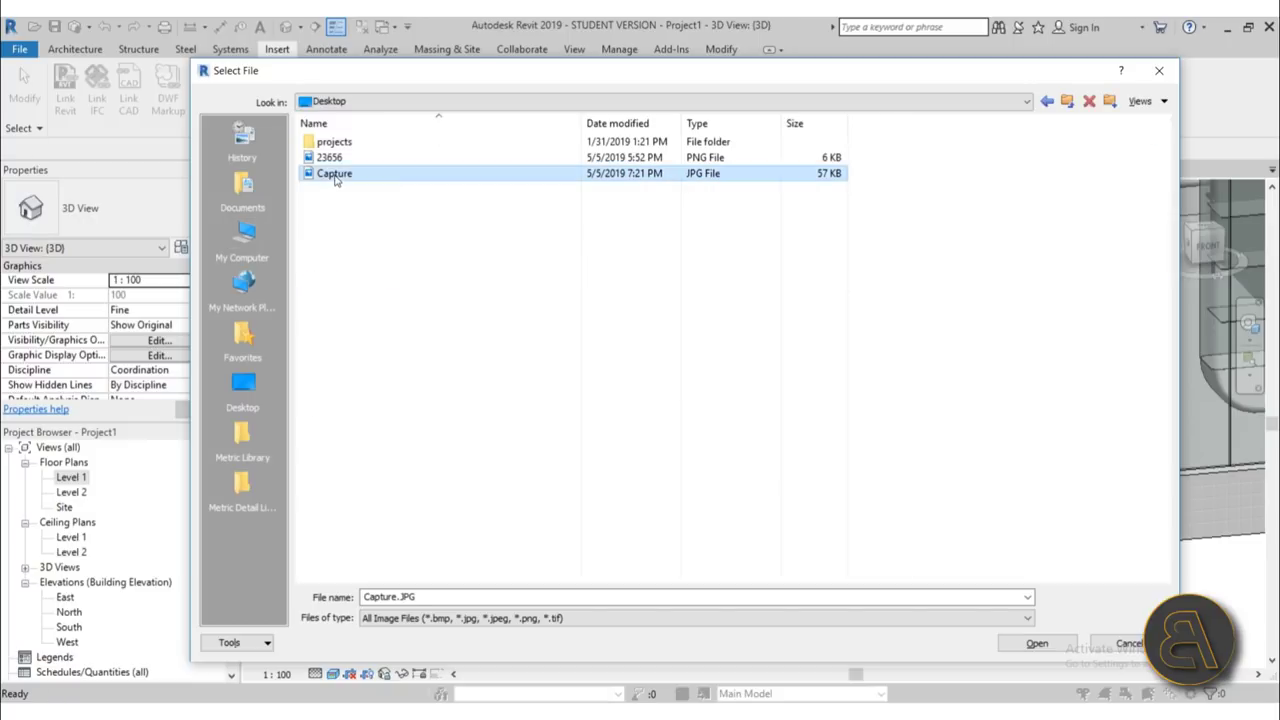
pyautogui.click(330, 159)
pyautogui.click(1037, 643)
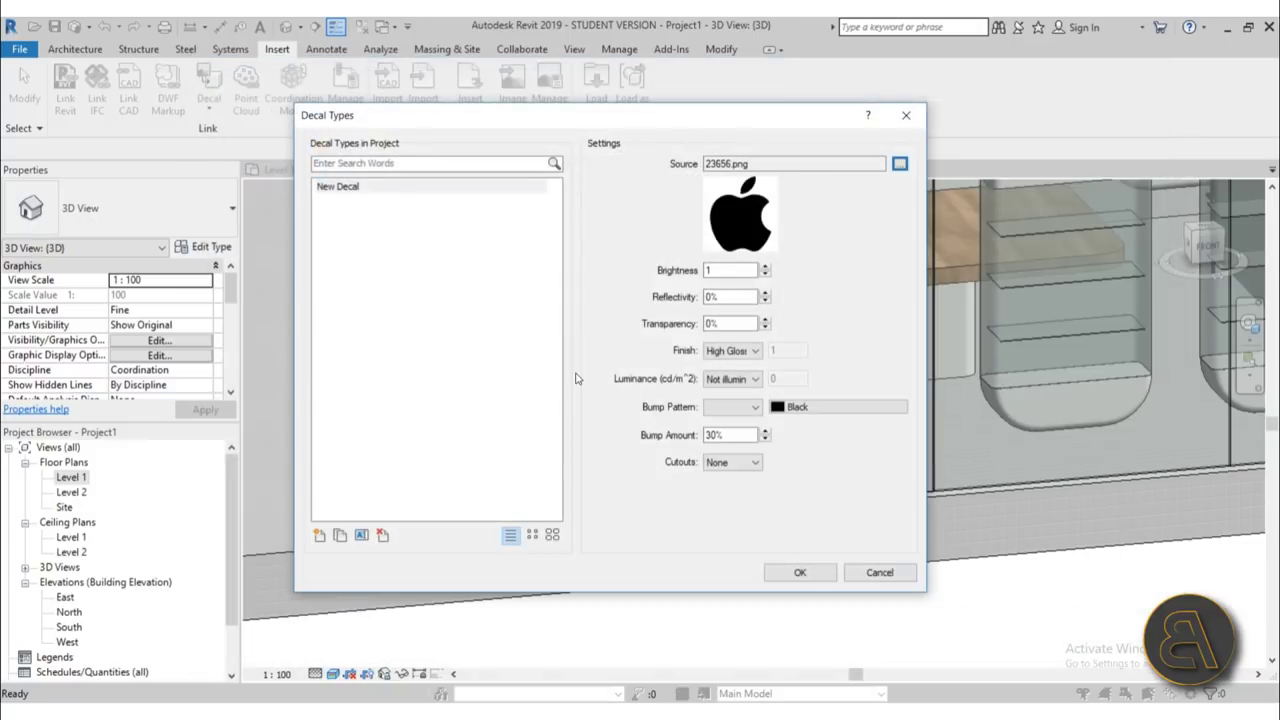
pyautogui.click(799, 574)
# - Set the work plane by picking the front face of the desk
pyautogui.click(75, 49)
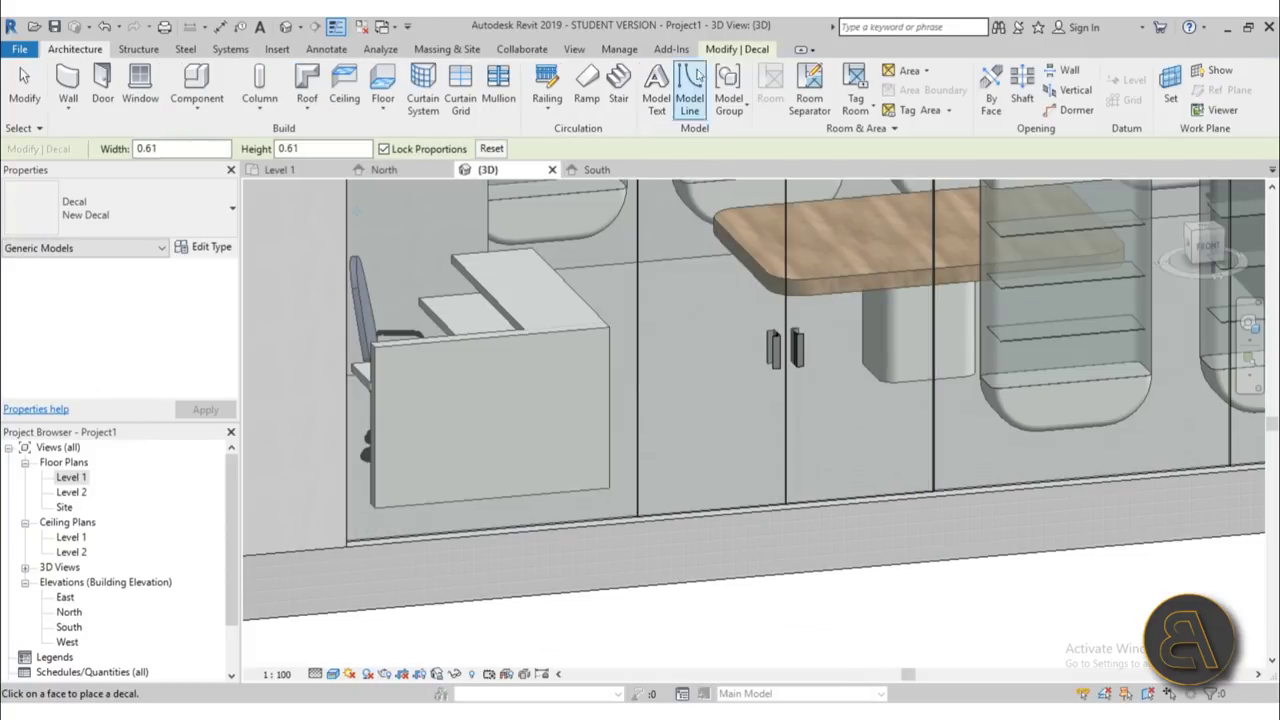
pyautogui.click(1172, 98)
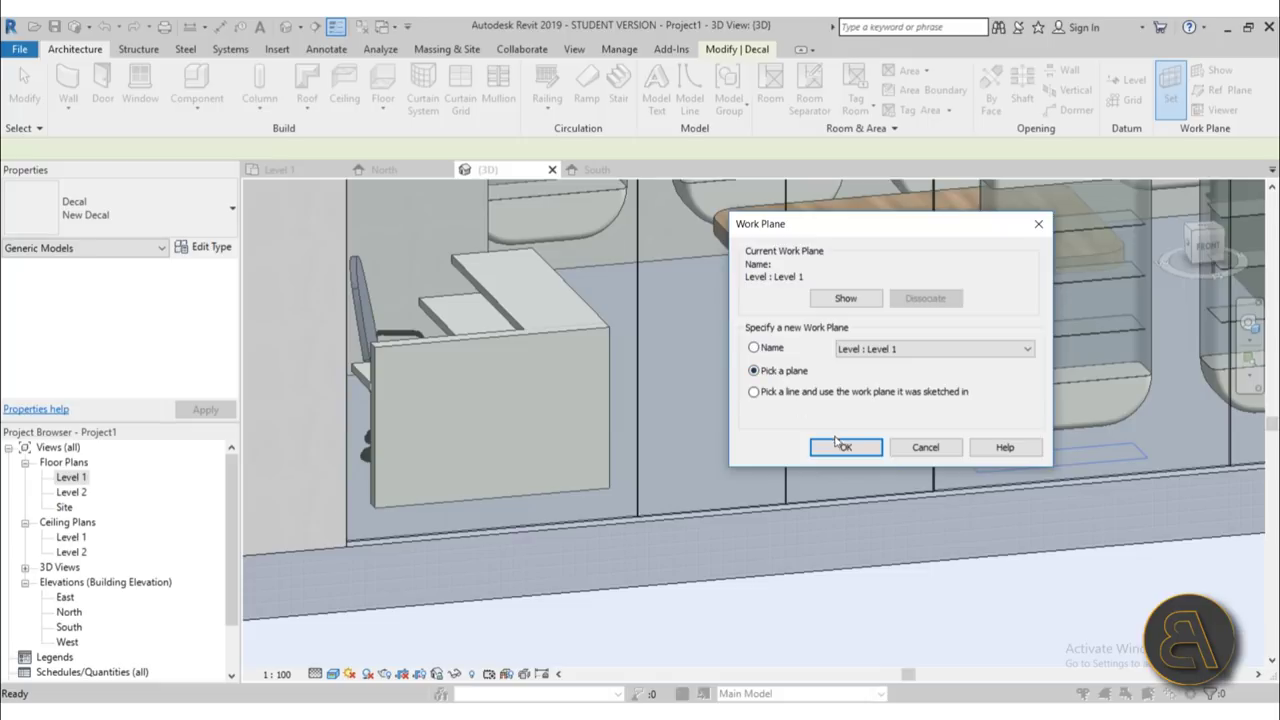
pyautogui.click(835, 441)
pyautogui.click(560, 339)
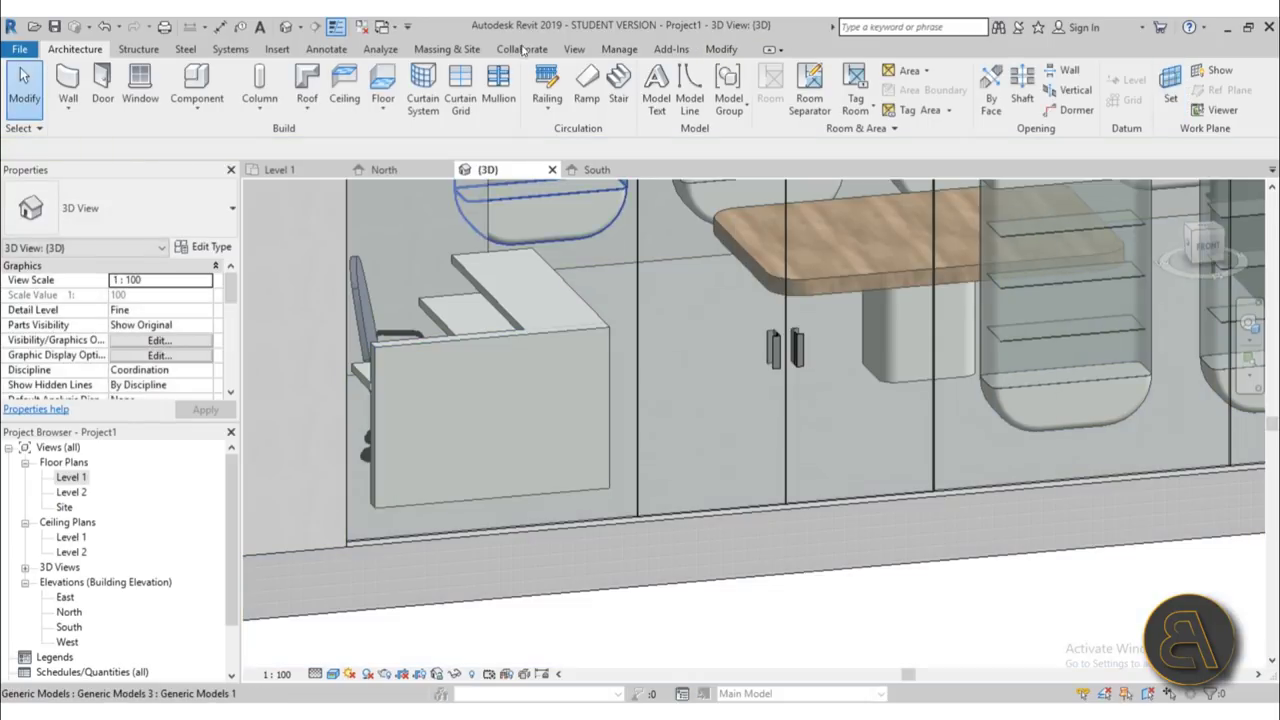
# - Place the new decal on the front face of the desk at a size of 0.61 by 0.61
pyautogui.click(277, 49)
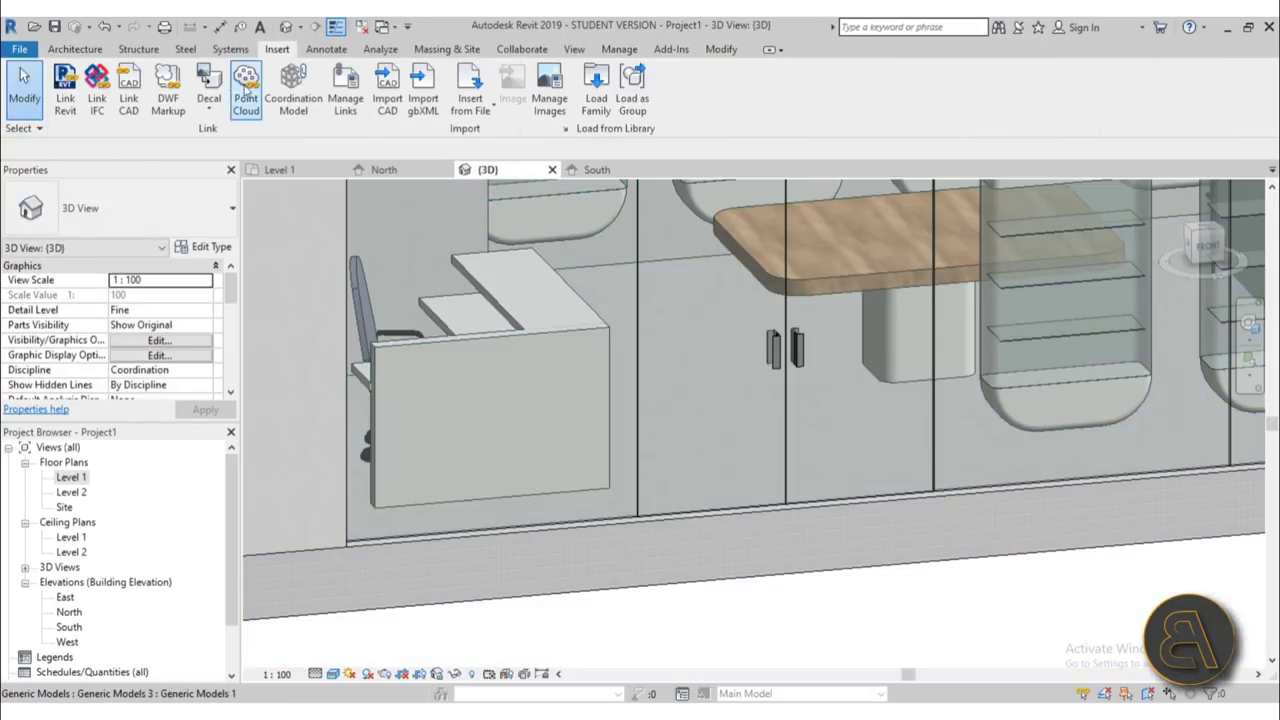
pyautogui.click(210, 82)
pyautogui.scroll(5, 443, 420)
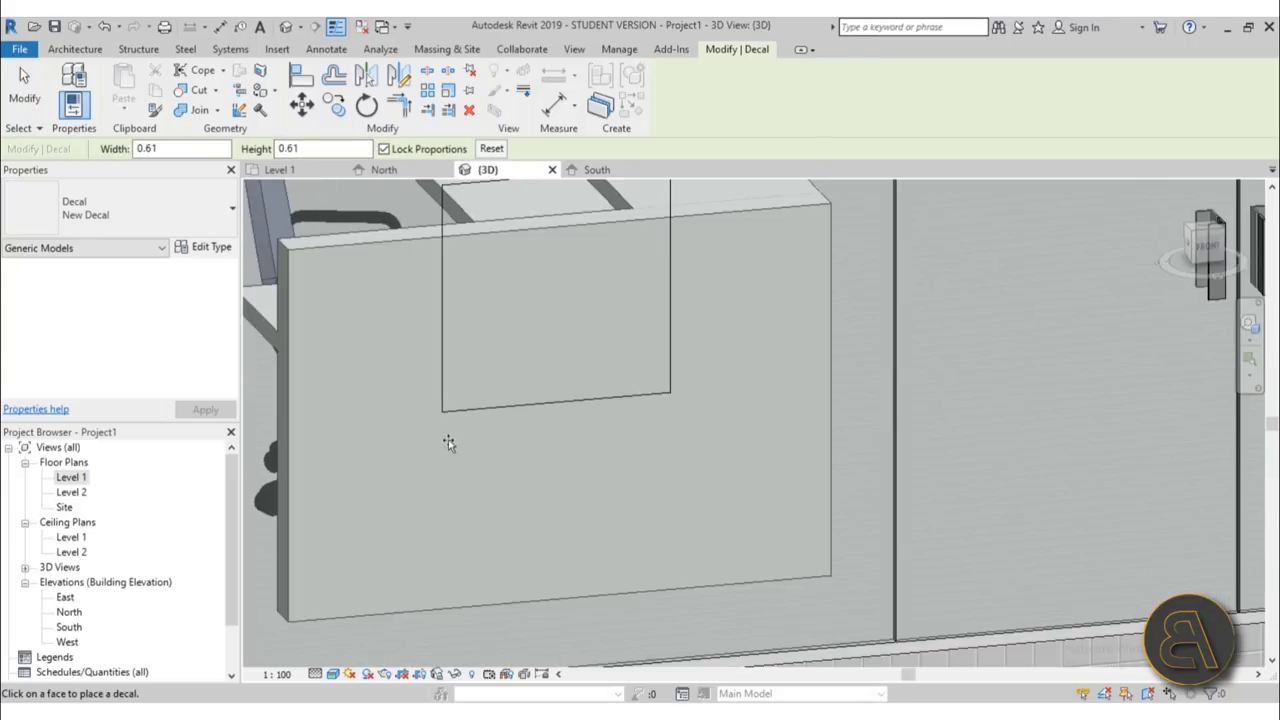
pyautogui.click(490, 531)
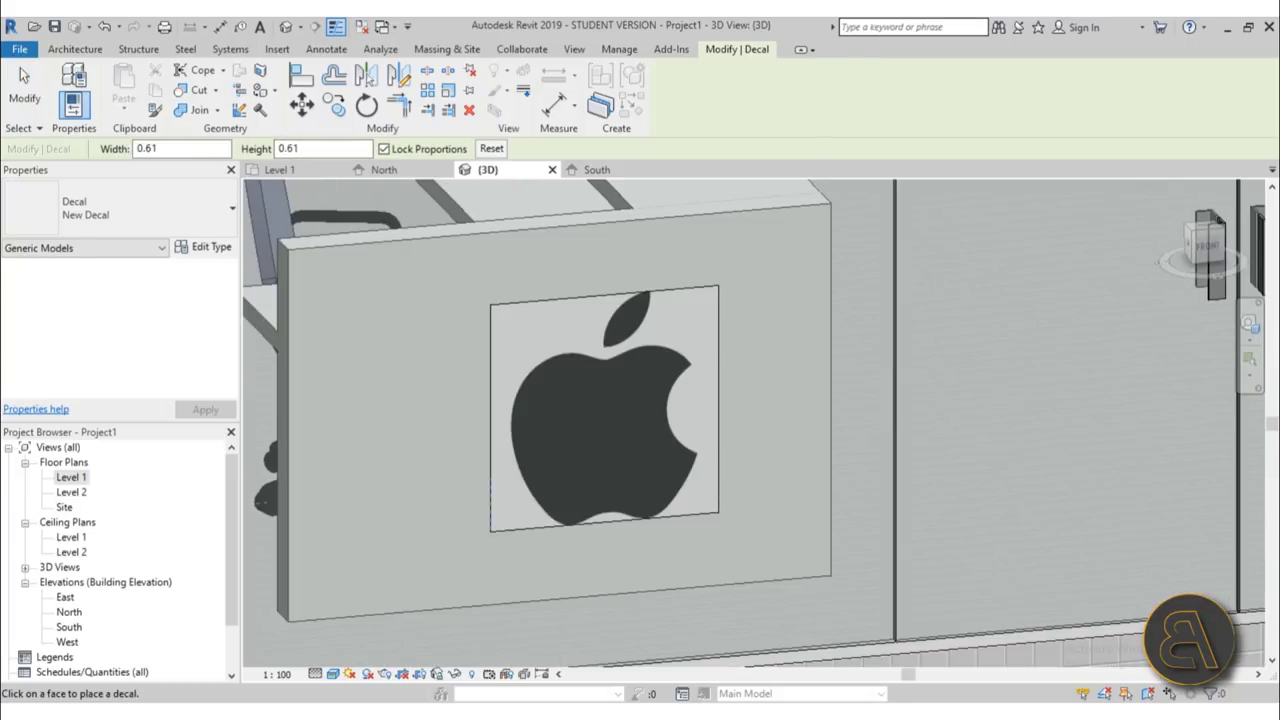
pyautogui.press('Escape')
# - Enlarge the decal to about 0.69 by 0.69 and centre it on the desk's front face
pyautogui.scroll(-5, 553, 365)
pyautogui.click(553, 365)
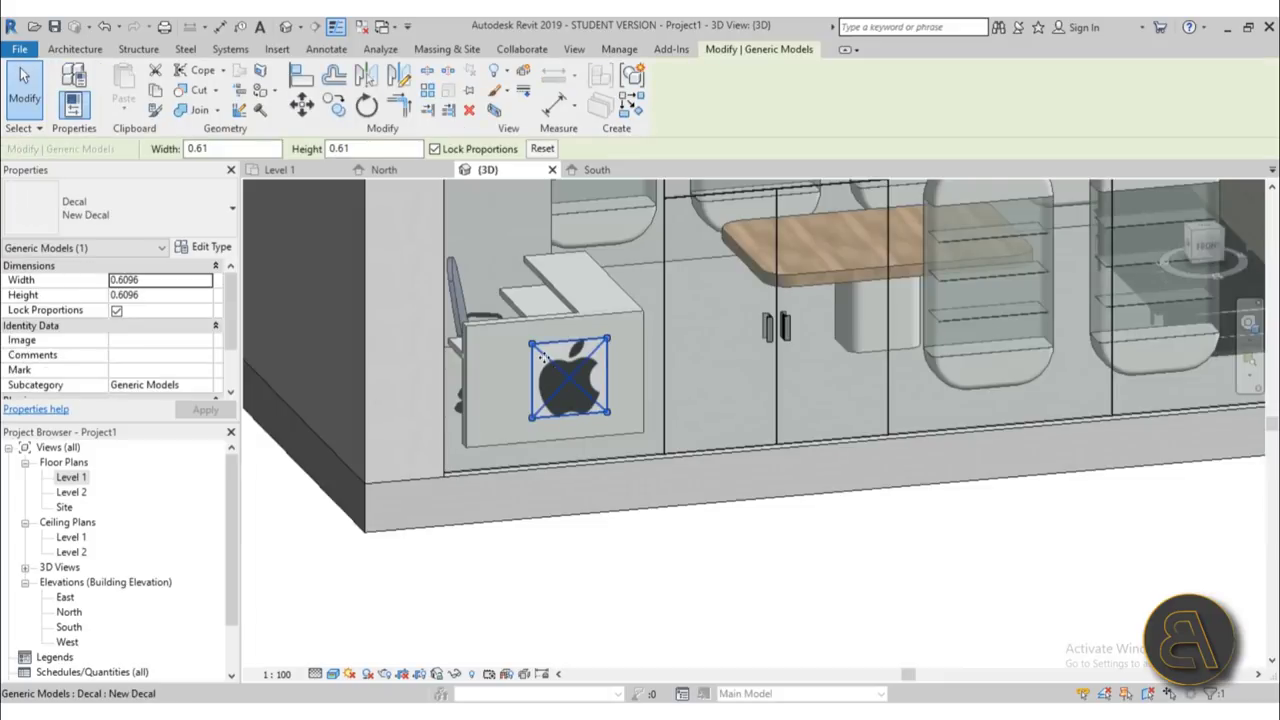
pyautogui.moveTo(538, 347); pyautogui.dragTo(586, 503)
pyautogui.scroll(5, 574, 394)
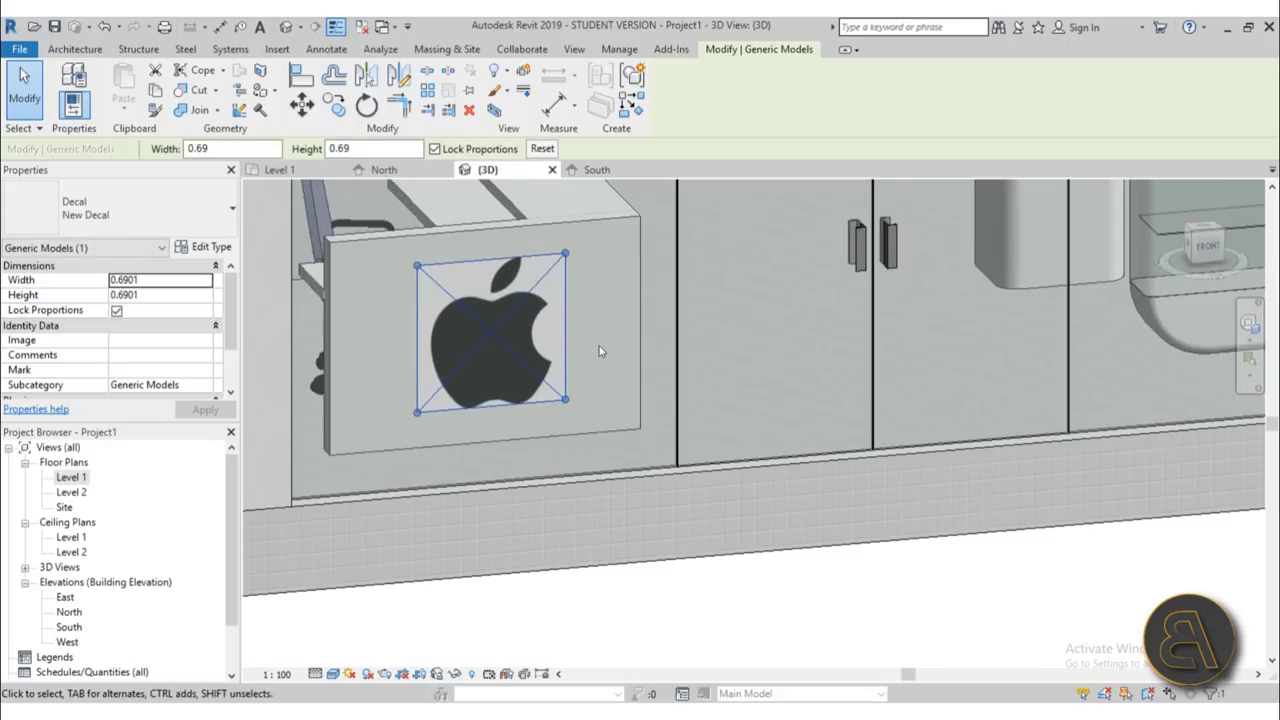
pyautogui.press('Escape')
# - Start an in-place component in the Generic Models category with the default name
pyautogui.scroll(3, 529, 276)
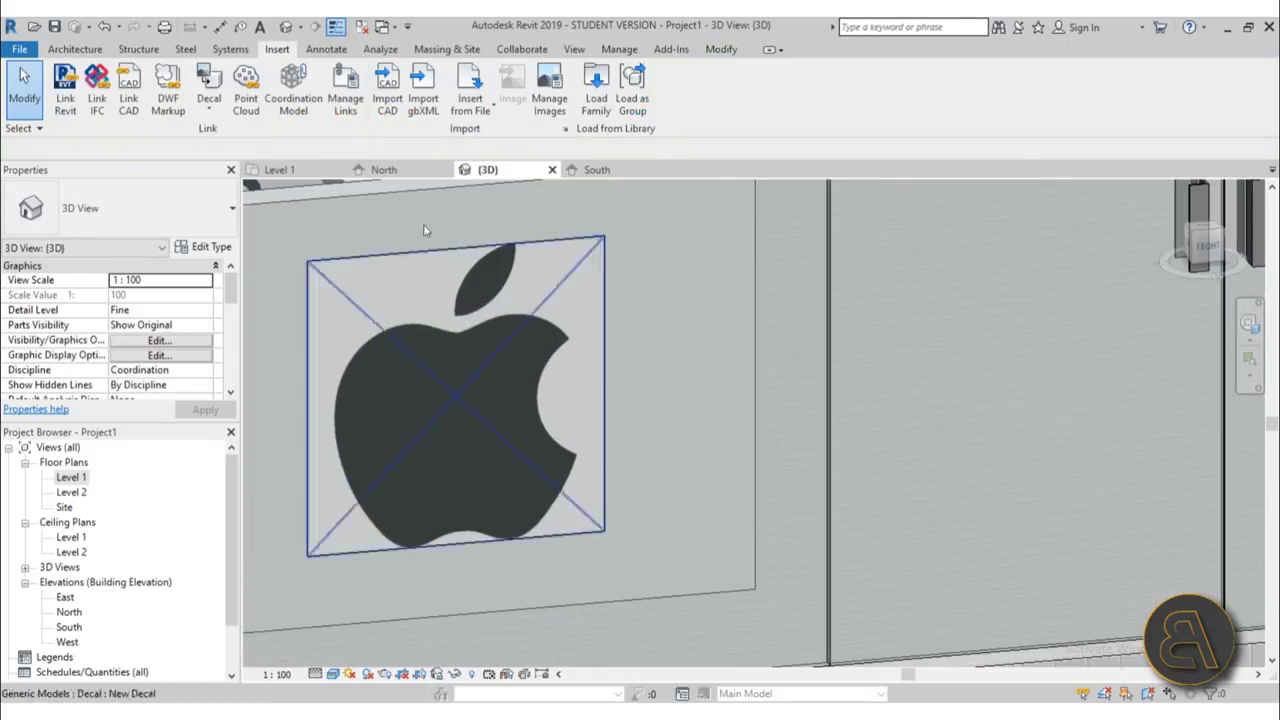
pyautogui.click(75, 49)
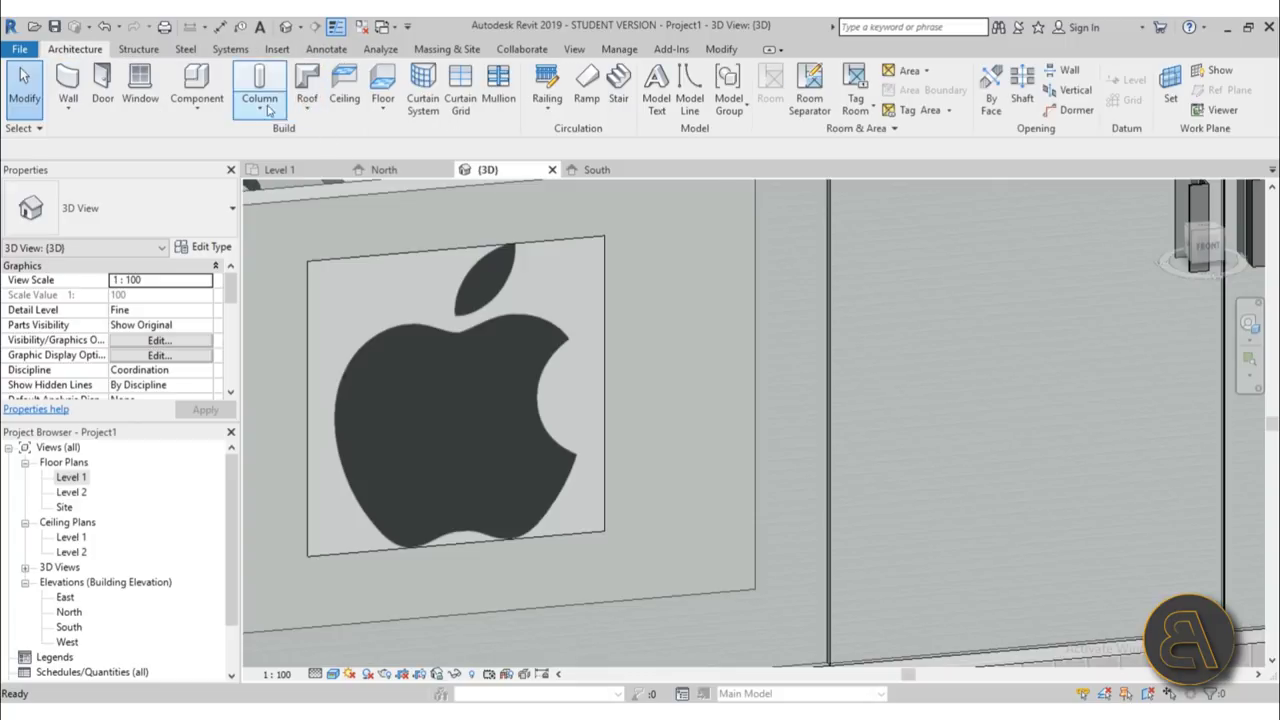
pyautogui.click(196, 110)
pyautogui.click(190, 172)
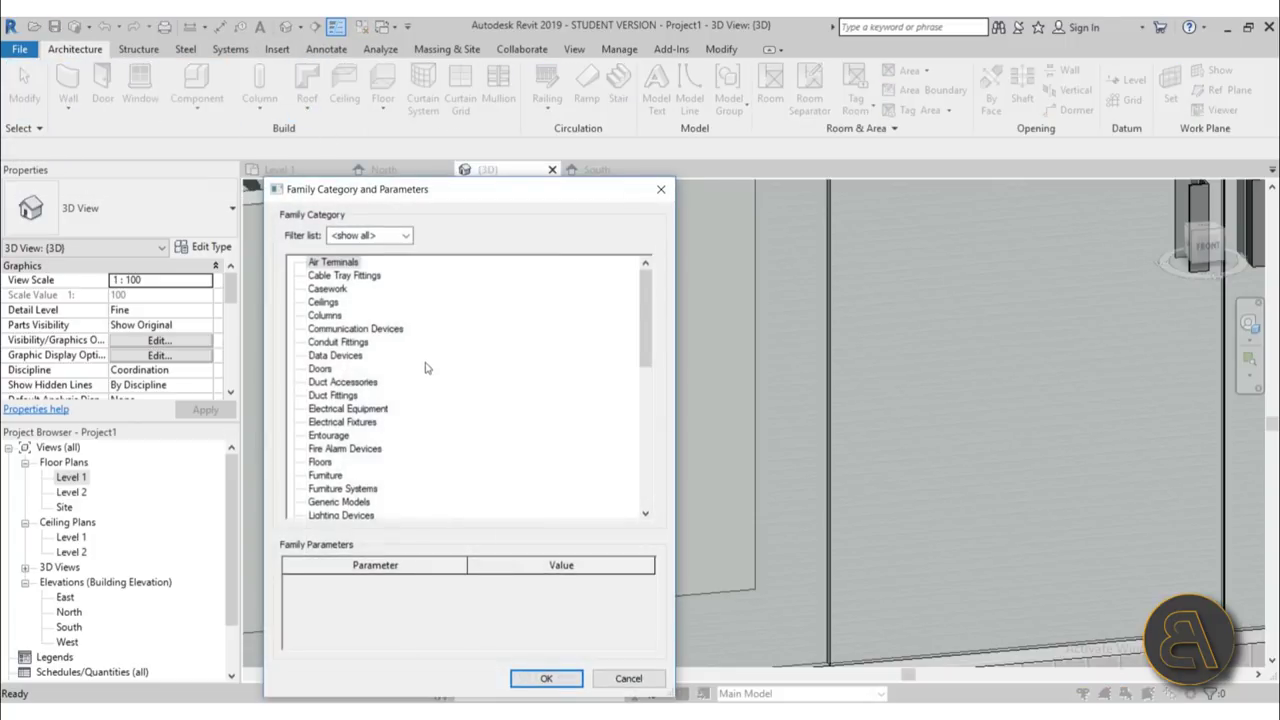
pyautogui.scroll(-1, 415, 375)
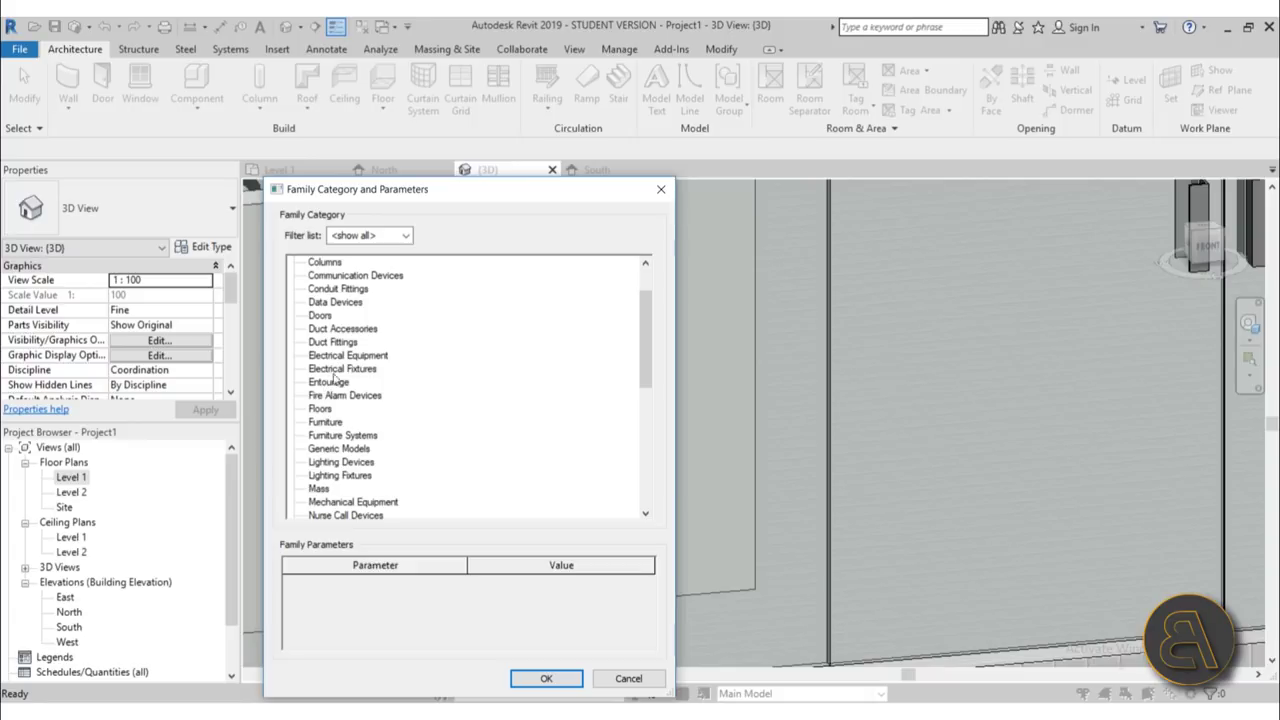
pyautogui.doubleClick(338, 448)
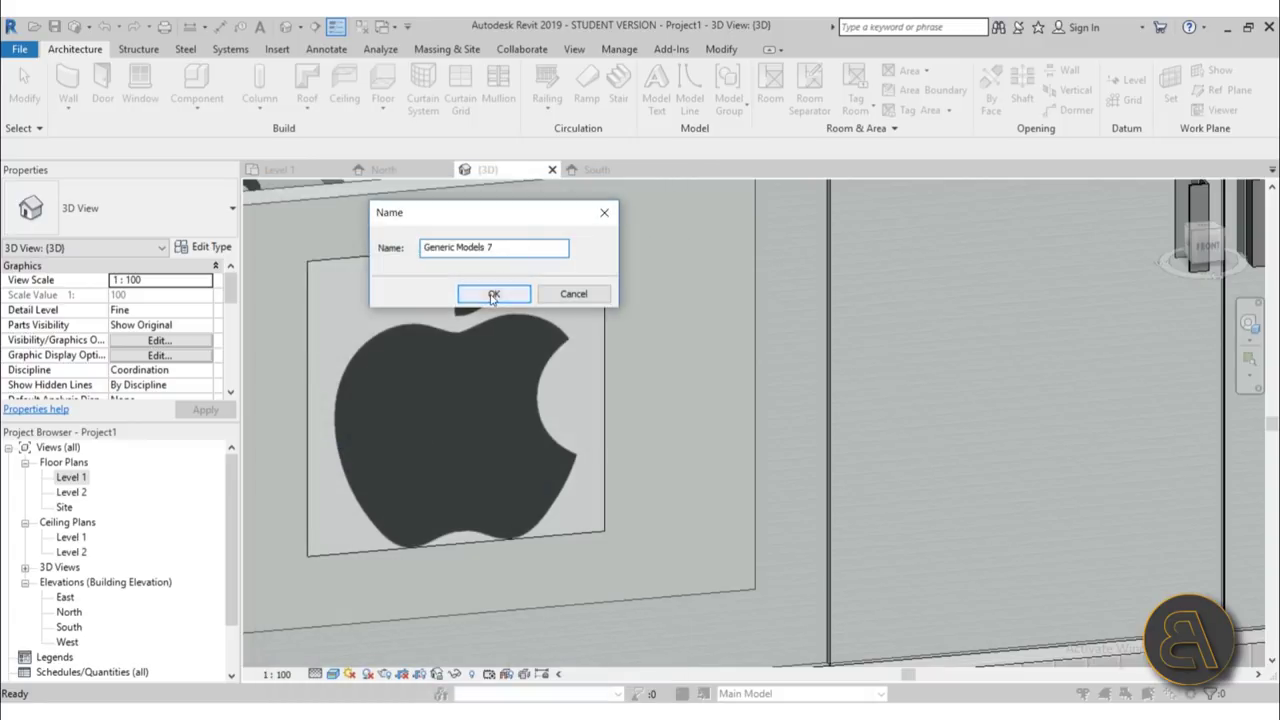
pyautogui.click(493, 294)
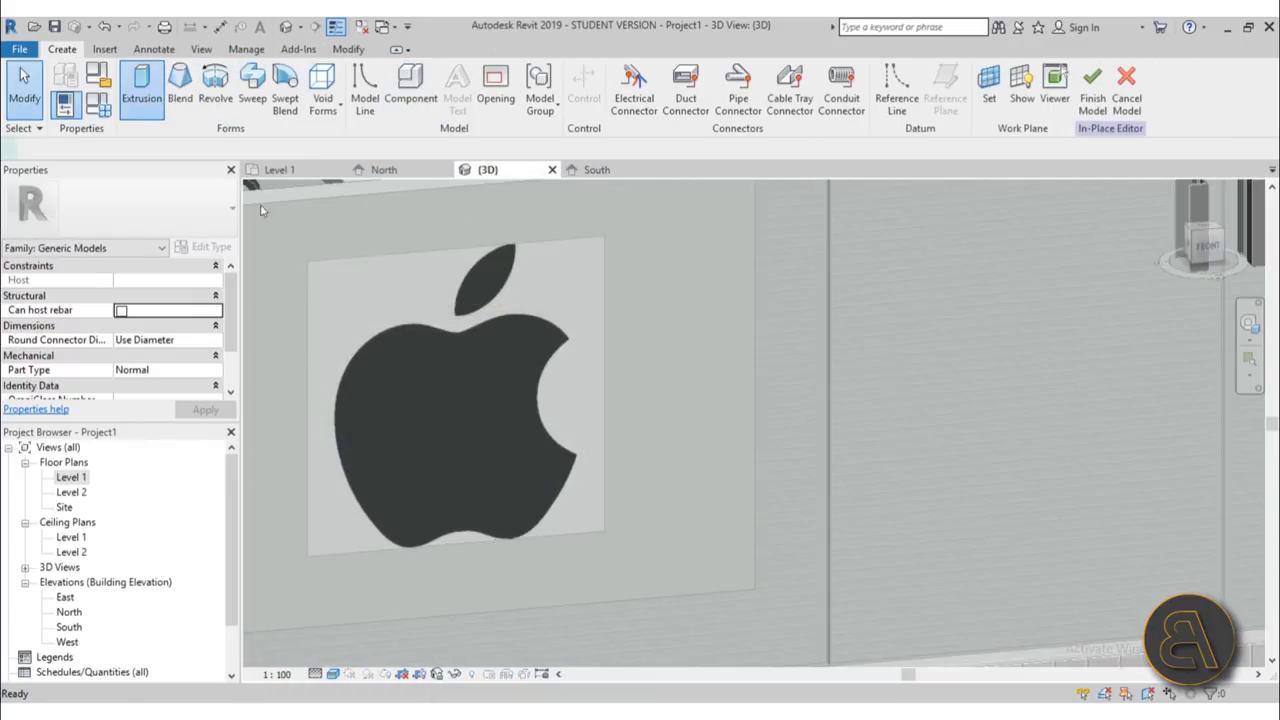
# - Start an extrusion sketch and trace the top edge of the apple logo's body with a spline, starting at the bite's upper tip
pyautogui.click(679, 91)
pyautogui.scroll(5, 568, 304)
pyautogui.click(472, 196)
pyautogui.click(320, 200)
pyautogui.moveTo(268, 285); pyautogui.dragTo(1094, 274, button='middle')
pyautogui.click(822, 218)
pyautogui.click(742, 275)
pyautogui.click(673, 258)
pyautogui.click(582, 227)
pyautogui.click(437, 238)
pyautogui.click(338, 330)
pyautogui.click(268, 428)
# - Continue the spline down the left side of the apple's body
pyautogui.moveTo(438, 337); pyautogui.dragTo(530, 350, button='middle')
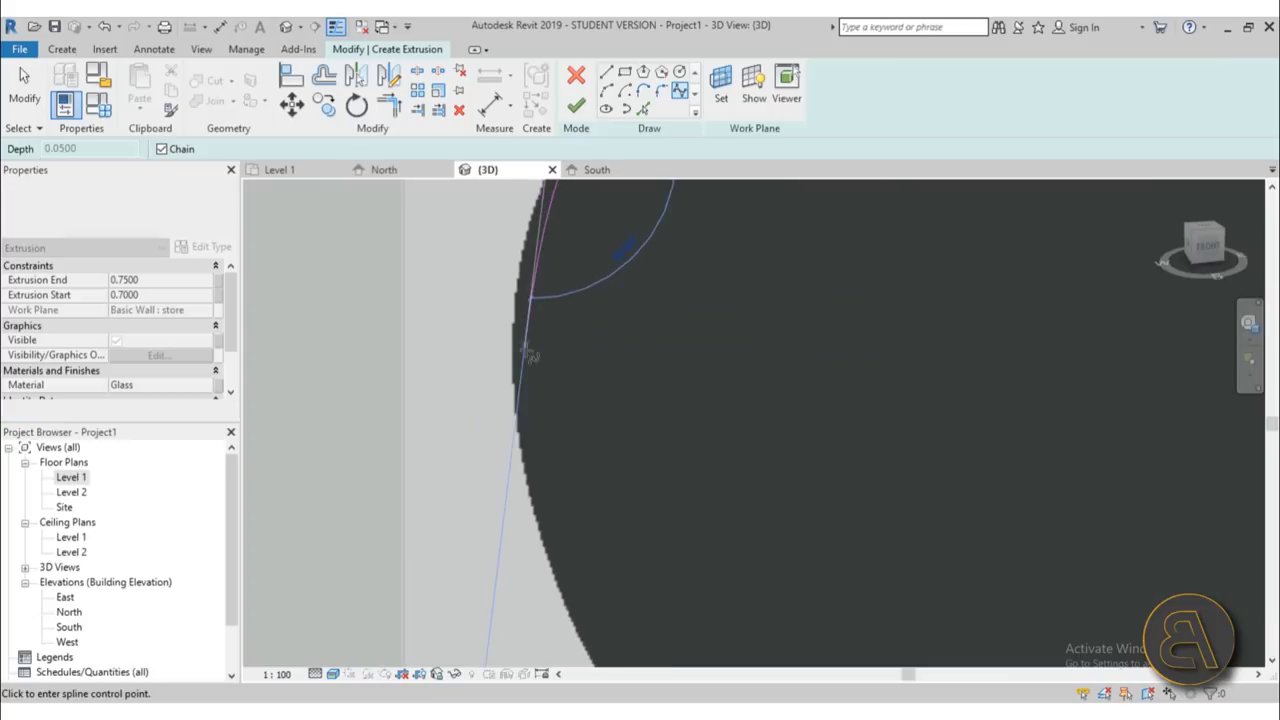
pyautogui.click(490, 357)
pyautogui.click(525, 503)
pyautogui.scroll(-3, 522, 546)
pyautogui.moveTo(509, 504); pyautogui.dragTo(372, 130, button='middle')
pyautogui.scroll(2, 409, 249)
pyautogui.moveTo(416, 256); pyautogui.dragTo(425, 447, button='middle')
pyautogui.moveTo(420, 370)
pyautogui.mouseDown(button='middle')
pyautogui.moveTo(465, 490)
pyautogui.moveTo(542, 563)
pyautogui.mouseUp(button='middle')
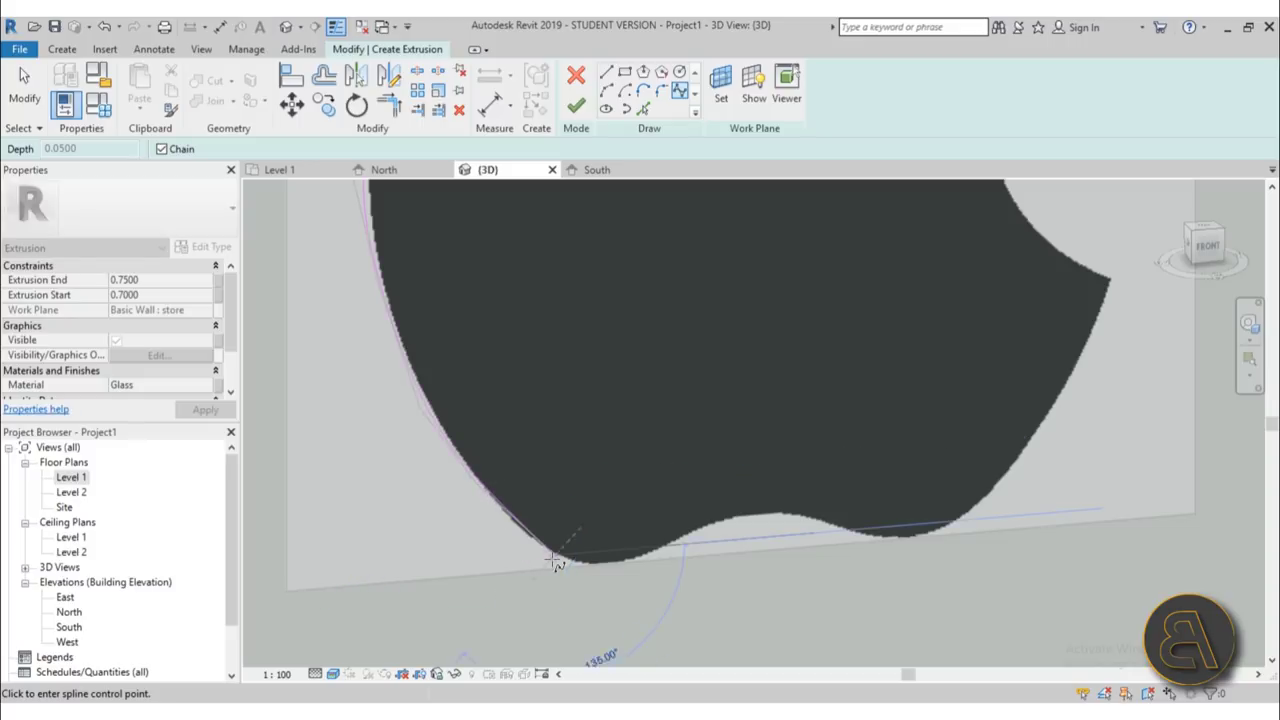
# - Continue the spline along the apple's wavy bottom and up its right side, ending at the bite's lower tip
pyautogui.click(610, 588)
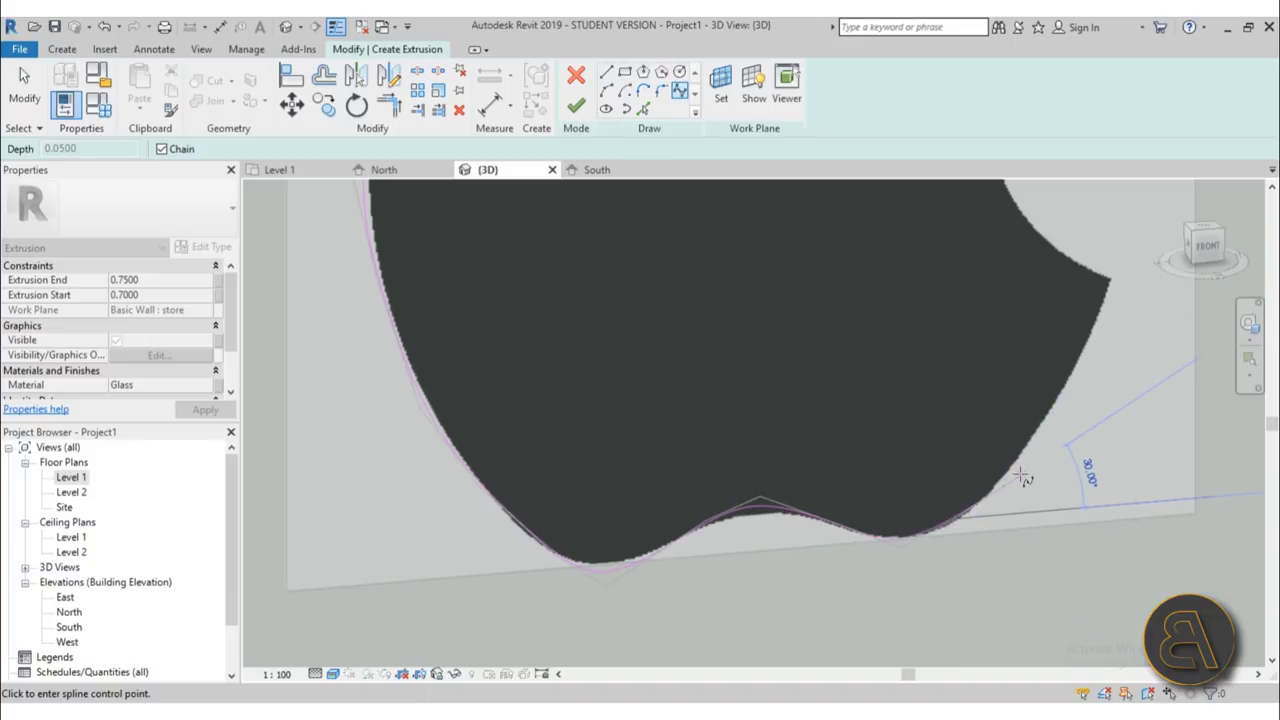
pyautogui.click(1047, 418)
pyautogui.click(1098, 329)
pyautogui.moveTo(1122, 320); pyautogui.dragTo(663, 480, button='middle')
pyautogui.scroll(2, 663, 479)
pyautogui.click(643, 413)
# - Close the apple outline with an arc of about 0.15 radius along the bite, from its lower tip to its upper tip
pyautogui.click(643, 413)
pyautogui.scroll(-2, 590, 395)
pyautogui.moveTo(590, 395); pyautogui.dragTo(641, 635, button='middle')
pyautogui.click(649, 295)
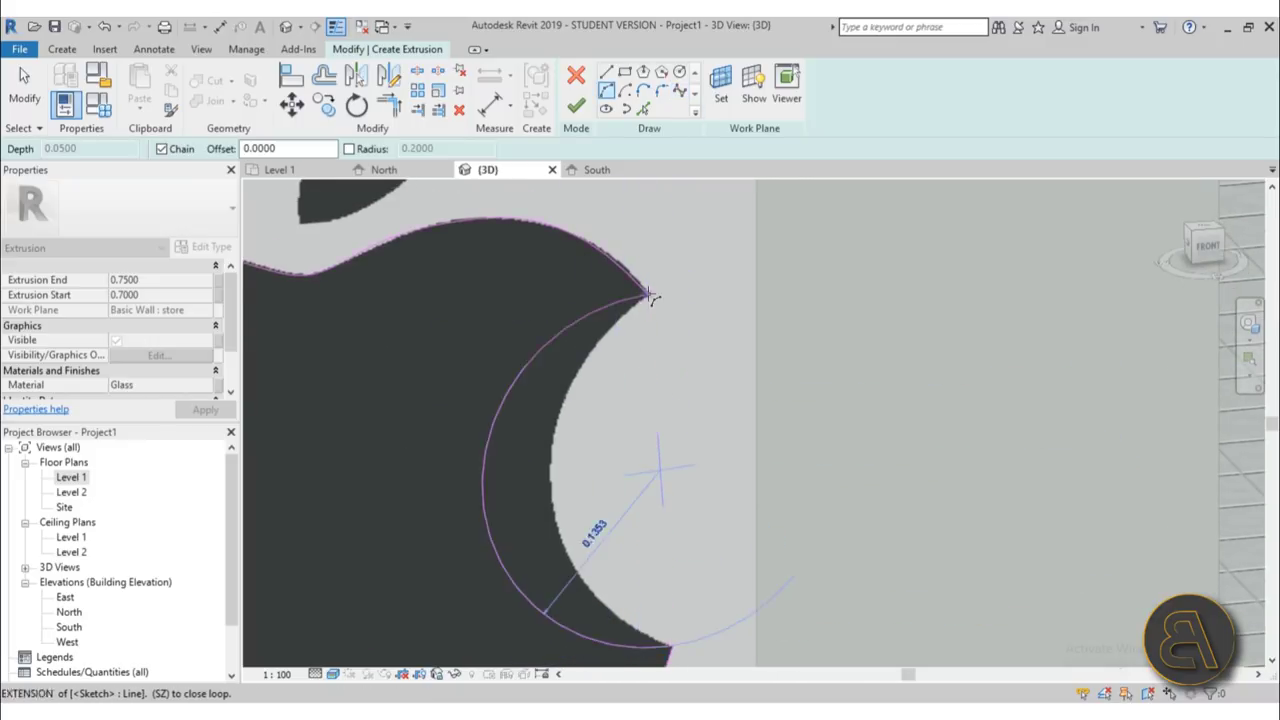
pyautogui.click(556, 483)
pyautogui.scroll(-3, 677, 251)
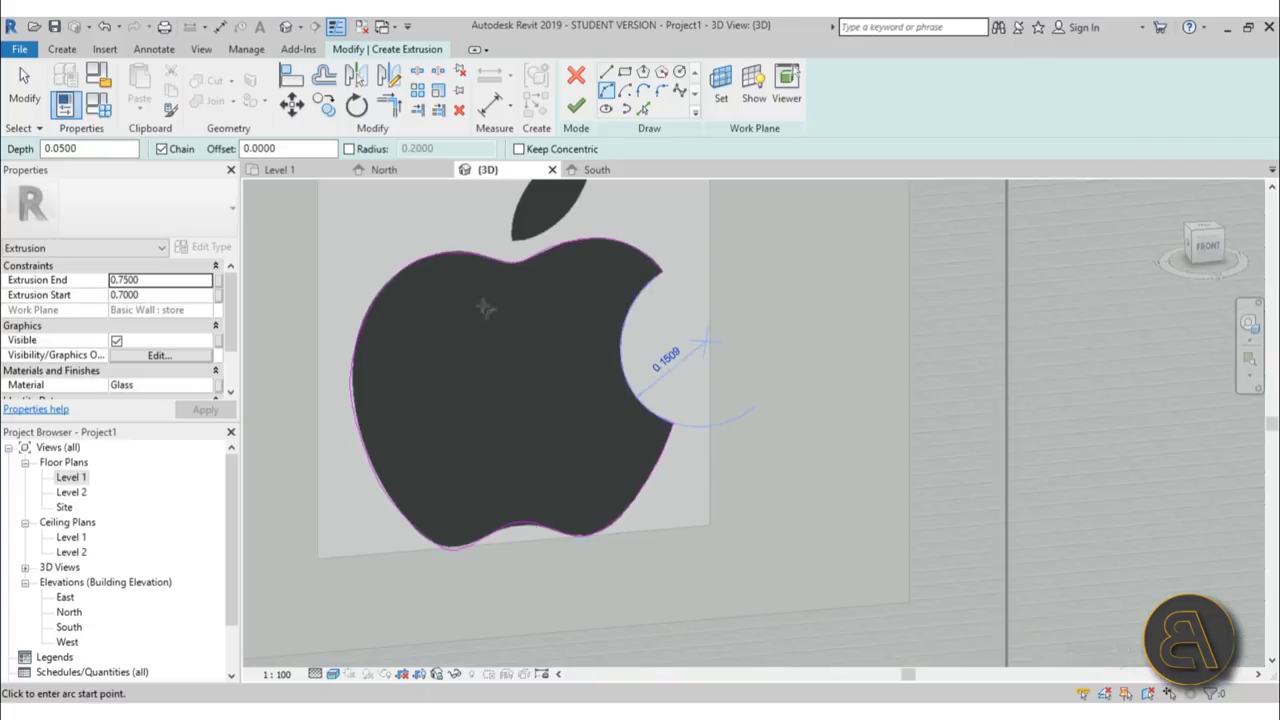
pyautogui.press('Escape')
pyautogui.press('Escape')
# - Adjust the spline's control points along the apple's bottom edge so the outline follows the logo more closely
pyautogui.scroll(4, 537, 511)
pyautogui.click(530, 516)
pyautogui.moveTo(537, 508); pyautogui.dragTo(538, 529)
pyautogui.scroll(-3, 700, 440)
pyautogui.scroll(2, 431, 586)
pyautogui.moveTo(454, 569); pyautogui.dragTo(456, 549)
pyautogui.click(449, 580)
pyautogui.scroll(-4, 449, 580)
# - Draw an arc along the left edge of the logo's leaf, from its lower tip to its upper tip
pyautogui.moveTo(549, 222); pyautogui.dragTo(541, 499, button='middle')
pyautogui.scroll(2, 573, 323)
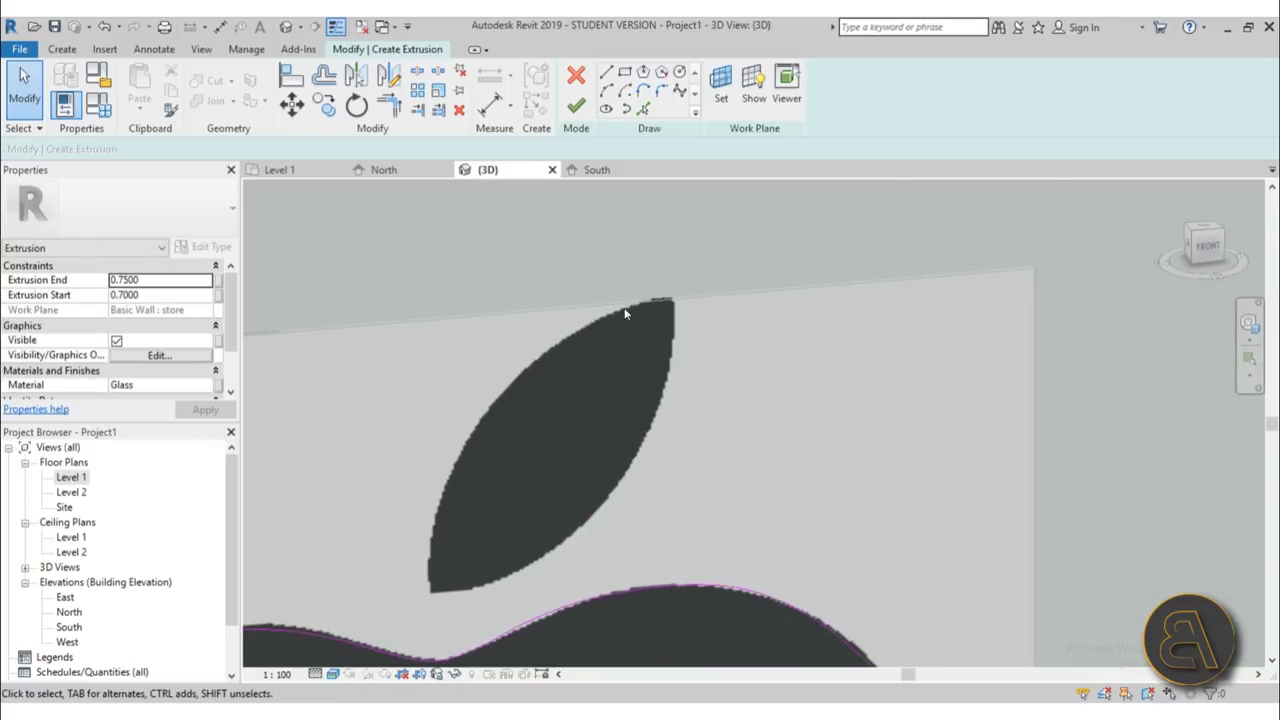
pyautogui.click(606, 91)
pyautogui.click(430, 592)
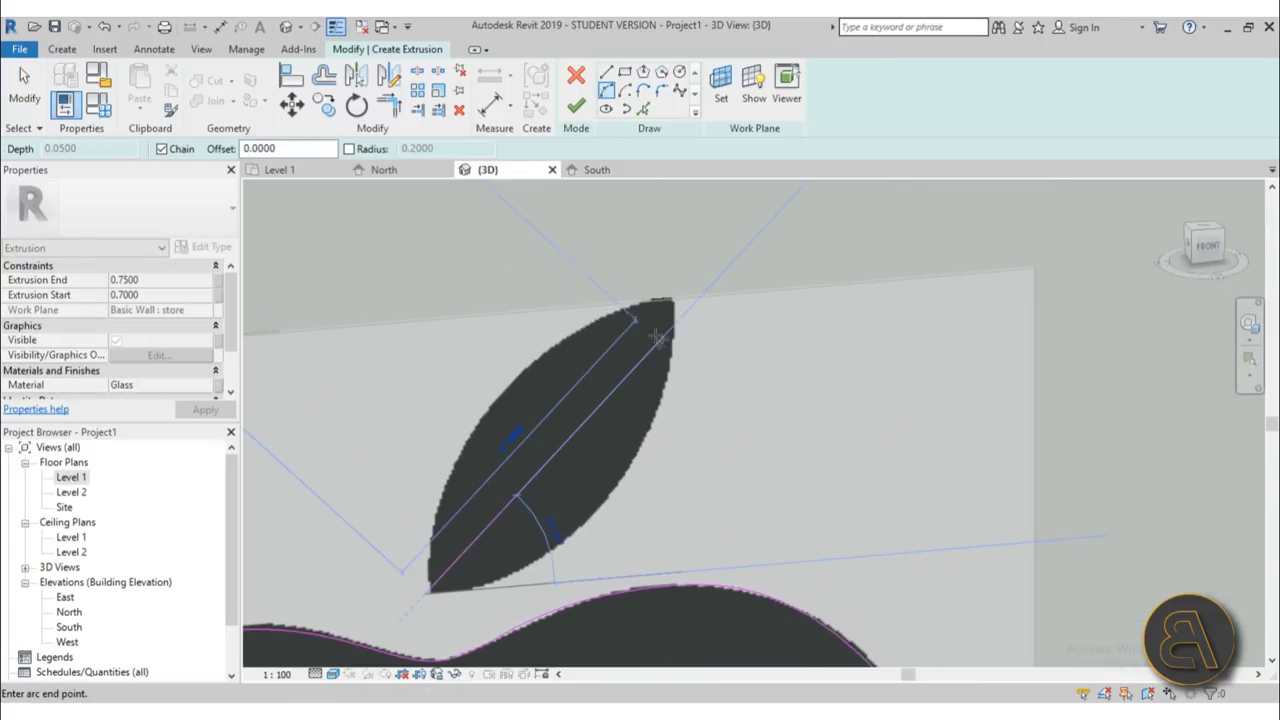
pyautogui.click(671, 299)
pyautogui.click(515, 376)
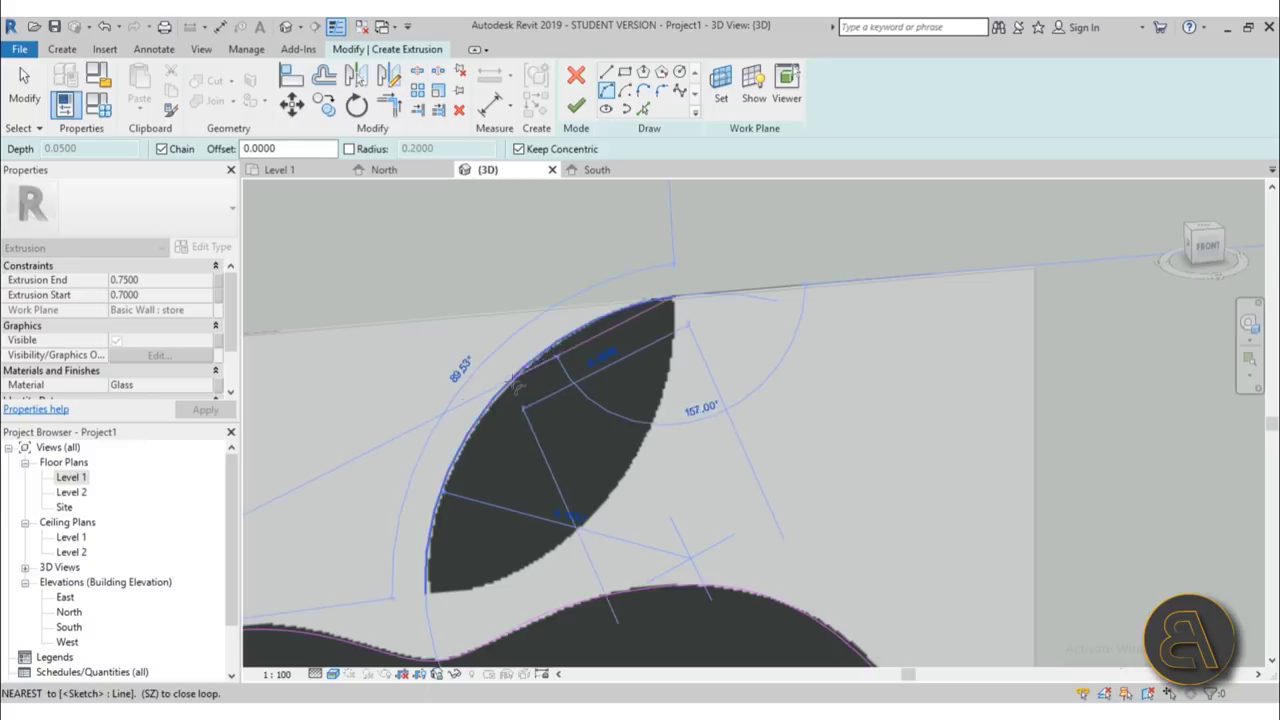
pyautogui.press('Escape')
pyautogui.press('Escape')
# - Mirror a copy of the leaf arc about an axis drawn between the leaf's two tips to close the leaf
pyautogui.click(503, 388)
pyautogui.press('d')
pyautogui.press('m')
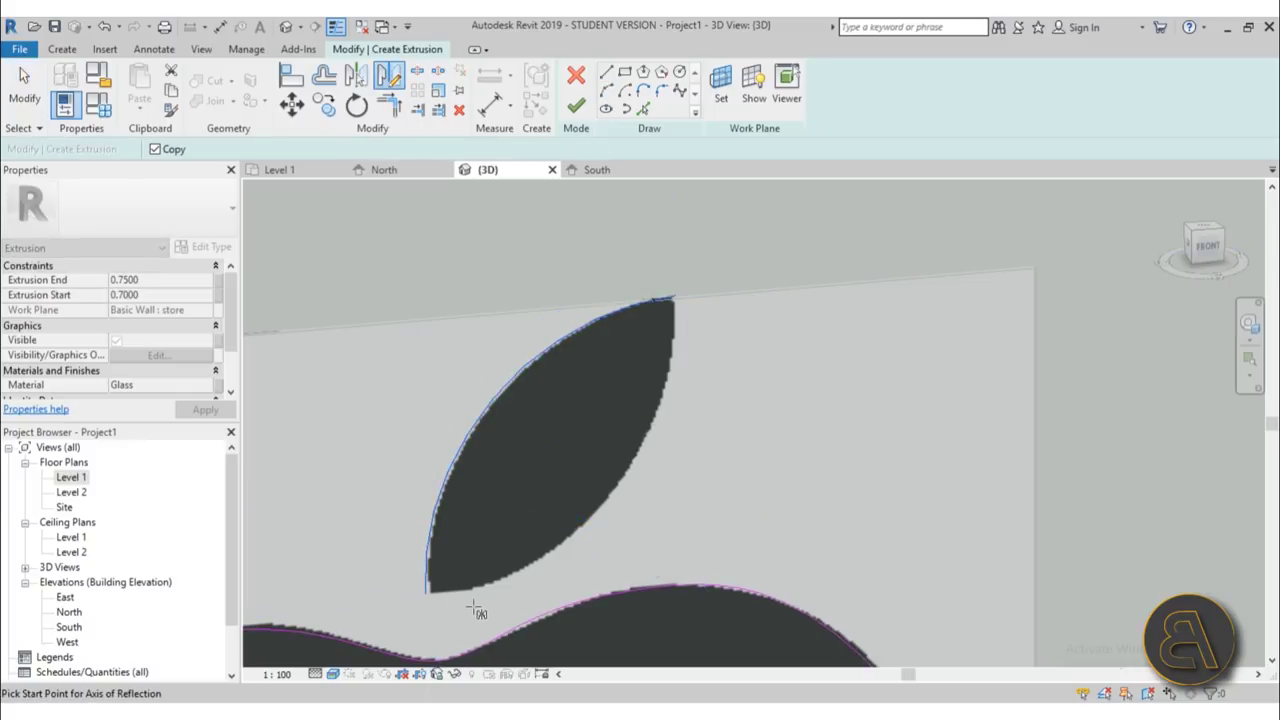
pyautogui.click(430, 592)
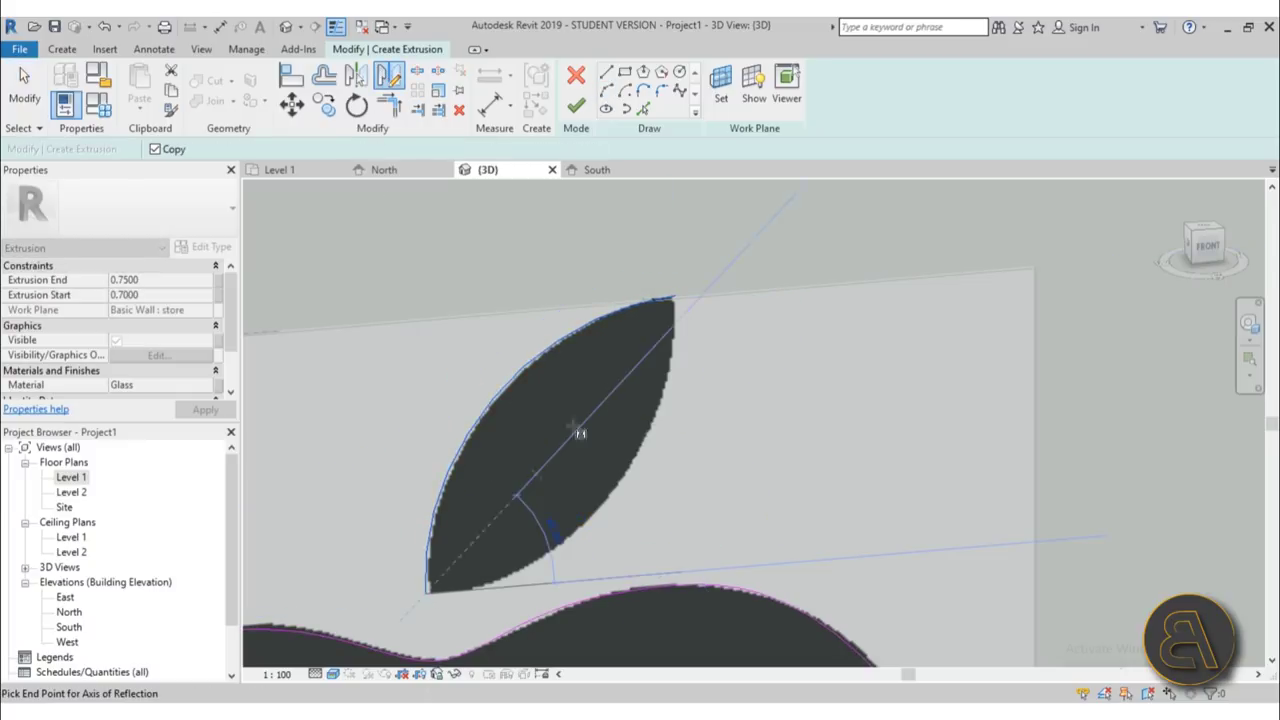
pyautogui.click(679, 303)
pyautogui.press('Escape')
# - Set the logo's Extrusion Start to 0 and its Extrusion End to 0.05
pyautogui.scroll(-4, 672, 345)
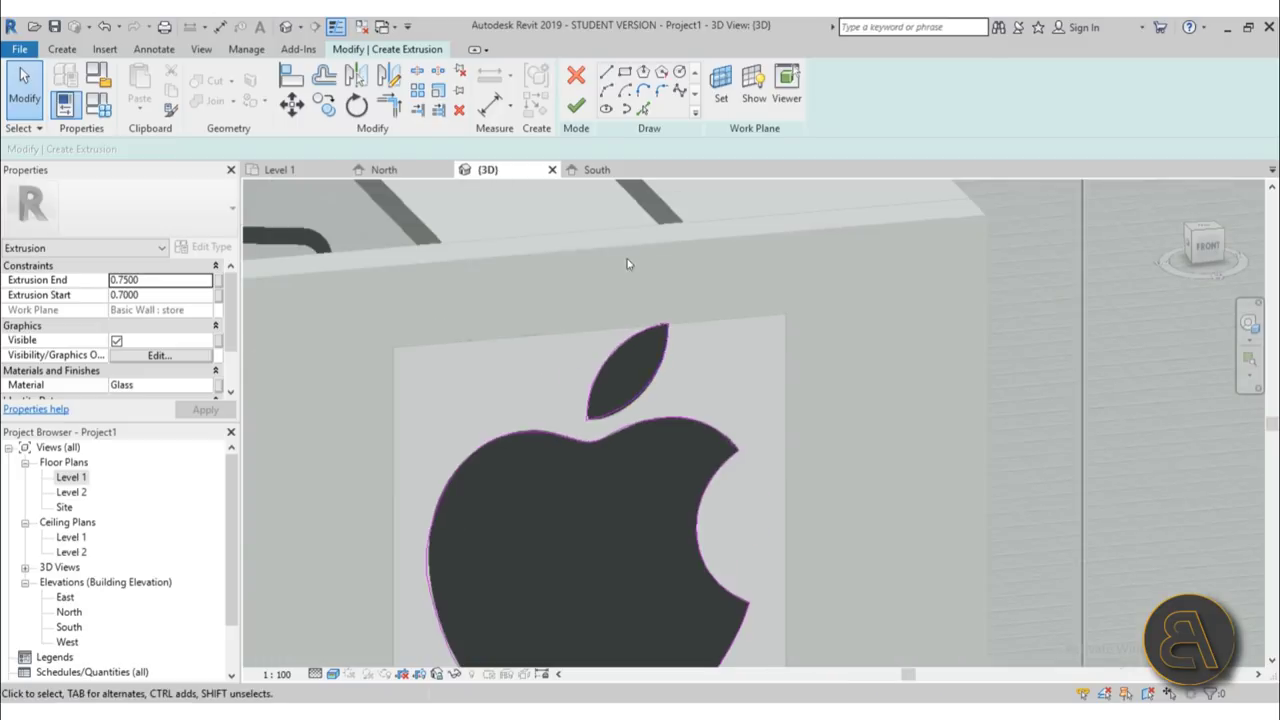
pyautogui.click(152, 294)
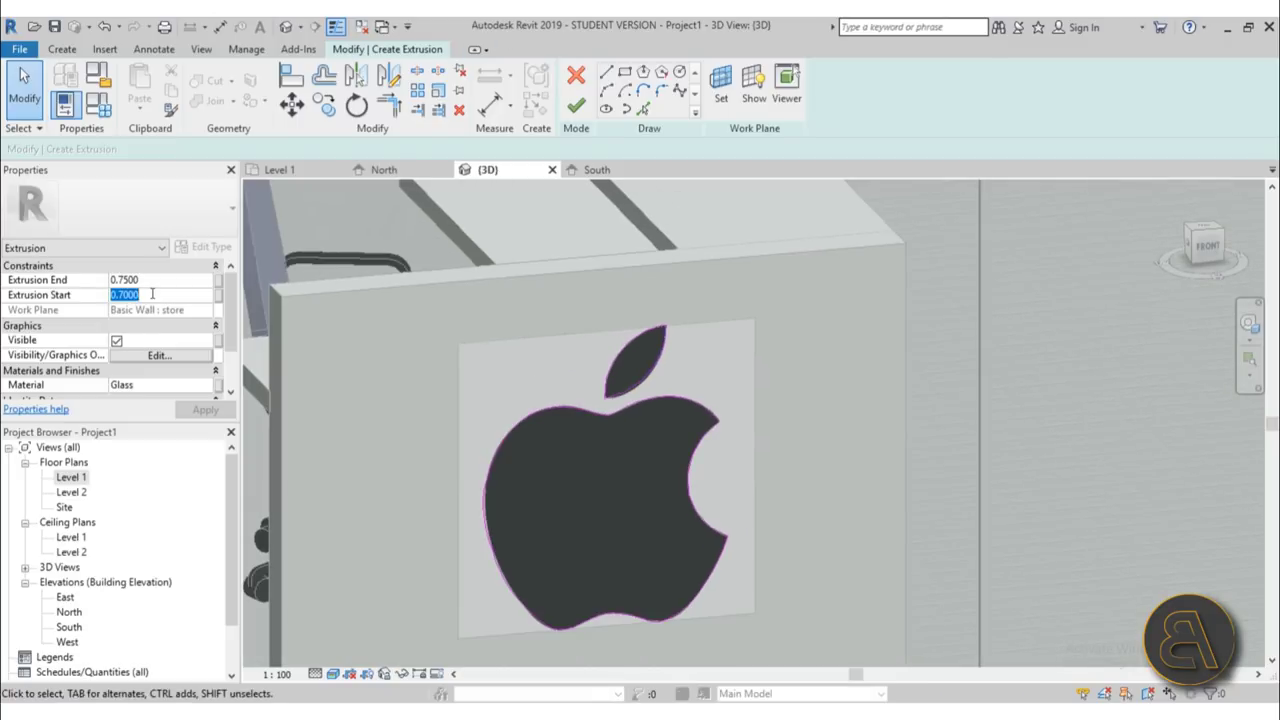
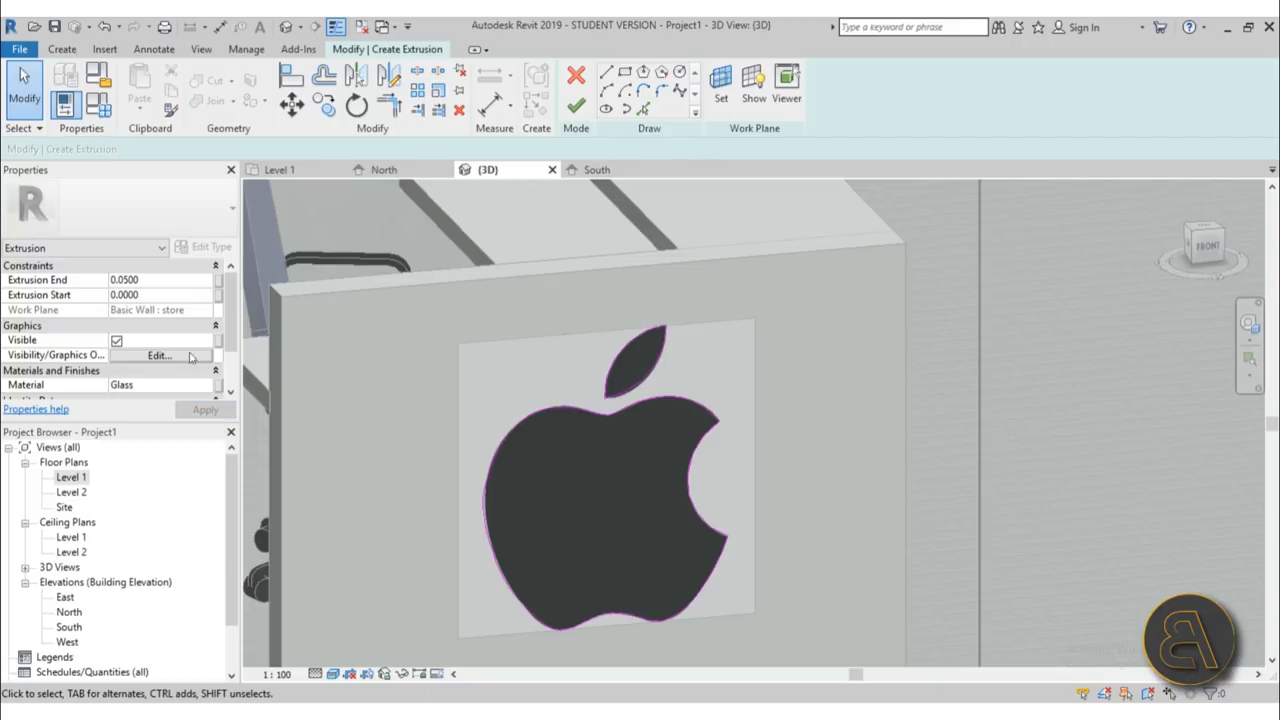
# - Search the materials for wood, assign Birch to the logo extrusion and finish its sketch
pyautogui.click(205, 385)
pyautogui.click(211, 385)
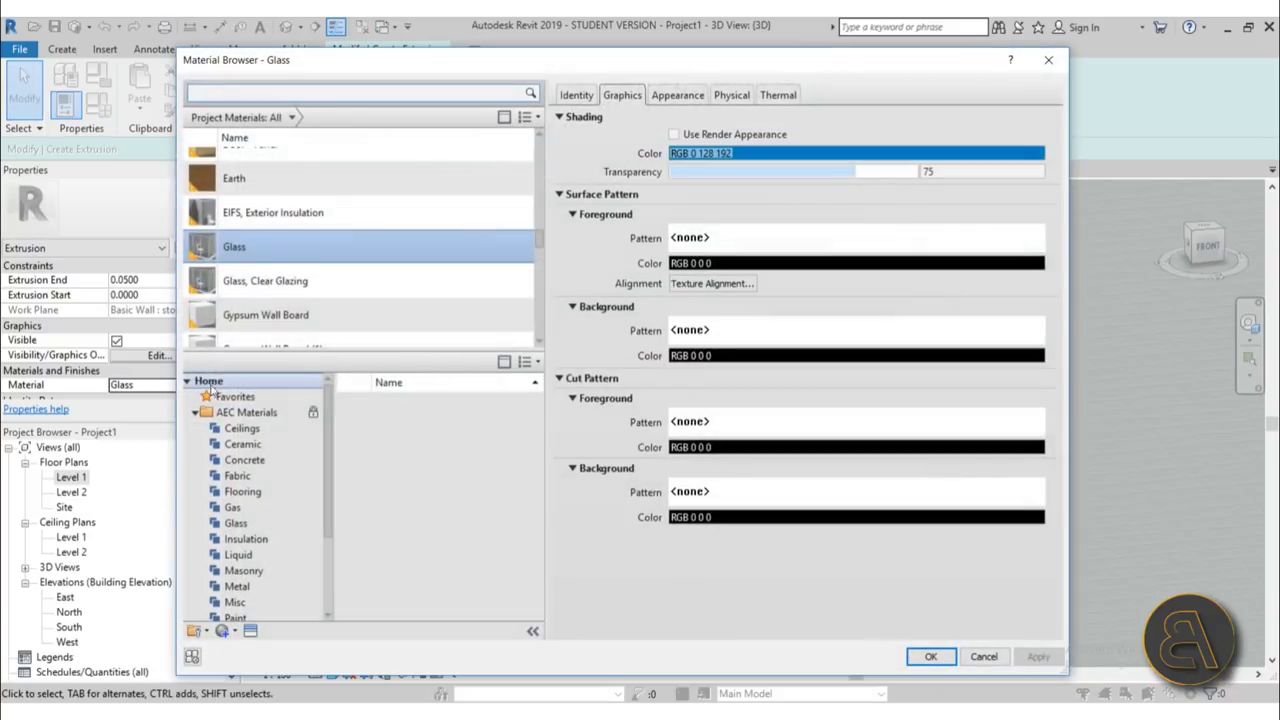
pyautogui.click(250, 93)
pyautogui.write('wood')
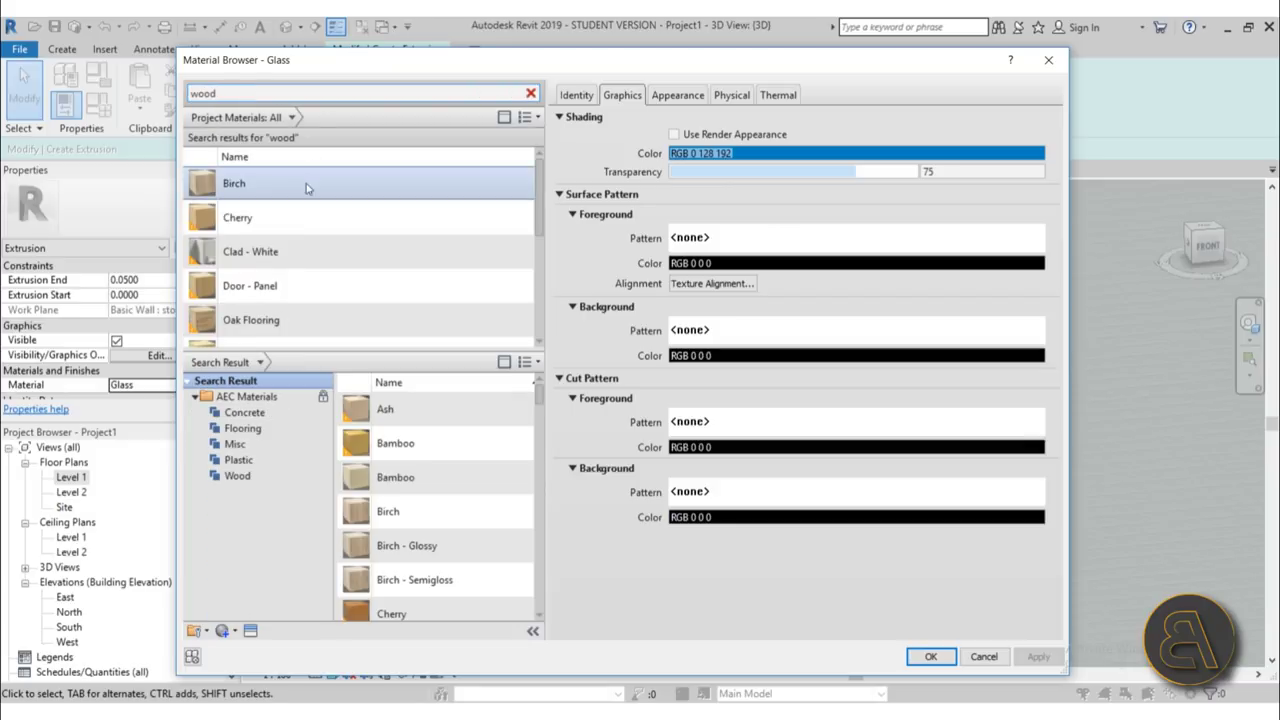
pyautogui.doubleClick(307, 187)
pyautogui.click(584, 112)
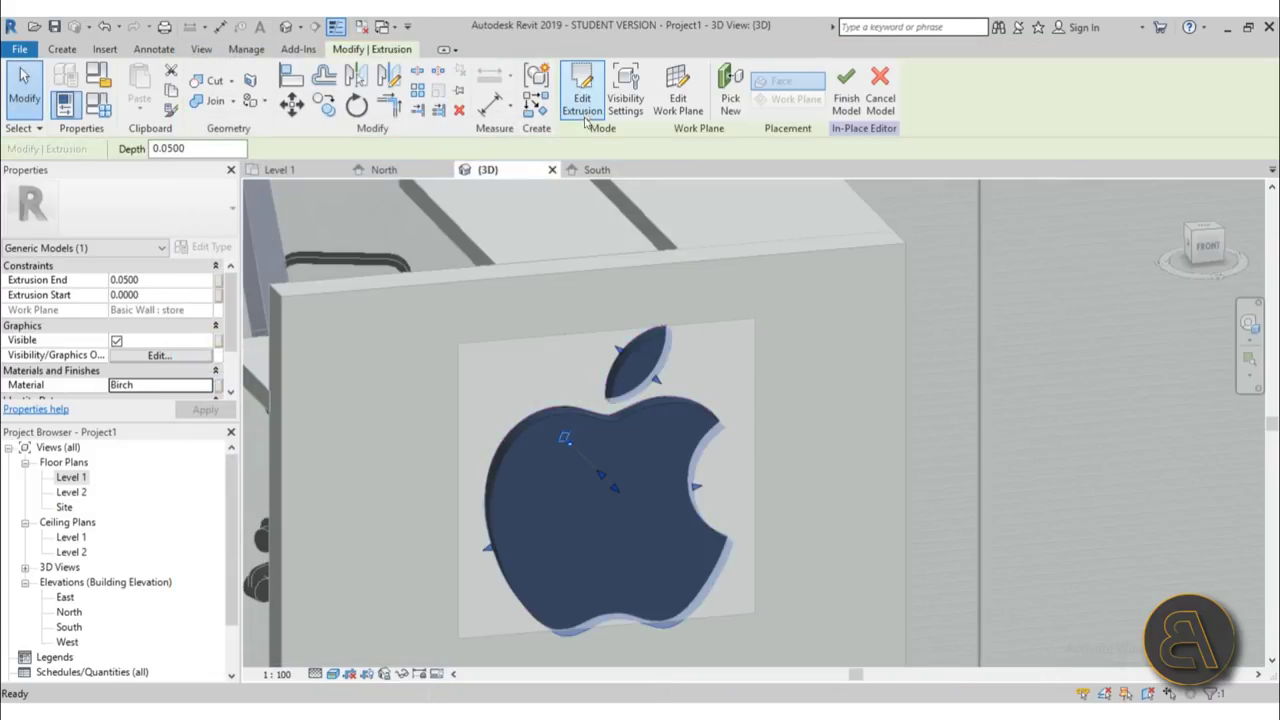
# - Finish the in-place logo model and inspect the extrusion and the decal on the desk front from the side in 3D
pyautogui.click(846, 104)
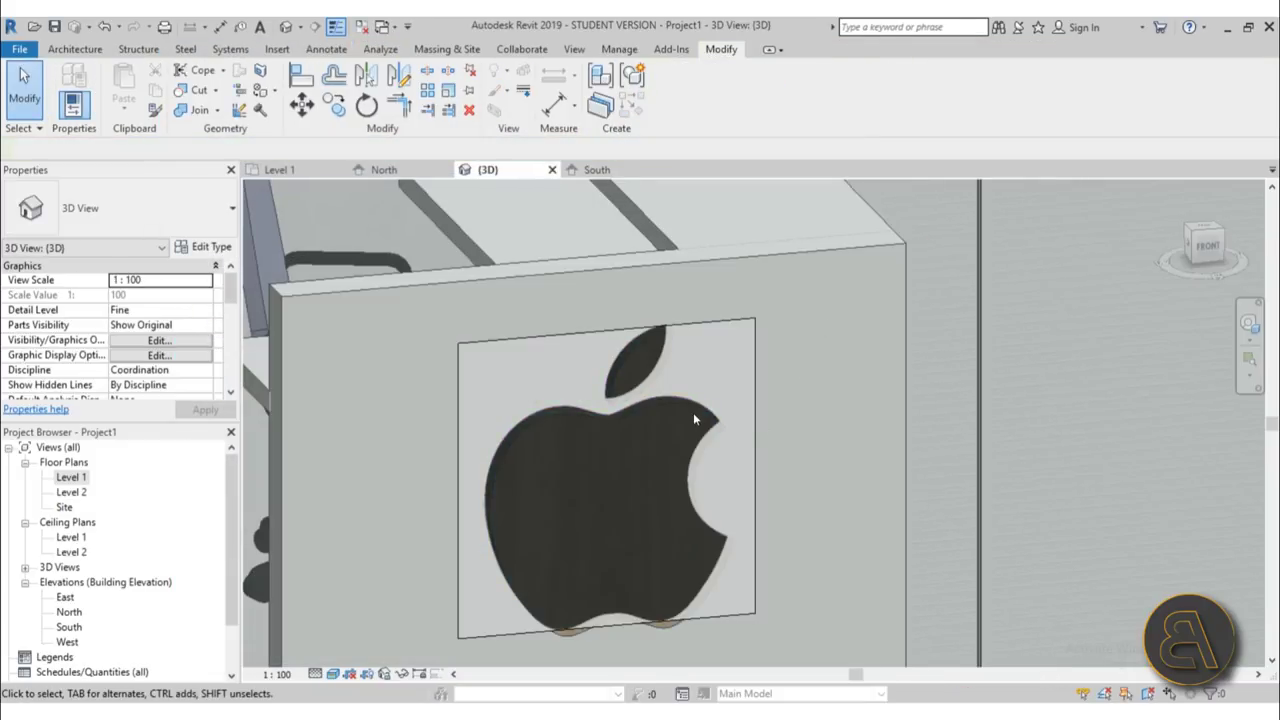
pyautogui.click(662, 630)
pyautogui.keyDown('shift'); pyautogui.moveTo(662, 630); pyautogui.dragTo(732, 456, button='middle'); pyautogui.keyUp('shift')
pyautogui.press('Escape')
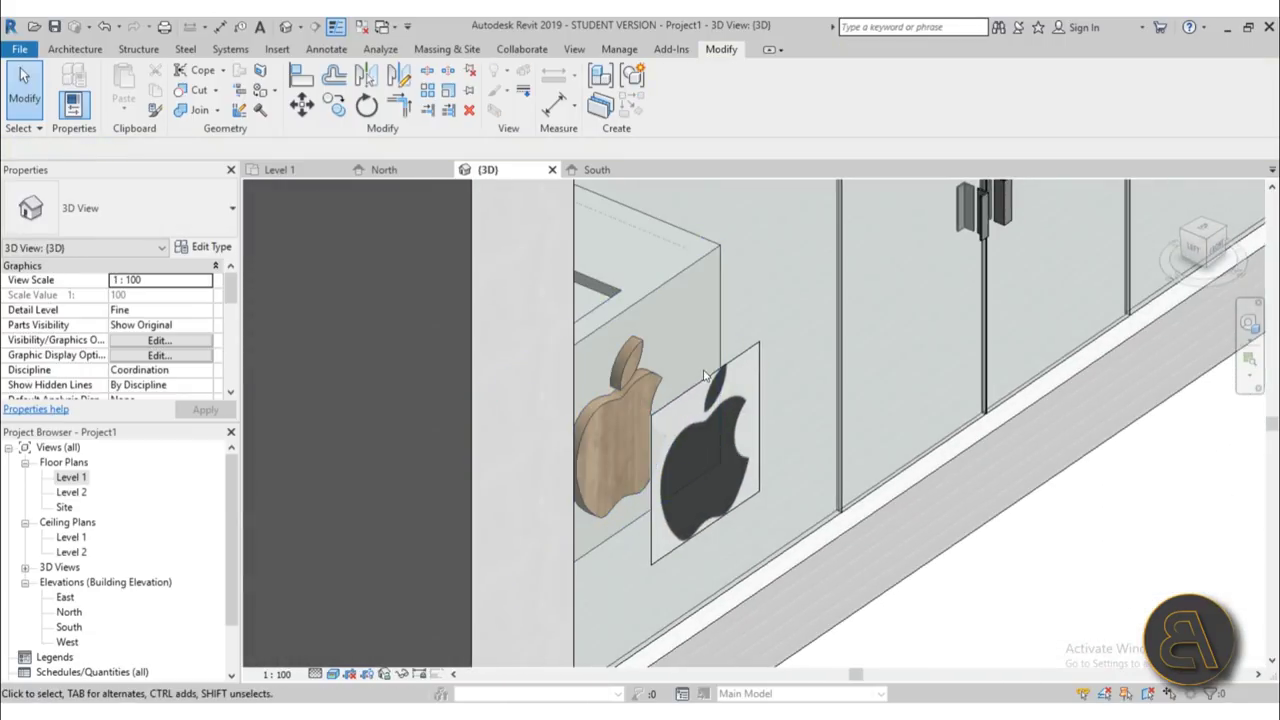
pyautogui.click(705, 380)
pyautogui.press('Escape')
pyautogui.keyDown('shift'); pyautogui.moveTo(703, 385); pyautogui.dragTo(310, 394, button='middle'); pyautogui.keyUp('shift')
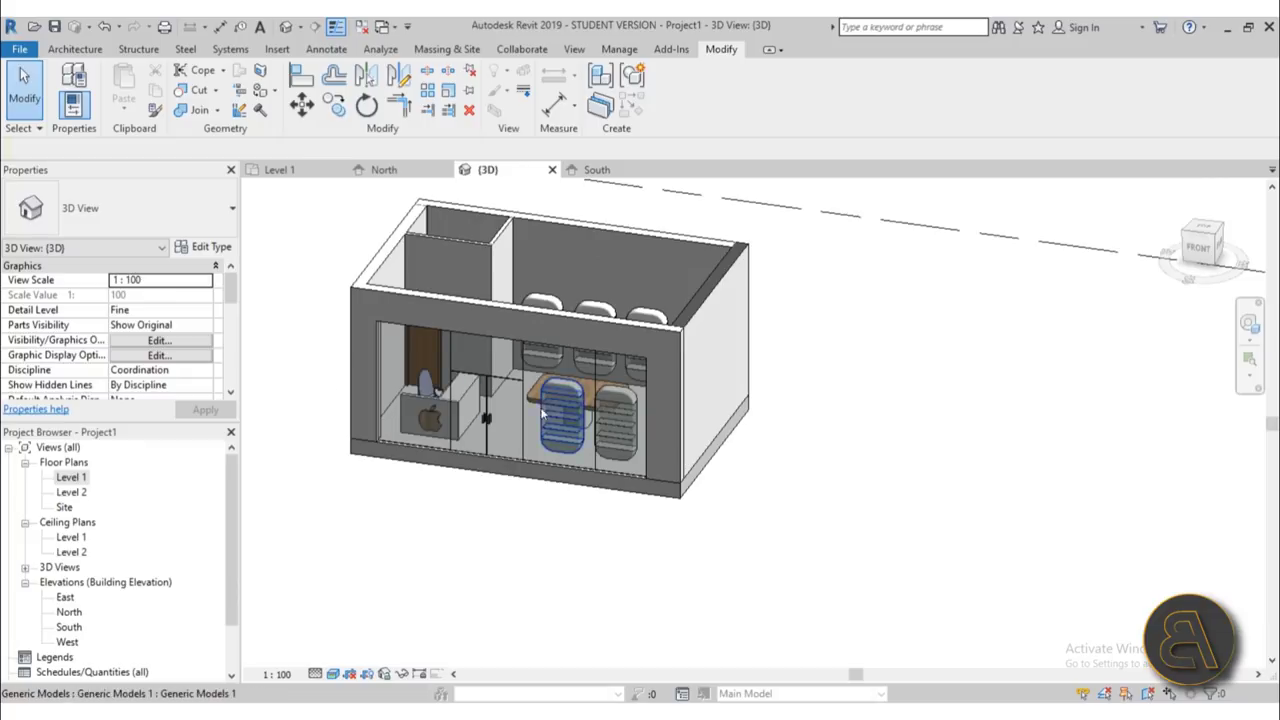
# - Load the iMac_20quot_Intel_Computer_4508, Iphone_5_14786 and MacBook_8440 families from the Desktop while in the Level 1 plan
pyautogui.doubleClick(72, 478)
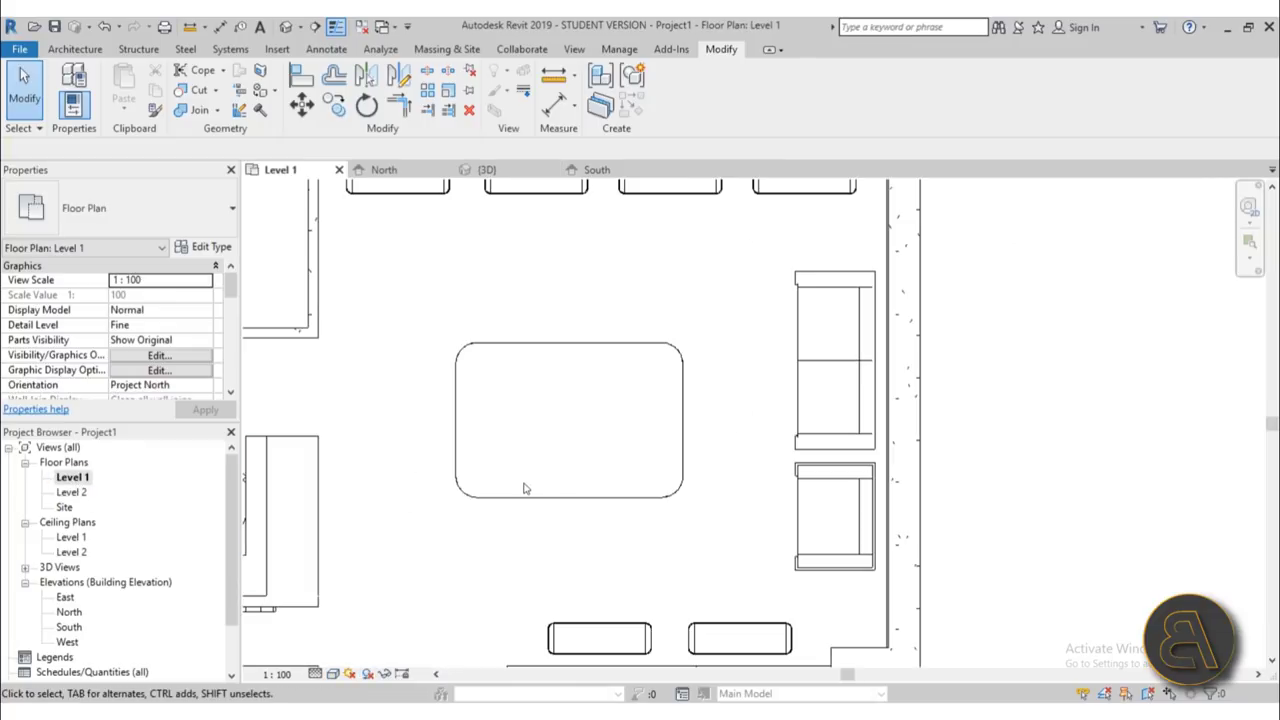
pyautogui.scroll(2, 560, 486)
pyautogui.click(72, 49)
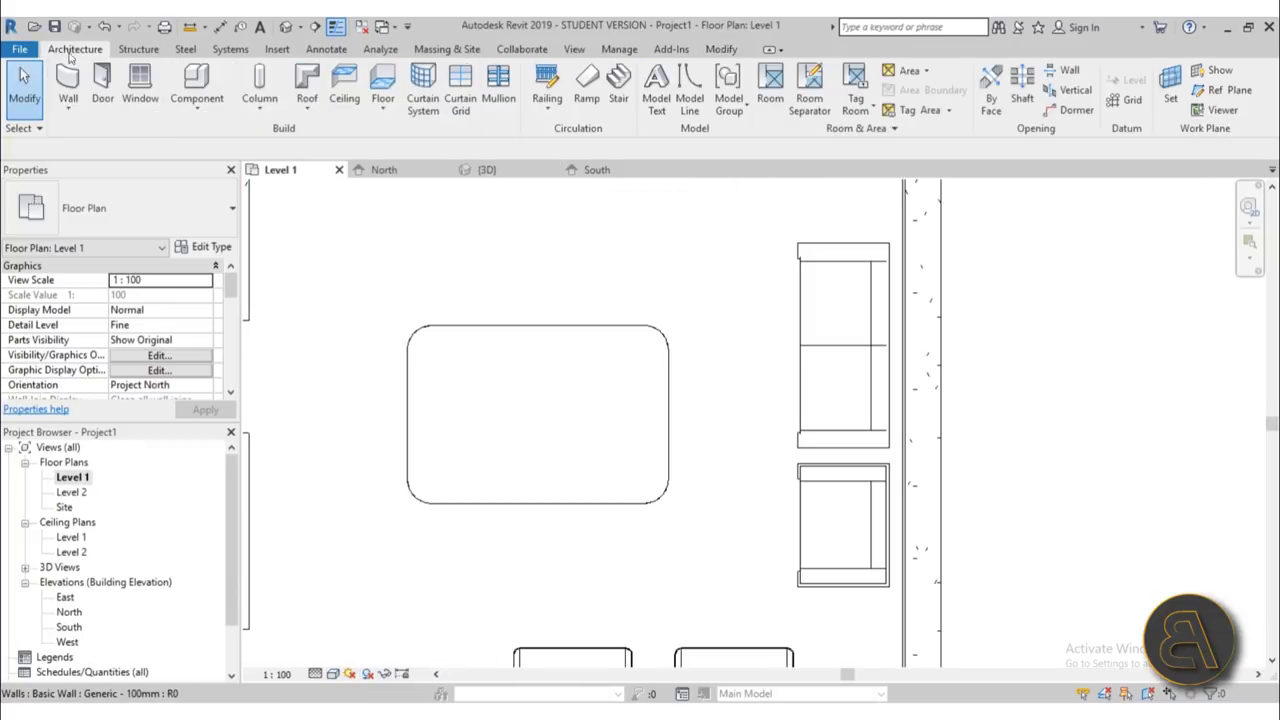
pyautogui.click(224, 90)
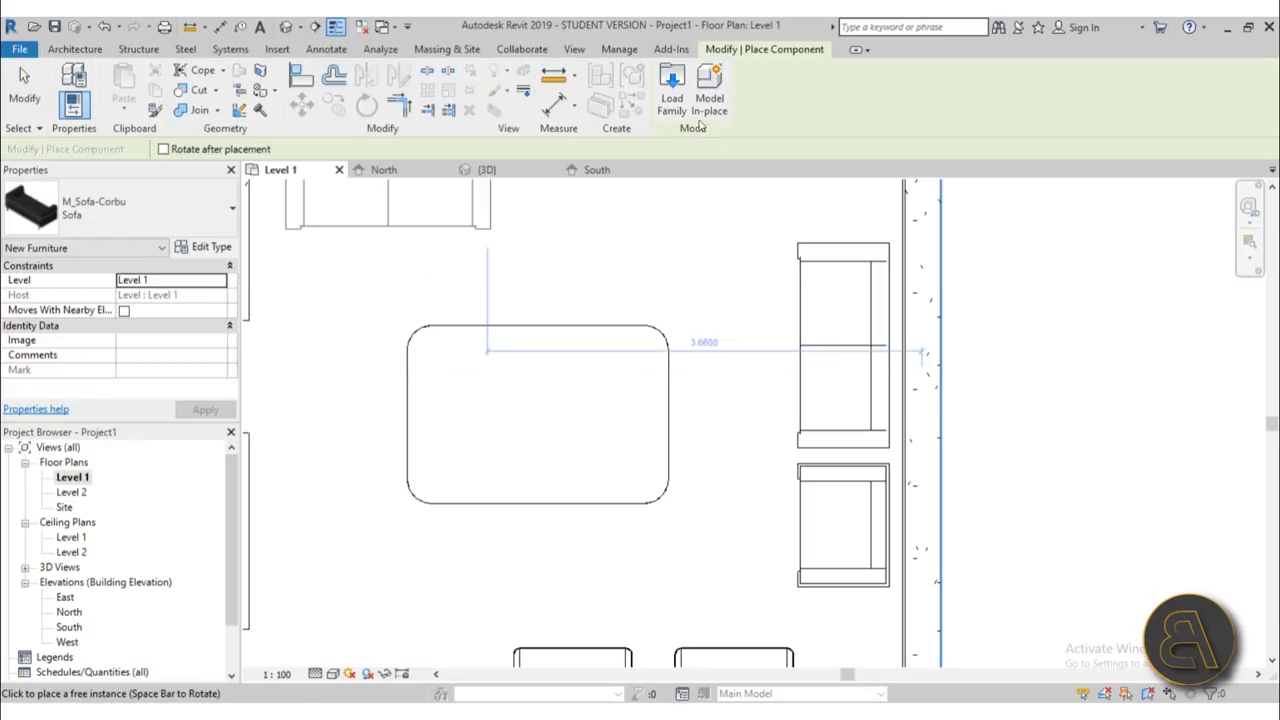
pyautogui.click(672, 90)
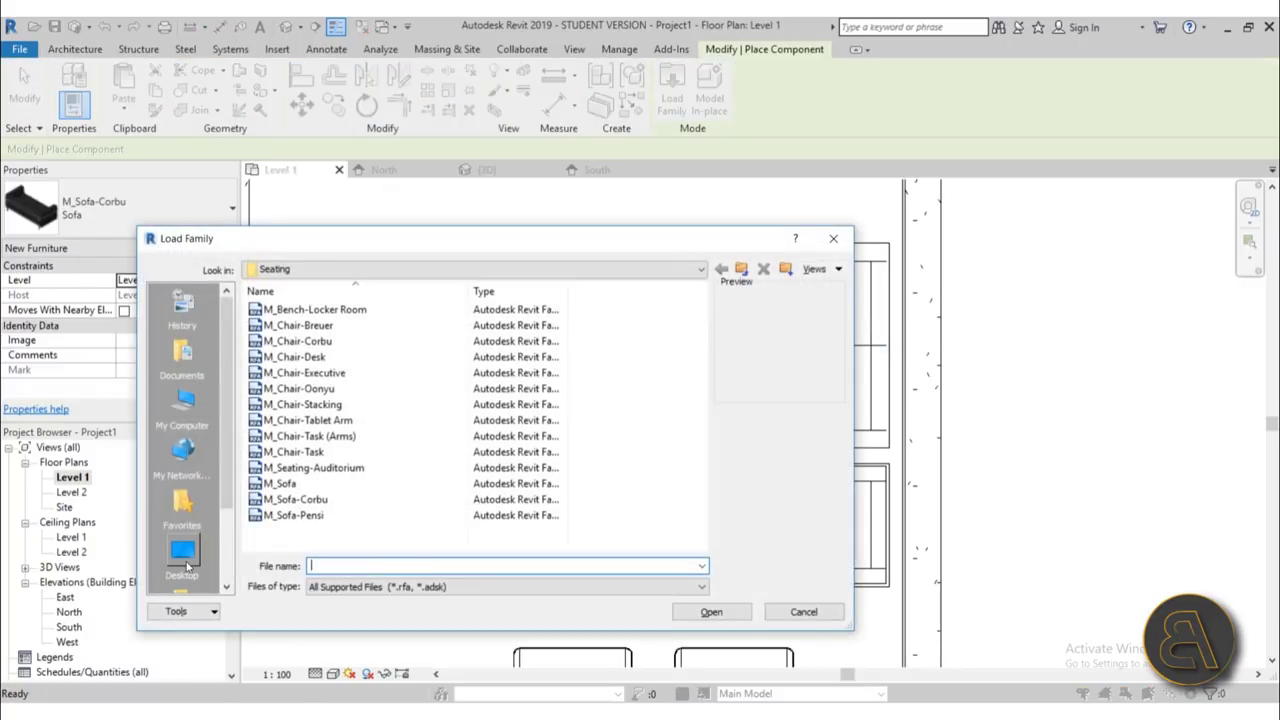
pyautogui.click(187, 566)
pyautogui.moveTo(311, 516); pyautogui.dragTo(320, 455)
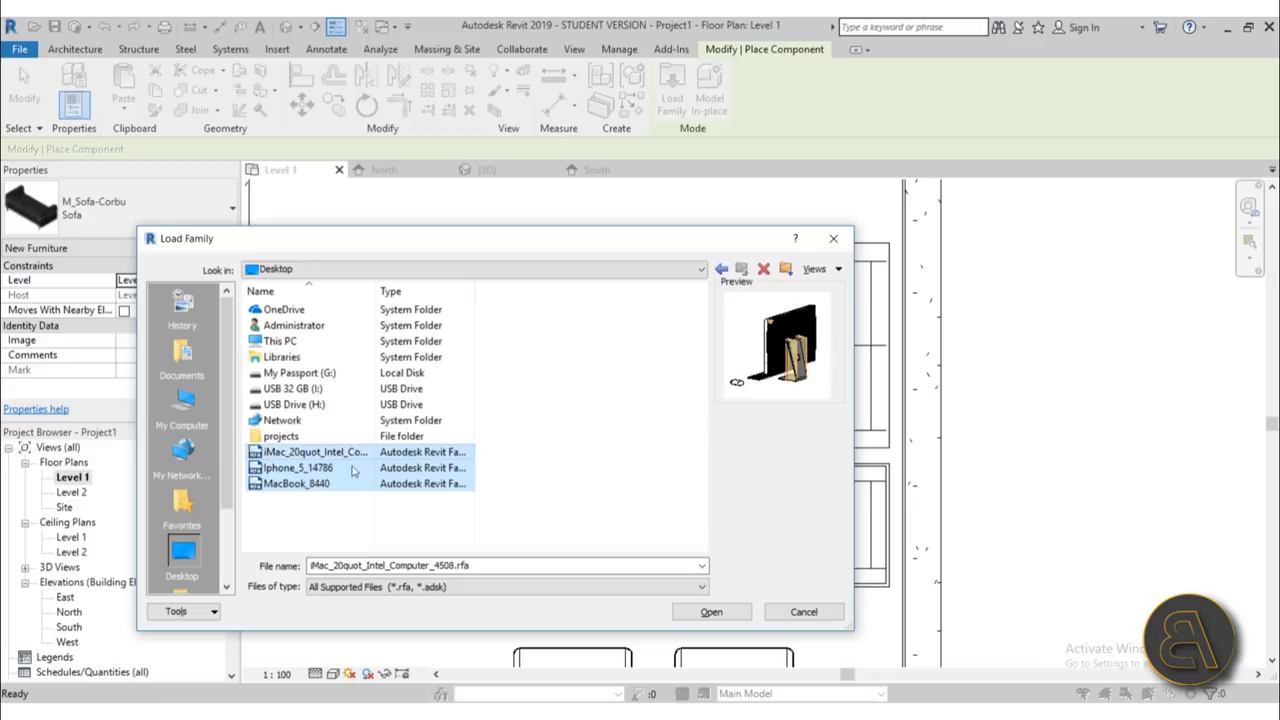
pyautogui.click(714, 612)
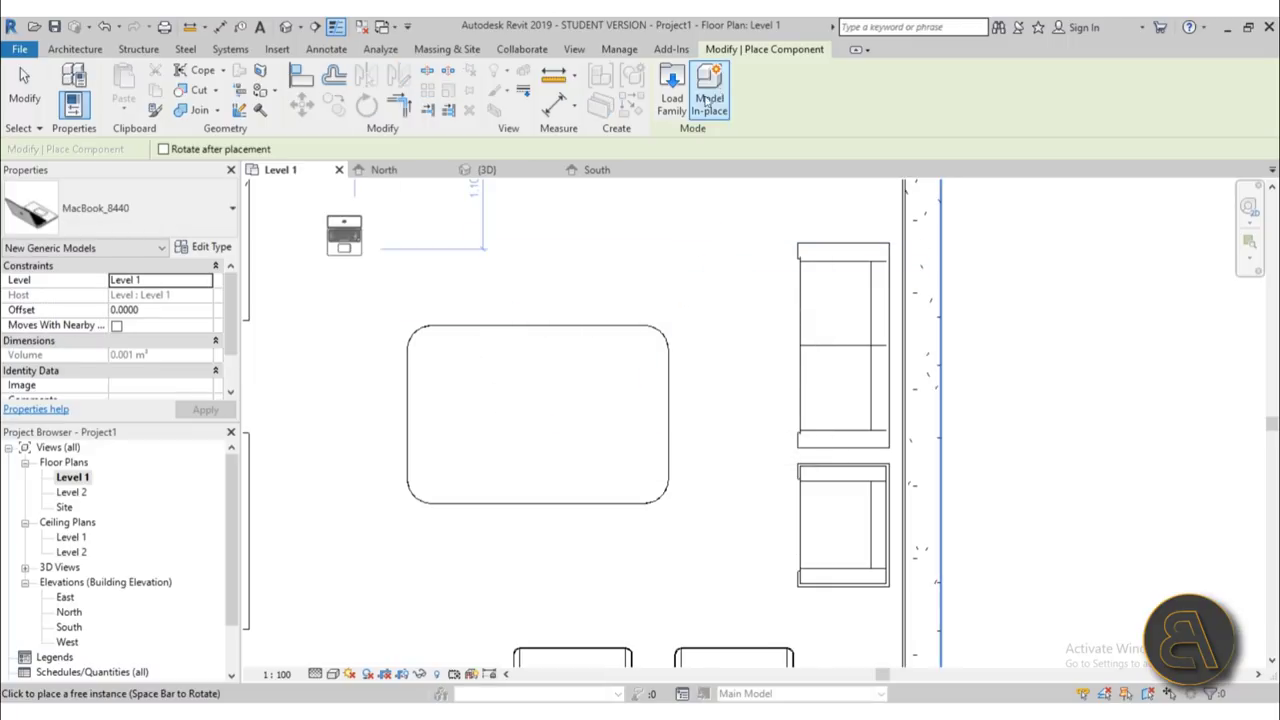
pyautogui.click(21, 74)
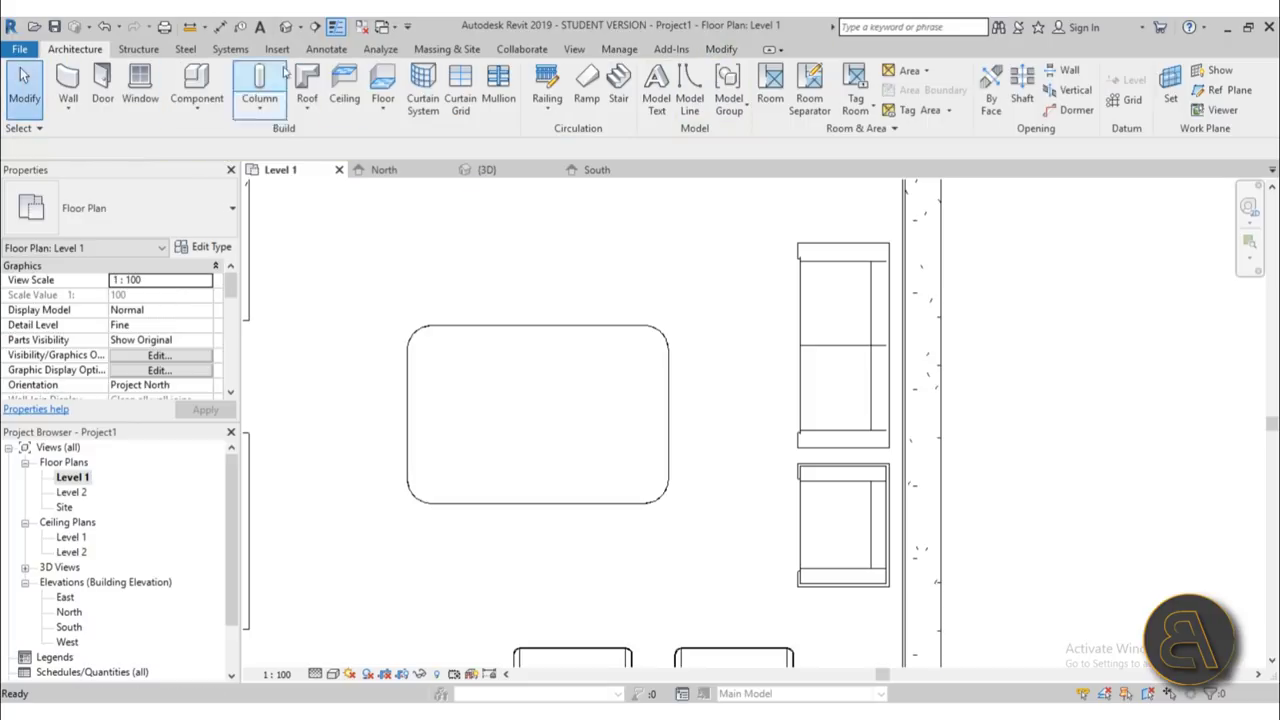
# - Try to set the work plane by picking the table's edge in the Level 1 plan
pyautogui.click(1170, 90)
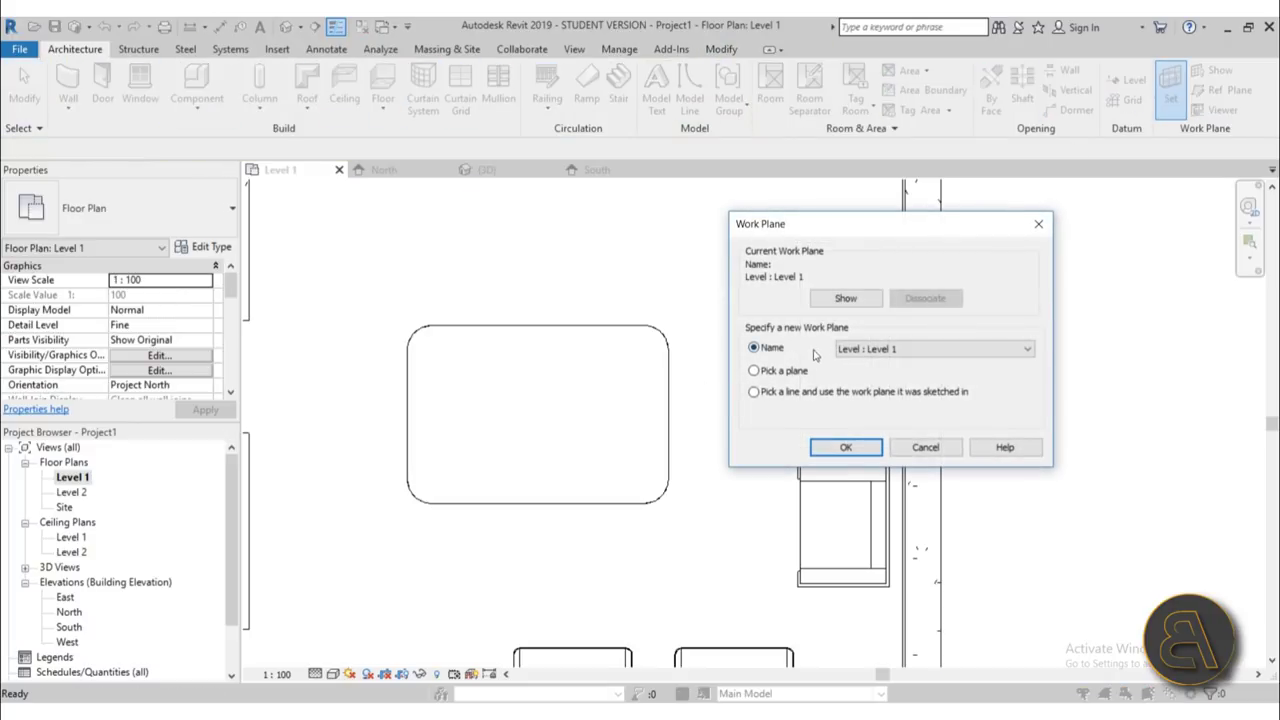
pyautogui.click(846, 447)
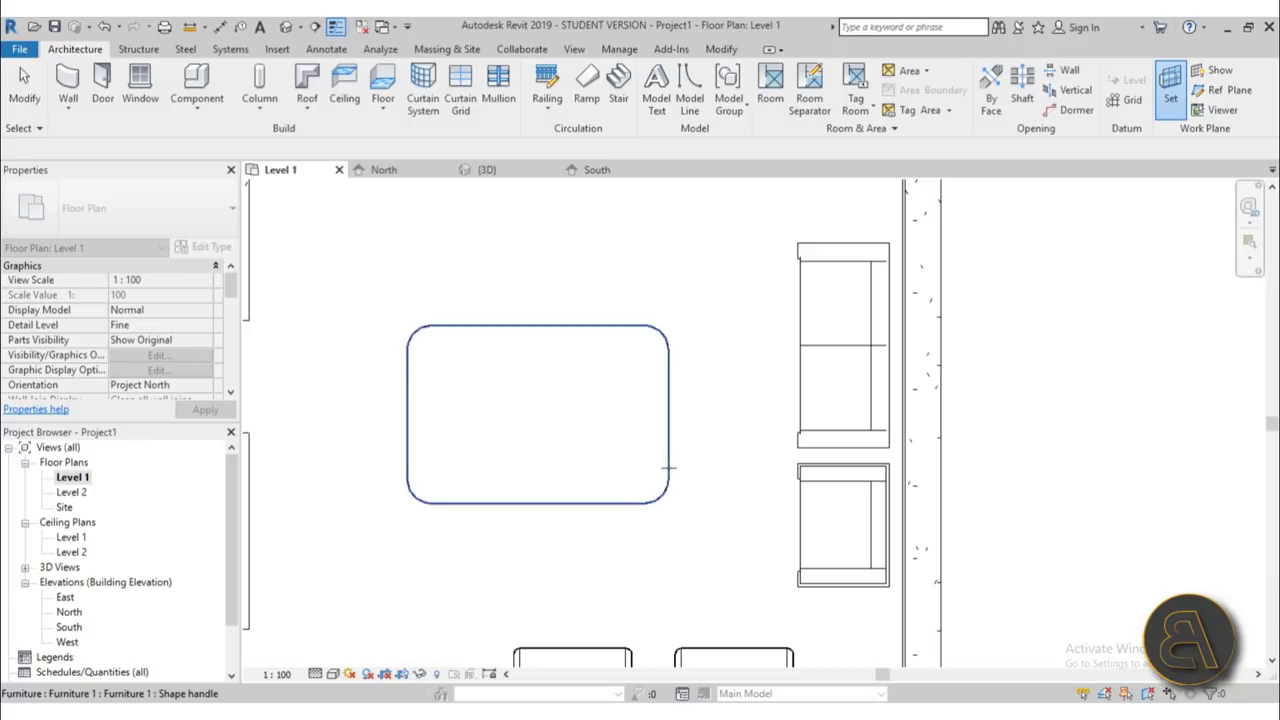
pyautogui.click(667, 463)
# - Place one MacBook_8440 within the lower left part of the table outline in the Level 1 plan
pyautogui.click(196, 82)
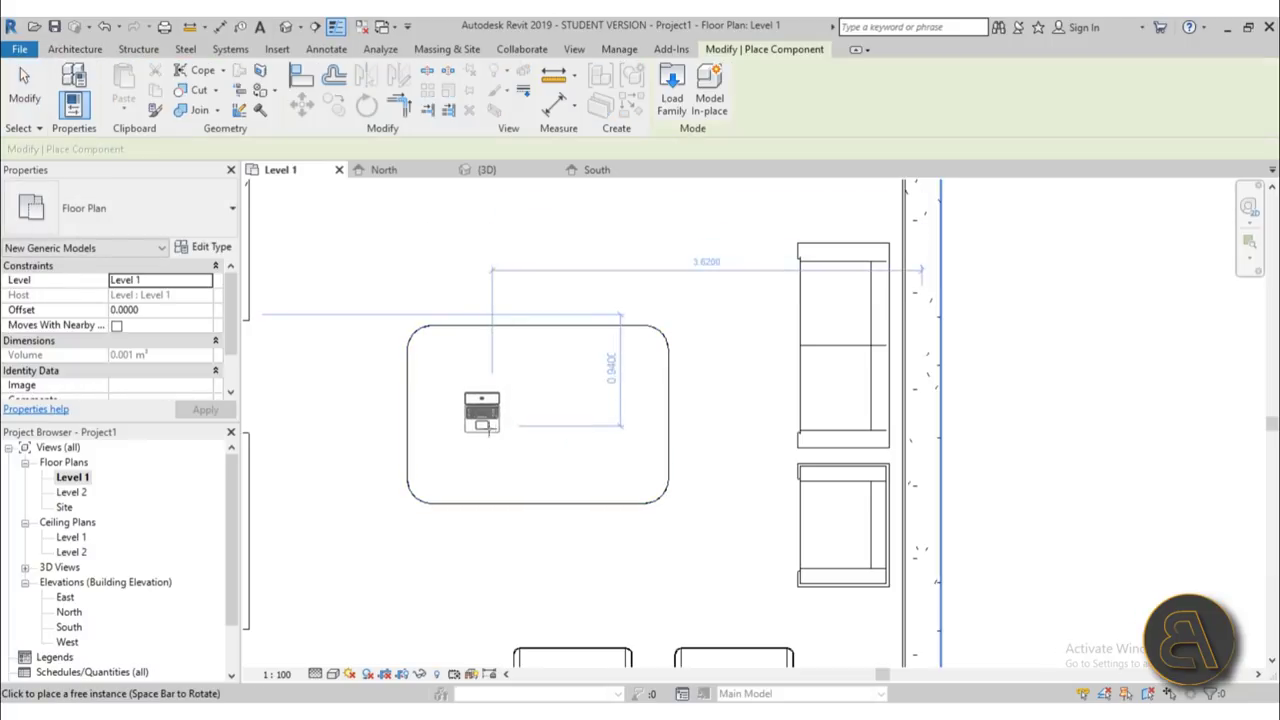
pyautogui.scroll(-3, 523, 454)
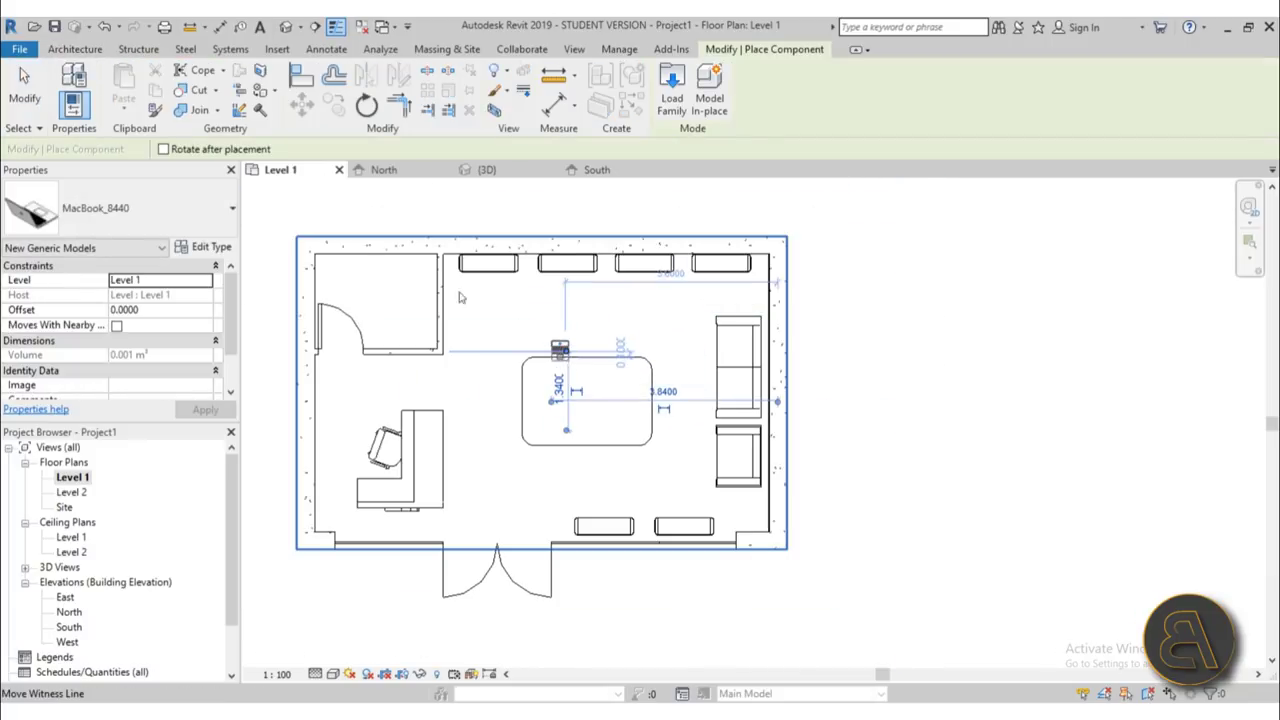
pyautogui.press('Escape')
pyautogui.press('Escape')
# - Raise the MacBook from the floor so it rests on the tabletop in the South elevation
pyautogui.click(69, 628)
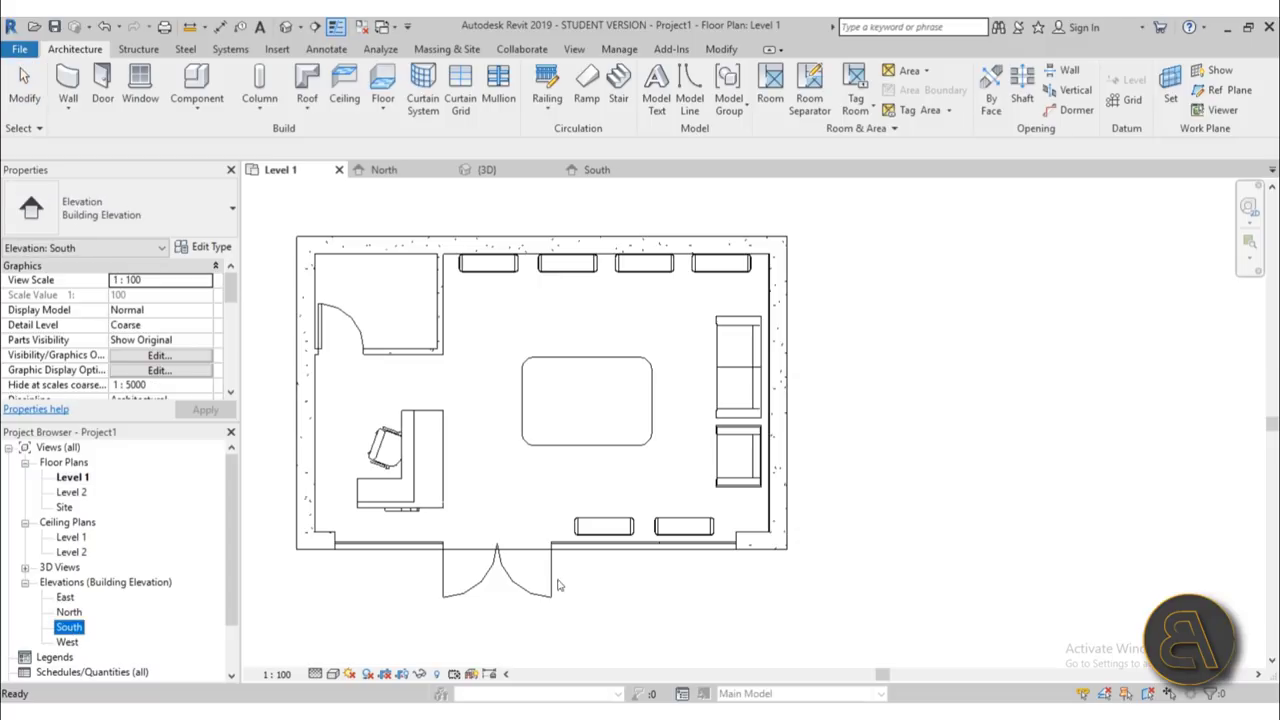
pyautogui.doubleClick(64, 629)
pyautogui.scroll(-2, 628, 420)
pyautogui.scroll(2, 483, 557)
pyautogui.moveTo(537, 408); pyautogui.dragTo(530, 214)
pyautogui.scroll(3, 530, 214)
pyautogui.scroll(3, 518, 264)
pyautogui.moveTo(460, 432)
pyautogui.mouseDown()
pyautogui.moveTo(451, 484)
pyautogui.moveTo(457, 450)
pyautogui.mouseUp()
pyautogui.press('Escape')
pyautogui.scroll(-6, 611, 343)
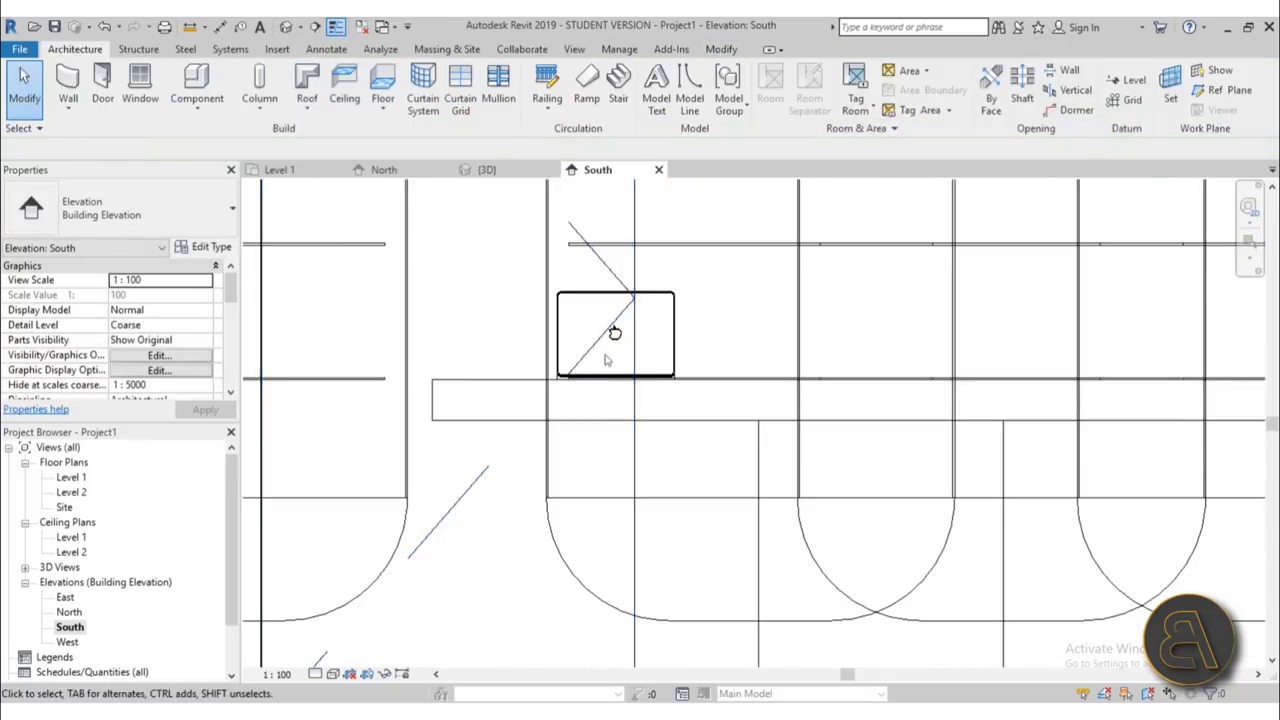
# - Place one iMac_20quot_Intel_Computer_4508 beside the MacBook on the table in the Level 1 plan
pyautogui.doubleClick(65, 478)
pyautogui.scroll(4, 543, 430)
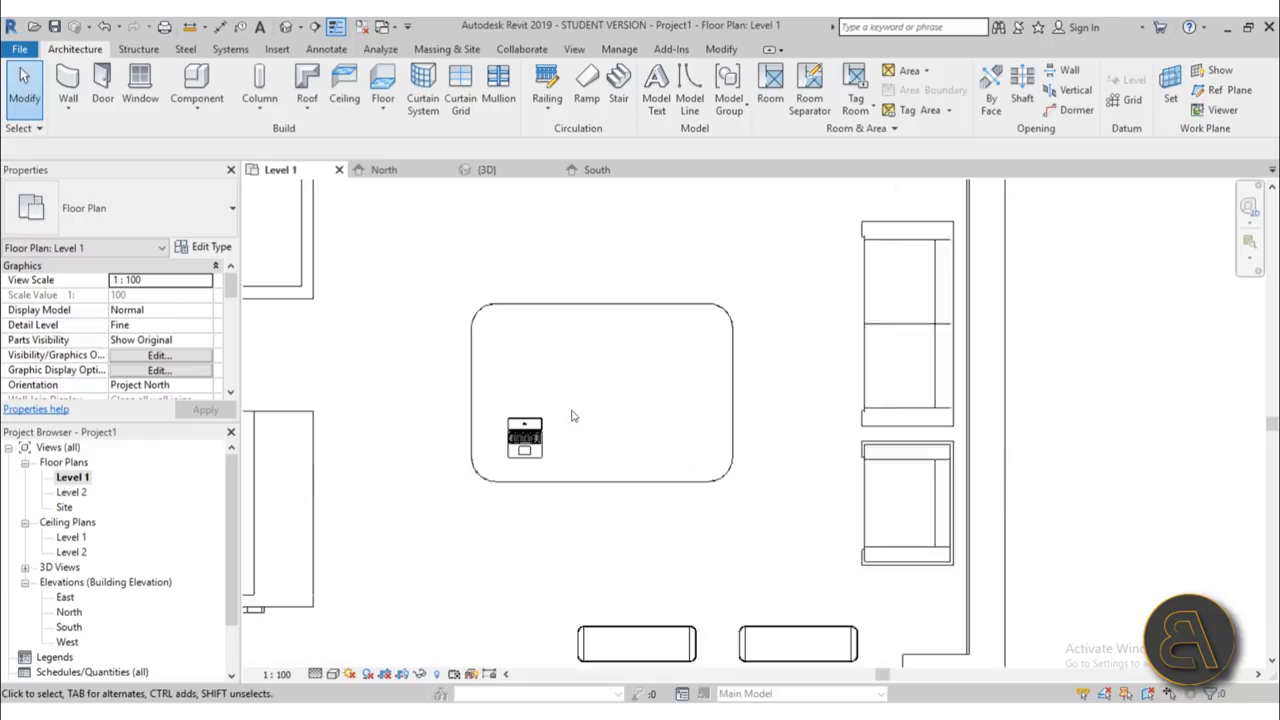
pyautogui.click(205, 85)
pyautogui.click(120, 208)
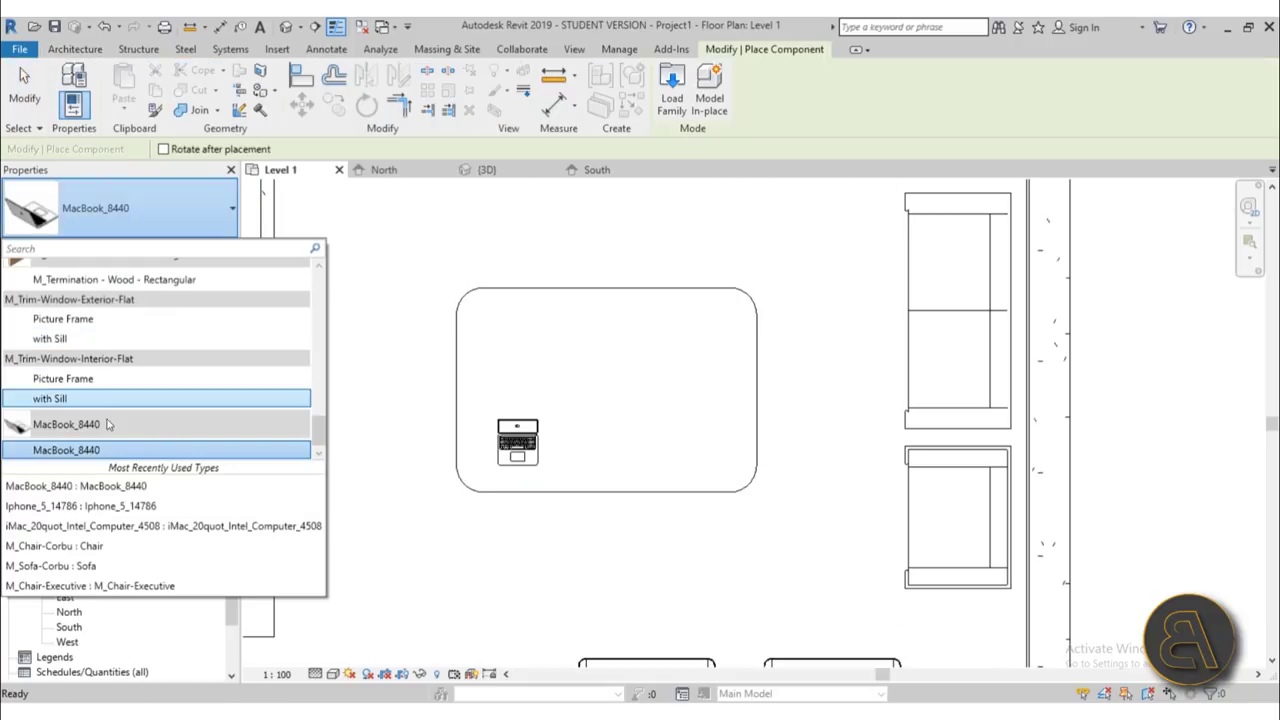
pyautogui.scroll(15, 160, 372)
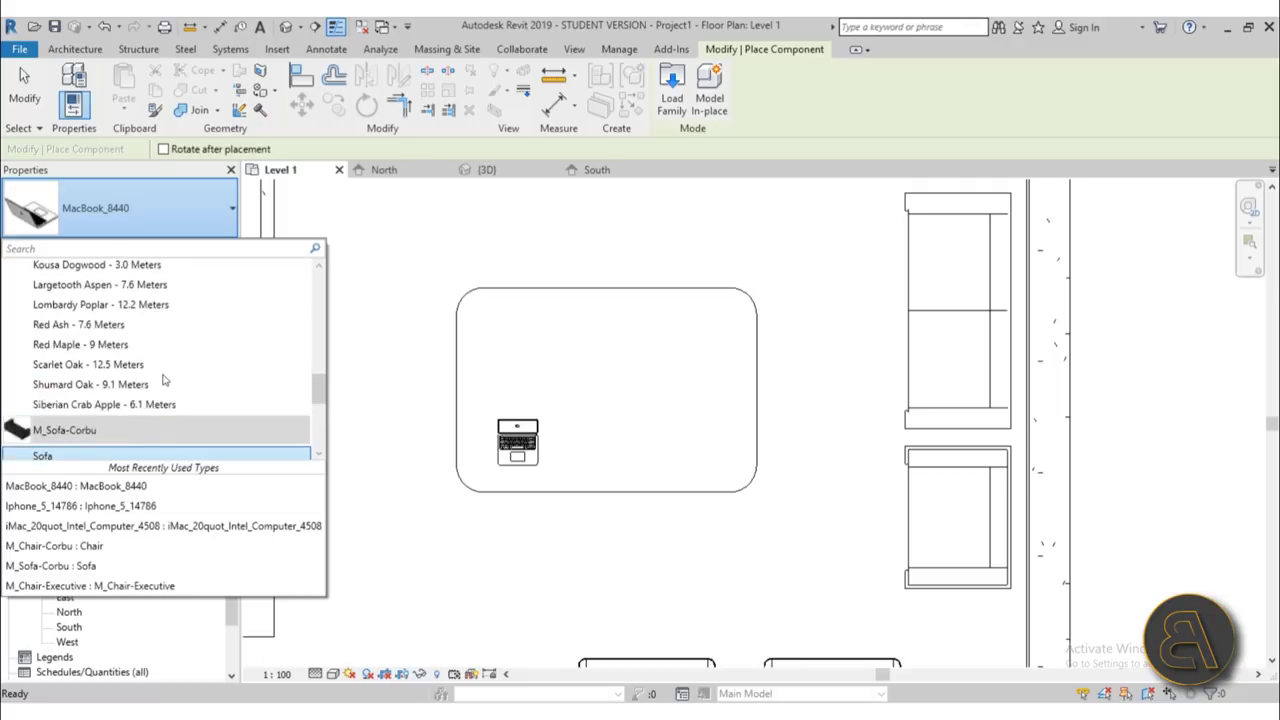
pyautogui.scroll(3, 157, 366)
pyautogui.scroll(-2, 157, 366)
pyautogui.scroll(2, 157, 366)
pyautogui.click(106, 300)
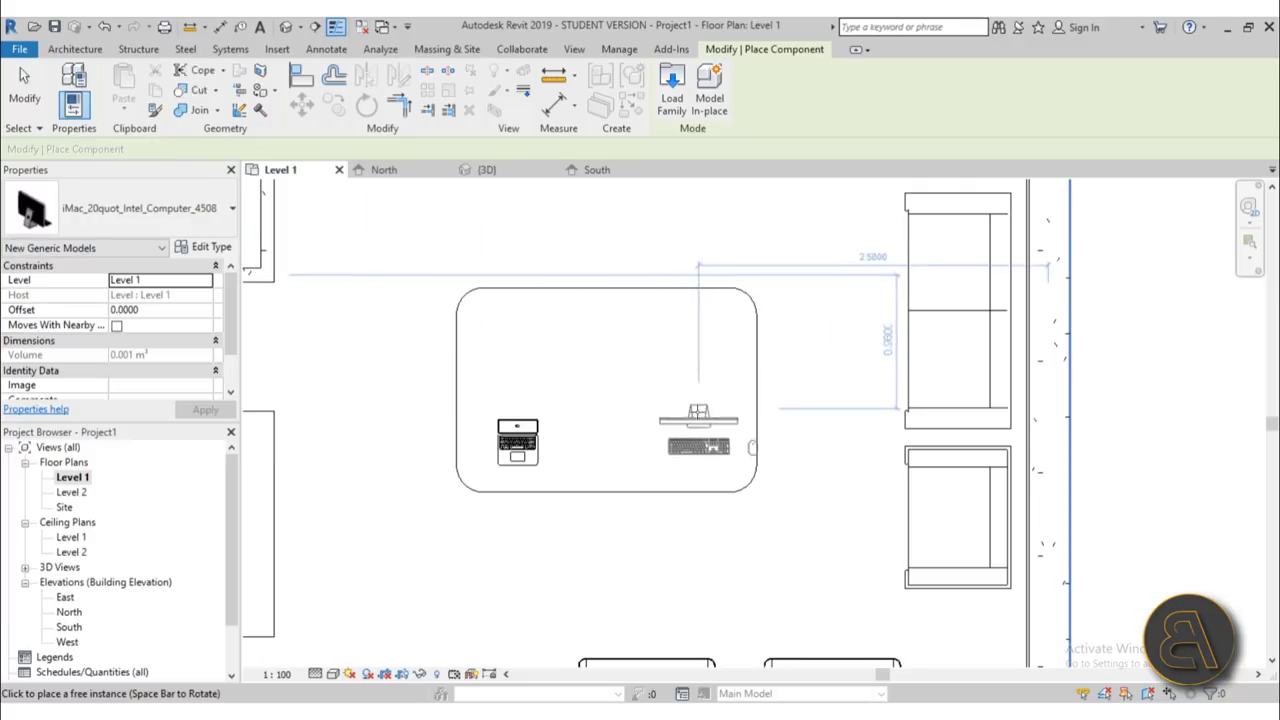
pyautogui.scroll(-3, 622, 364)
pyautogui.press('Escape')
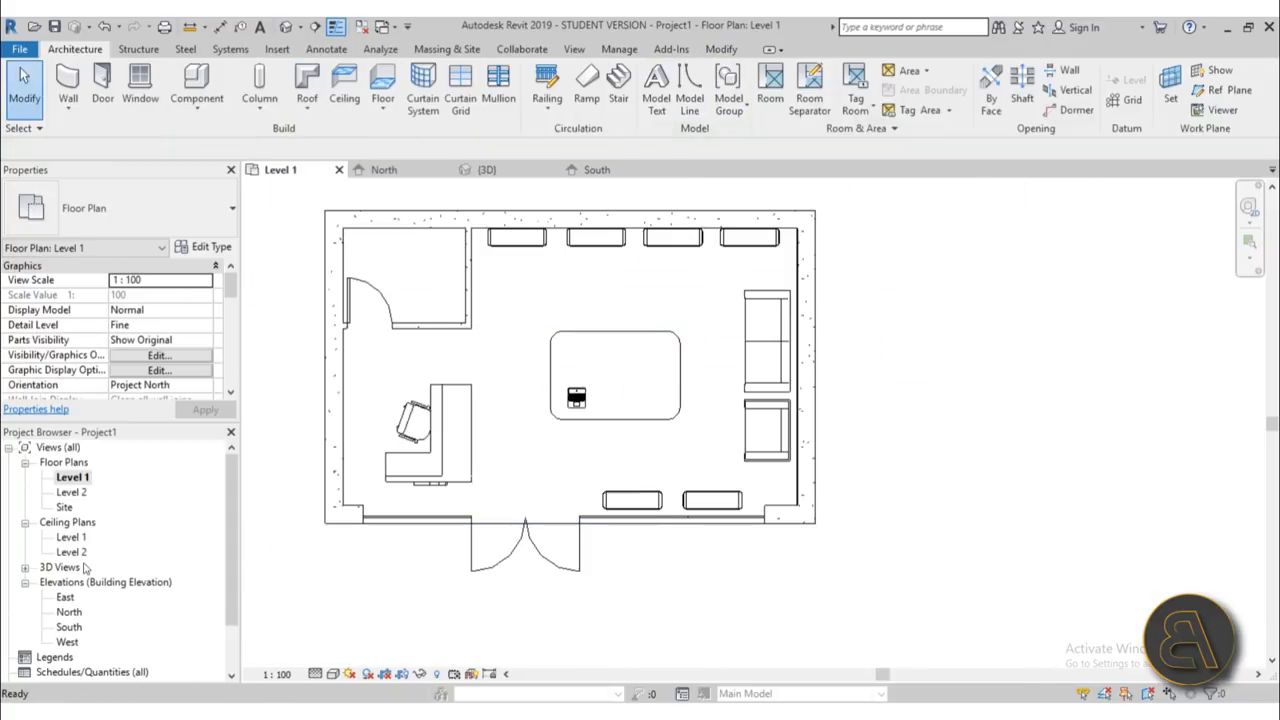
# - Raise the iMac onto the tabletop by setting its Offset to 0.85, working in the South elevation
pyautogui.doubleClick(69, 627)
pyautogui.click(680, 495)
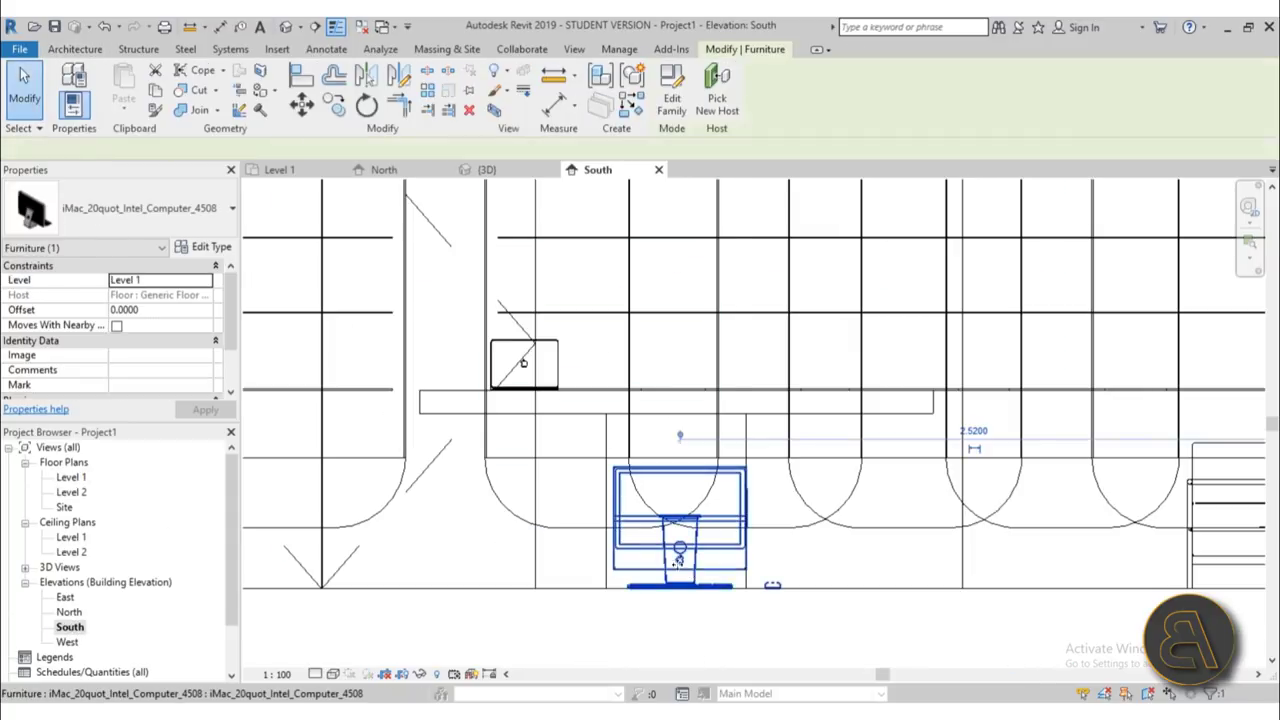
pyautogui.click(158, 324)
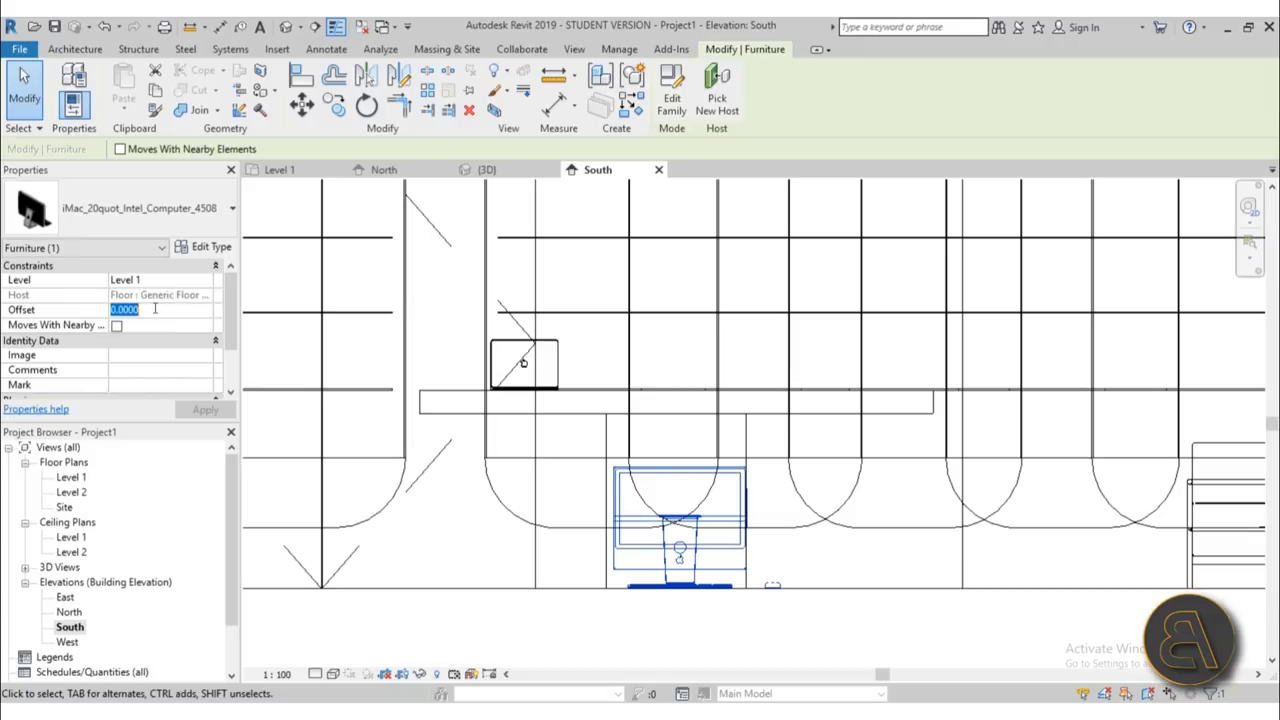
pyautogui.press('Return')
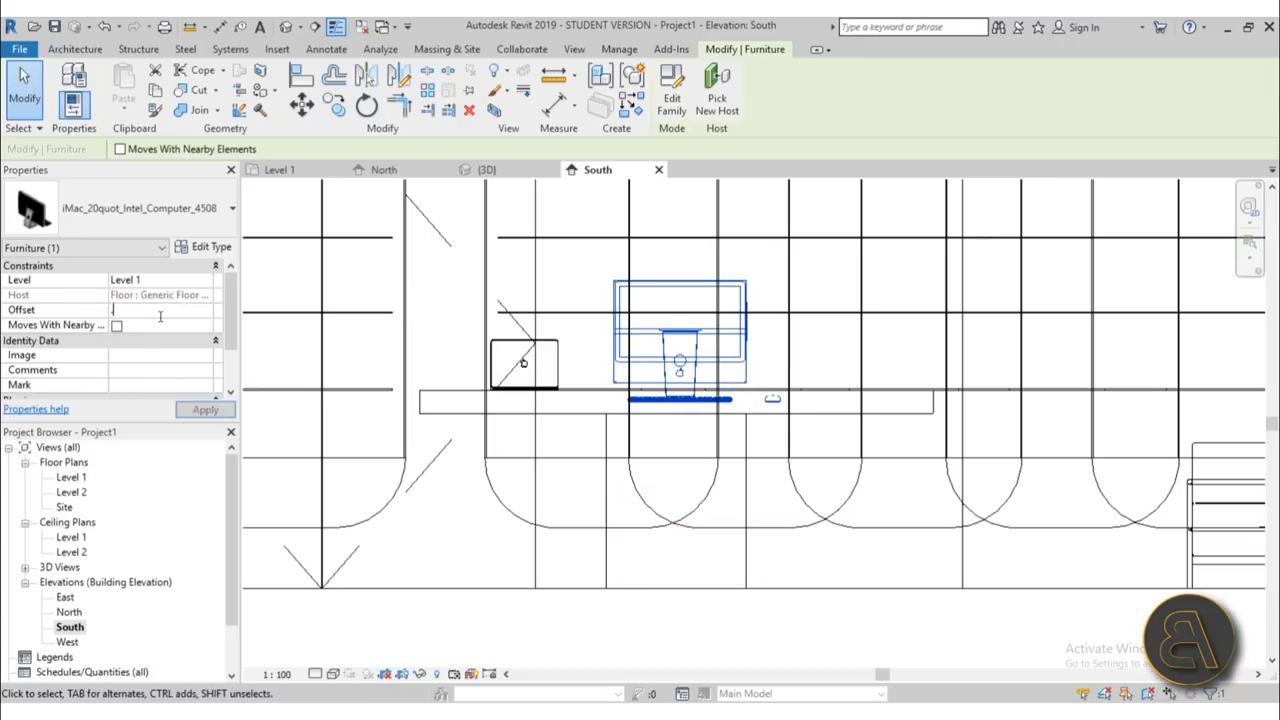
pyautogui.press('Escape')
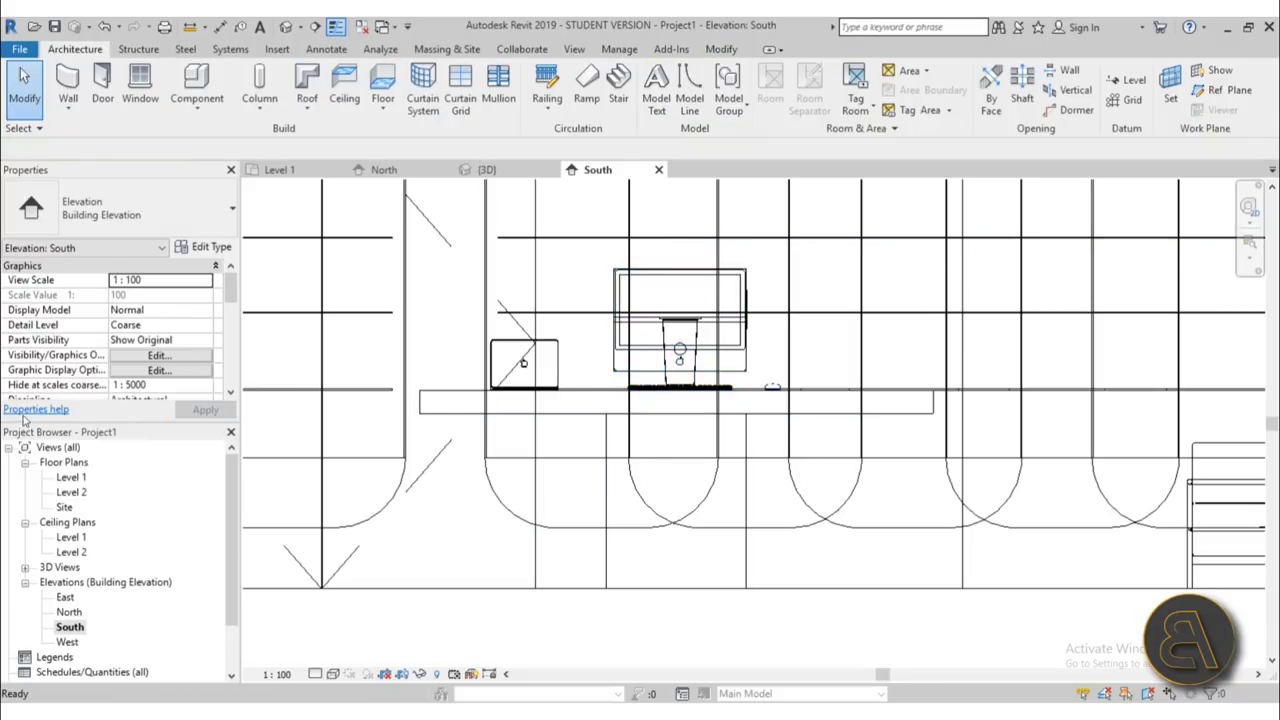
# - Rotate the iMac half a turn in the Level 1 plan and move it to the table's upper left area
pyautogui.doubleClick(70, 478)
pyautogui.scroll(5, 620, 330)
pyautogui.click(625, 405)
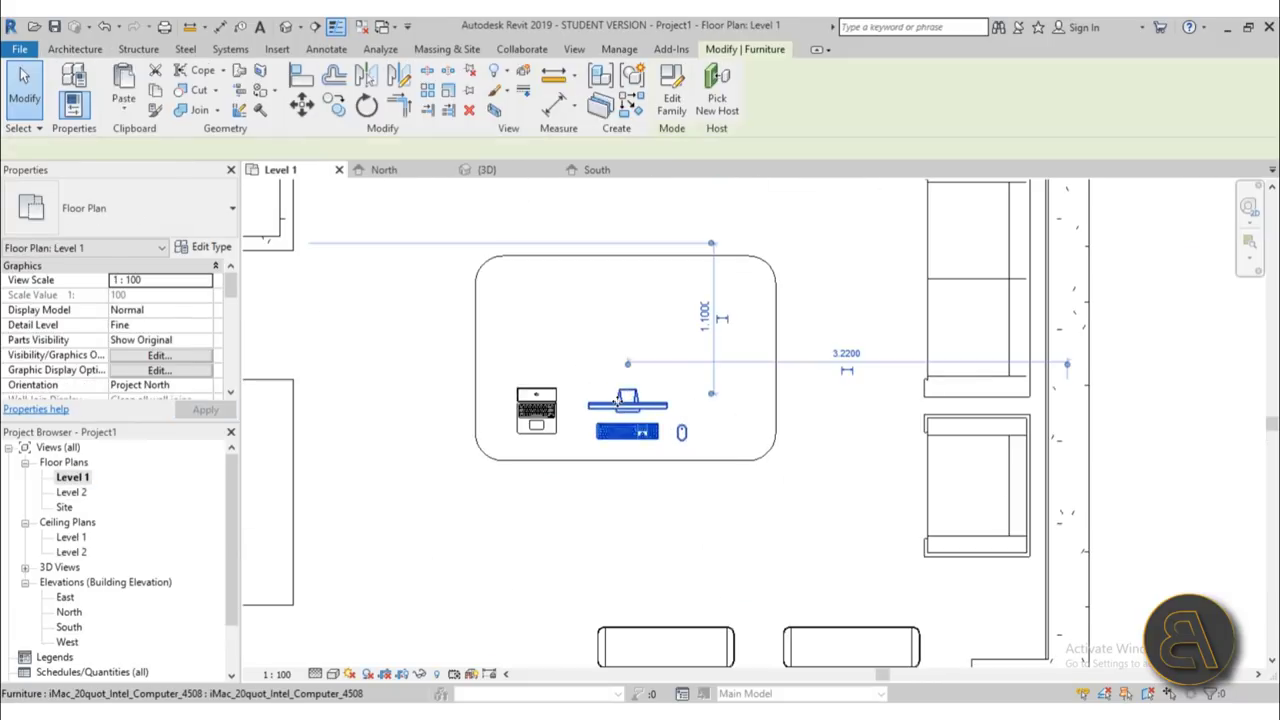
pyautogui.click(366, 104)
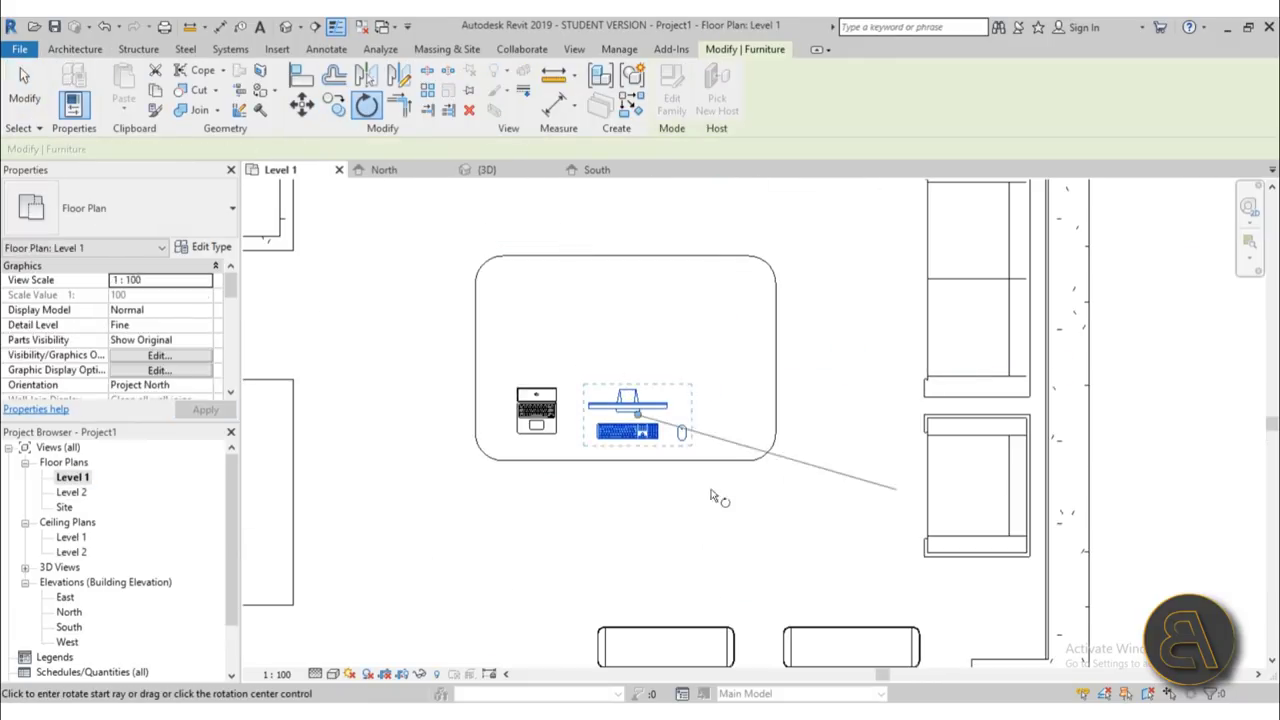
pyautogui.click(635, 545)
pyautogui.click(643, 302)
pyautogui.moveTo(639, 398); pyautogui.dragTo(543, 281)
# - Nudge the MacBook left and down, closer to the table's lower left corner
pyautogui.click(536, 410)
pyautogui.scroll(3, 557, 443)
pyautogui.press('Left')
pyautogui.press('Left')
pyautogui.press('Left')
pyautogui.press('Left')
pyautogui.press('Down')
pyautogui.press('Down')
pyautogui.press('Down')
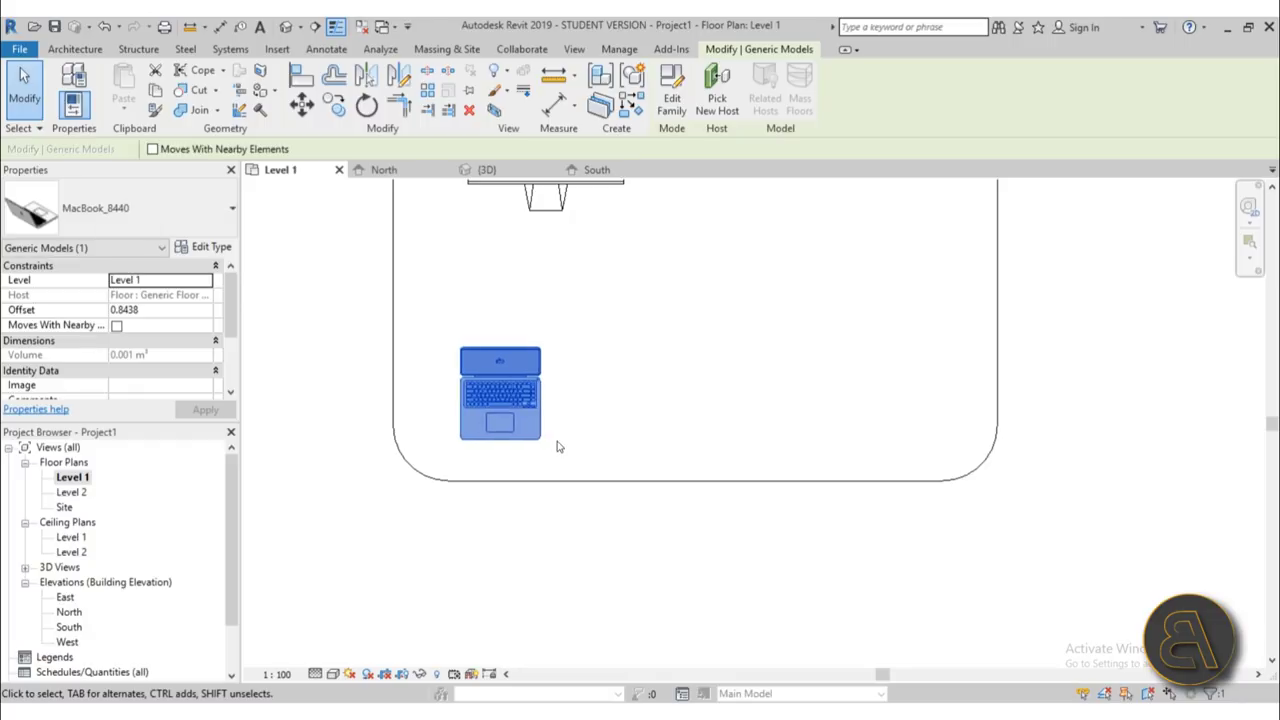
# - Make three copies of the MacBook in a horizontal row along the table's lower edge
pyautogui.click(334, 106)
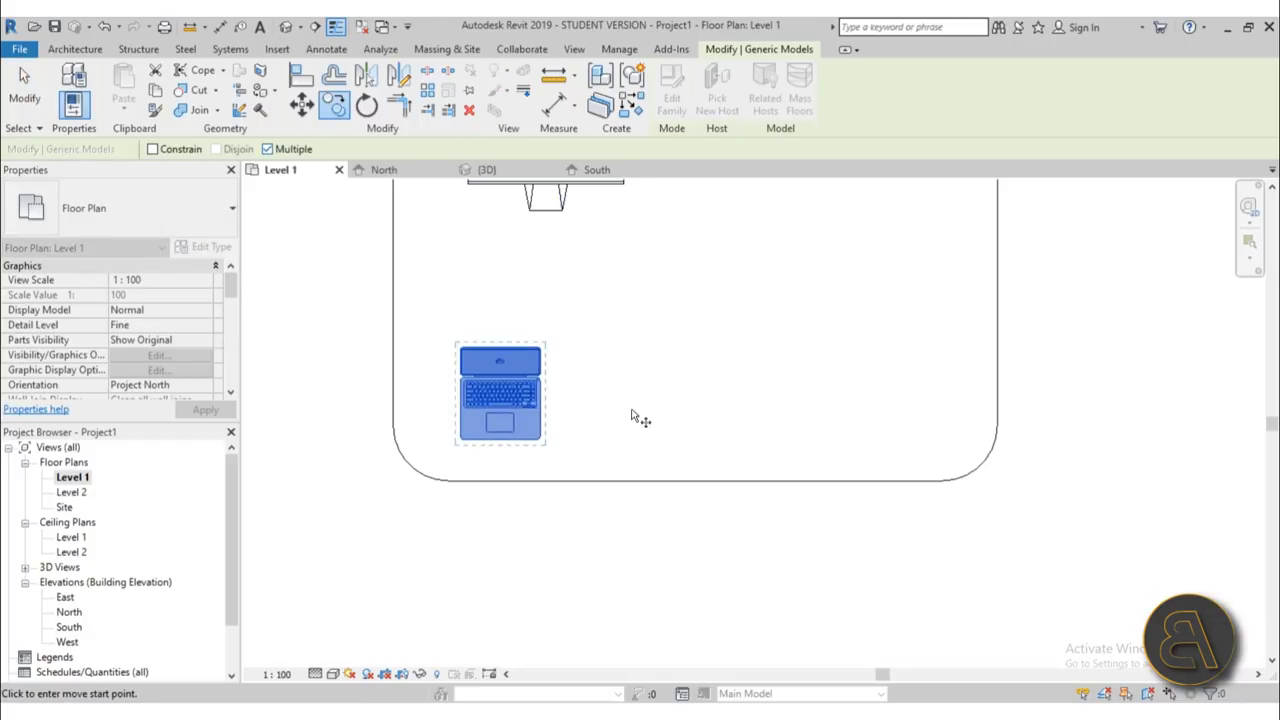
pyautogui.click(772, 405)
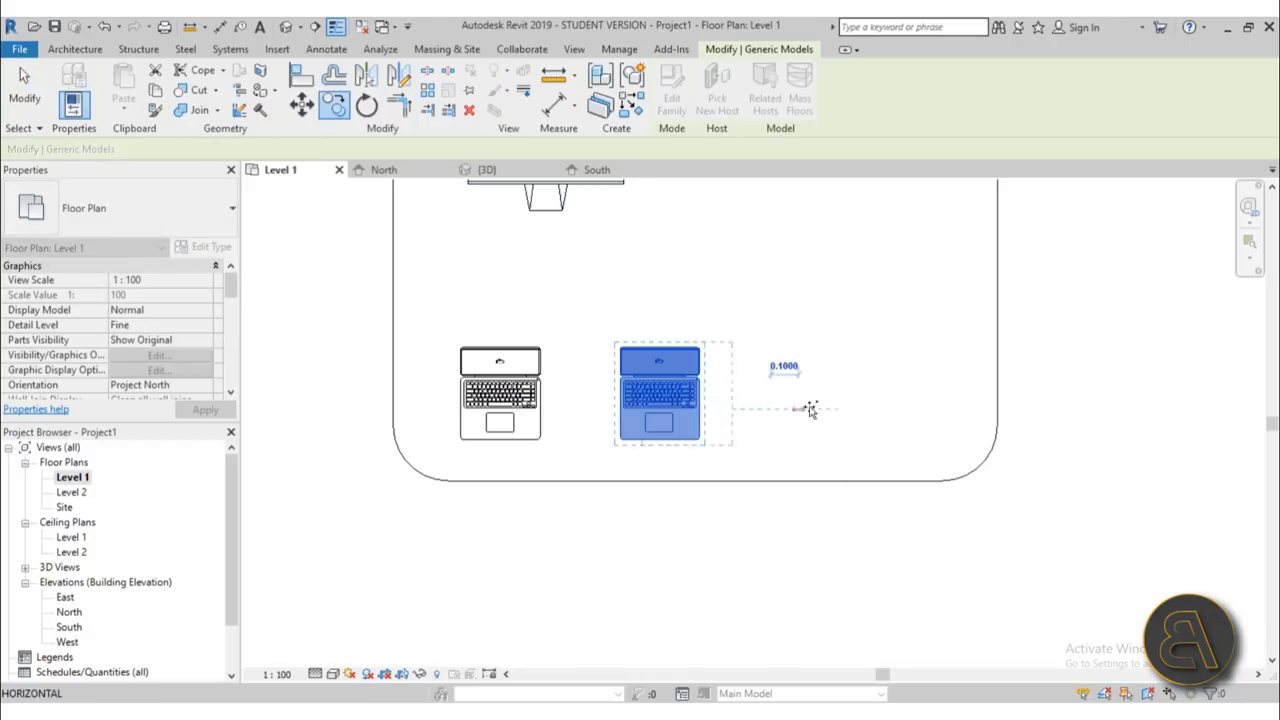
pyautogui.click(908, 409)
pyautogui.click(1015, 409)
pyautogui.moveTo(791, 331); pyautogui.dragTo(725, 518, button='middle')
pyautogui.press('Escape')
# - Copy the iMac once horizontally to the right along the table's upper edge
pyautogui.click(512, 382)
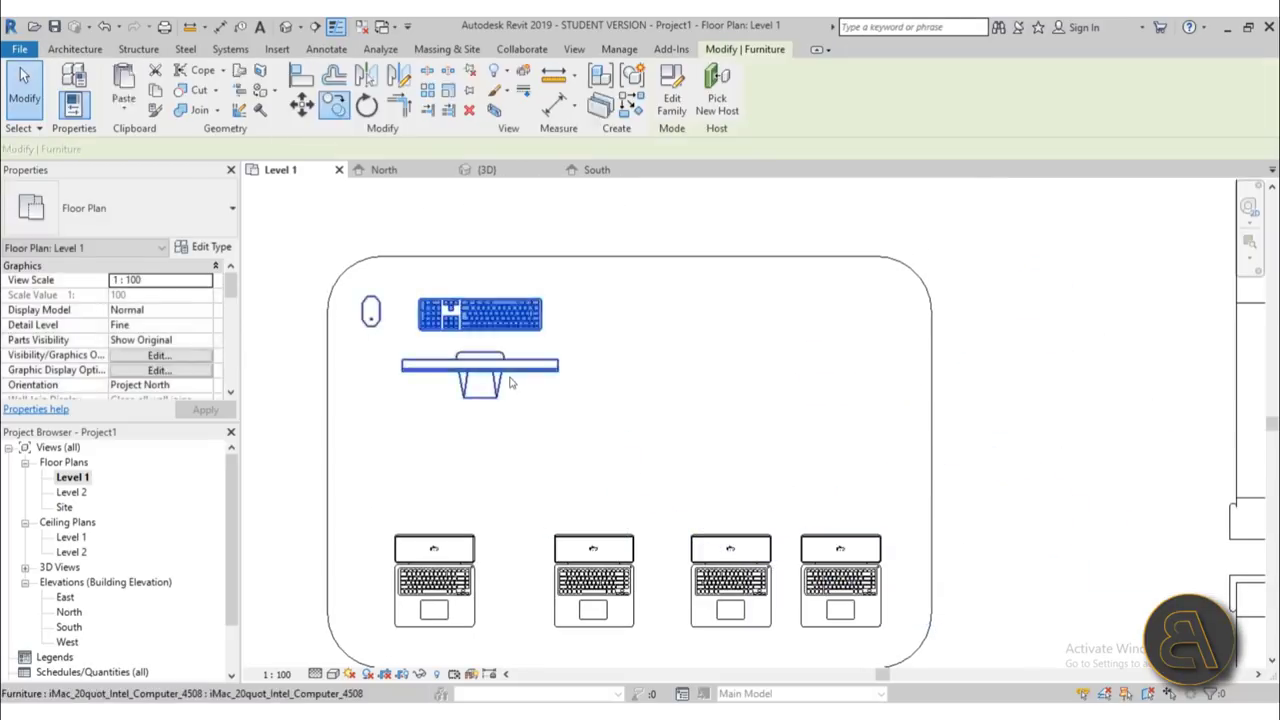
pyautogui.click(467, 472)
pyautogui.click(466, 377)
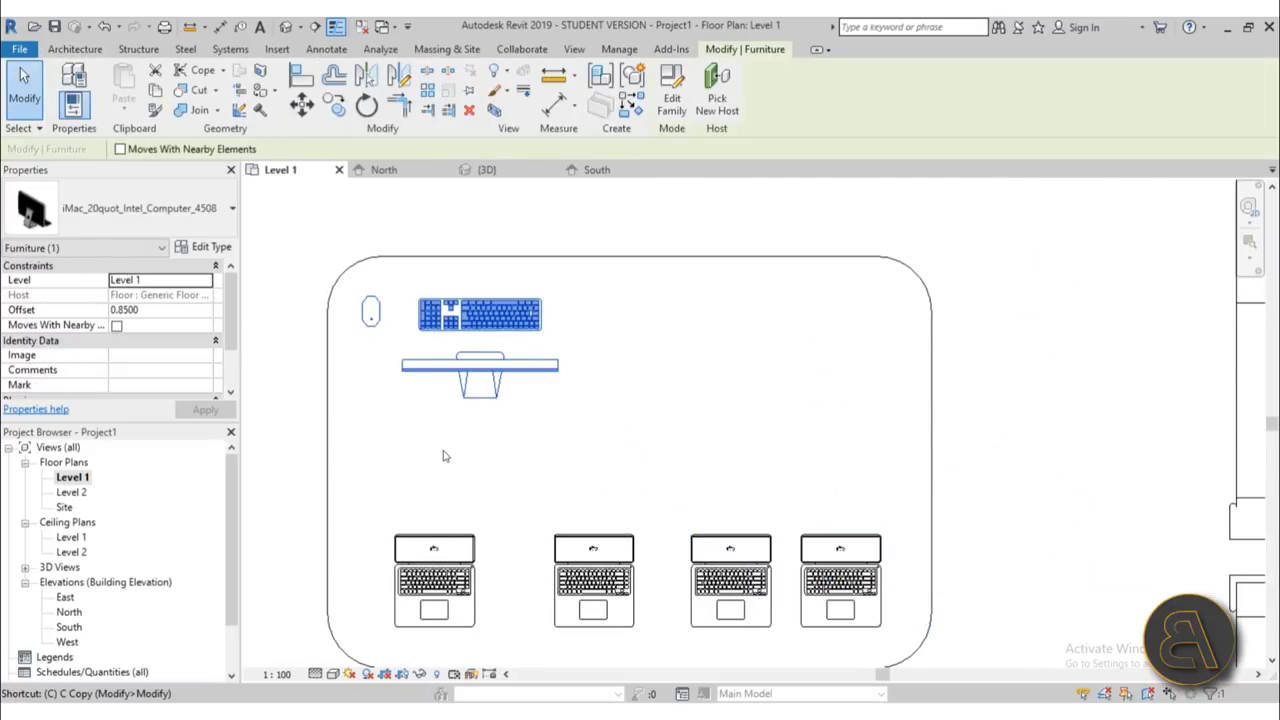
pyautogui.press('c')
pyautogui.click(441, 462)
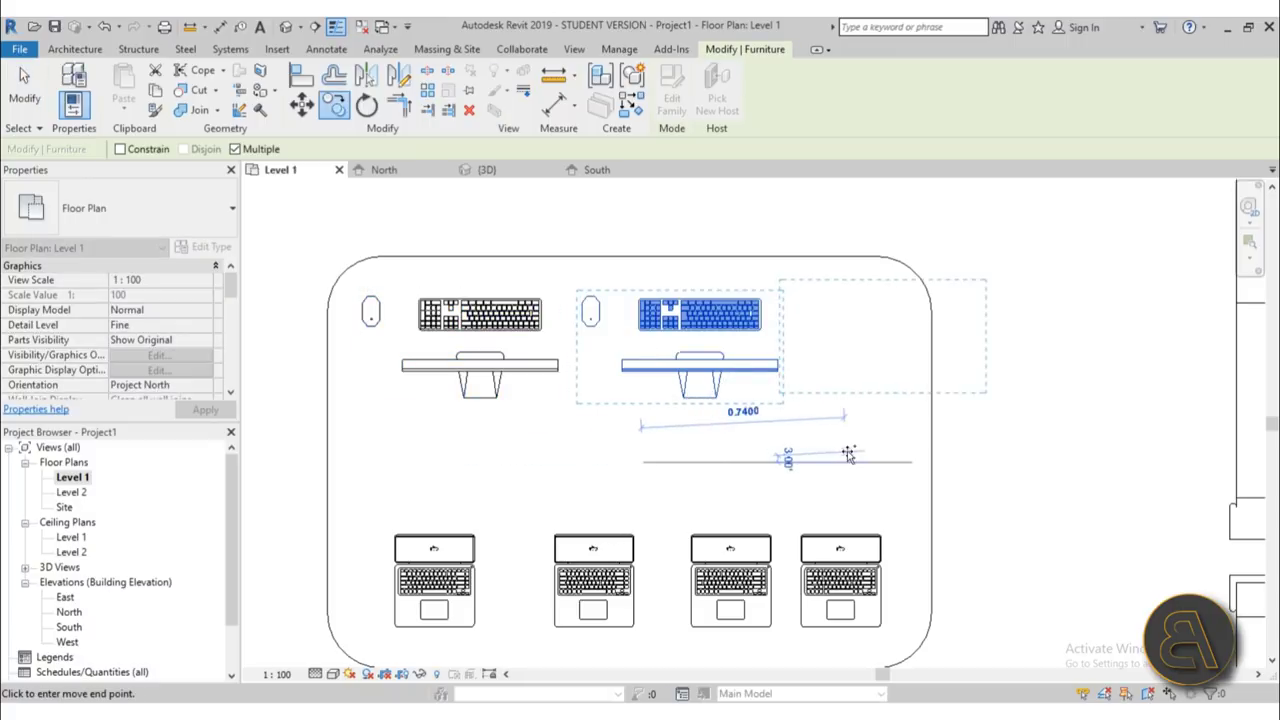
pyautogui.click(660, 462)
pyautogui.press('Escape')
# - Nudge the original iMac slightly to the right, away from the table's left edge
pyautogui.moveTo(743, 437); pyautogui.dragTo(437, 337)
pyautogui.click(439, 338)
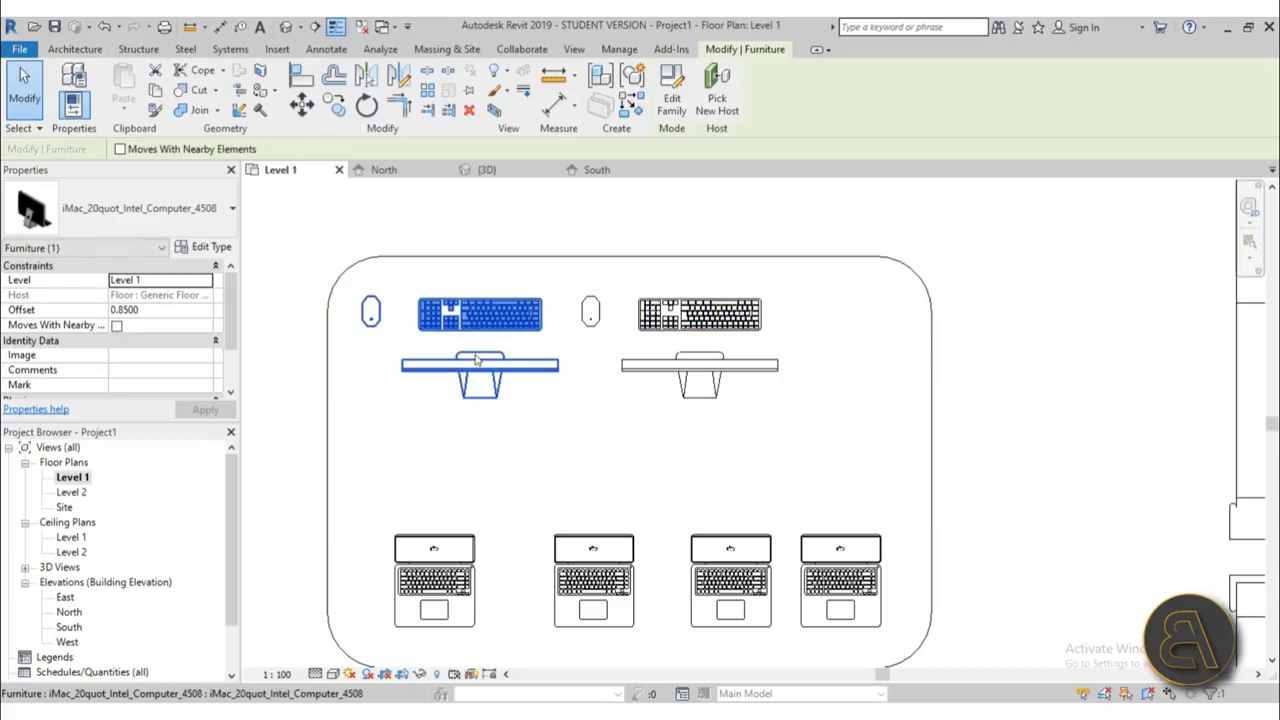
pyautogui.press('Right')
pyautogui.press('Right')
pyautogui.press('Right')
pyautogui.press('Right')
pyautogui.press('Right')
# - Nudge the copied iMac to the right to space the two iMacs along the table
pyautogui.click(680, 366)
pyautogui.press('Right')
pyautogui.press('Right')
pyautogui.press('Right')
pyautogui.press('Right')
pyautogui.press('Right')
pyautogui.press('Right')
pyautogui.press('Right')
pyautogui.press('Right')
pyautogui.press('Right')
pyautogui.press('Right')
pyautogui.press('Right')
pyautogui.press('Right')
pyautogui.press('Right')
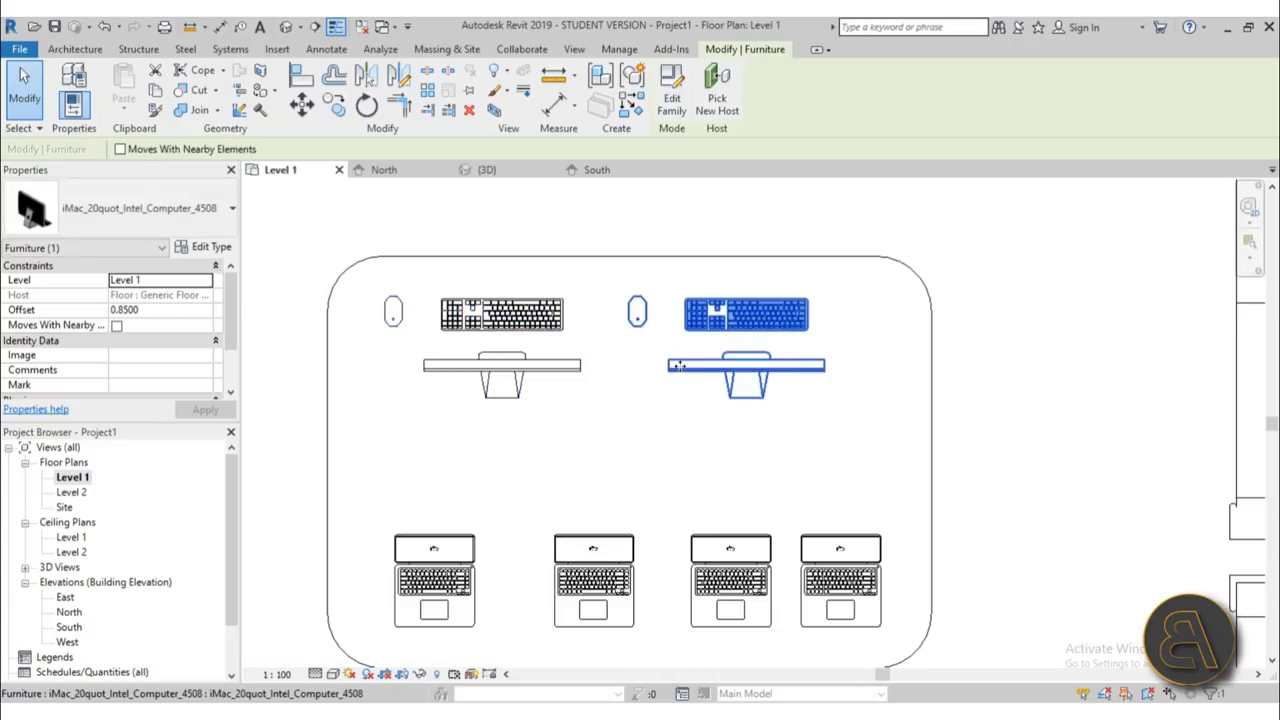
# - Nudge the two middle MacBooks to the left to space all four evenly along the table's lower edge
pyautogui.scroll(-2, 660, 451)
pyautogui.moveTo(660, 451); pyautogui.dragTo(644, 314, button='middle')
pyautogui.moveTo(596, 414); pyautogui.dragTo(675, 416)
pyautogui.press('Left')
pyautogui.press('Left')
pyautogui.click(685, 488)
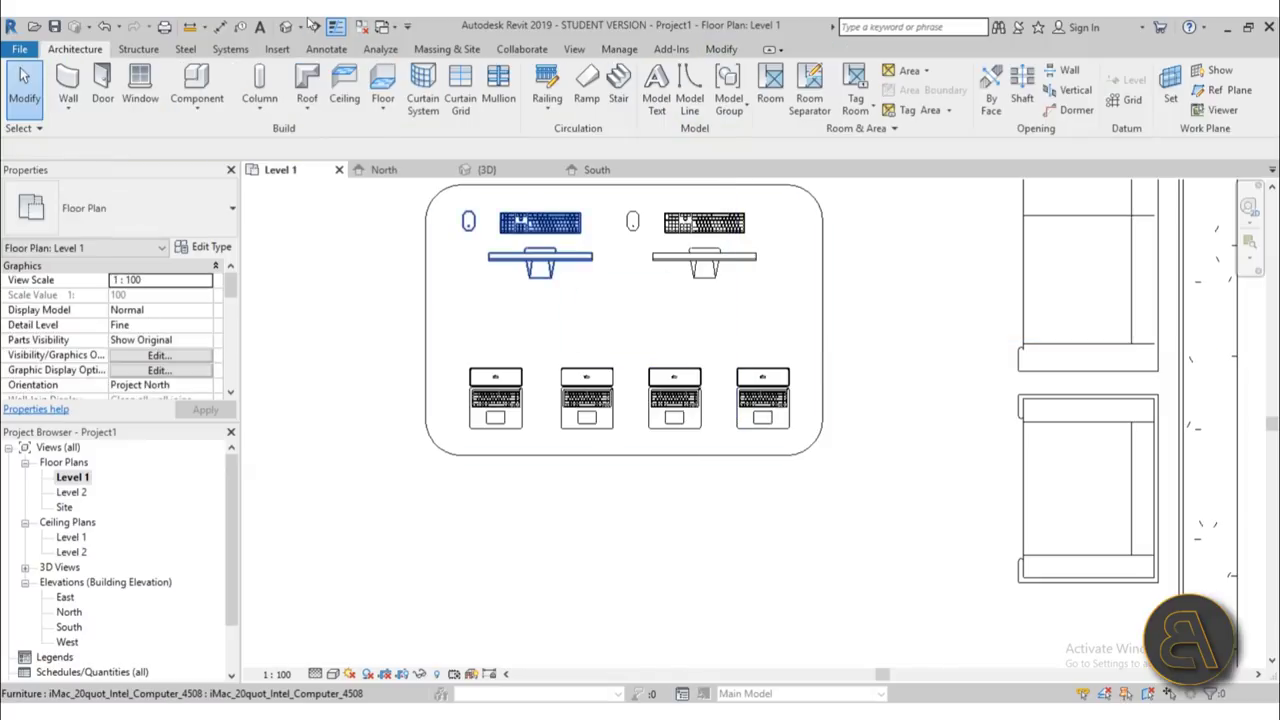
pyautogui.click(286, 26)
pyautogui.keyDown('shift'); pyautogui.moveTo(634, 374); pyautogui.dragTo(700, 398, button='middle'); pyautogui.keyUp('shift')
pyautogui.scroll(5, 552, 389)
pyautogui.keyDown('shift'); pyautogui.moveTo(553, 395); pyautogui.dragTo(611, 337, button='middle'); pyautogui.keyUp('shift')
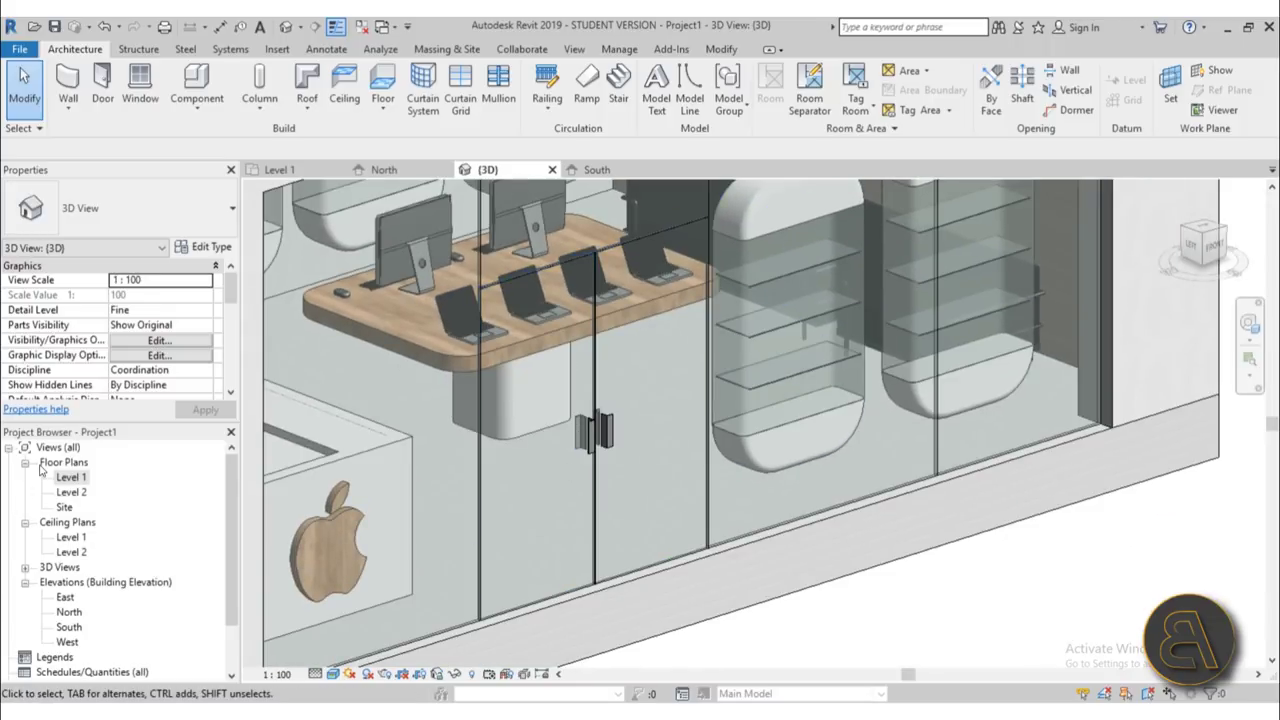
# - Place one Iphone_5_14786 component on the left of the two storefront display units in the Level 1 plan
pyautogui.doubleClick(72, 477)
pyautogui.scroll(-3, 598, 425)
pyautogui.moveTo(735, 602); pyautogui.dragTo(717, 408, button='middle')
pyautogui.scroll(3, 717, 408)
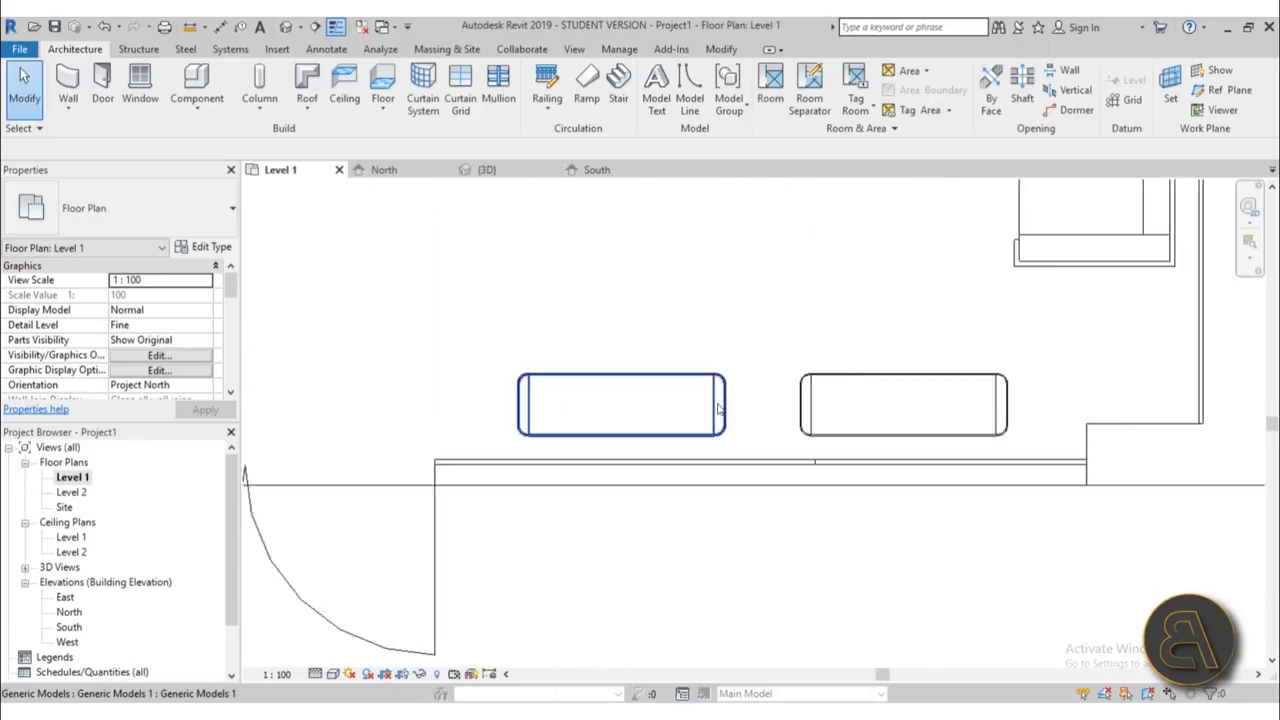
pyautogui.click(197, 85)
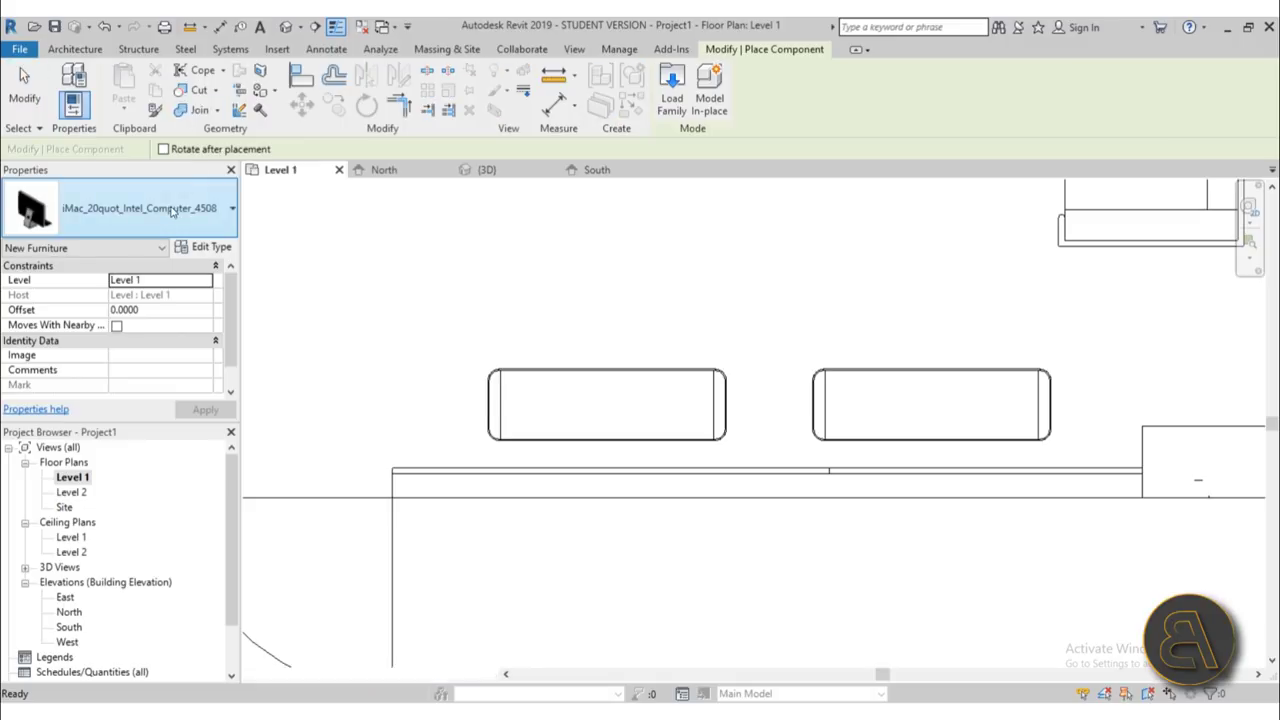
pyautogui.click(170, 210)
pyautogui.click(80, 352)
pyautogui.scroll(3, 566, 390)
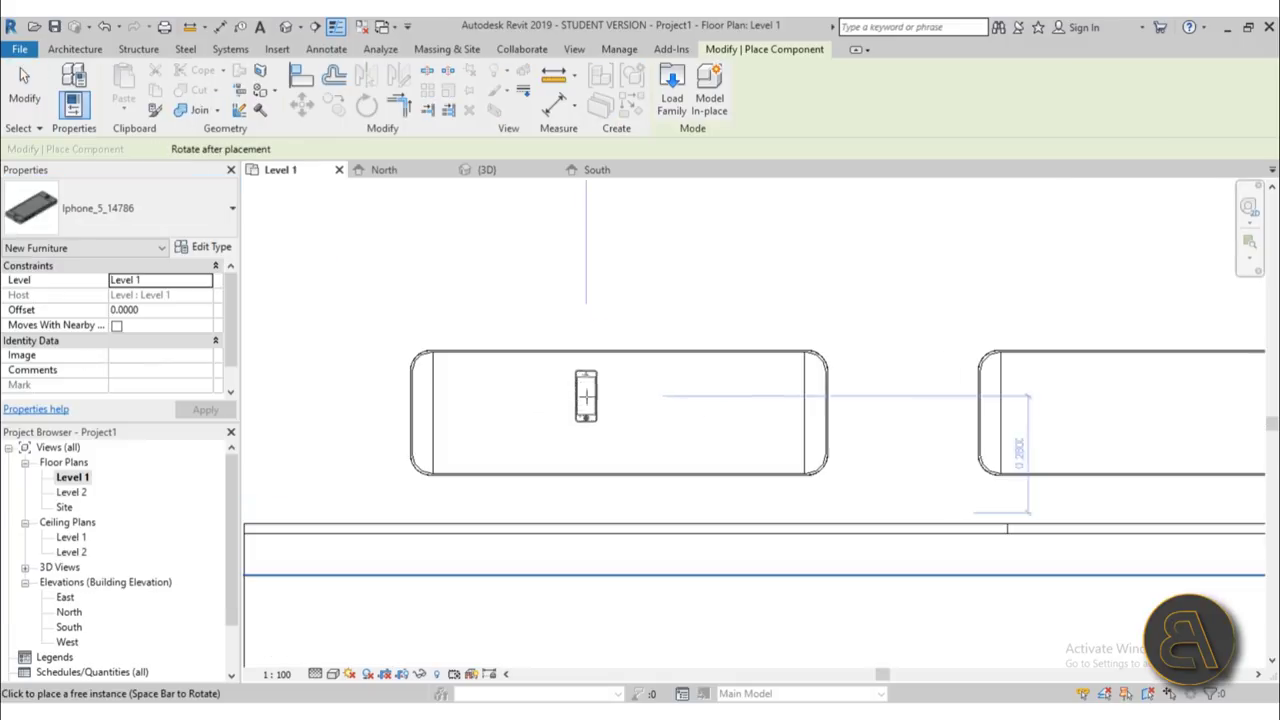
pyautogui.press('Escape')
pyautogui.press('Escape')
# - Set the placed iPhone's offset to 0.5
pyautogui.moveTo(449, 296); pyautogui.dragTo(531, 519)
pyautogui.click(155, 311)
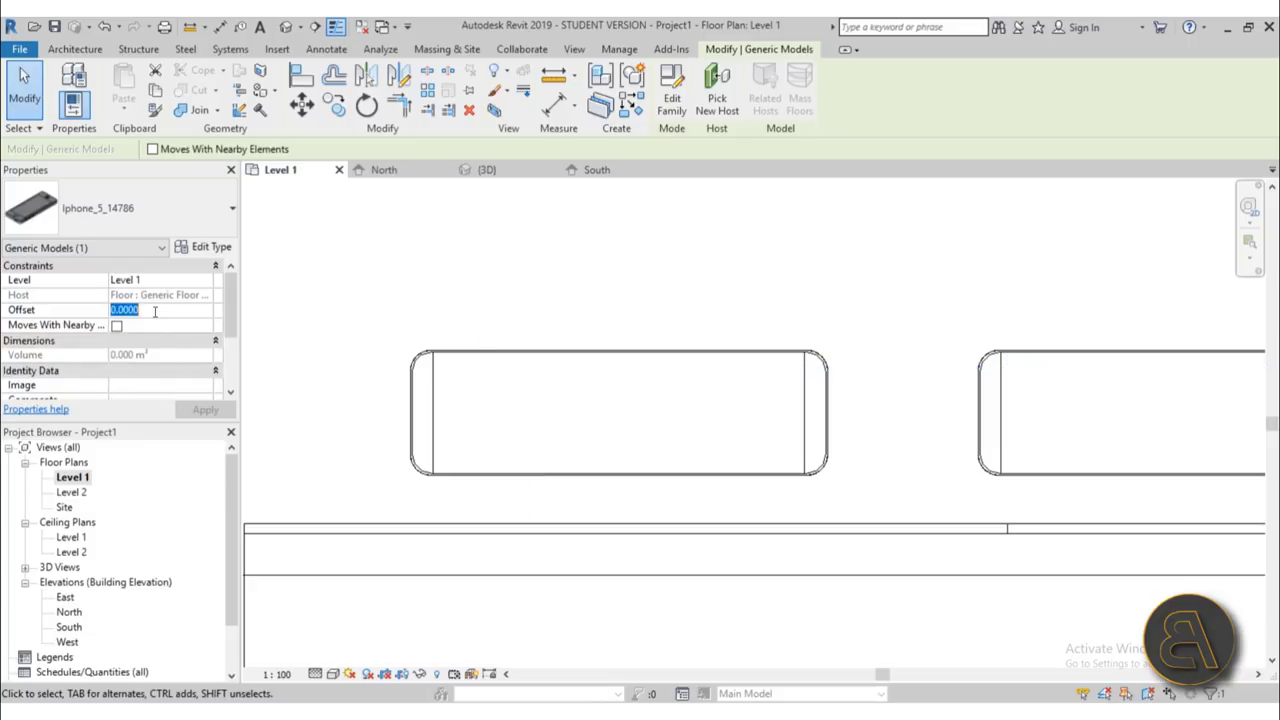
pyautogui.press('Return')
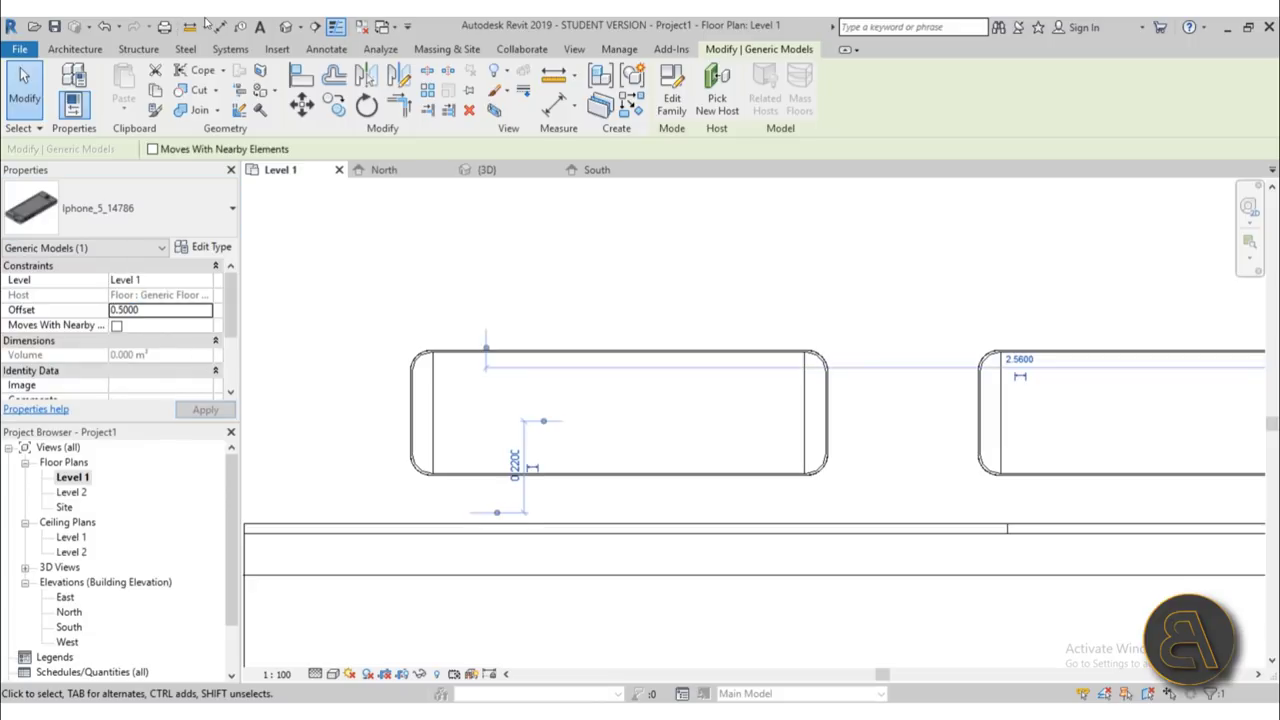
# - Set the iPhone's offset to 0.7 while viewing the display unit in 3D
pyautogui.click(286, 26)
pyautogui.keyDown('shift'); pyautogui.moveTo(650, 380); pyautogui.dragTo(779, 425, button='middle'); pyautogui.keyUp('shift')
pyautogui.scroll(3, 689, 452)
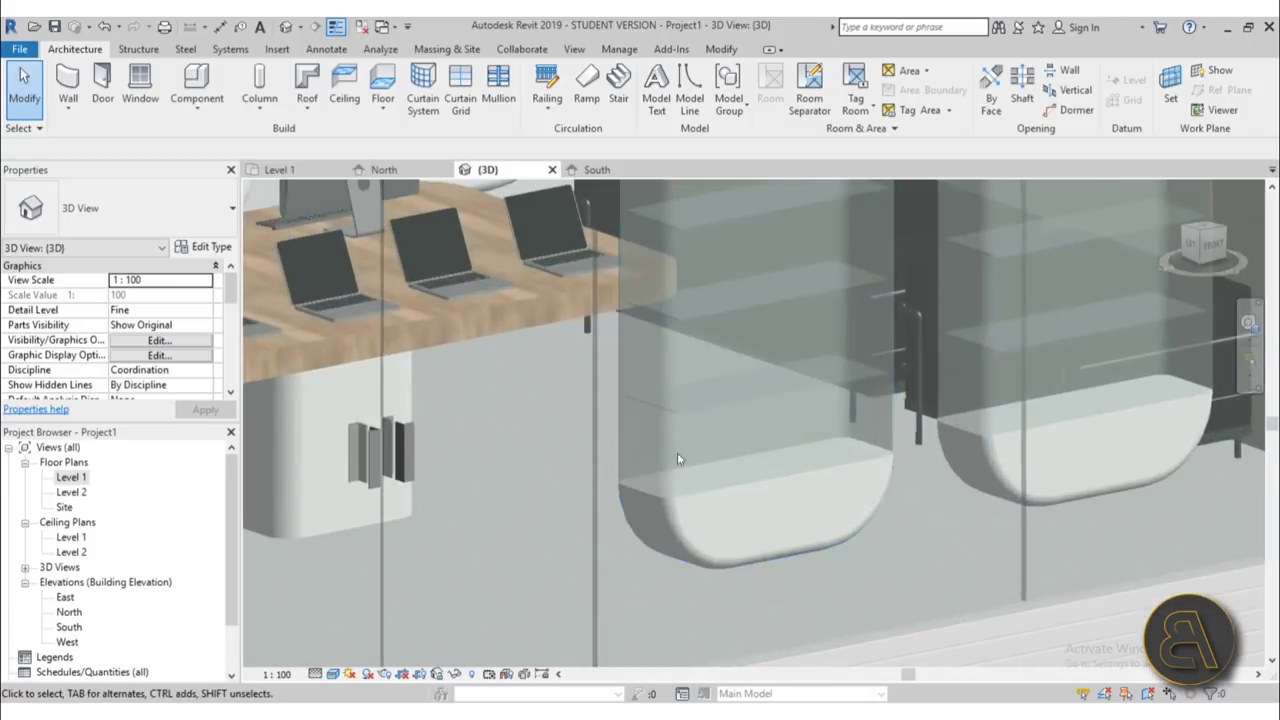
pyautogui.moveTo(537, 452); pyautogui.dragTo(796, 605)
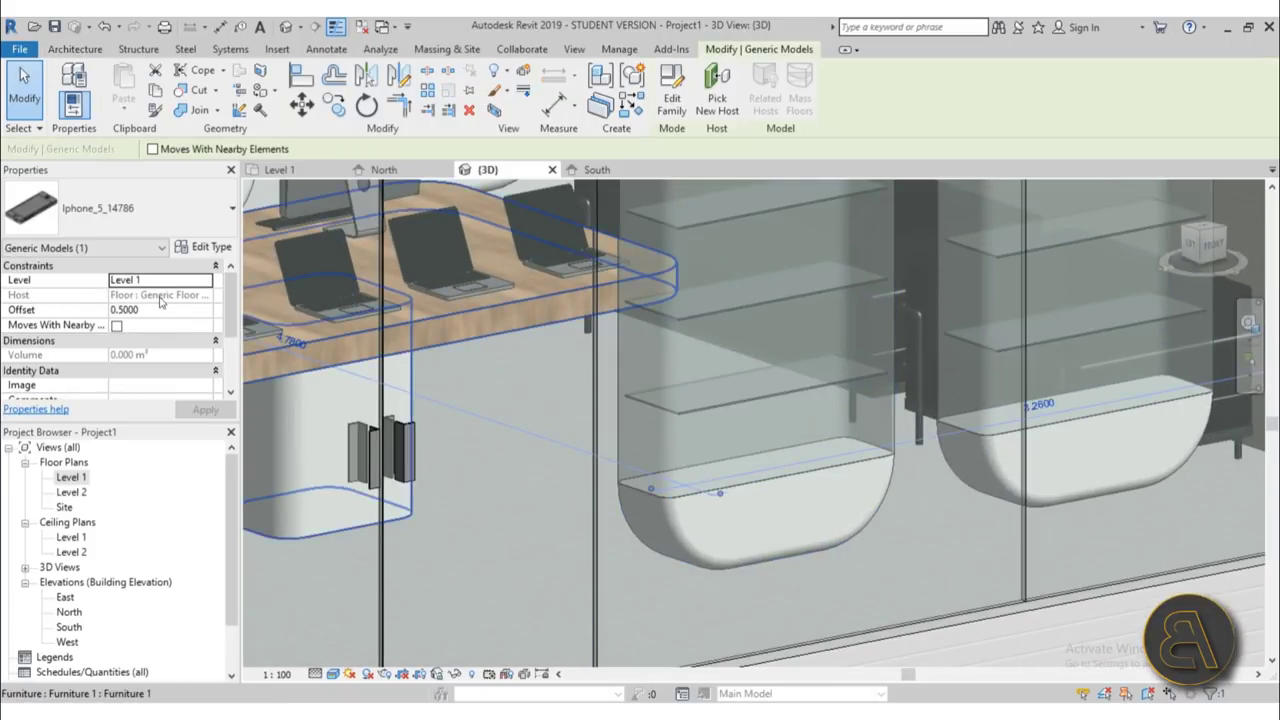
pyautogui.click(170, 313)
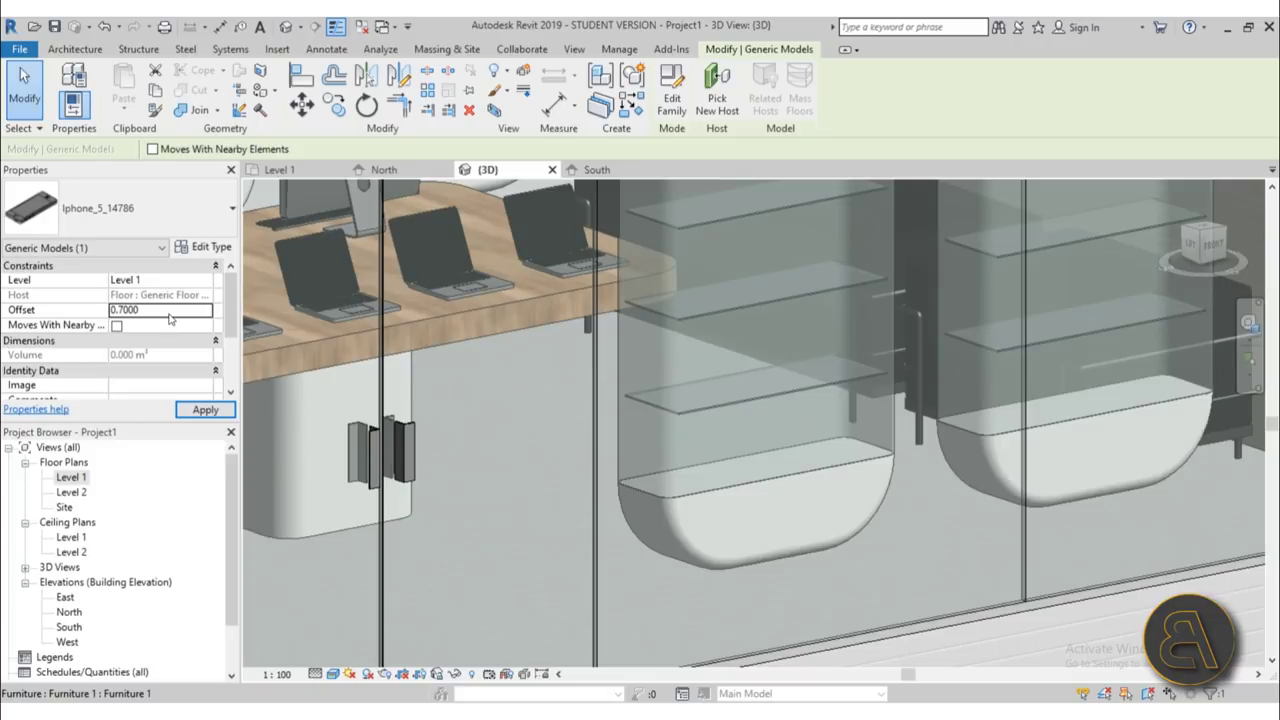
pyautogui.keyDown('shift'); pyautogui.moveTo(800, 480); pyautogui.dragTo(700, 470, button='middle'); pyautogui.keyUp('shift')
# - Move the iPhone up onto the lowest glass shelf in the South elevation, at an offset of about 0.85
pyautogui.doubleClick(69, 627)
pyautogui.scroll(5, 626, 435)
pyautogui.moveTo(626, 437); pyautogui.dragTo(620, 245)
pyautogui.scroll(-3, 614, 300)
pyautogui.moveTo(614, 300); pyautogui.dragTo(621, 402, button='middle')
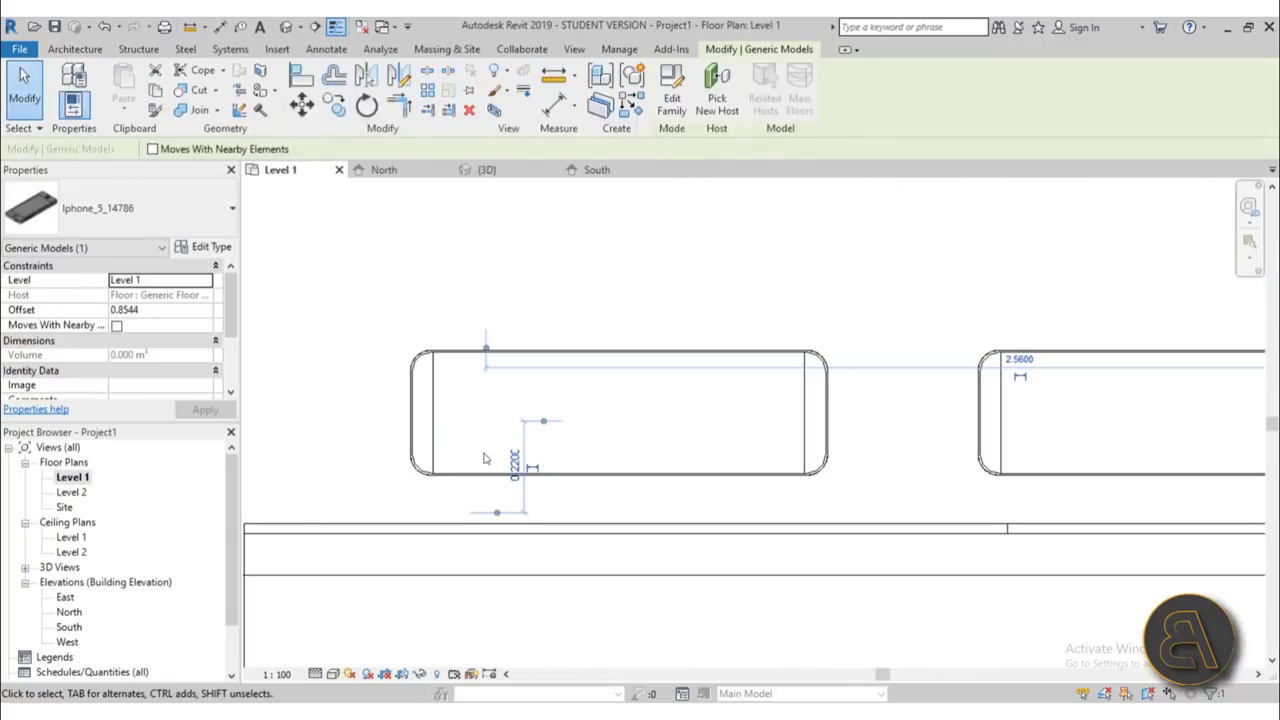
# - Array the iPhone in 3D into a grouped row of 6 along the glass shelf, placing the last near its far end
pyautogui.click(286, 26)
pyautogui.scroll(5, 687, 404)
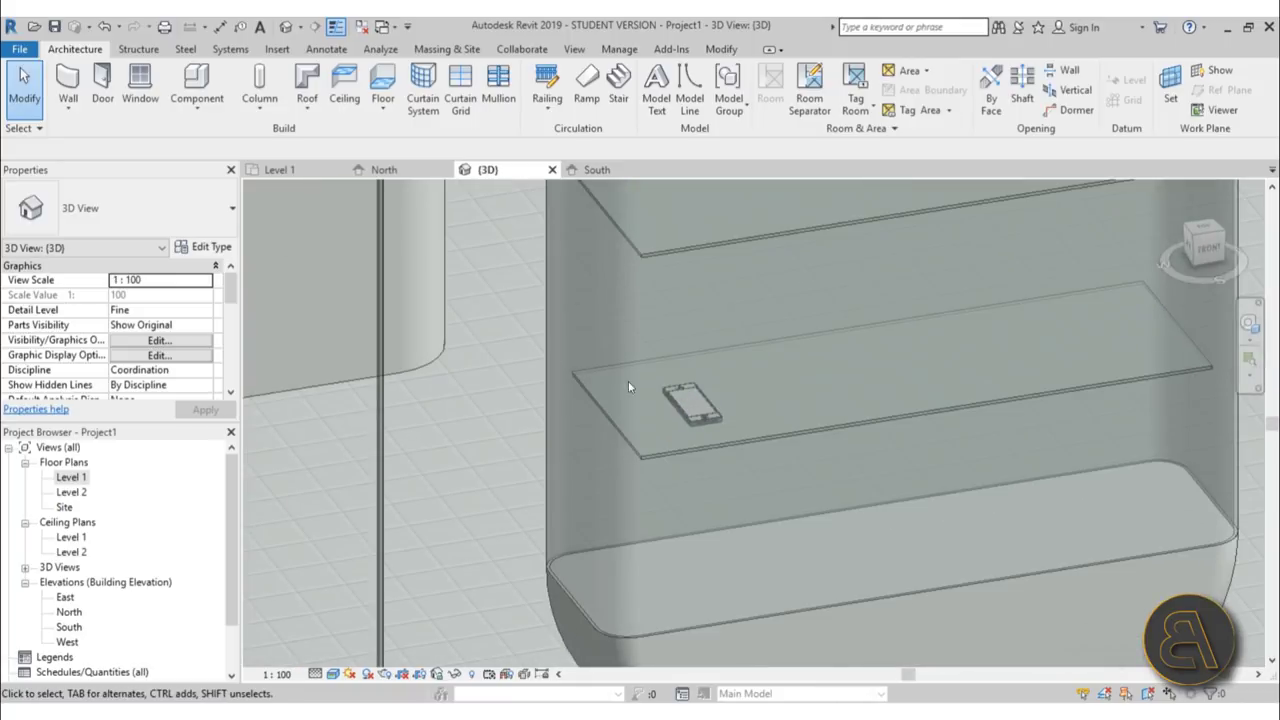
pyautogui.click(667, 402)
pyautogui.click(430, 90)
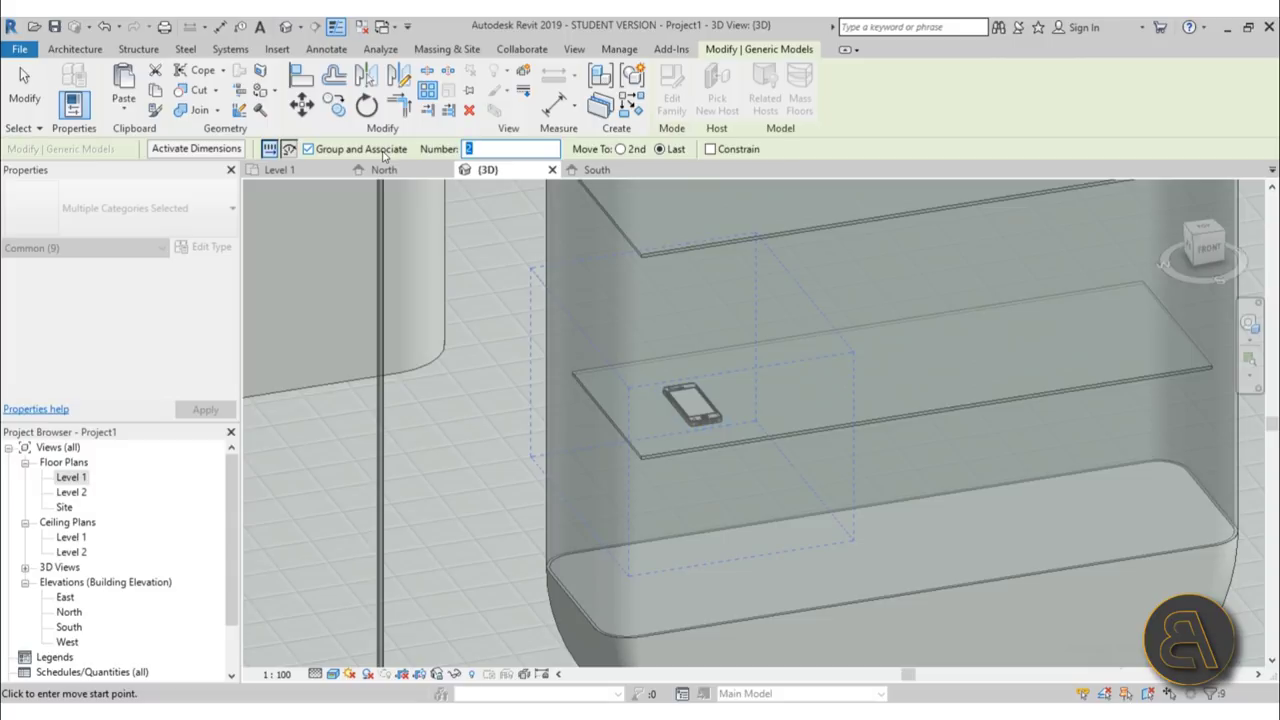
pyautogui.click(697, 401)
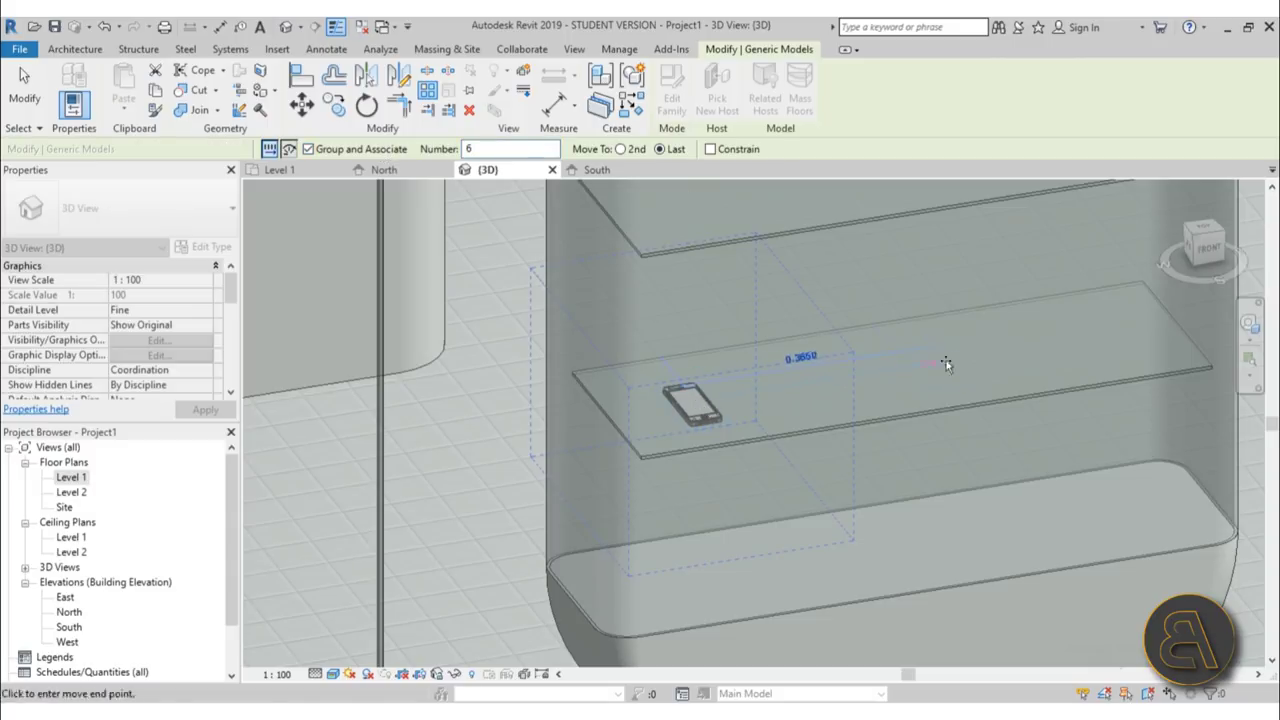
pyautogui.click(1105, 332)
pyautogui.scroll(-2, 543, 428)
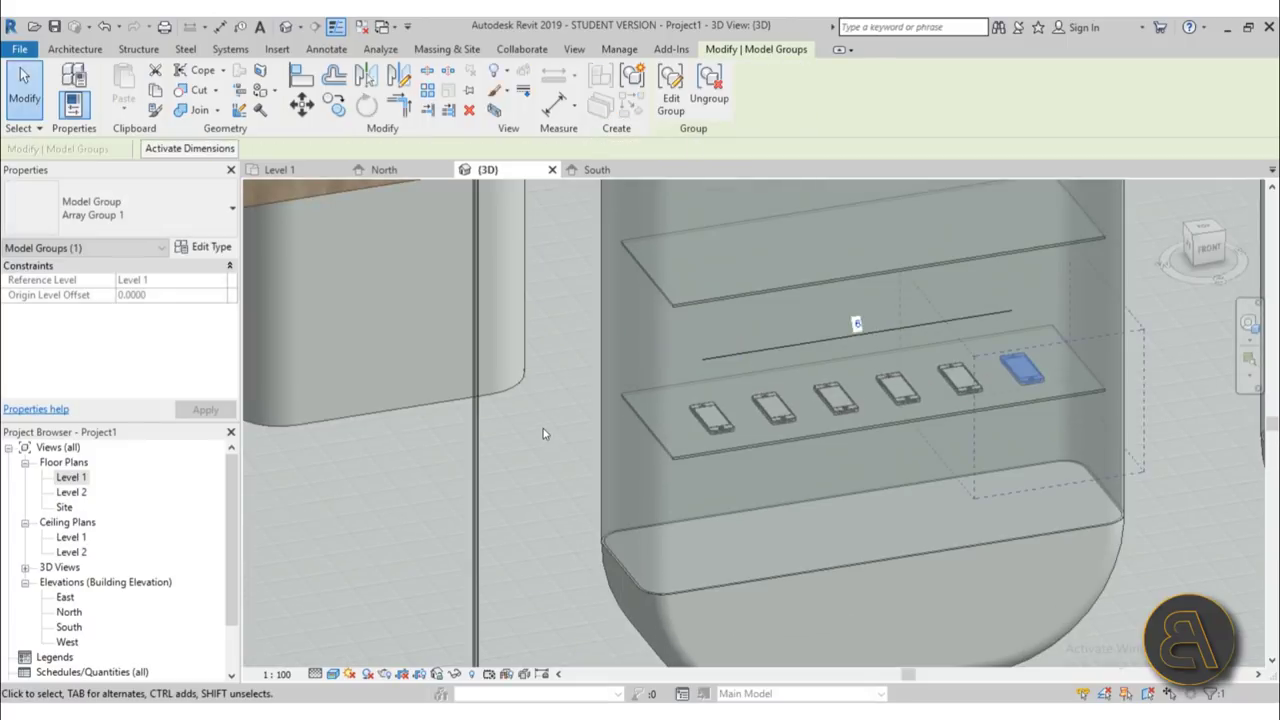
pyautogui.click(543, 428)
# - Copy the row of six iPhones up to the two higher shelves of the same display unit in the South elevation
pyautogui.scroll(-2, 543, 428)
pyautogui.keyDown('shift'); pyautogui.moveTo(737, 474); pyautogui.dragTo(778, 463, button='middle'); pyautogui.keyUp('shift')
pyautogui.scroll(3, 739, 424)
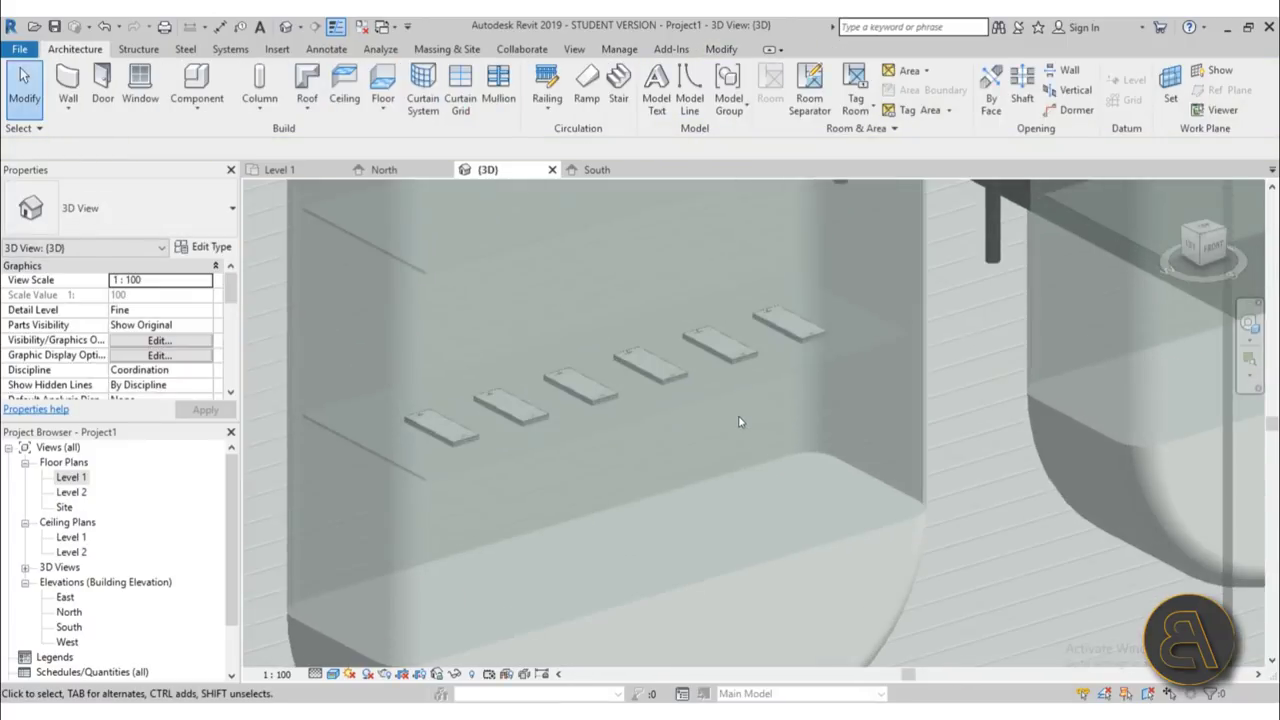
pyautogui.moveTo(338, 291); pyautogui.dragTo(840, 531)
pyautogui.doubleClick(69, 627)
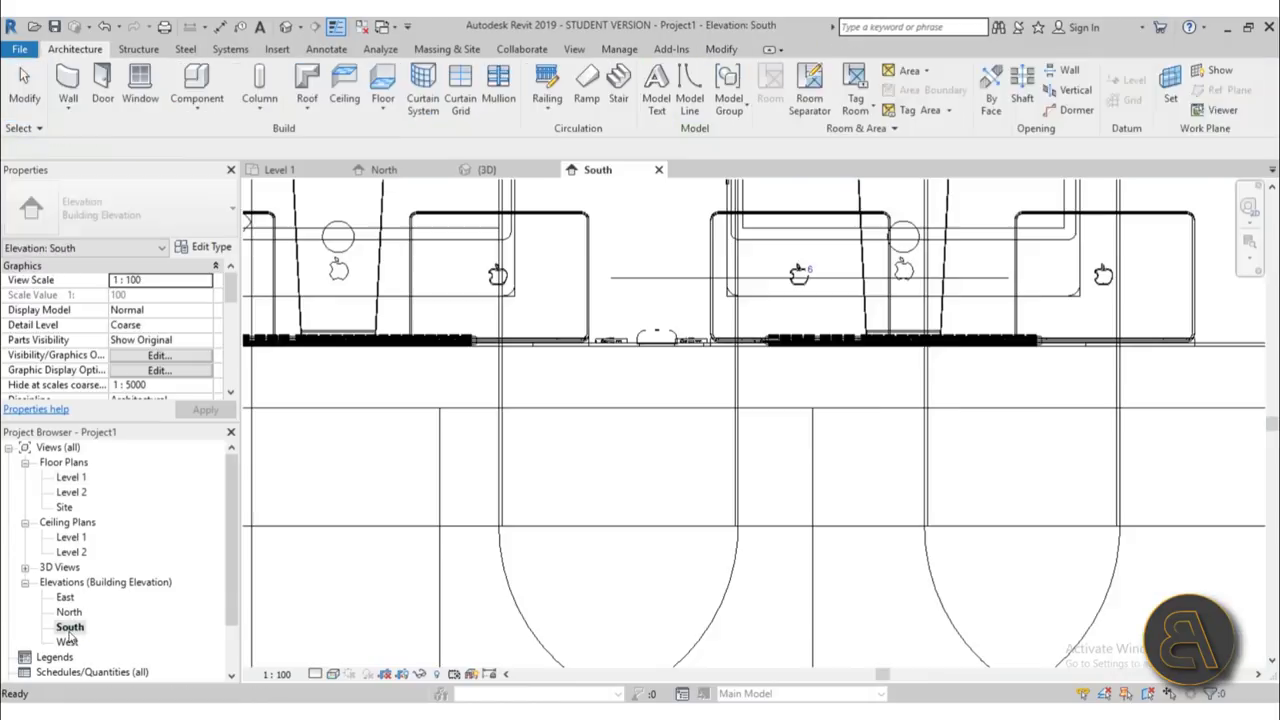
pyautogui.click(336, 108)
pyautogui.scroll(3, 526, 486)
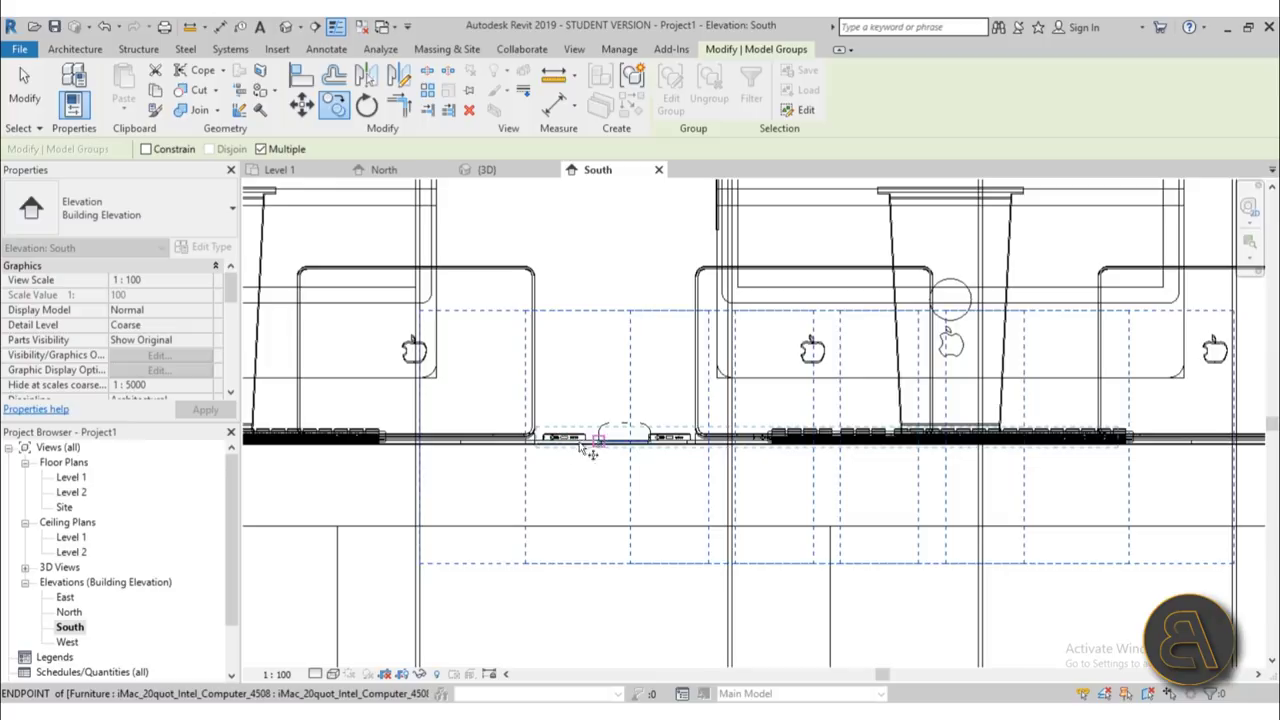
pyautogui.scroll(4, 500, 446)
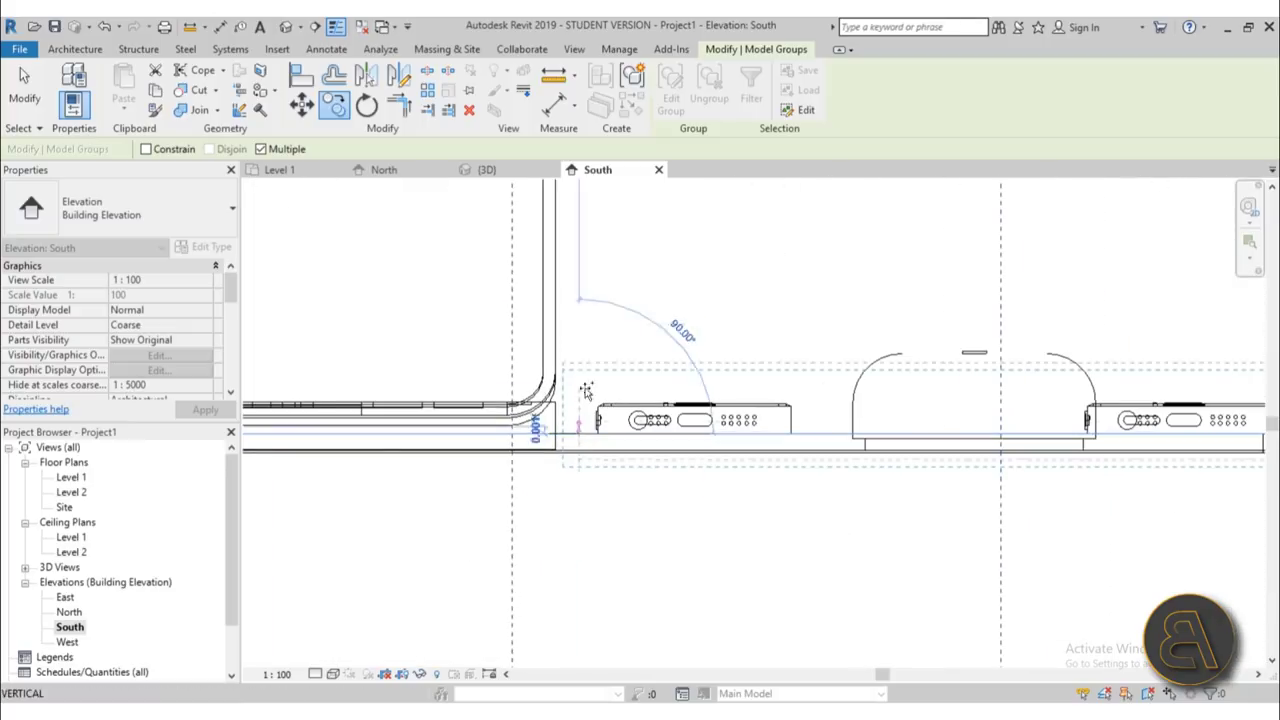
pyautogui.scroll(-3, 585, 450)
pyautogui.scroll(5, 560, 455)
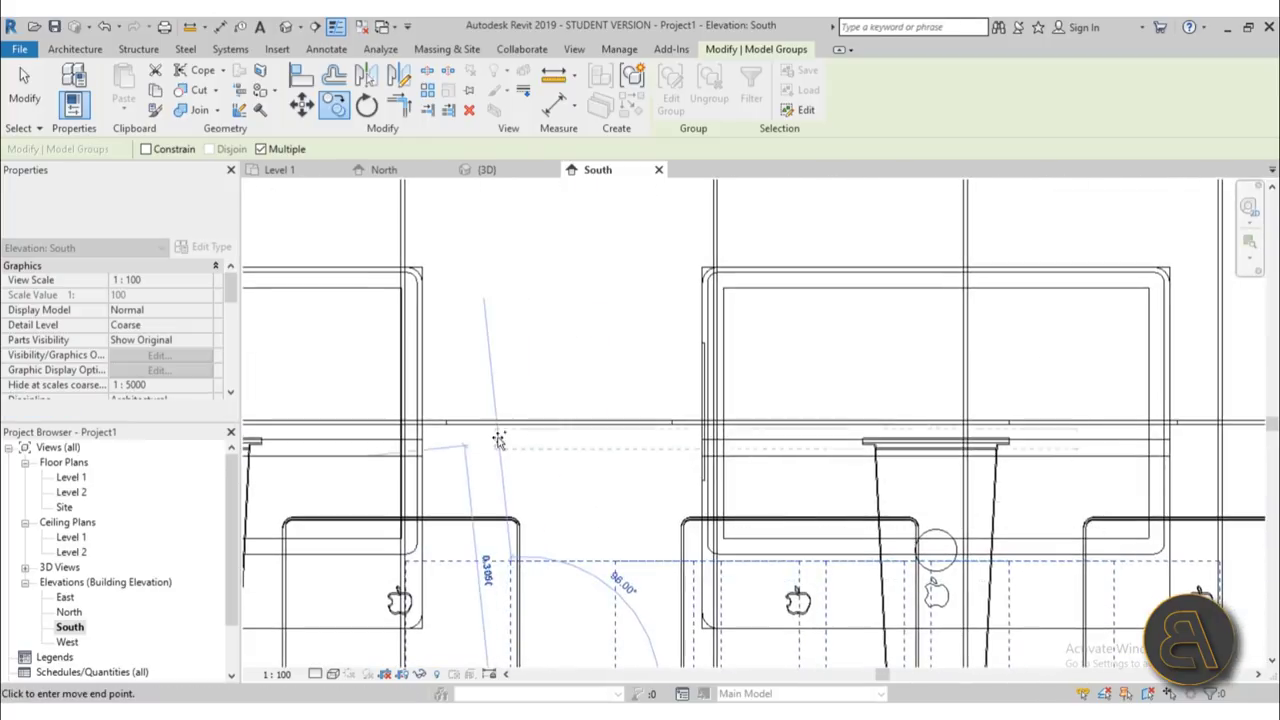
pyautogui.scroll(-3, 527, 421)
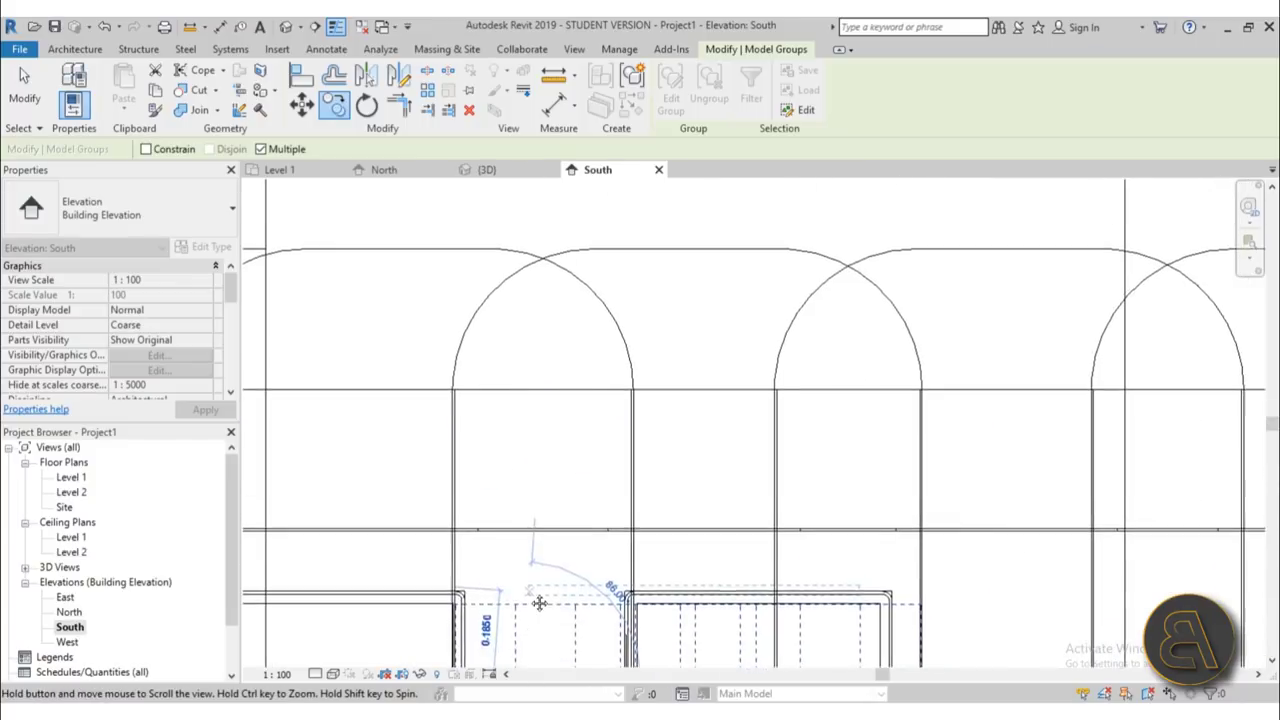
pyautogui.scroll(-3, 480, 445)
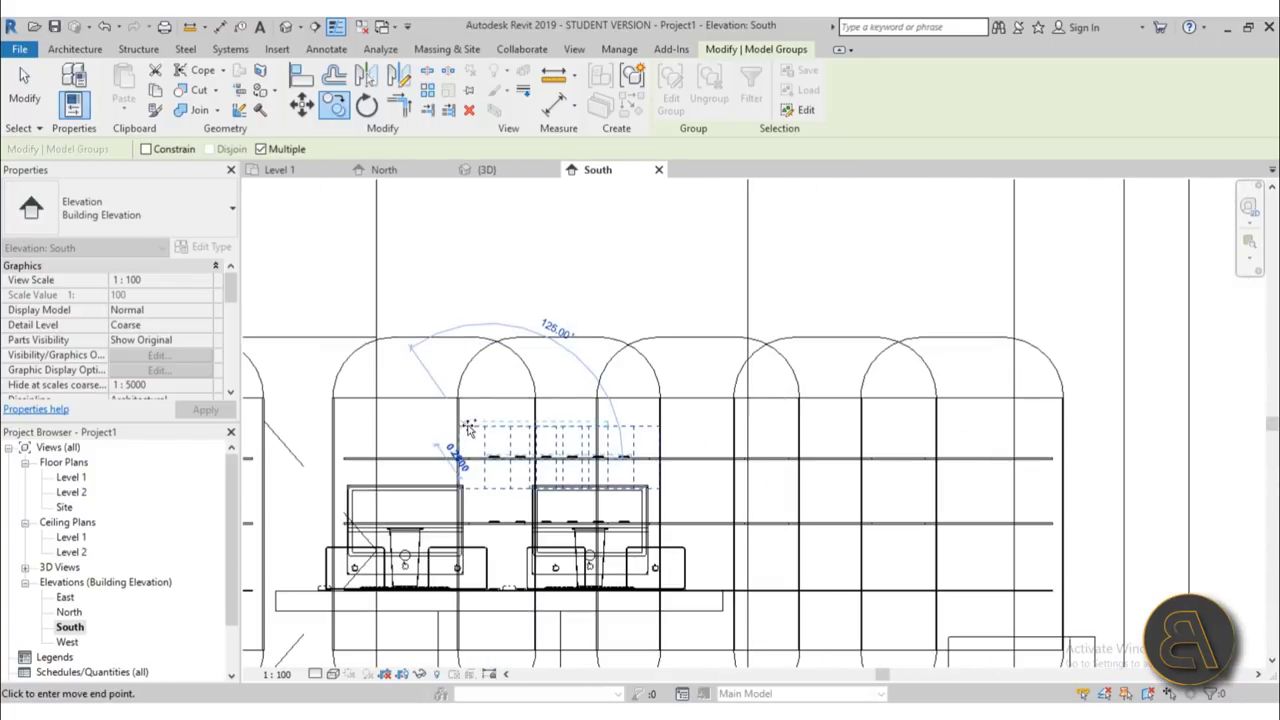
# - Copy the iPhone row horizontally onto the matching top shelf of the right display unit
pyautogui.scroll(5, 785, 470)
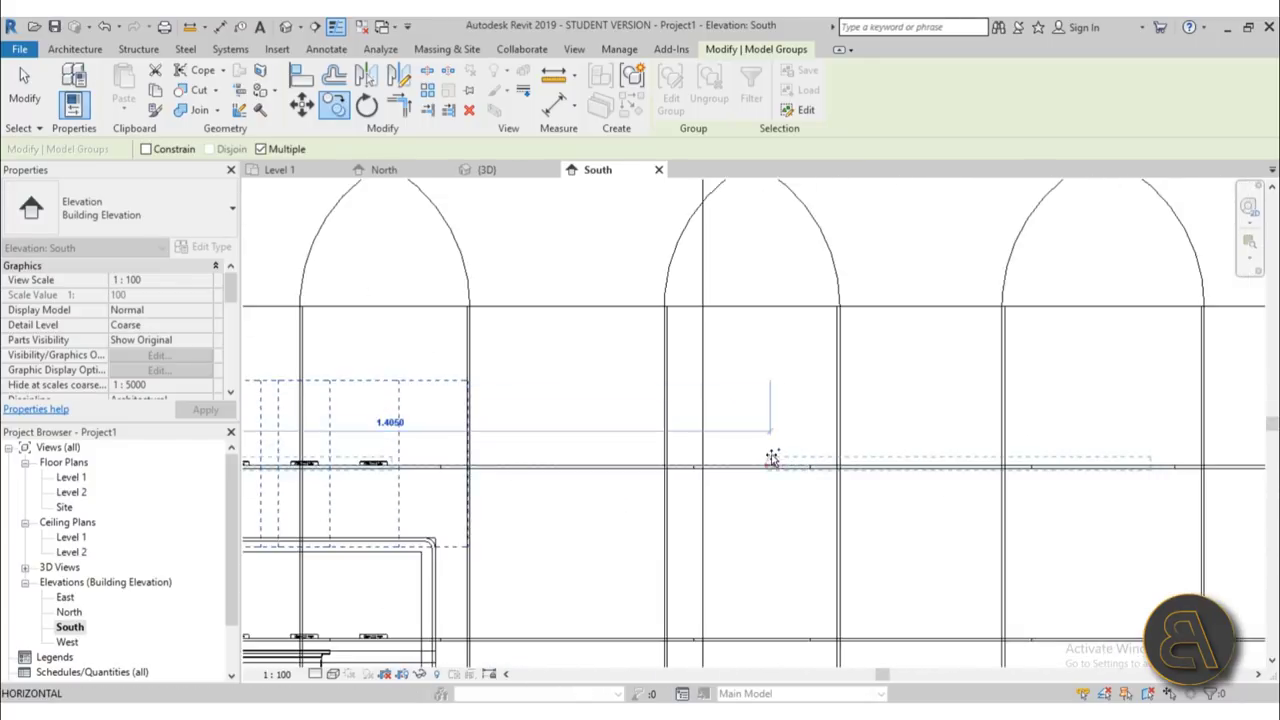
pyautogui.scroll(-3, 678, 440)
pyautogui.moveTo(680, 455); pyautogui.dragTo(620, 466, button='middle')
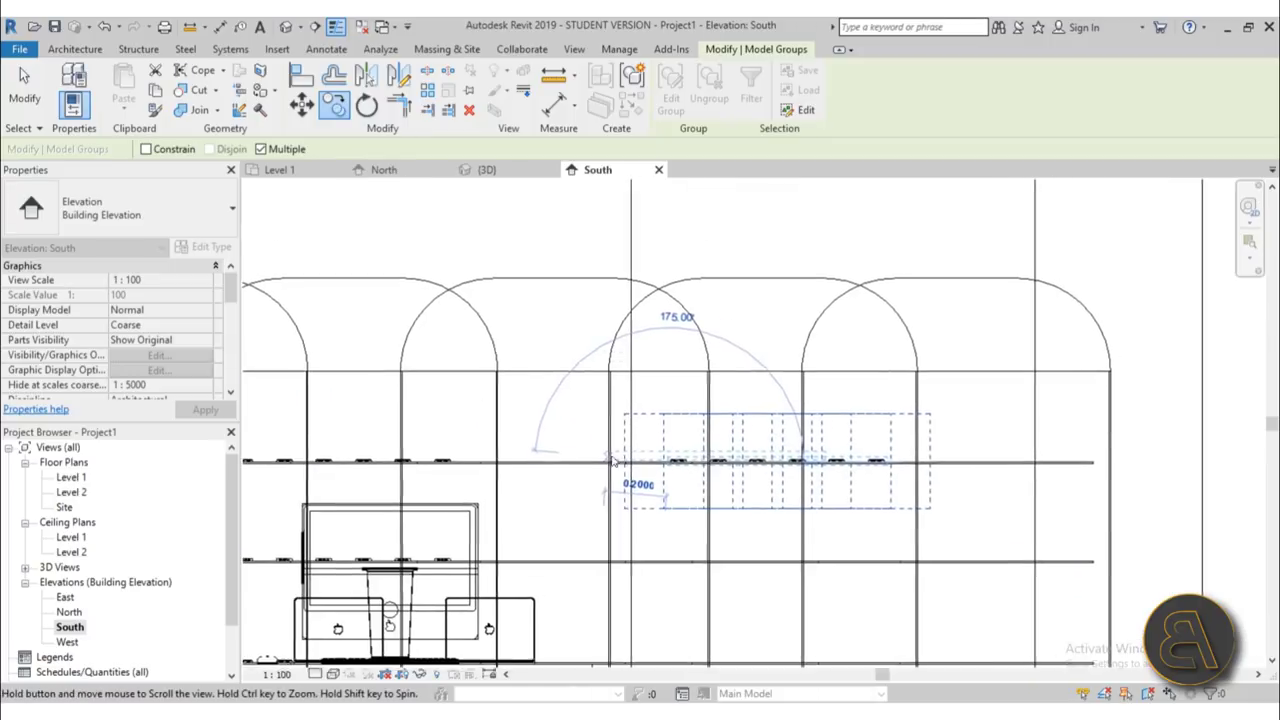
pyautogui.press('Escape')
pyautogui.press('Escape')
# - Examine the phone rows on both display units and the whole store in 3D
pyautogui.click(286, 27)
pyautogui.scroll(-4, 701, 385)
pyautogui.scroll(-3, 720, 408)
pyautogui.moveTo(743, 421); pyautogui.dragTo(752, 446, button='middle')
pyautogui.scroll(4, 786, 314)
pyautogui.scroll(-3, 720, 351)
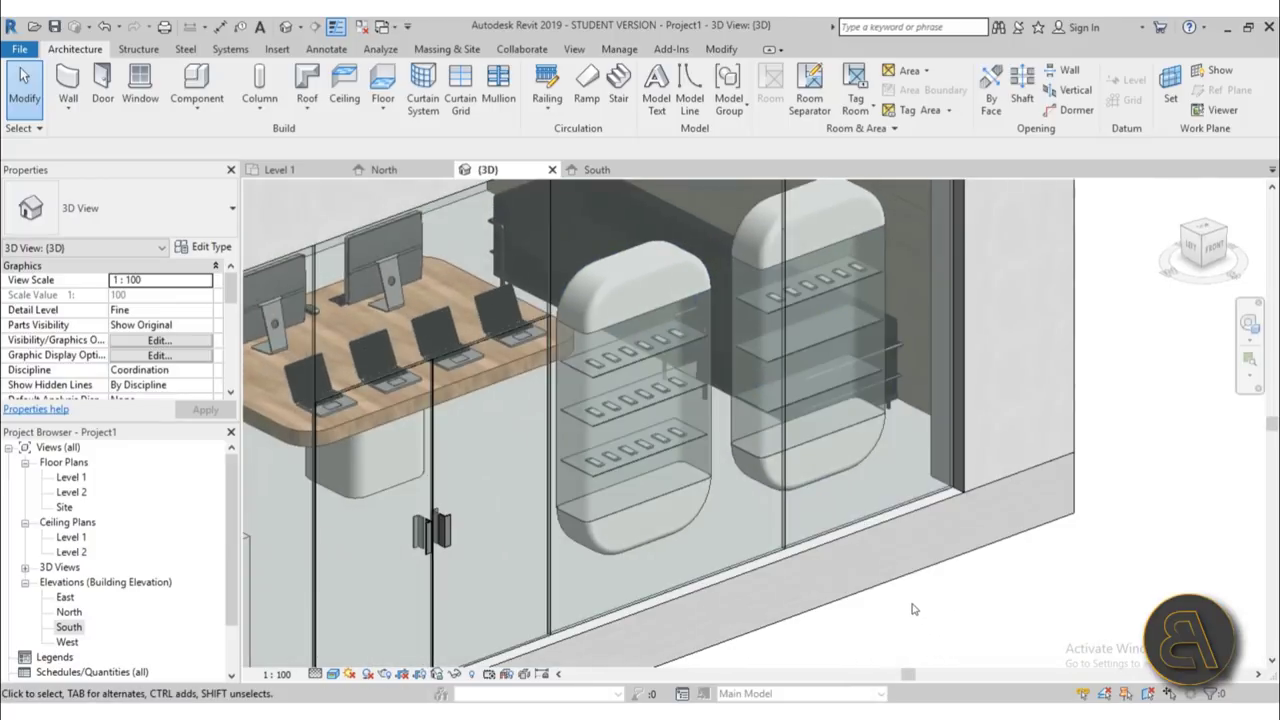
pyautogui.scroll(-3, 891, 546)
pyautogui.keyDown('shift'); pyautogui.moveTo(891, 546); pyautogui.dragTo(926, 580, button='middle'); pyautogui.keyUp('shift')
pyautogui.scroll(-3, 842, 563)
pyautogui.scroll(4, 857, 517)
pyautogui.scroll(-4, 694, 394)
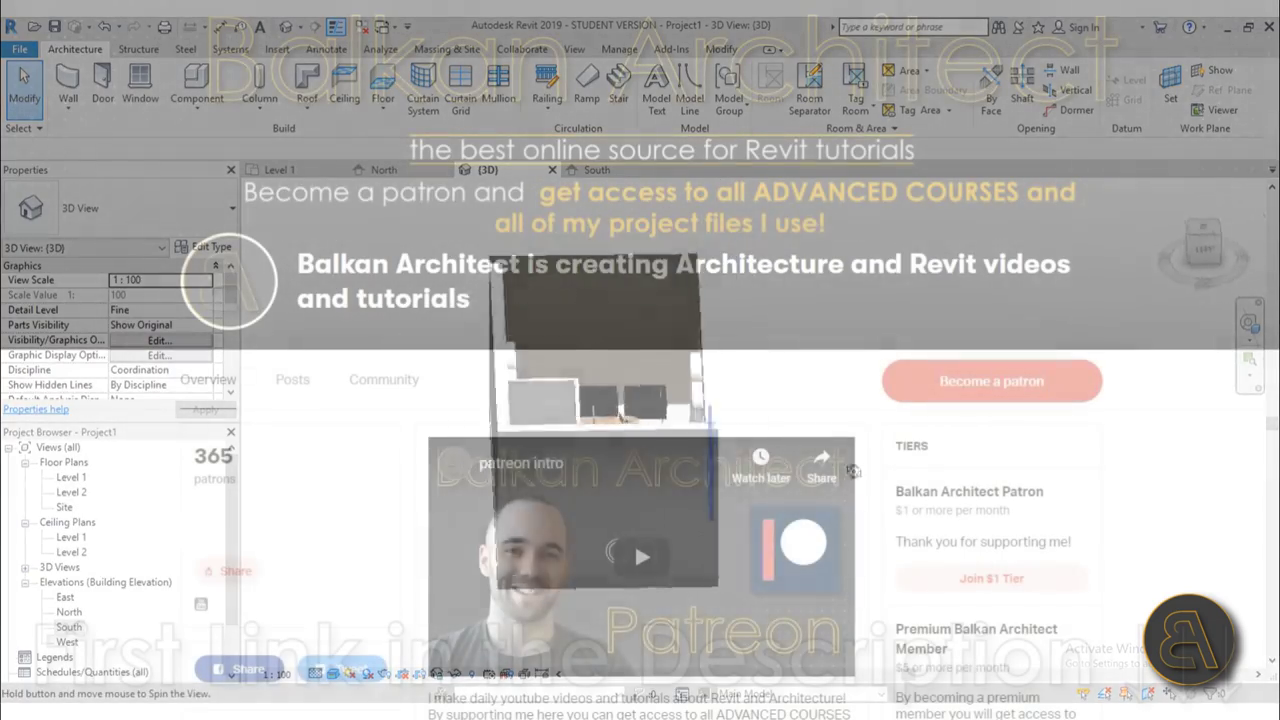